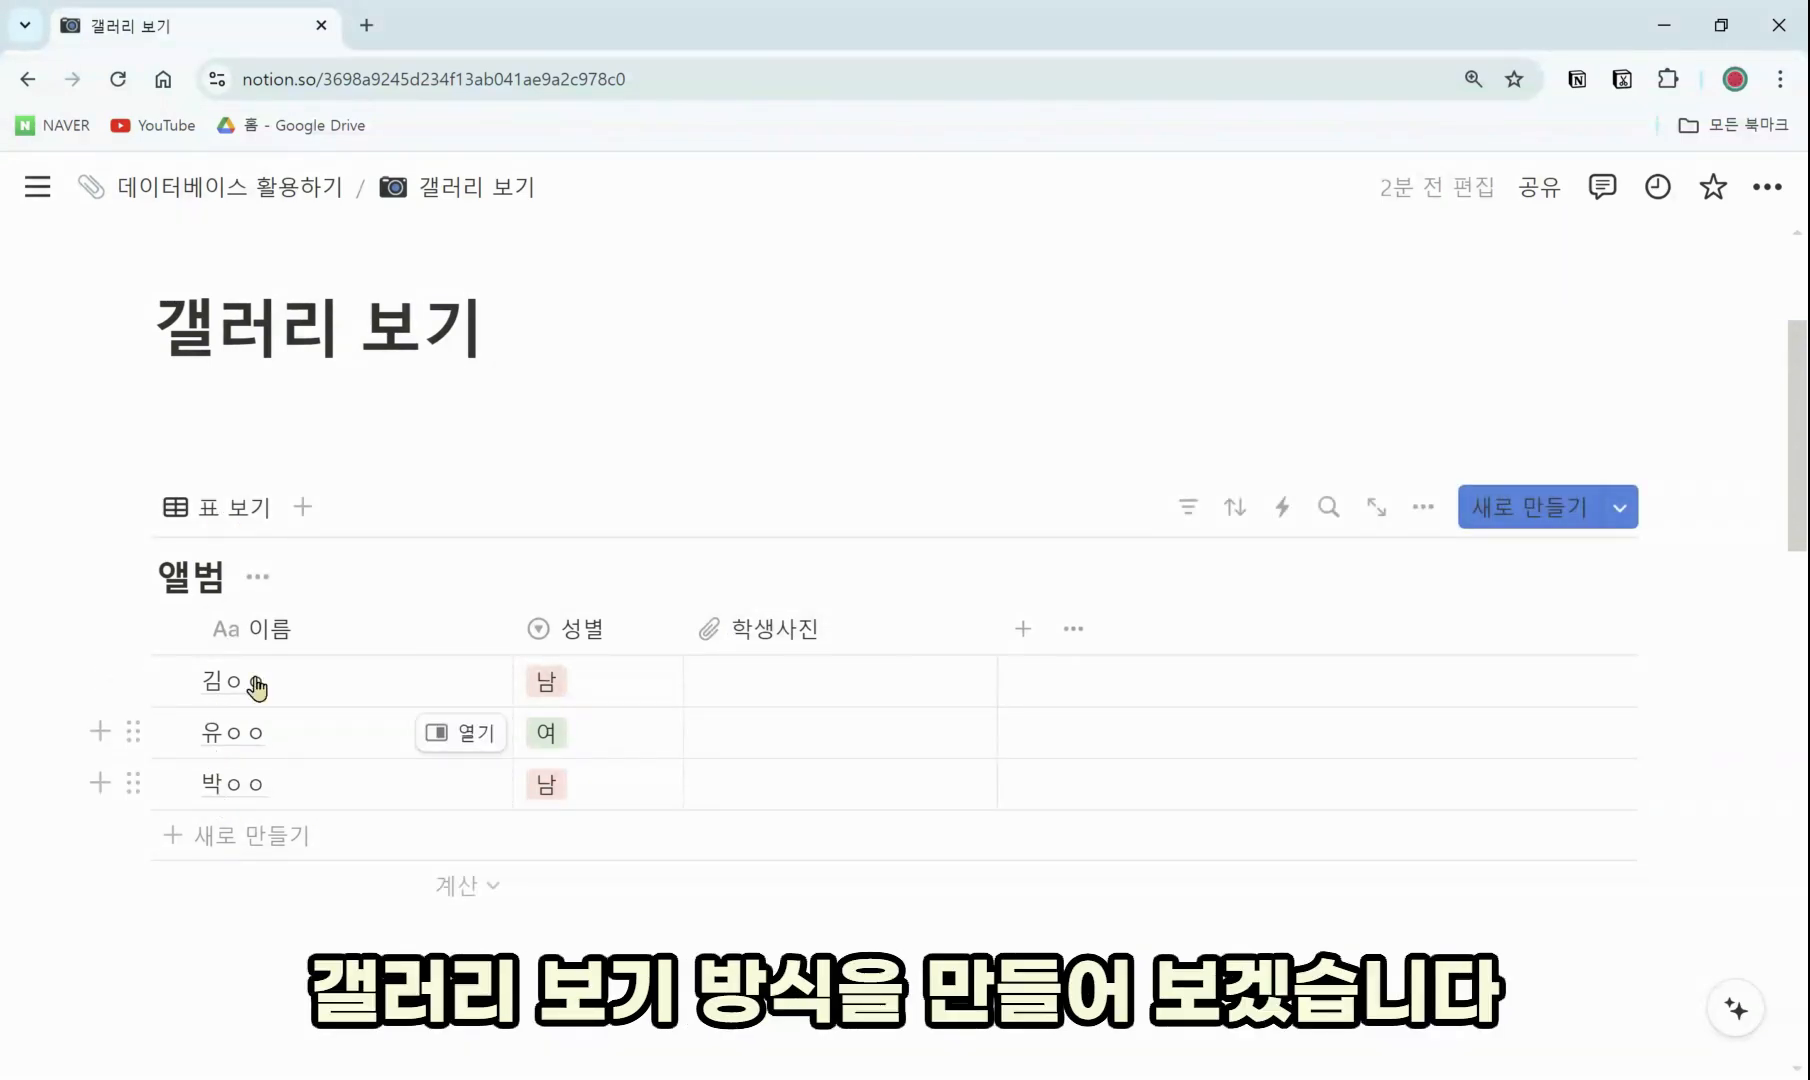
Add a new 갤러리 (gallery) view to the 앨범 database
click(303, 507)
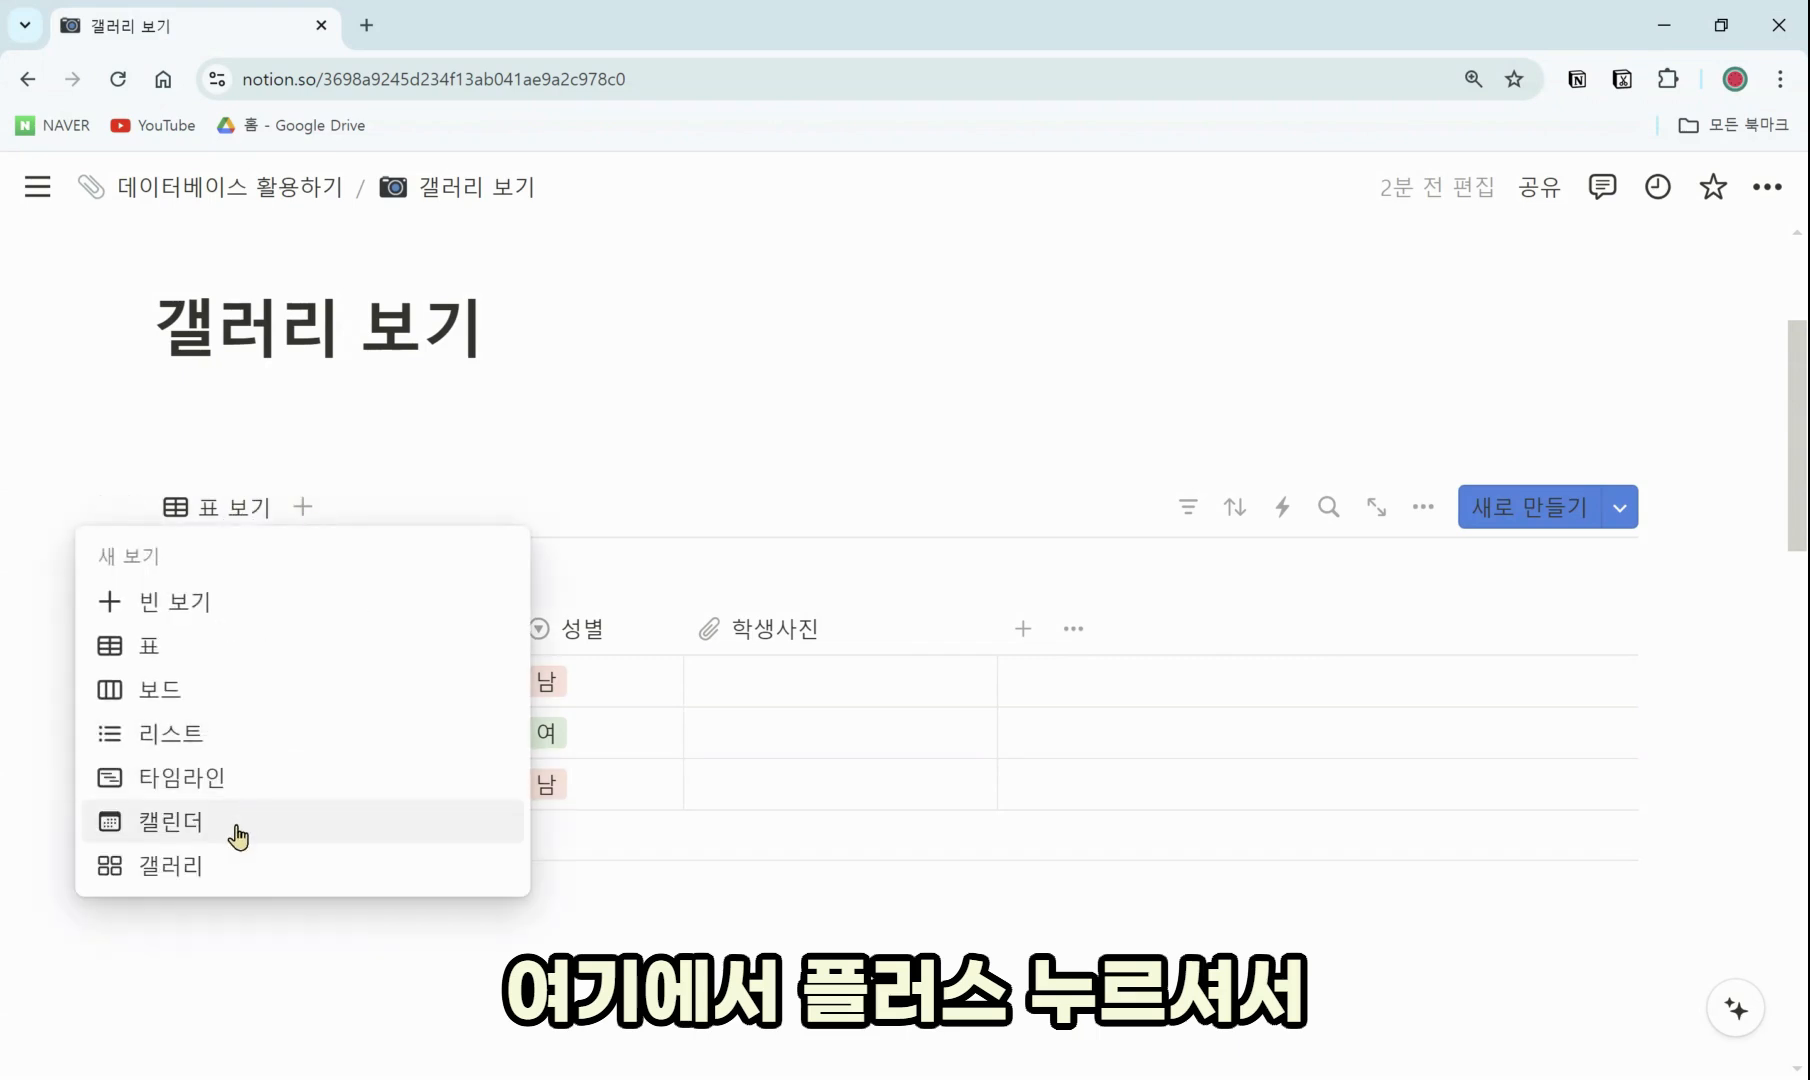
click(236, 870)
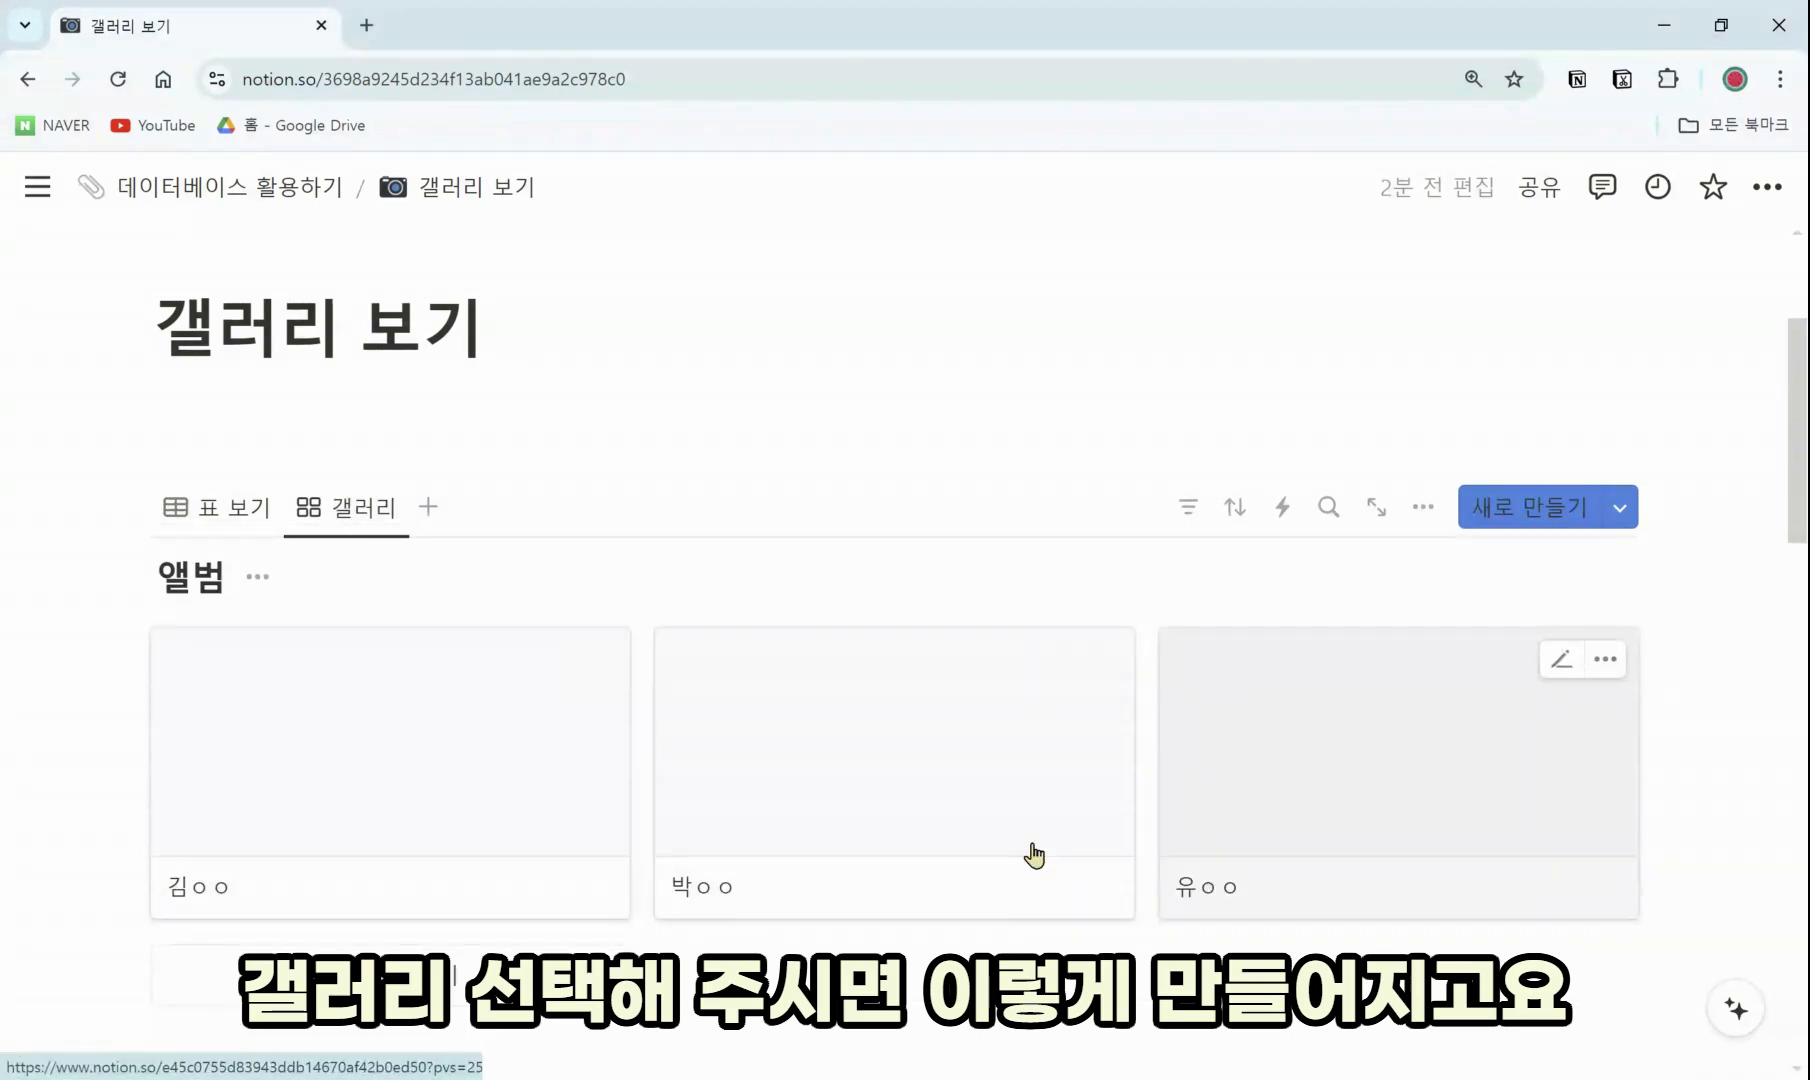
scroll(545, 813, down, 2)
scroll(433, 735, up, 2)
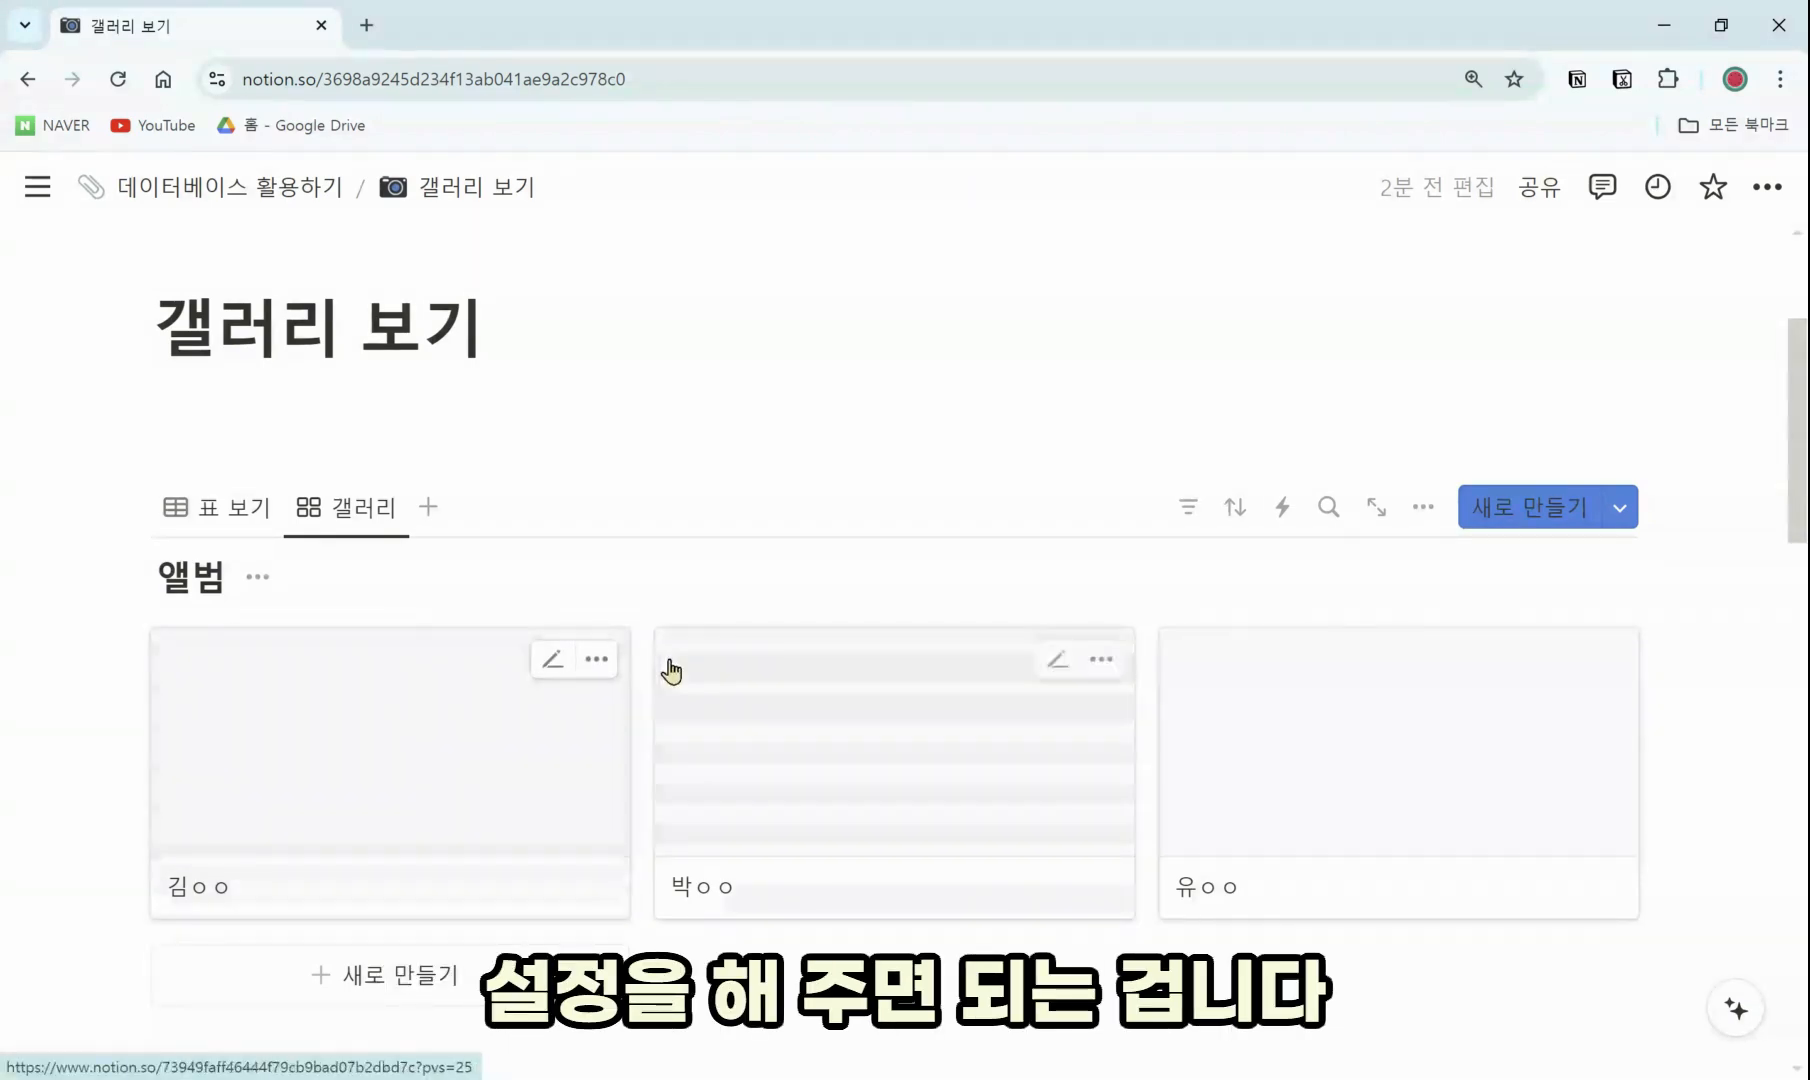
Try the card preview option 카드 사용 안함 in the gallery view's layout settings and reopen the preview choices
scroll(700, 750, down, 1)
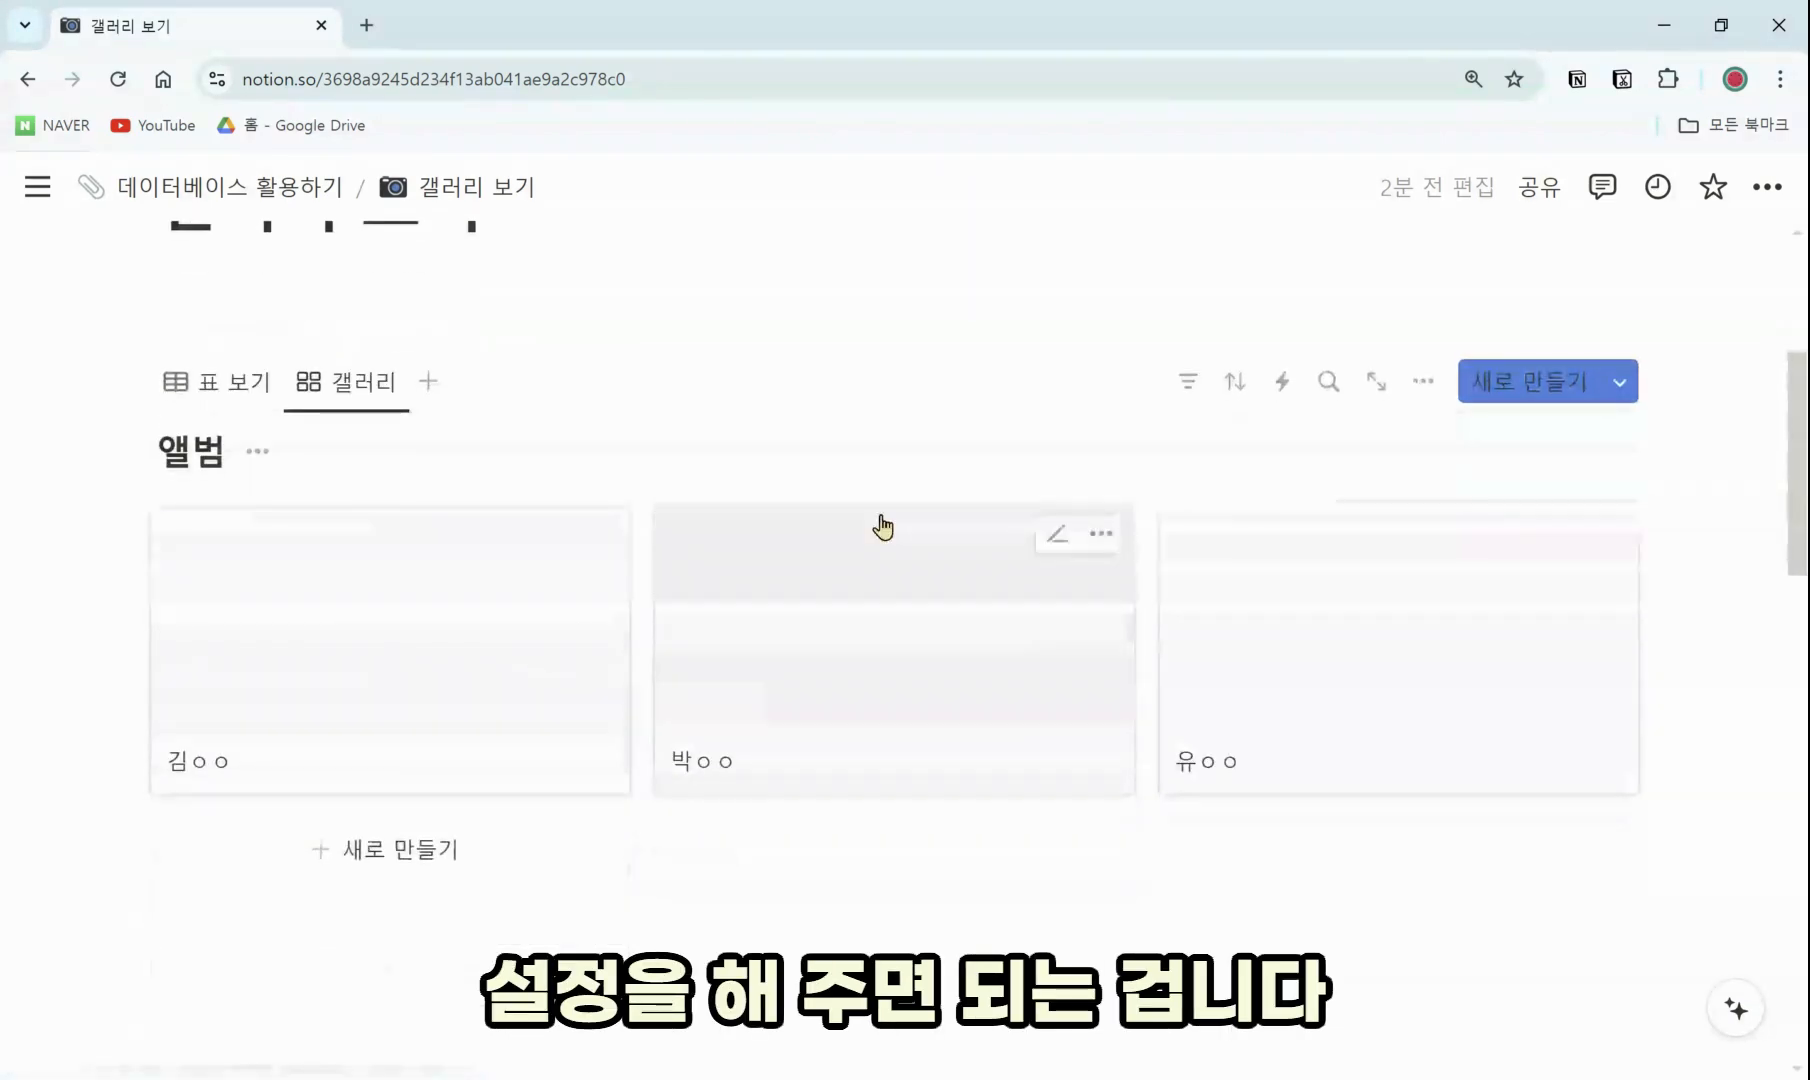
click(1423, 382)
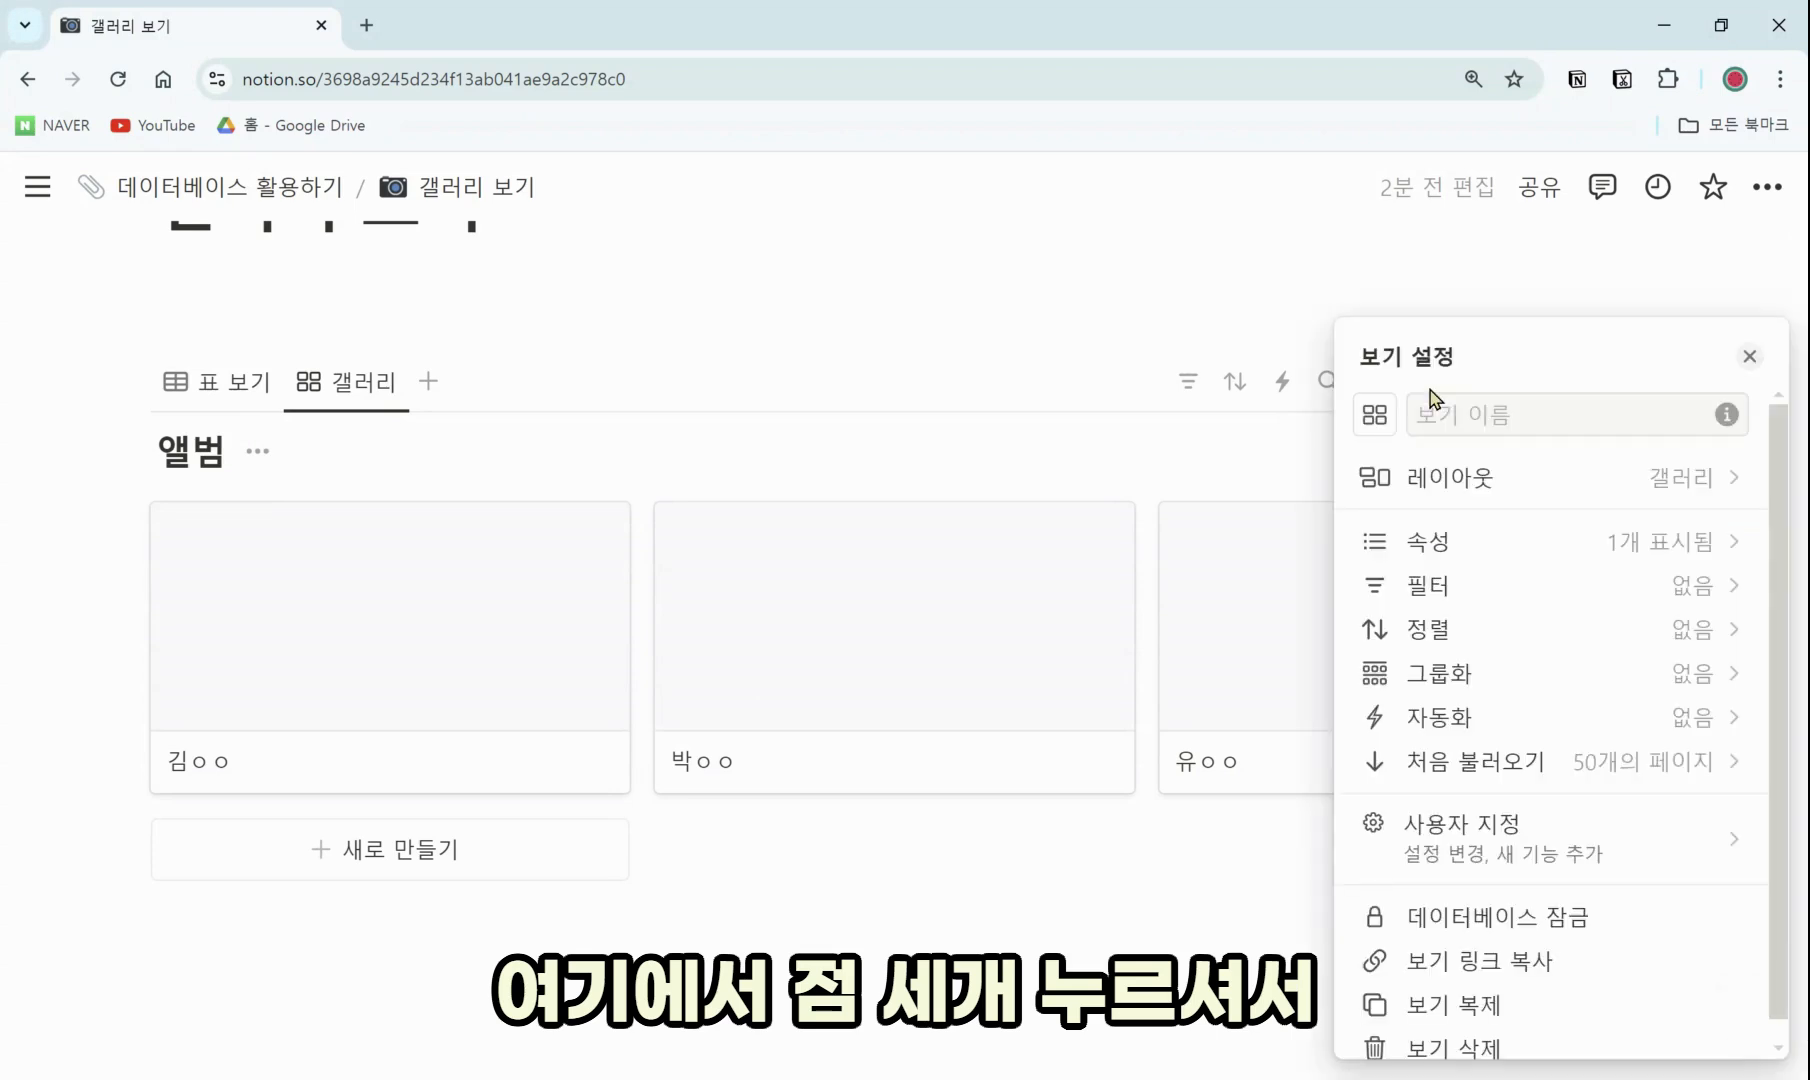
click(1526, 482)
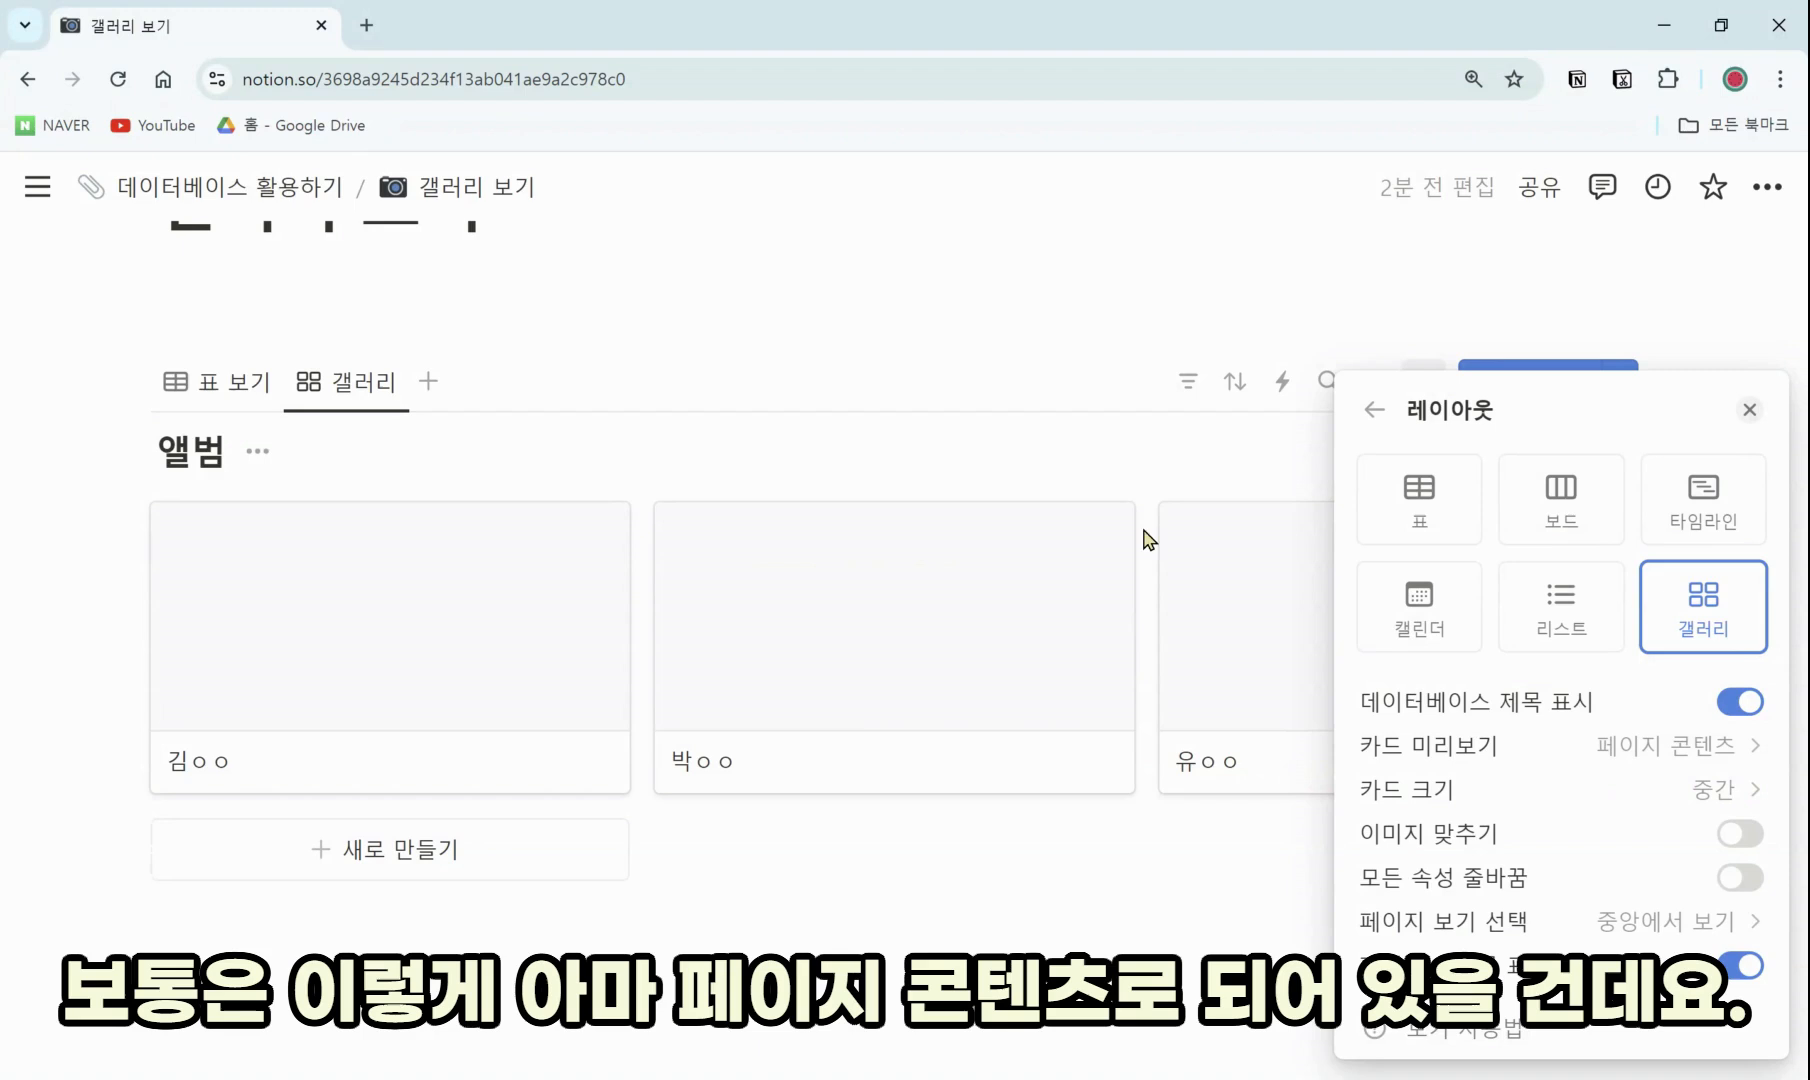
click(1607, 746)
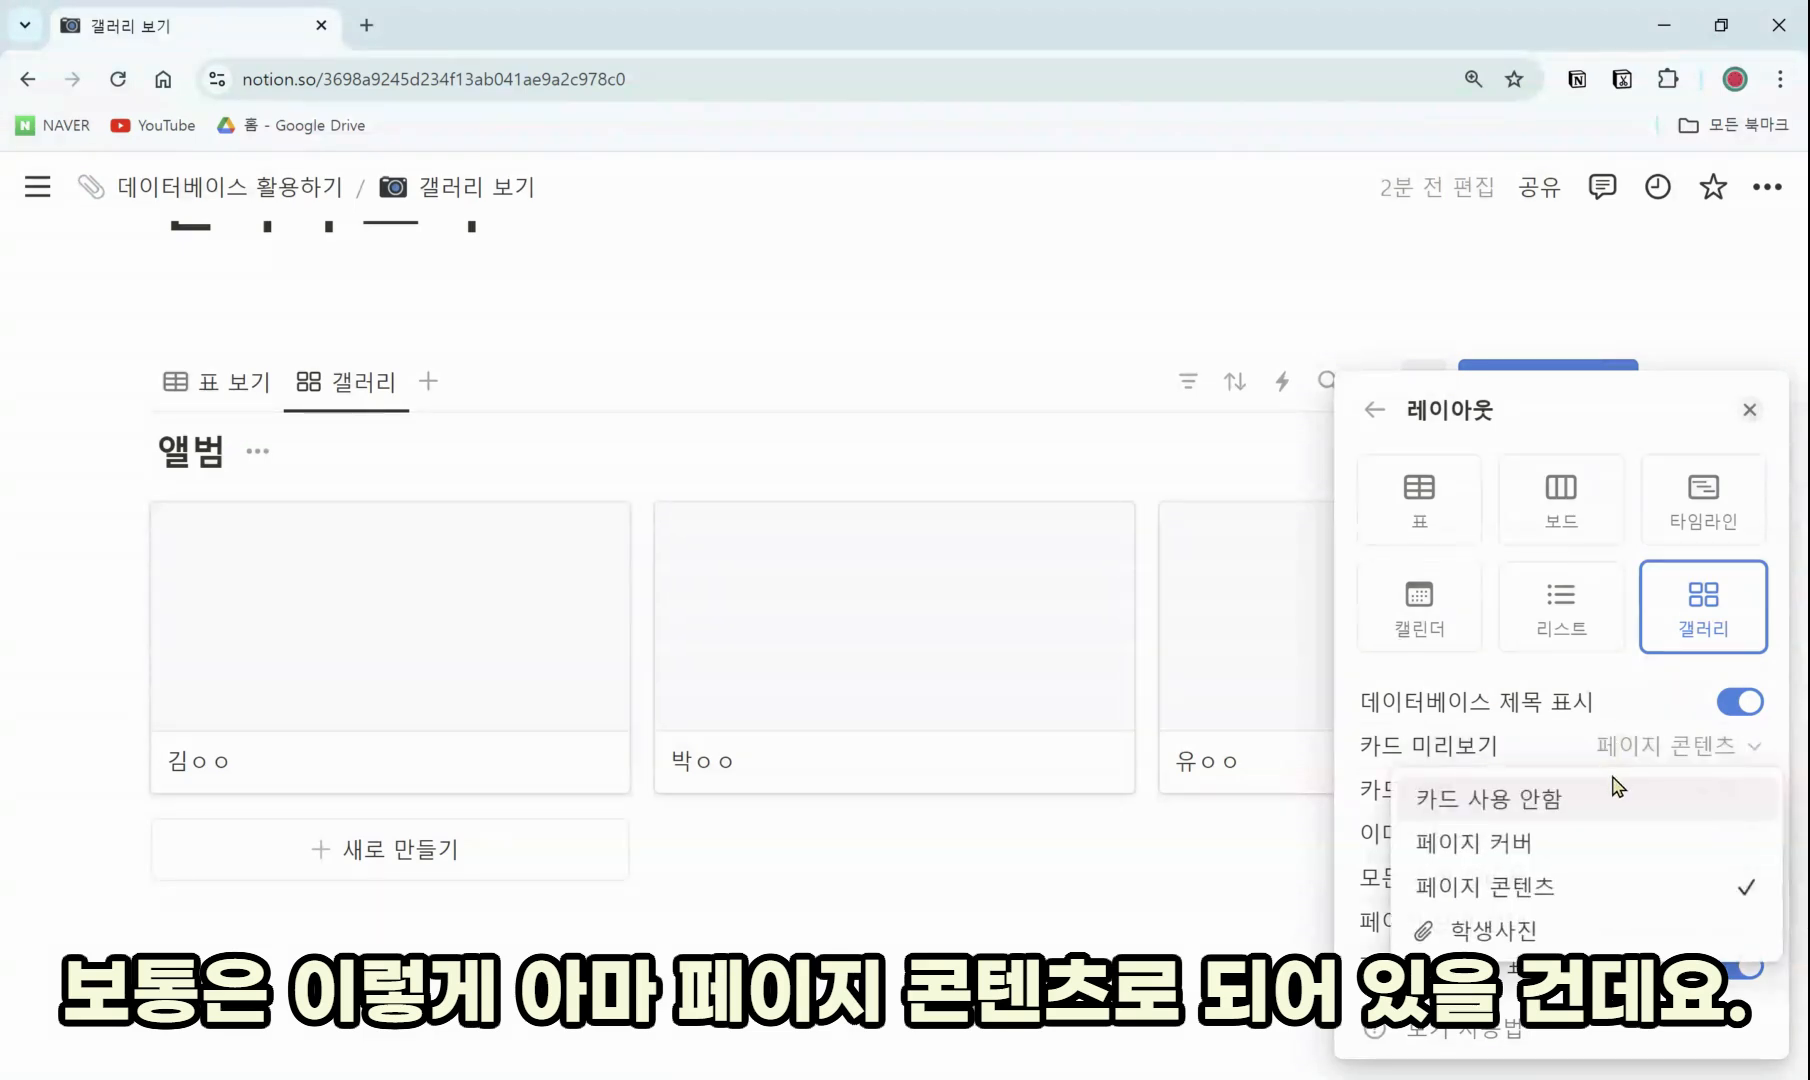
click(1598, 804)
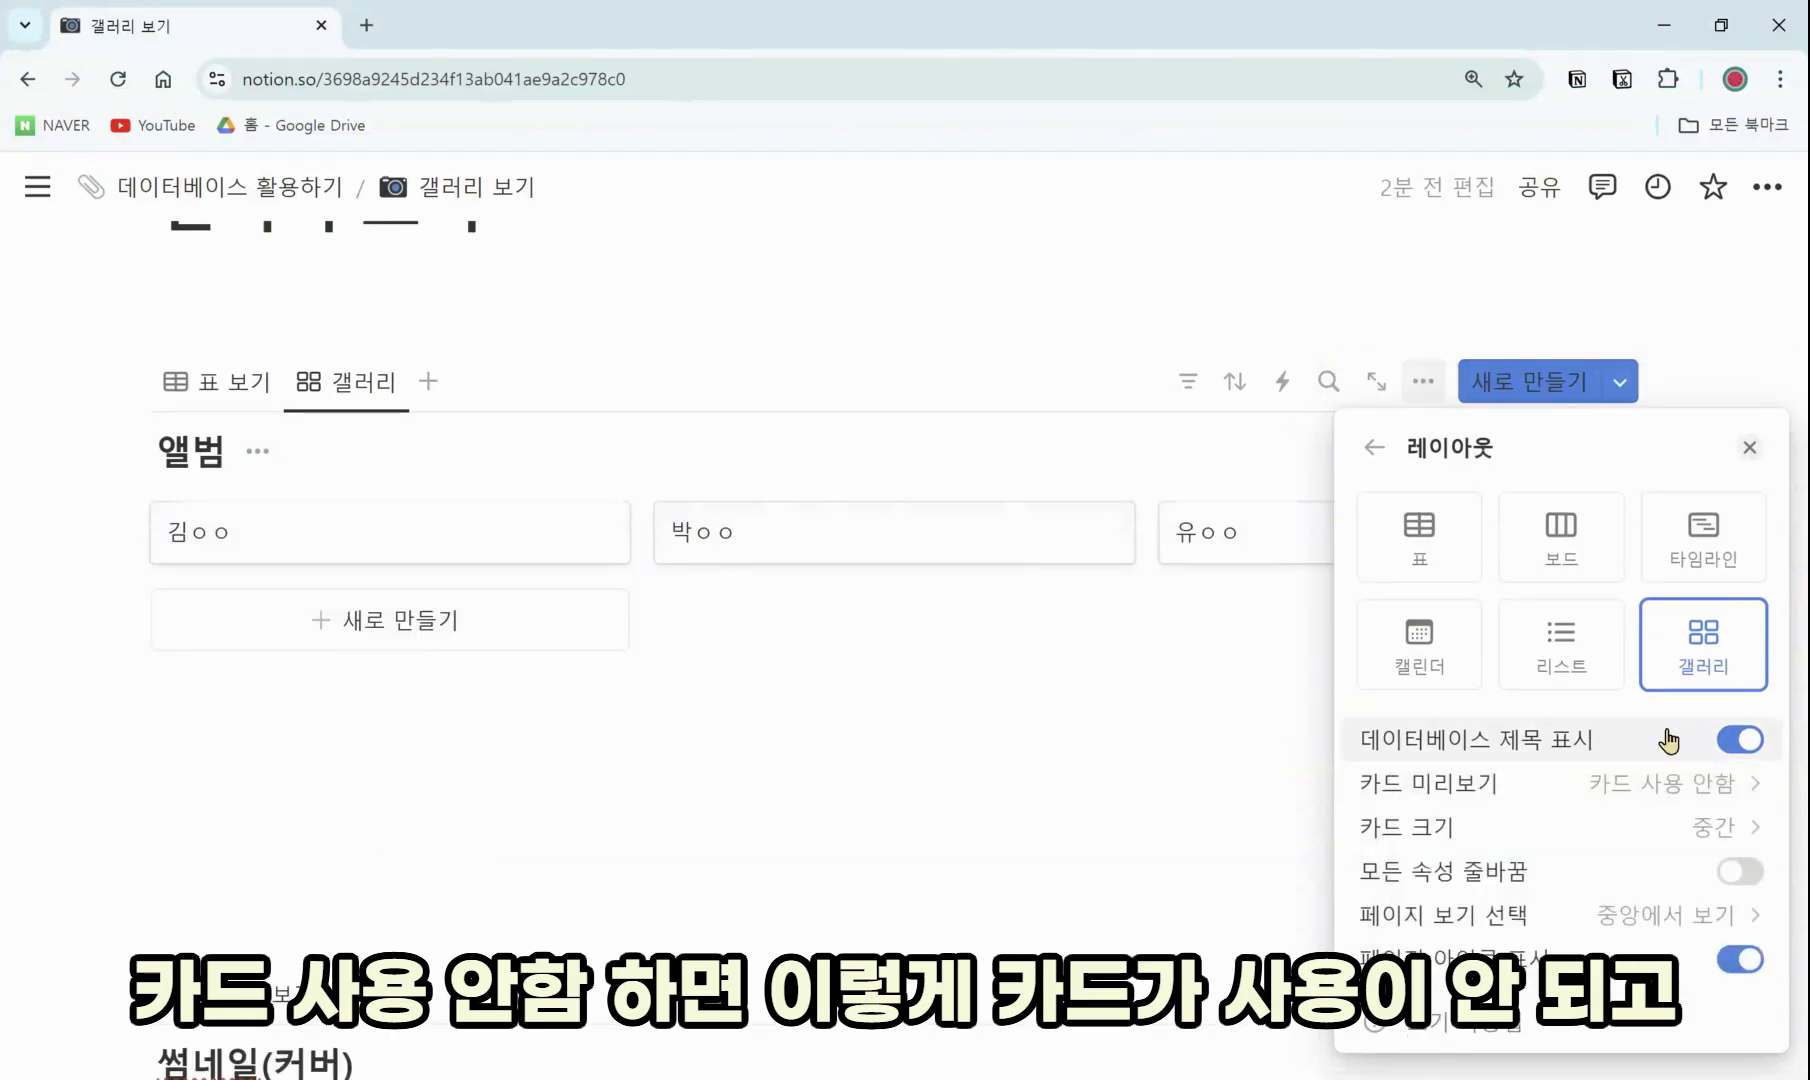
click(1640, 783)
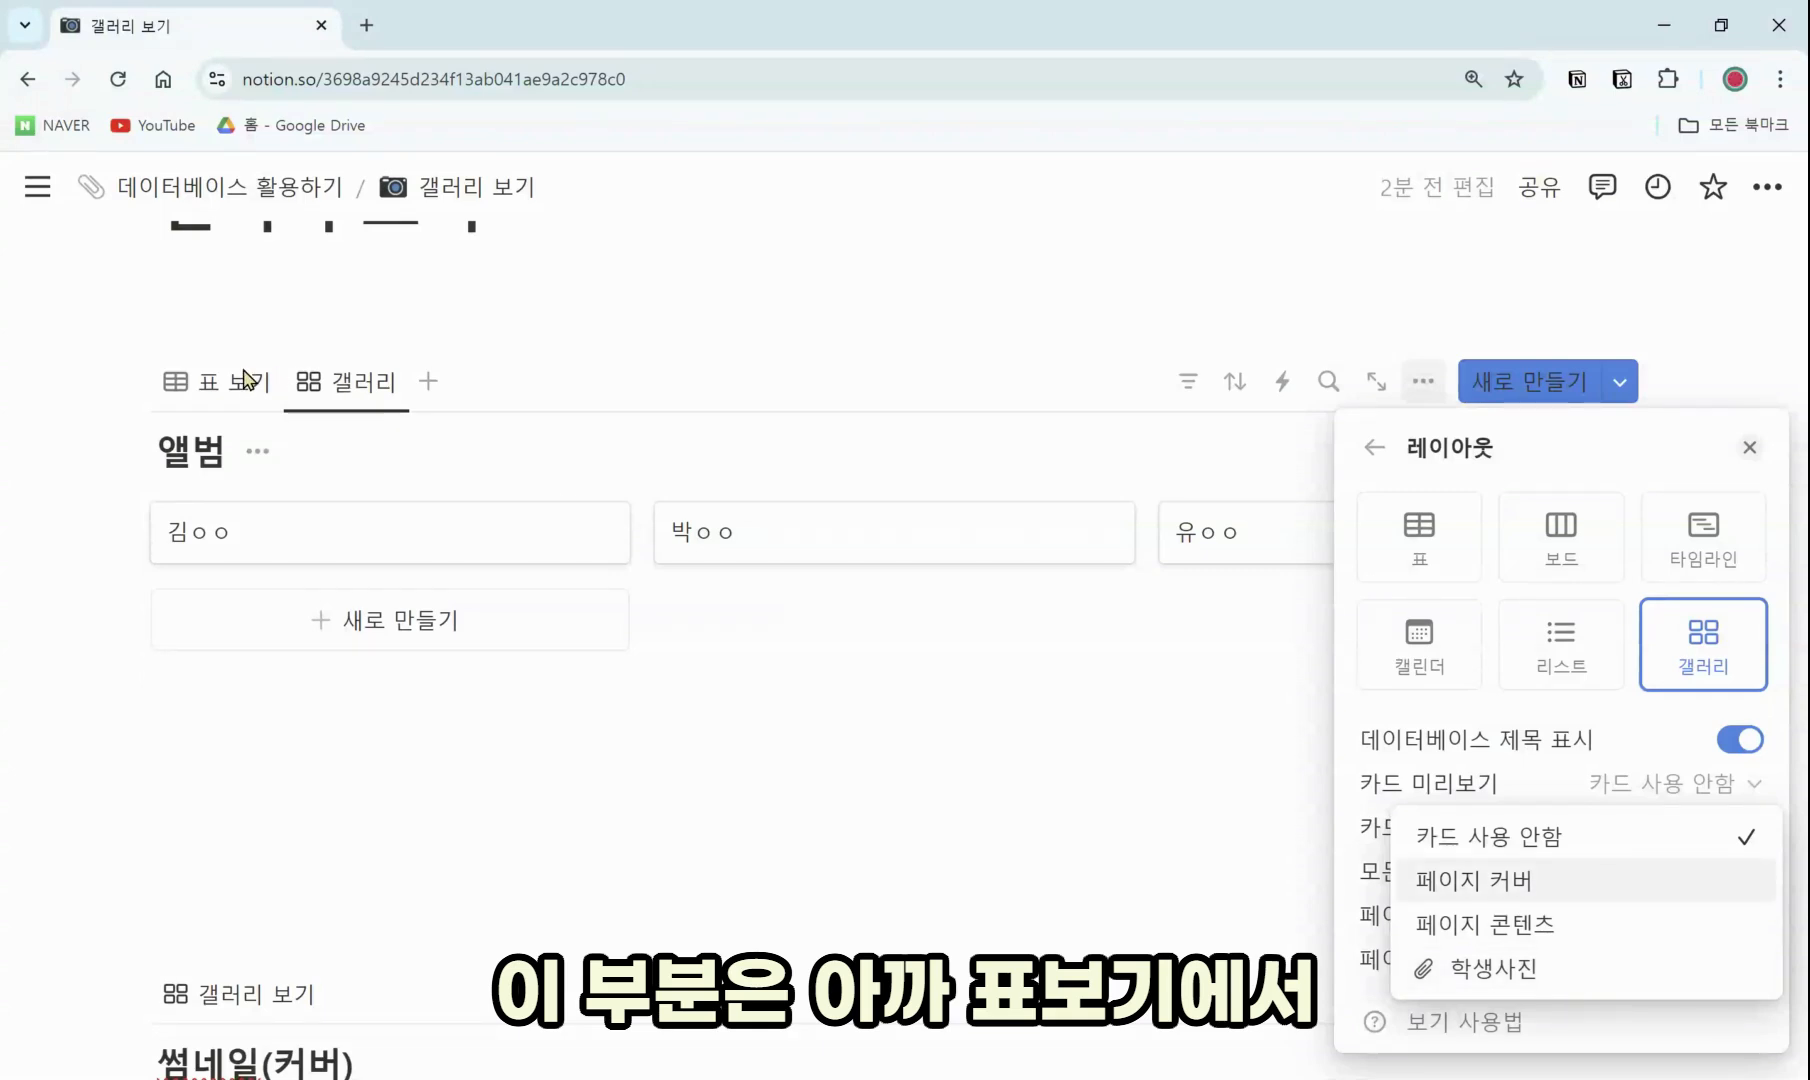
Examine the 학생사진 file property in the 표 보기 view by opening the first row's upload options
click(228, 396)
click(228, 396)
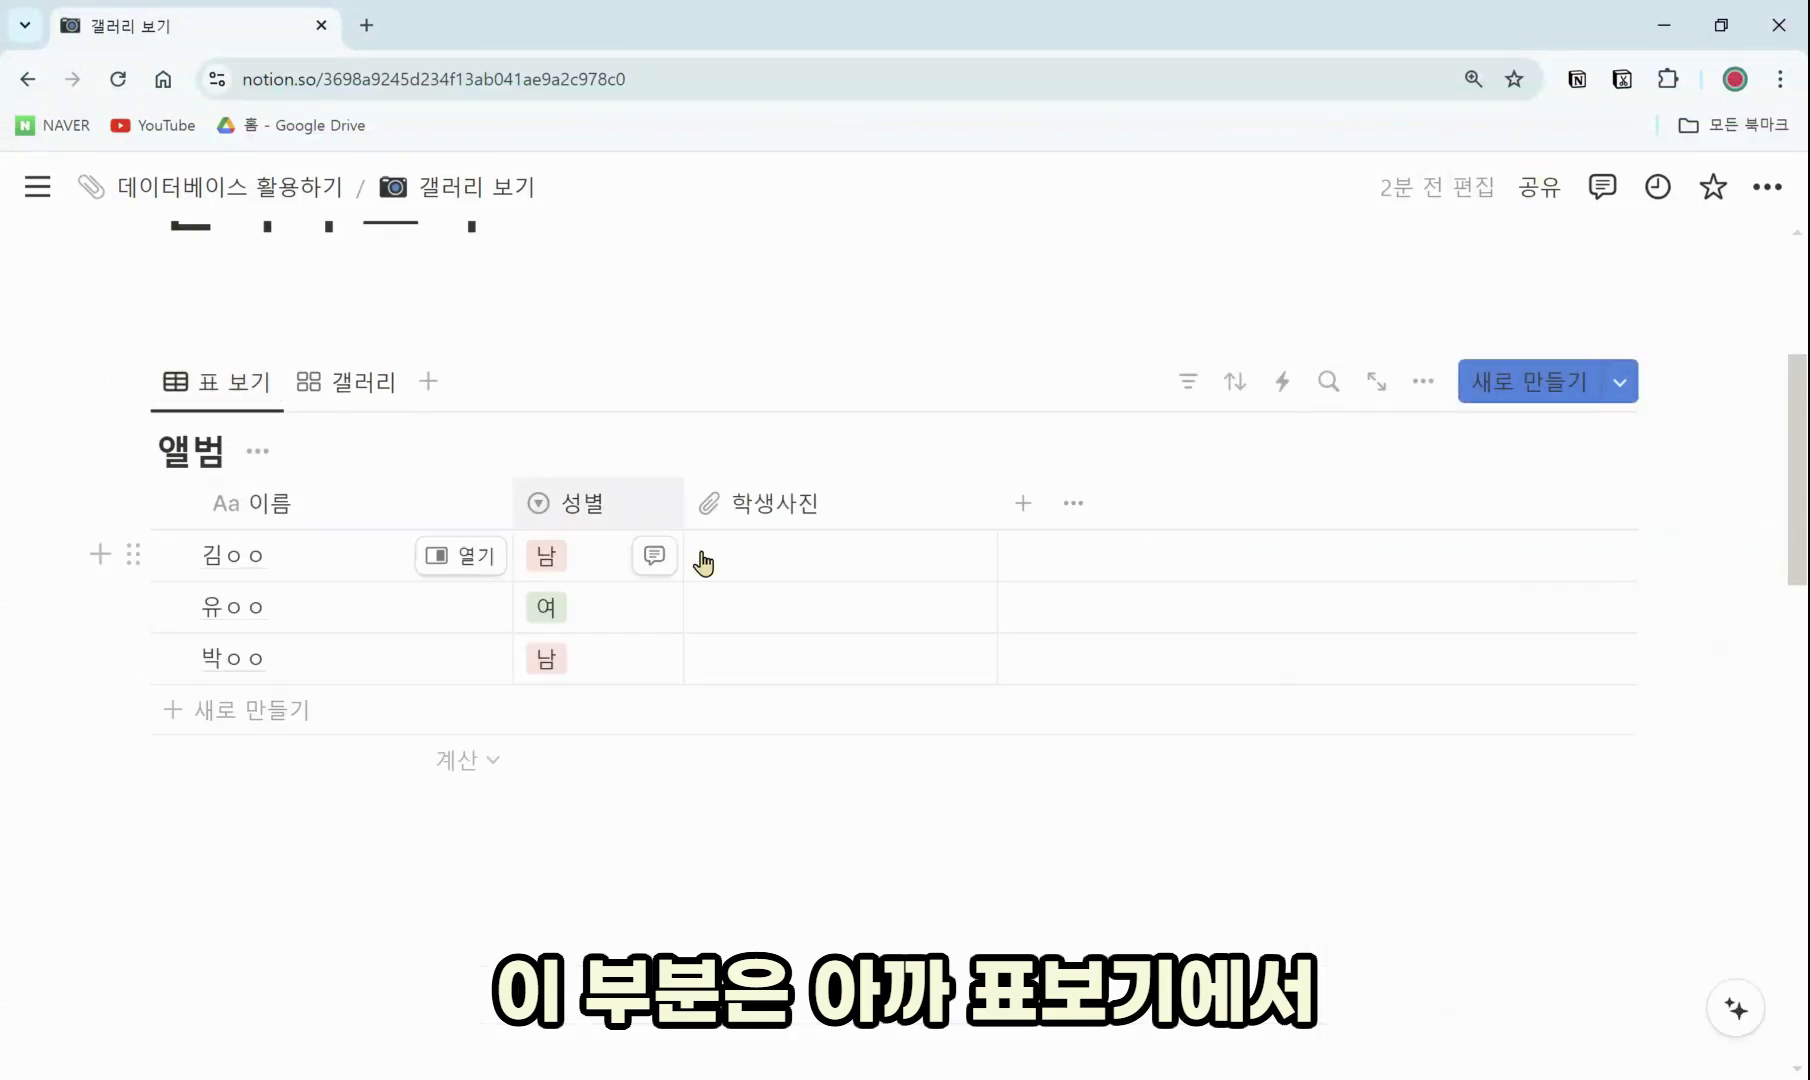
click(823, 572)
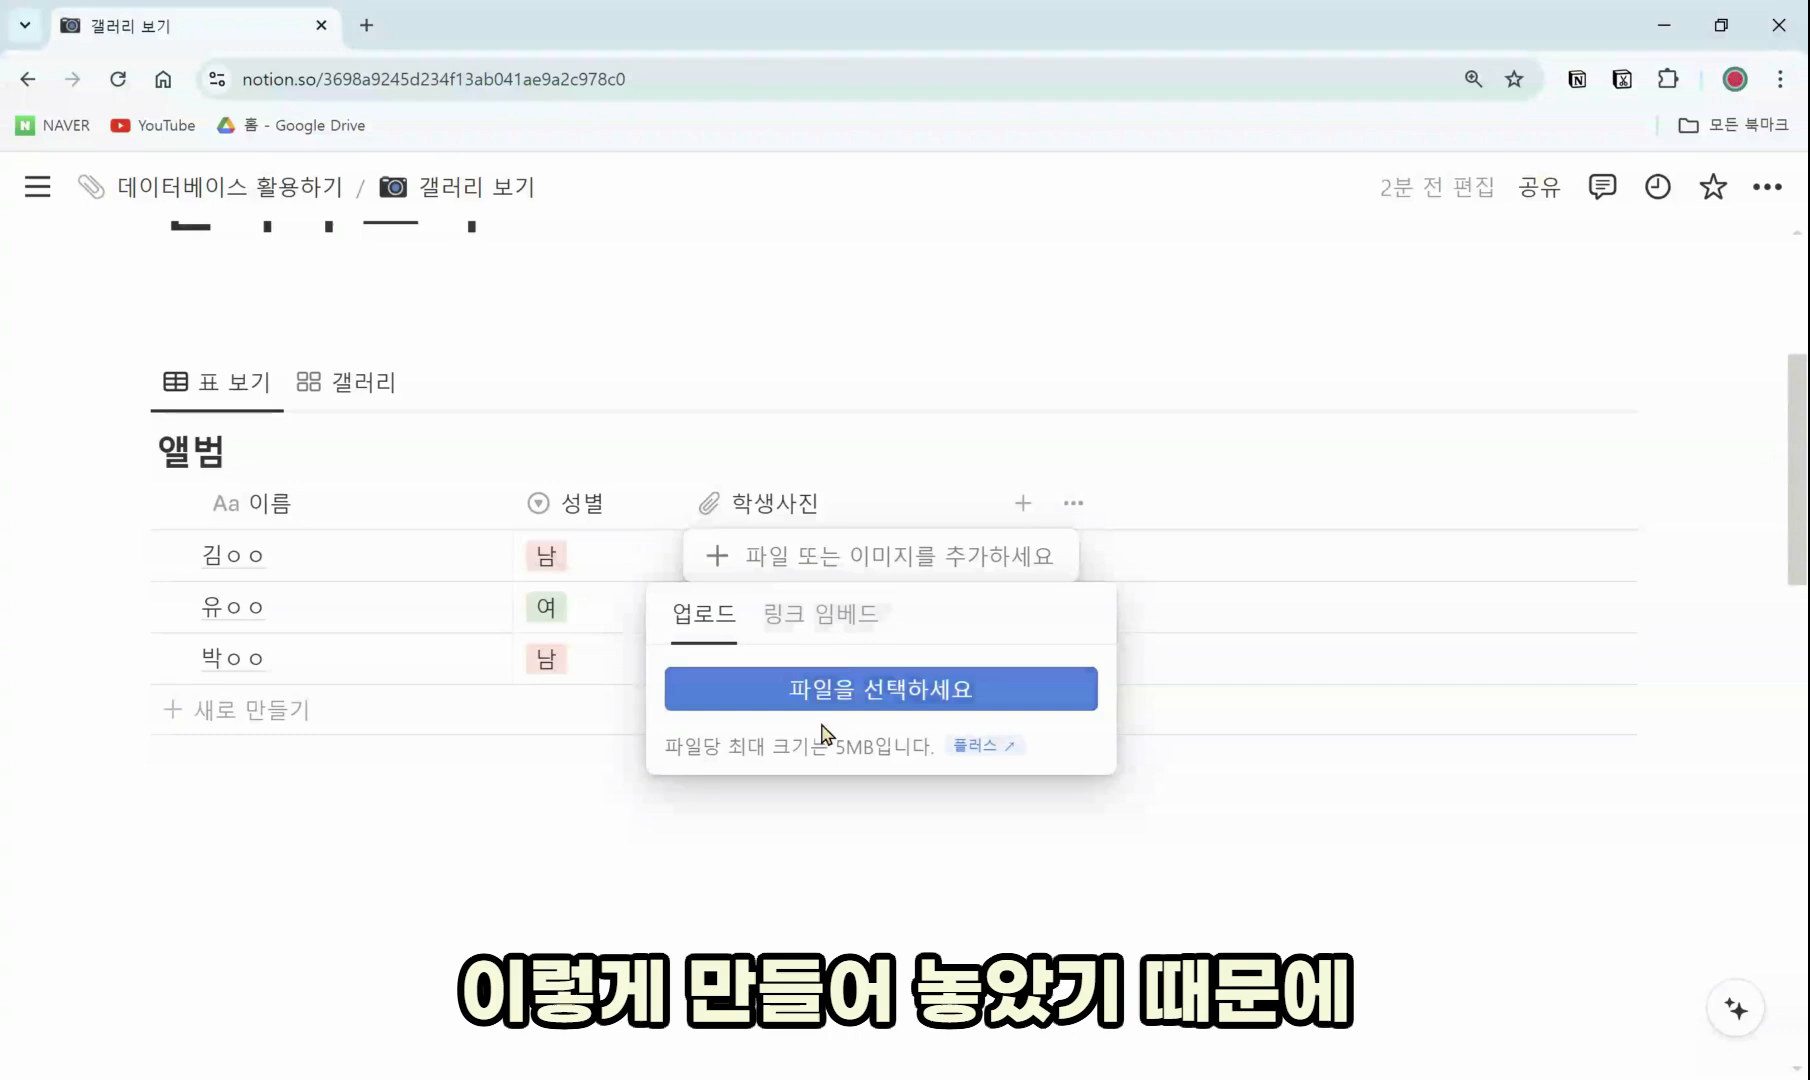
click(1298, 645)
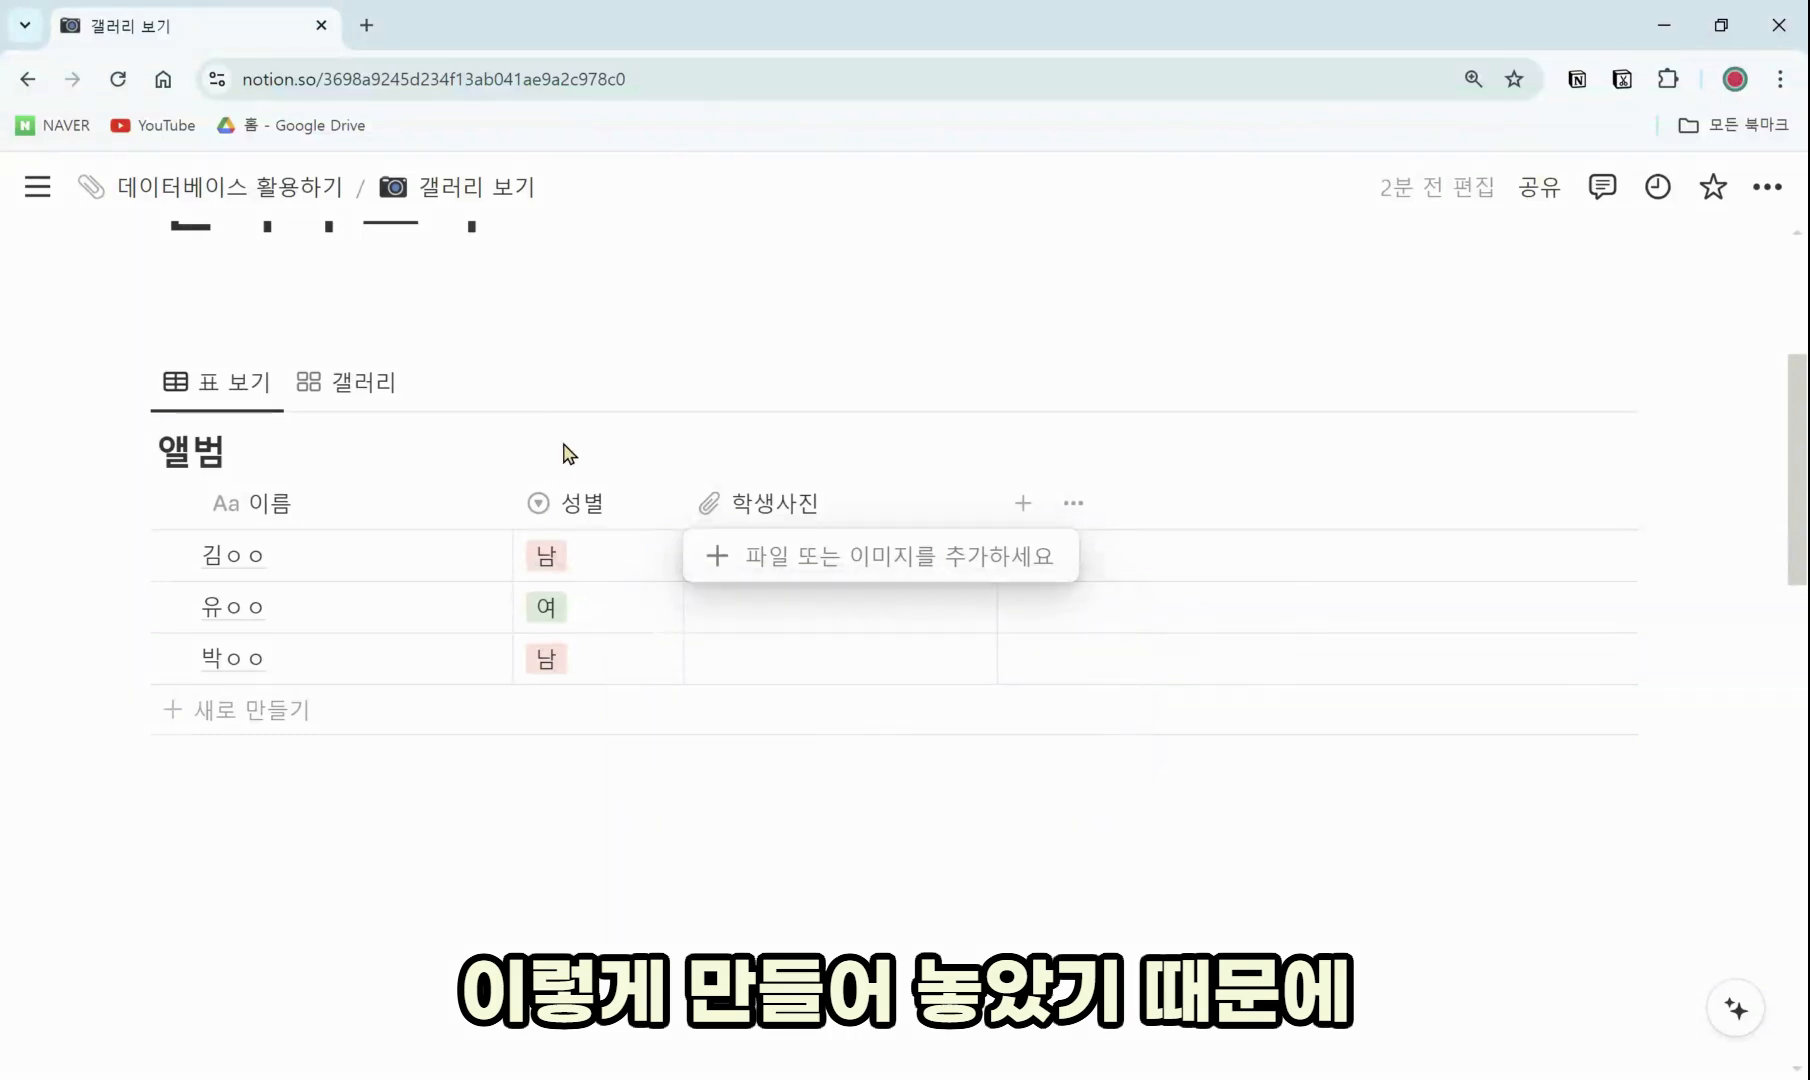
Return to the 갤러리 view and set its card preview to 페이지 콘텐츠 in the layout settings
click(335, 386)
click(1421, 377)
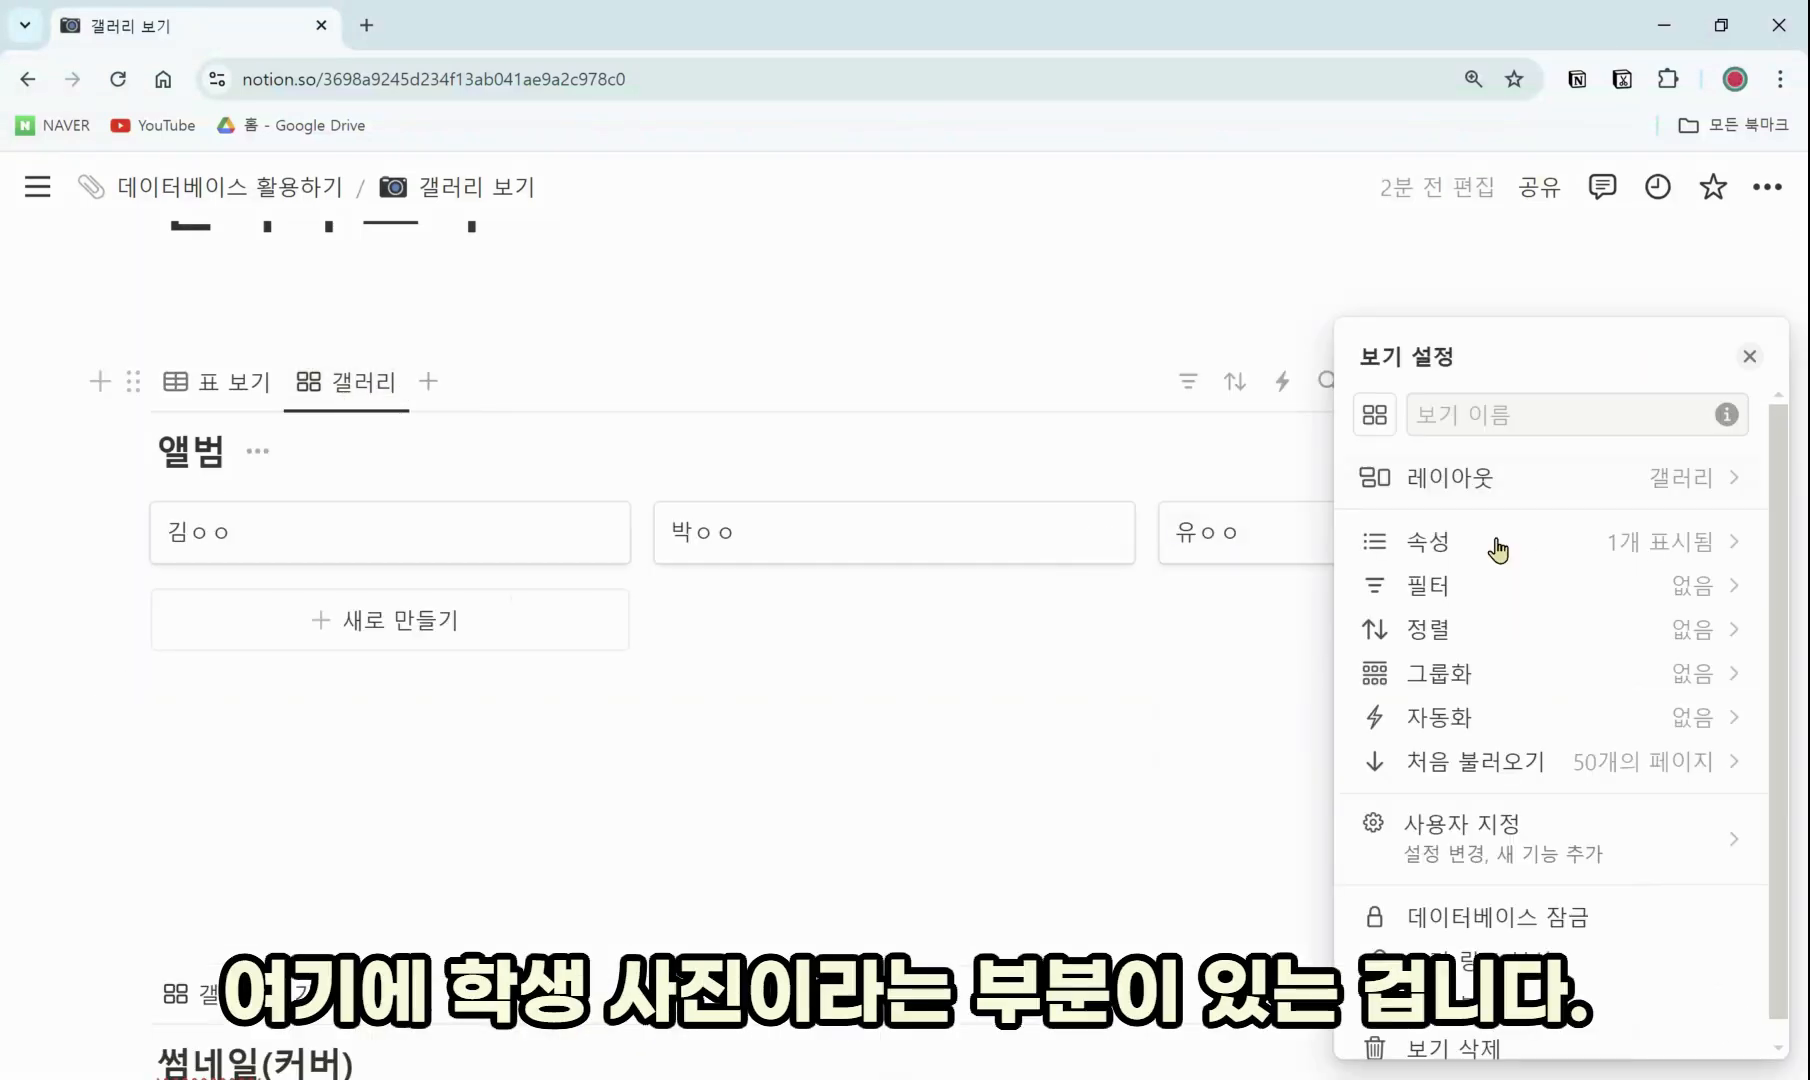
click(1615, 560)
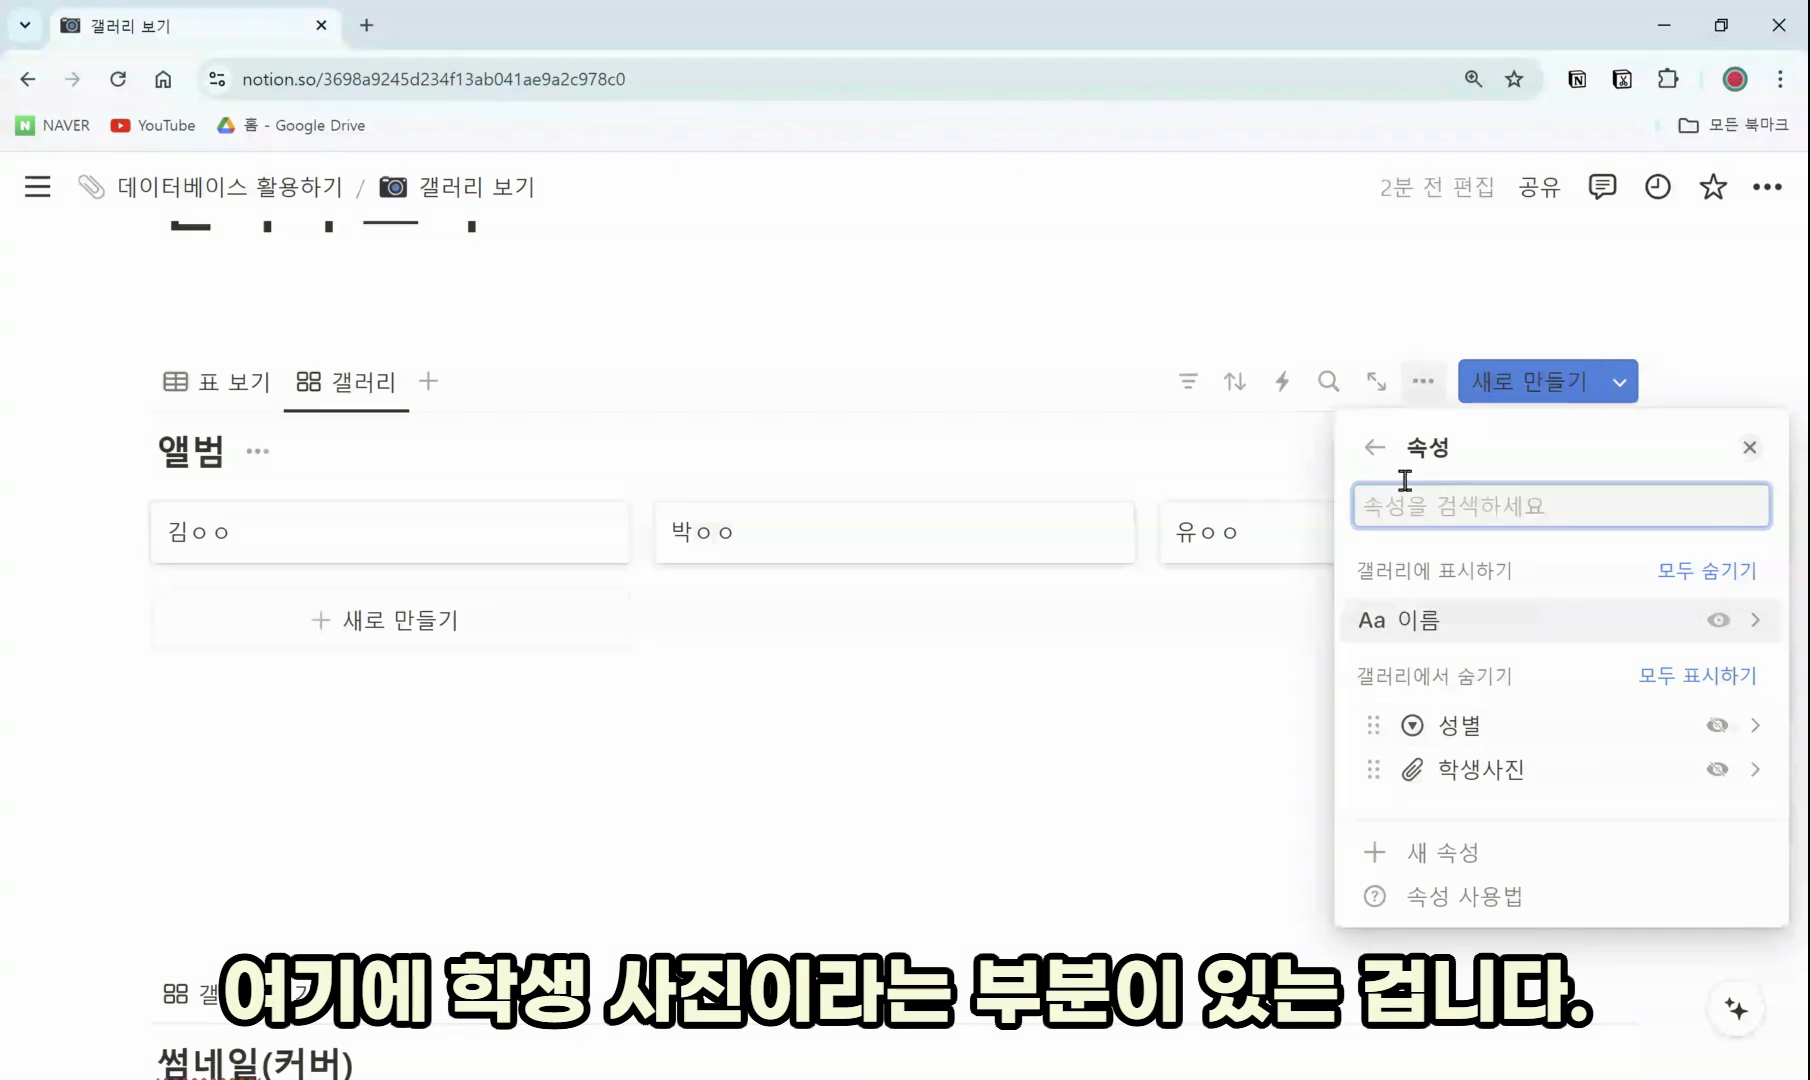
click(1370, 448)
click(1580, 480)
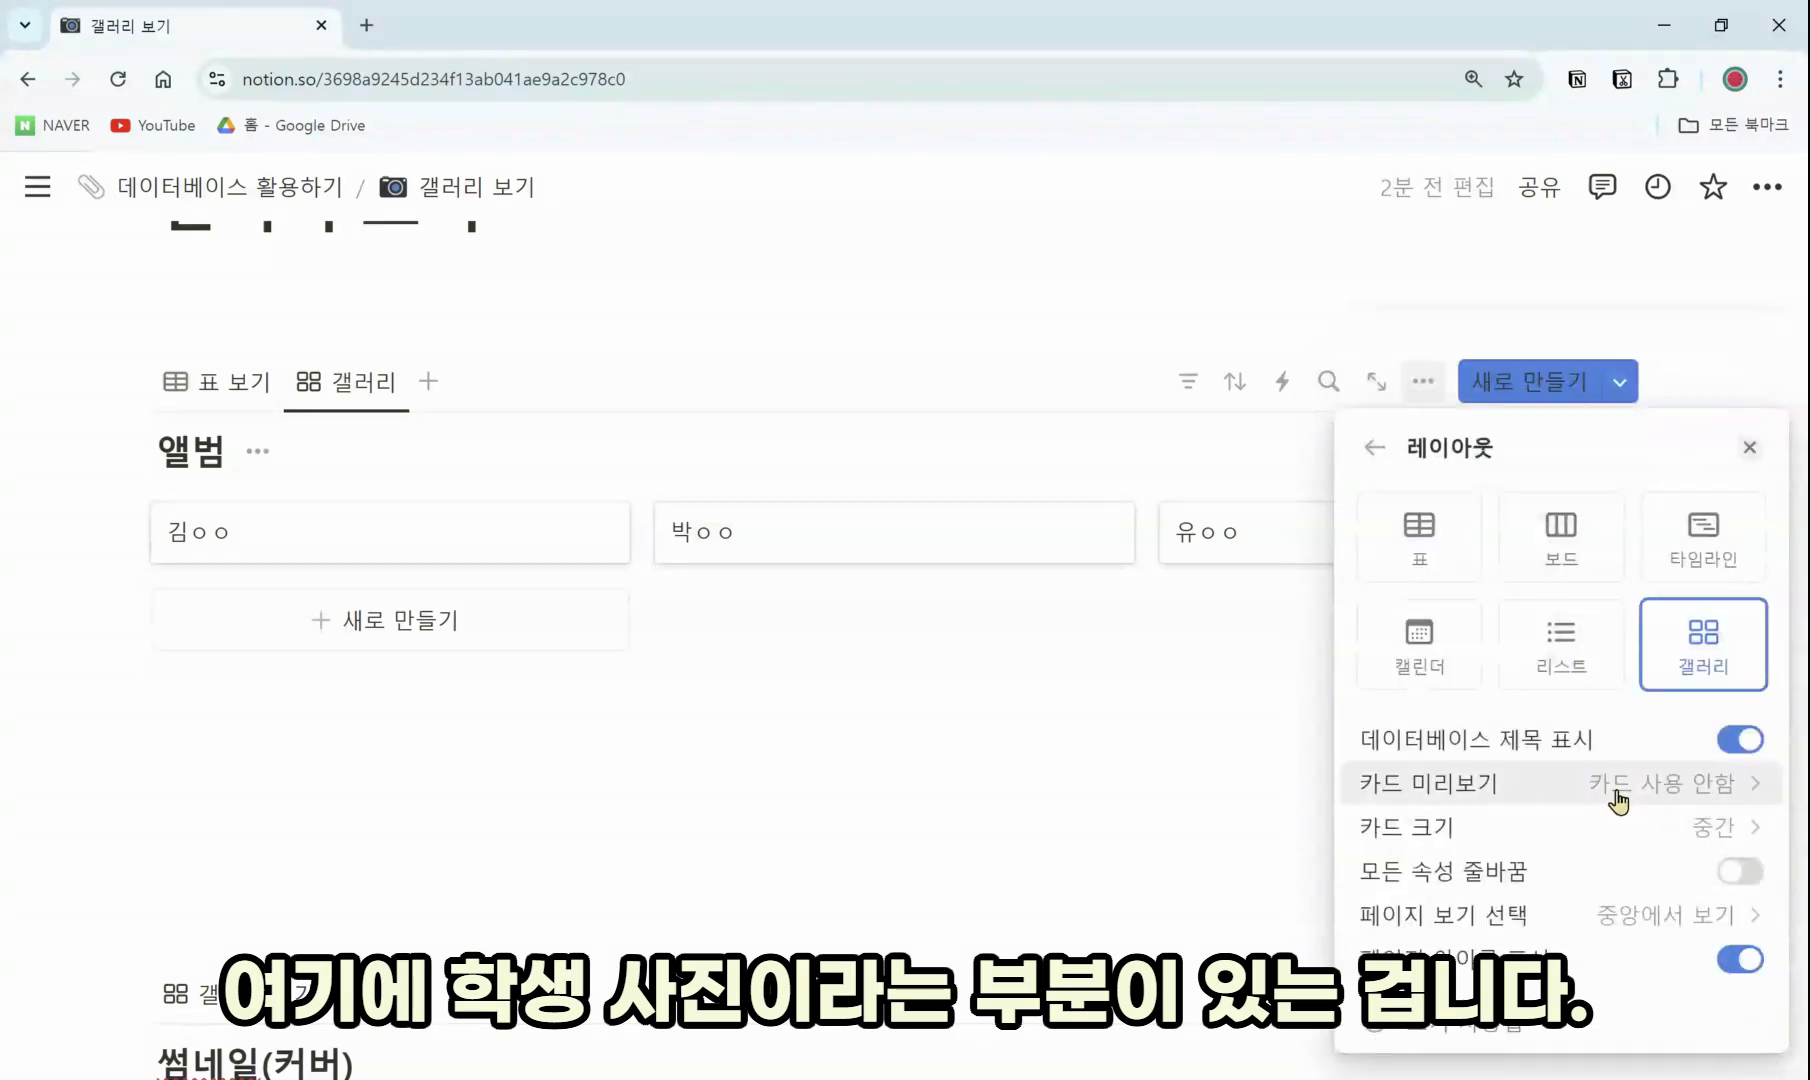
click(1670, 783)
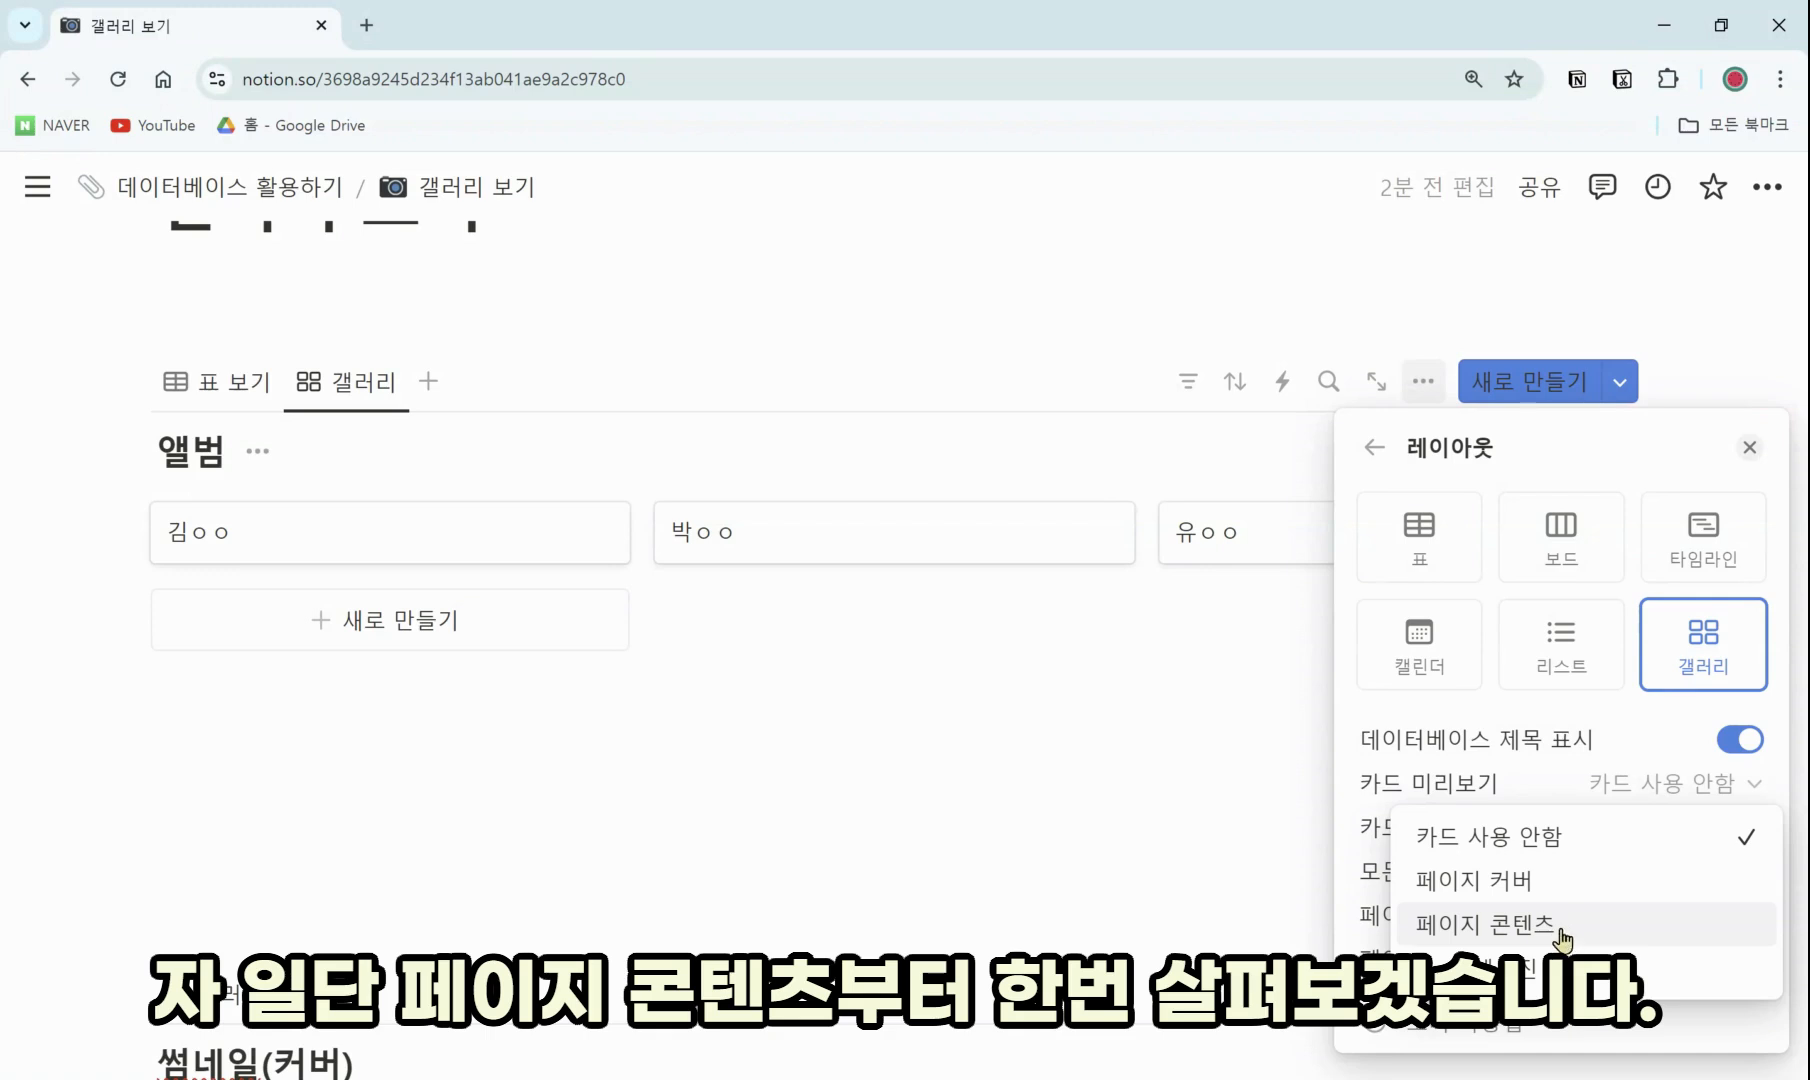
click(1485, 925)
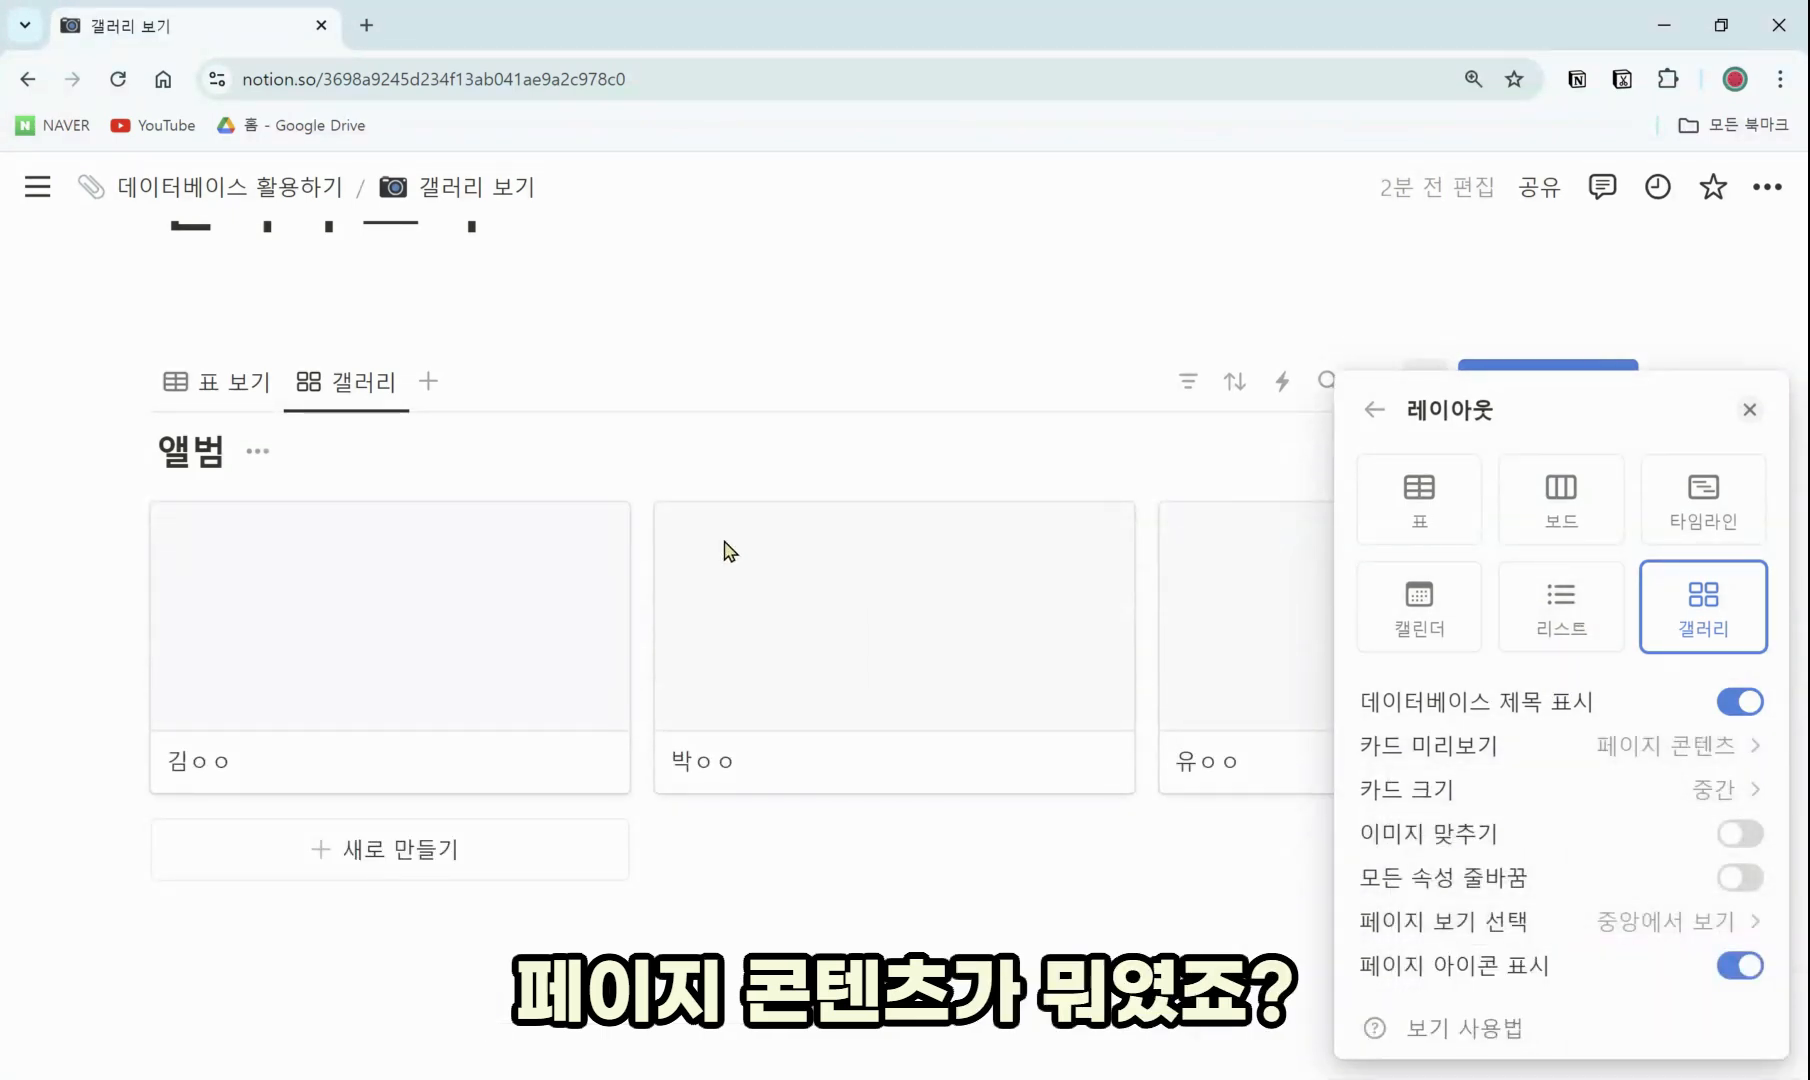
click(503, 624)
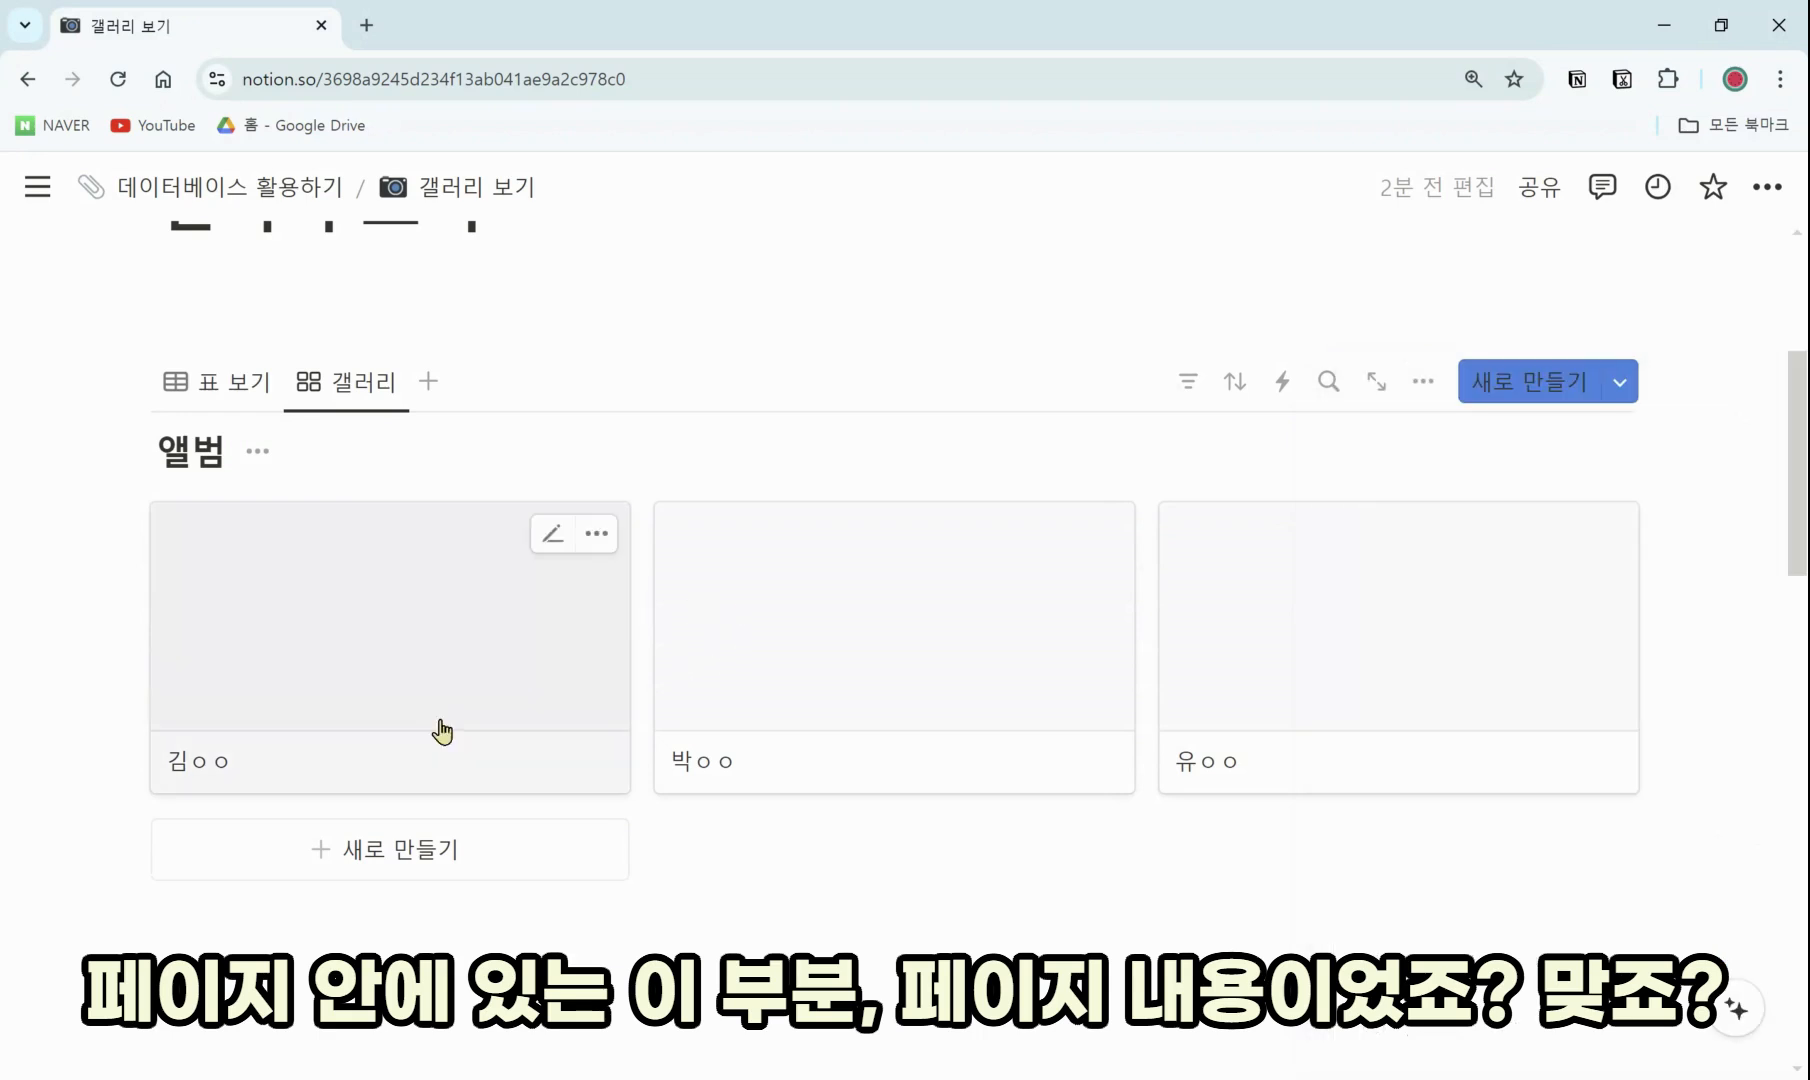
Open the first card's page and insert an 이미지 block in its body
click(459, 716)
scroll(719, 788, down, 3)
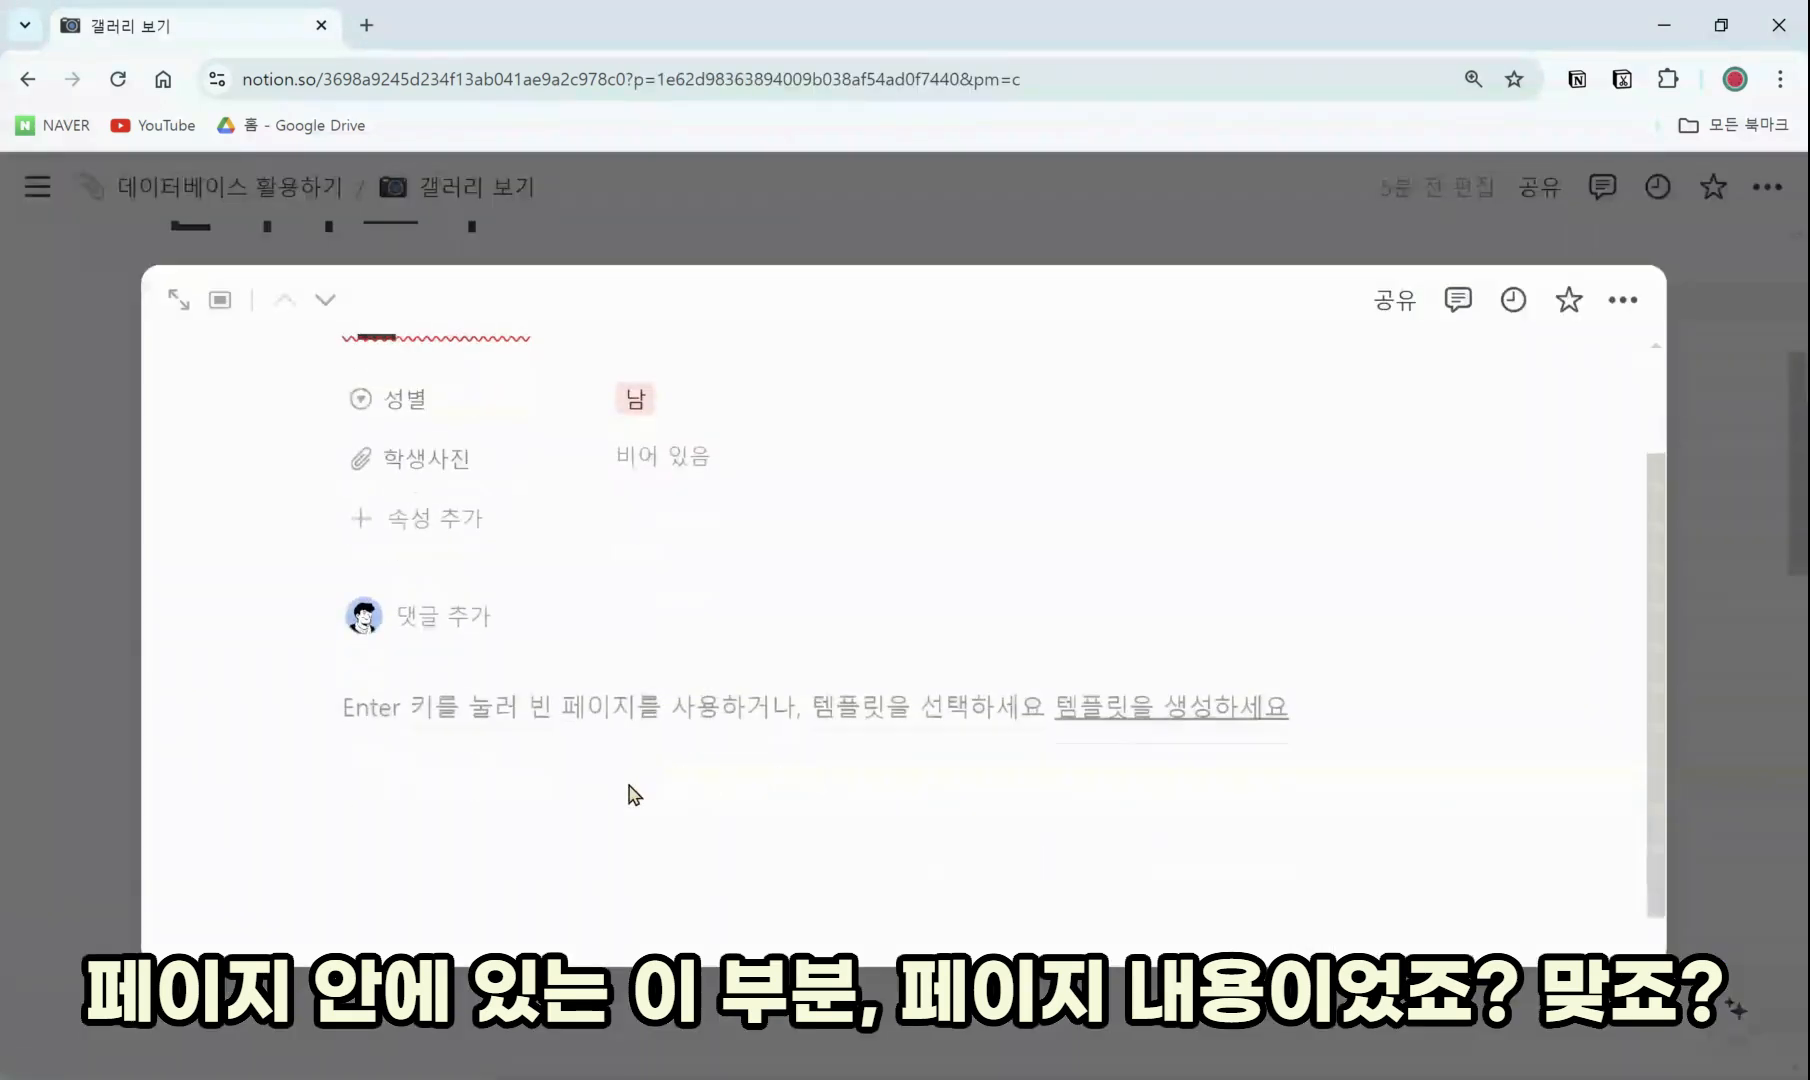
click(416, 647)
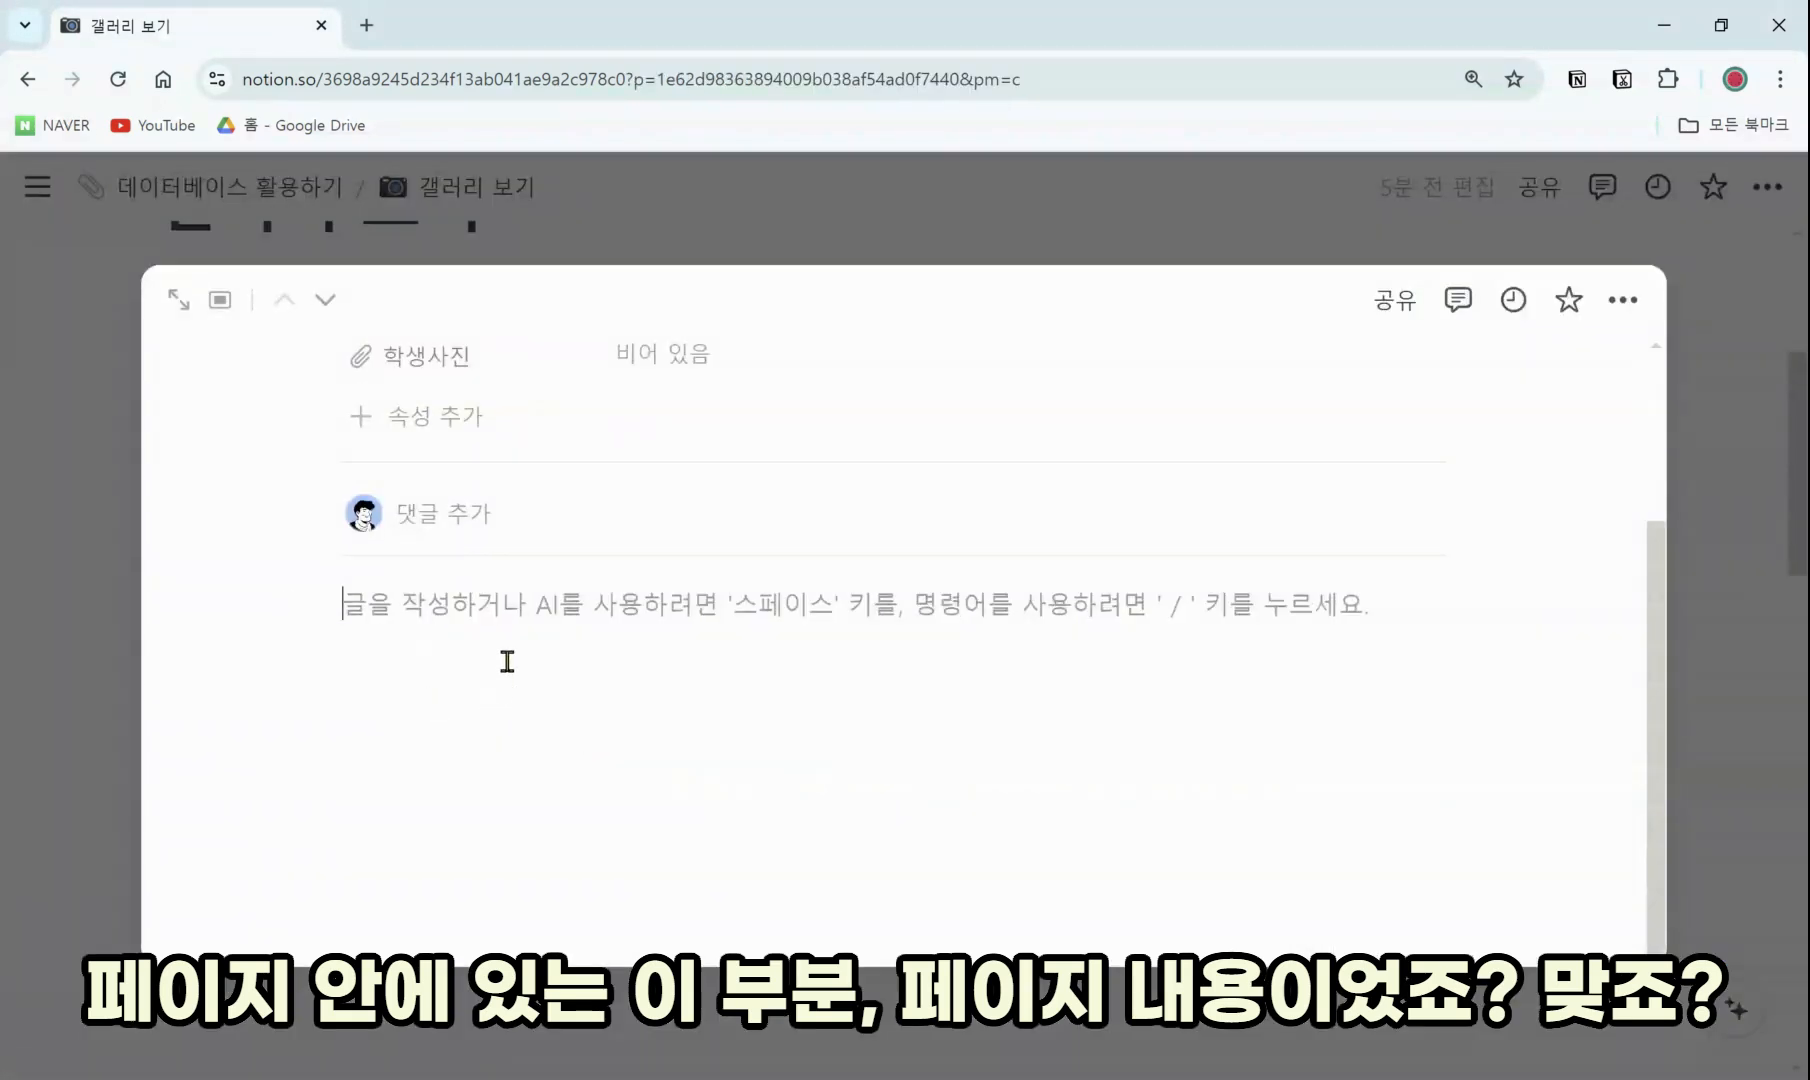
scroll(507, 661, up, 1)
text(/이)
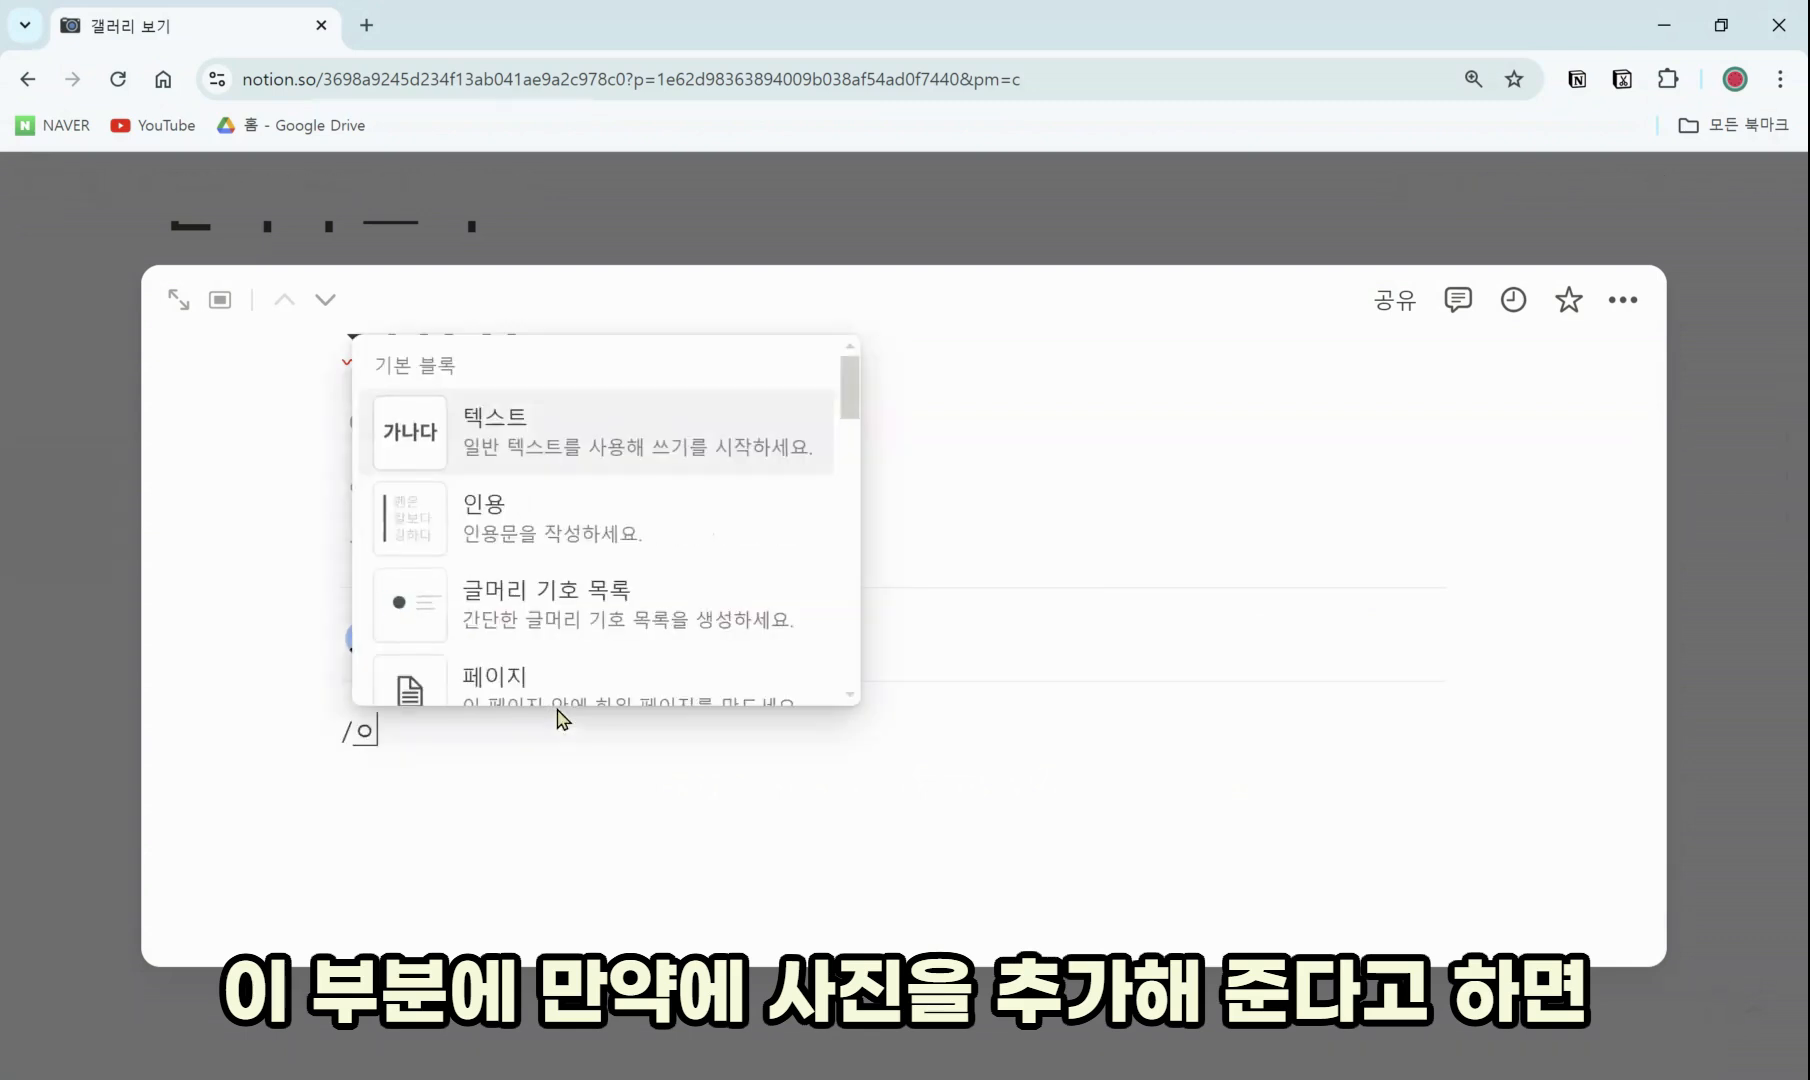
text(미지)
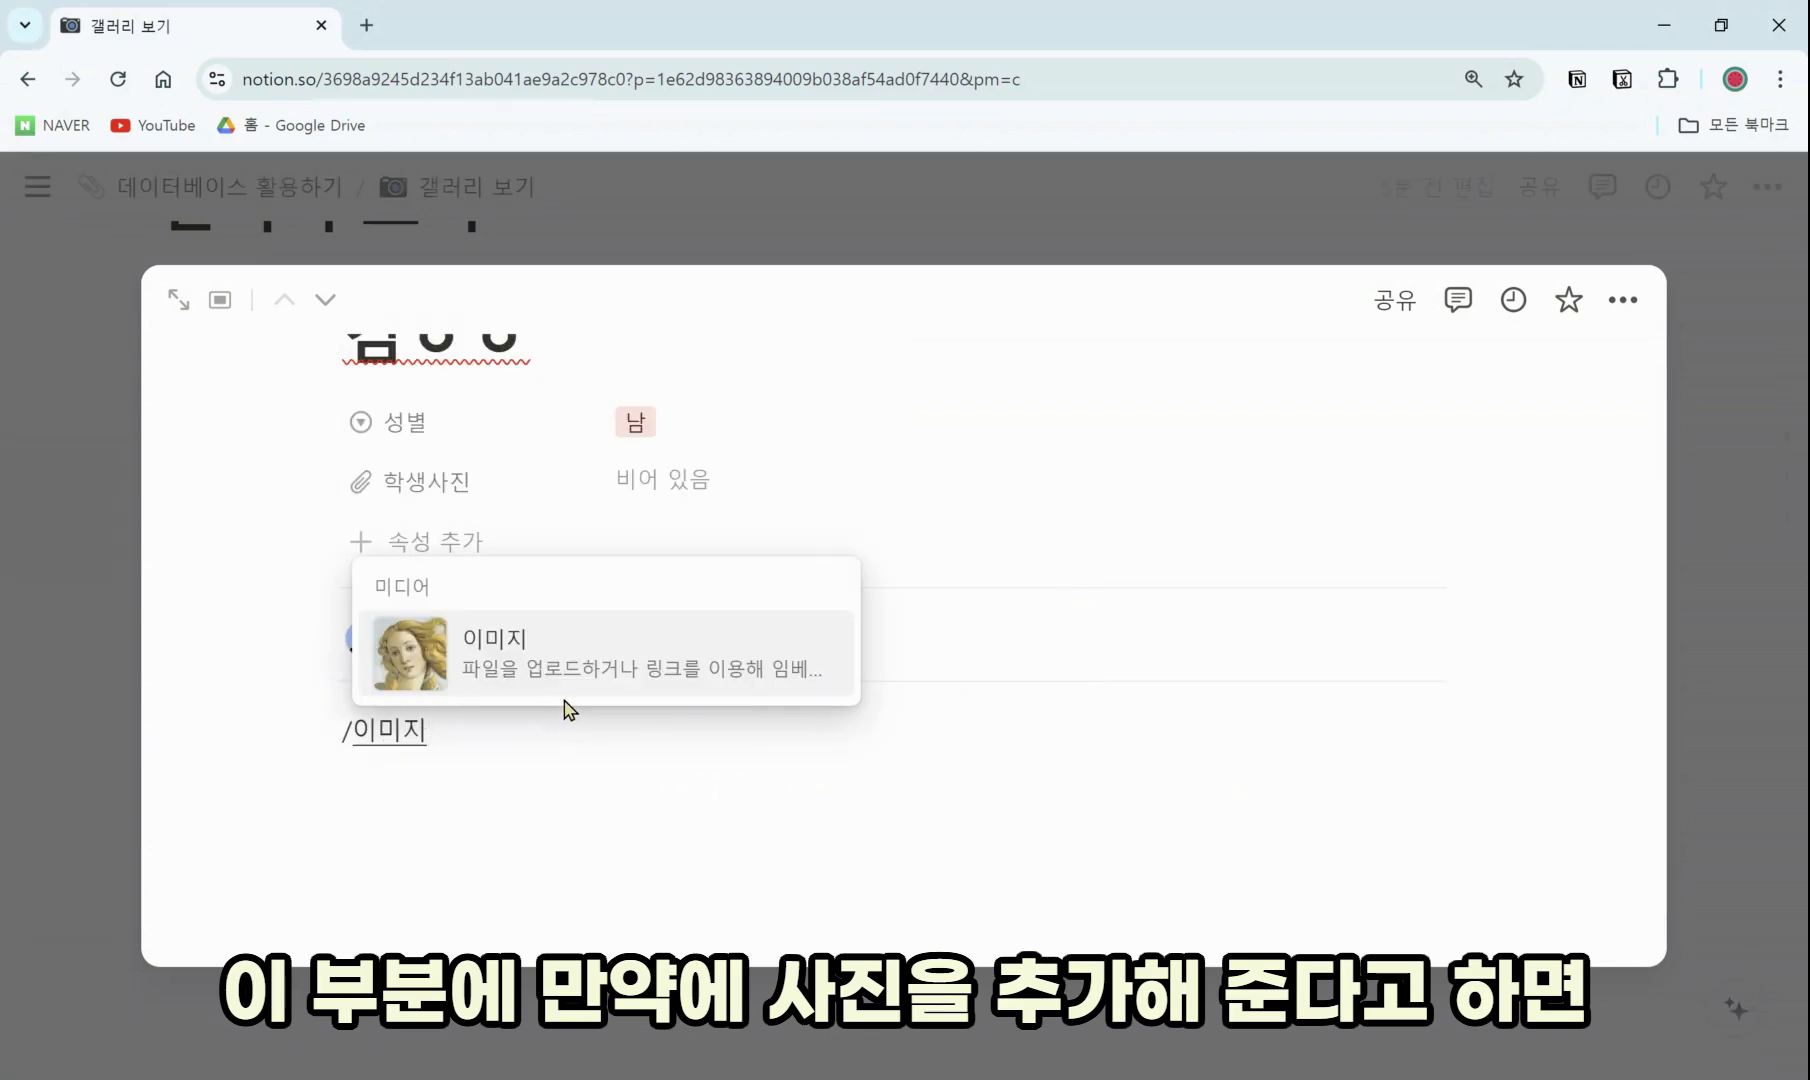
click(590, 670)
Fill the image block with the hamster photo from an Unsplash search for "animal" and check it on the first card's page
click(757, 828)
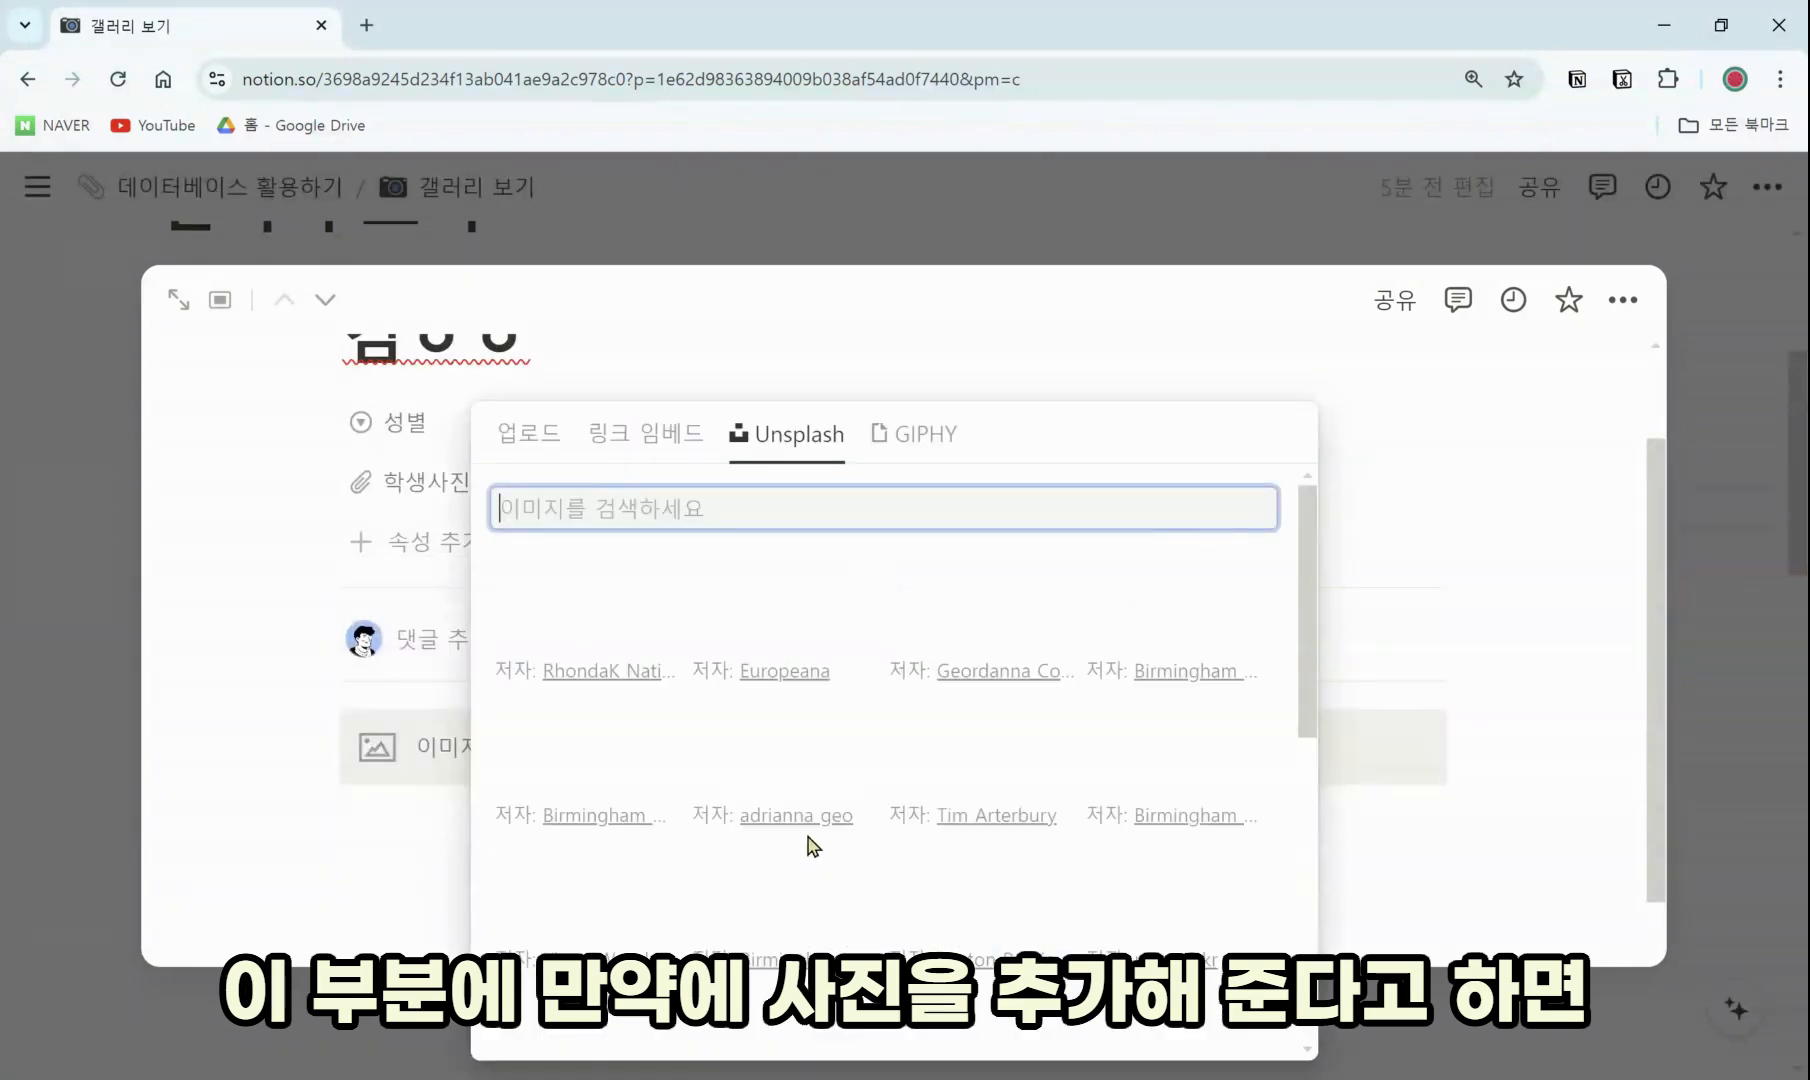
text(animal)
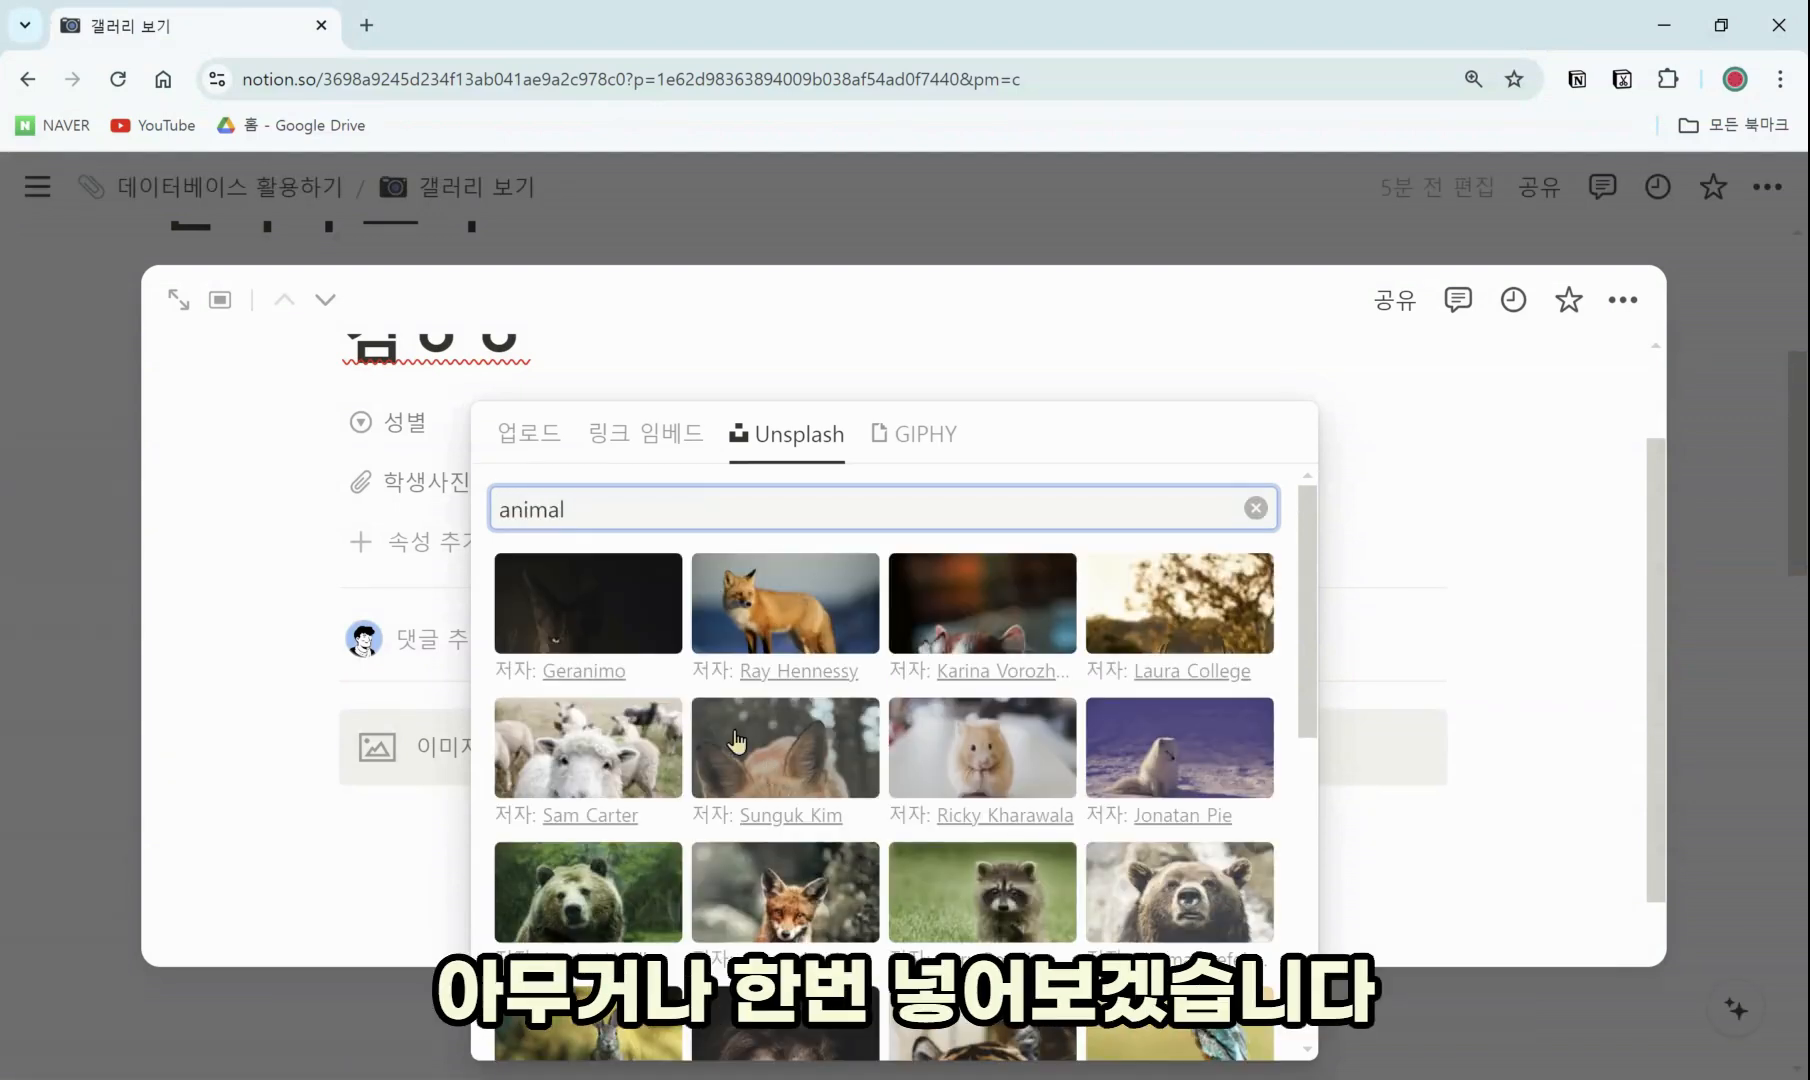
click(949, 744)
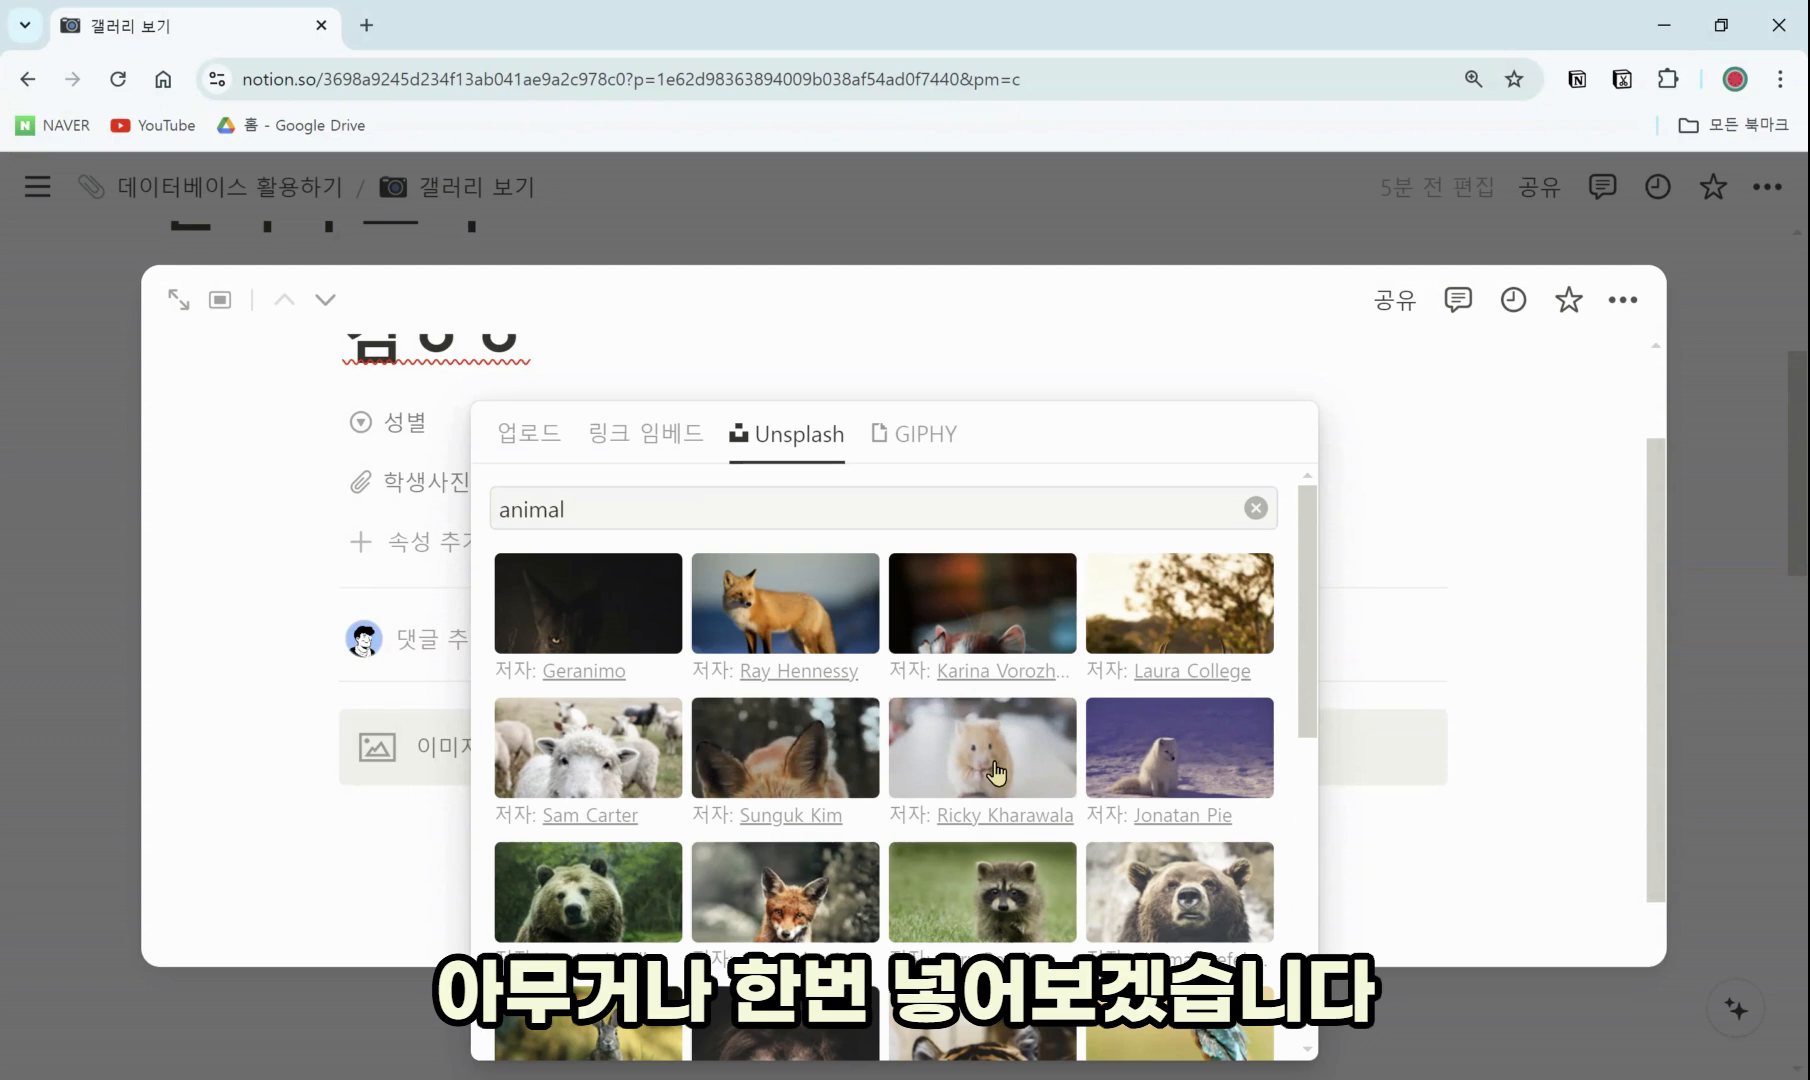
scroll(1154, 796, down, 2)
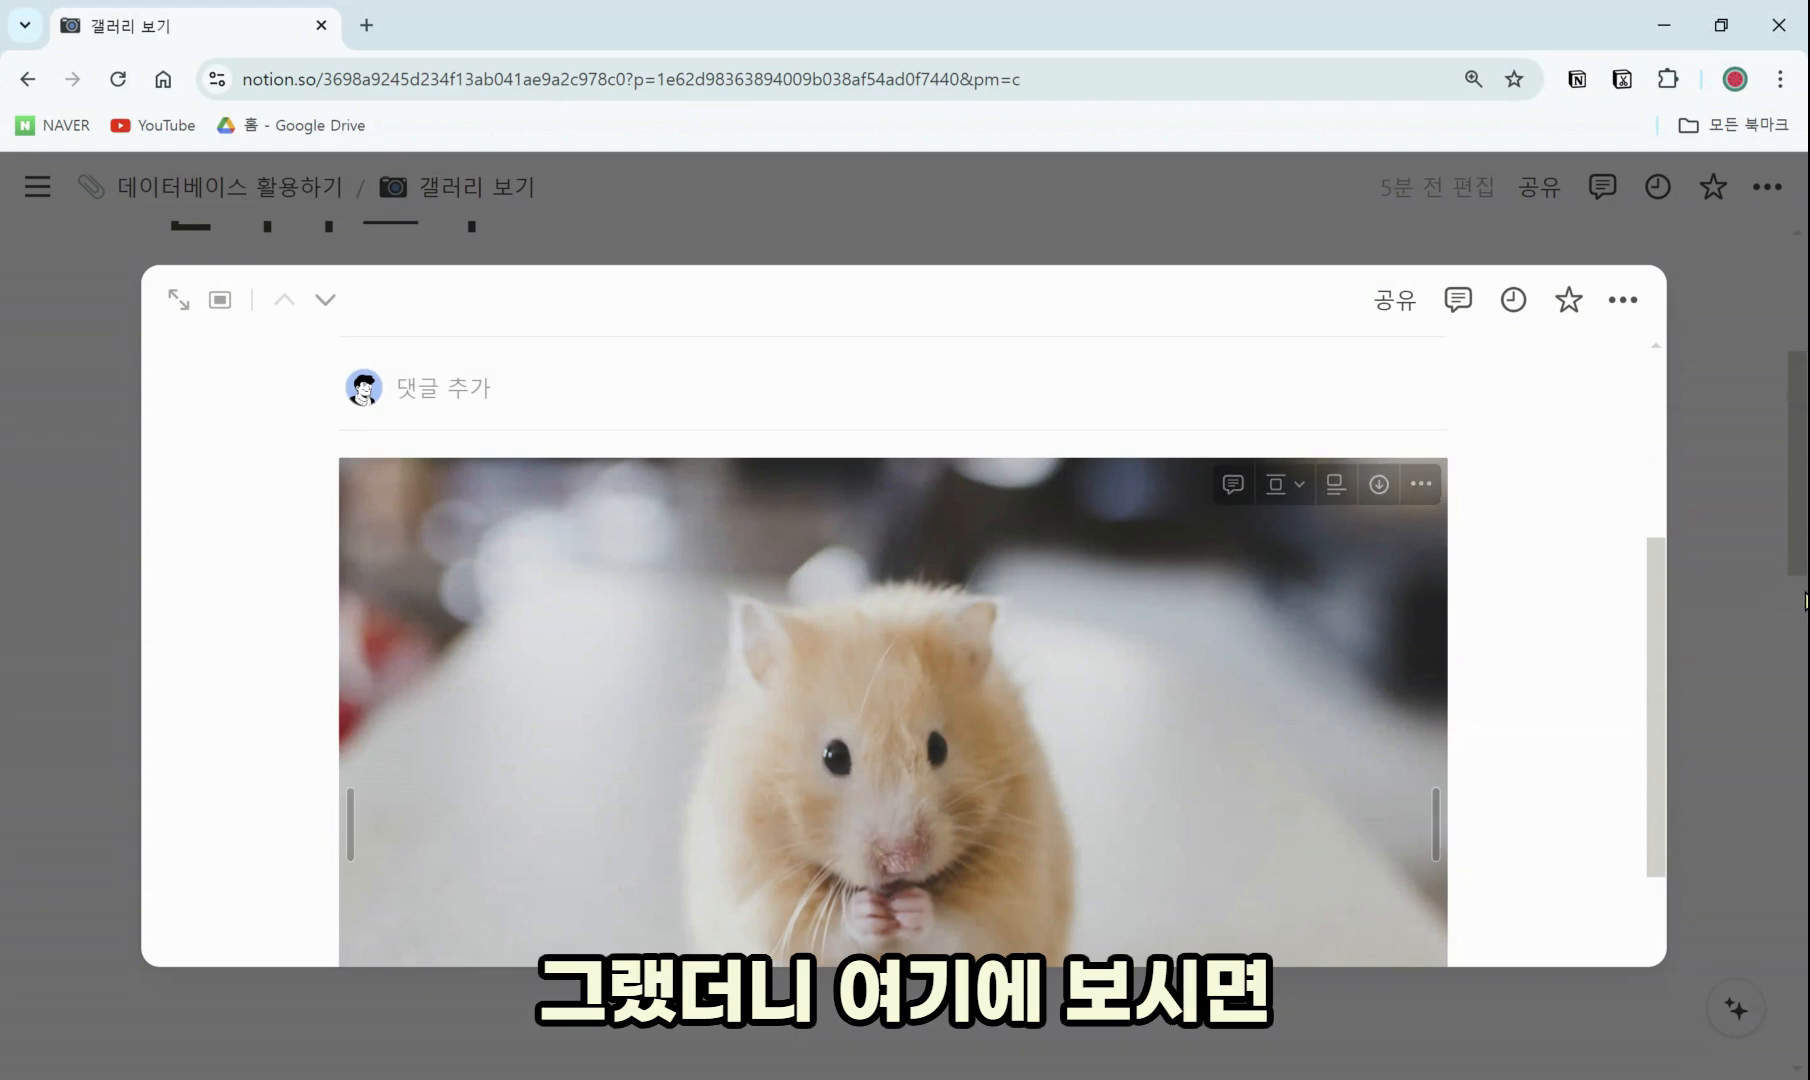
click(1723, 571)
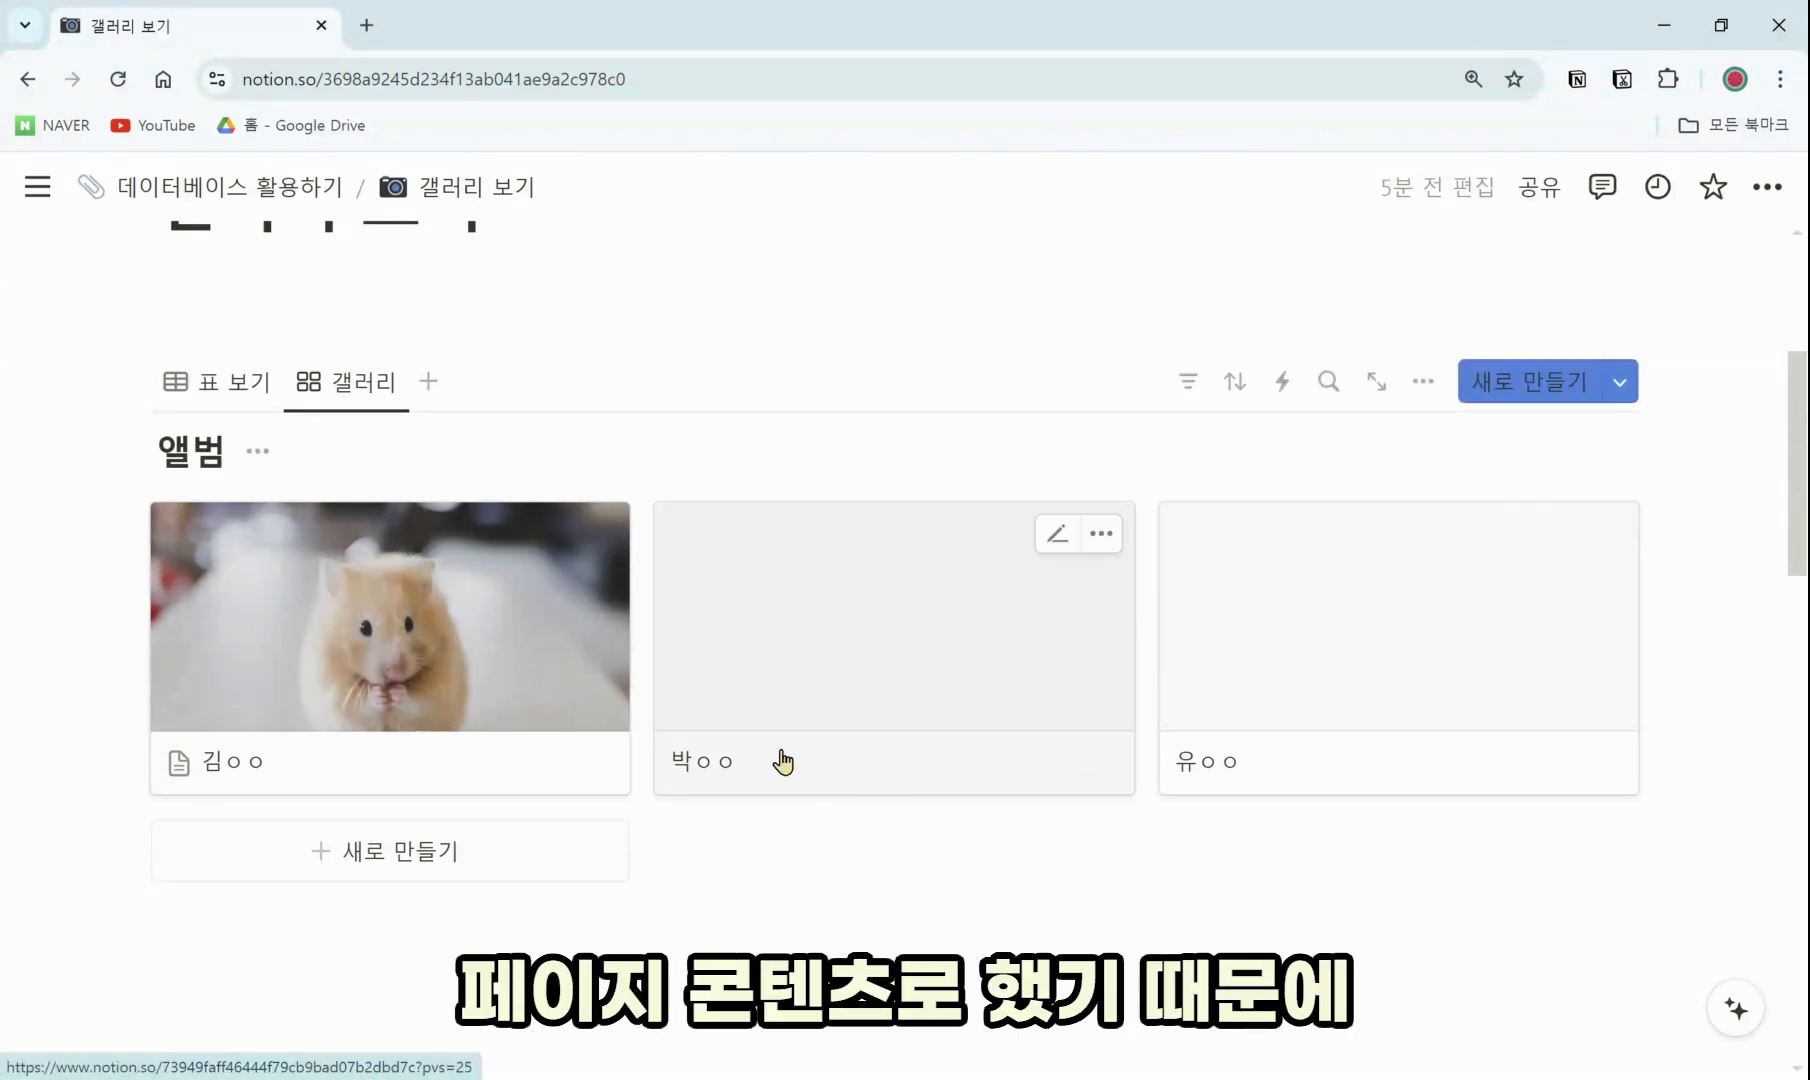
click(529, 683)
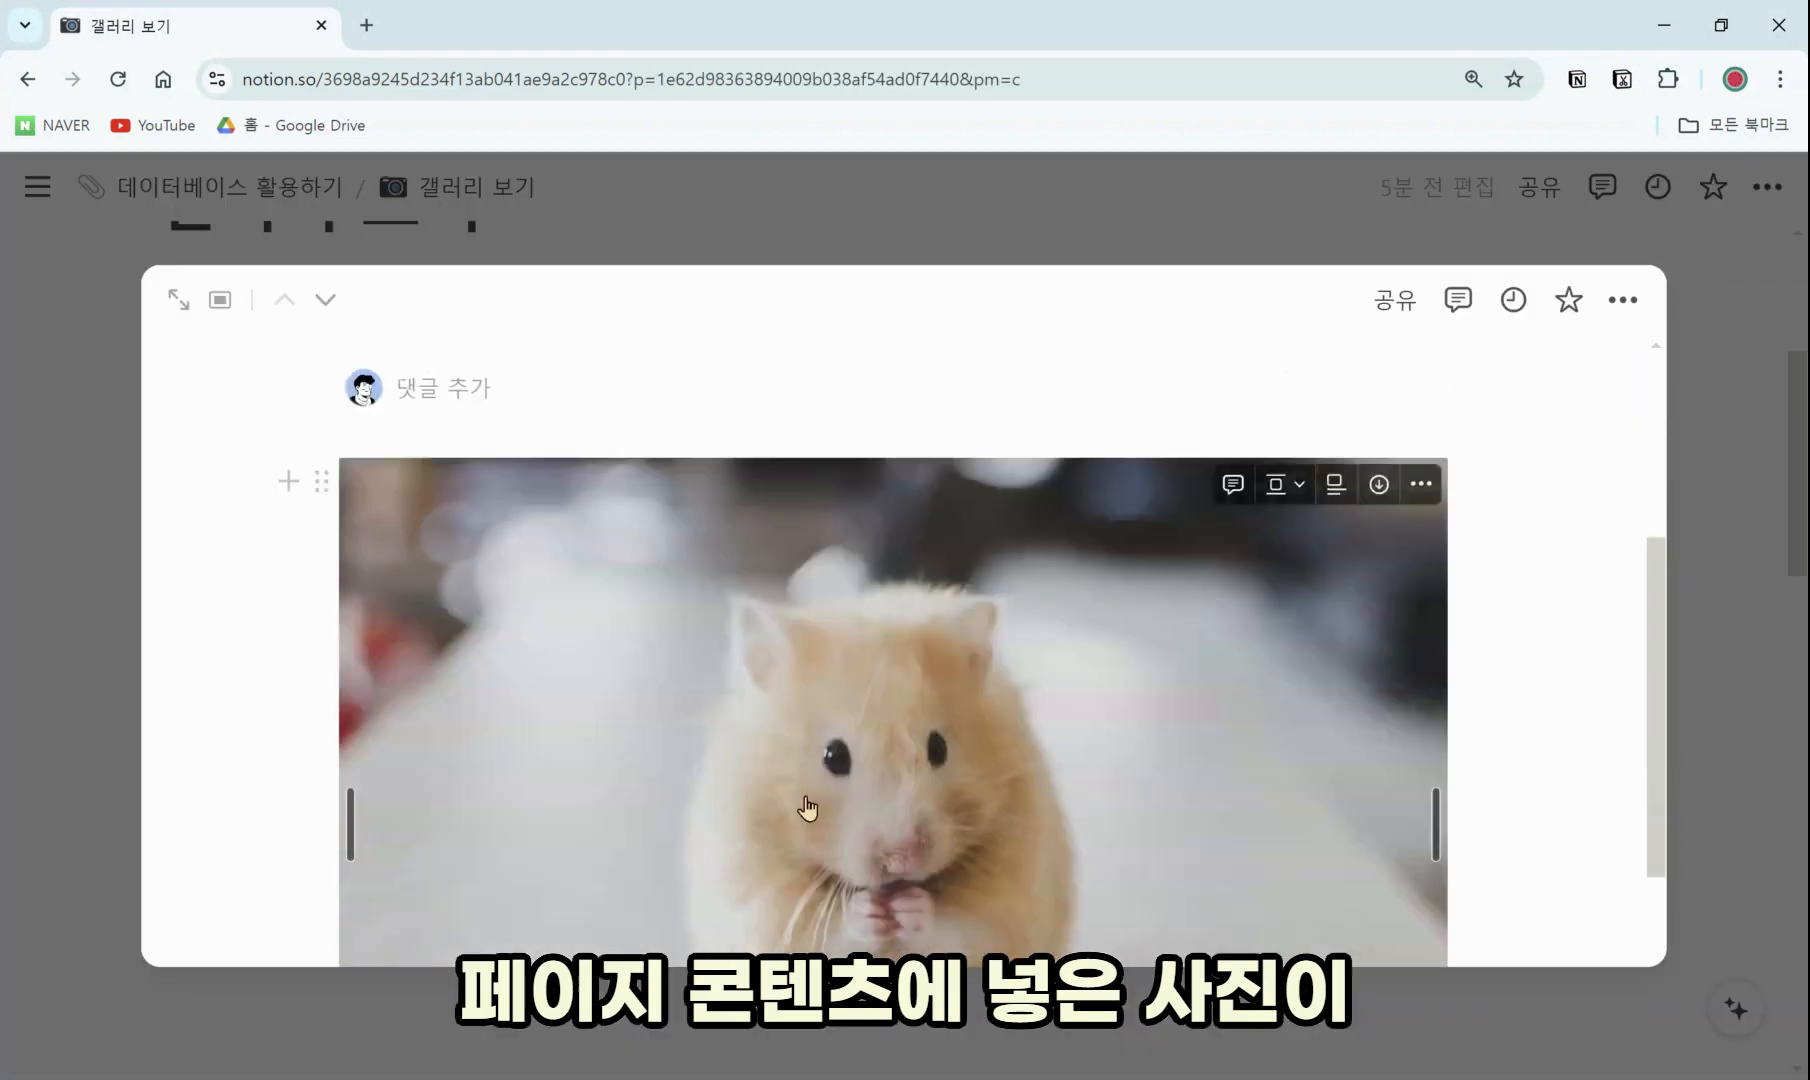
click(1737, 641)
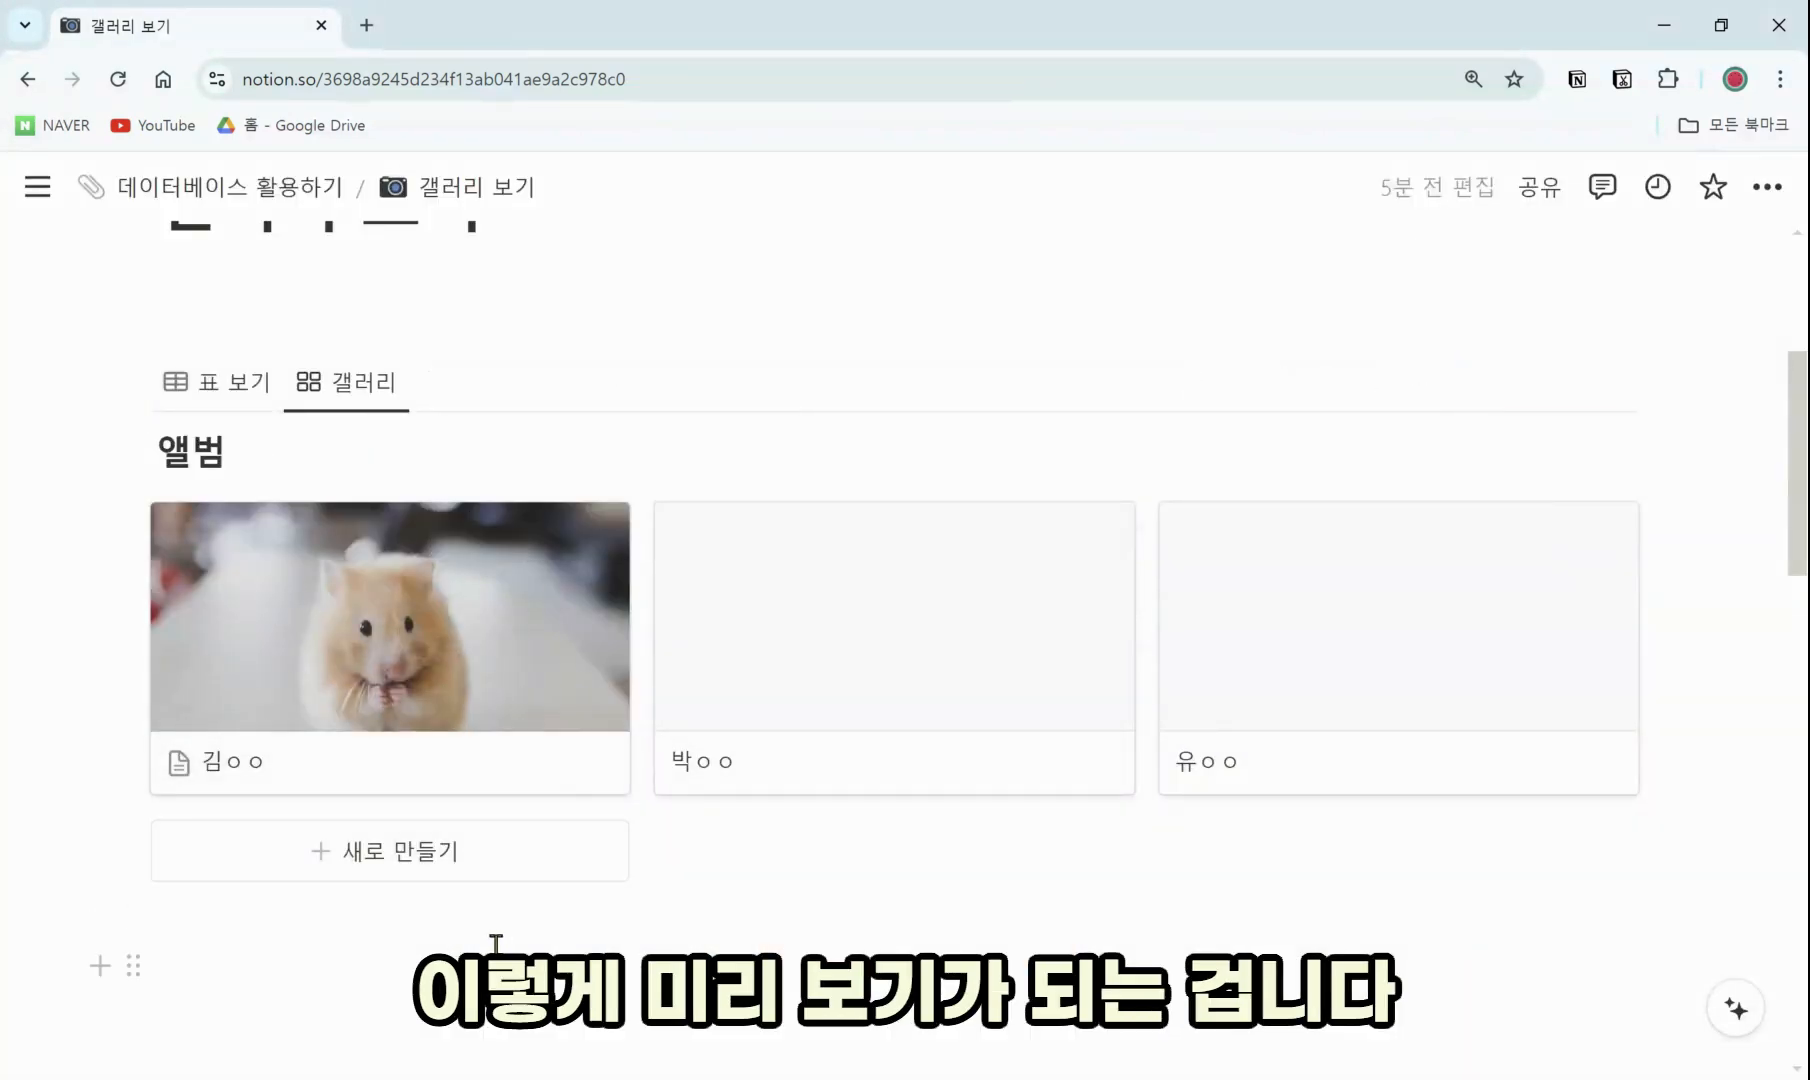
Reposition the hamster photo slightly upward in the first card's preview and save the position
mouse_move(505, 670)
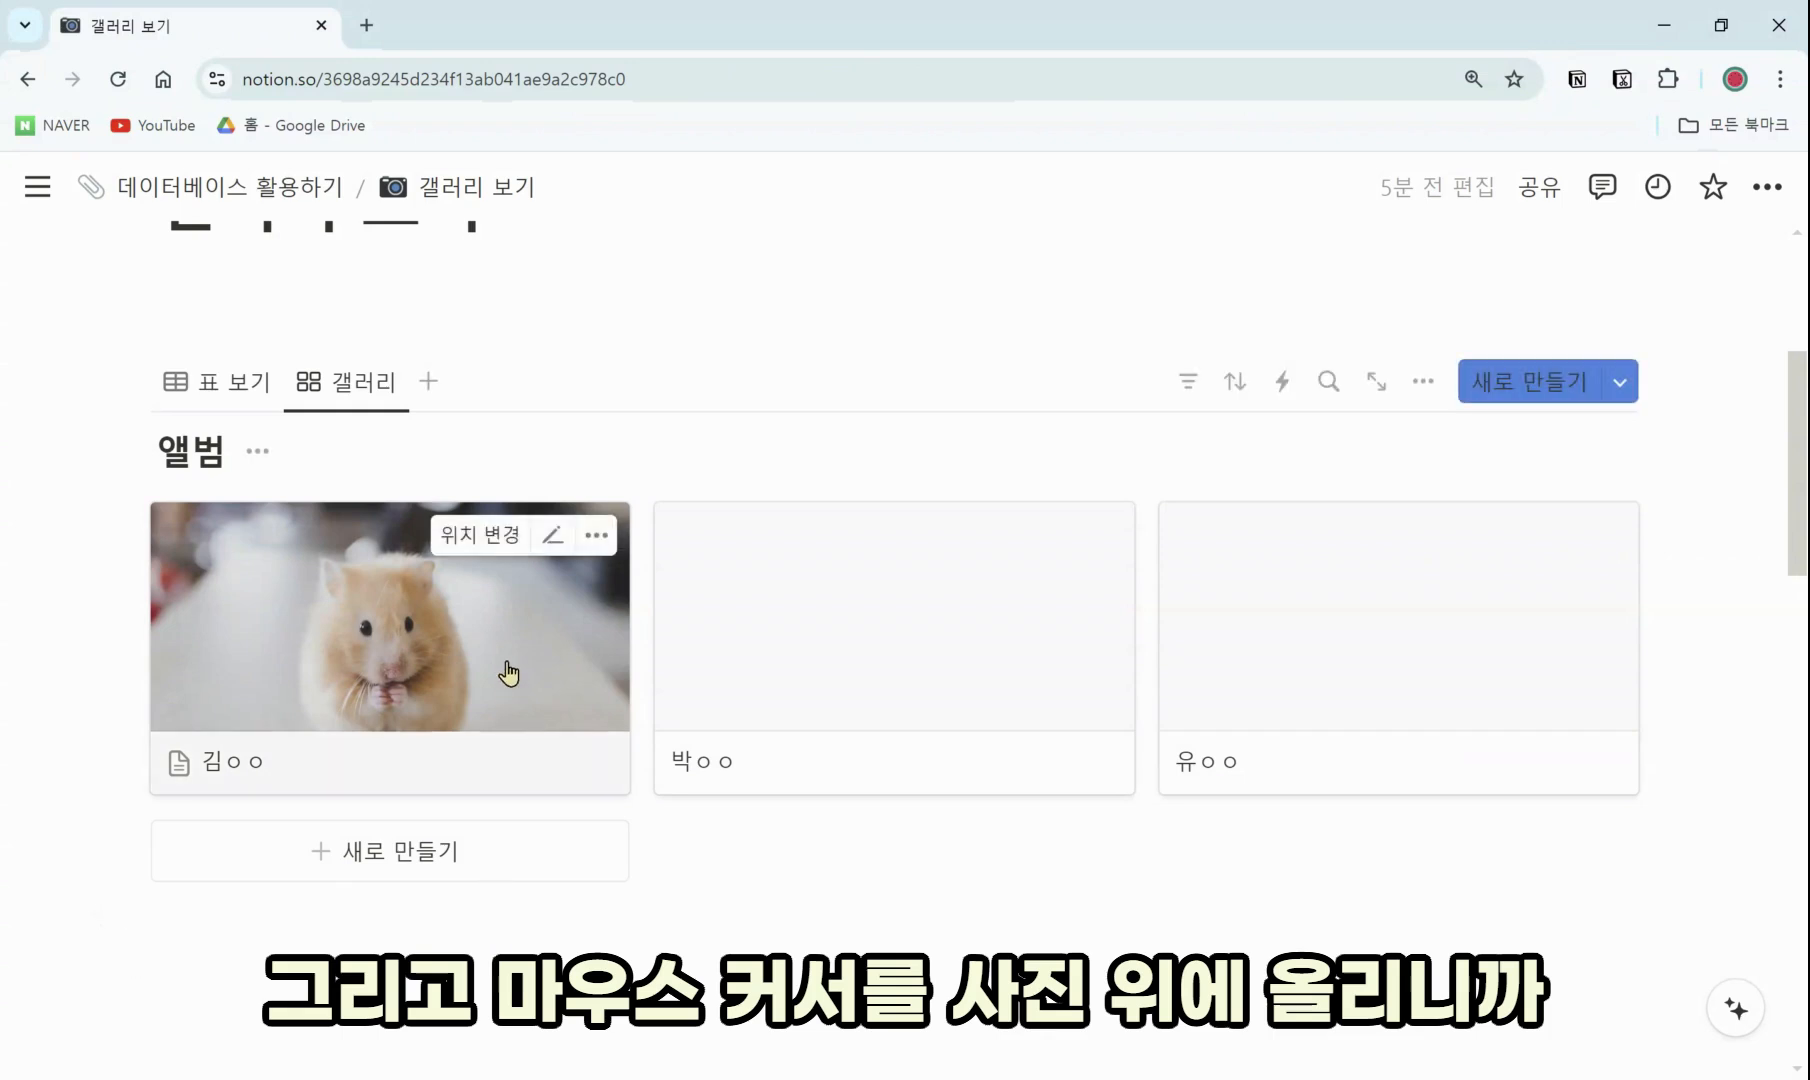
click(465, 540)
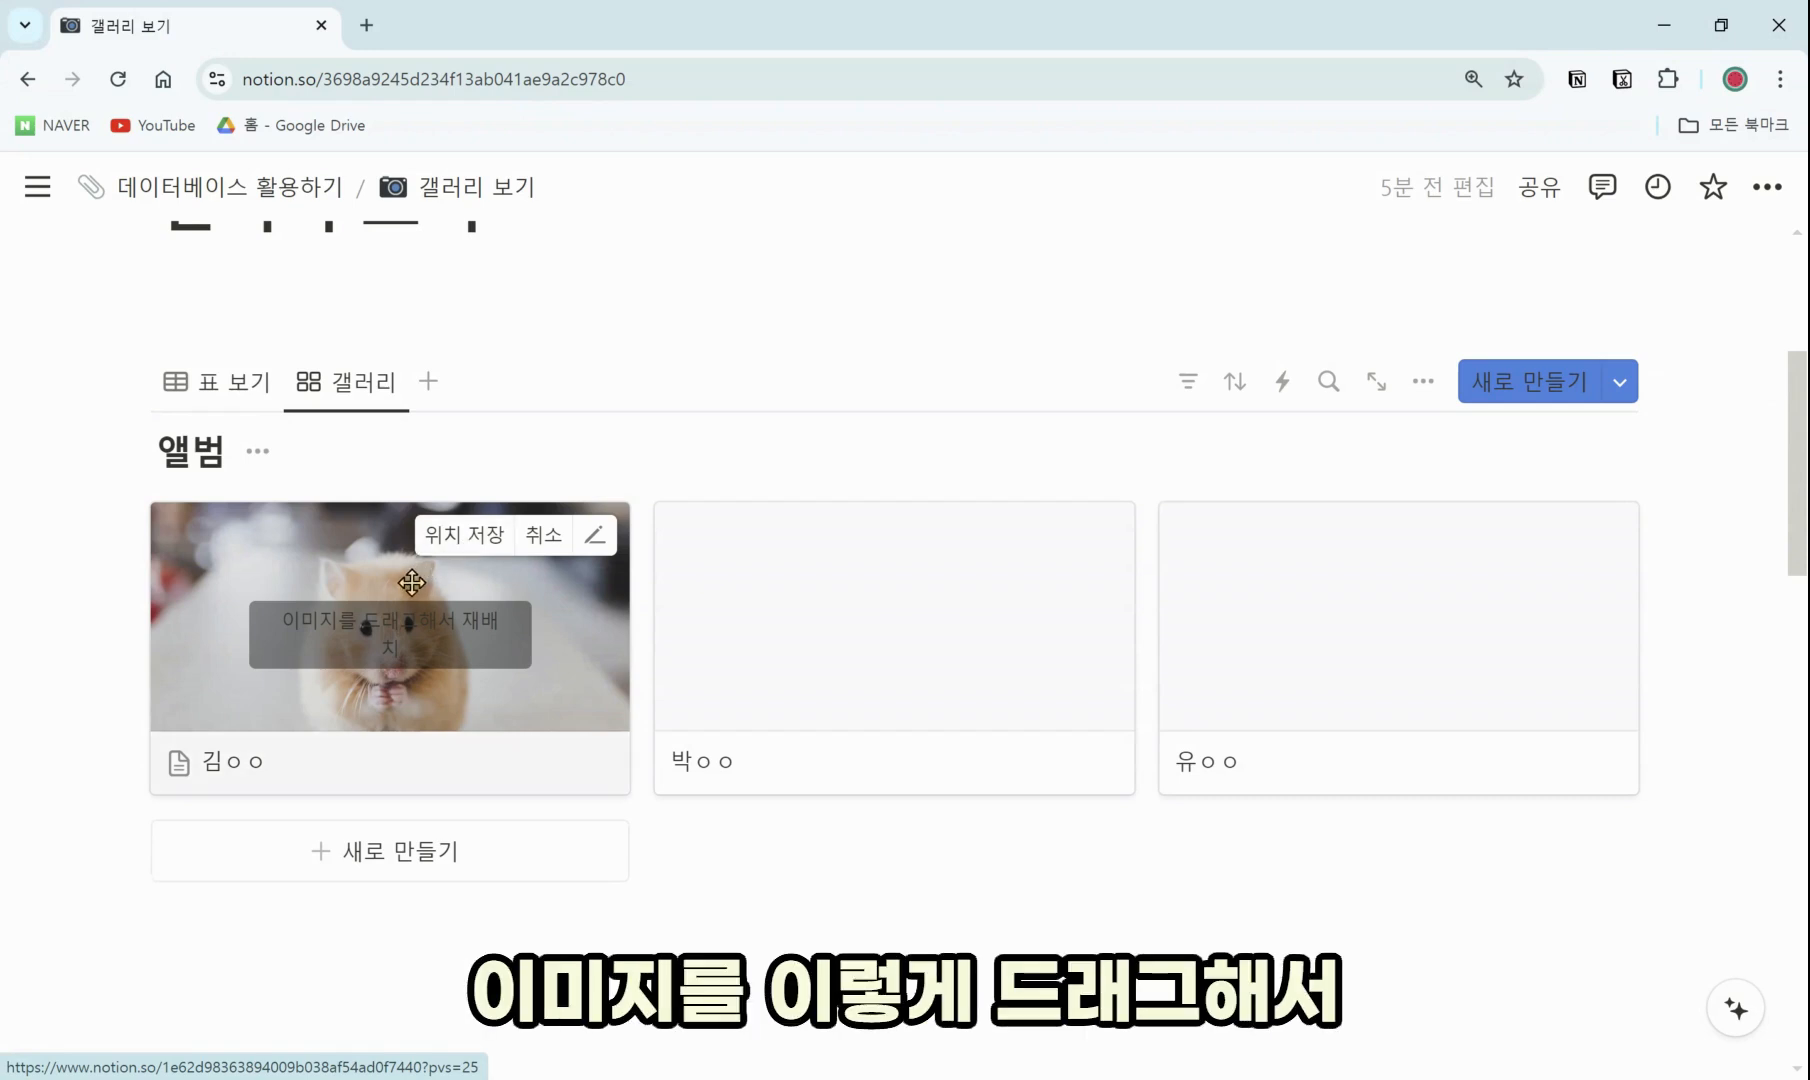
drag(396, 639, 393, 540)
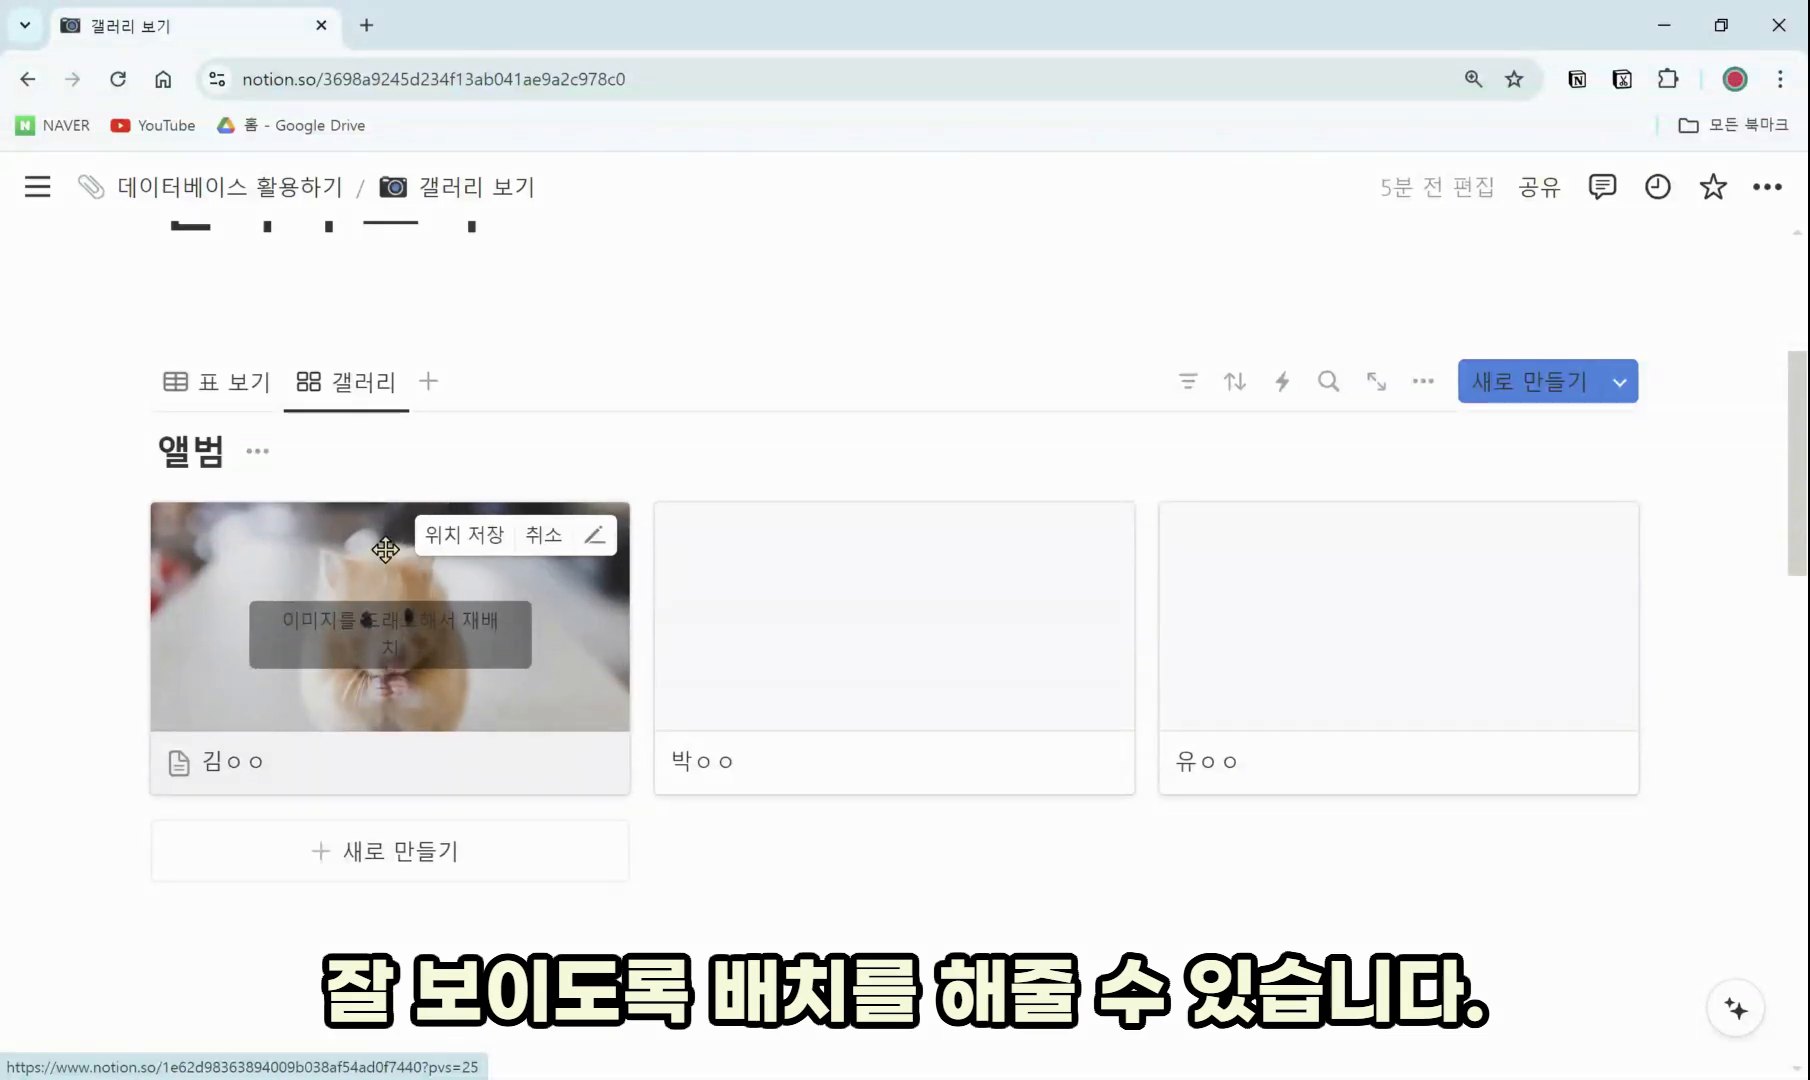
click(445, 537)
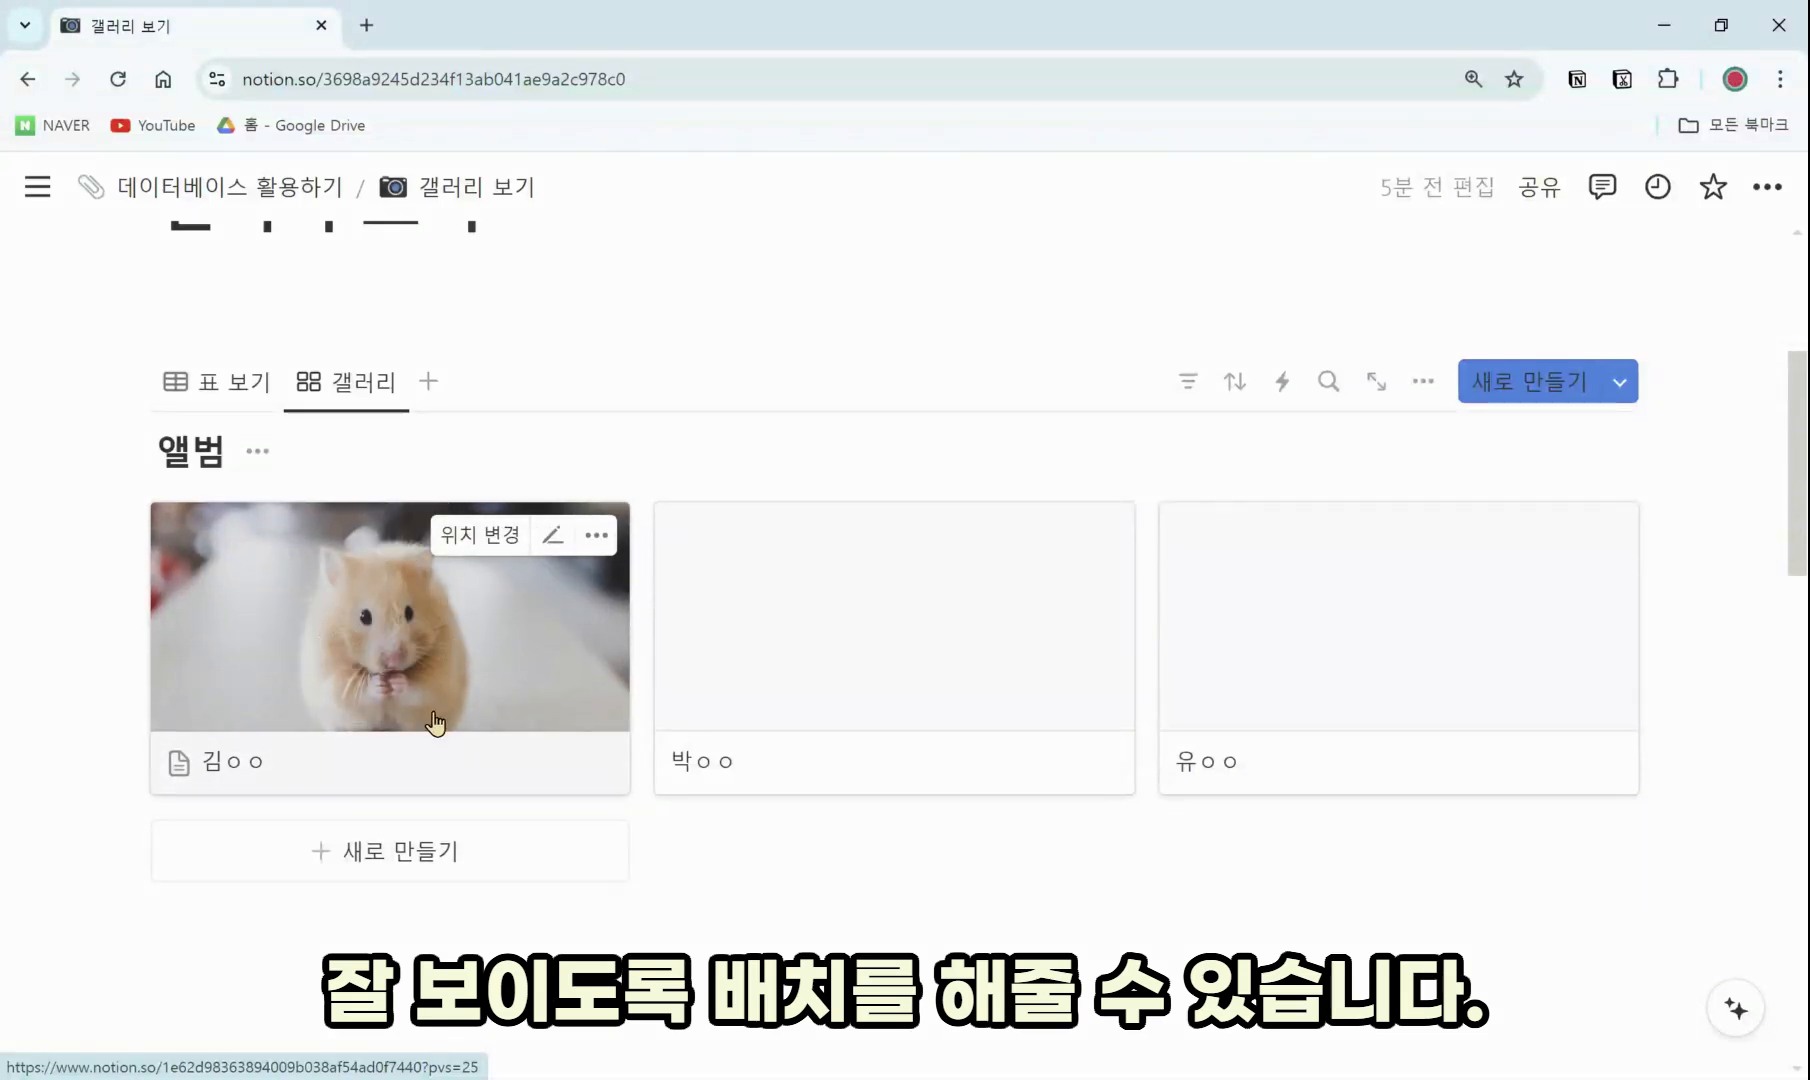
Open the second card's page and insert an 이미지 block in its body
click(937, 650)
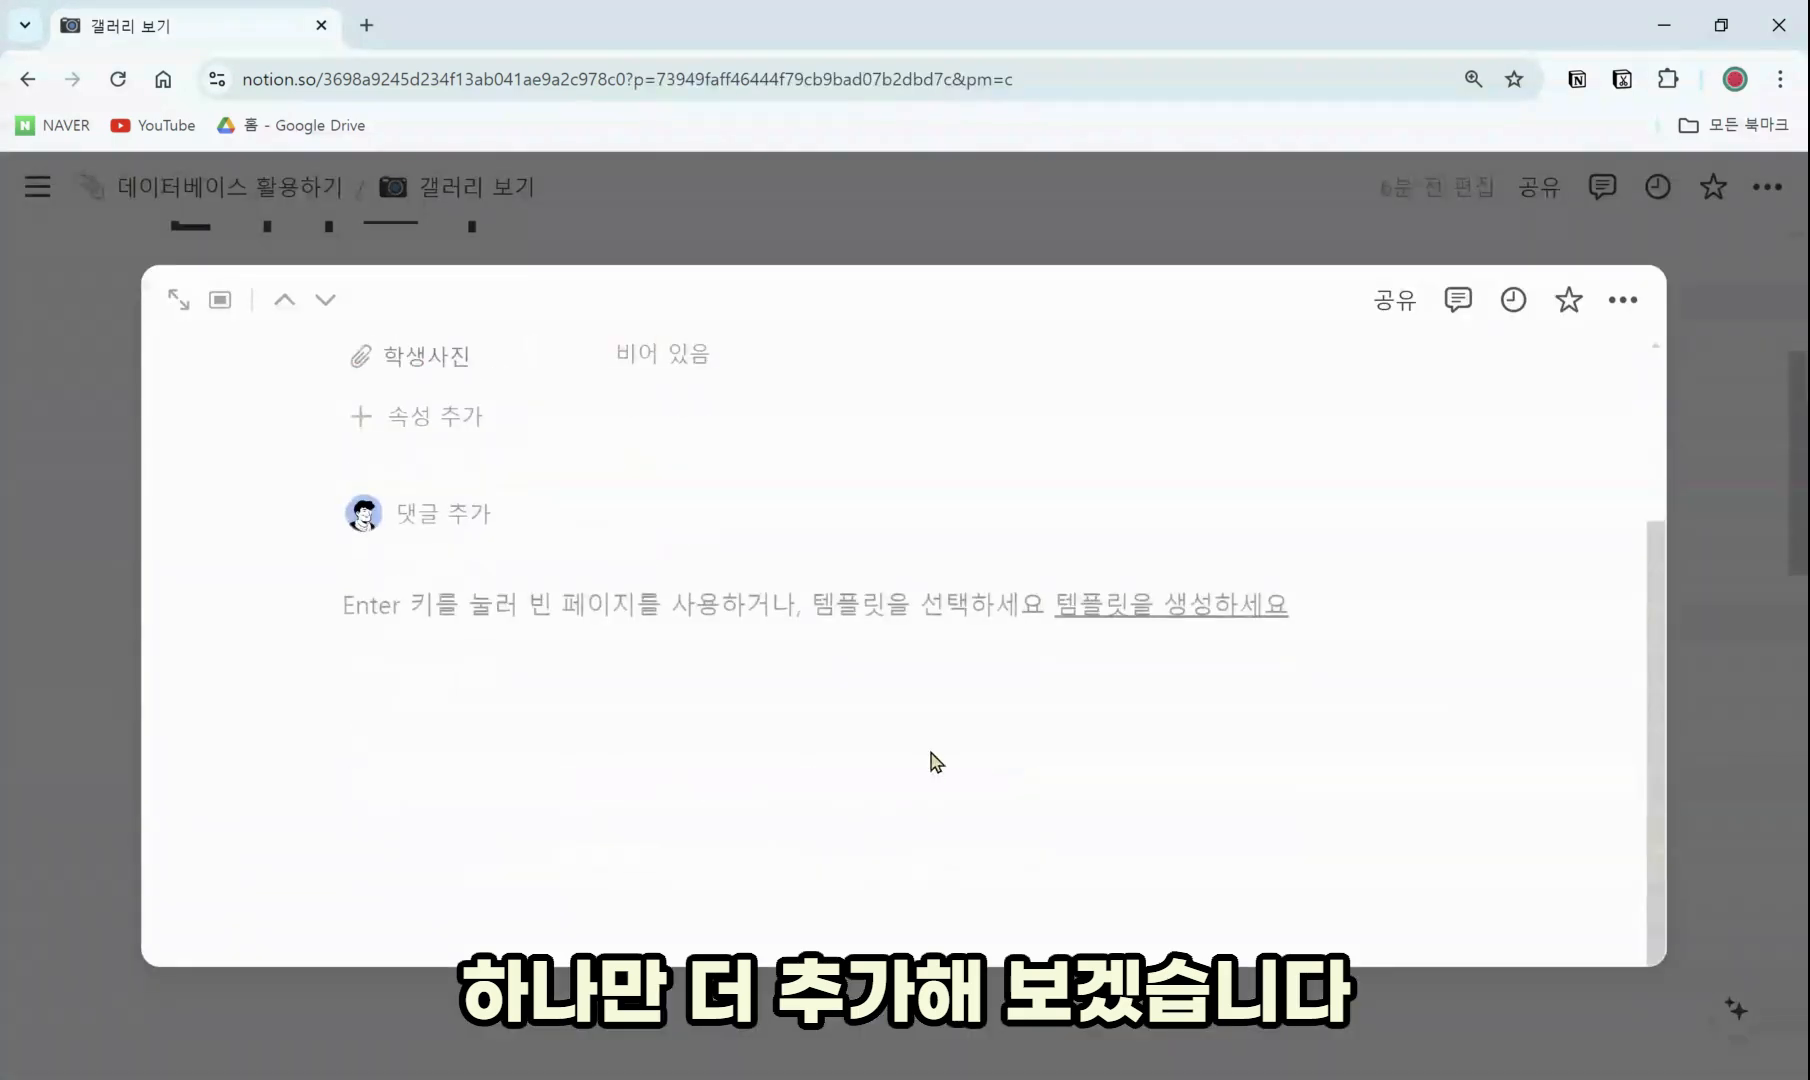
text(/)
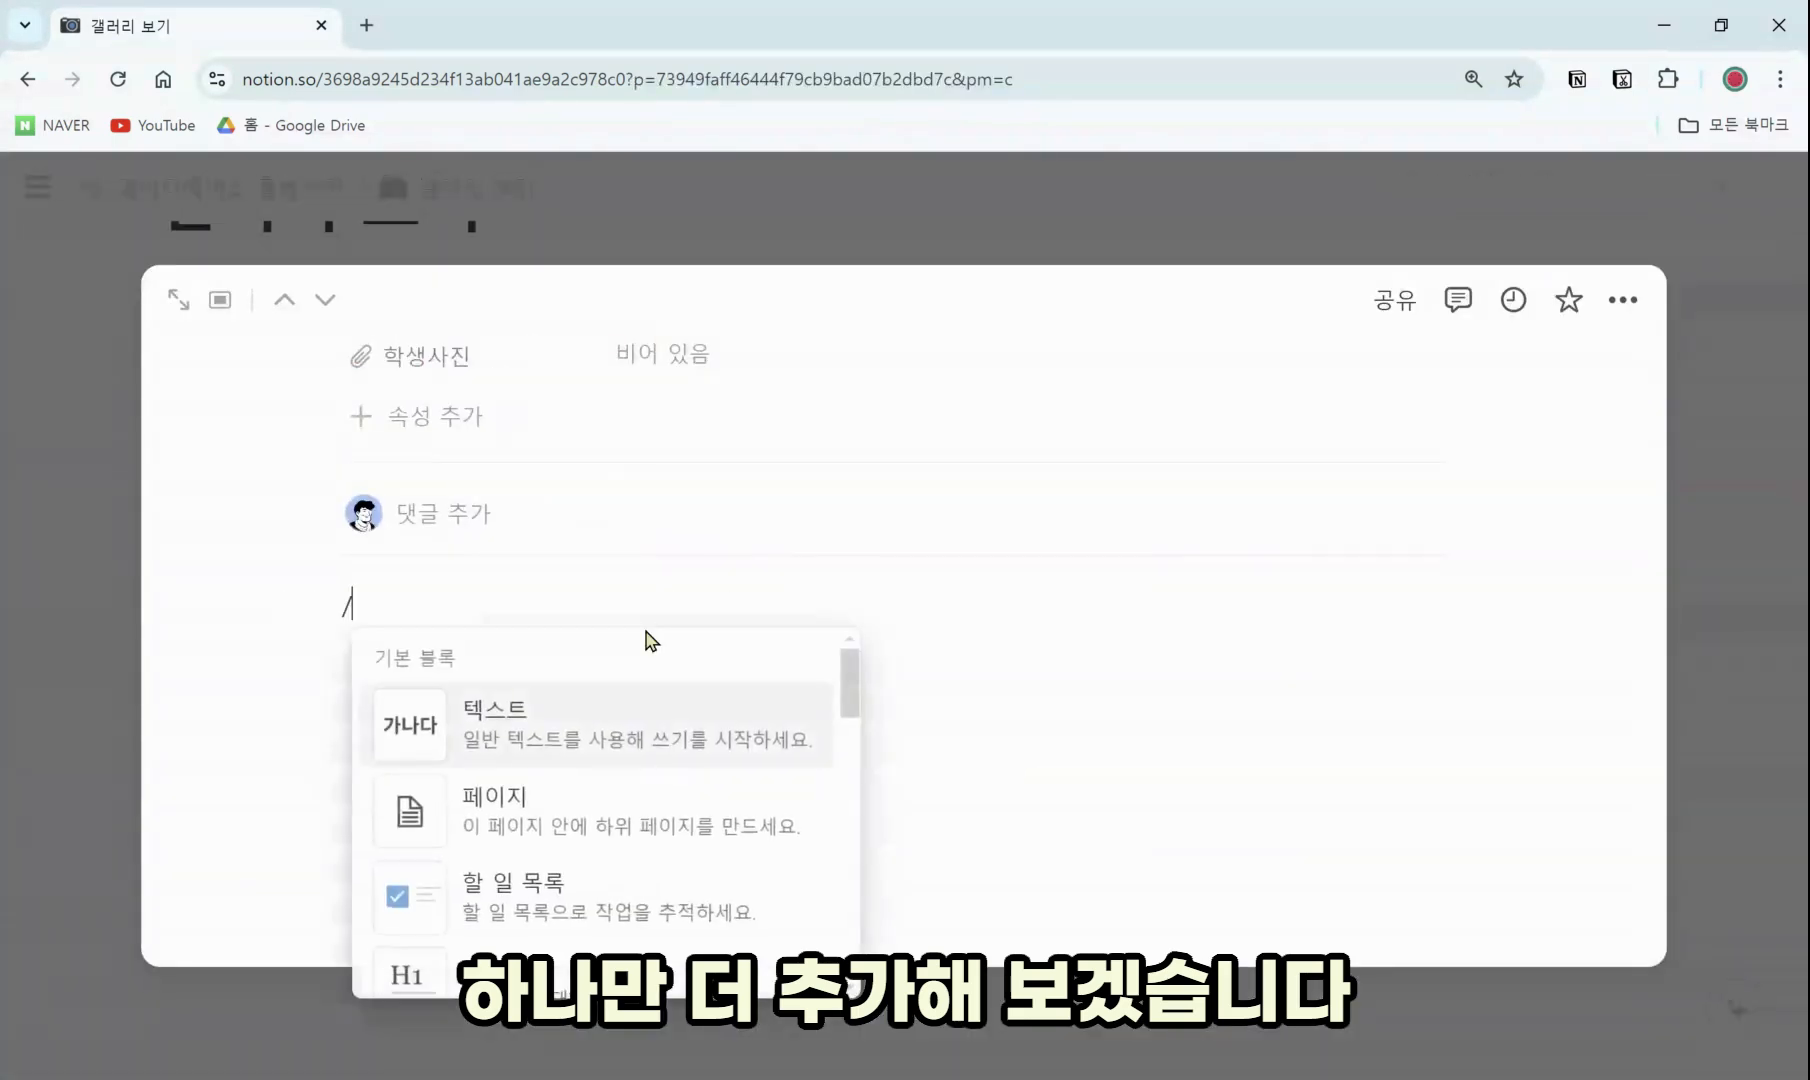
text(ㅇ)
key(BackSpace)
text(페이지)
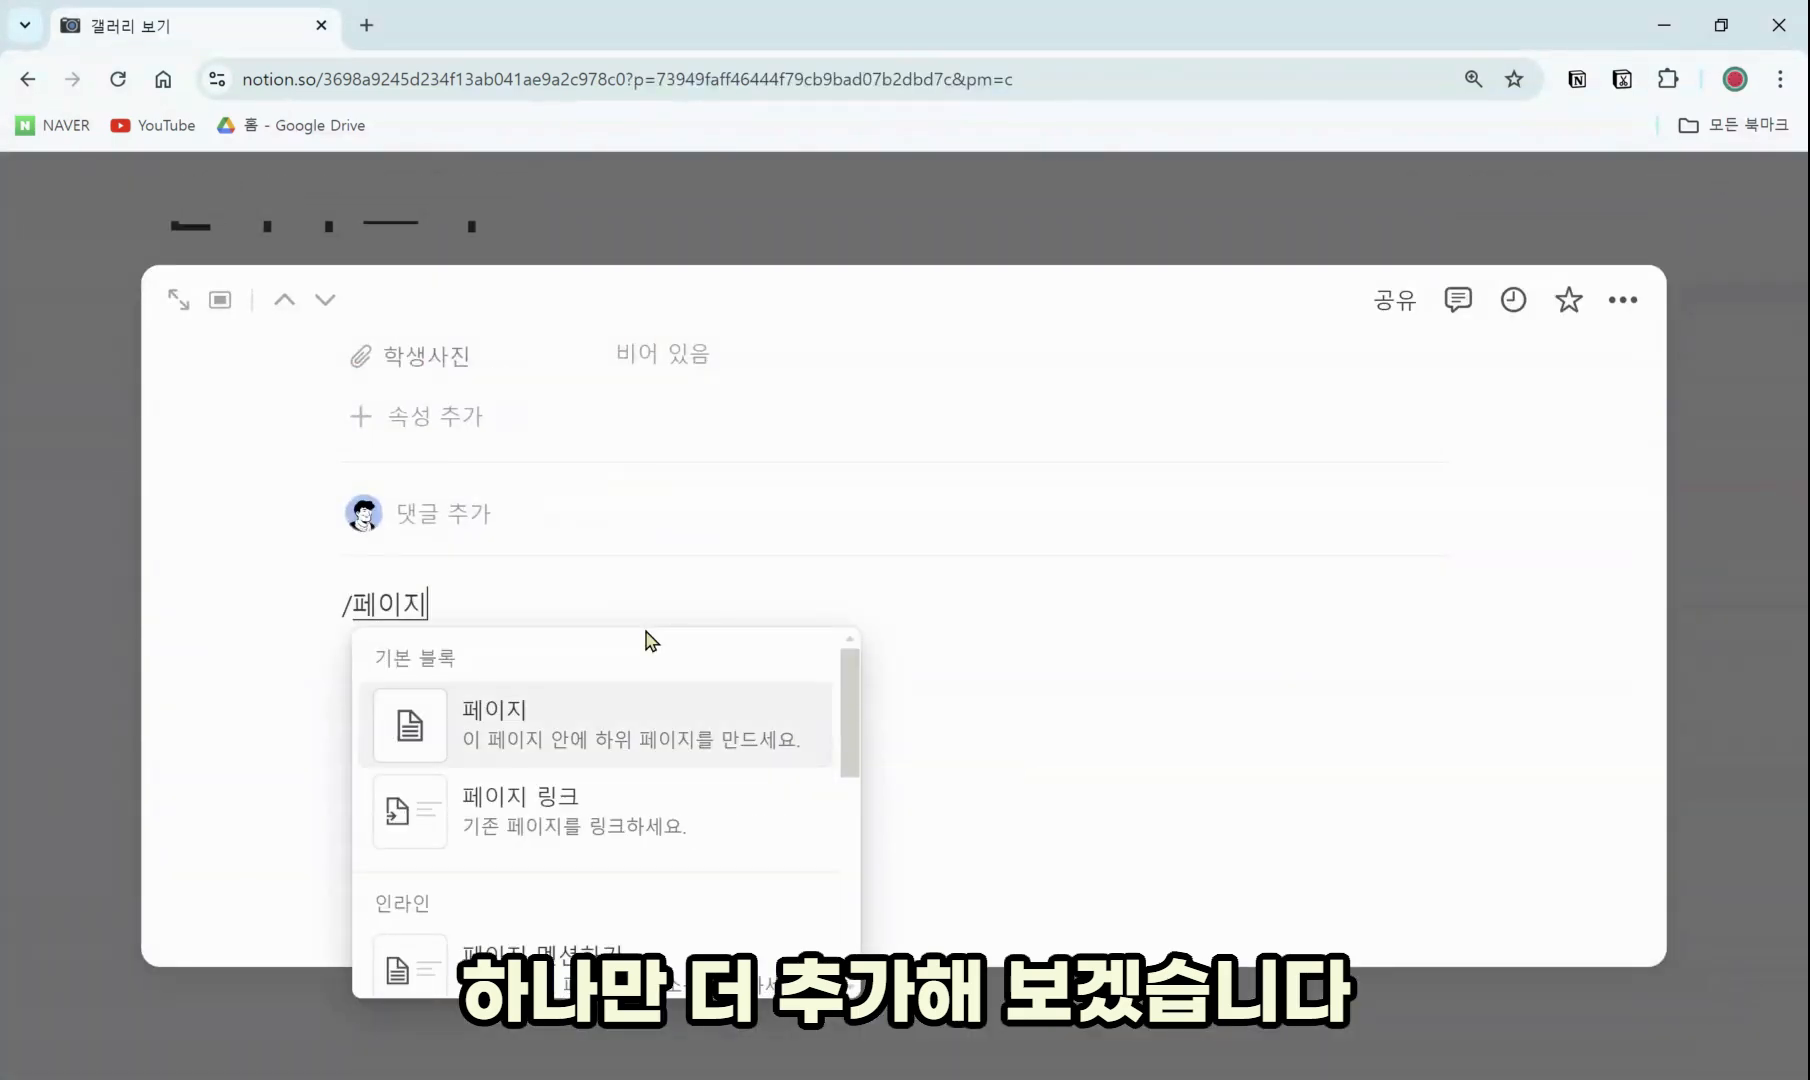
key(BackSpace)
key(BackSpace)
key(BackSpace)
text(이미지)
click(658, 711)
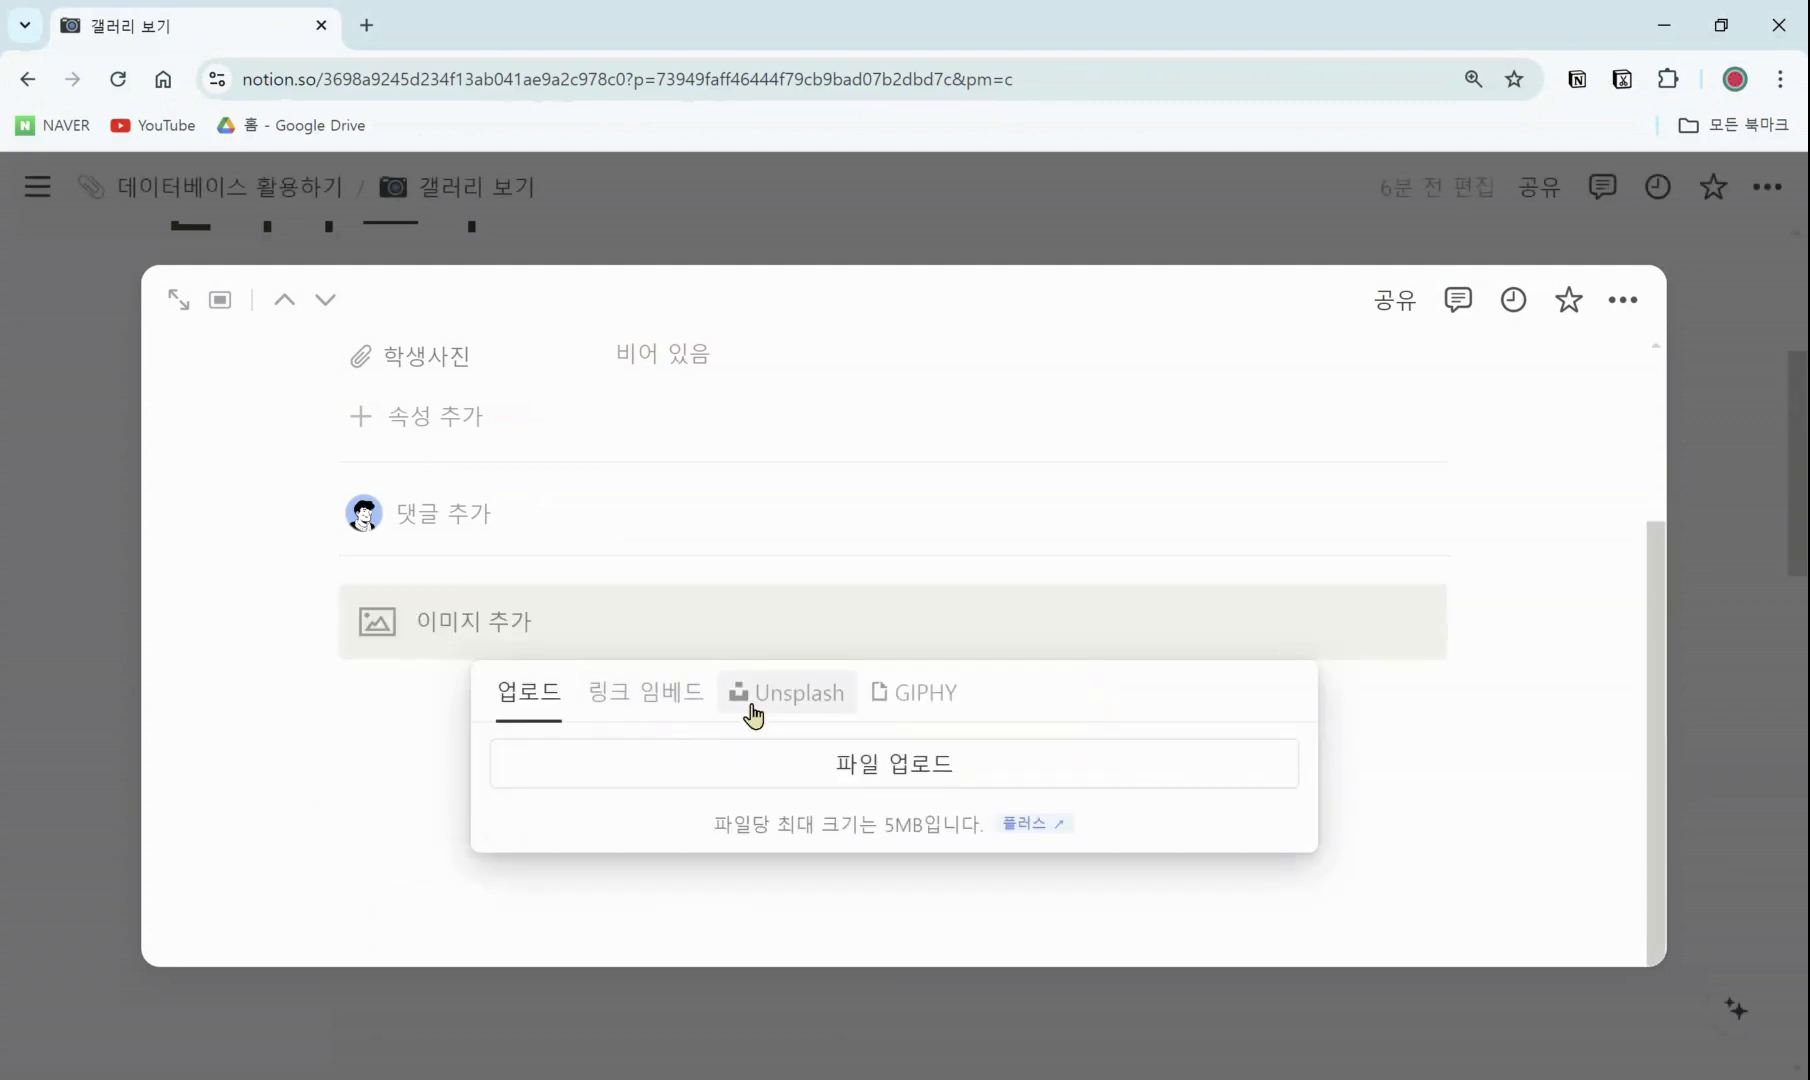
Fill the image block with the green-background bear photo from an Unsplash search for "animal" and close the second card's page
click(752, 697)
text(anmim)
key(BackSpace)
key(BackSpace)
key(BackSpace)
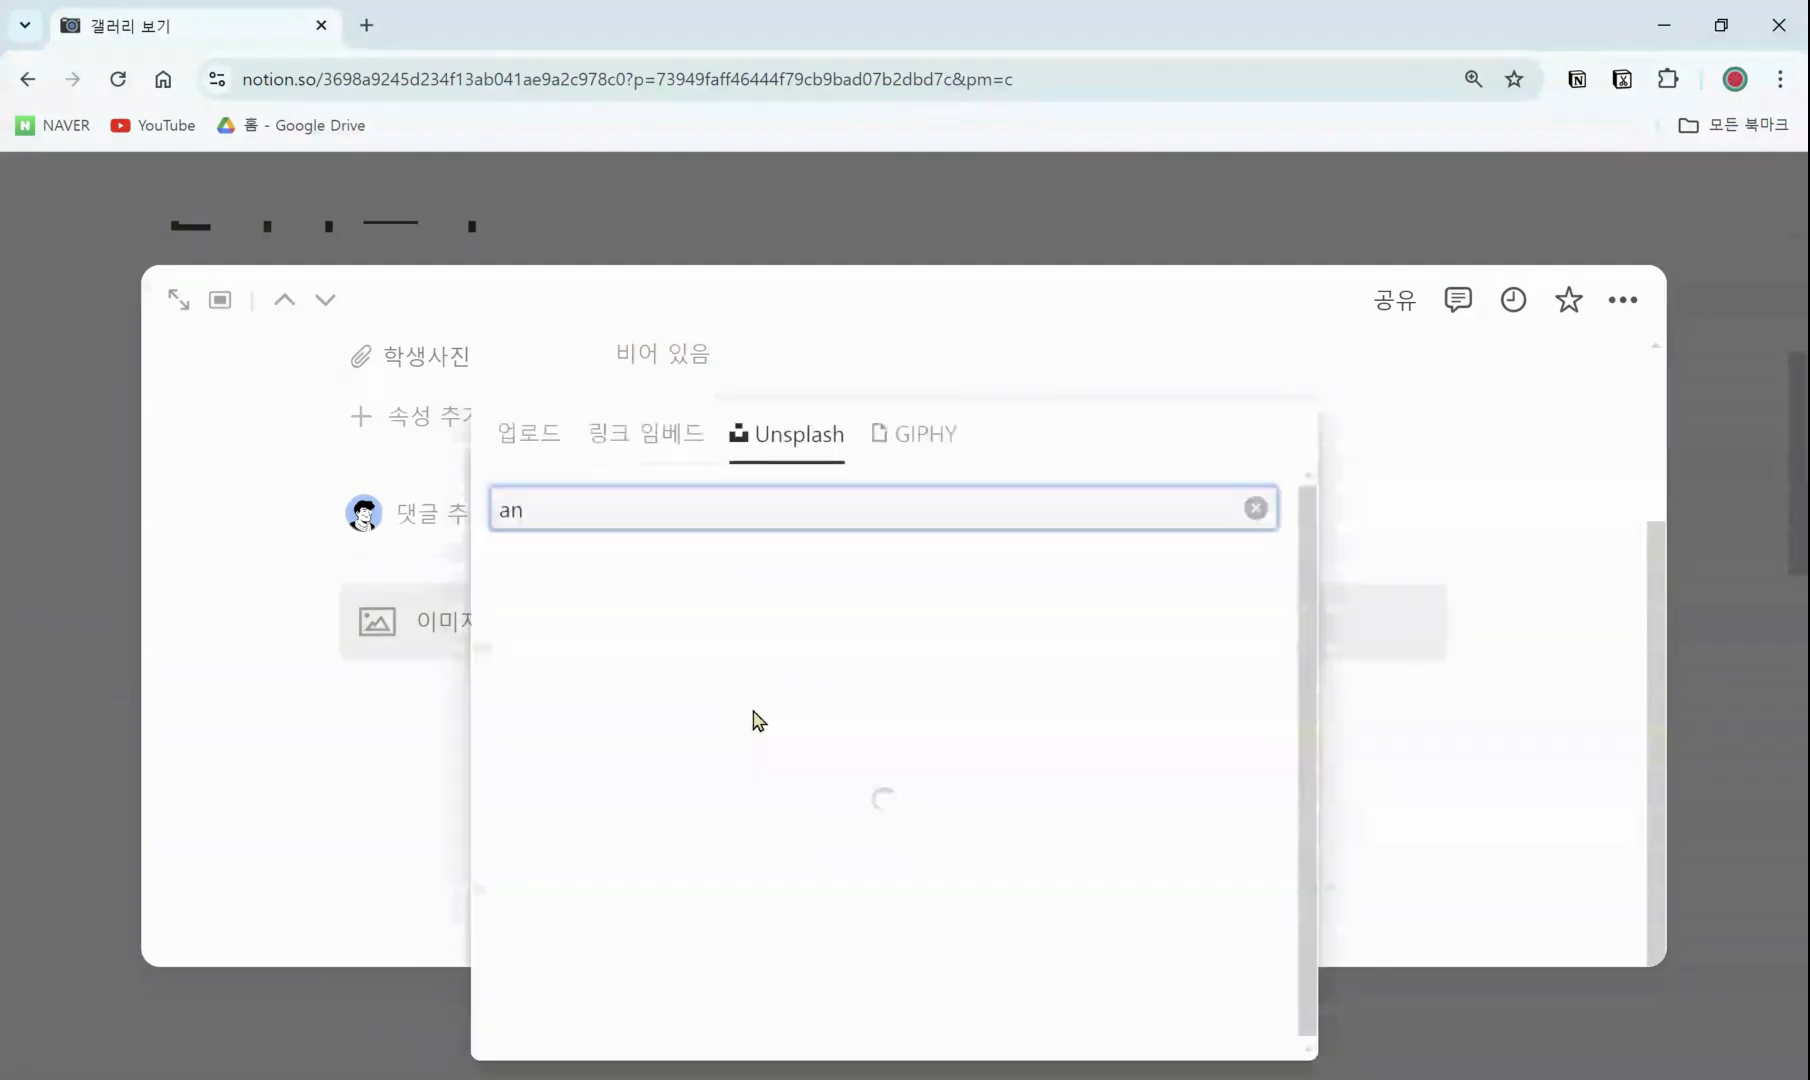
text(imal)
scroll(753, 720, down, 3)
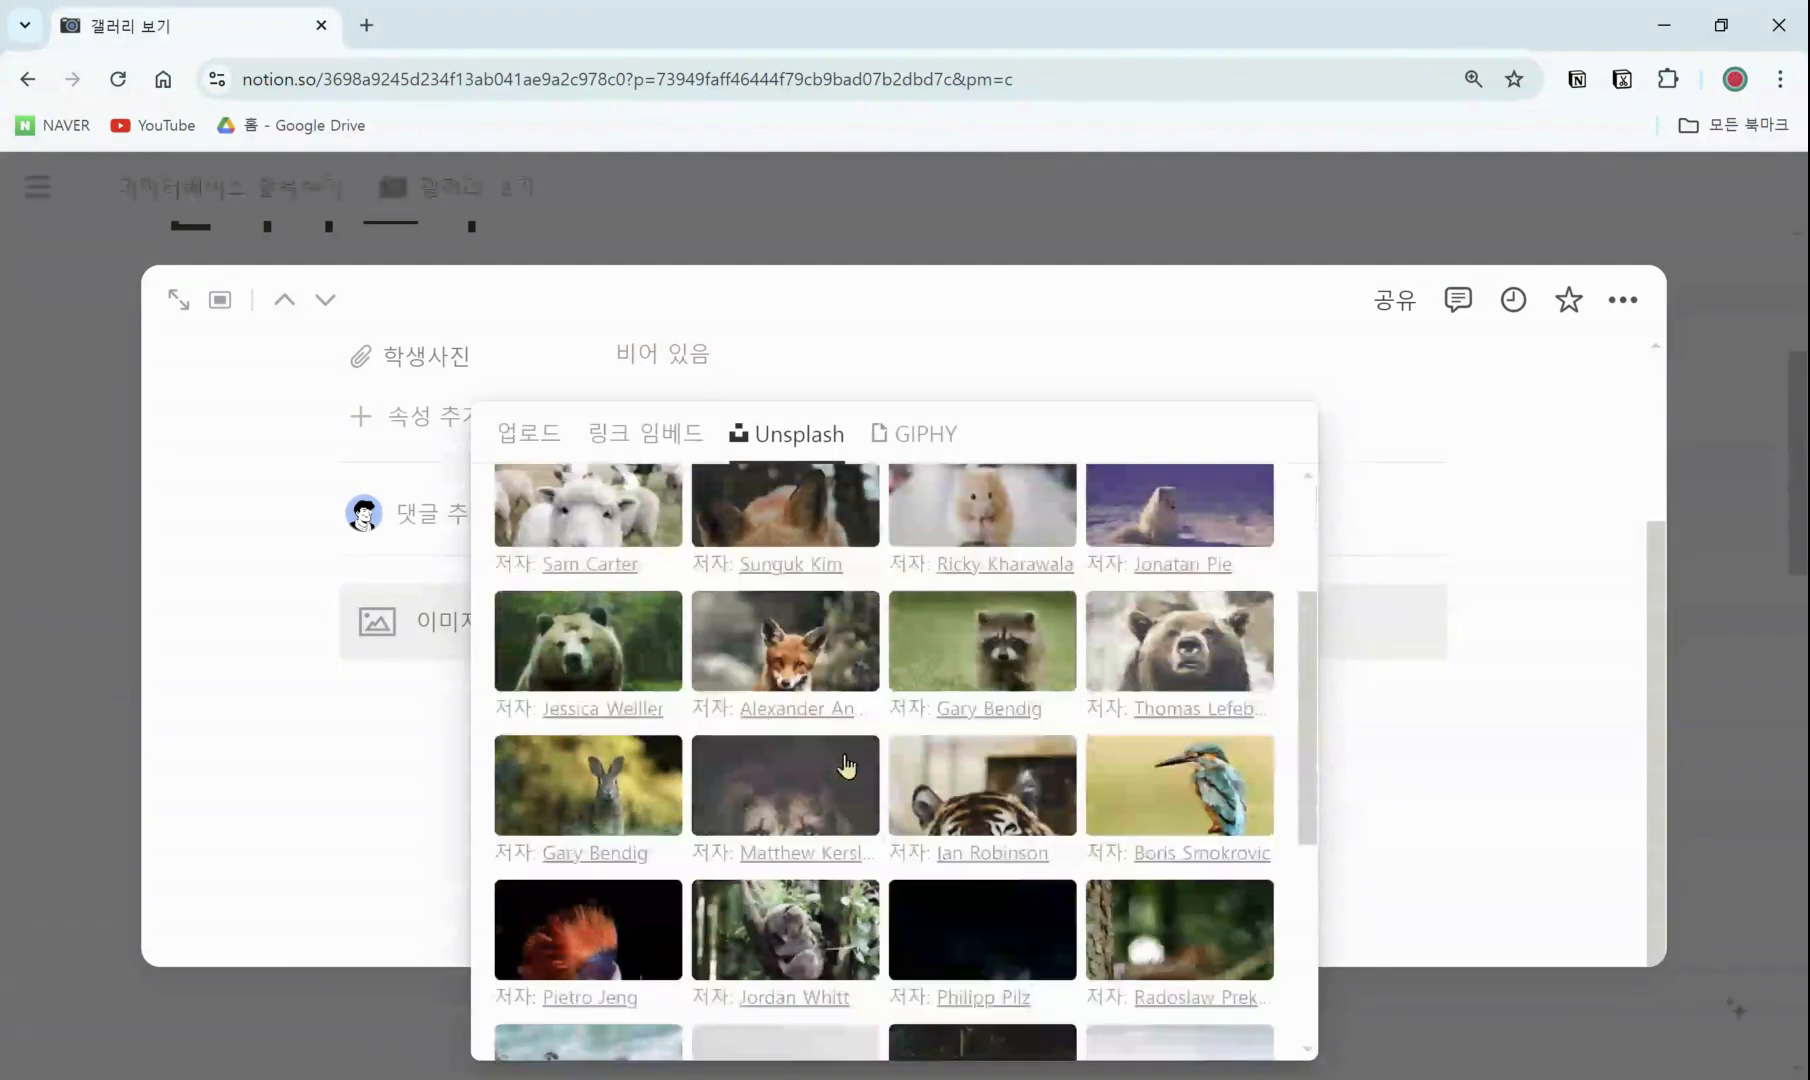
click(646, 679)
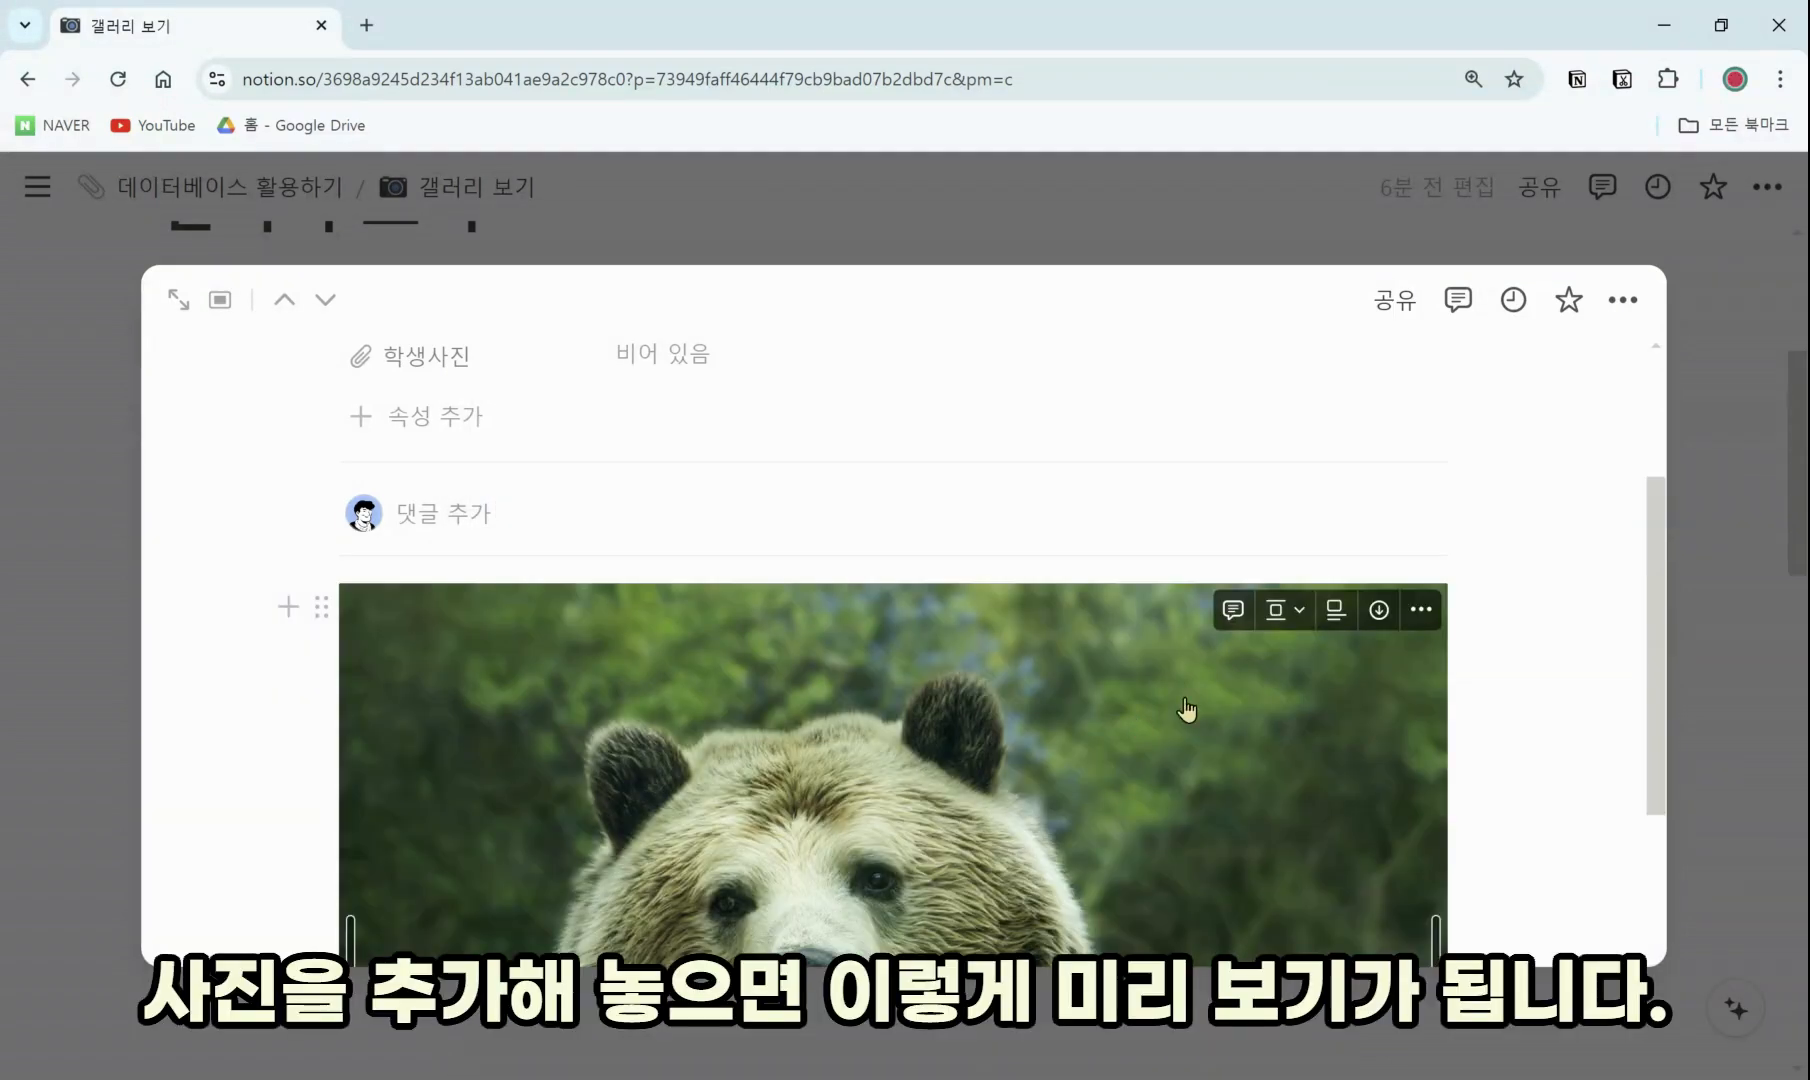
click(1733, 647)
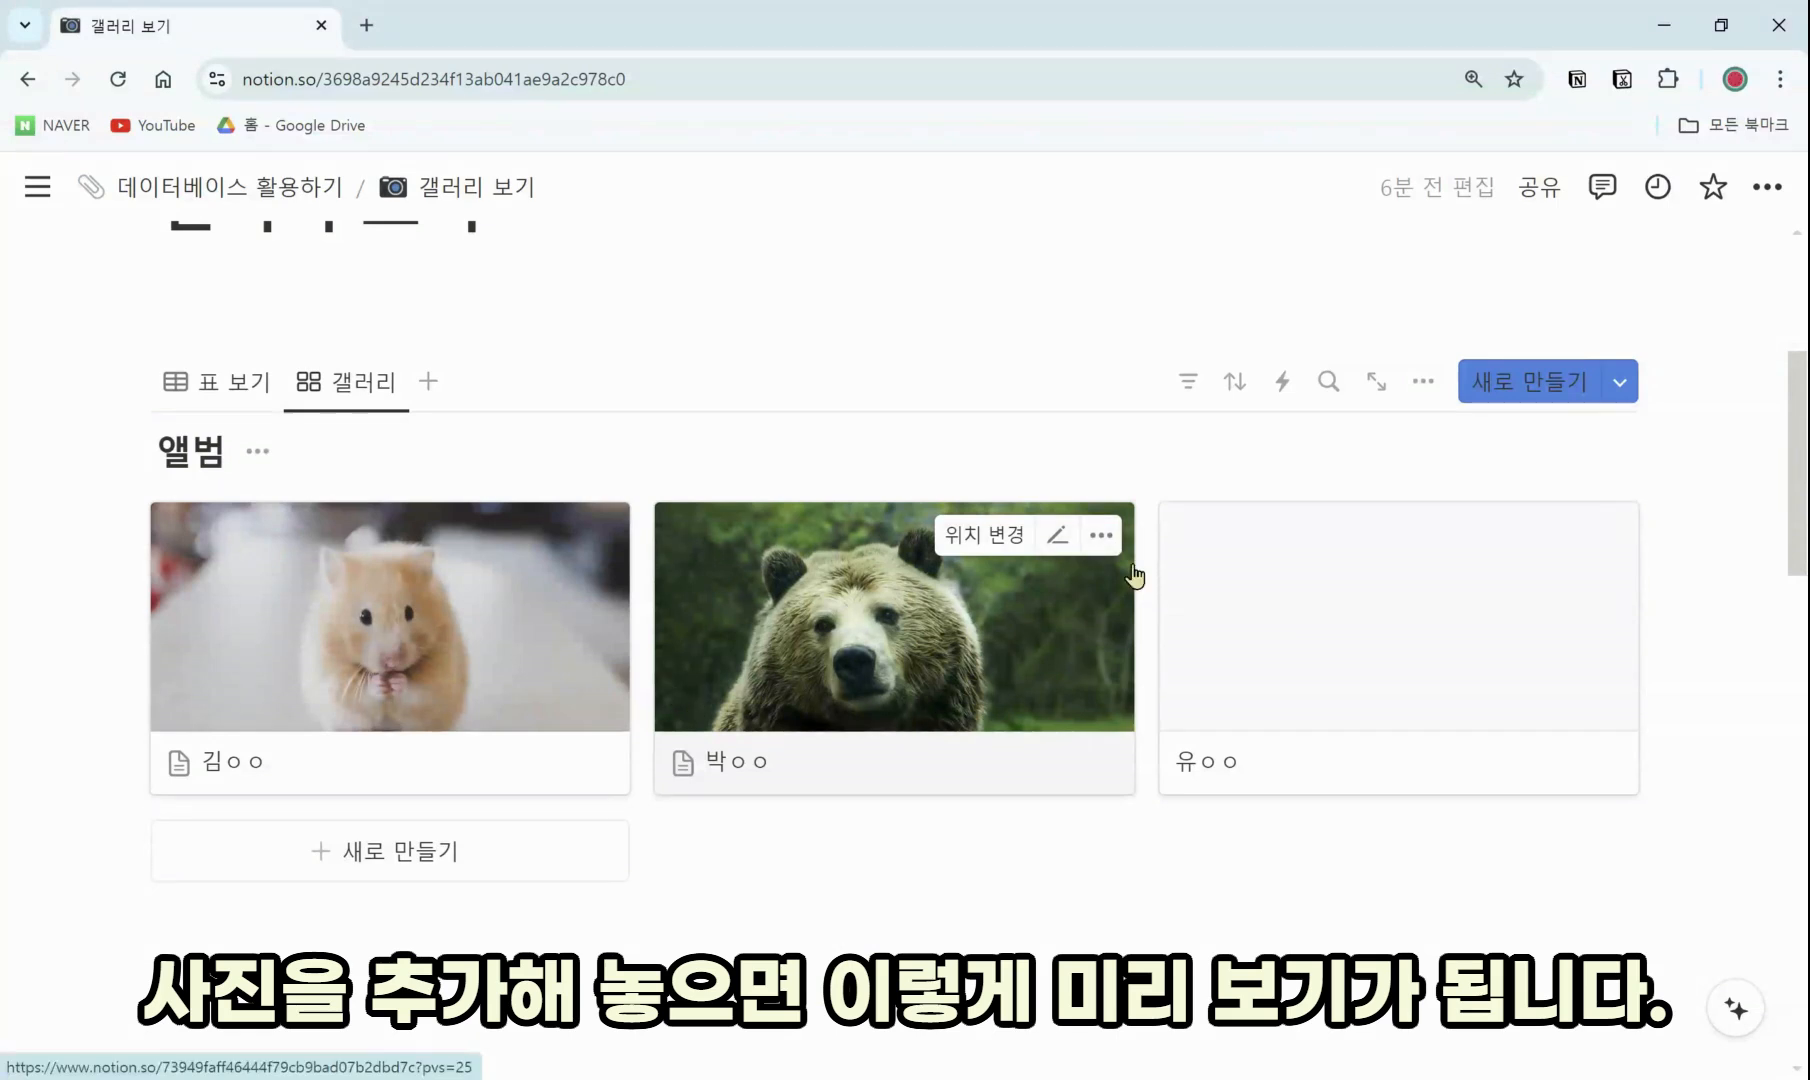
Set the gallery view's card preview to 페이지 커버 in its layout settings
click(1423, 381)
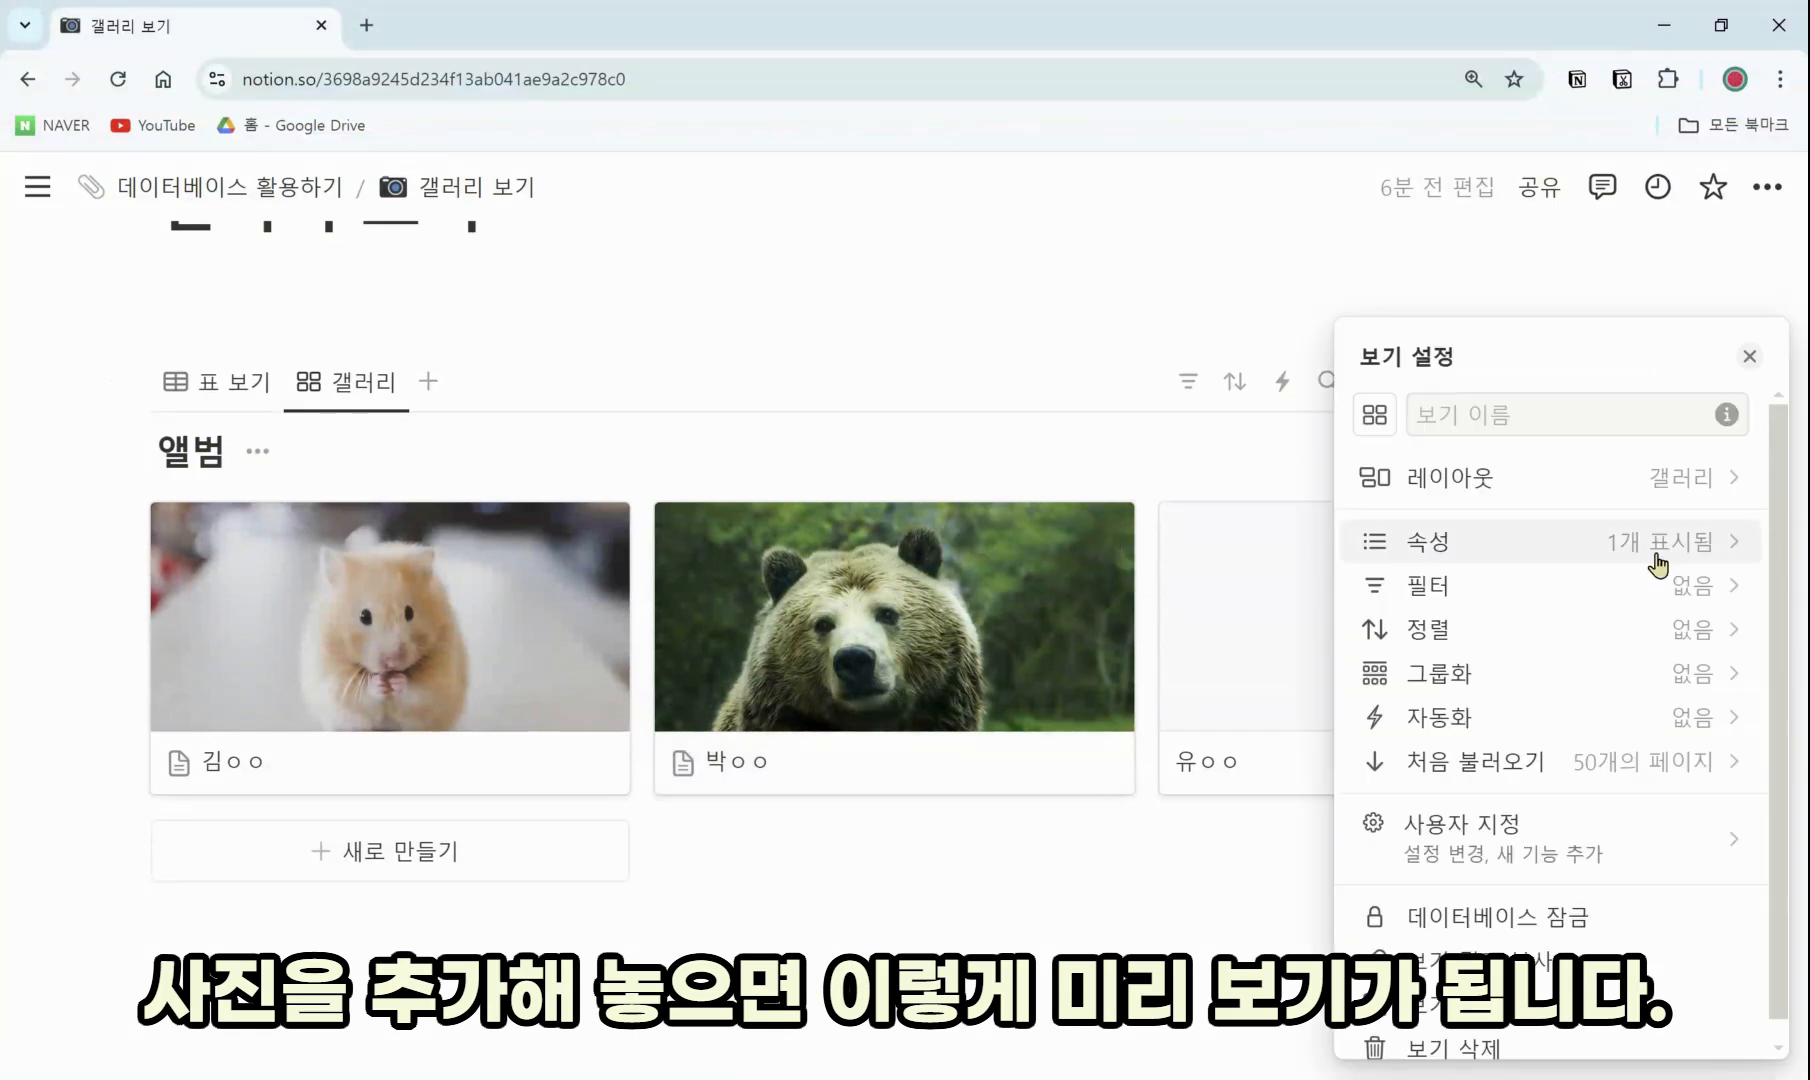
click(1646, 490)
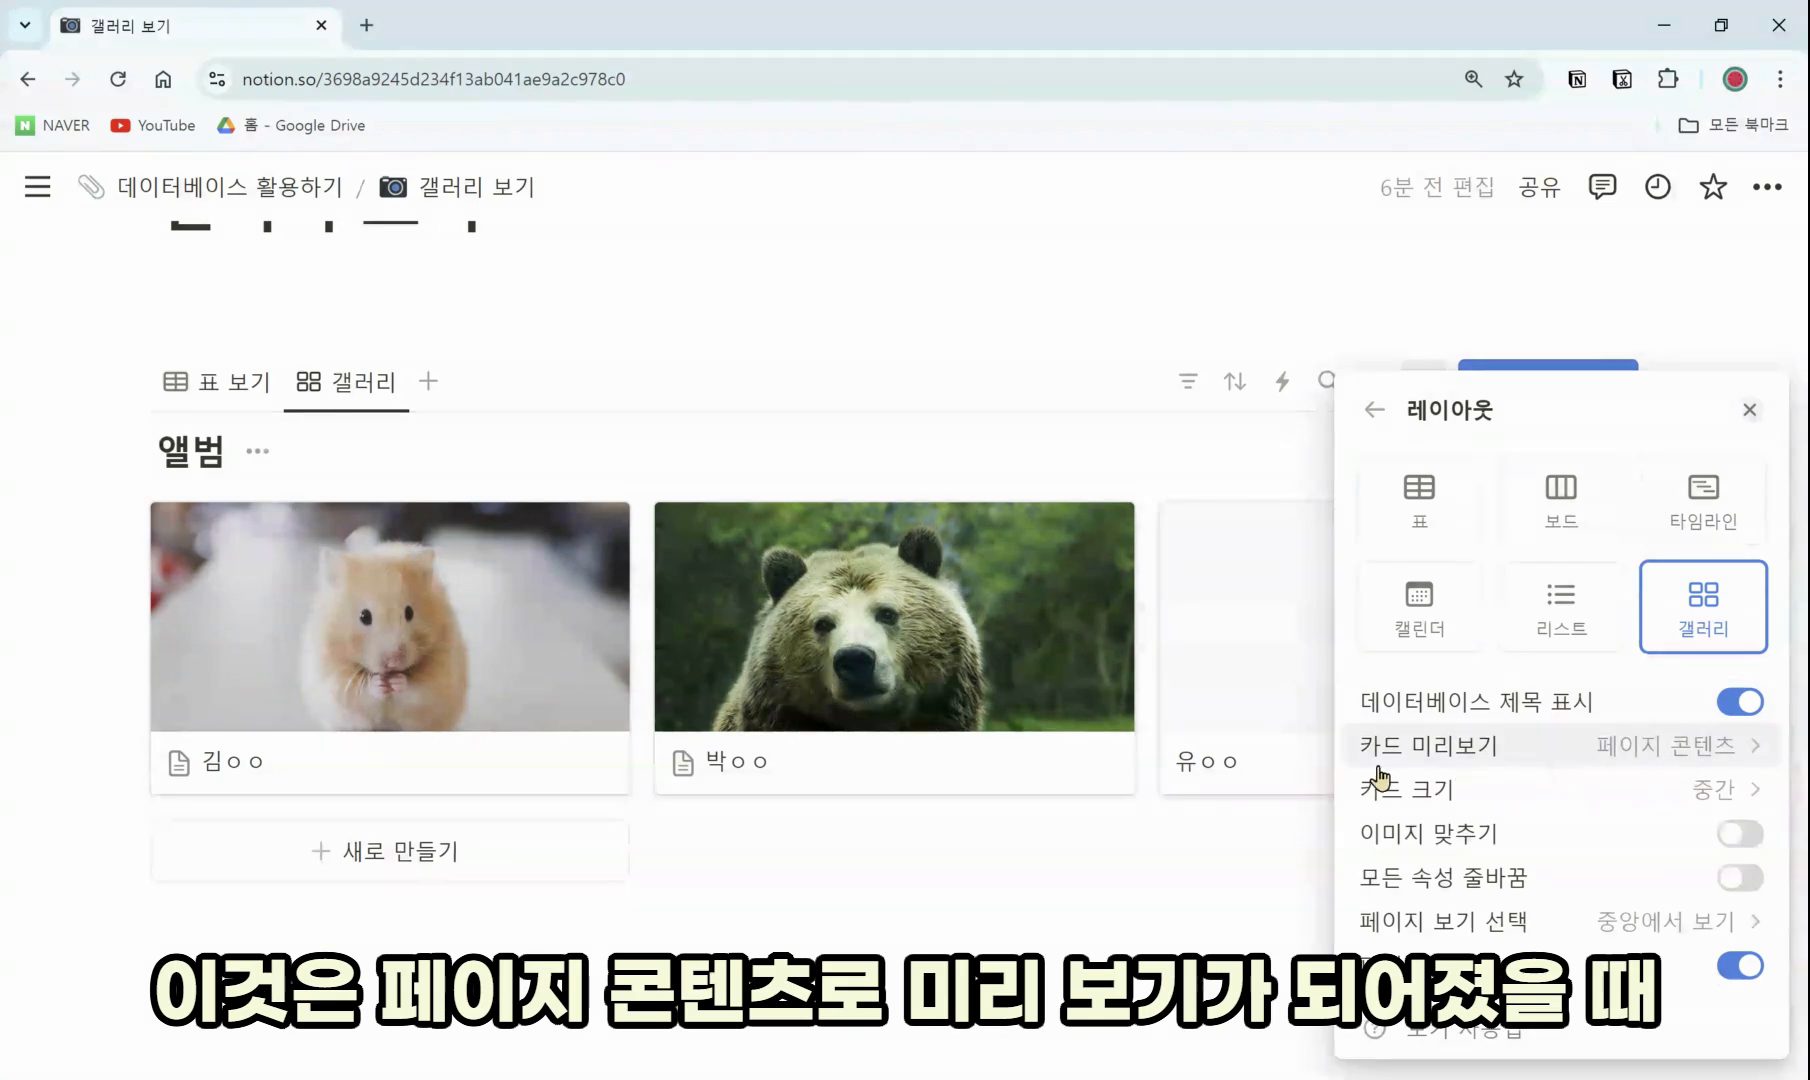
click(1695, 756)
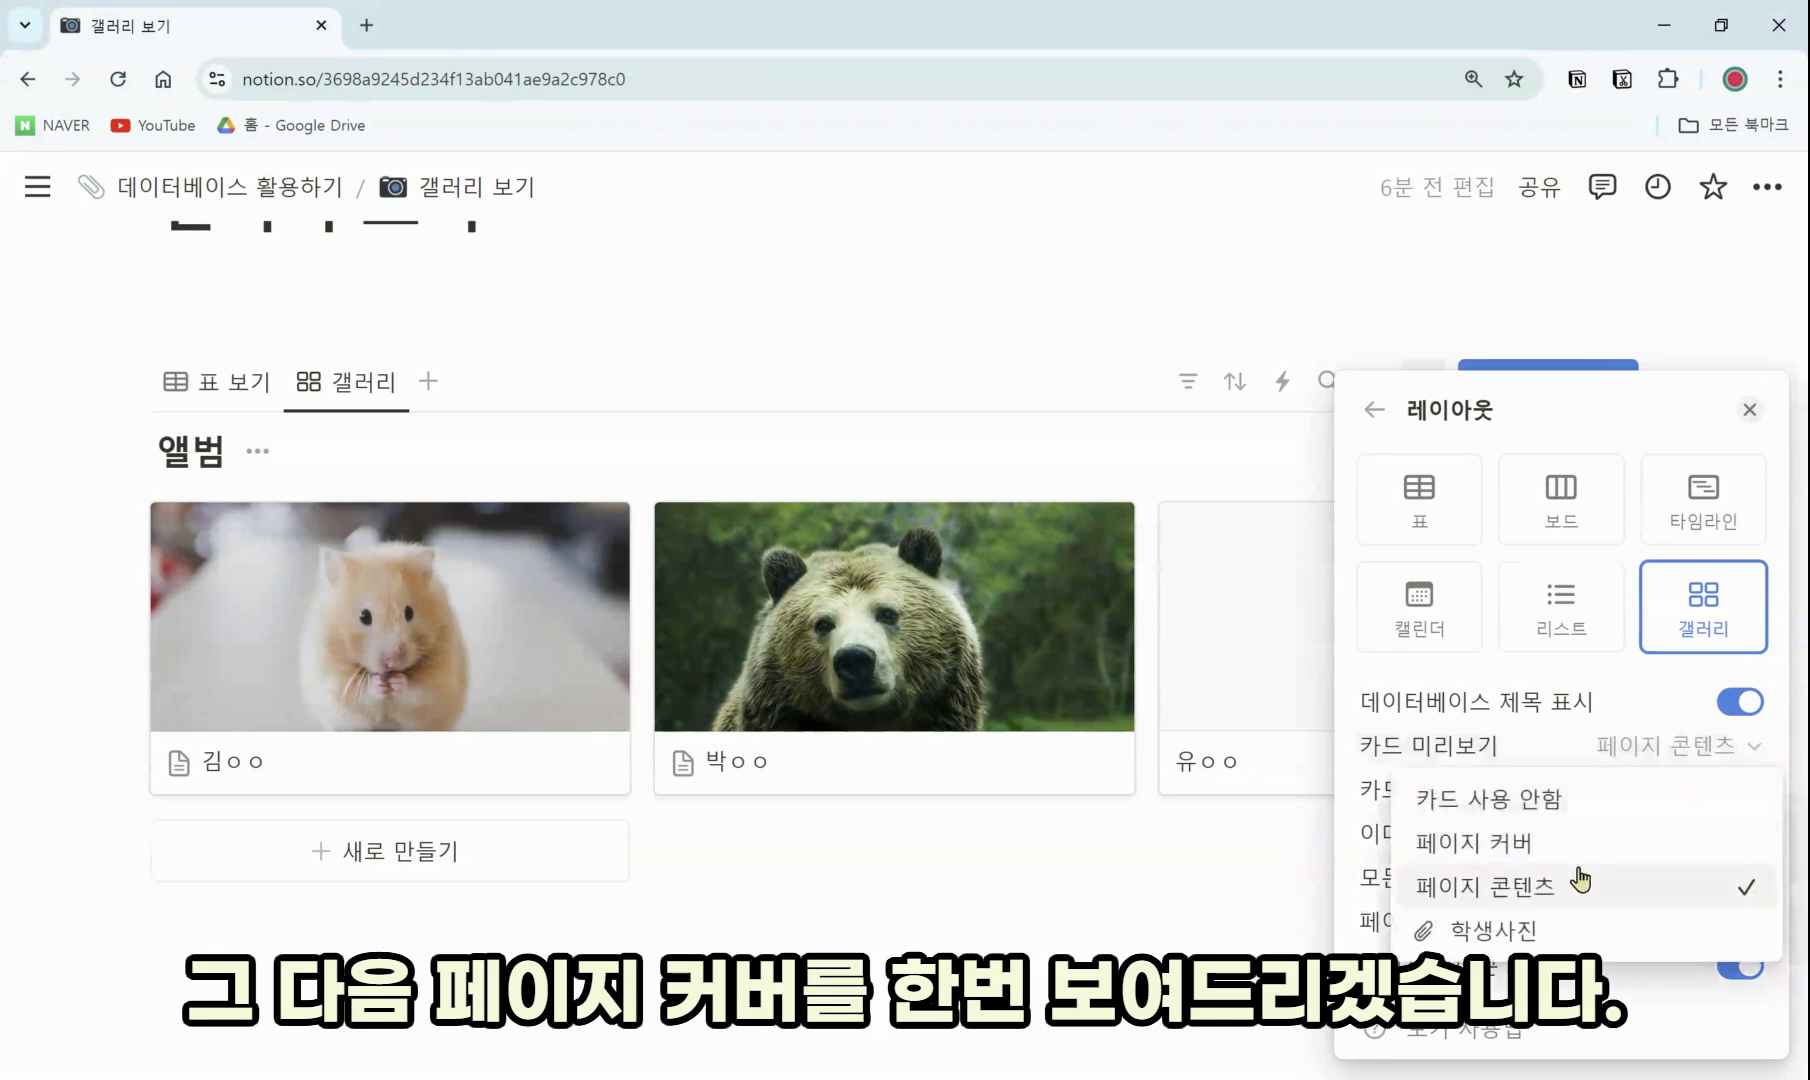
click(1559, 845)
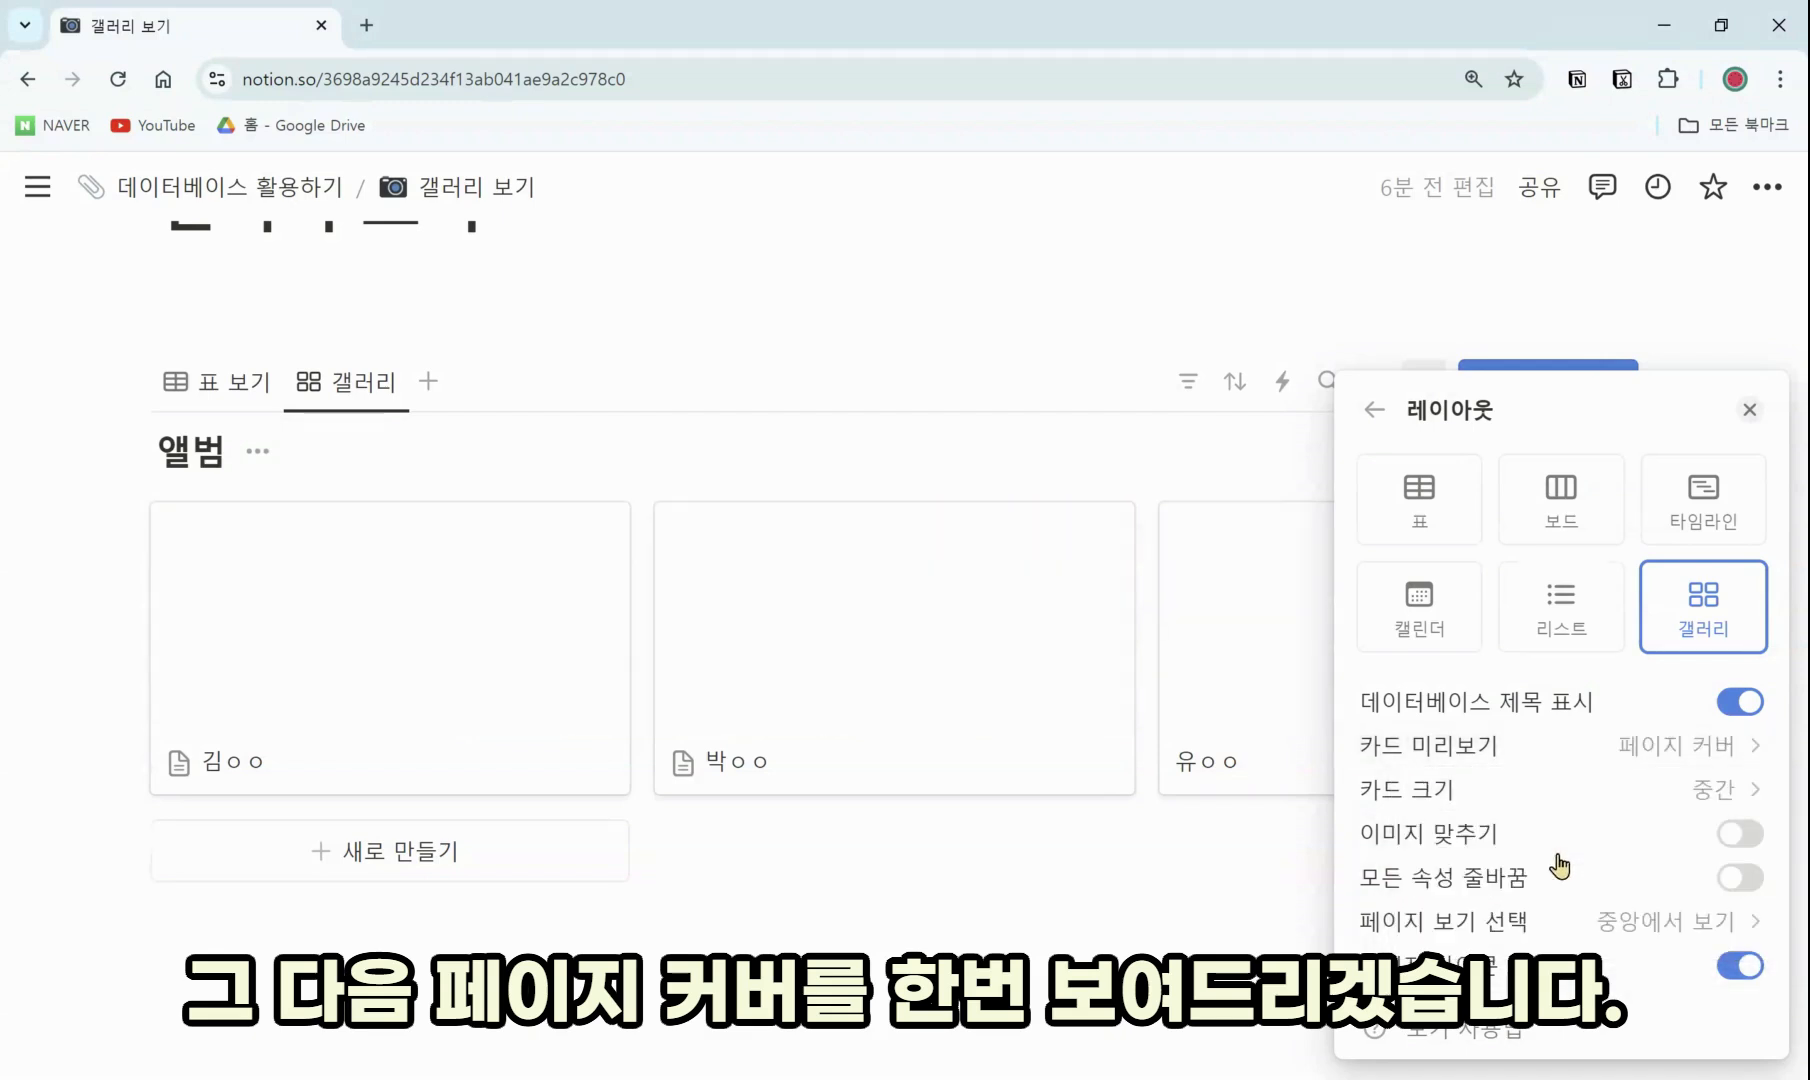
click(1082, 848)
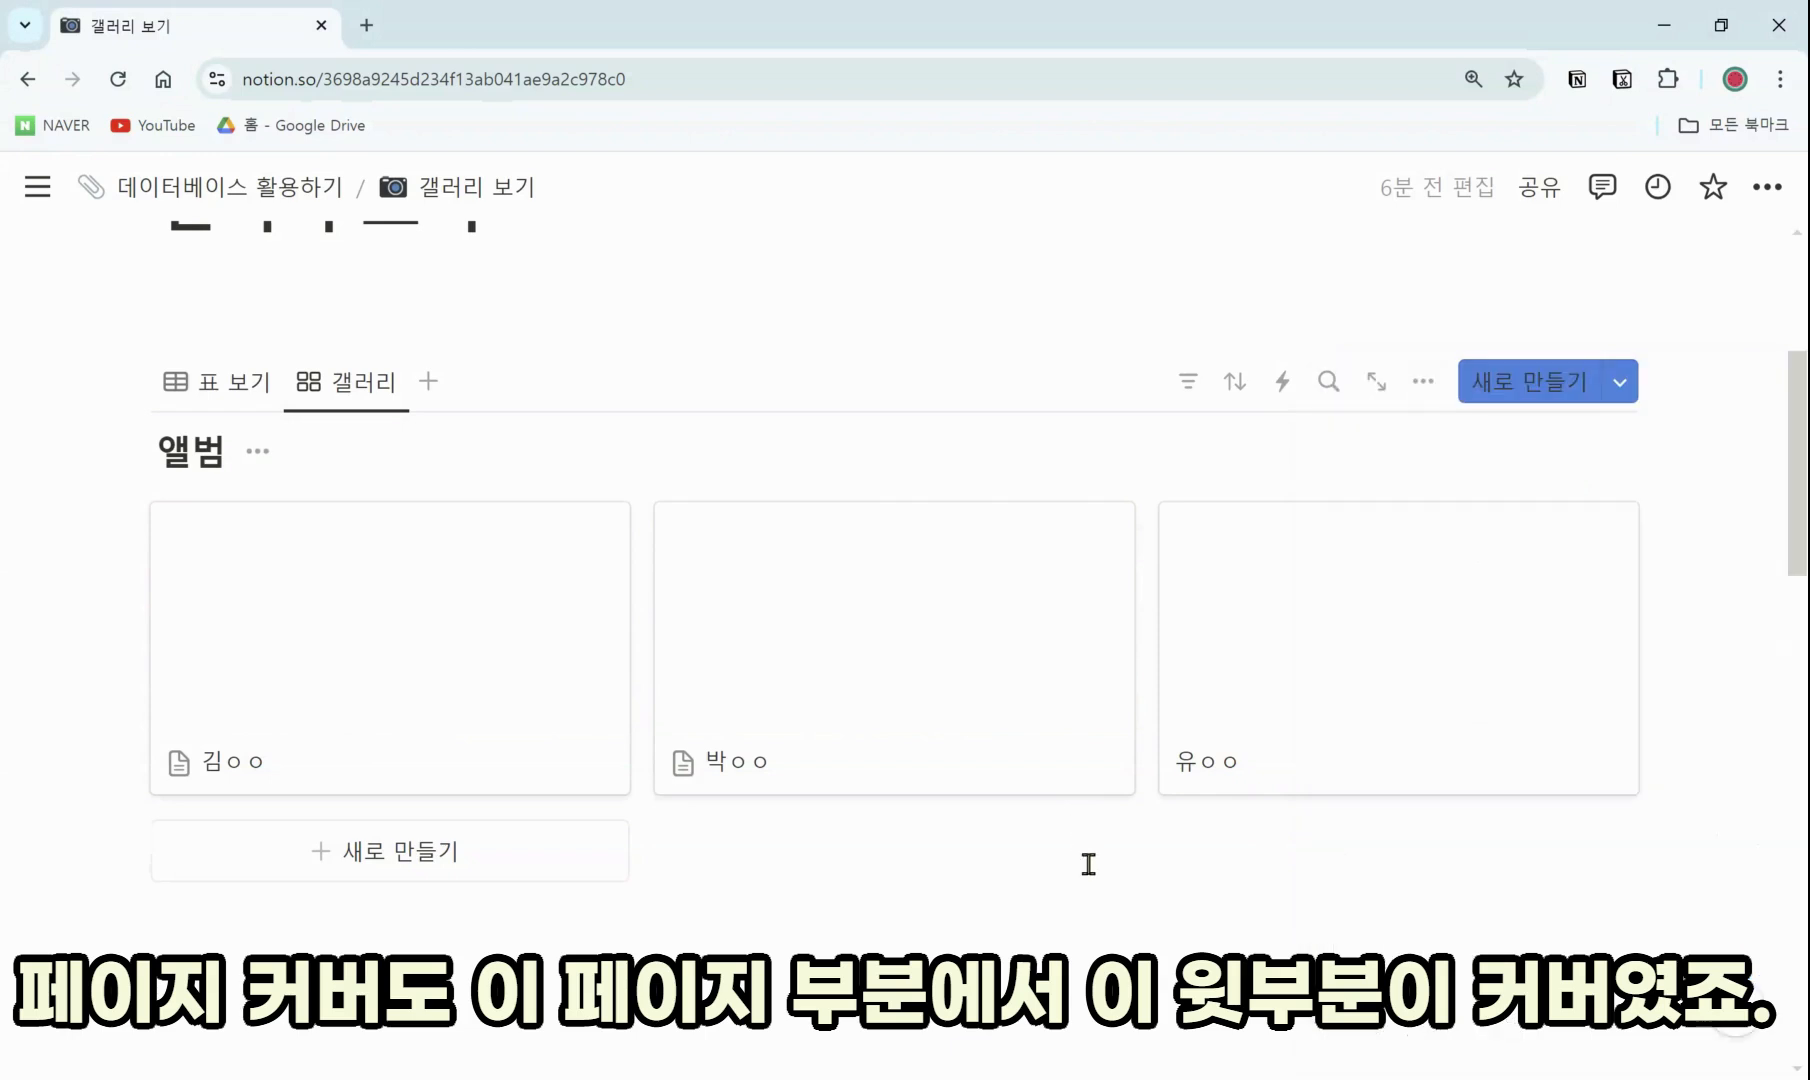
Add a cover to the first card's page and return to the gallery
click(522, 653)
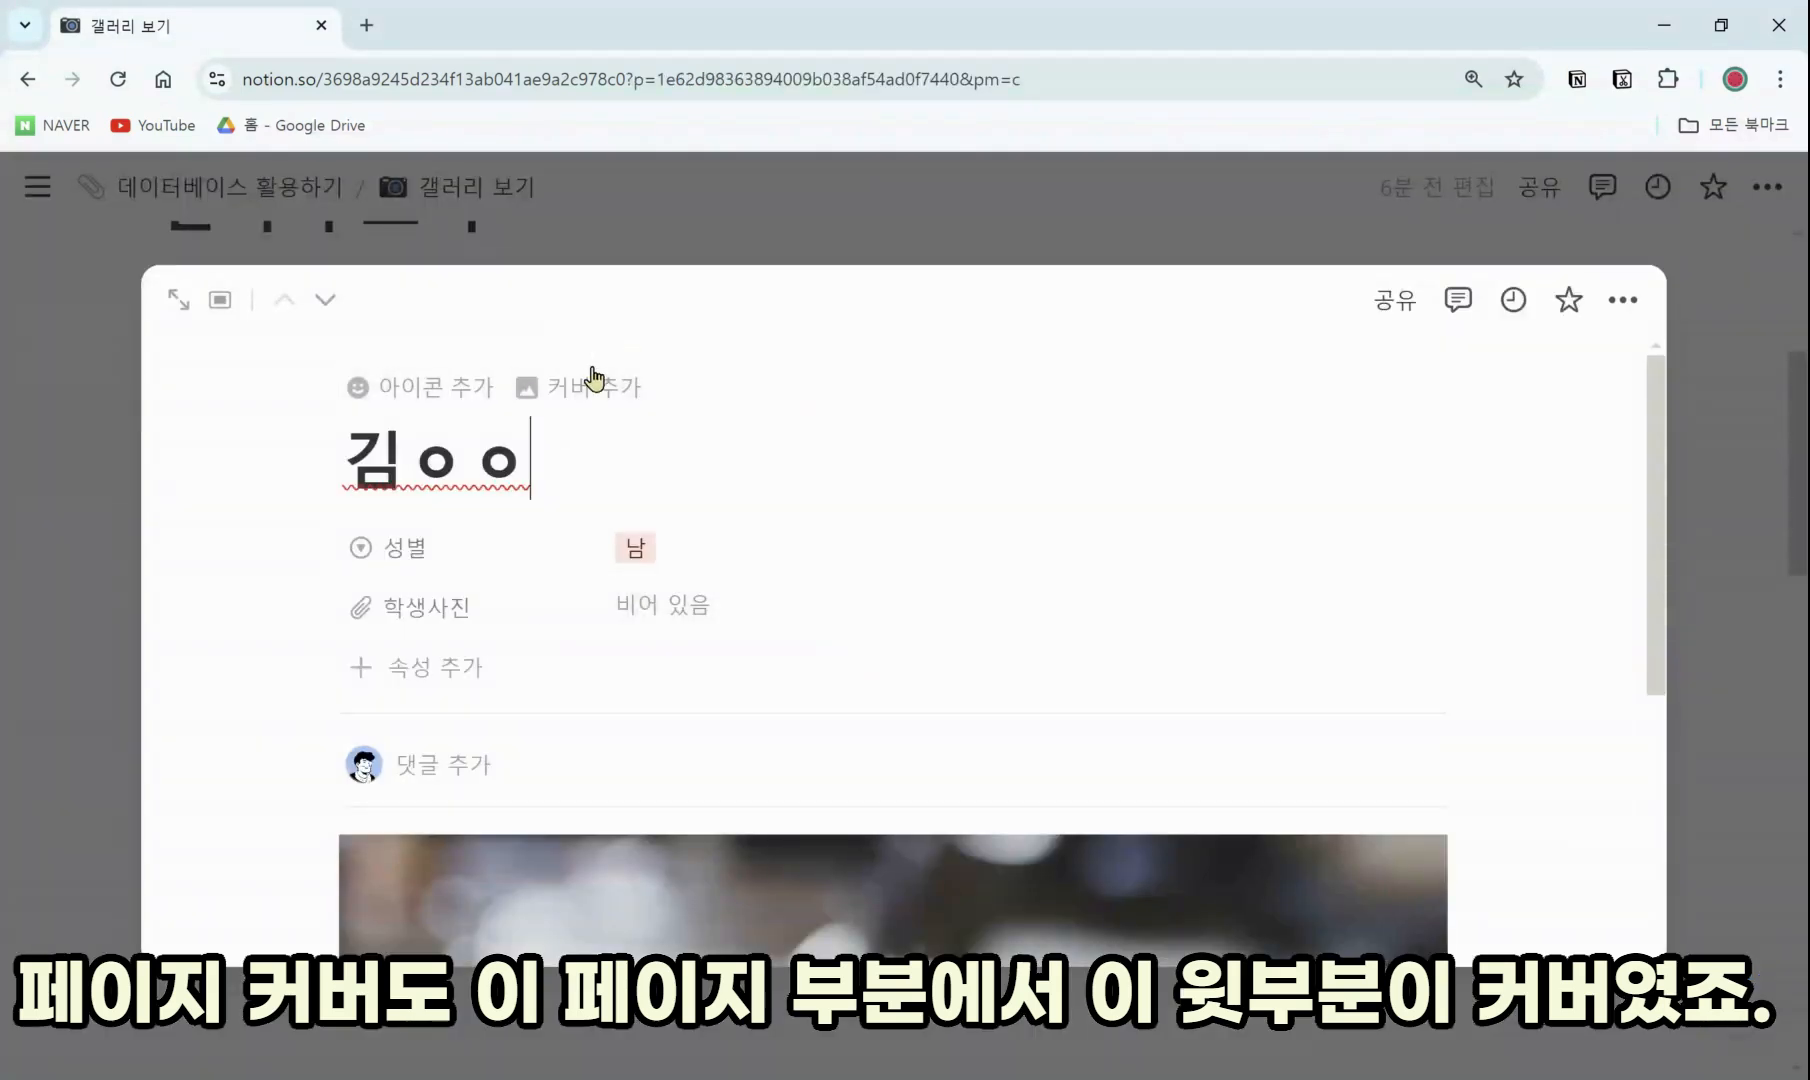
click(590, 390)
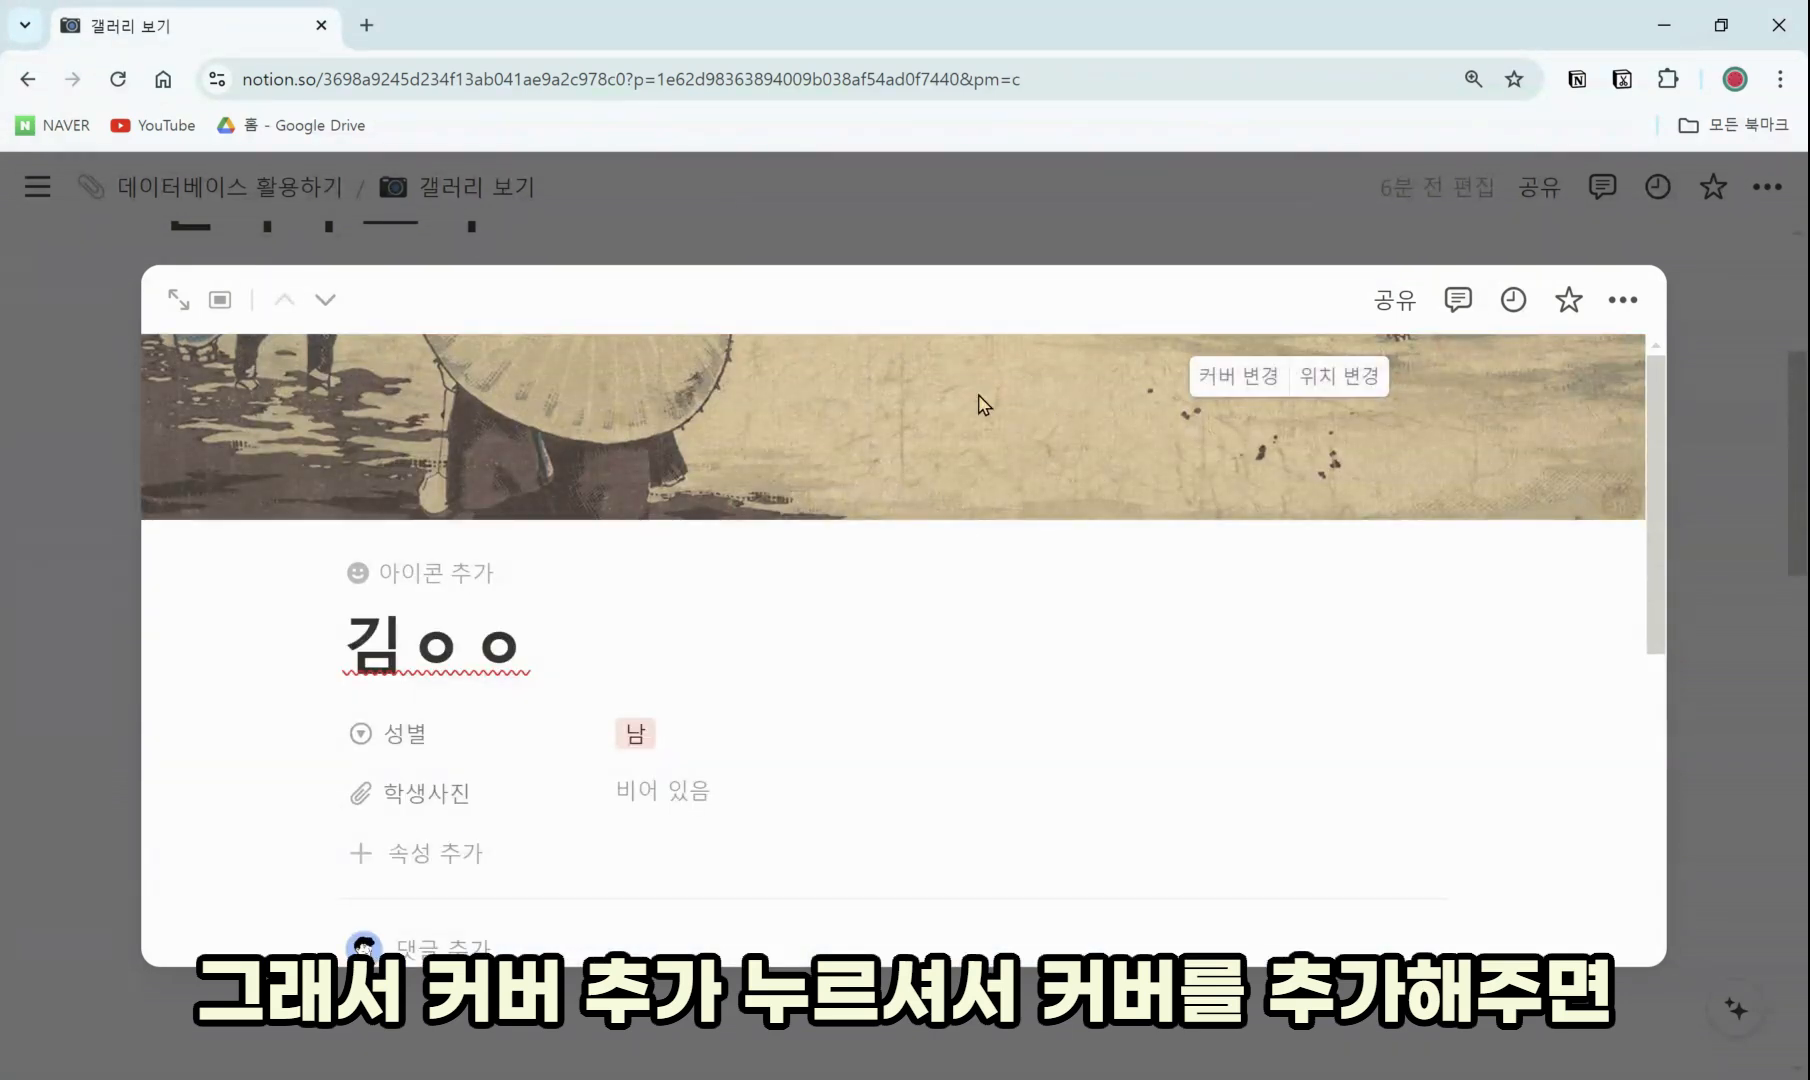
click(1718, 595)
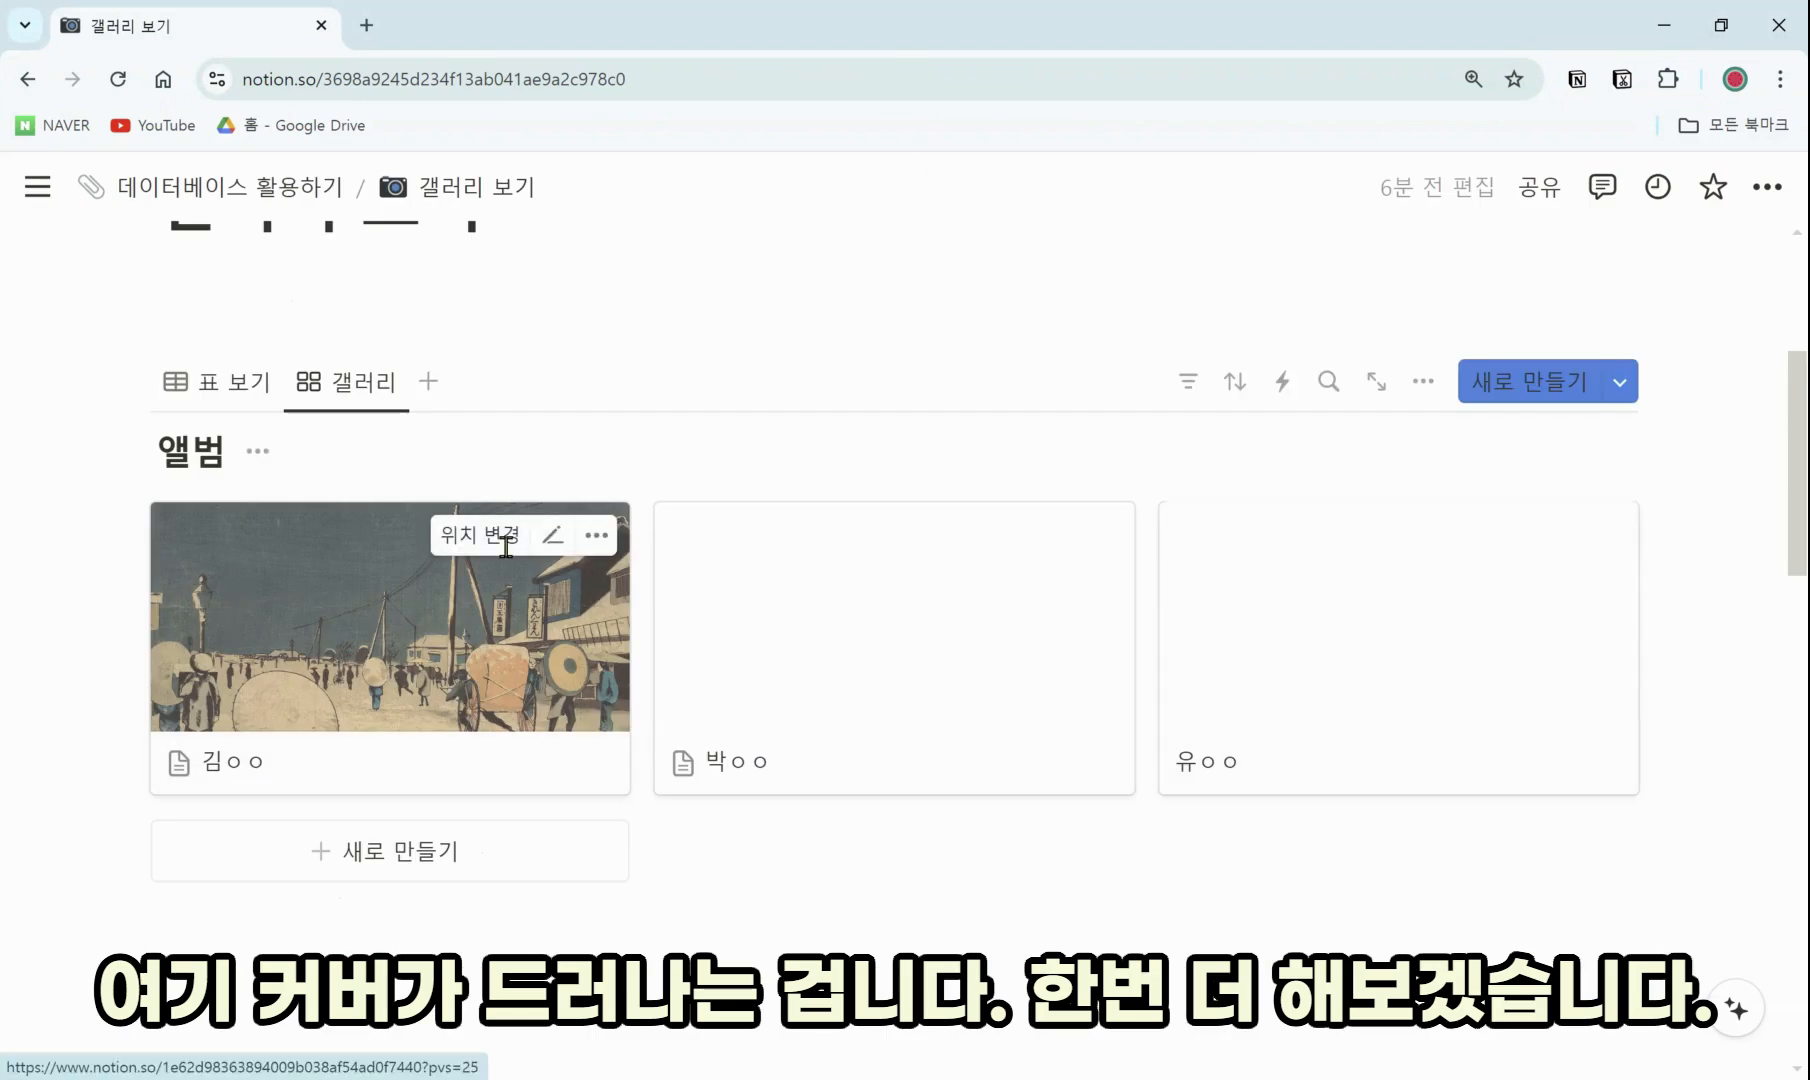
Add a cover to the second card's page and change it to the white robot photo from Unsplash
click(861, 614)
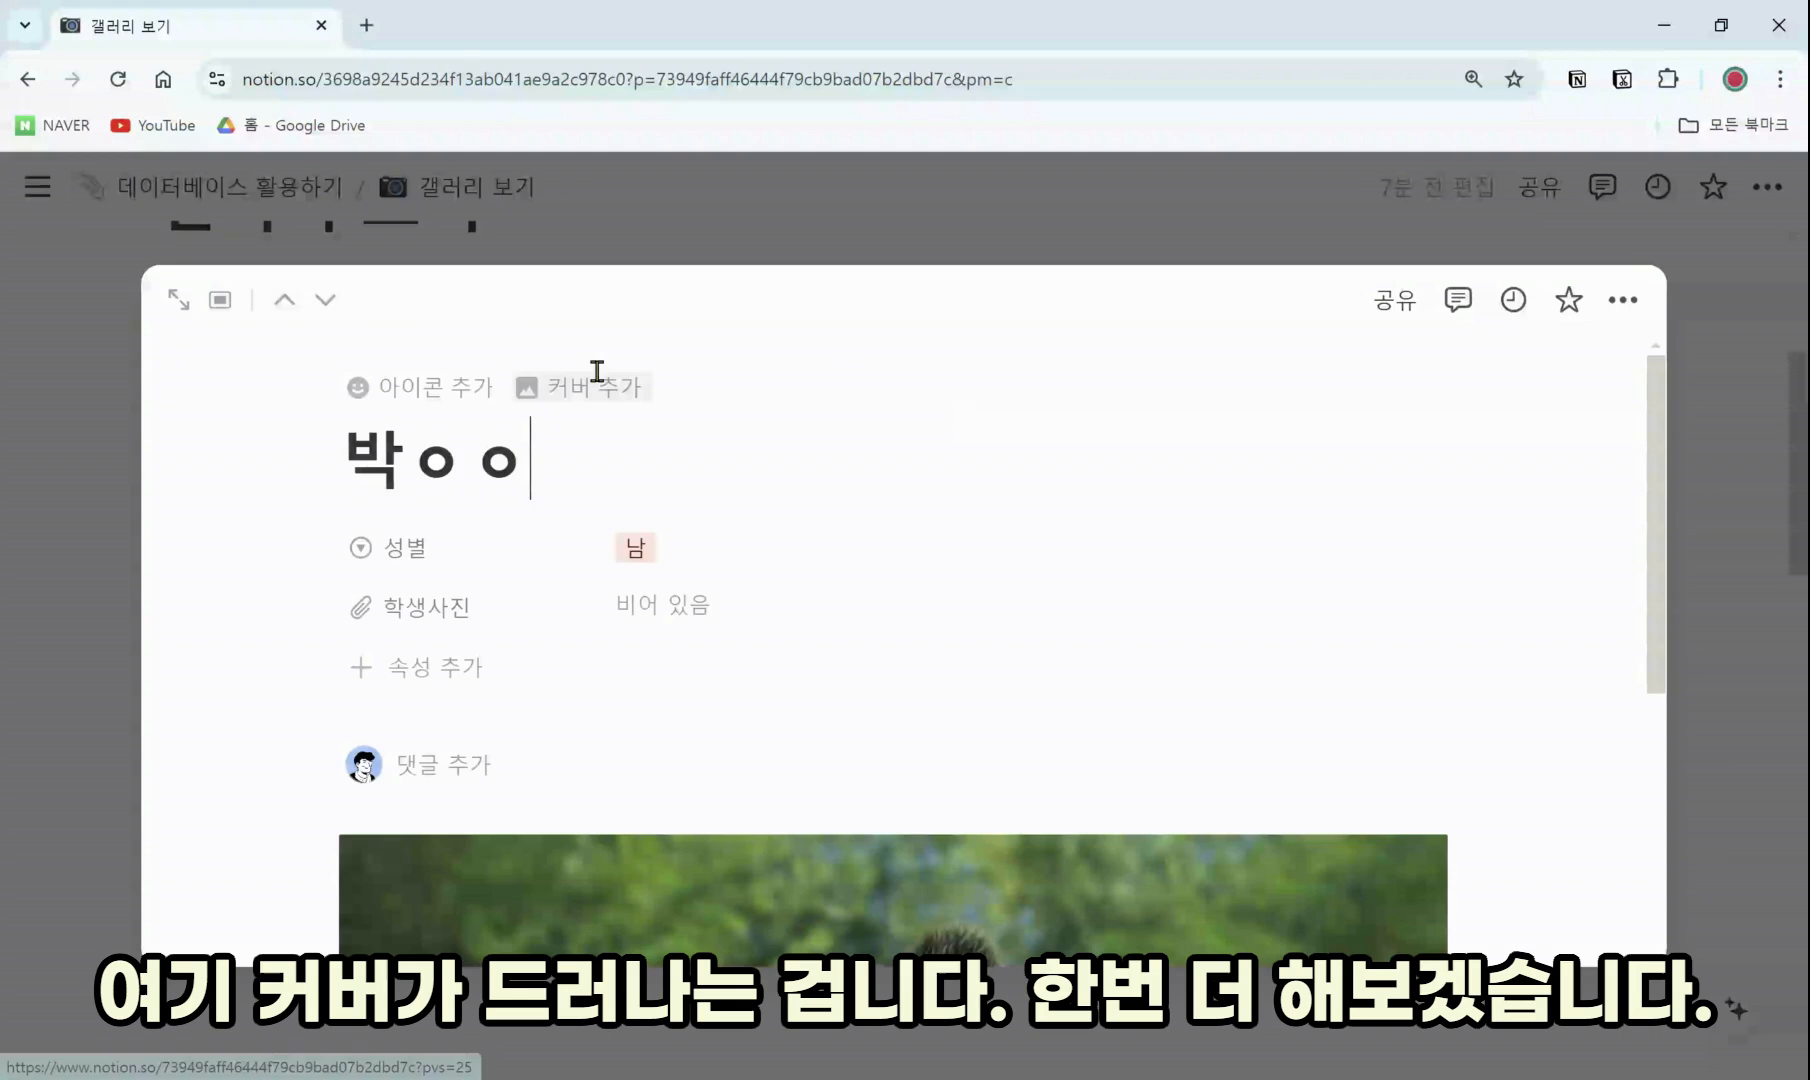
click(594, 389)
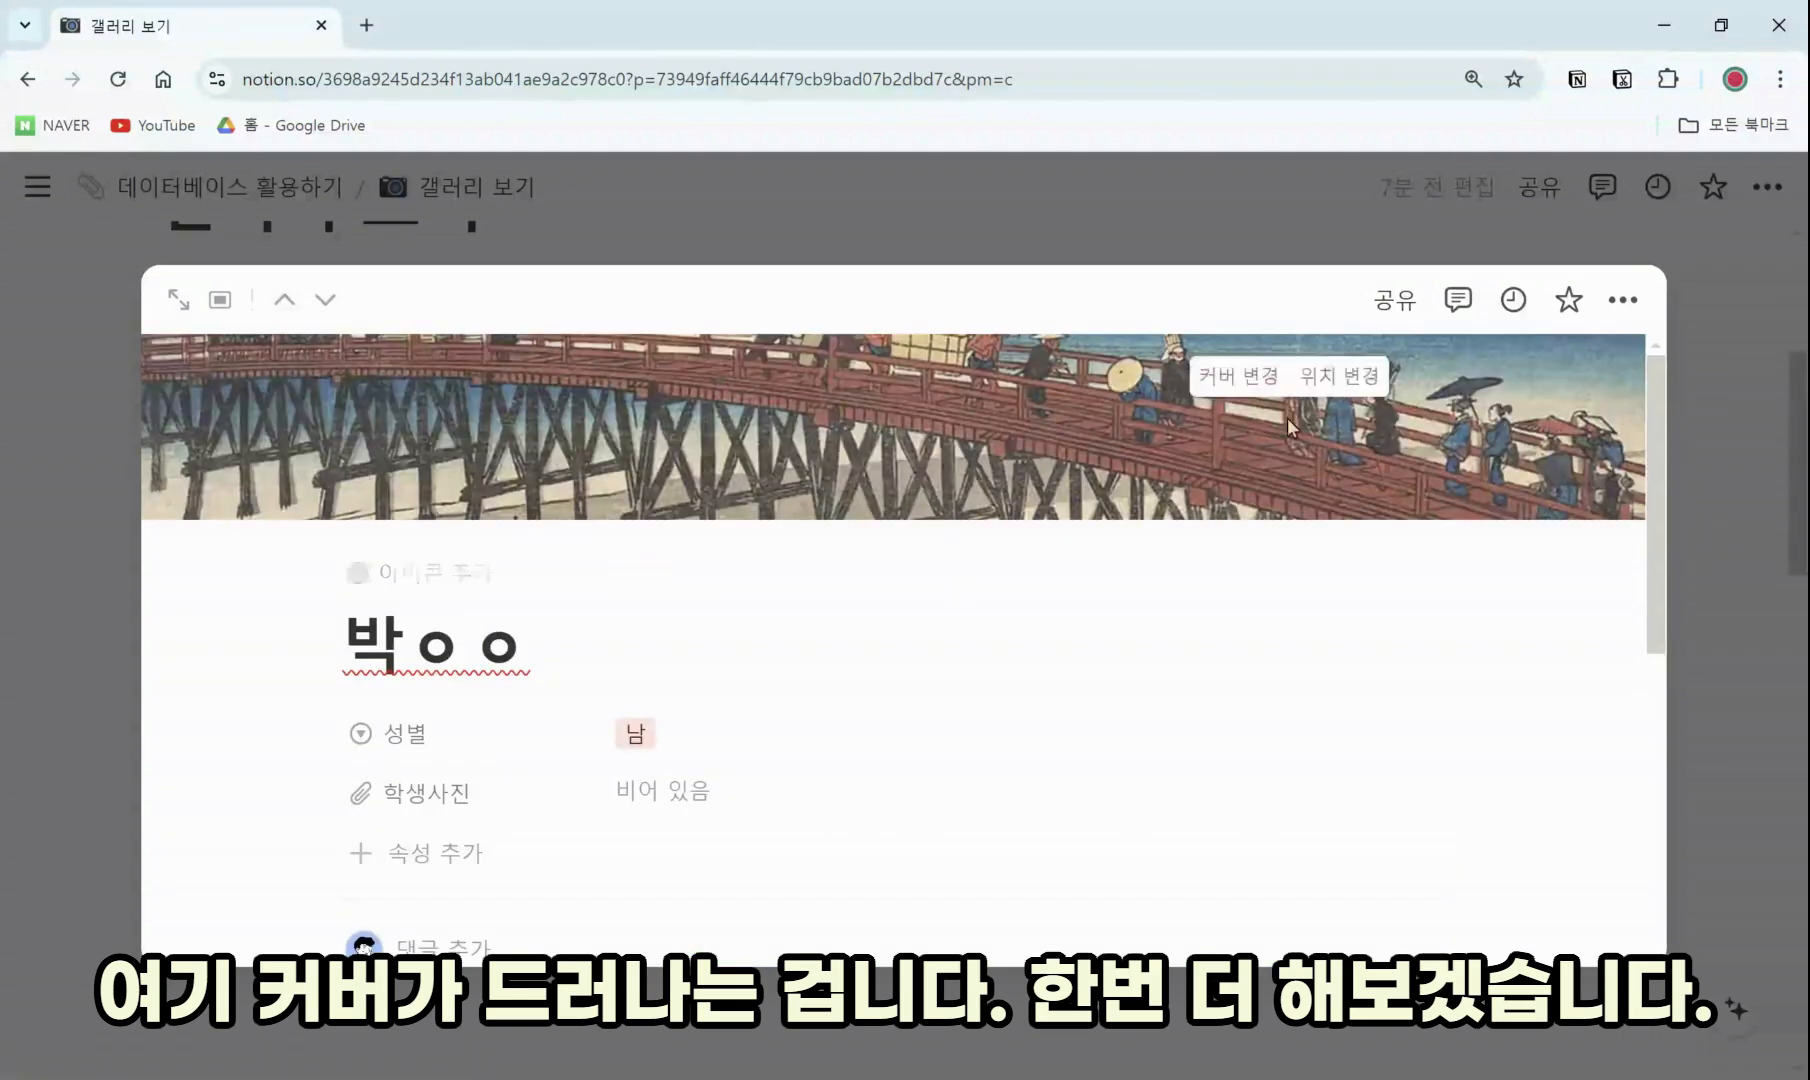
click(1238, 376)
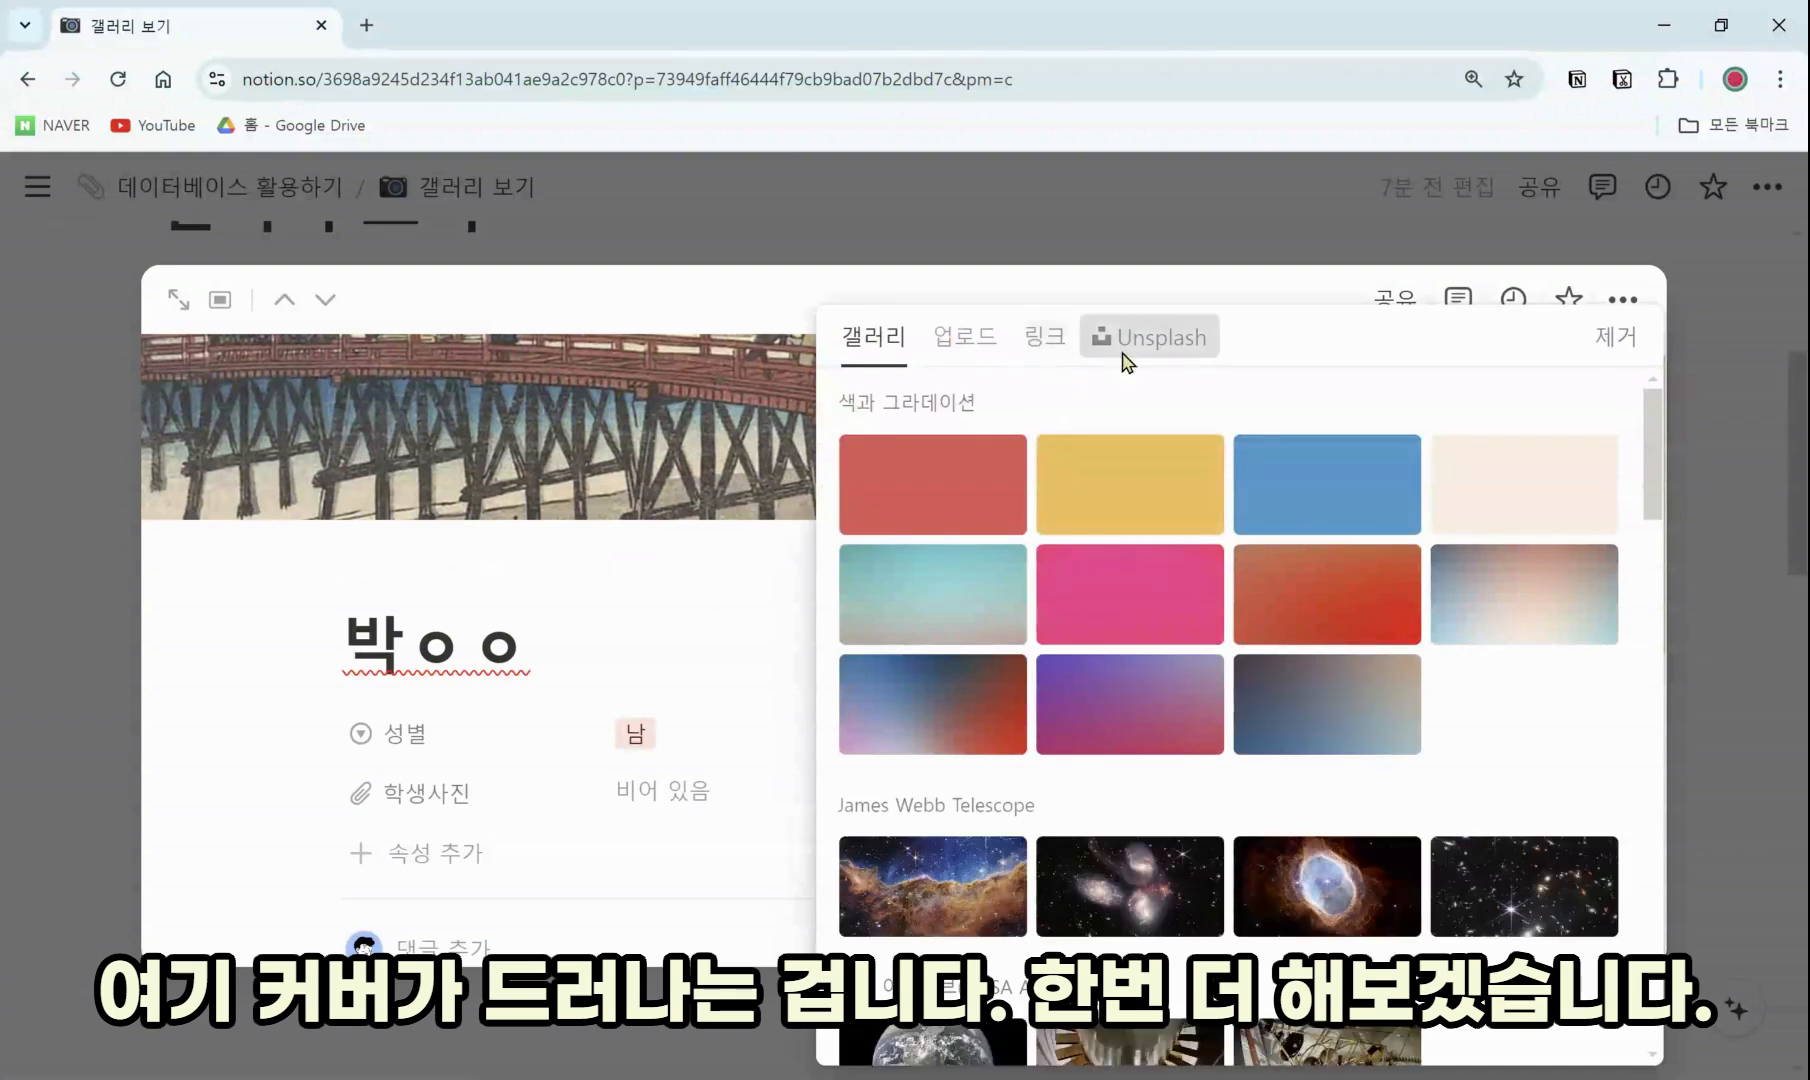
click(1127, 362)
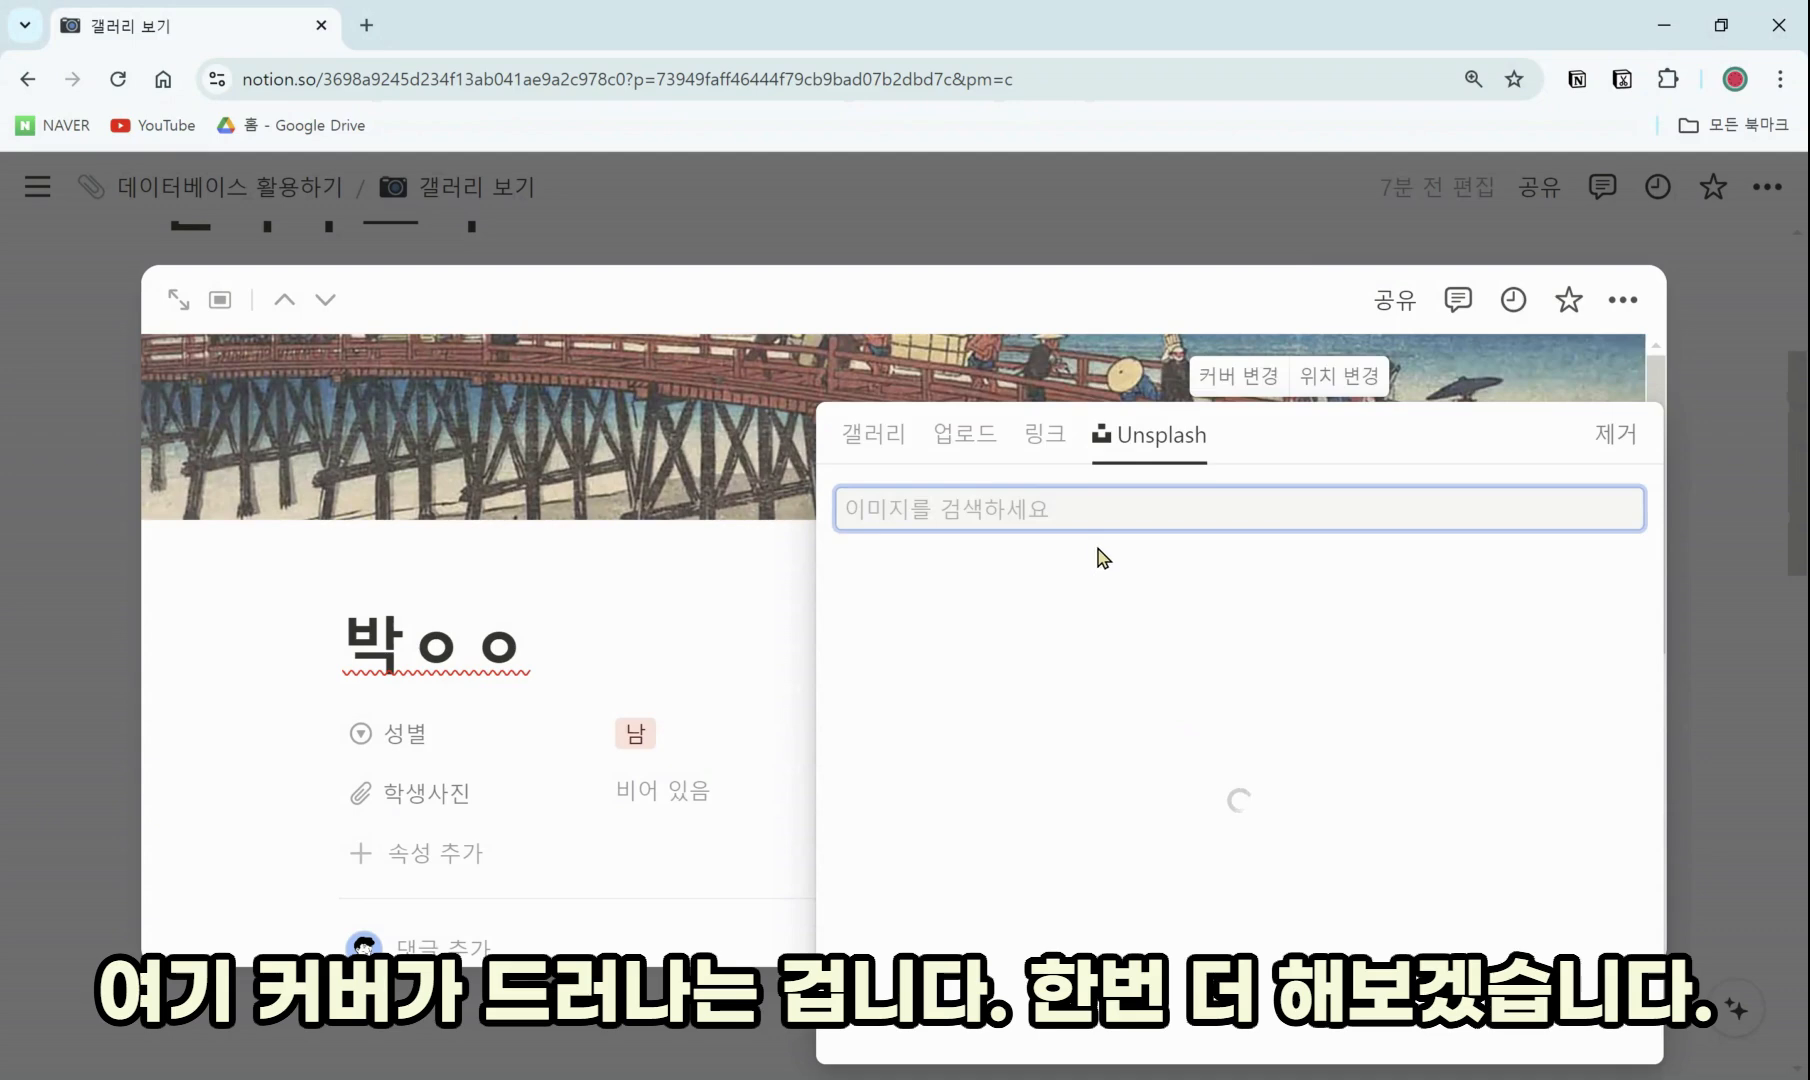
click(1315, 667)
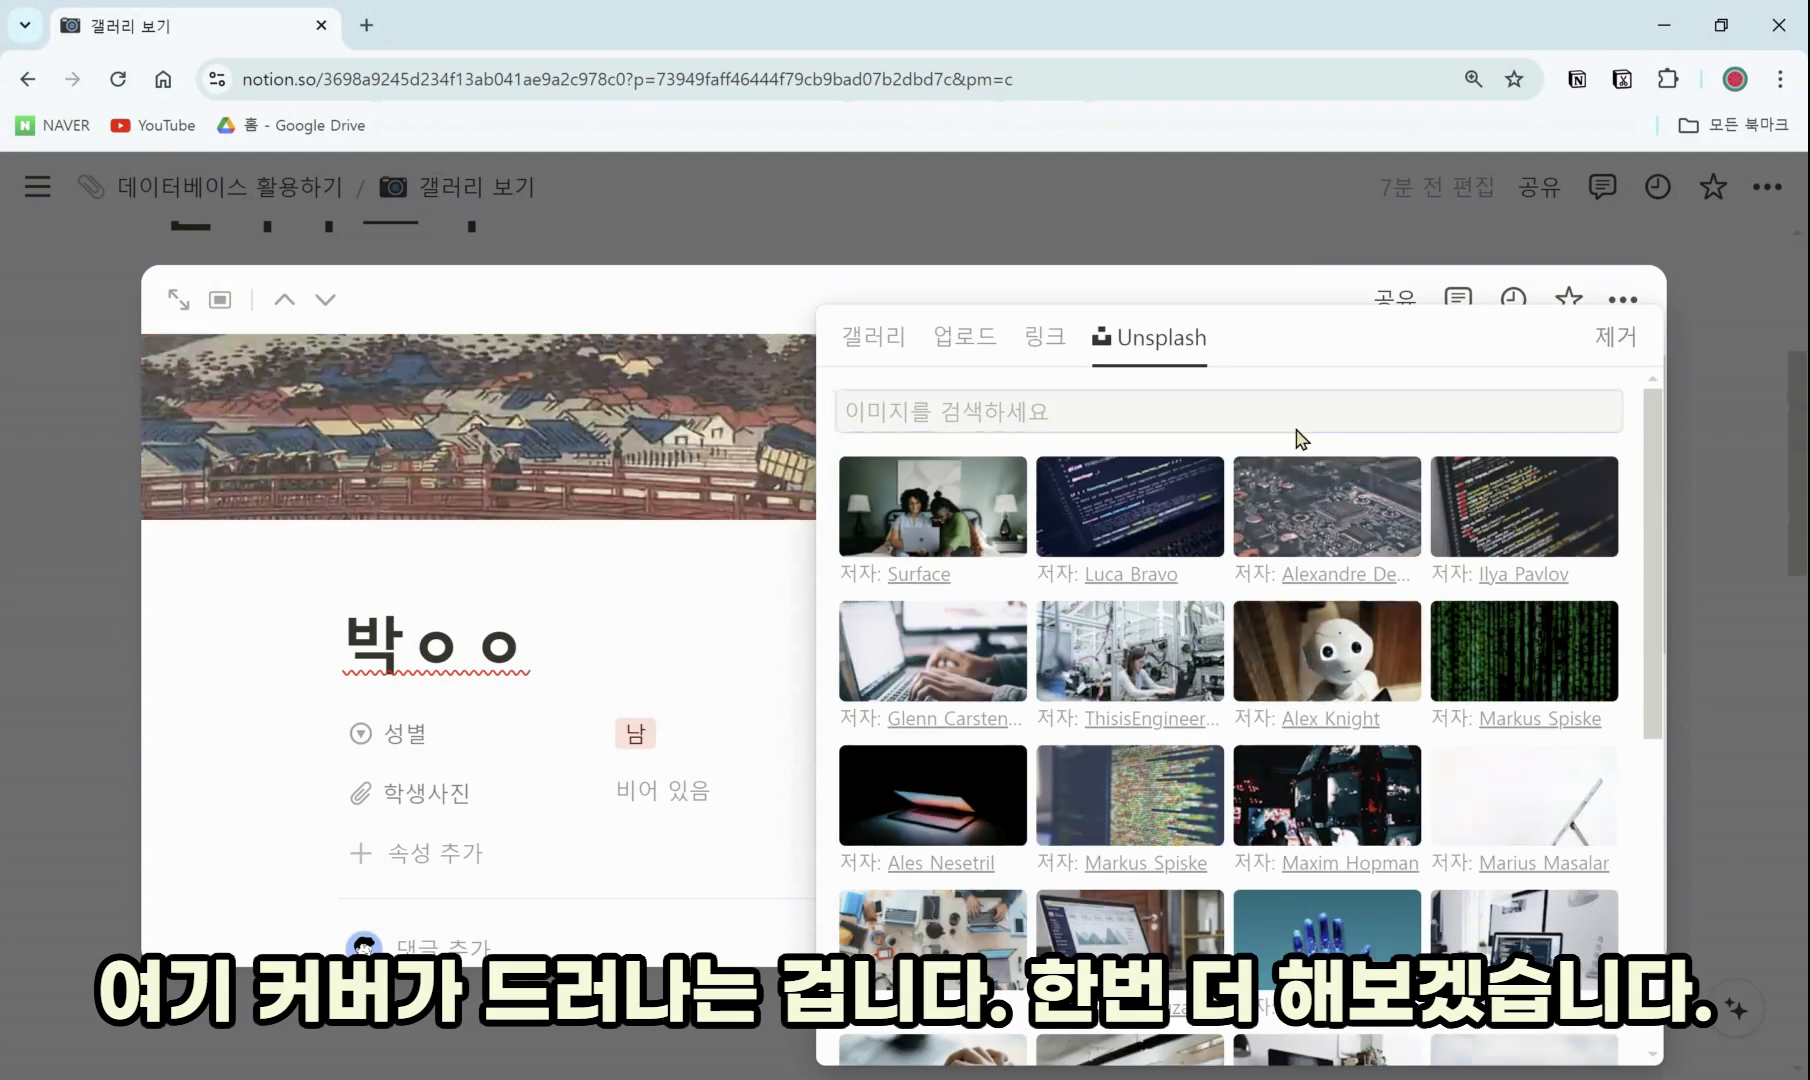
click(707, 606)
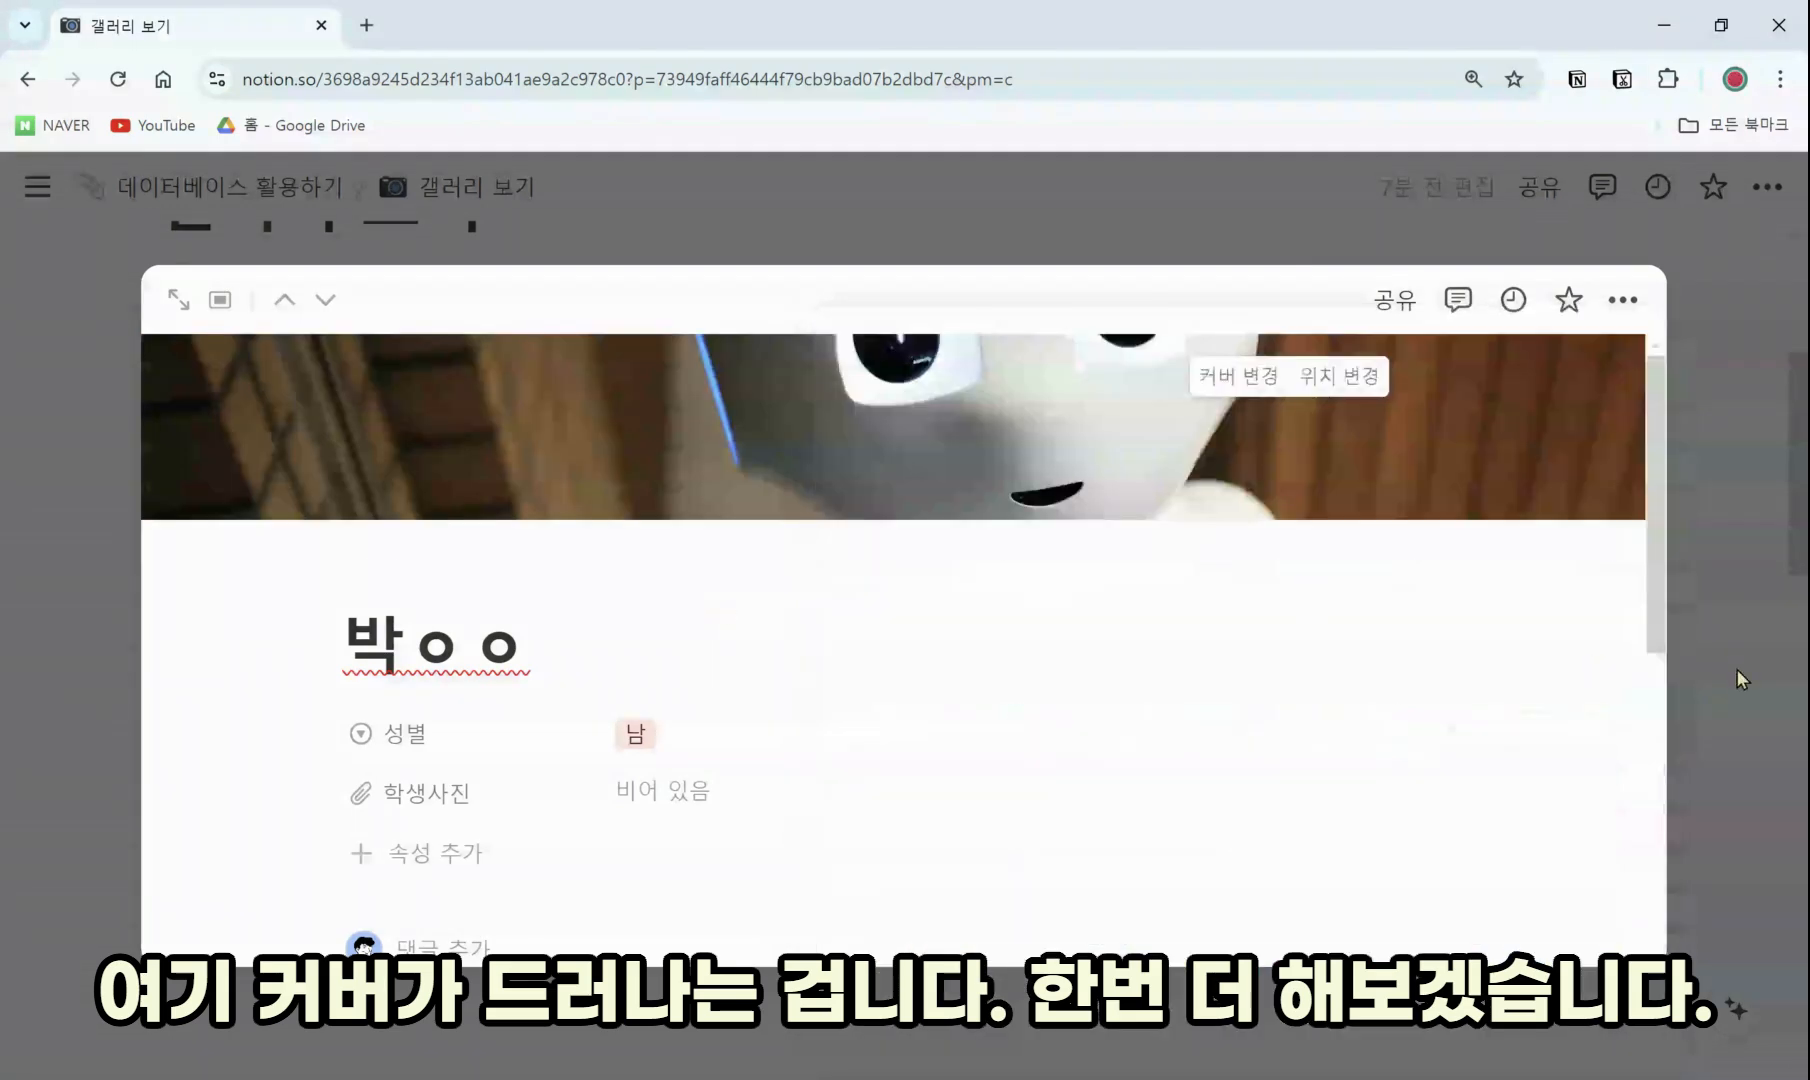
click(1731, 638)
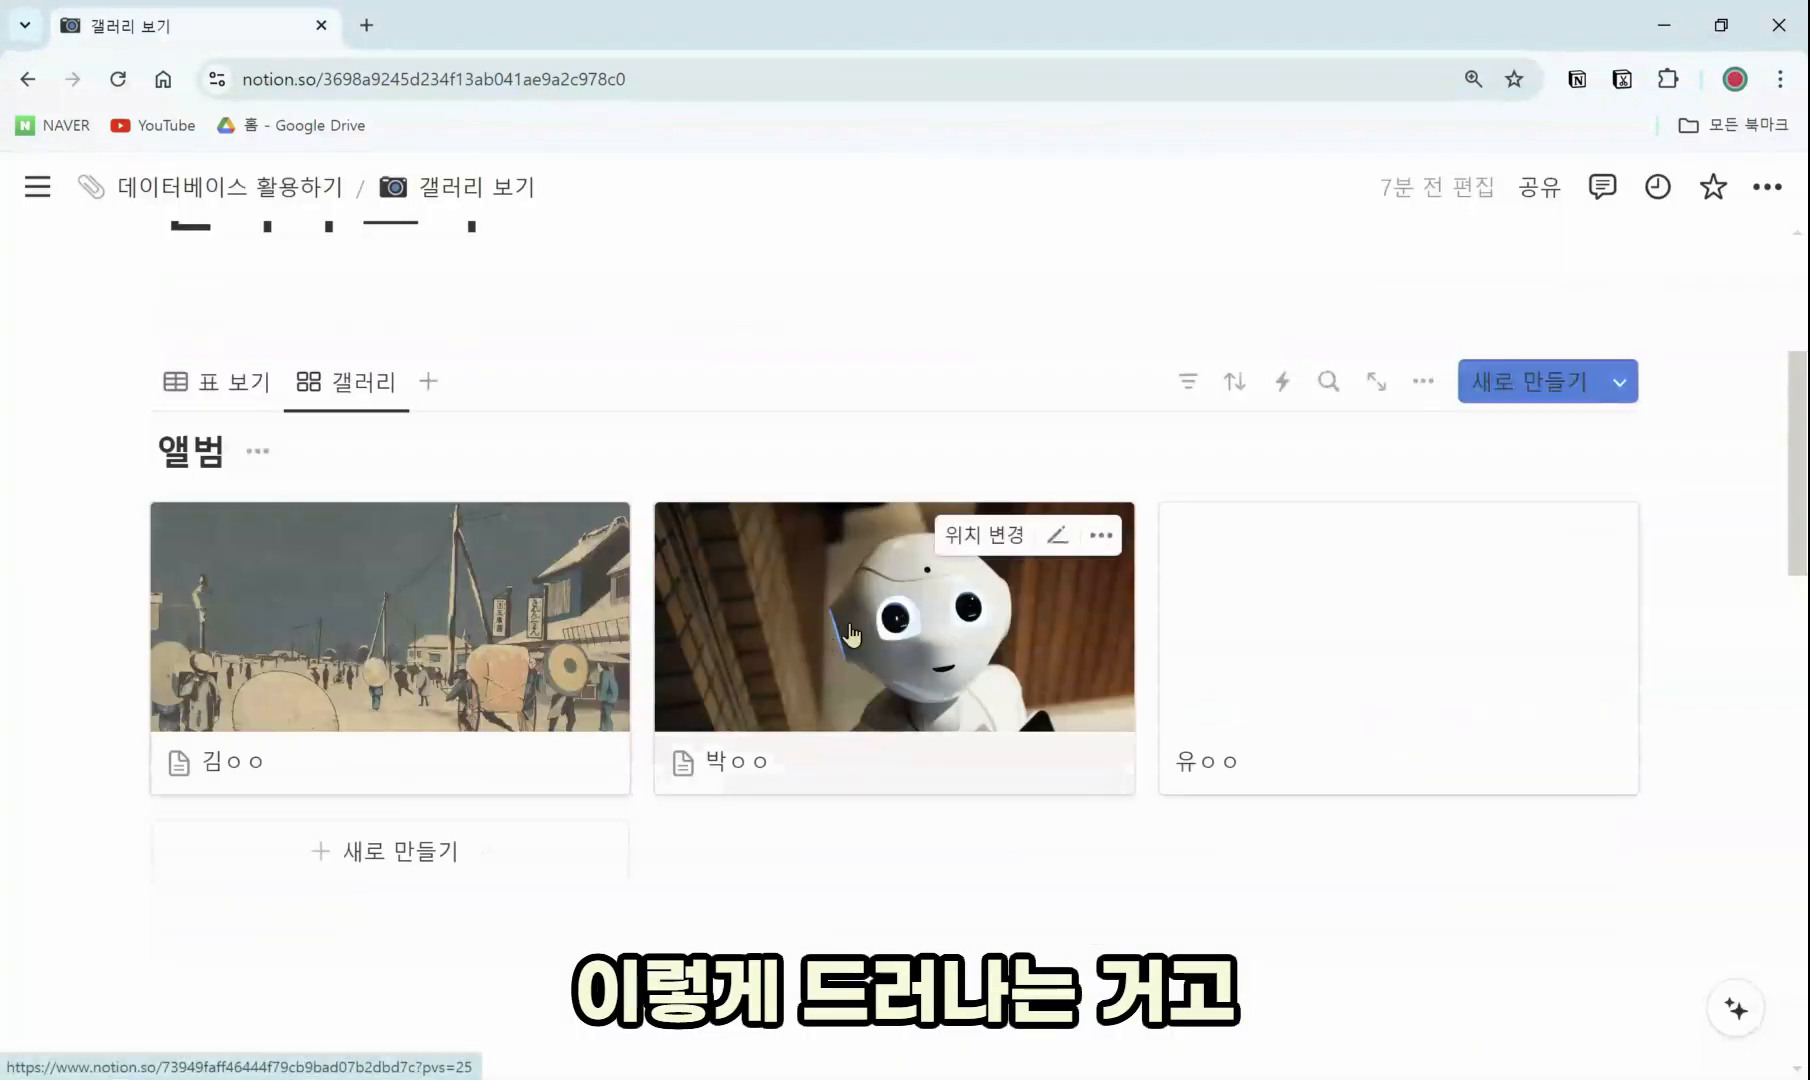
Reposition the robot cover slightly downward in the second card's preview and save the position
click(984, 535)
drag(937, 658, 937, 673)
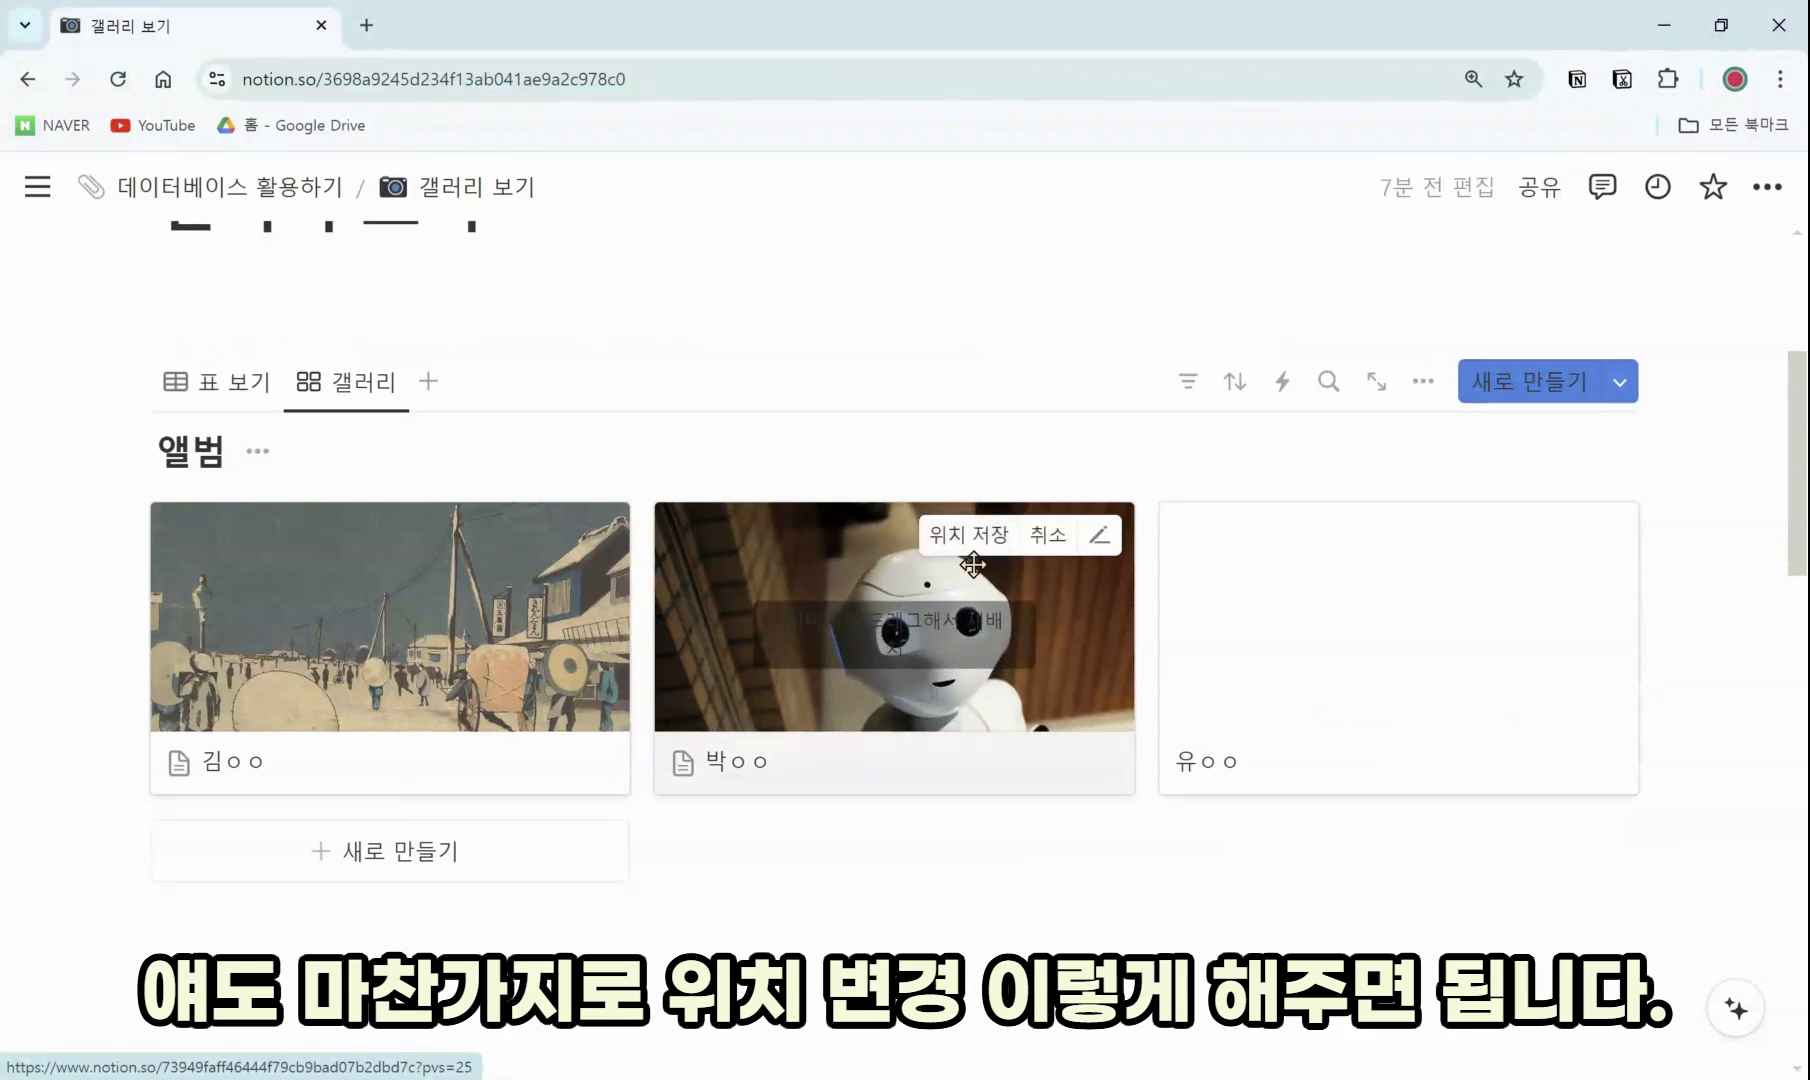
click(968, 535)
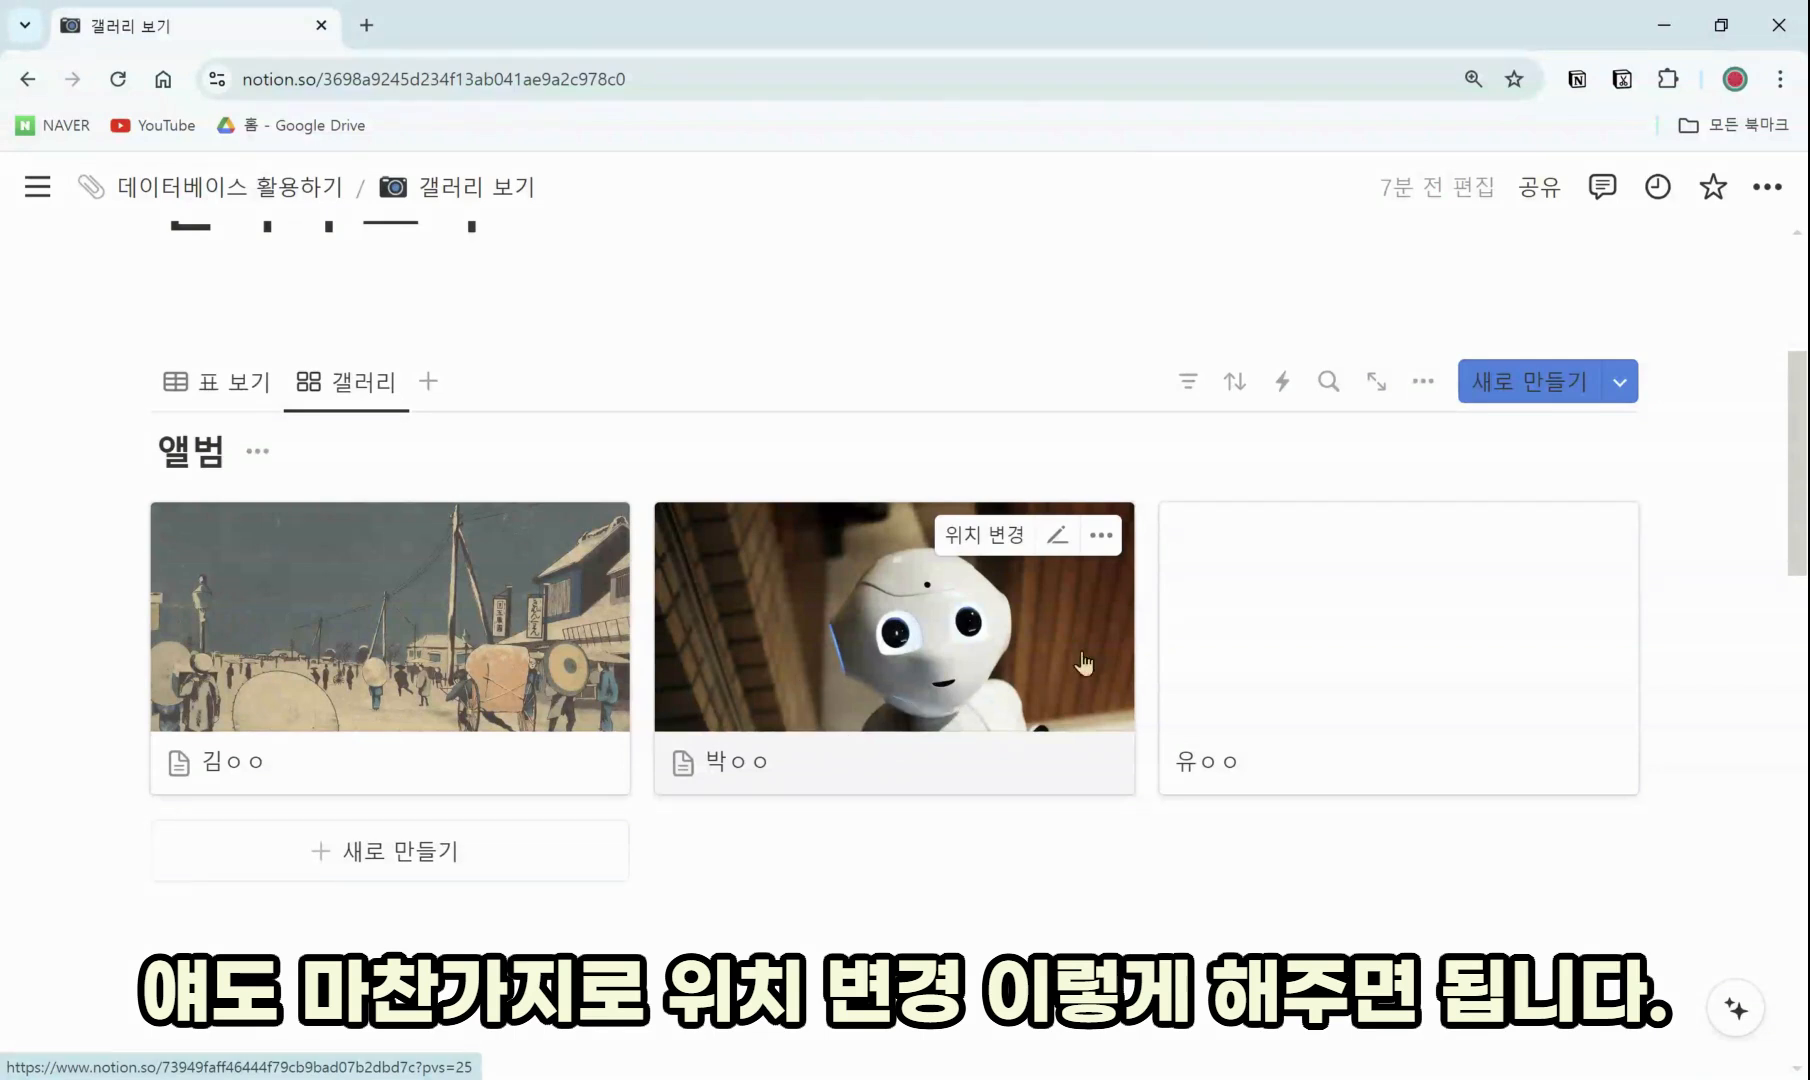
Set the gallery view's card preview to the 학생사진 property and close the layout settings
click(1425, 383)
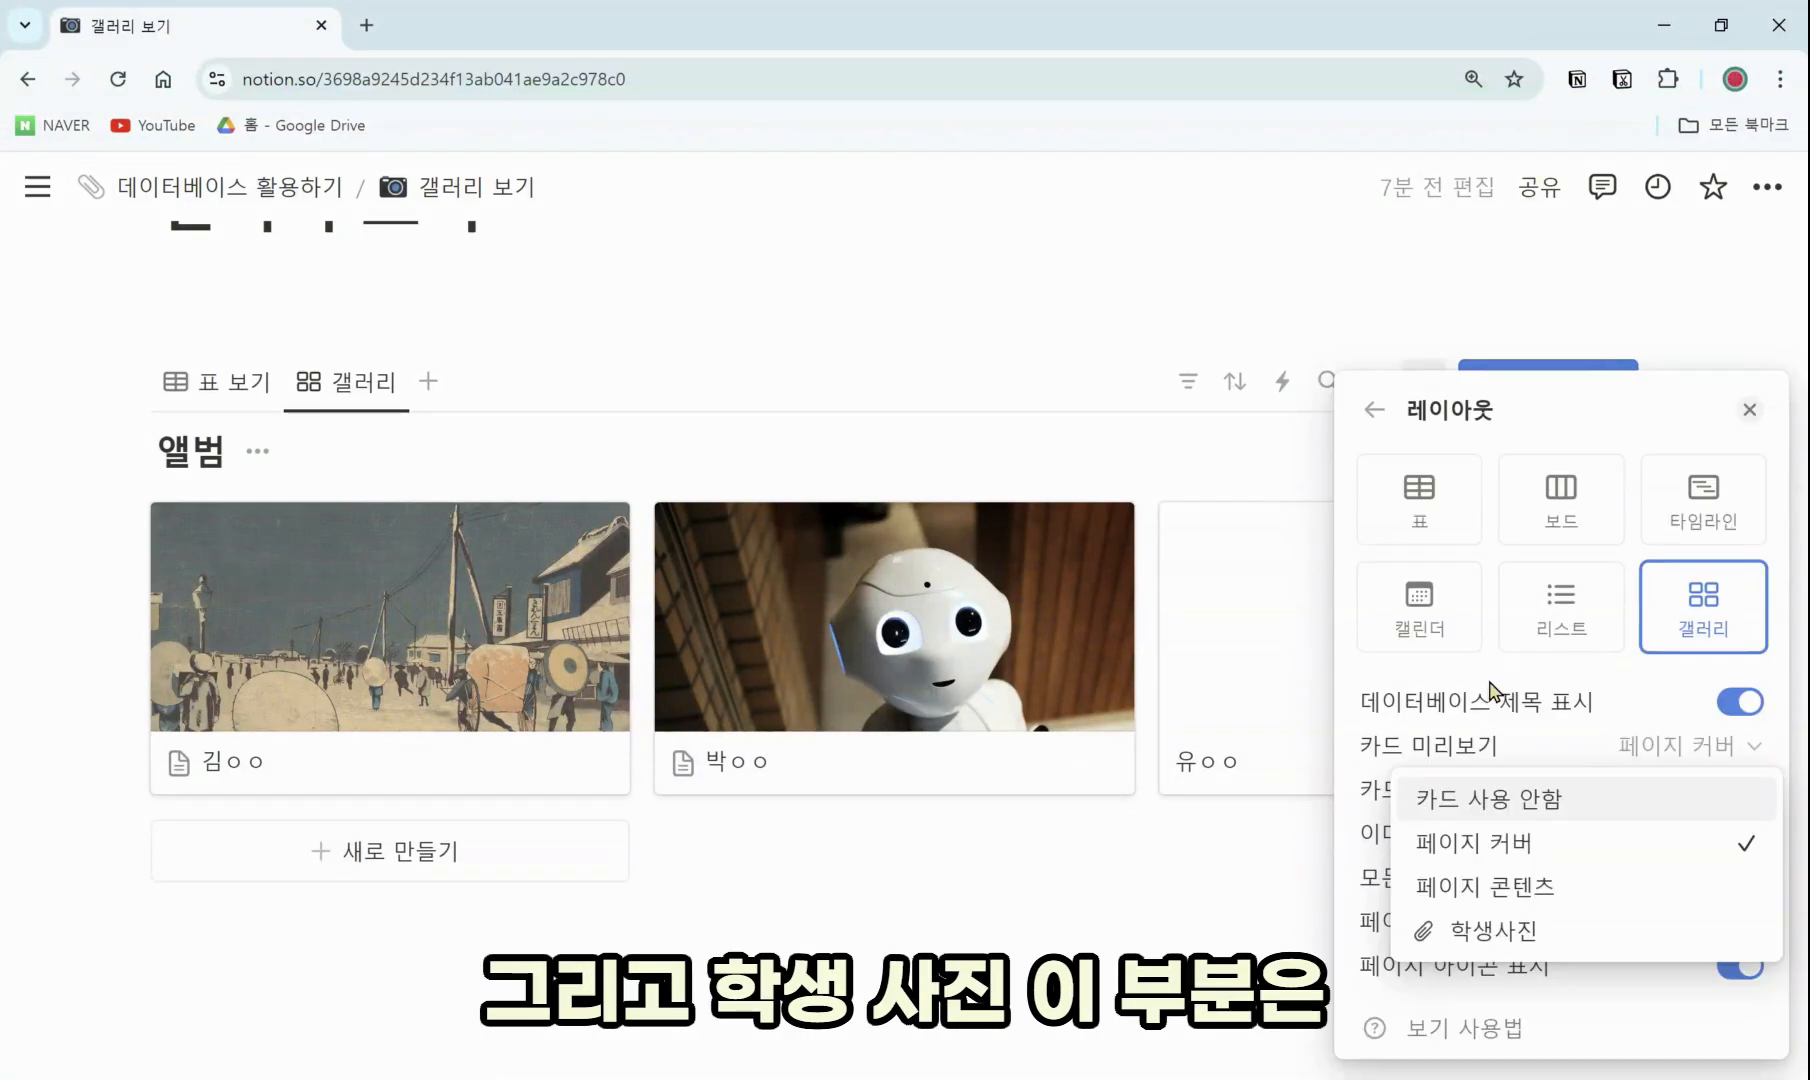
click(1490, 930)
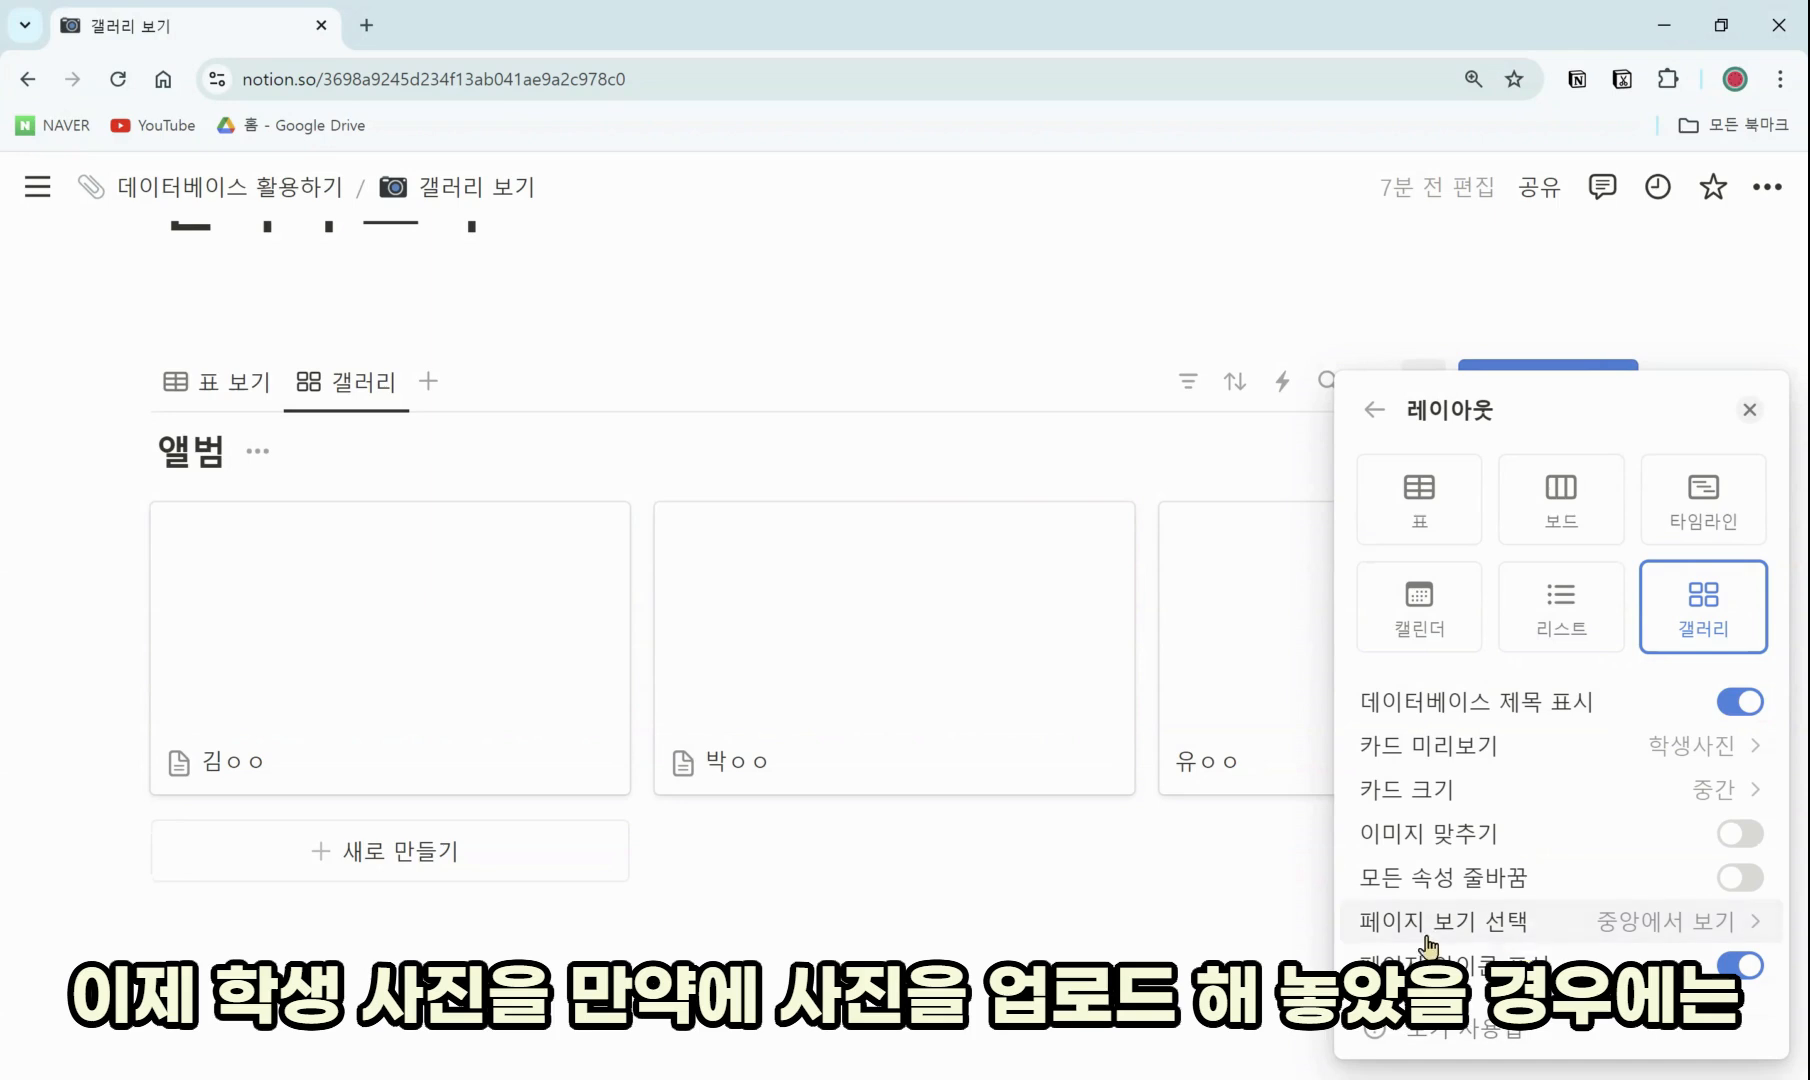
click(258, 380)
In the 표 보기 view, upload 이미지파일 from the 파일 보관 folder to the first row's 학생사진 cell
click(258, 380)
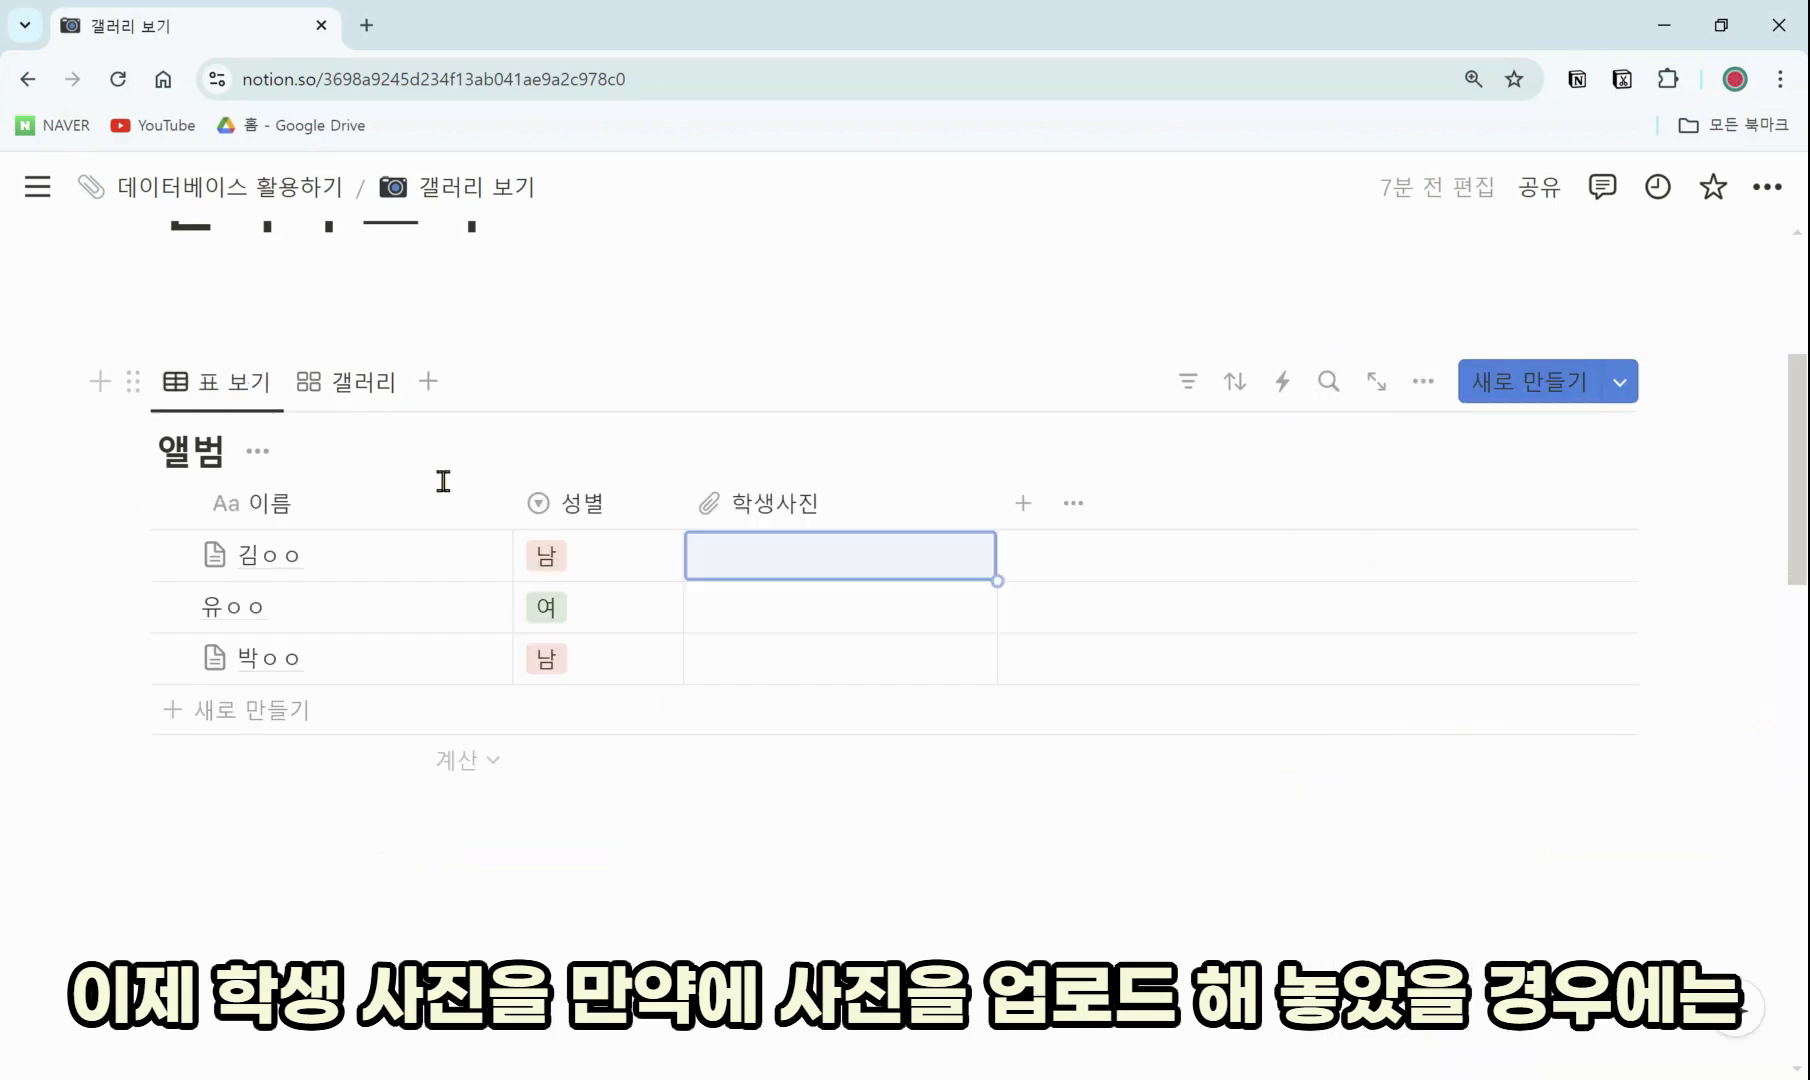
click(848, 567)
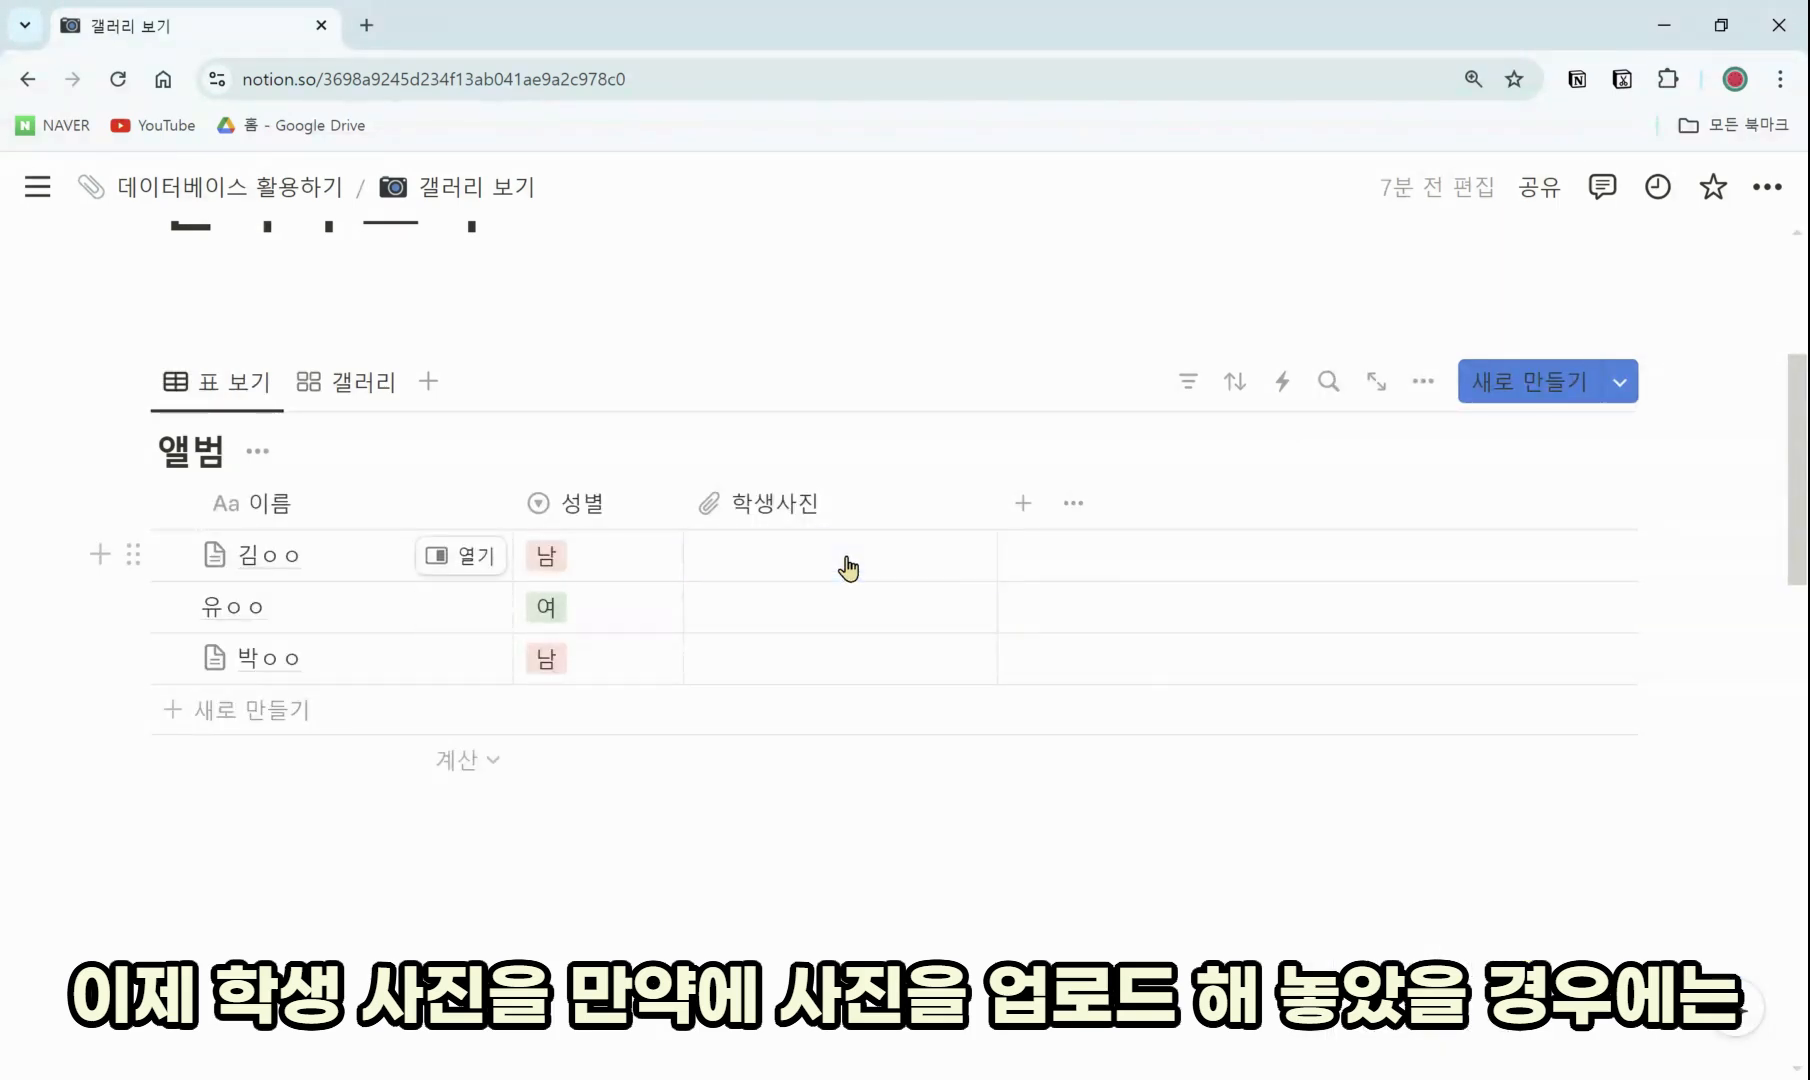
click(860, 699)
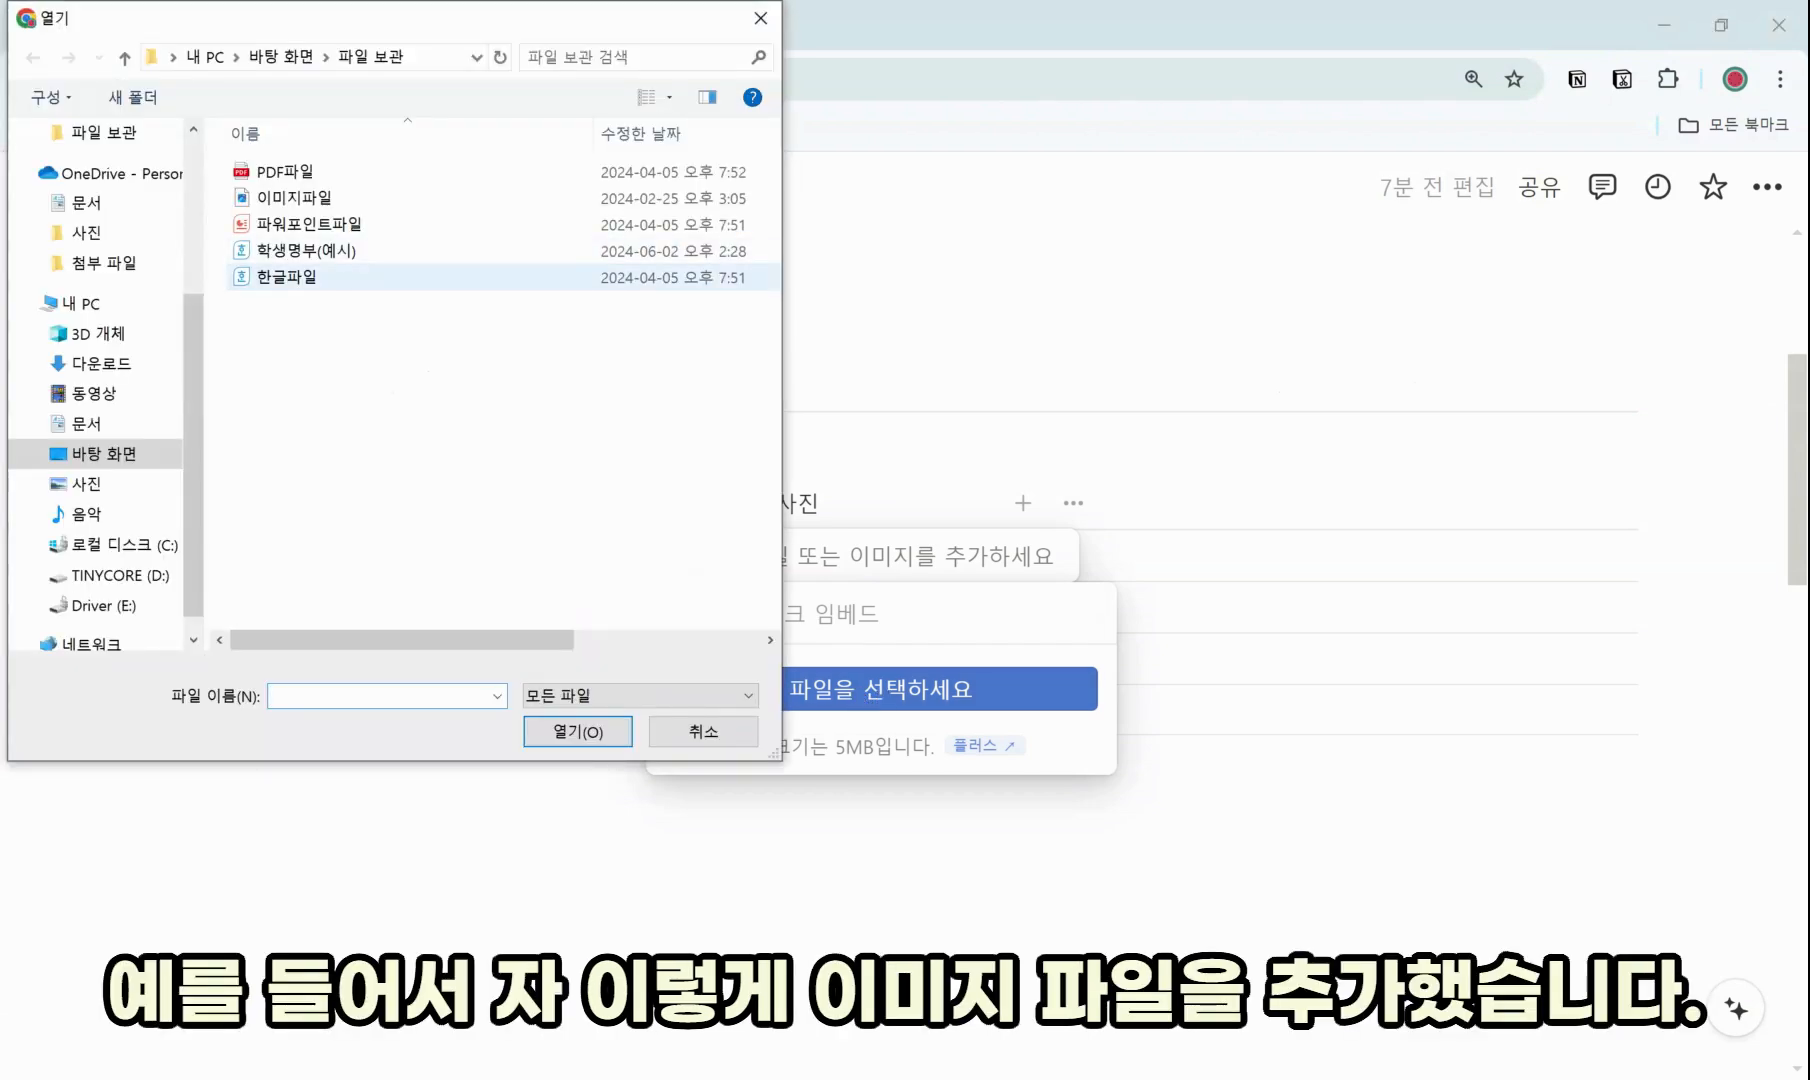
double_click(294, 197)
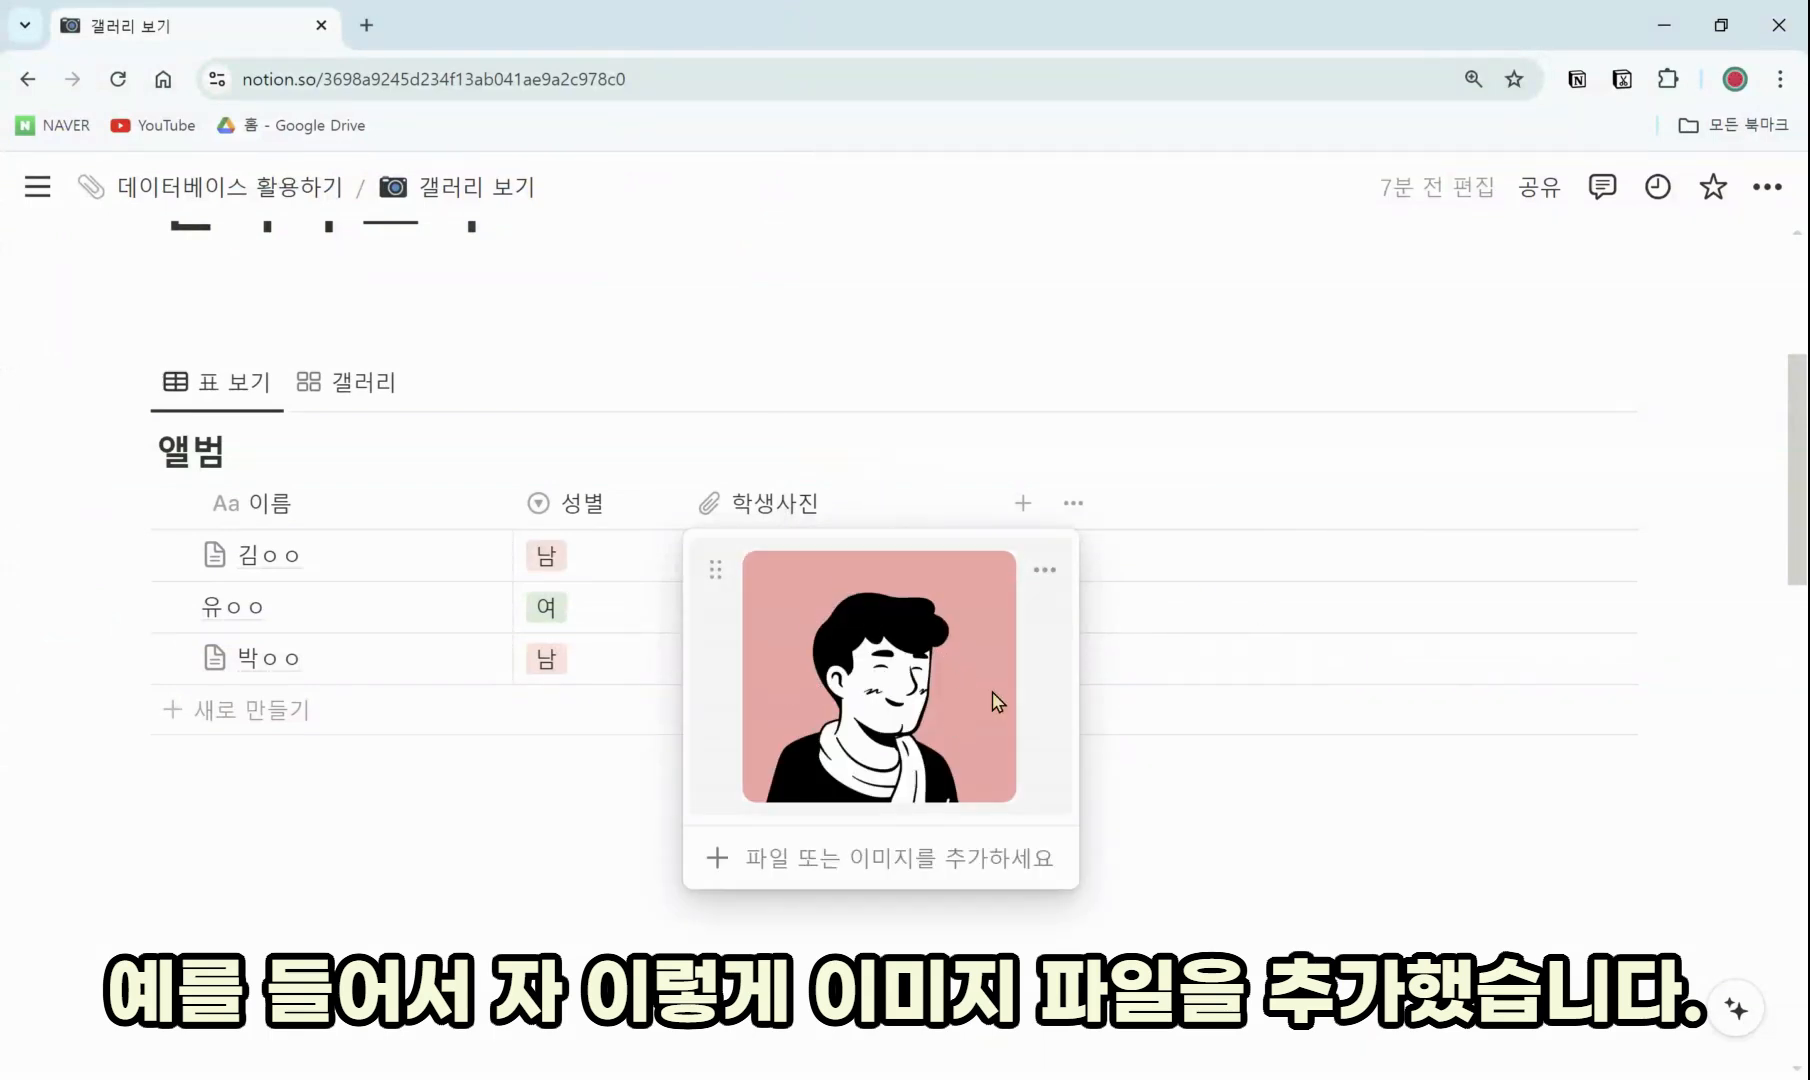
key(Escape)
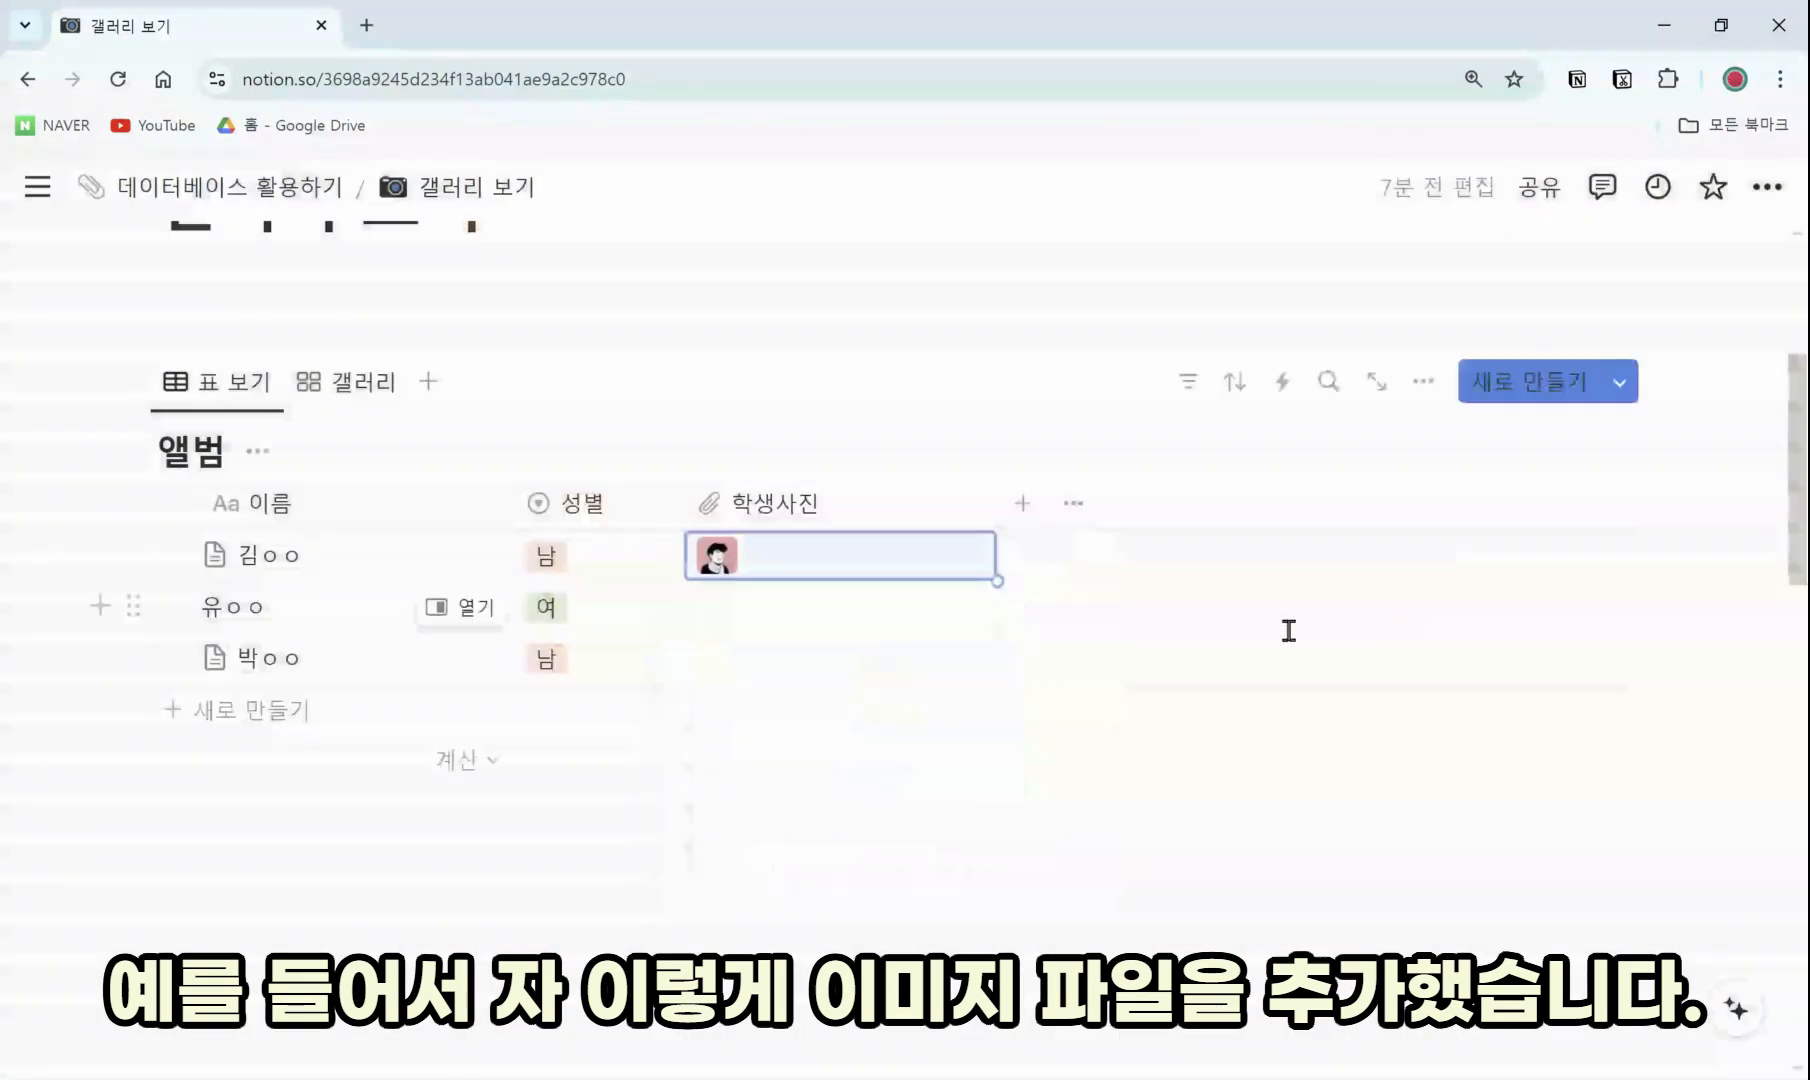
Return to the 갤러리 view, shift the portrait upward in the first card's preview and save the position
click(364, 400)
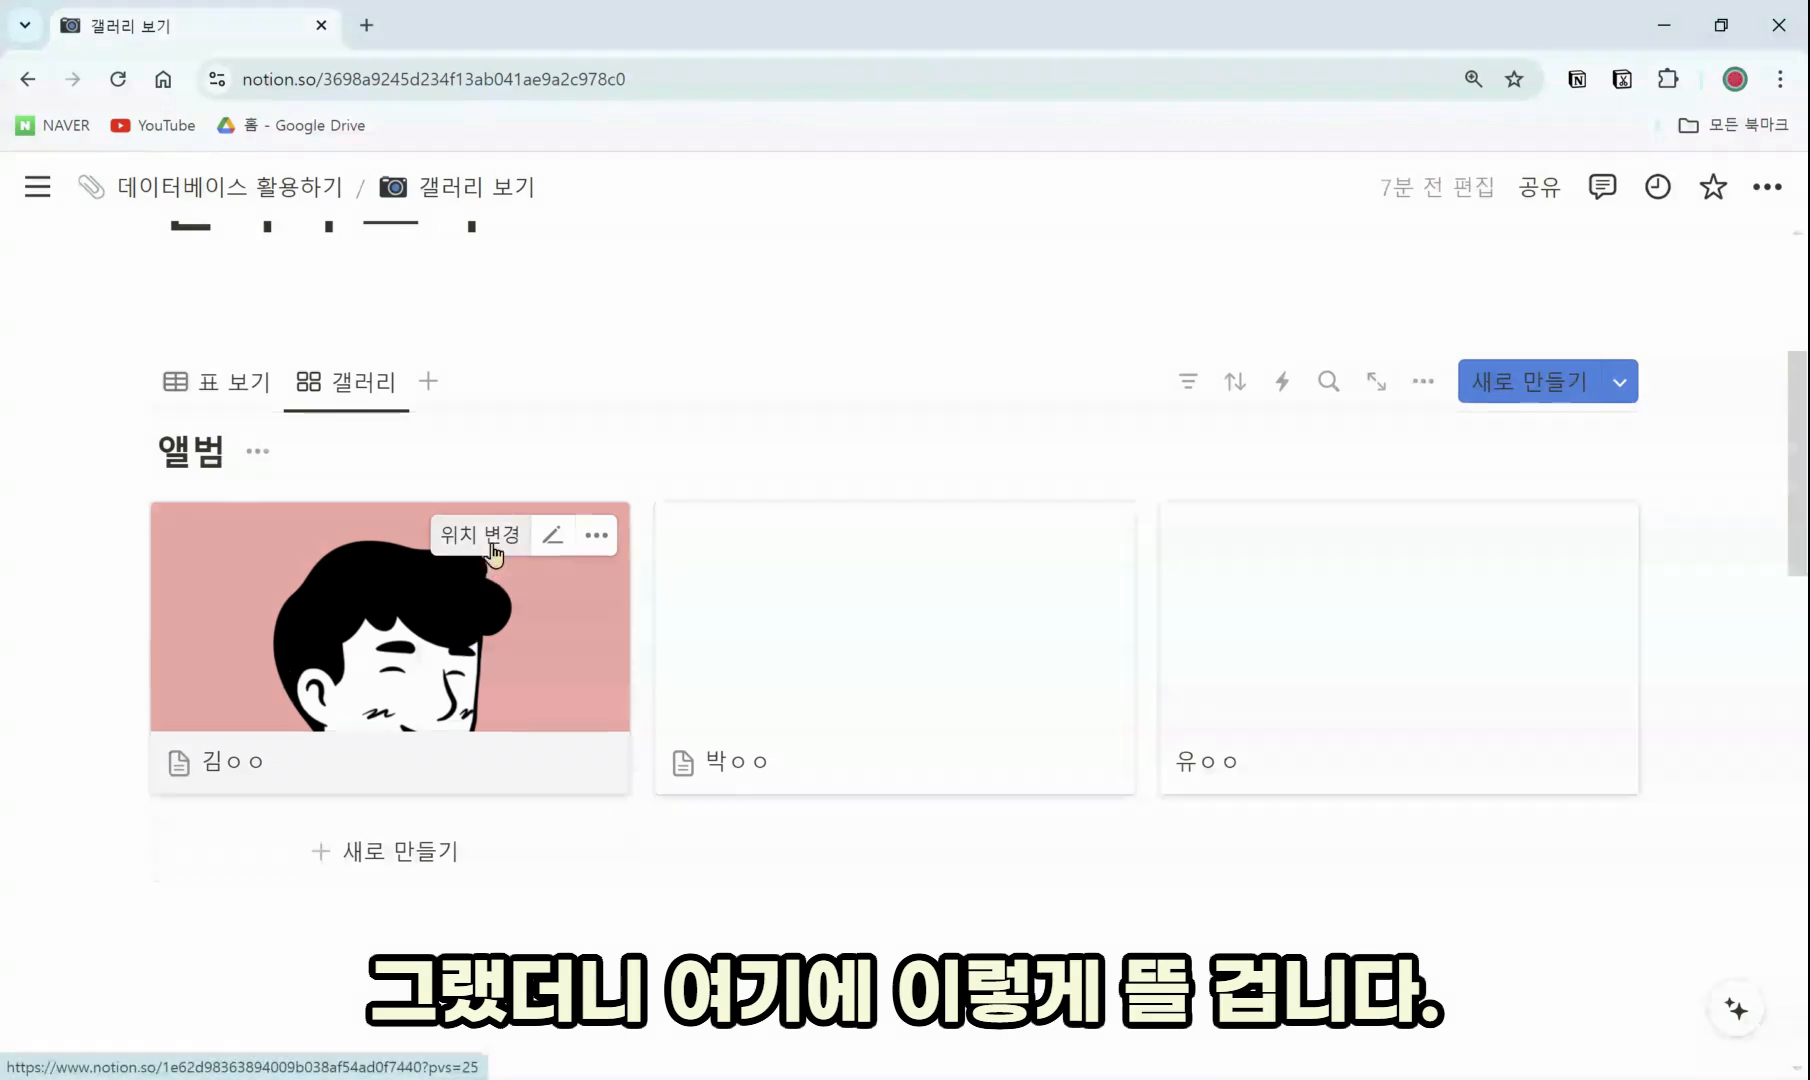
click(478, 533)
drag(455, 655, 460, 610)
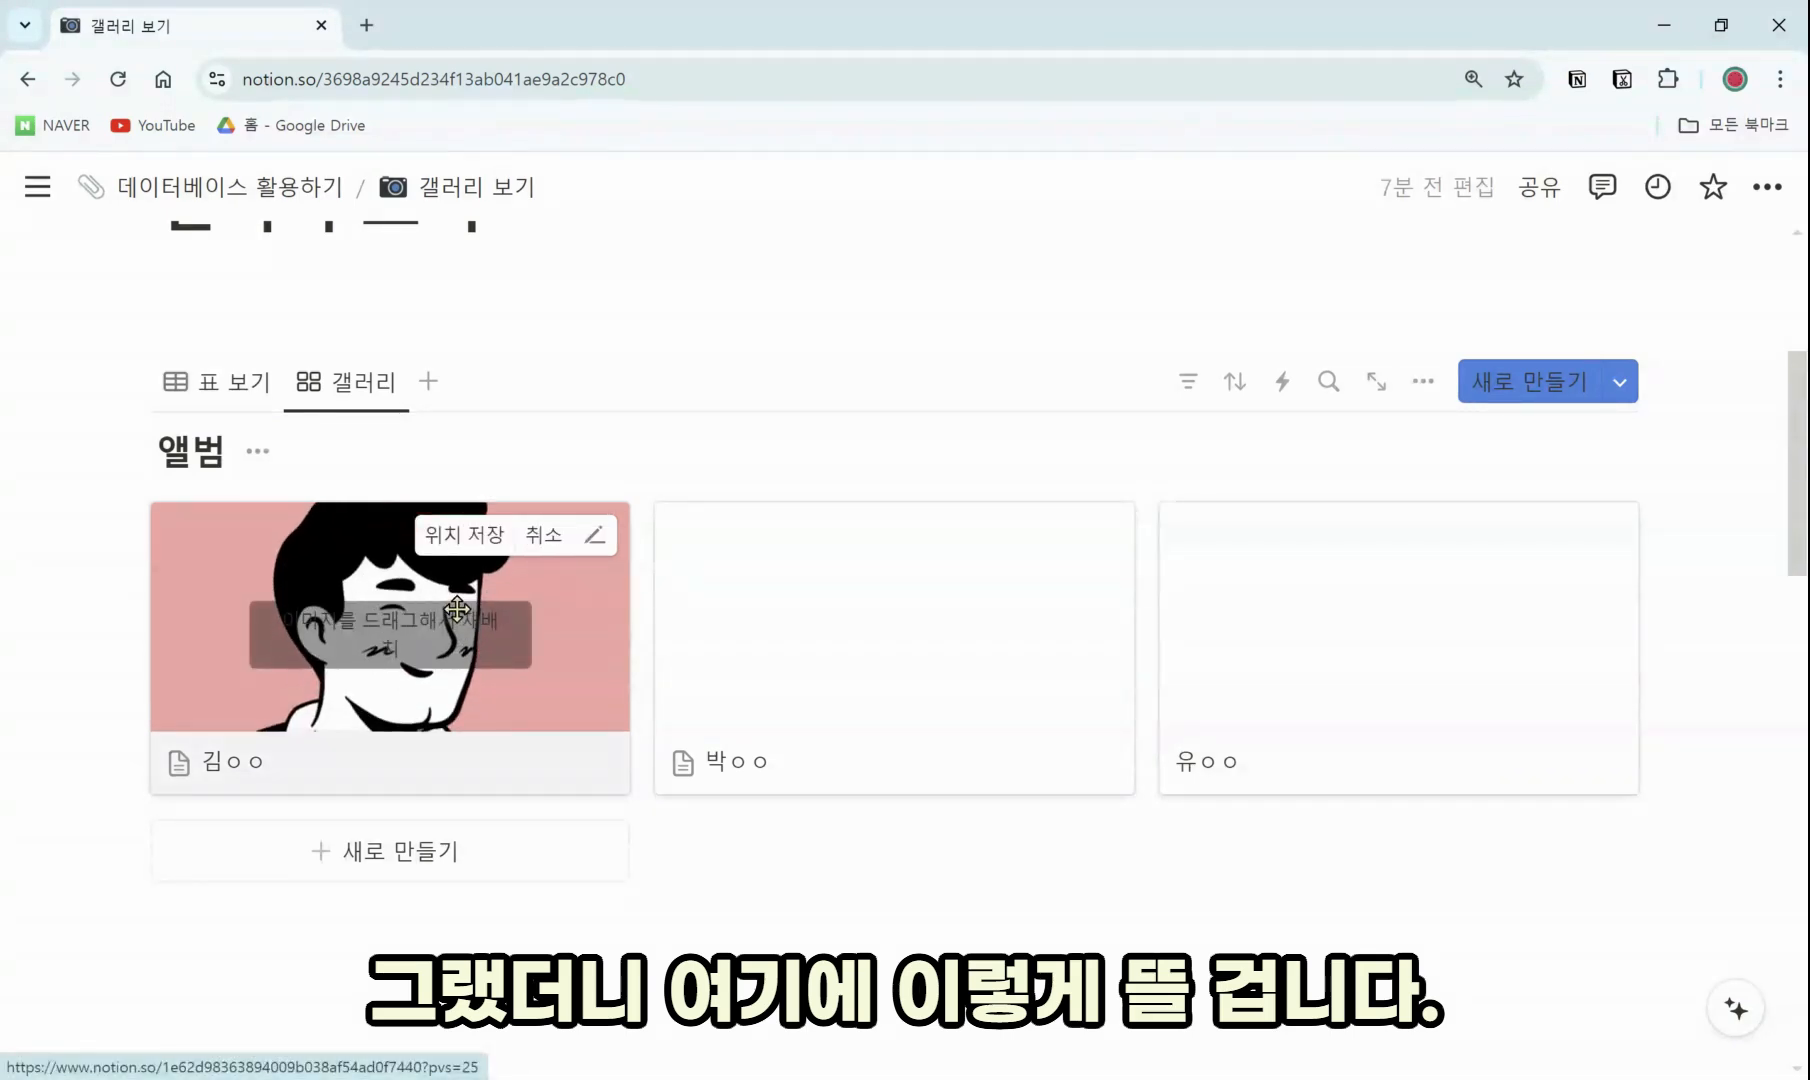
click(465, 535)
In the 앨범 gallery's layout settings, review the card preview options and set the card preview to 페이지 콘텐츠
click(1423, 381)
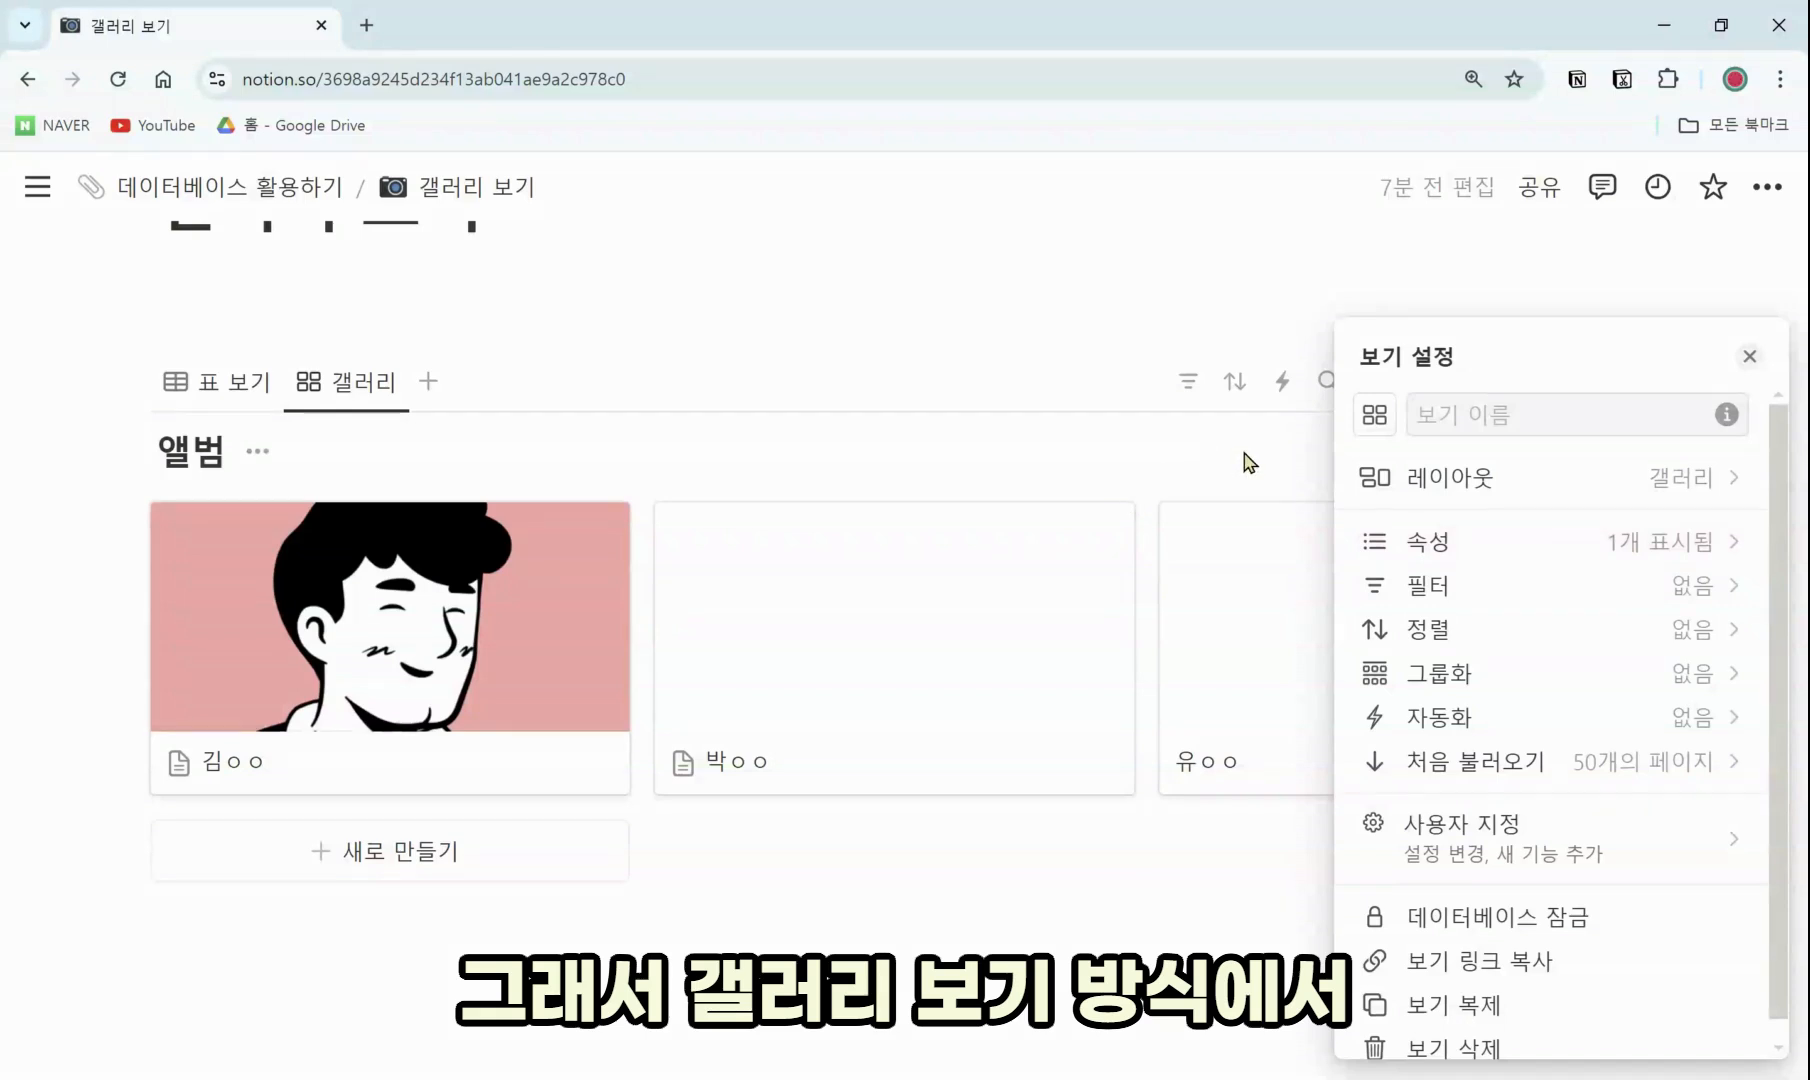
click(1362, 477)
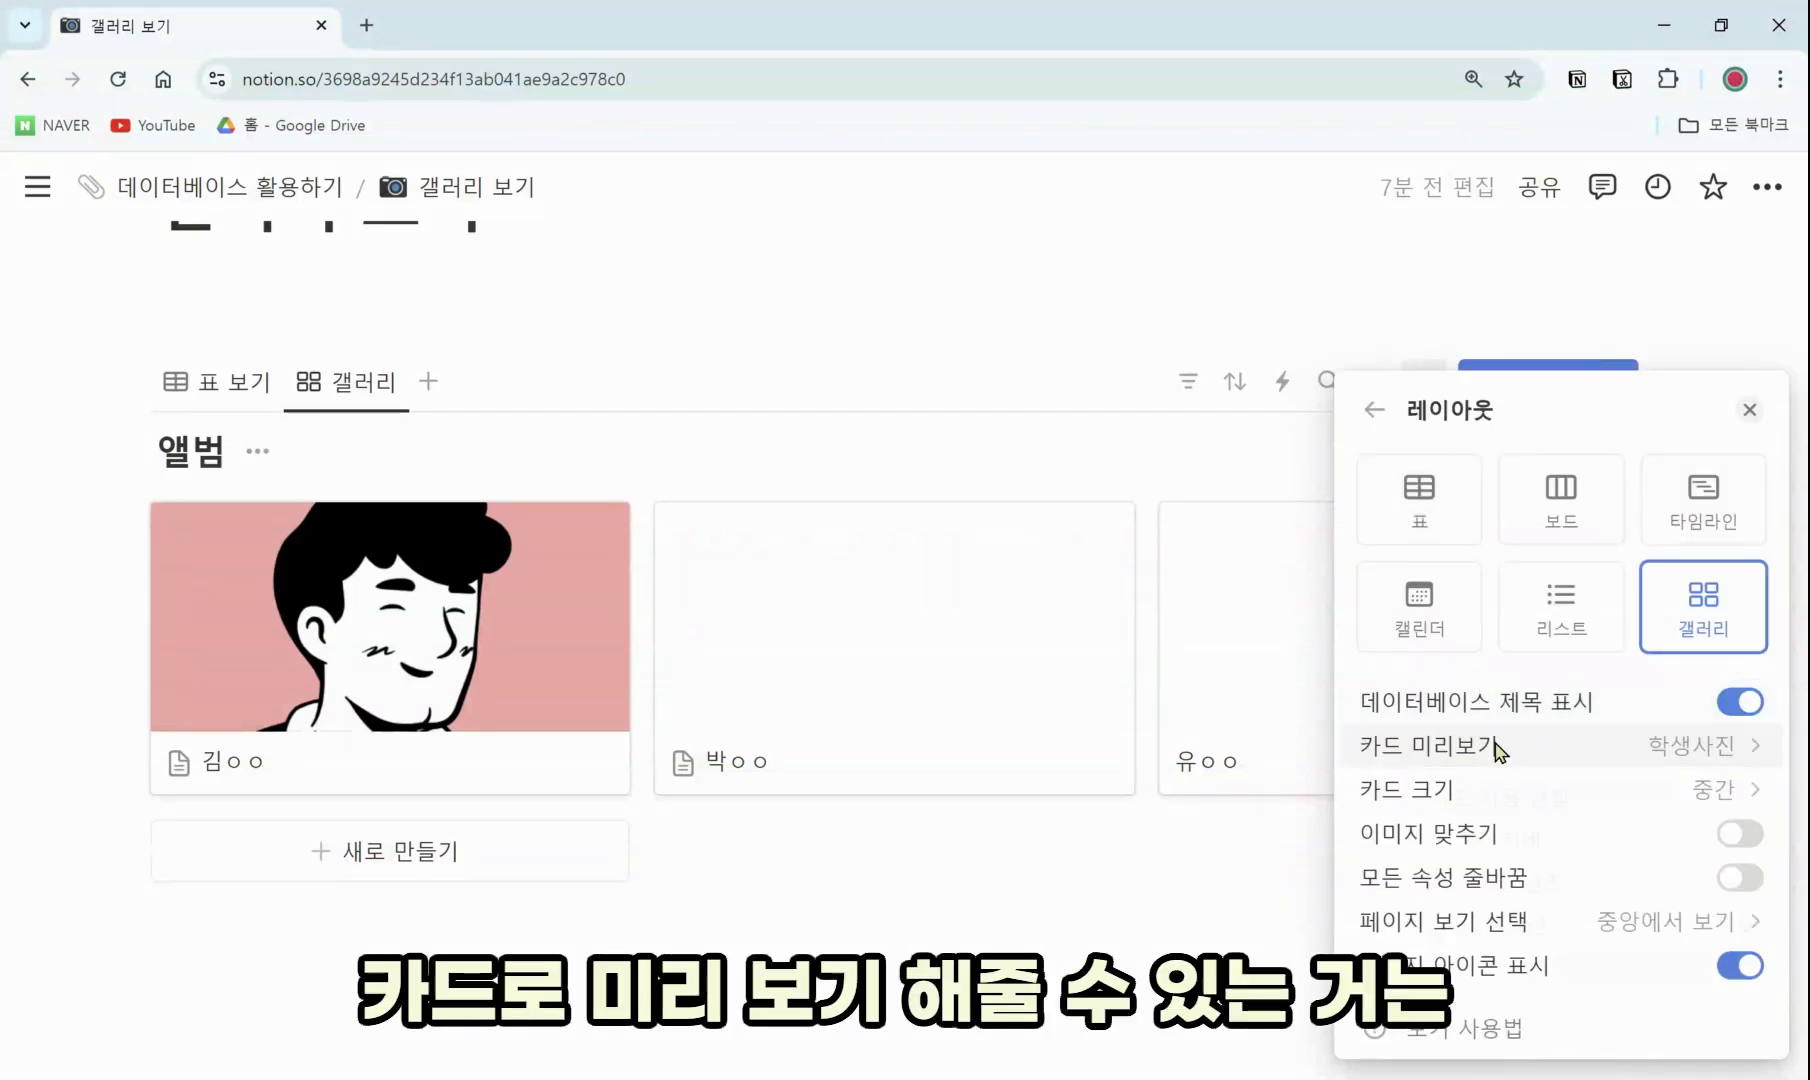
click(1497, 748)
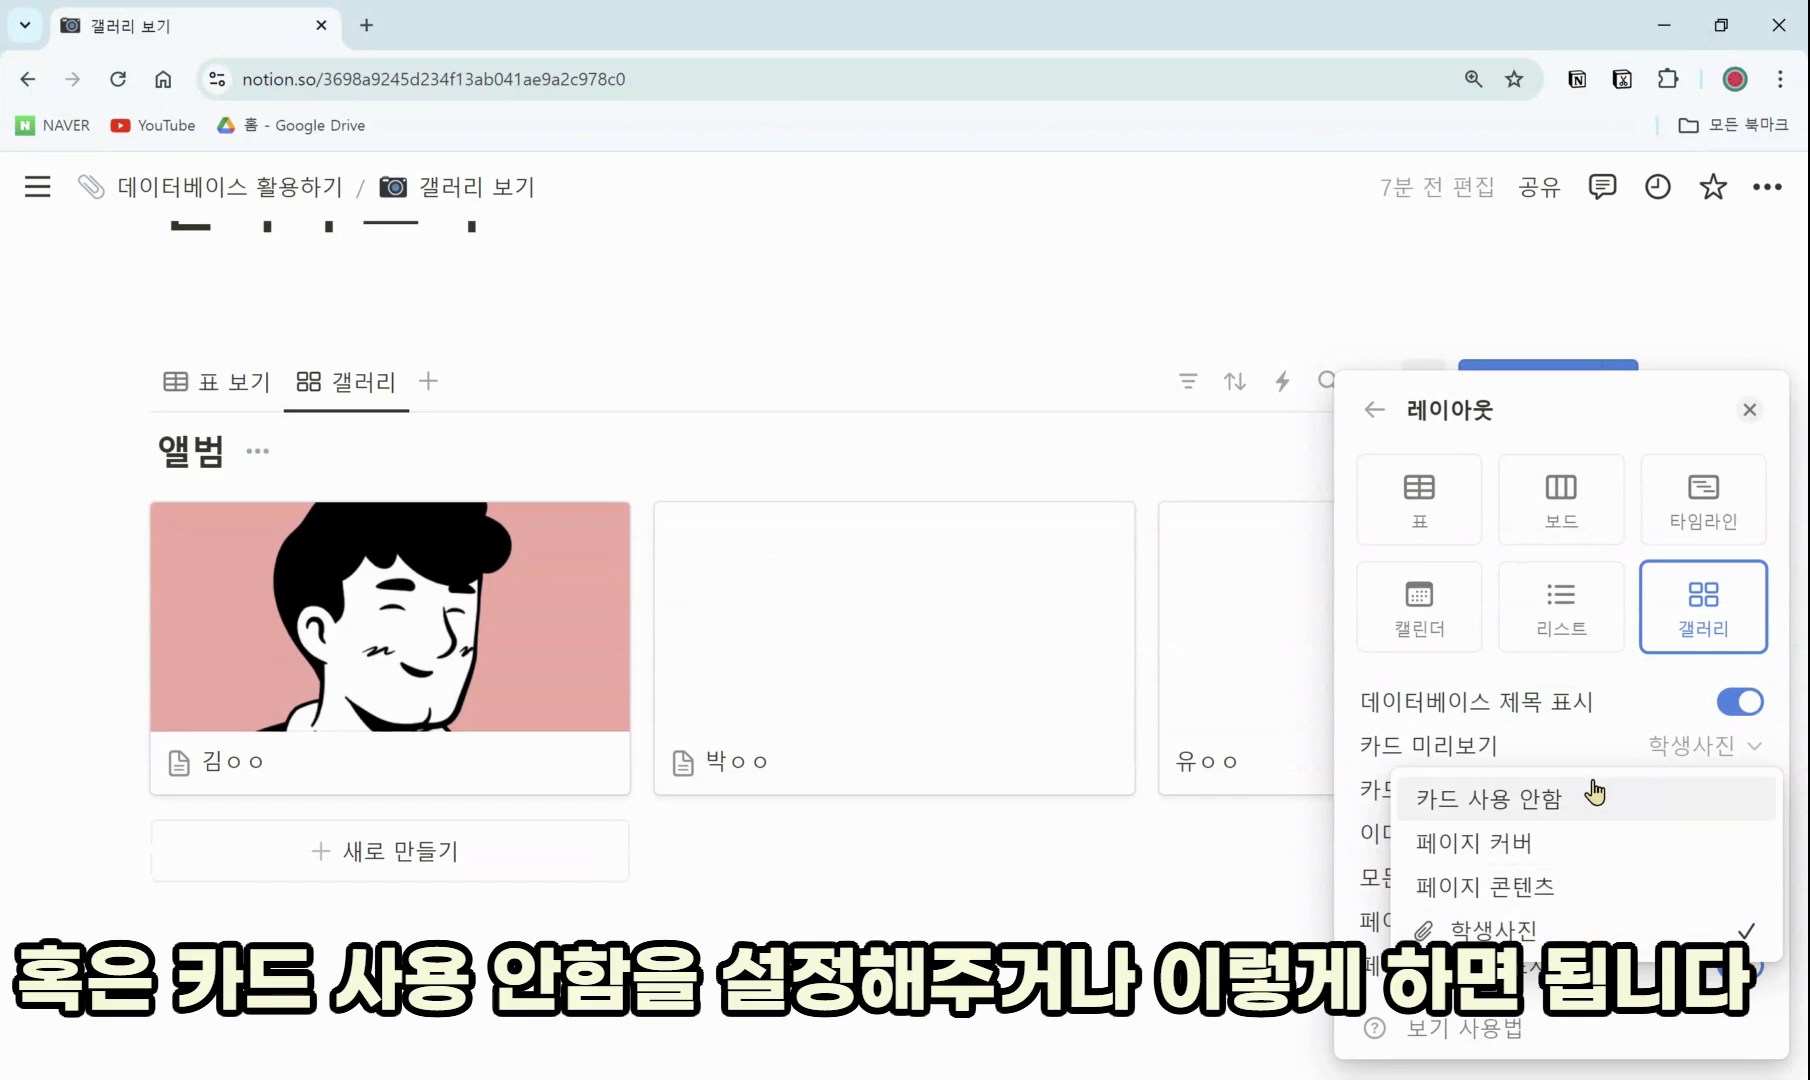
click(1368, 686)
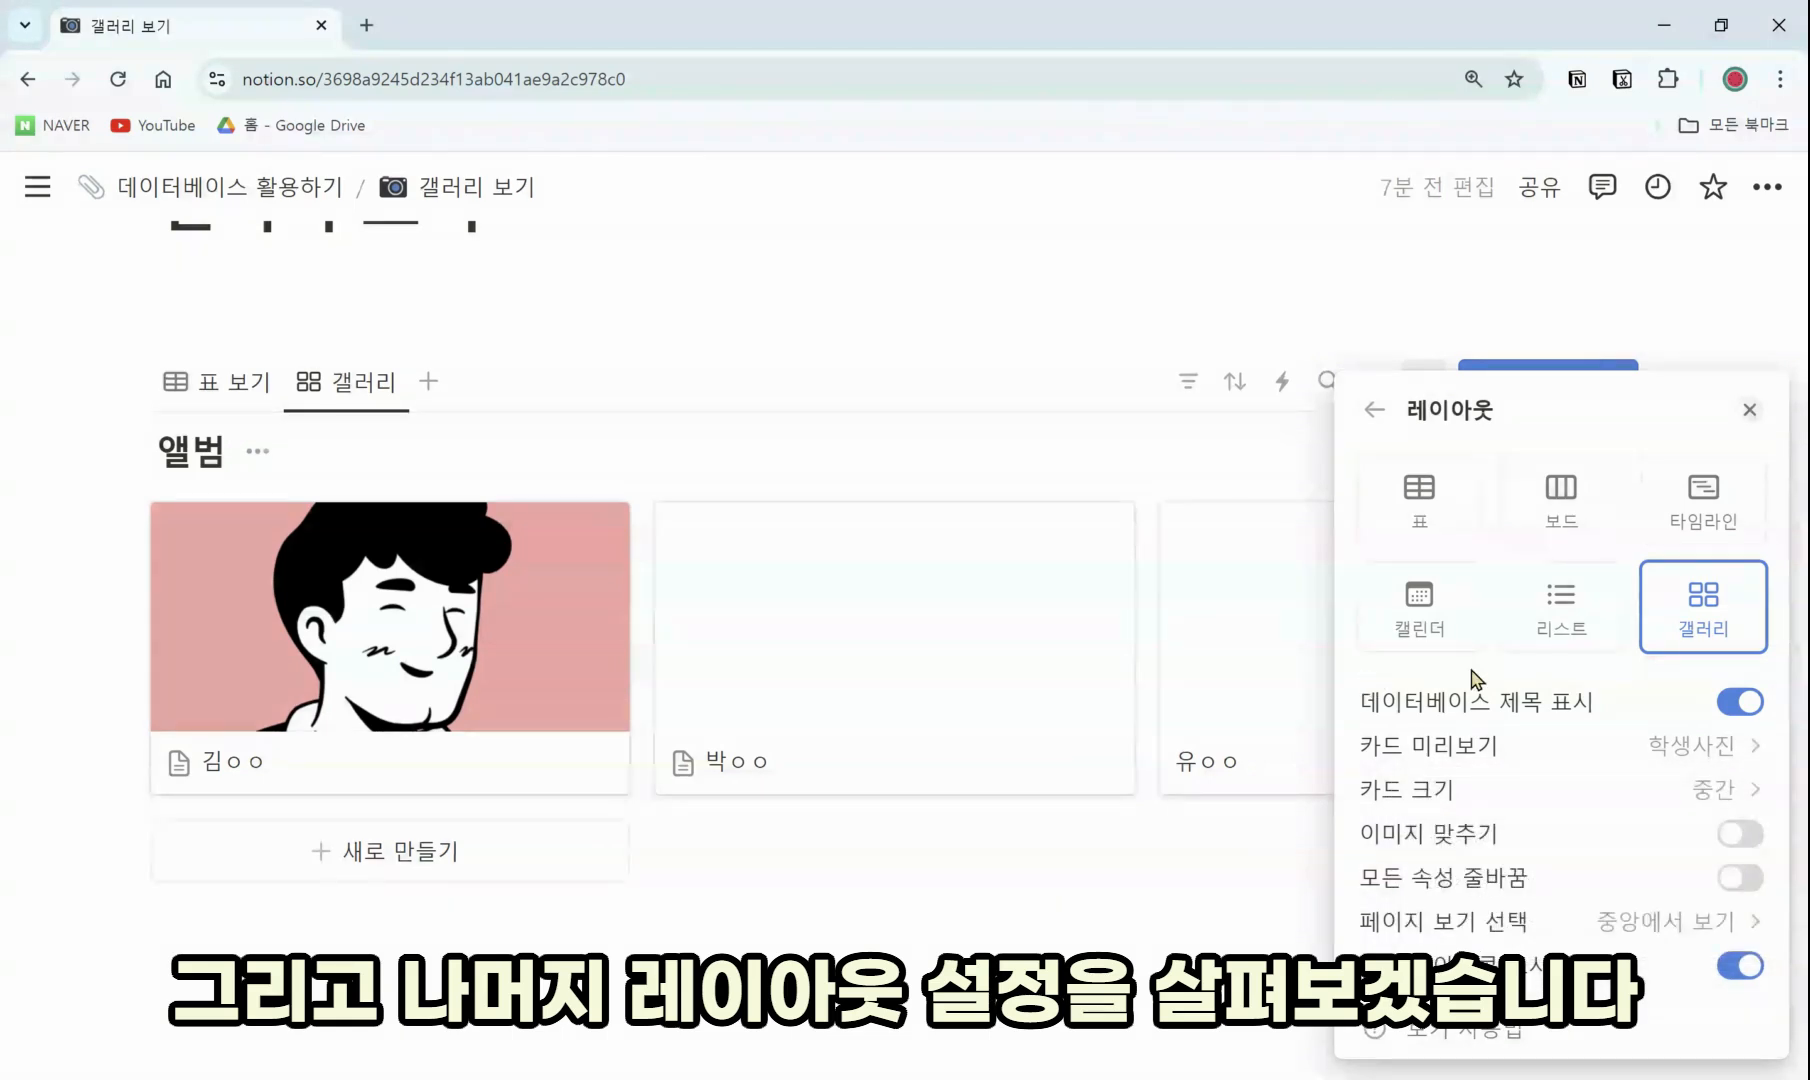
click(1665, 748)
click(1559, 906)
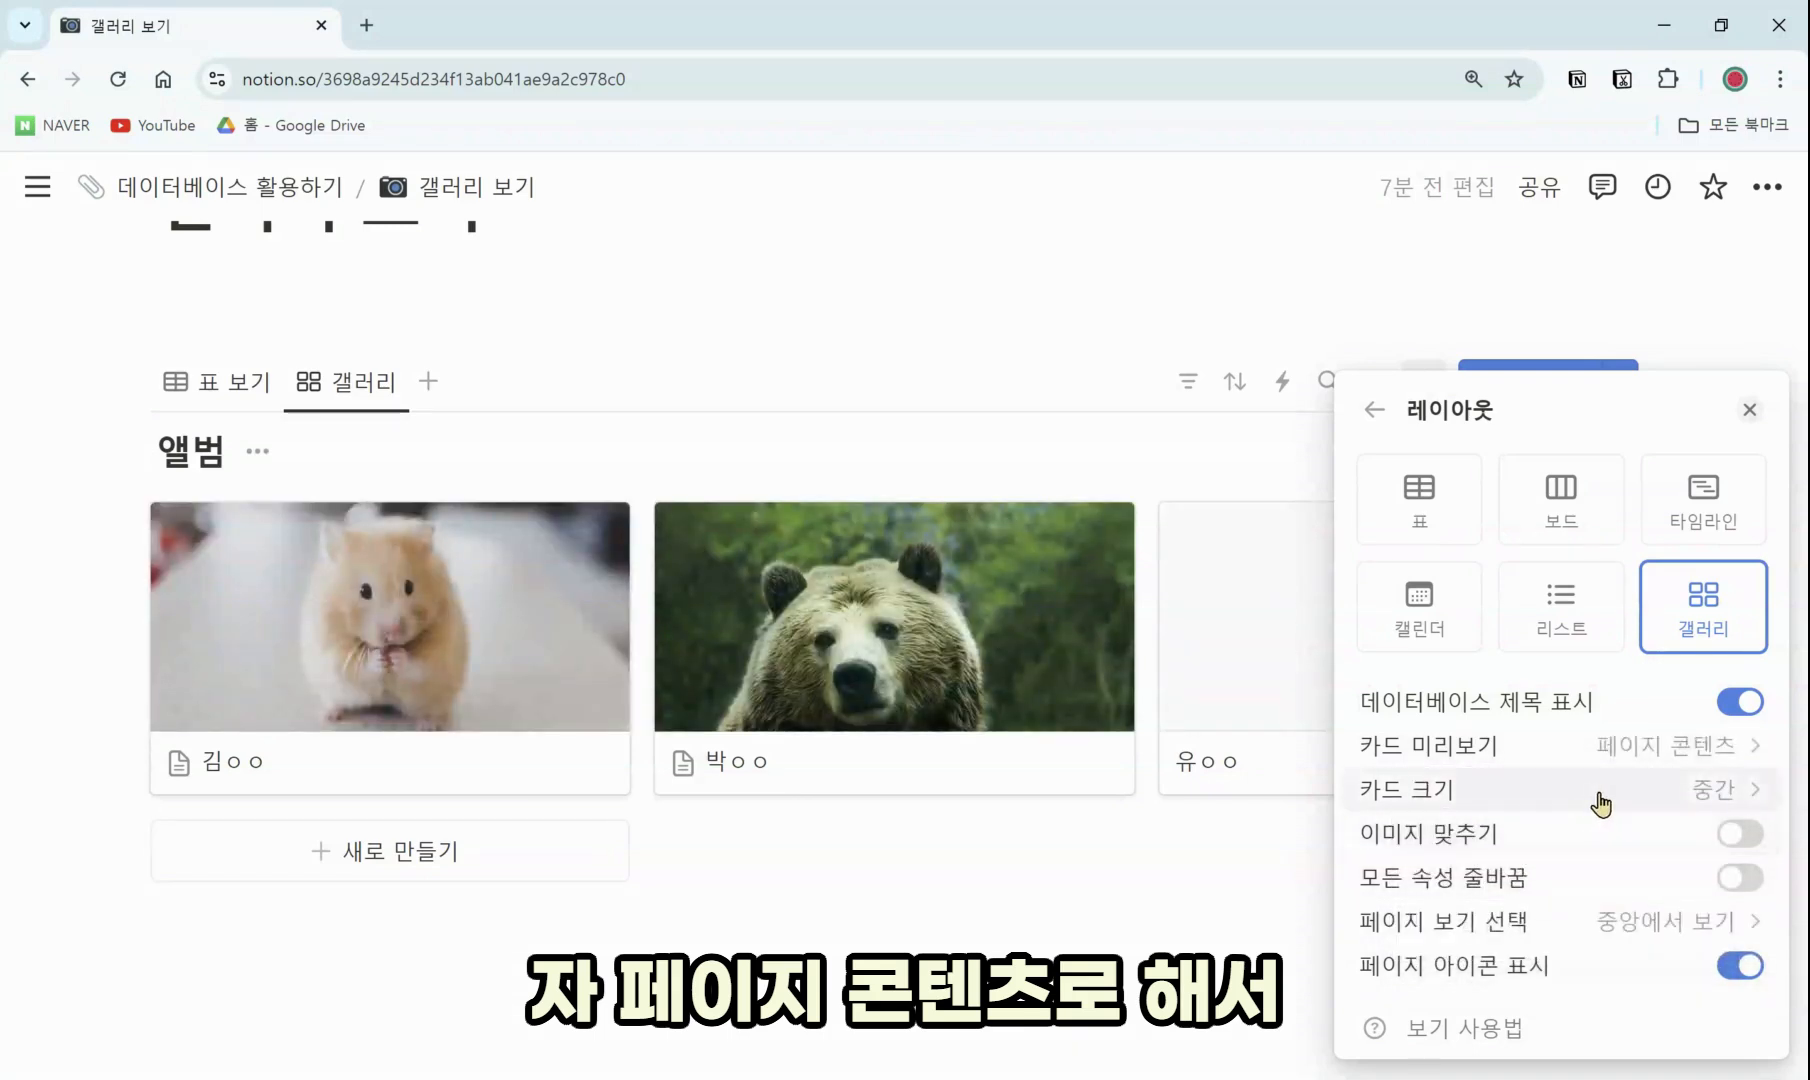
Try the card sizes 중간 and 크게 for the 앨범 gallery, and finally set the size to 작게
click(1686, 806)
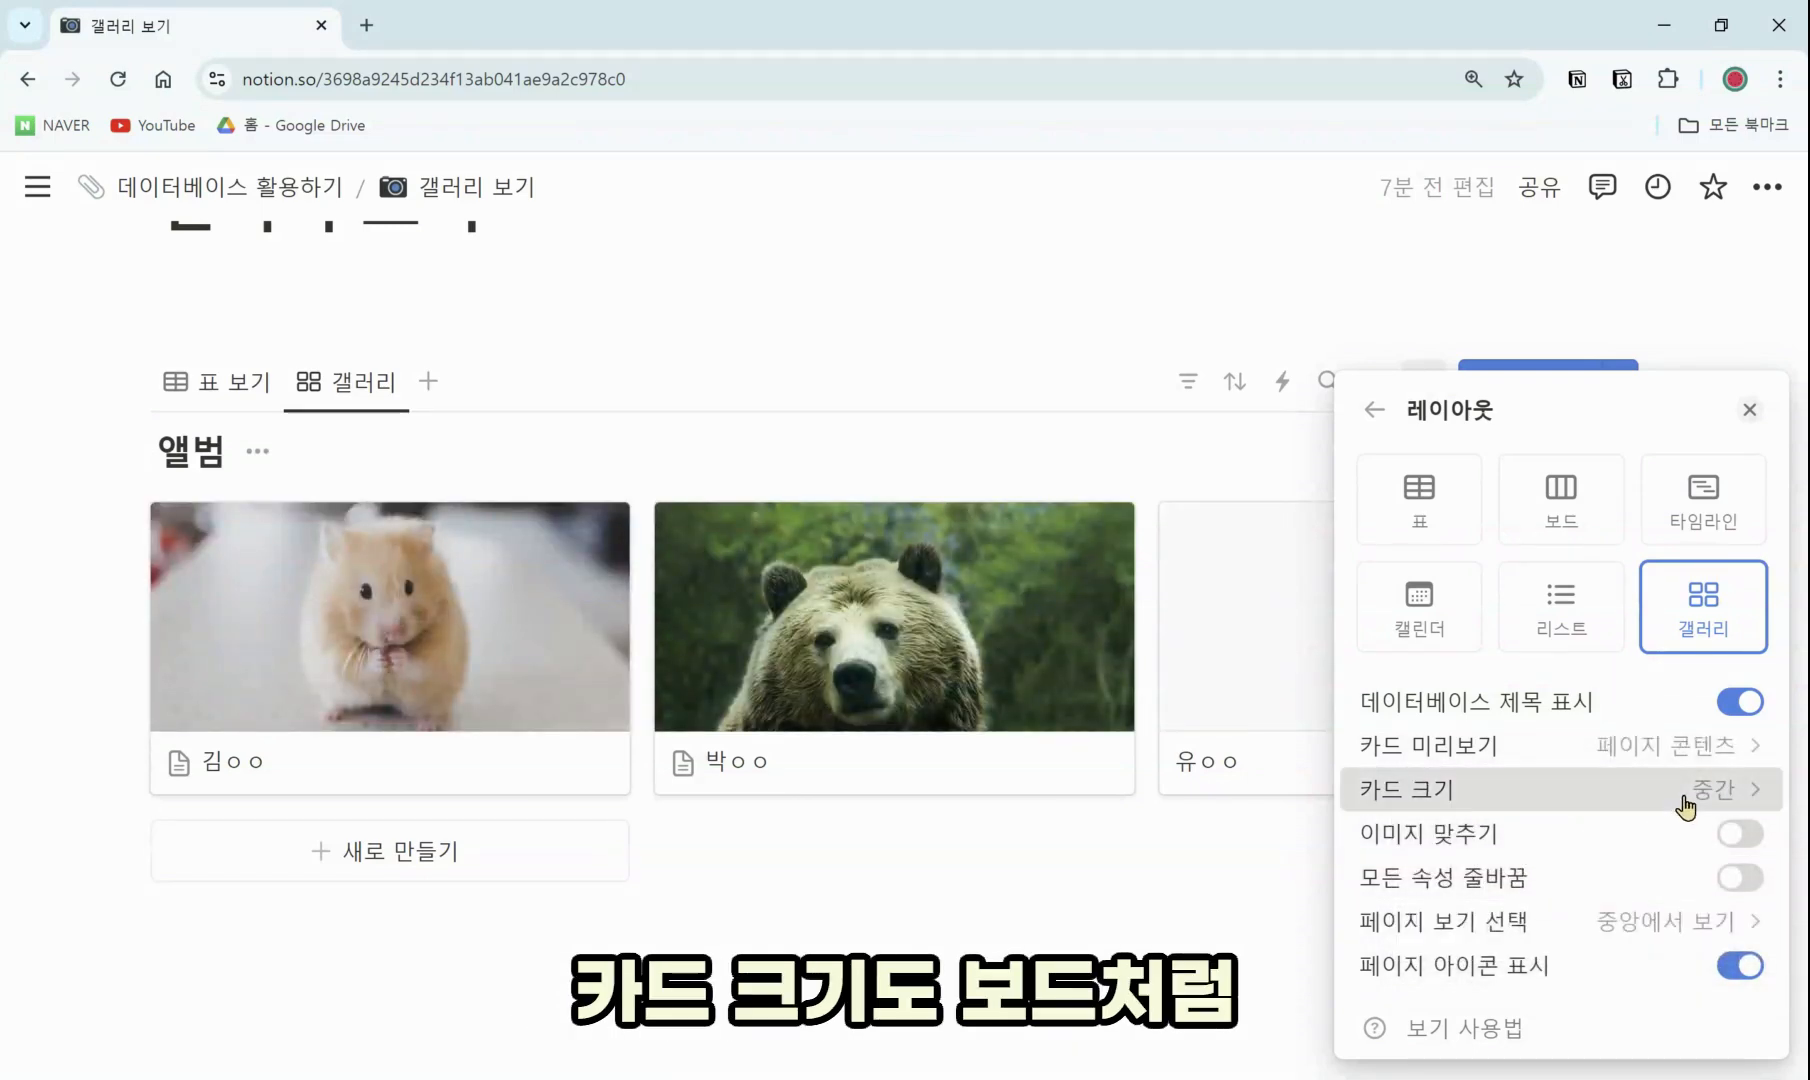
click(1540, 884)
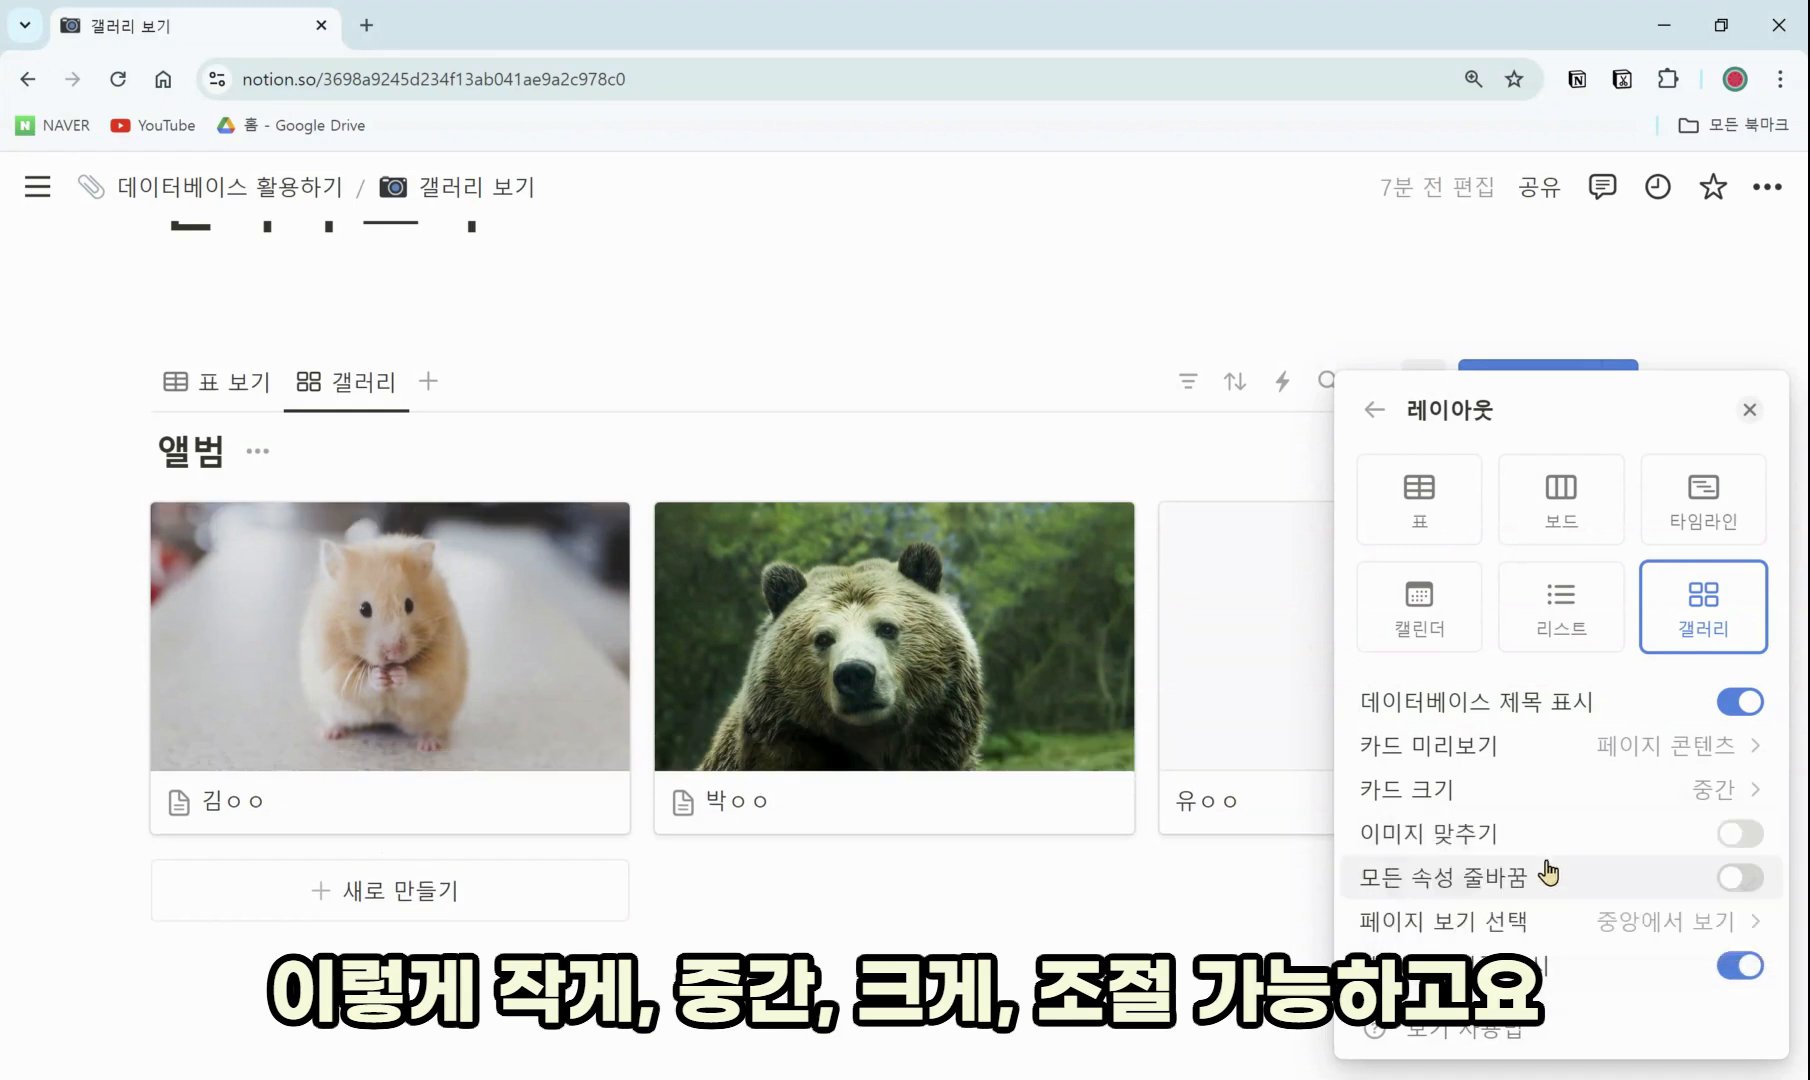
click(1616, 808)
click(1558, 925)
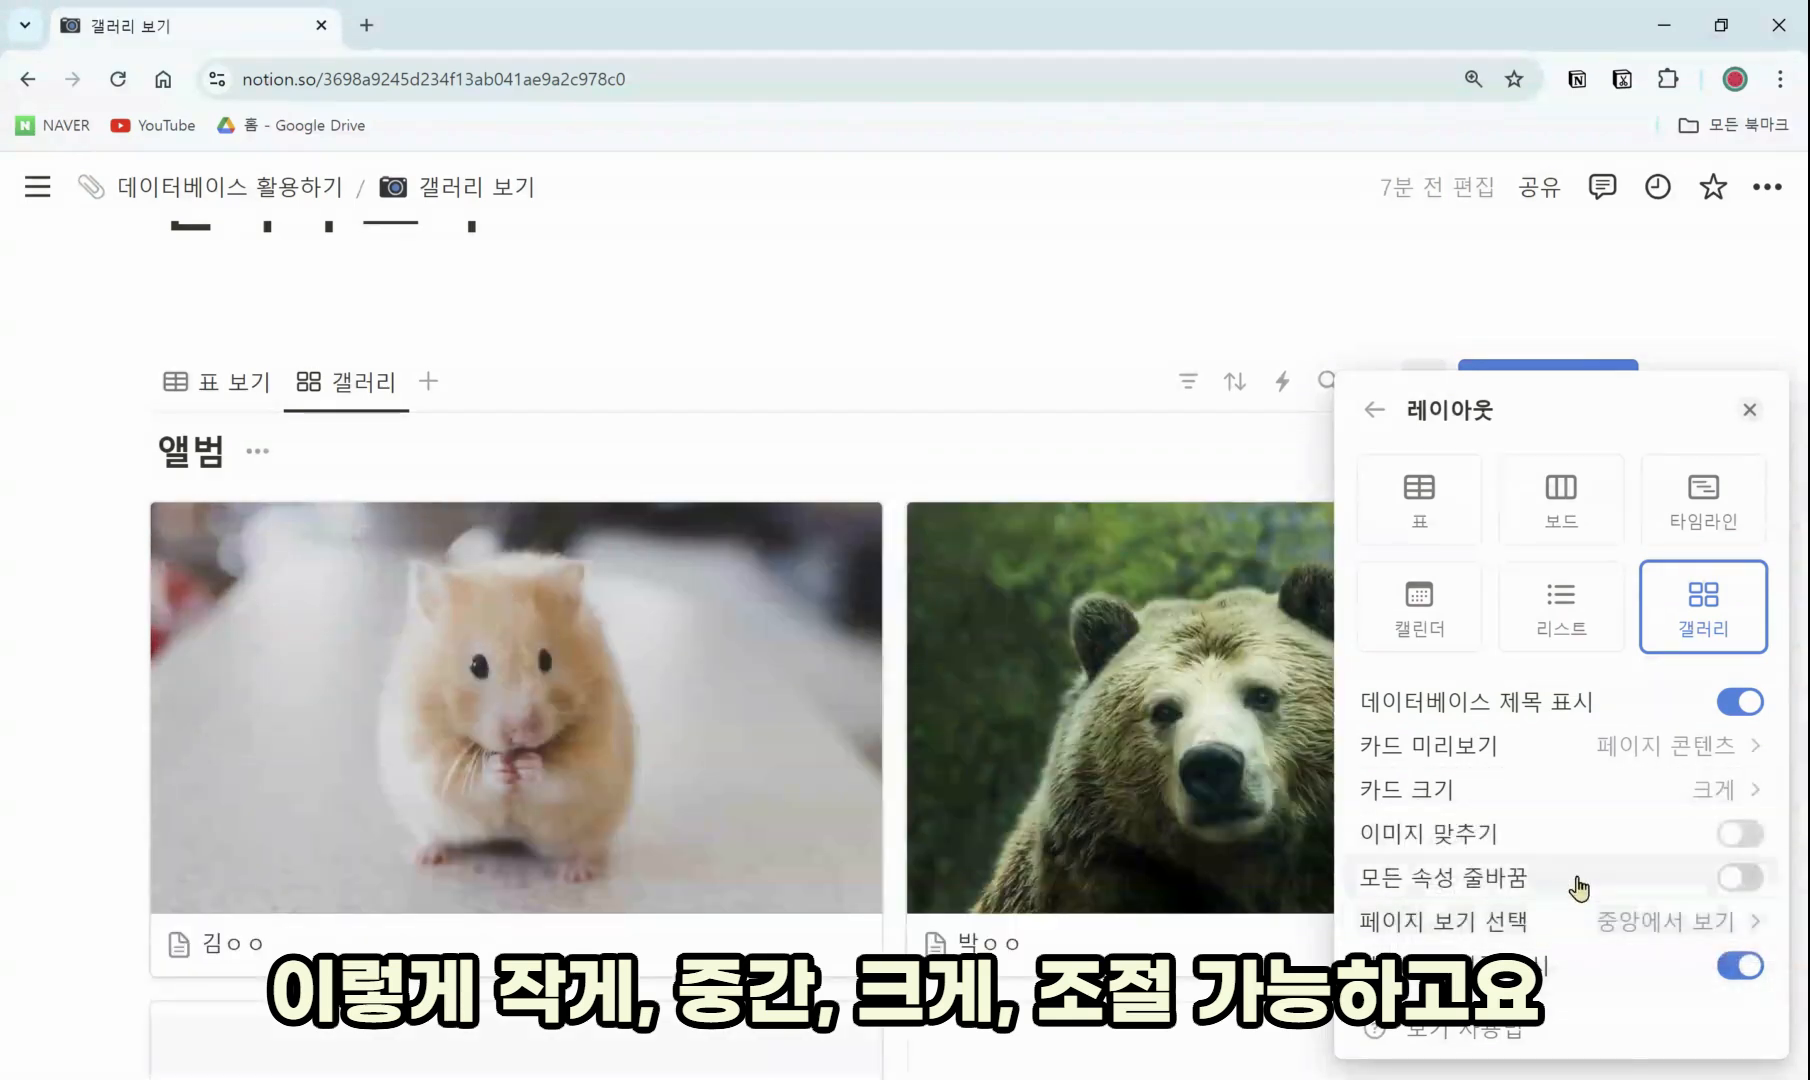
click(1614, 808)
click(1565, 842)
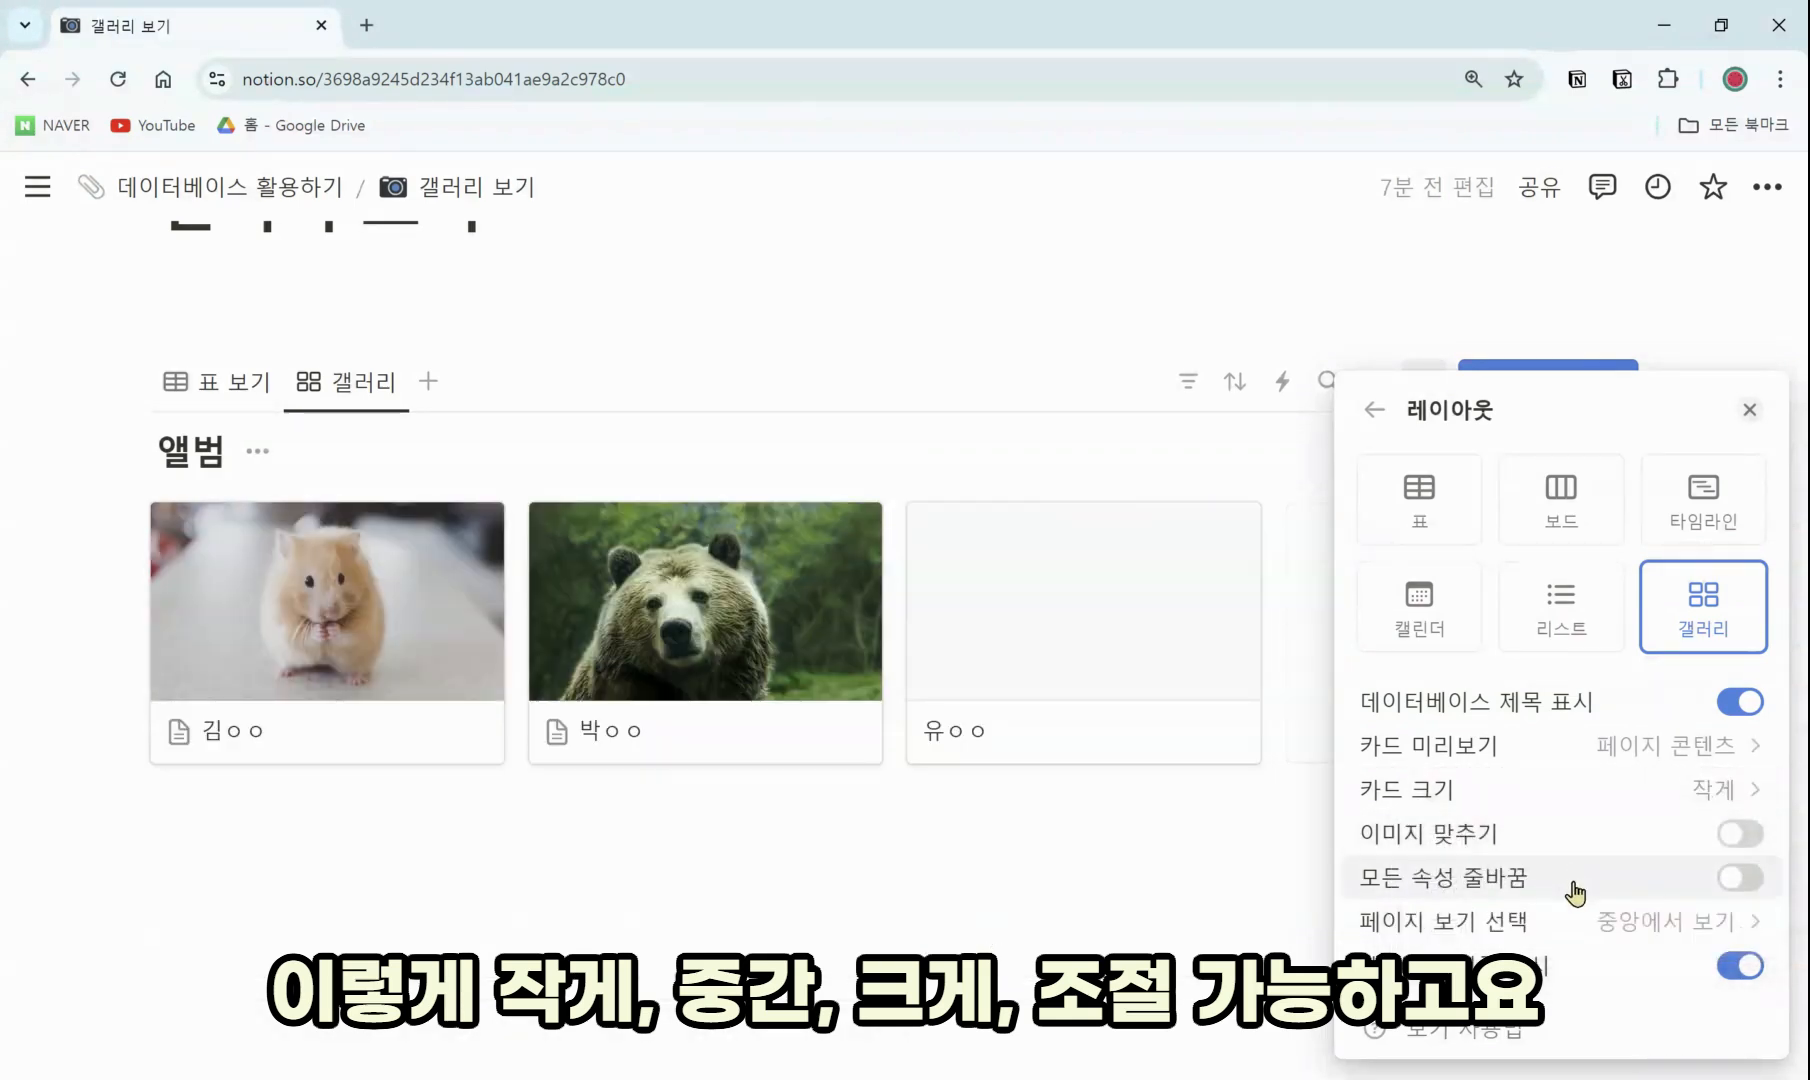
Toggle 이미지 맞추기 on and off to compare the card images, leaving it on
click(1738, 845)
click(1738, 845)
click(1738, 845)
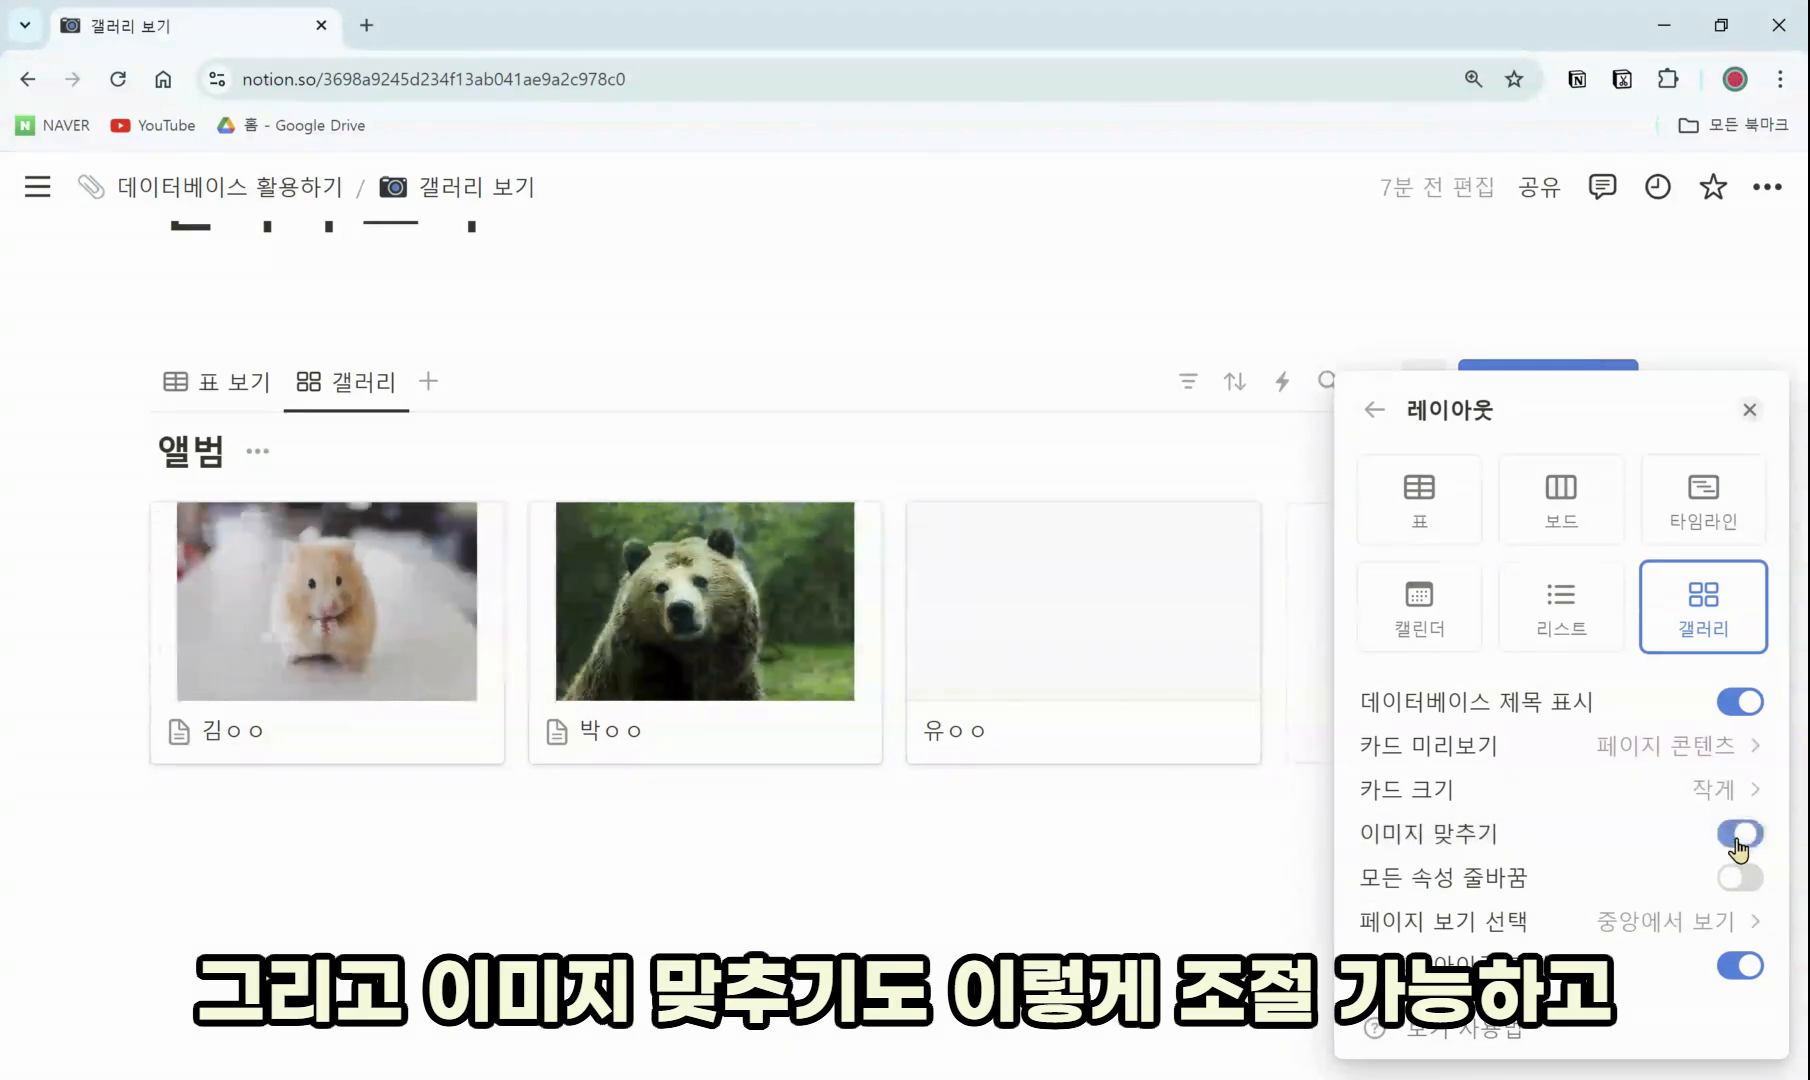
click(1738, 845)
click(1738, 845)
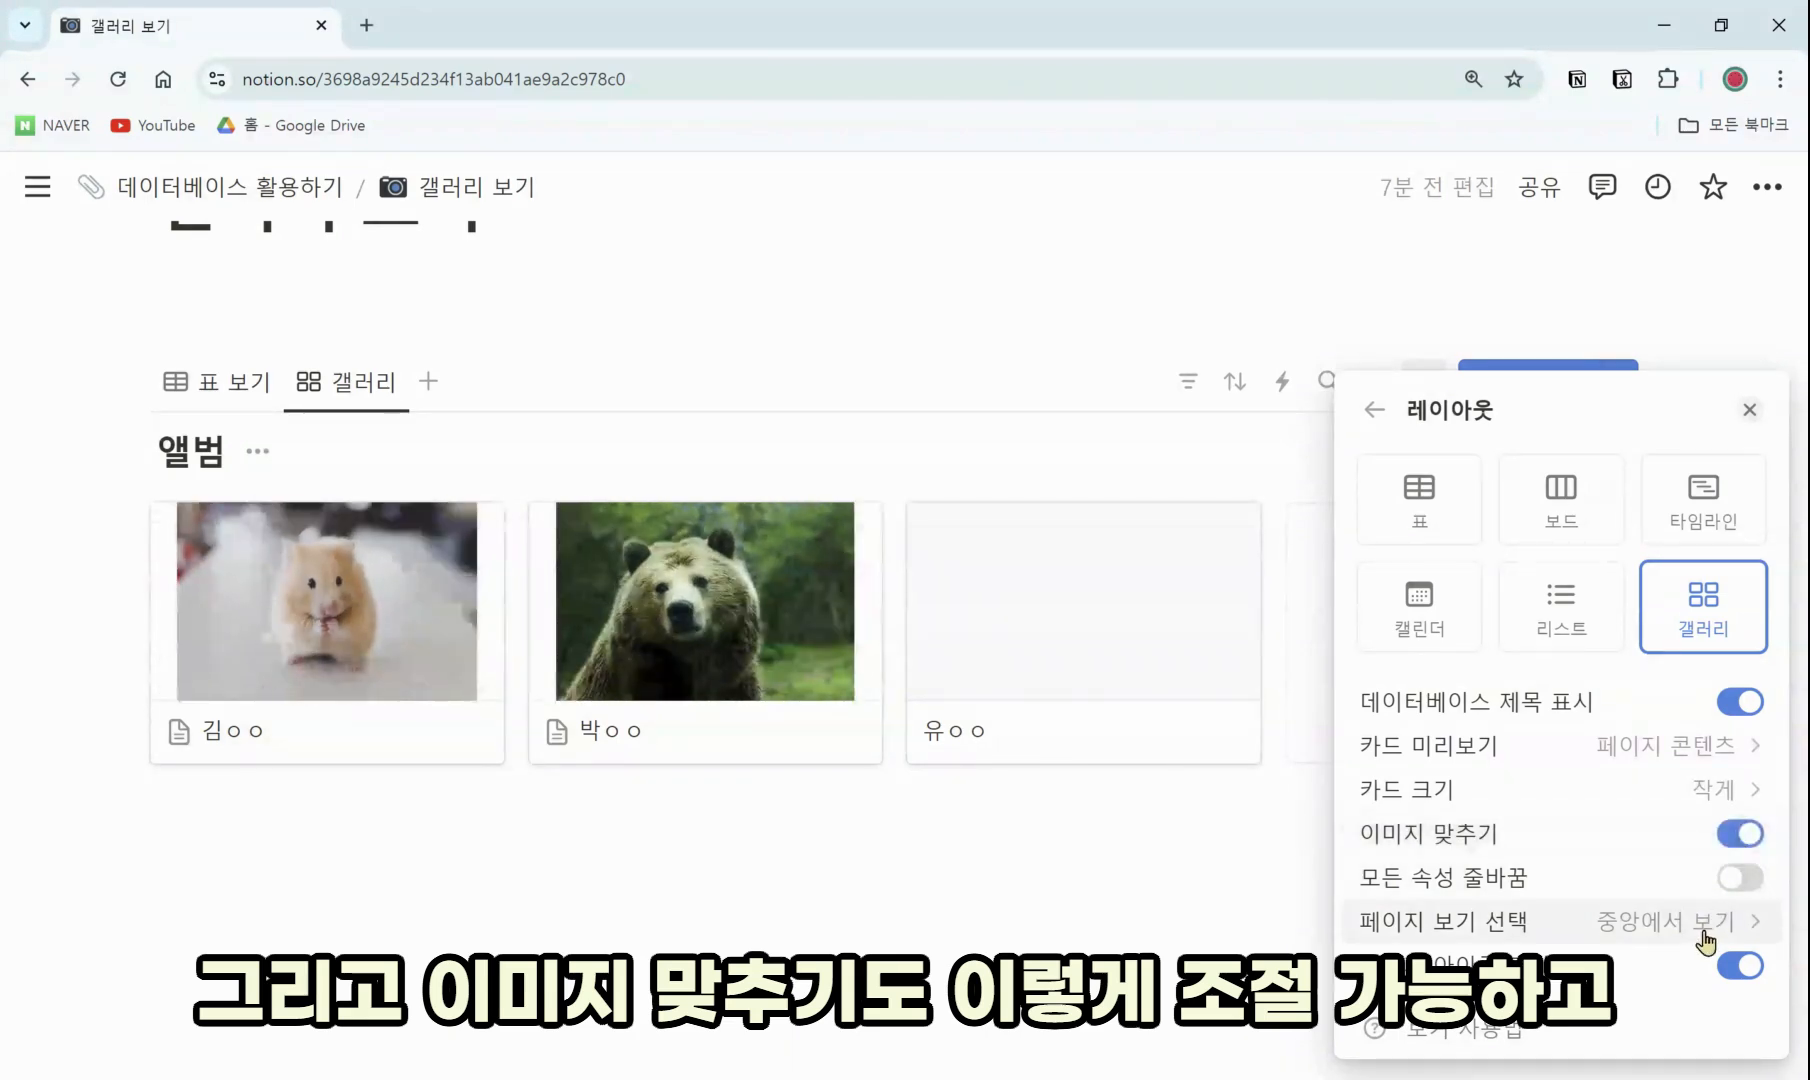
Toggle 모든 속성 줄바꿈 for the 앨범 gallery, leaving it on, and close the layout settings
click(1742, 880)
click(1742, 880)
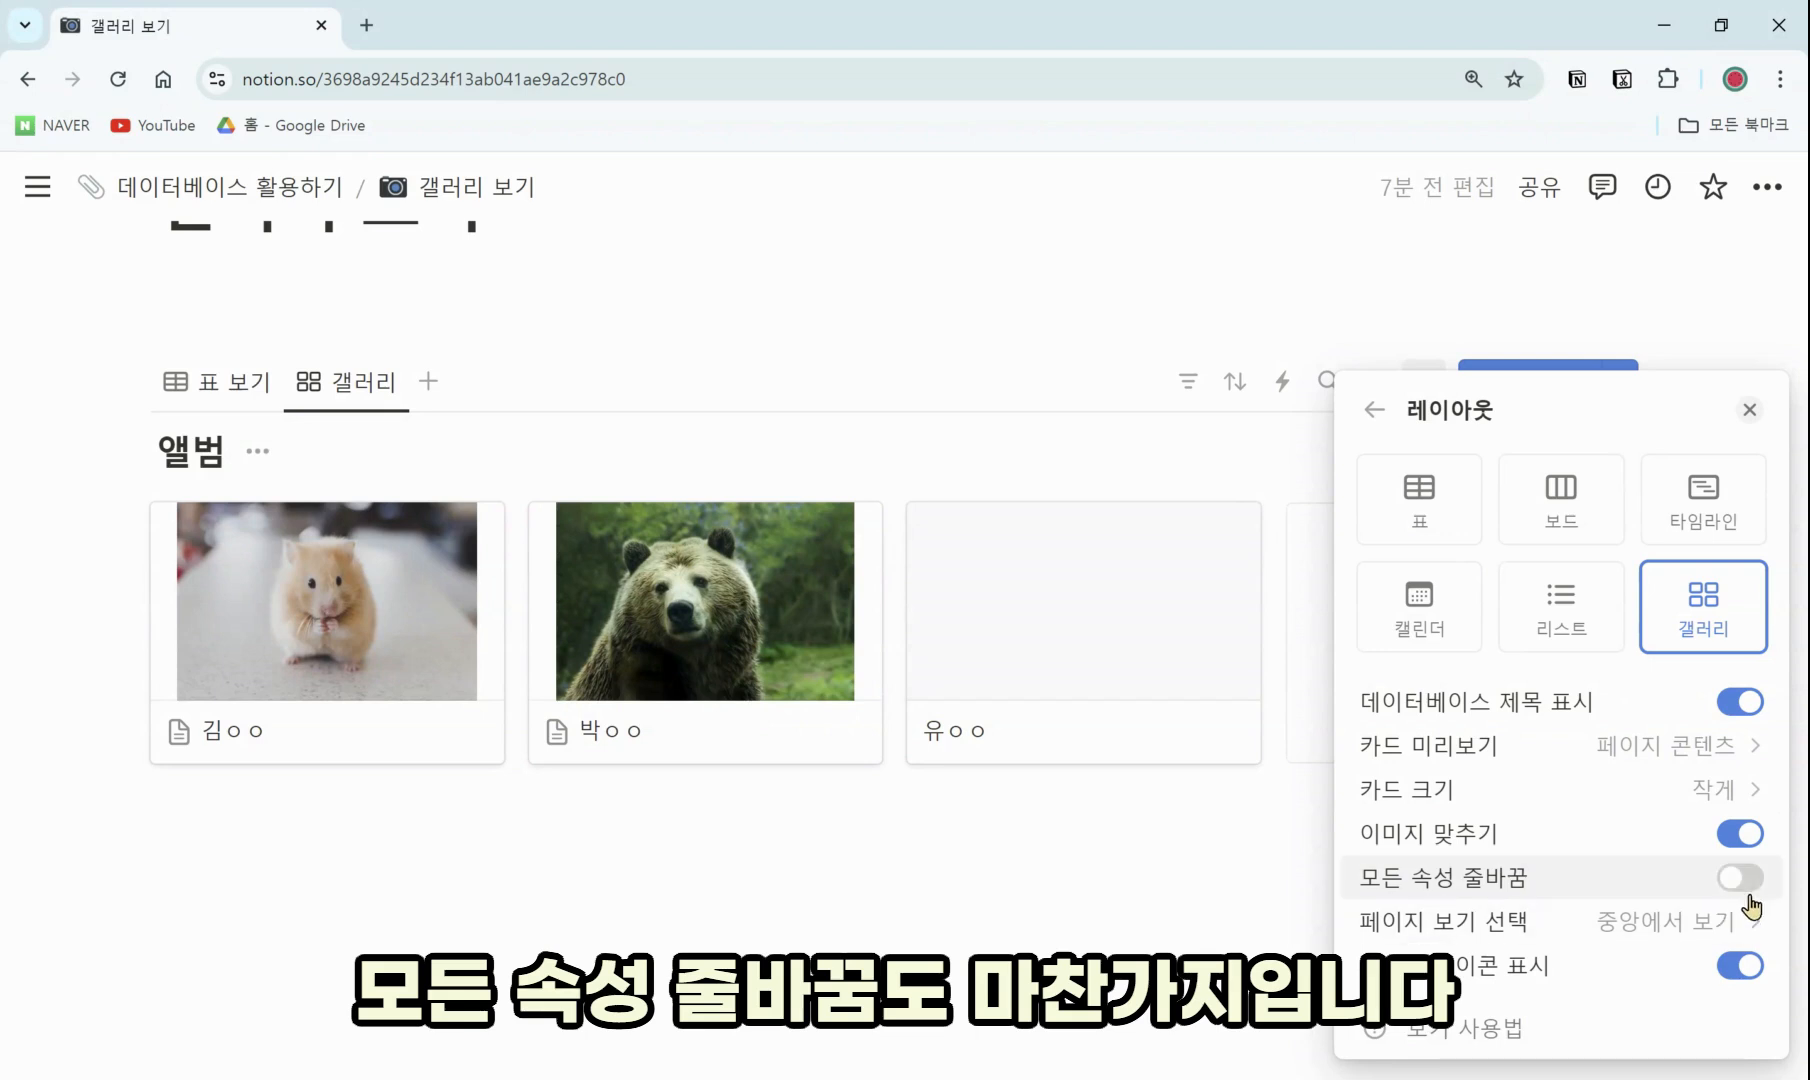
click(1742, 882)
click(1742, 882)
click(1742, 882)
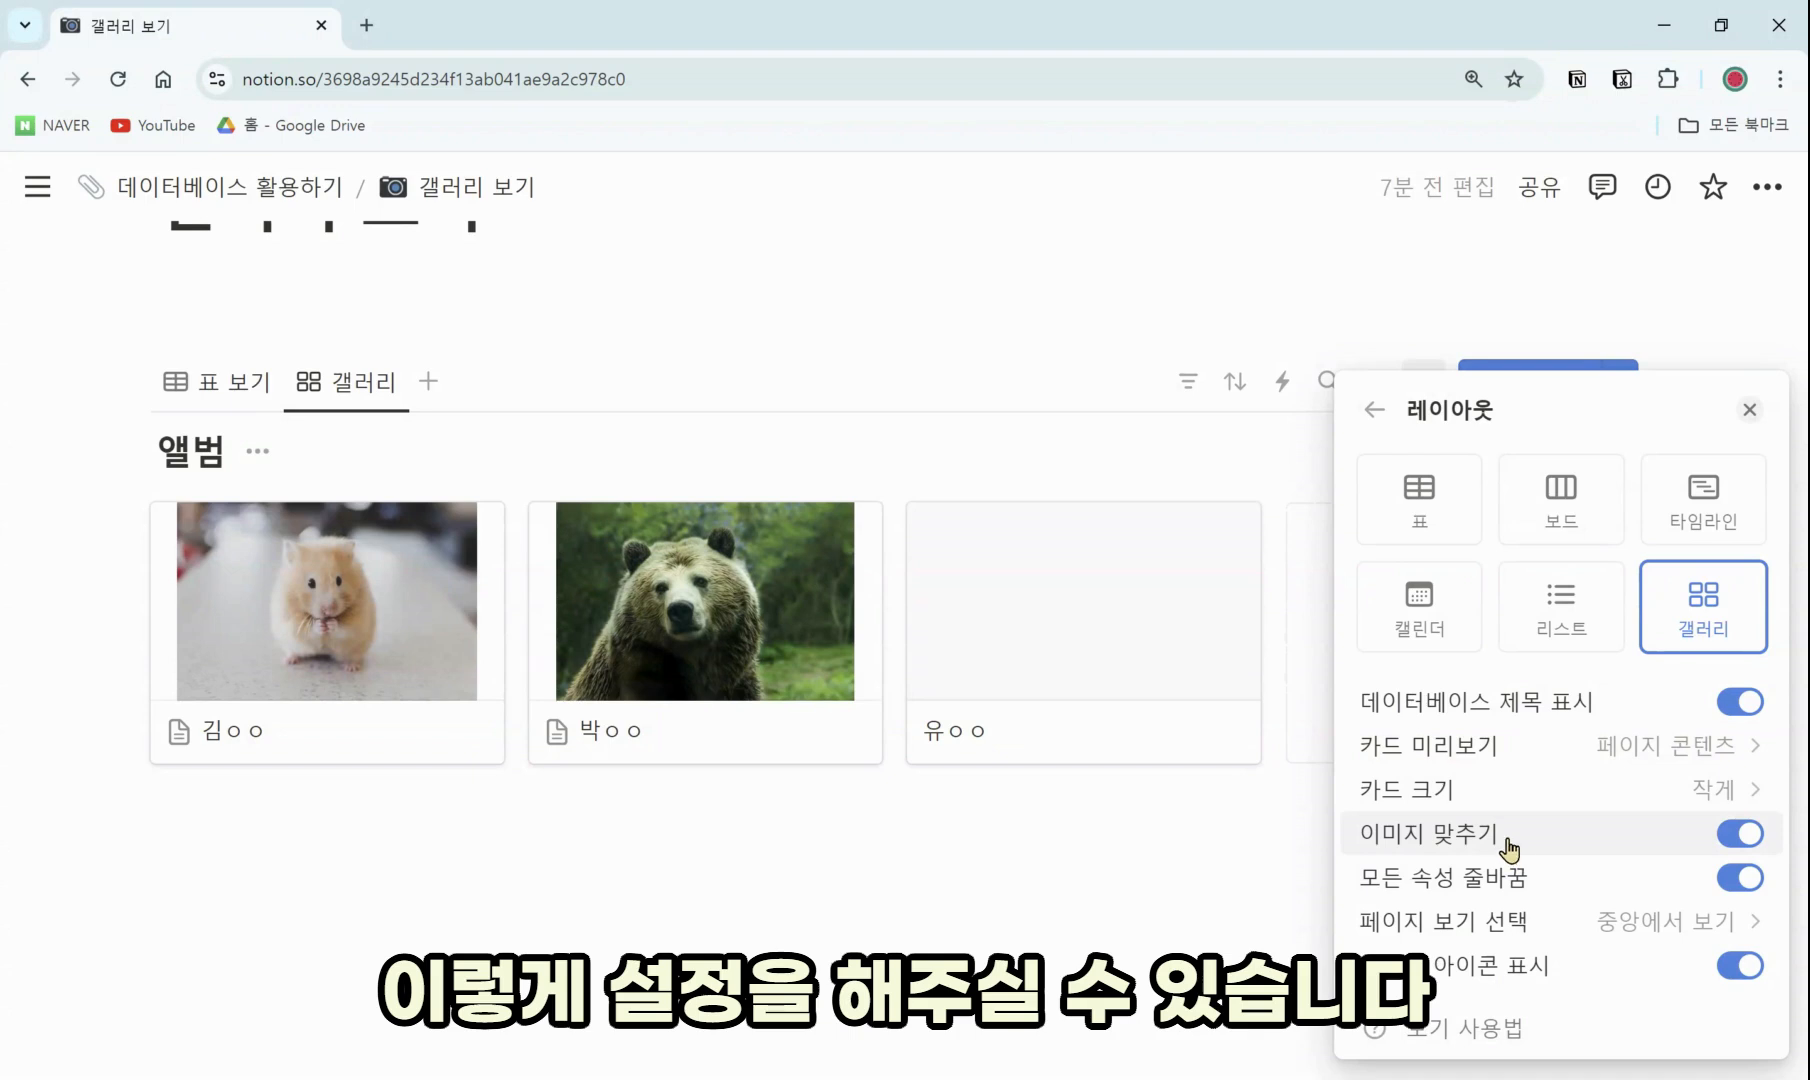
click(1238, 846)
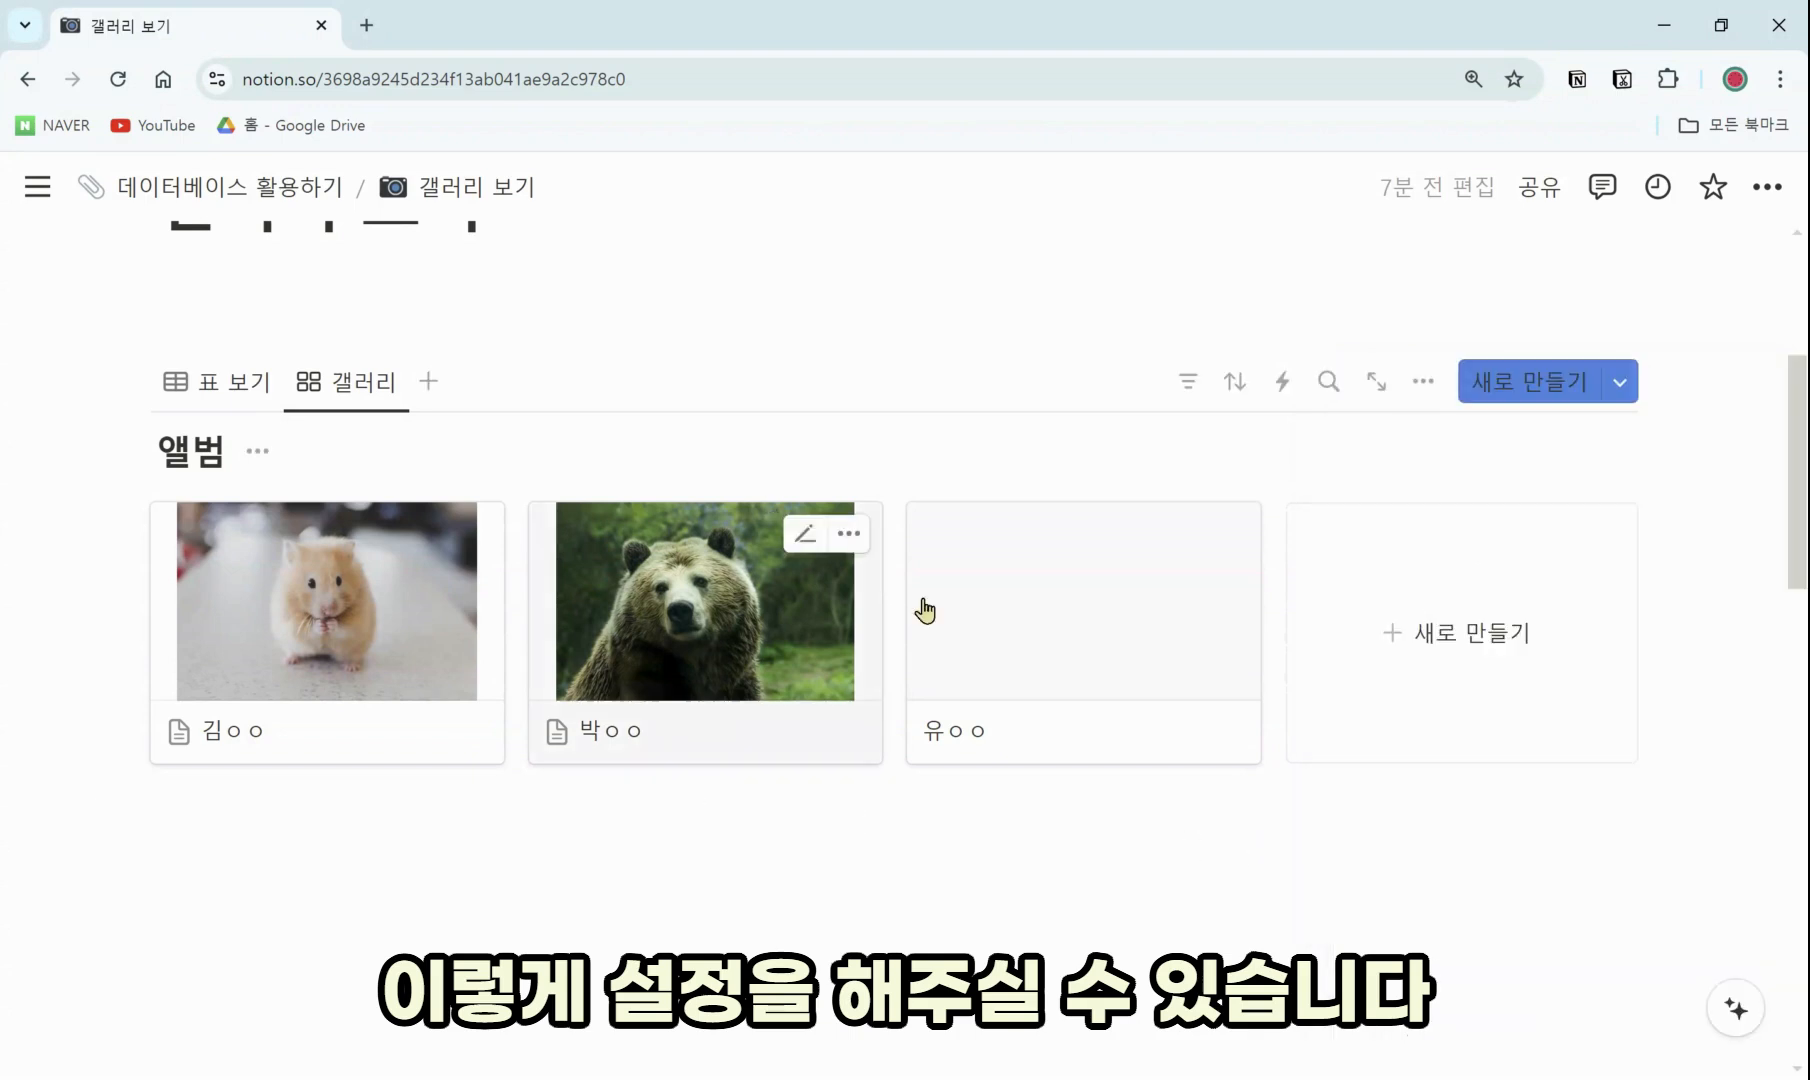
Examine the 썸네일(커버) gallery's layout settings and the cover of its 페이지 1 page, and close both
scroll(844, 723, down, 1)
scroll(844, 723, down, 5)
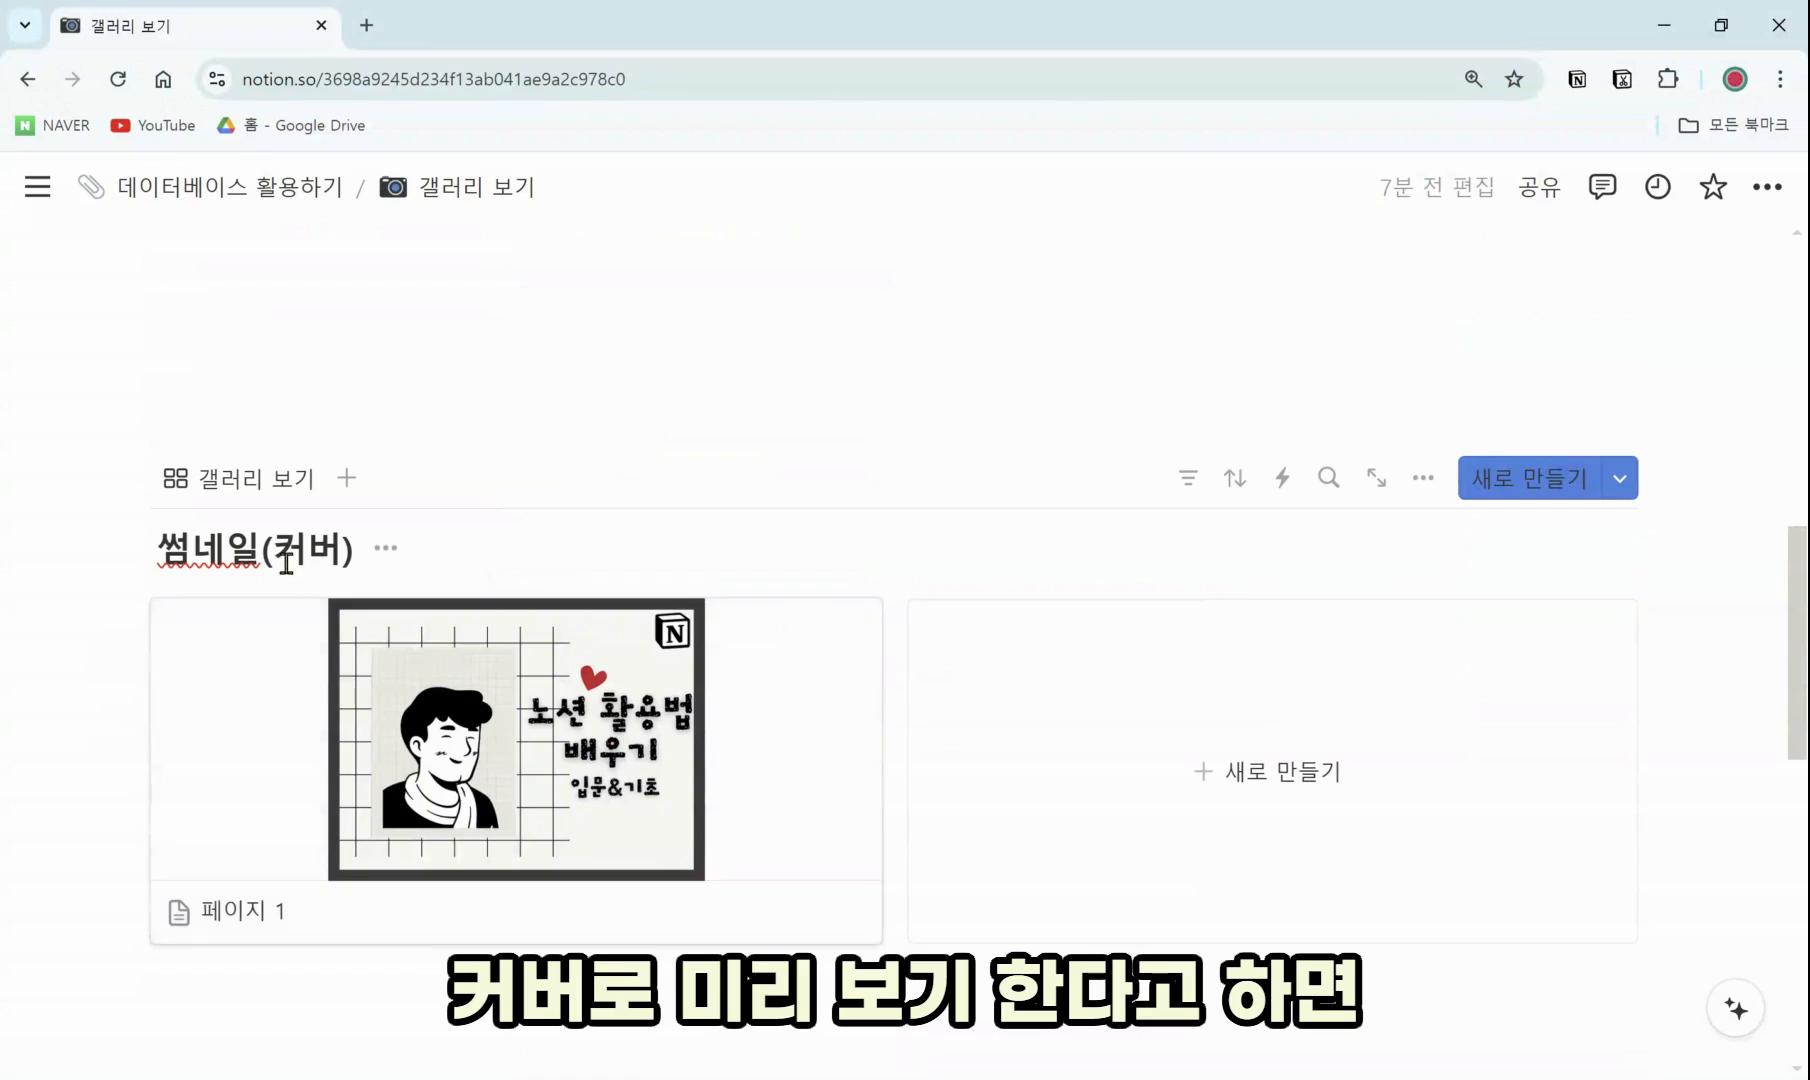
click(1423, 479)
click(1540, 498)
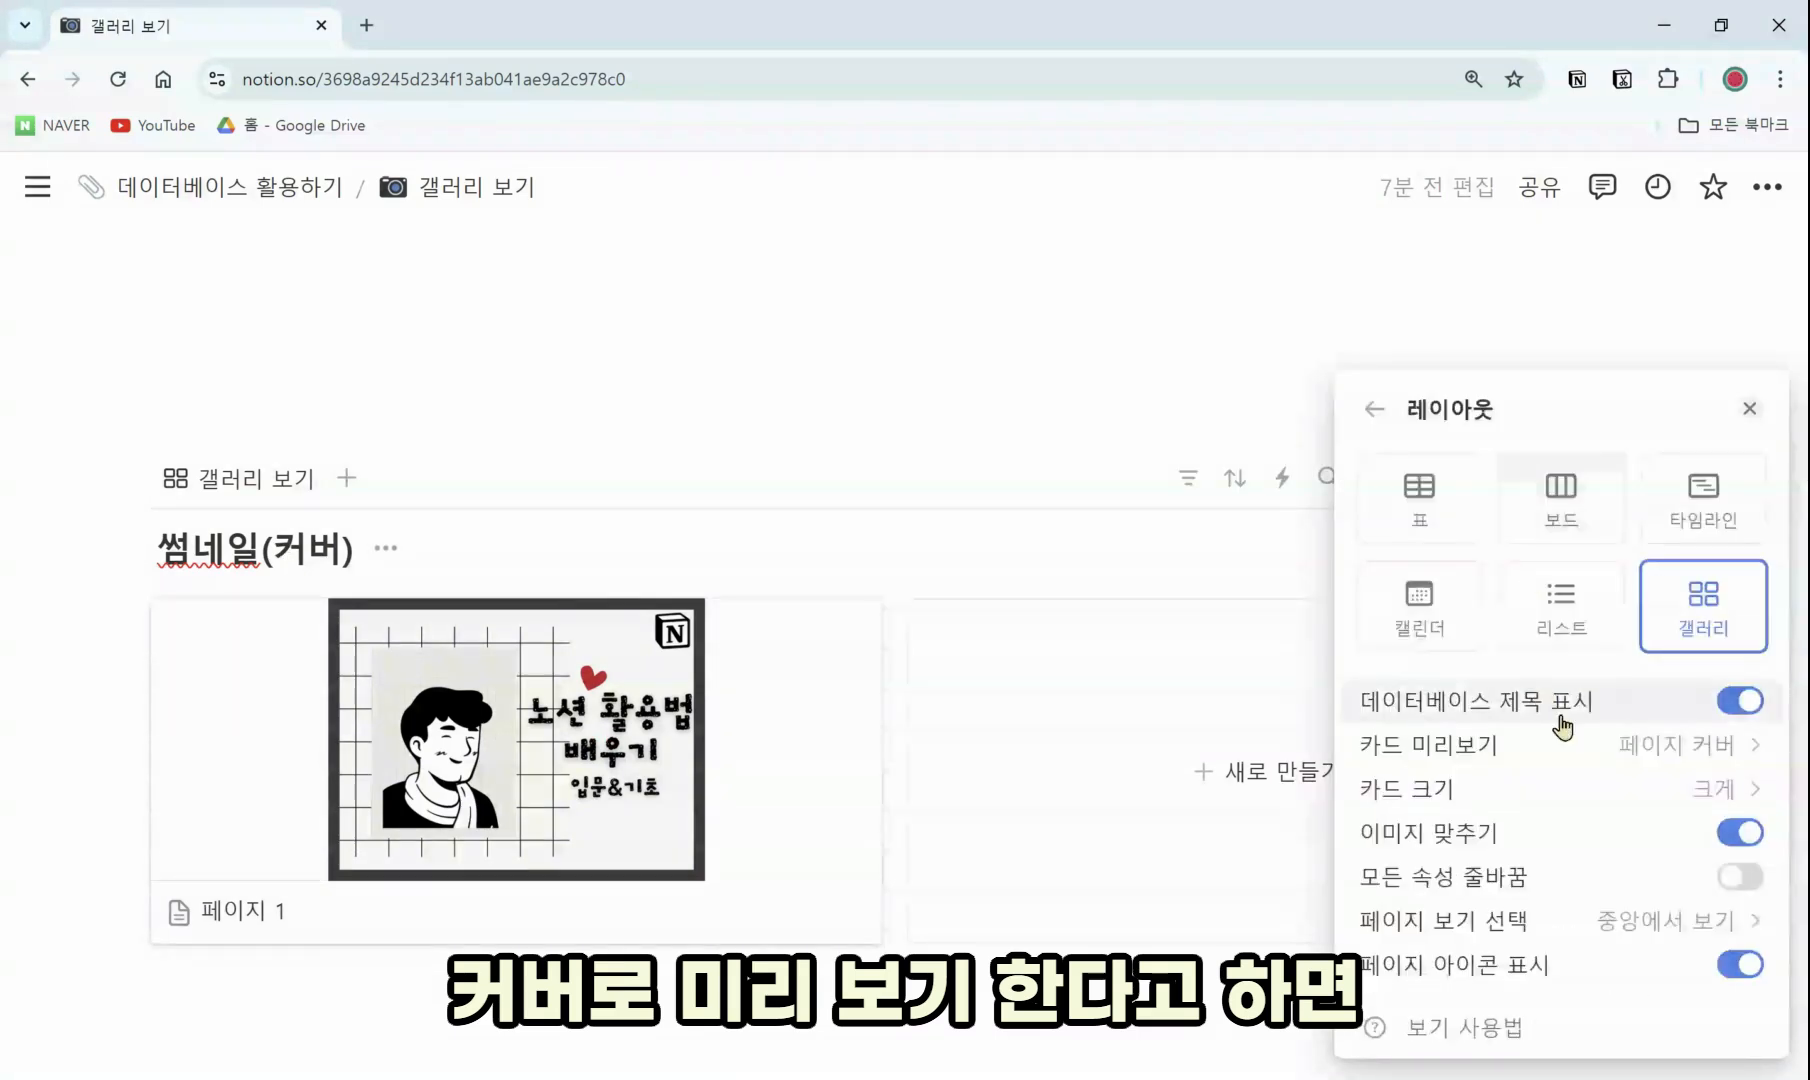
click(727, 737)
click(727, 737)
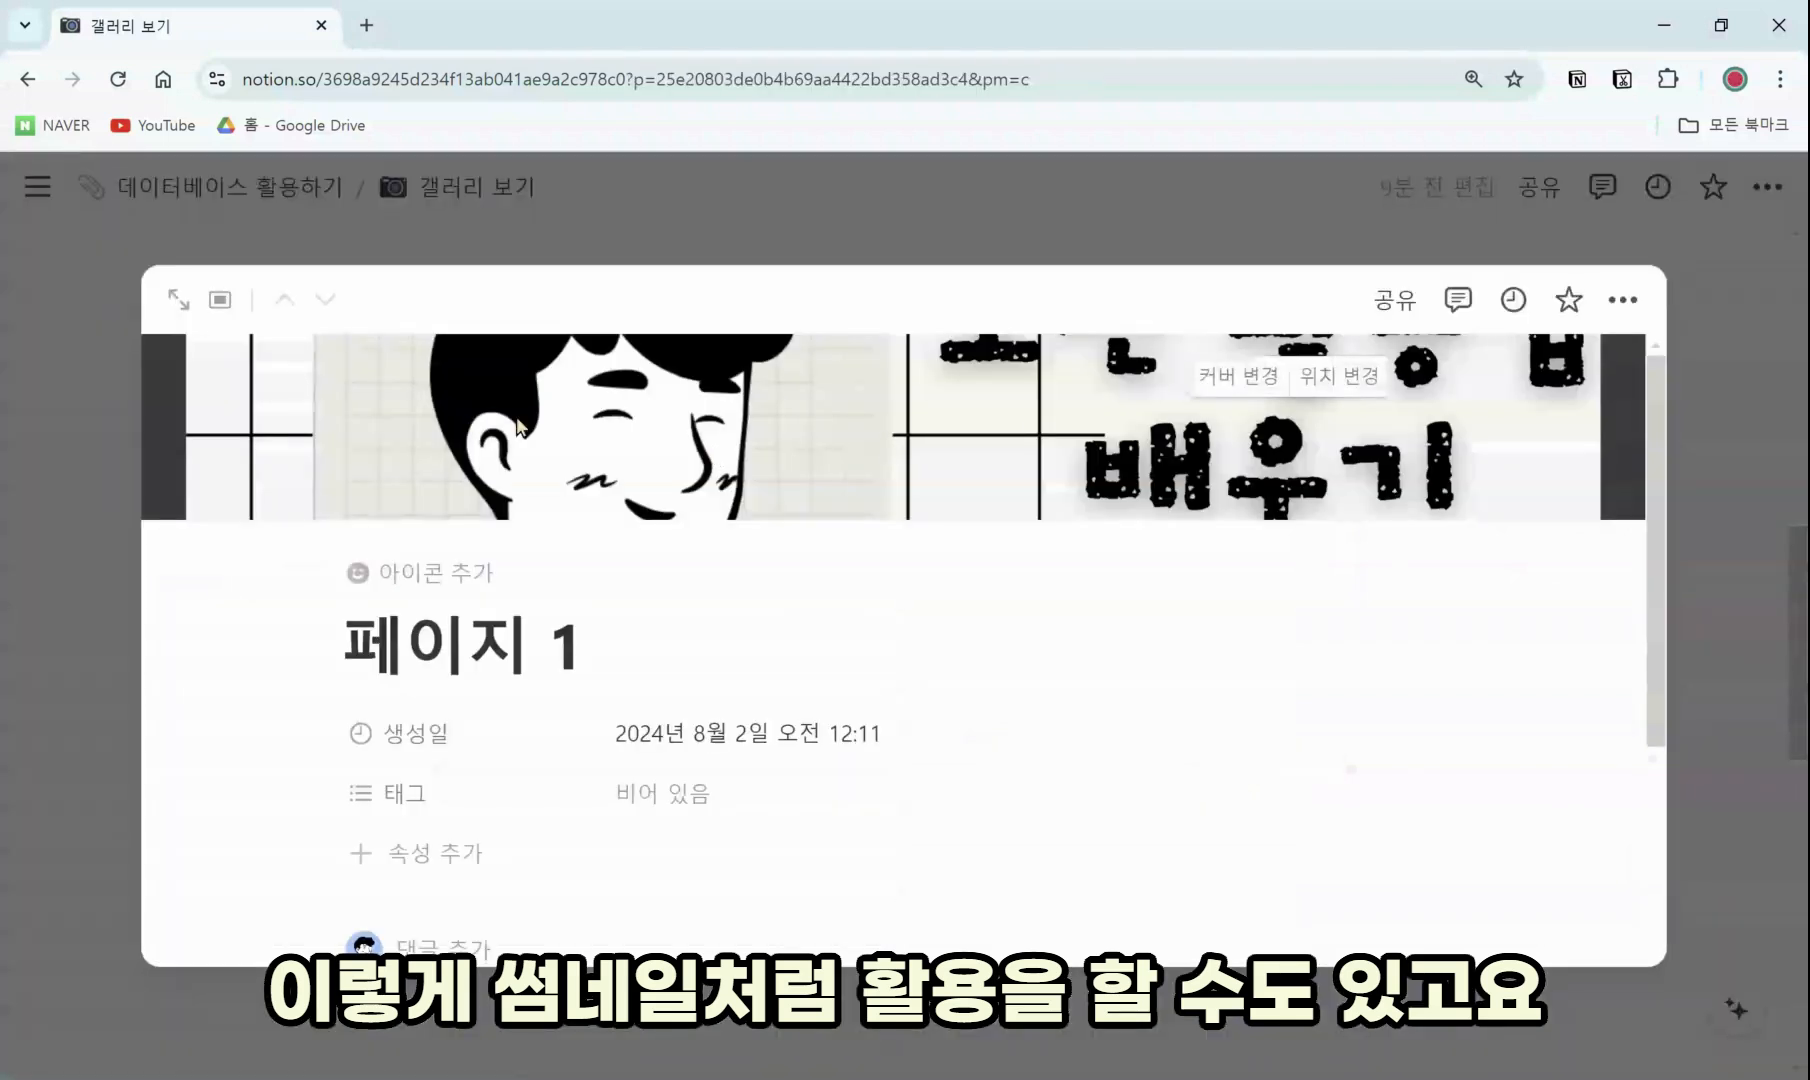
key(Escape)
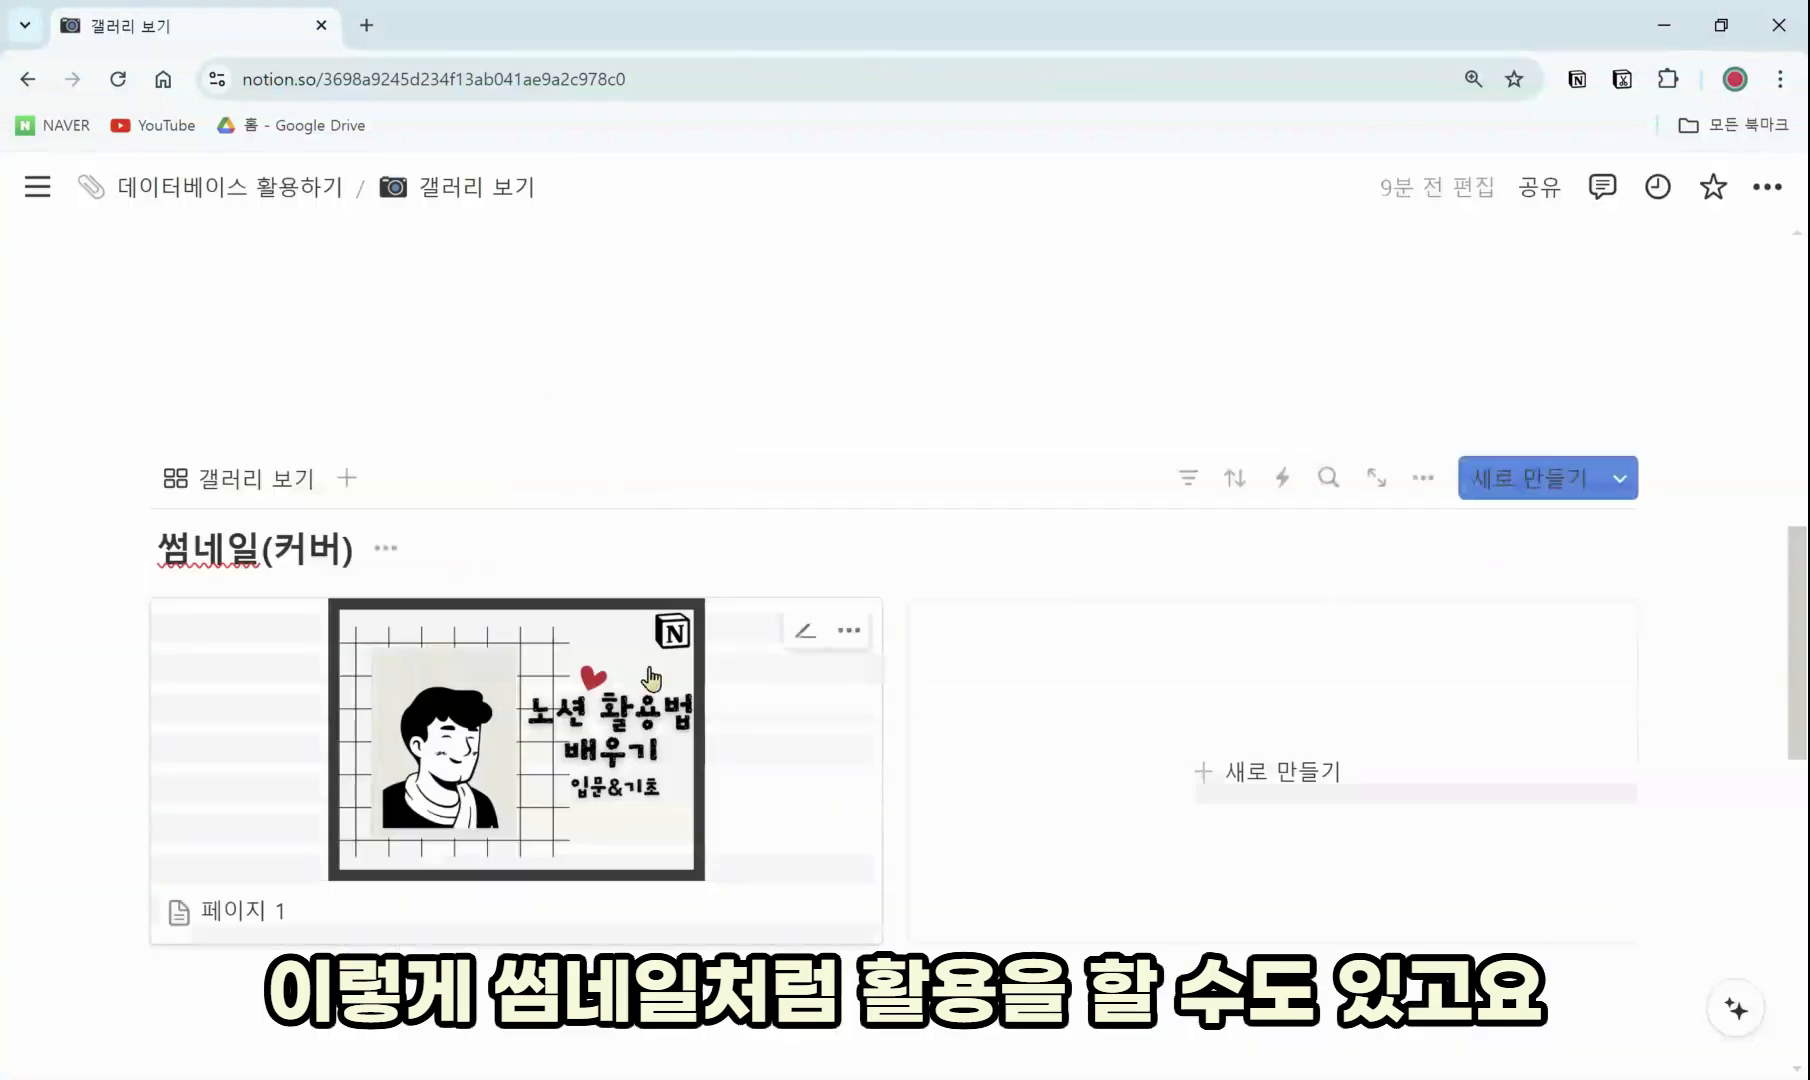
On the 1일 card of the 습관 체크(속성) gallery, check 6시 30분 기상 and uncheck 아침 먹기, 운동하기 and 책 읽기
scroll(671, 828, down, 6)
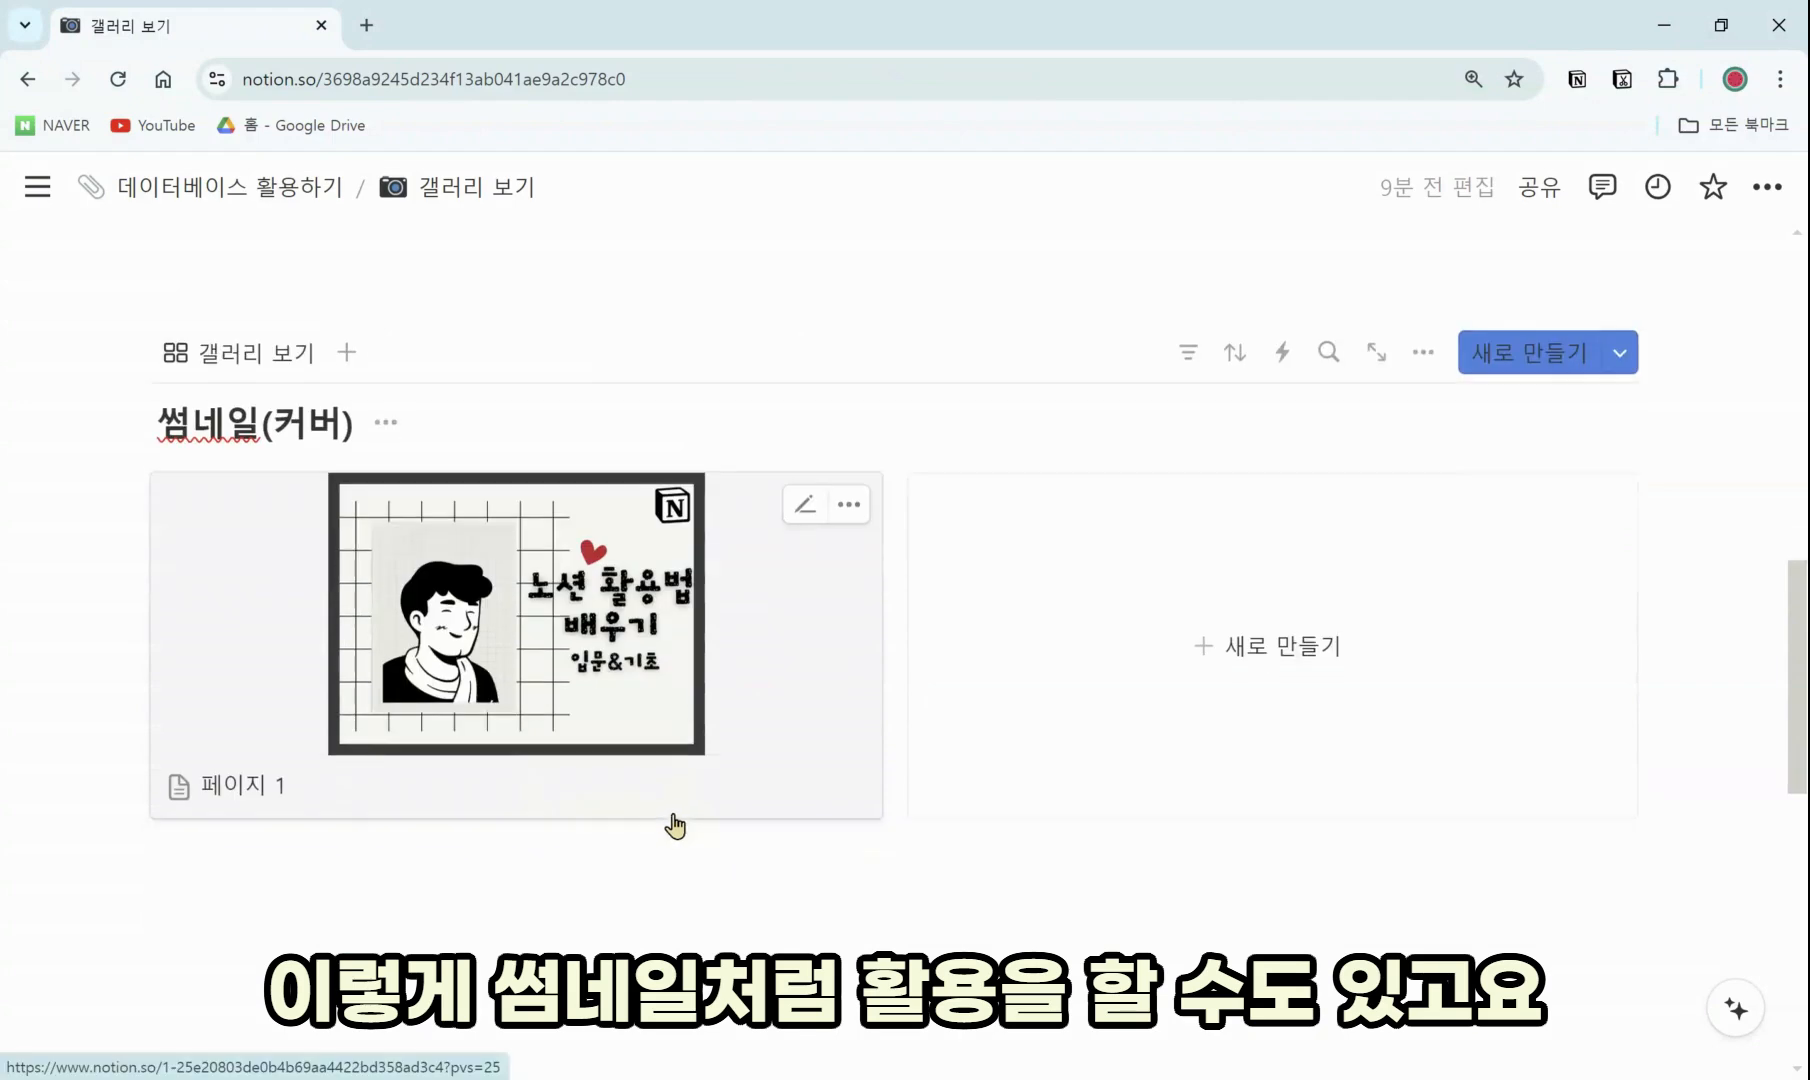
scroll(670, 764, down, 3)
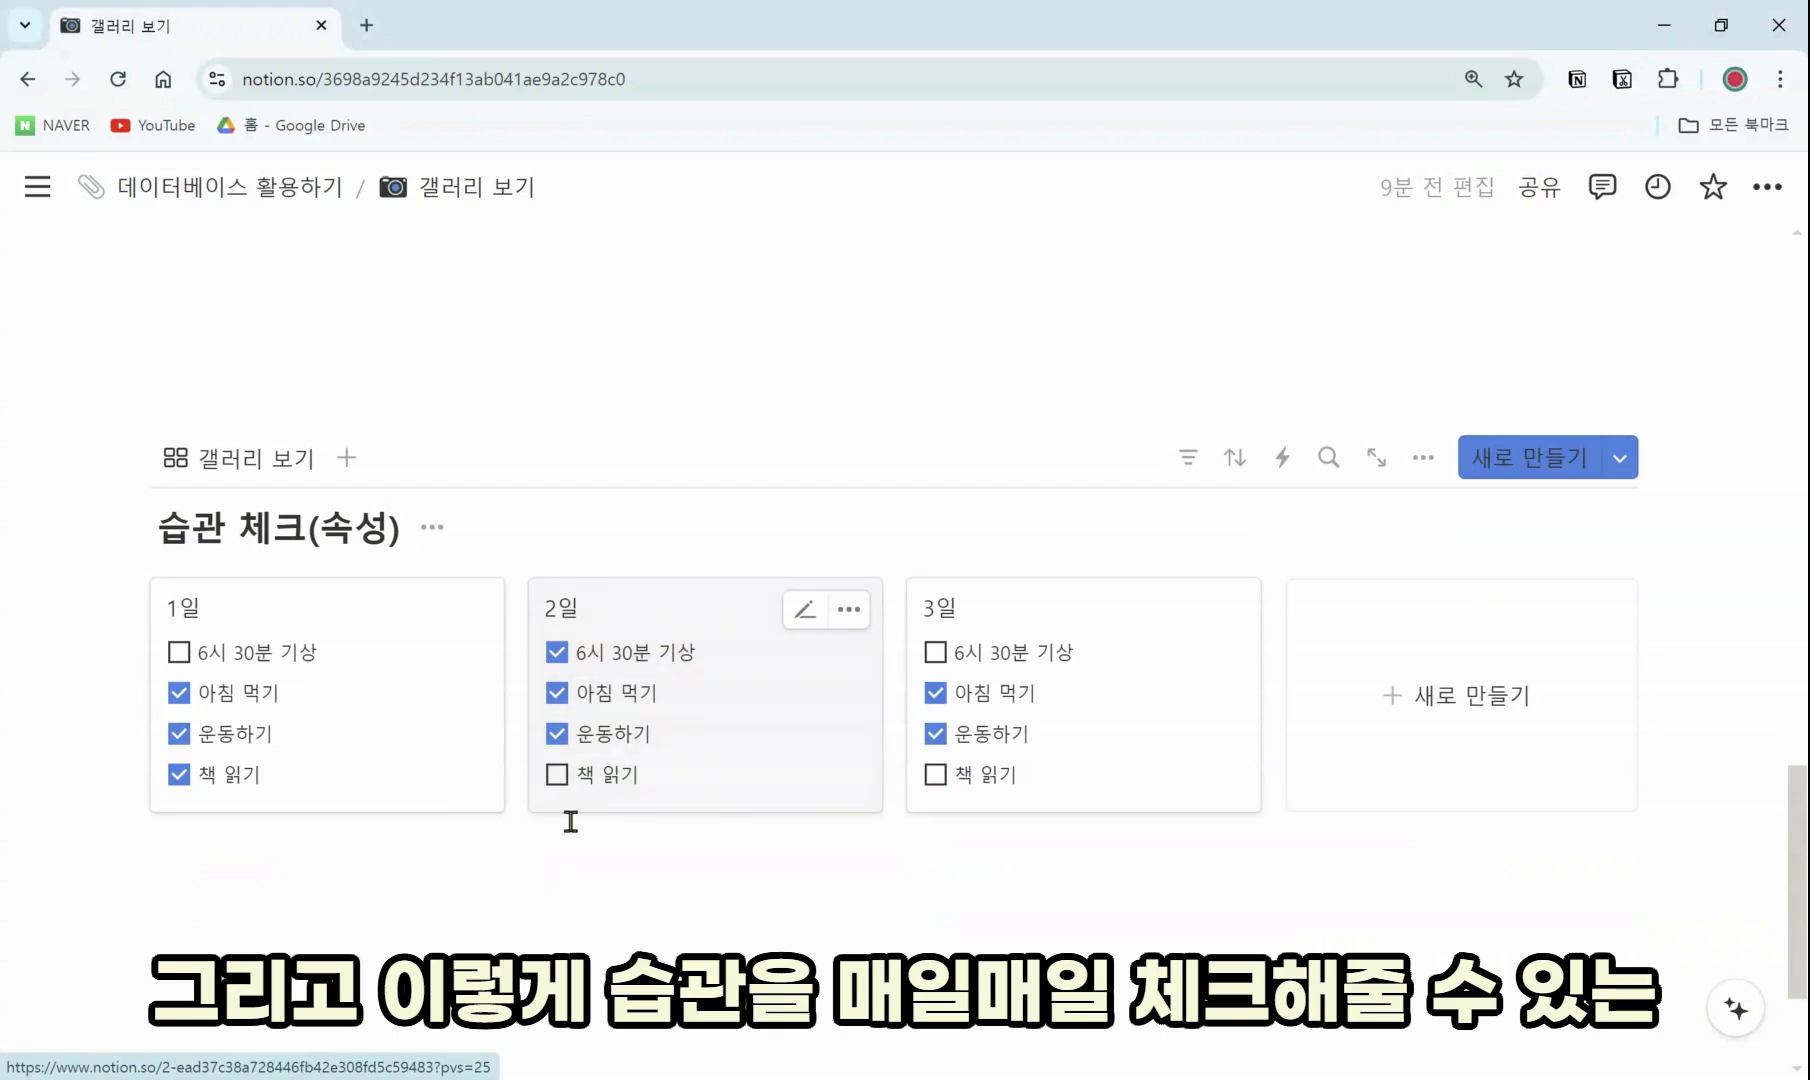
click(178, 652)
click(178, 692)
click(178, 733)
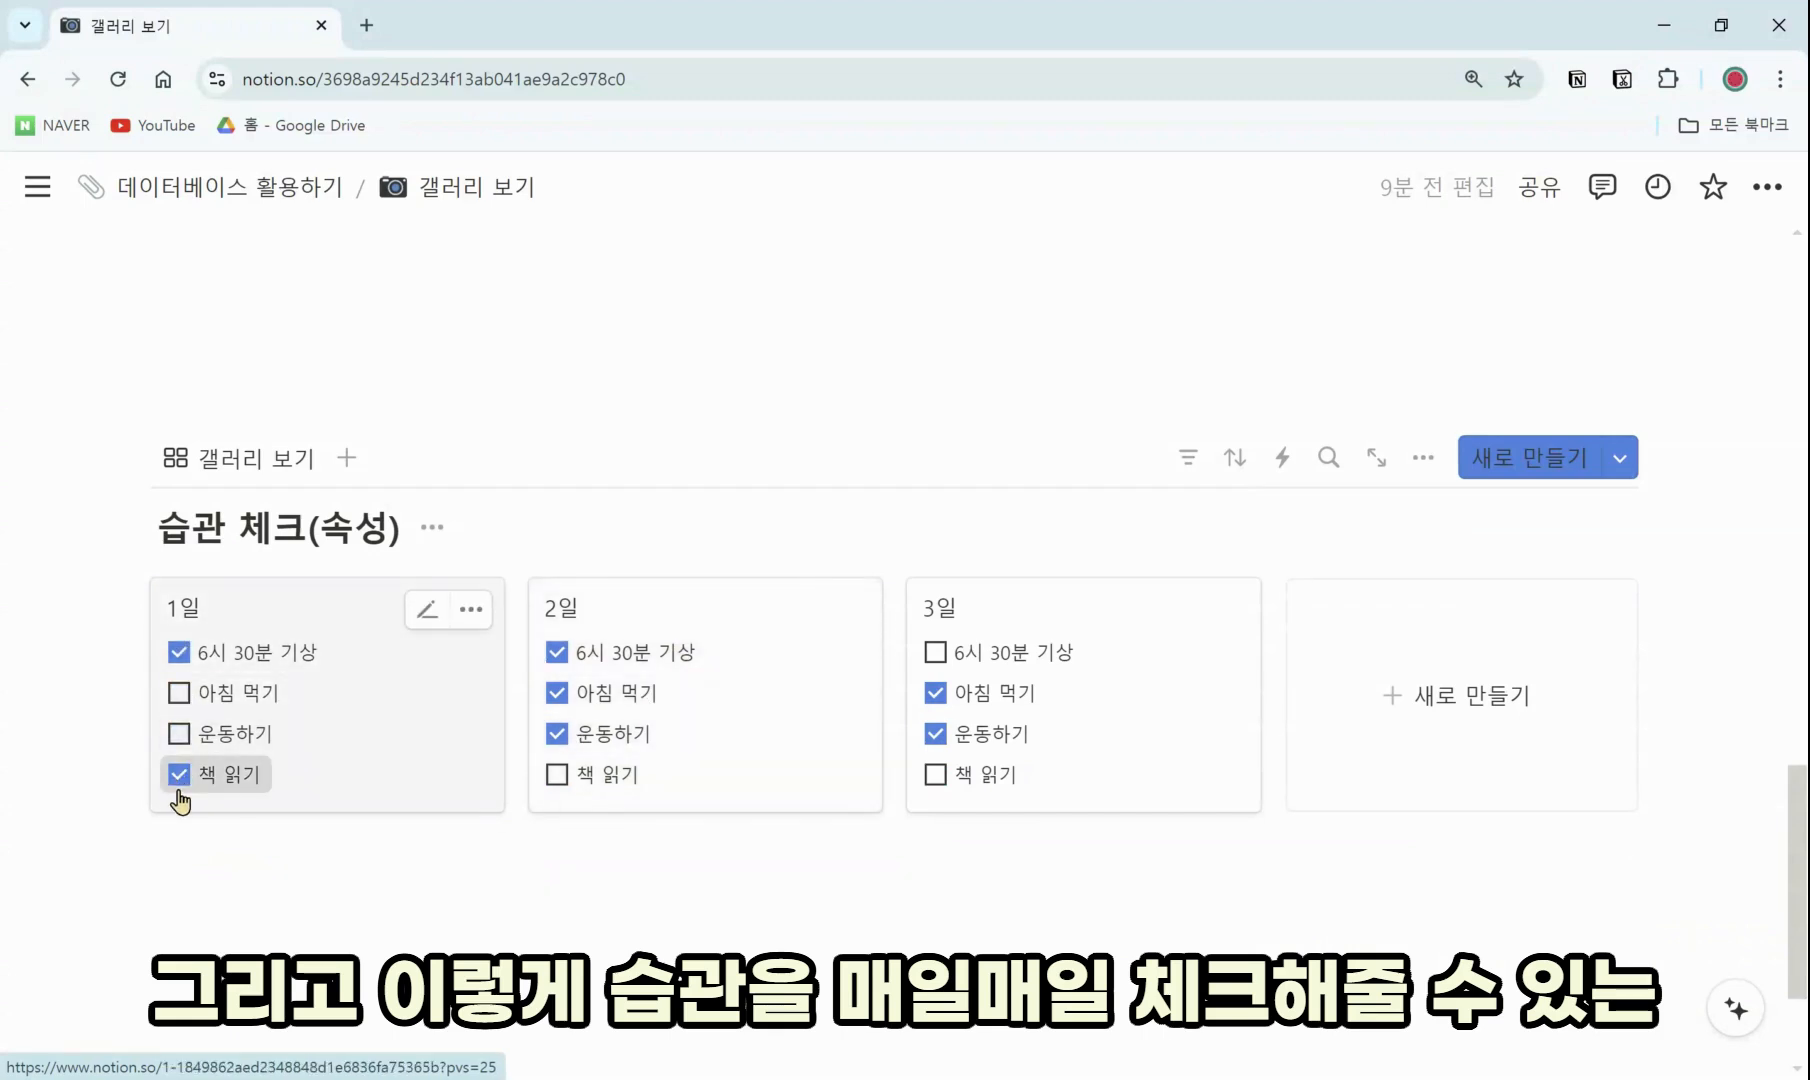
click(178, 774)
Uncheck 아침 먹기 and 운동하기 on the 2일 and 3일 cards, and 6시 30분 기상 on the 1일 and 2일 cards
click(556, 692)
click(556, 733)
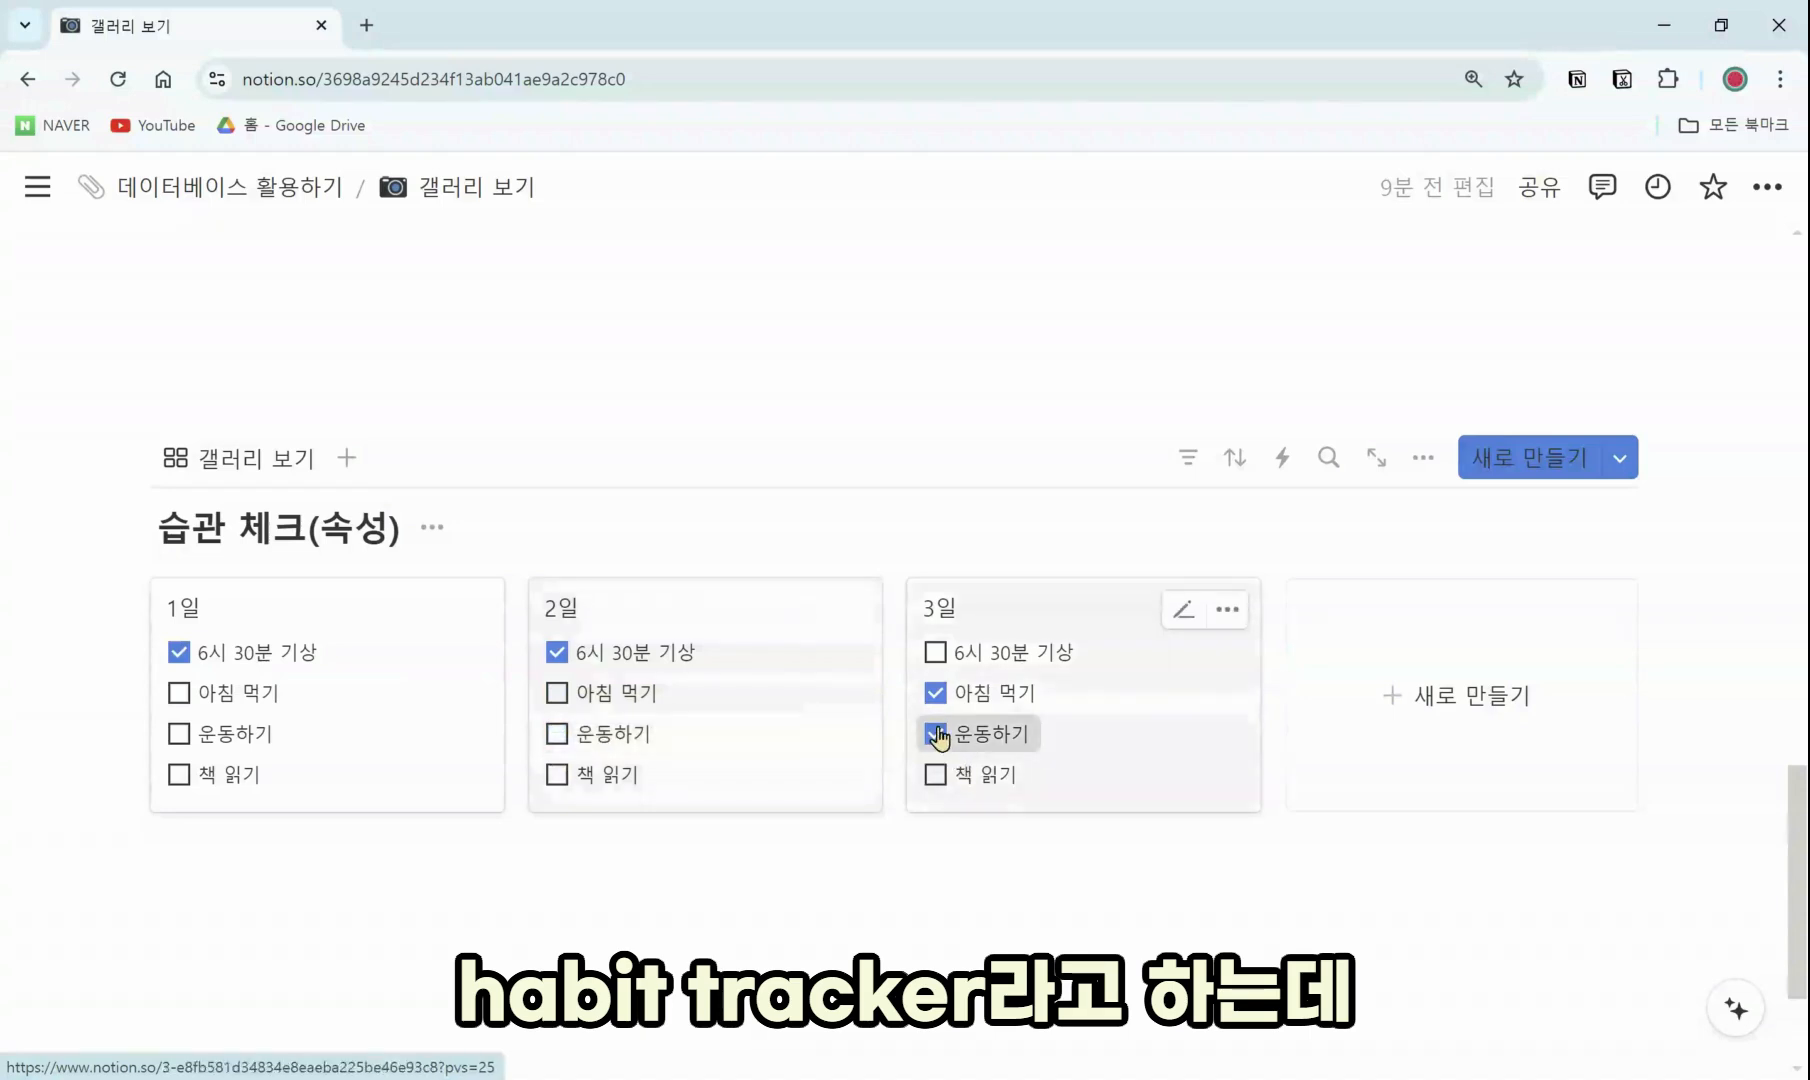
click(935, 733)
click(935, 692)
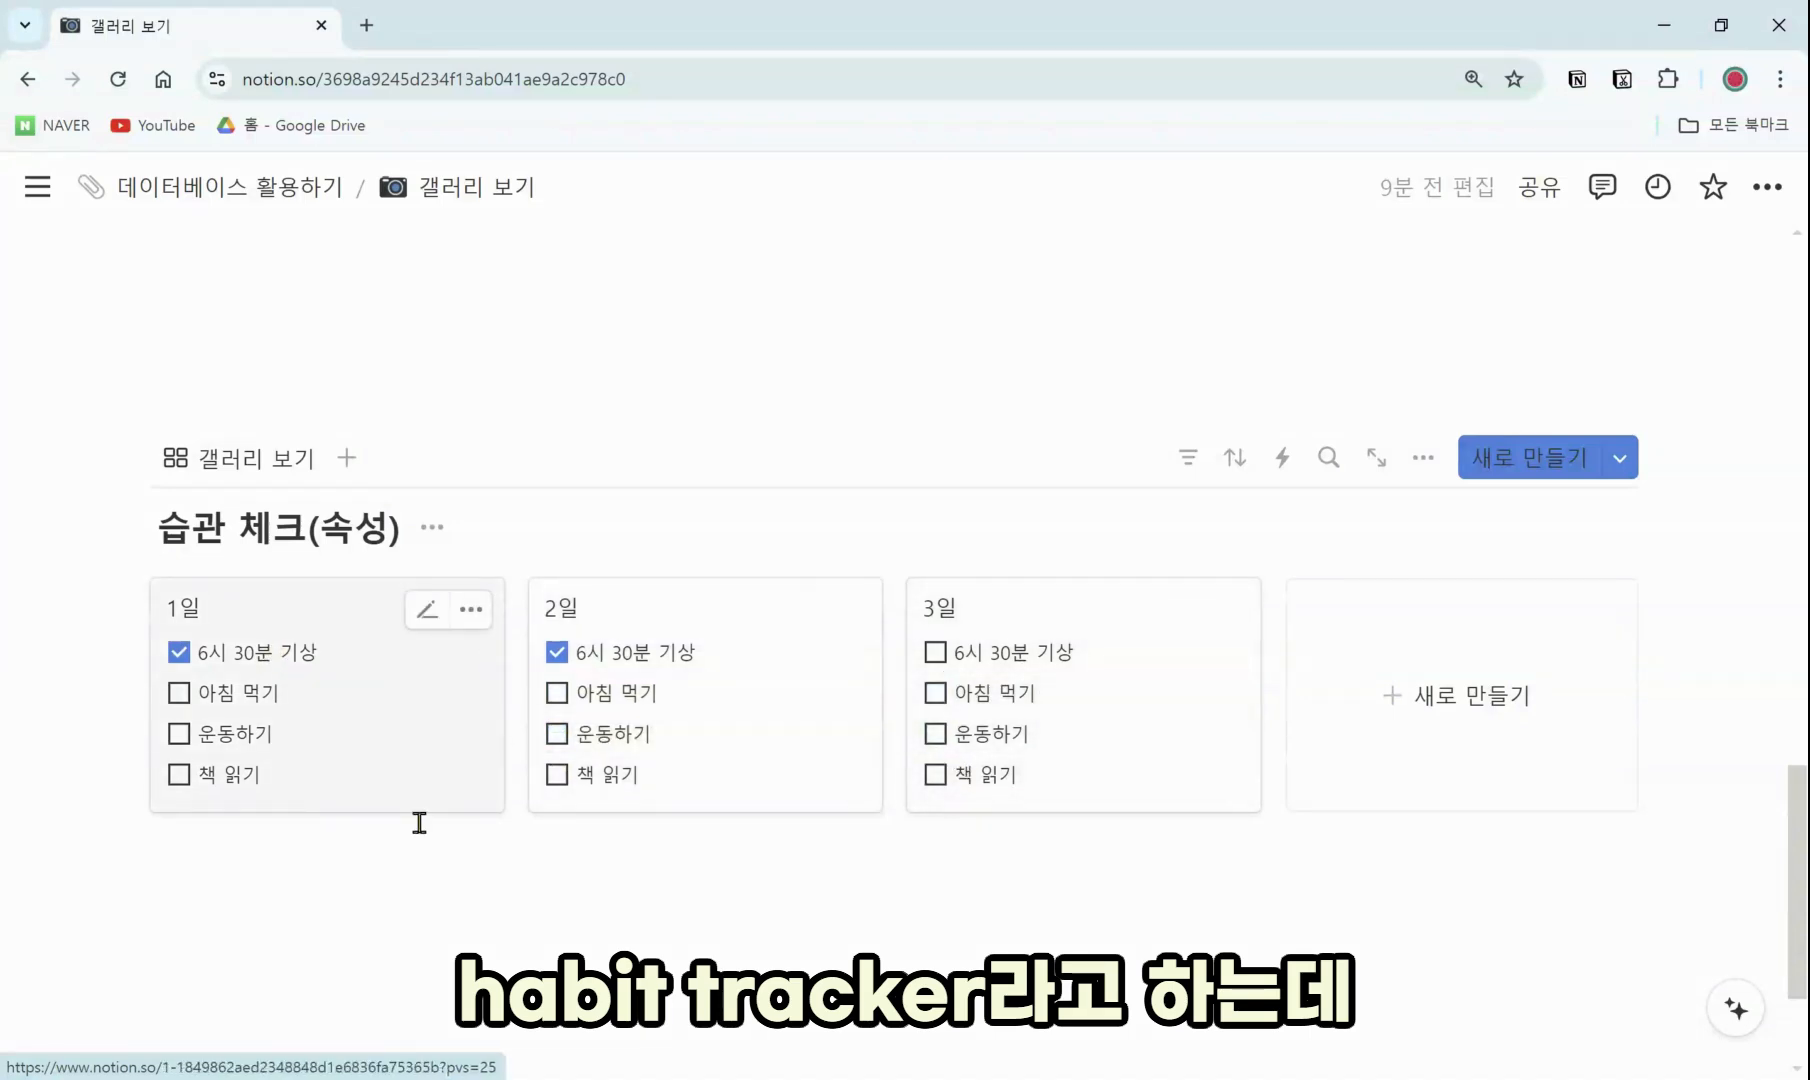
click(178, 652)
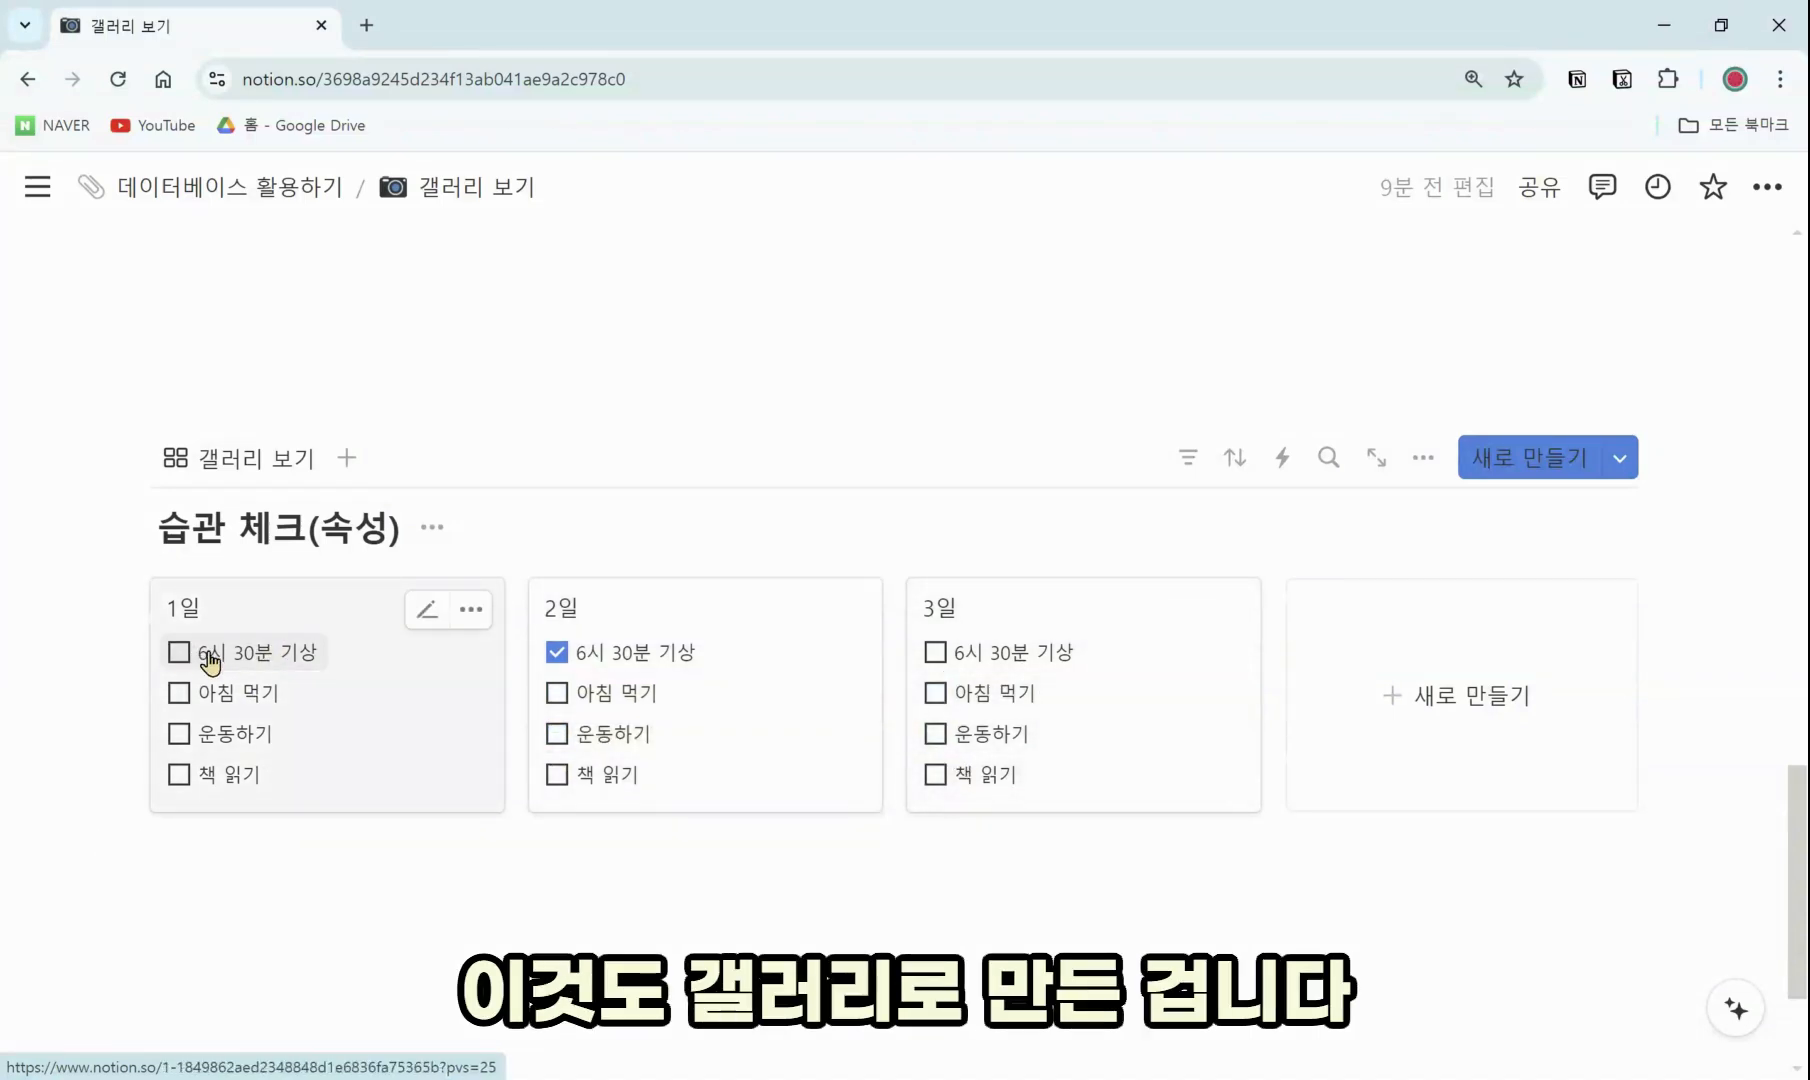
click(556, 652)
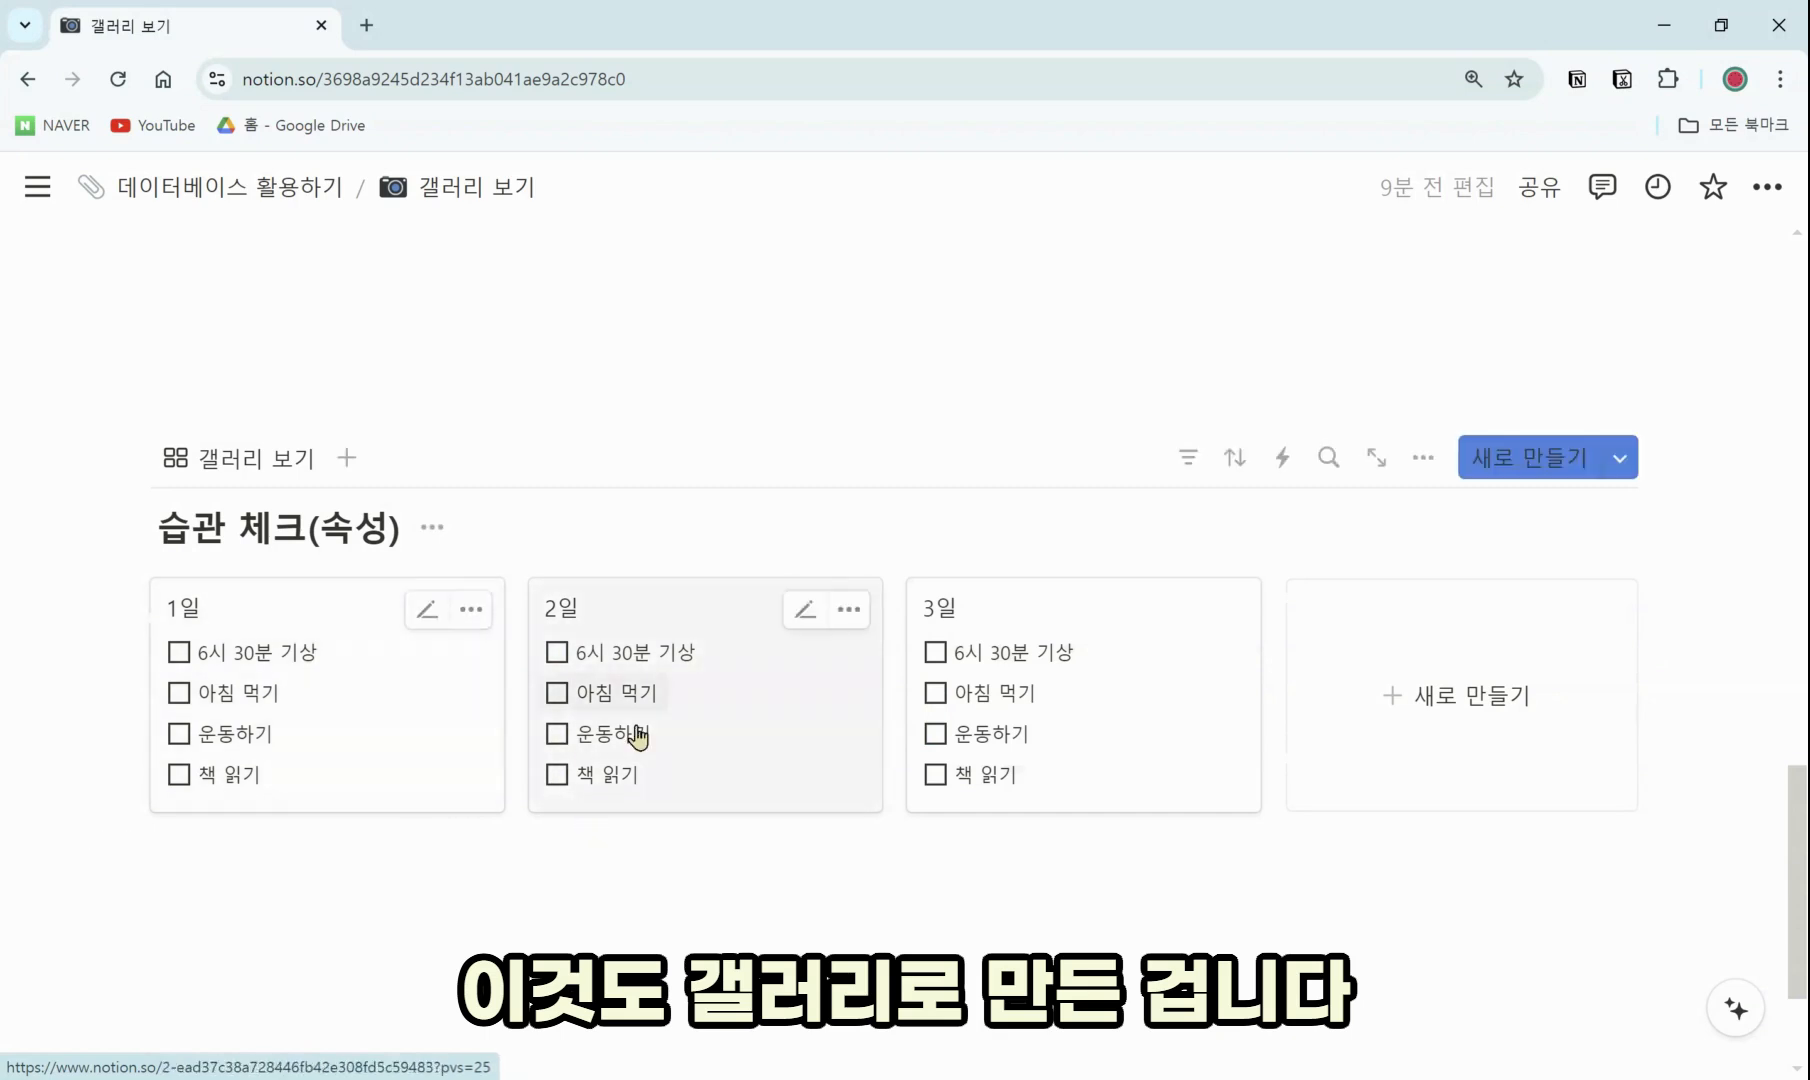
Examine the card preview options in the 습관 체크(속성) gallery's layout settings and close them without changing anything
scroll(480, 780, up, 4)
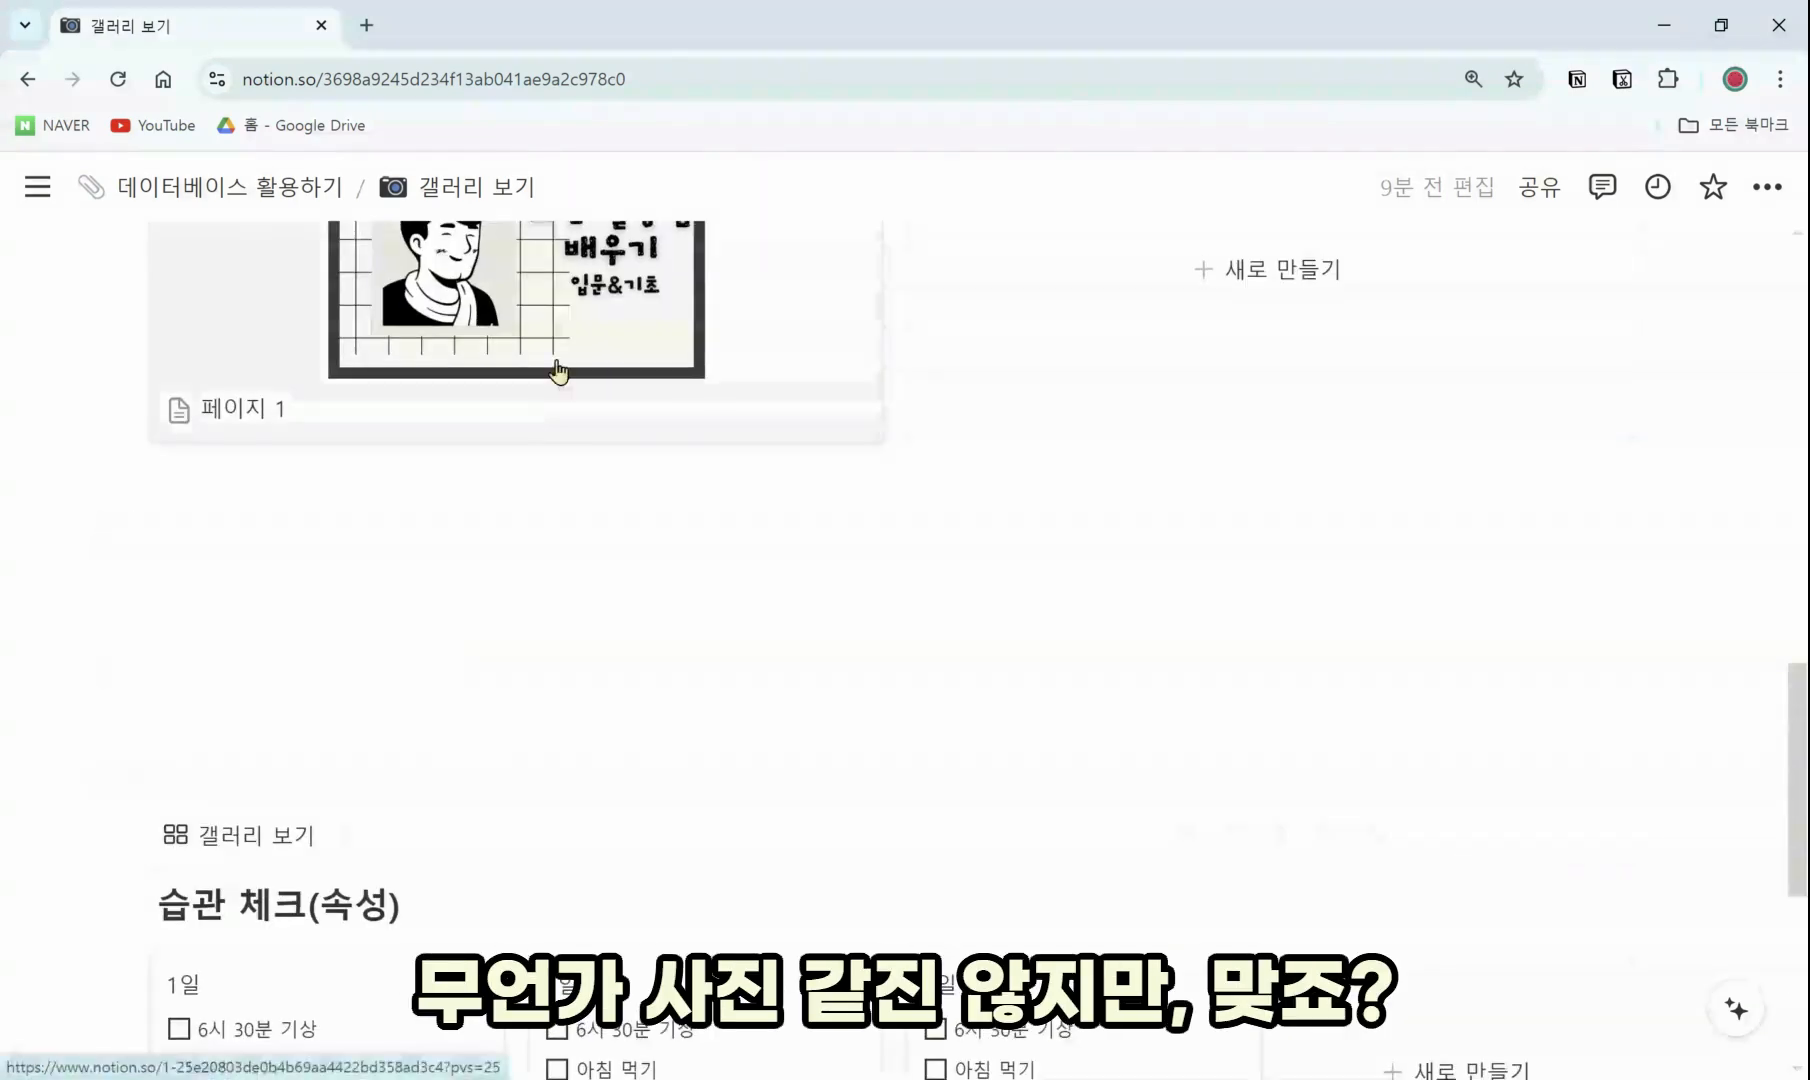
scroll(558, 372, down, 3)
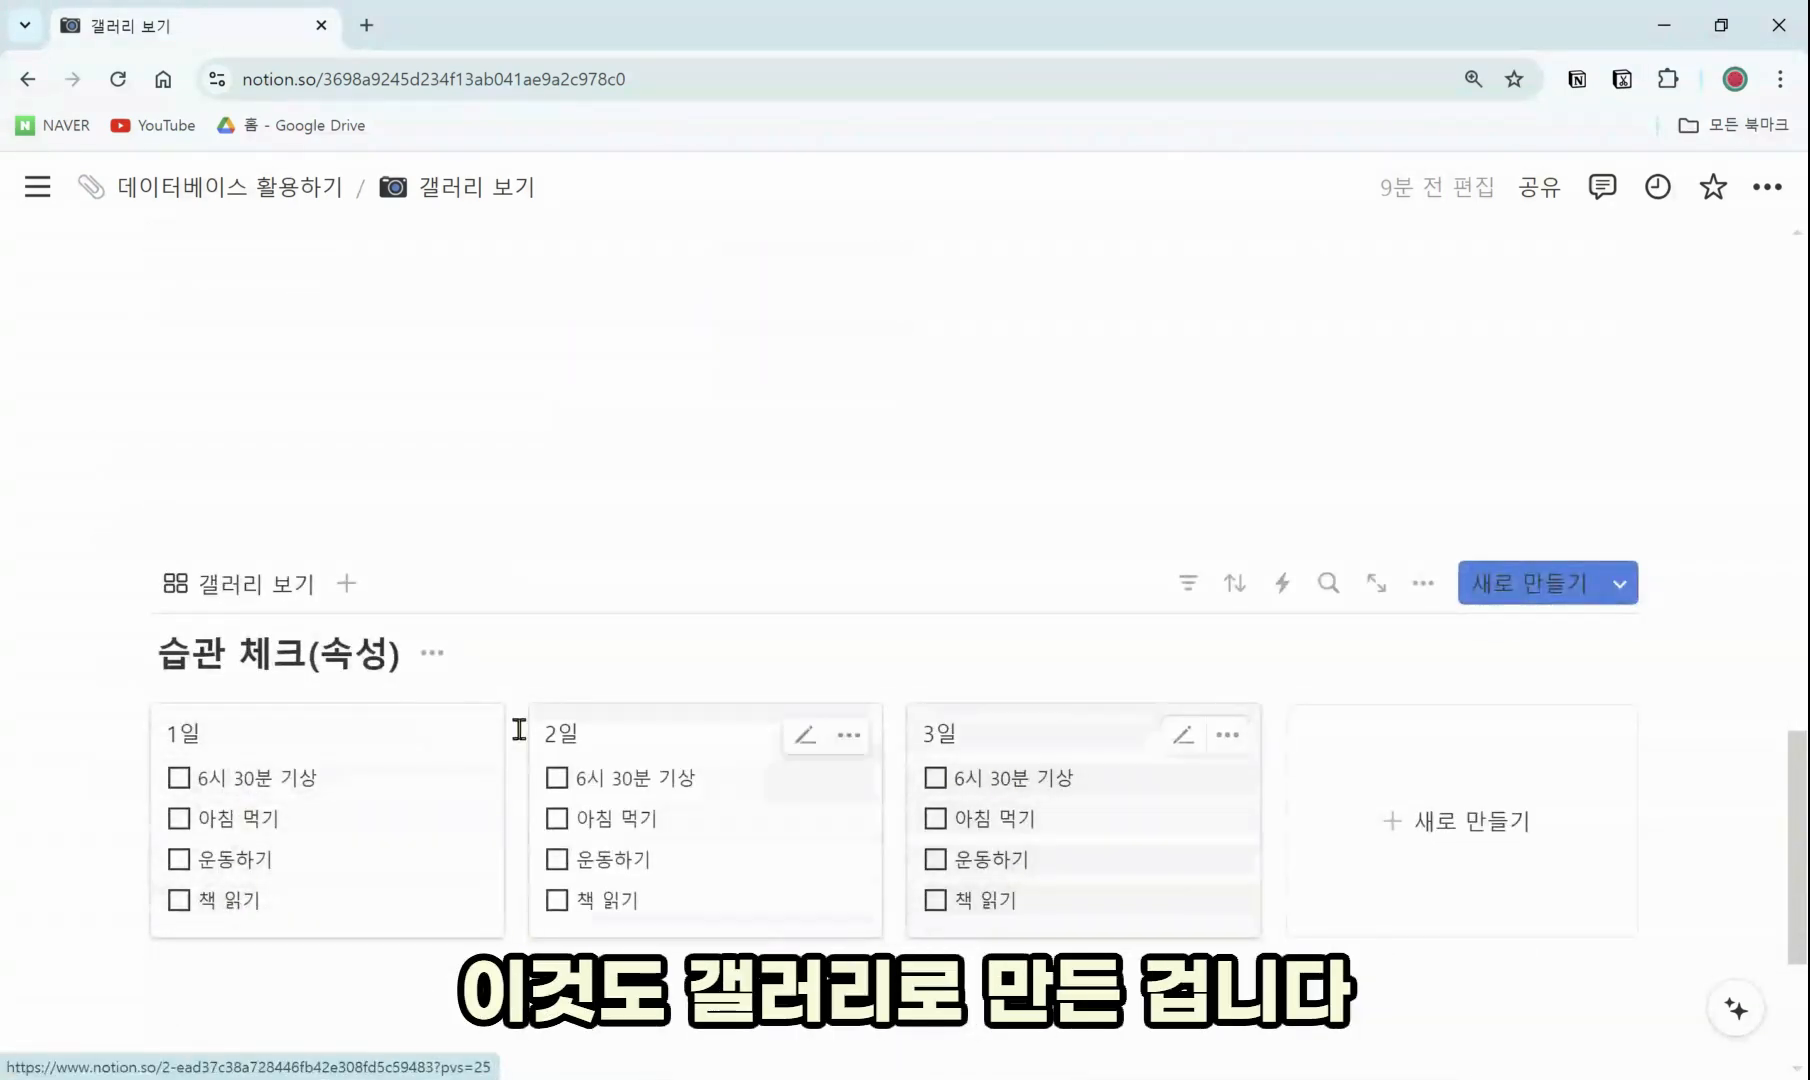
click(1422, 584)
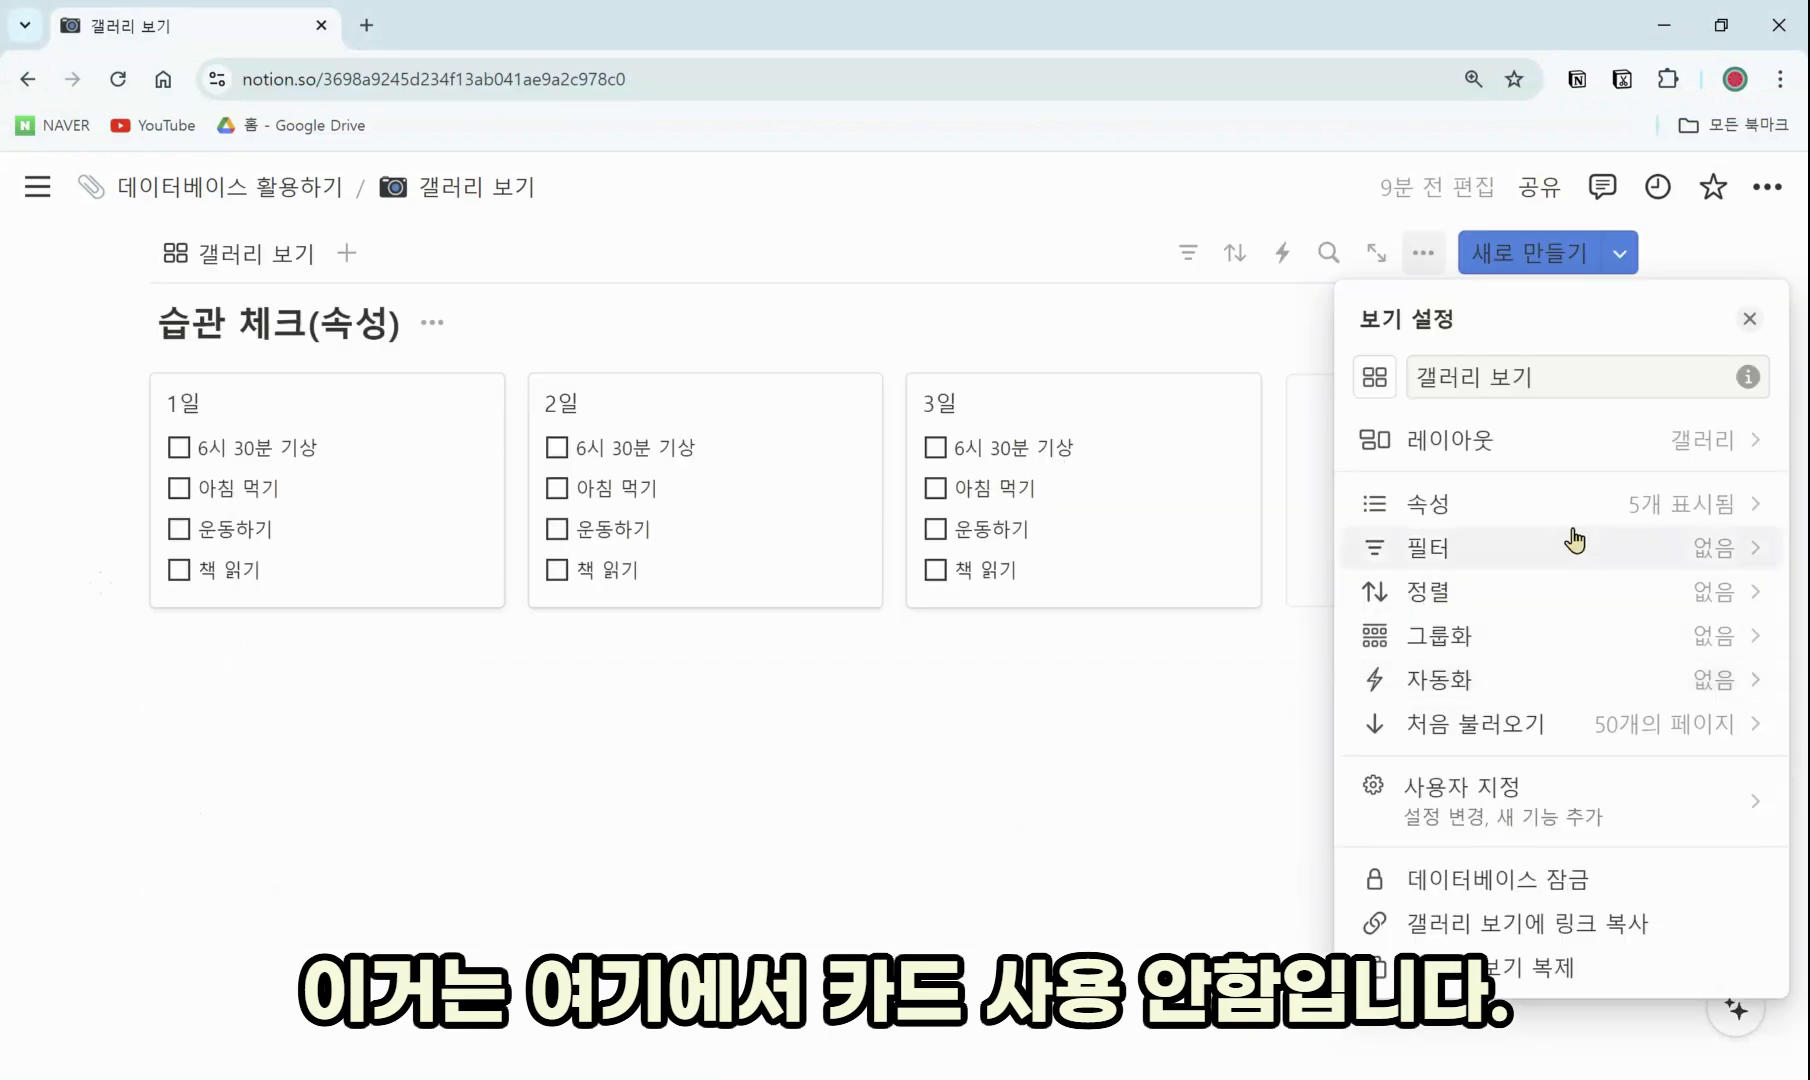
click(1588, 442)
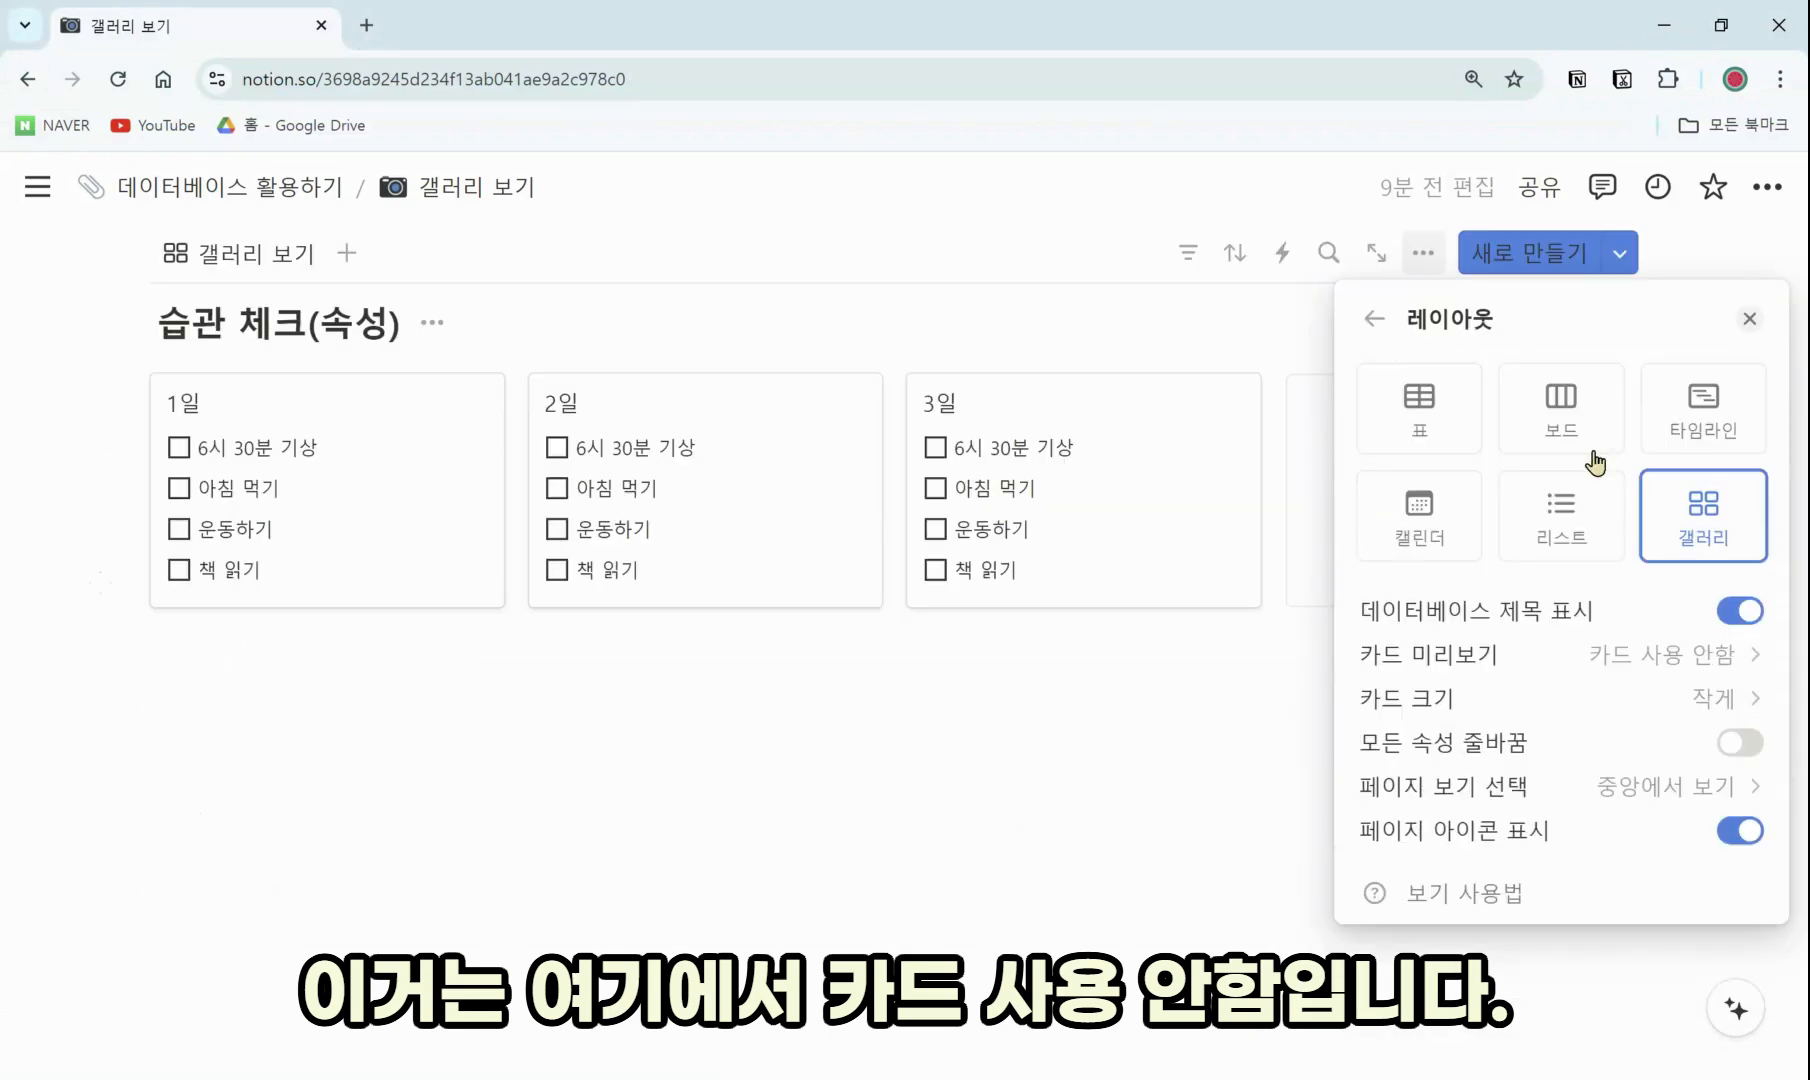
click(1618, 676)
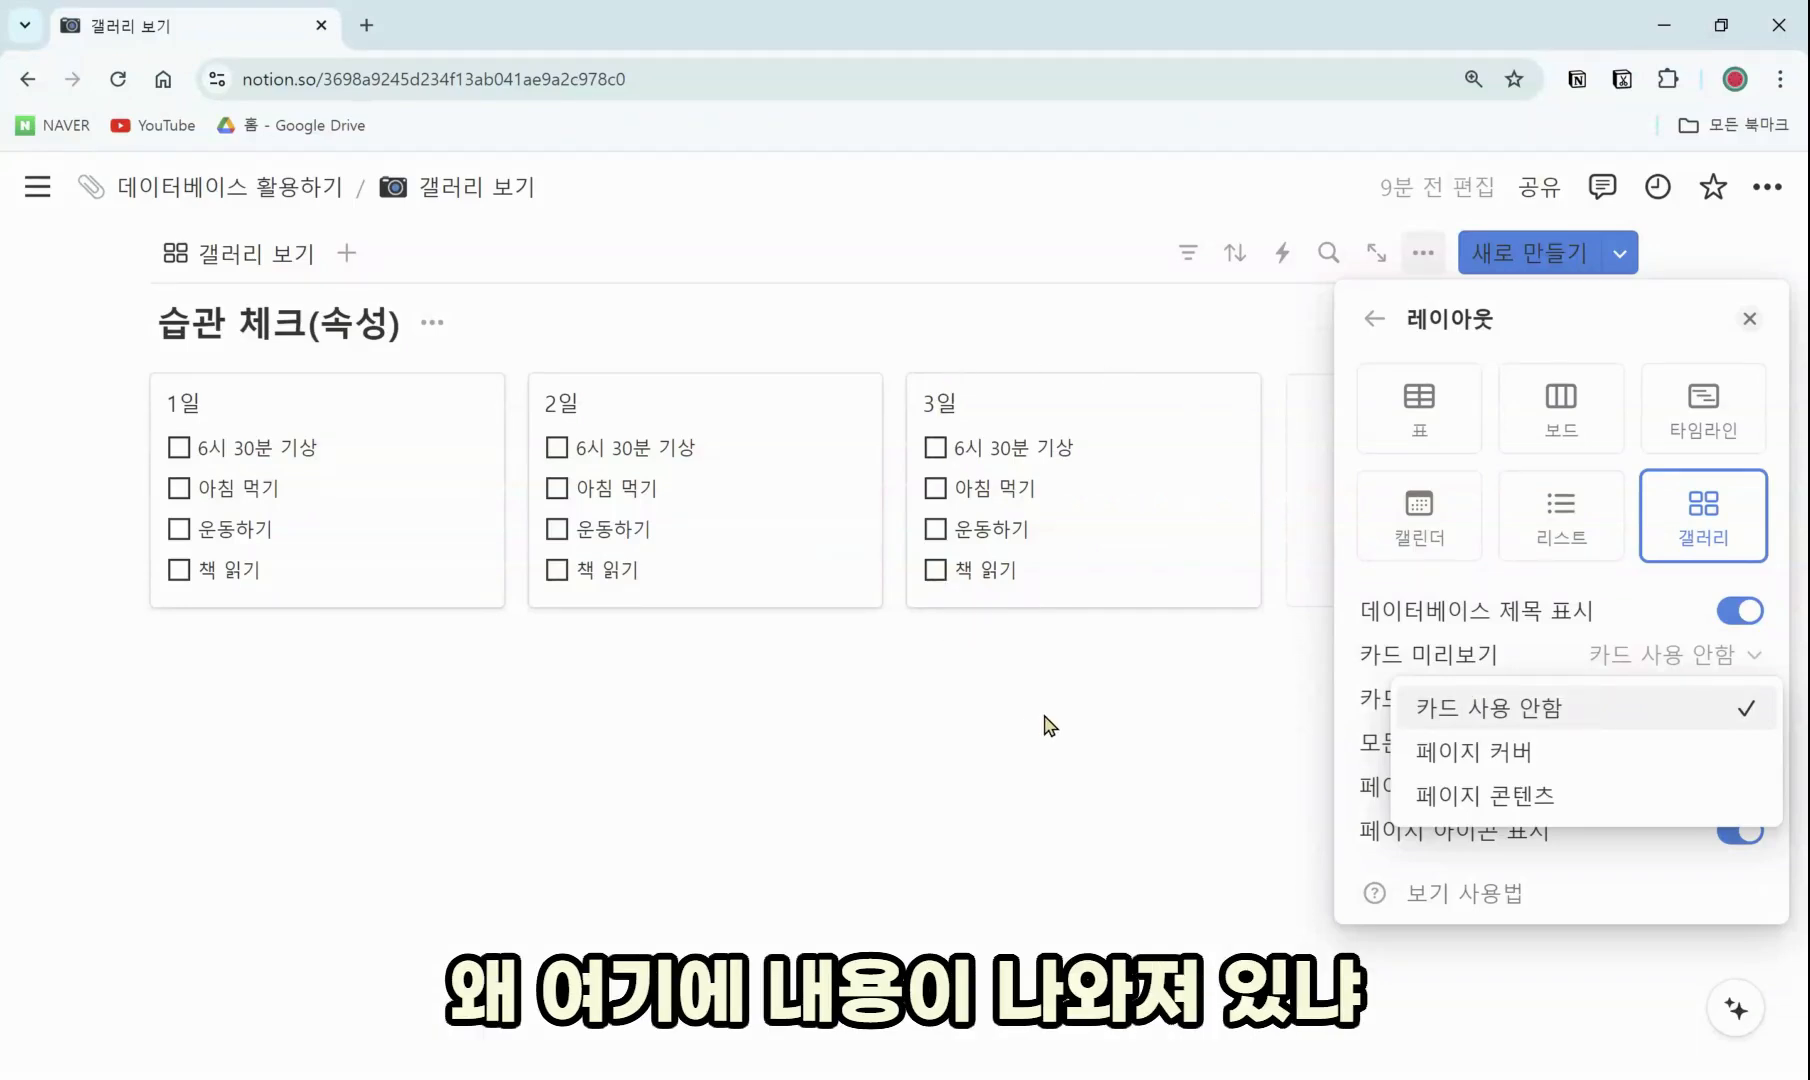
click(1036, 748)
click(915, 792)
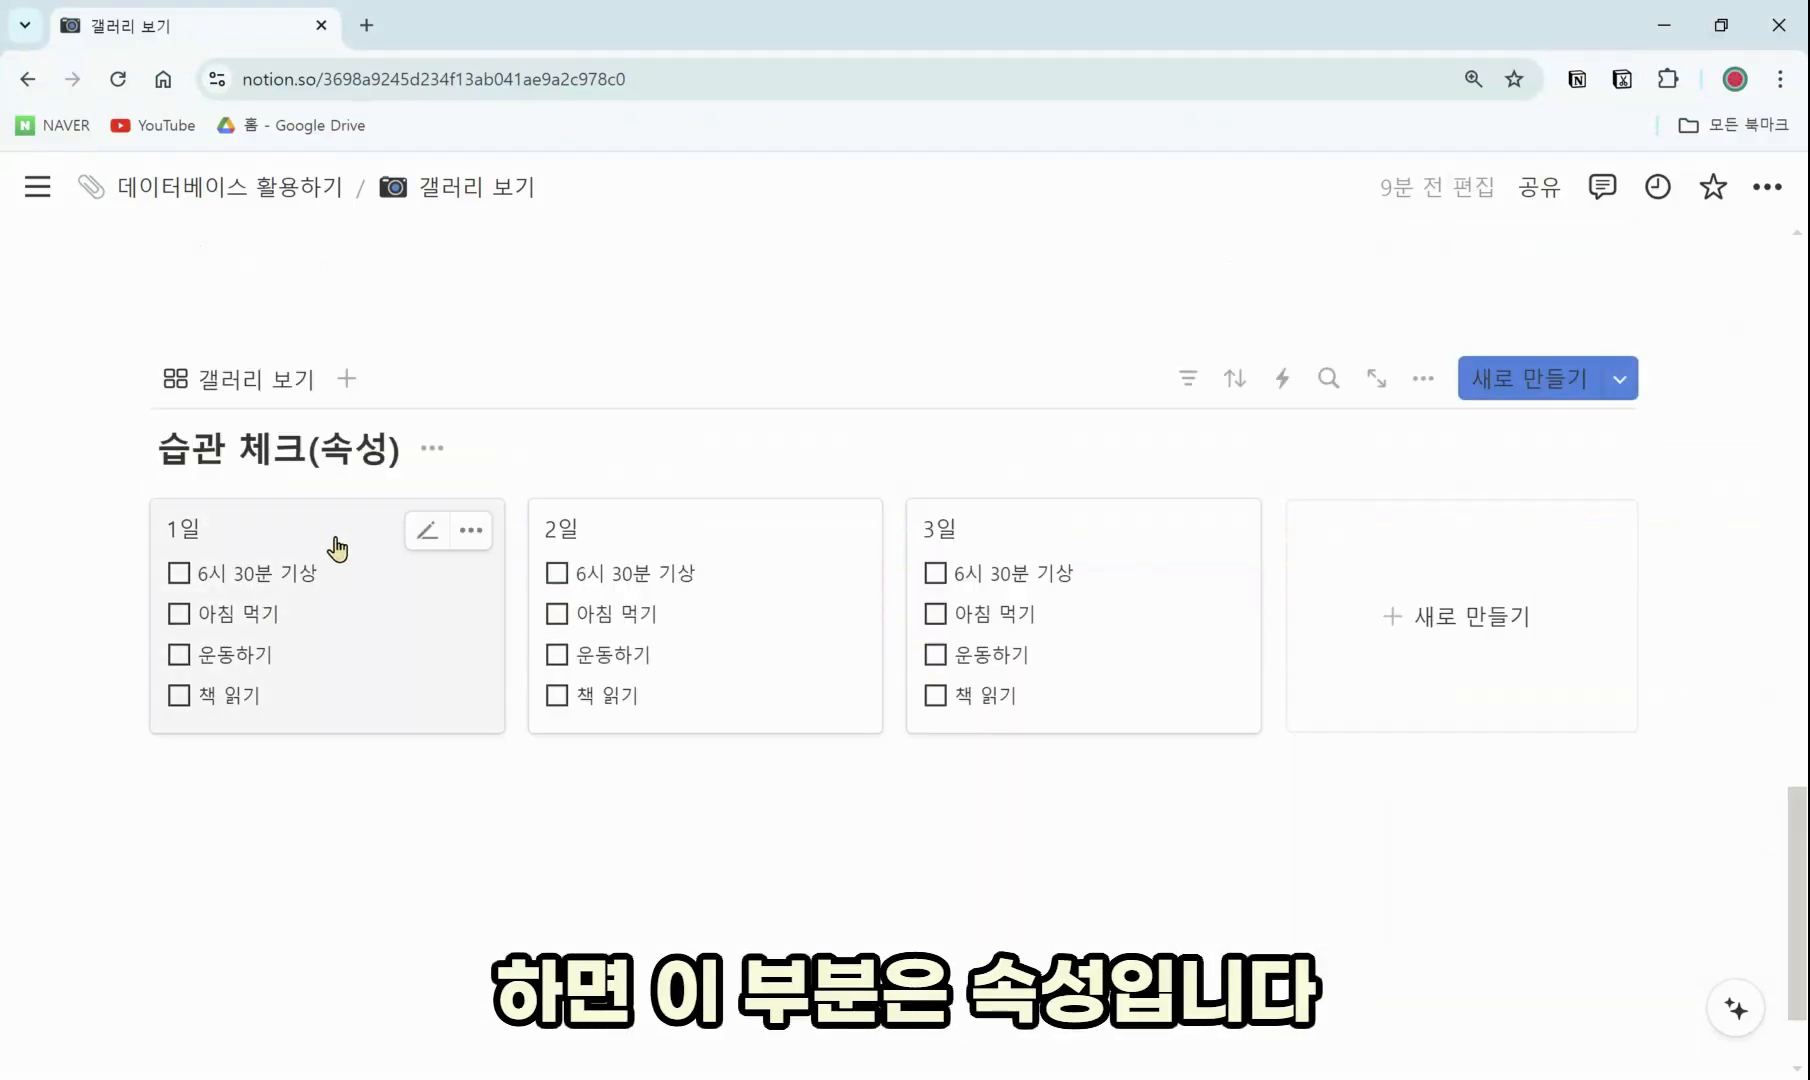
Open the 1일 card's page to examine its checkbox properties, and return to the gallery
click(333, 527)
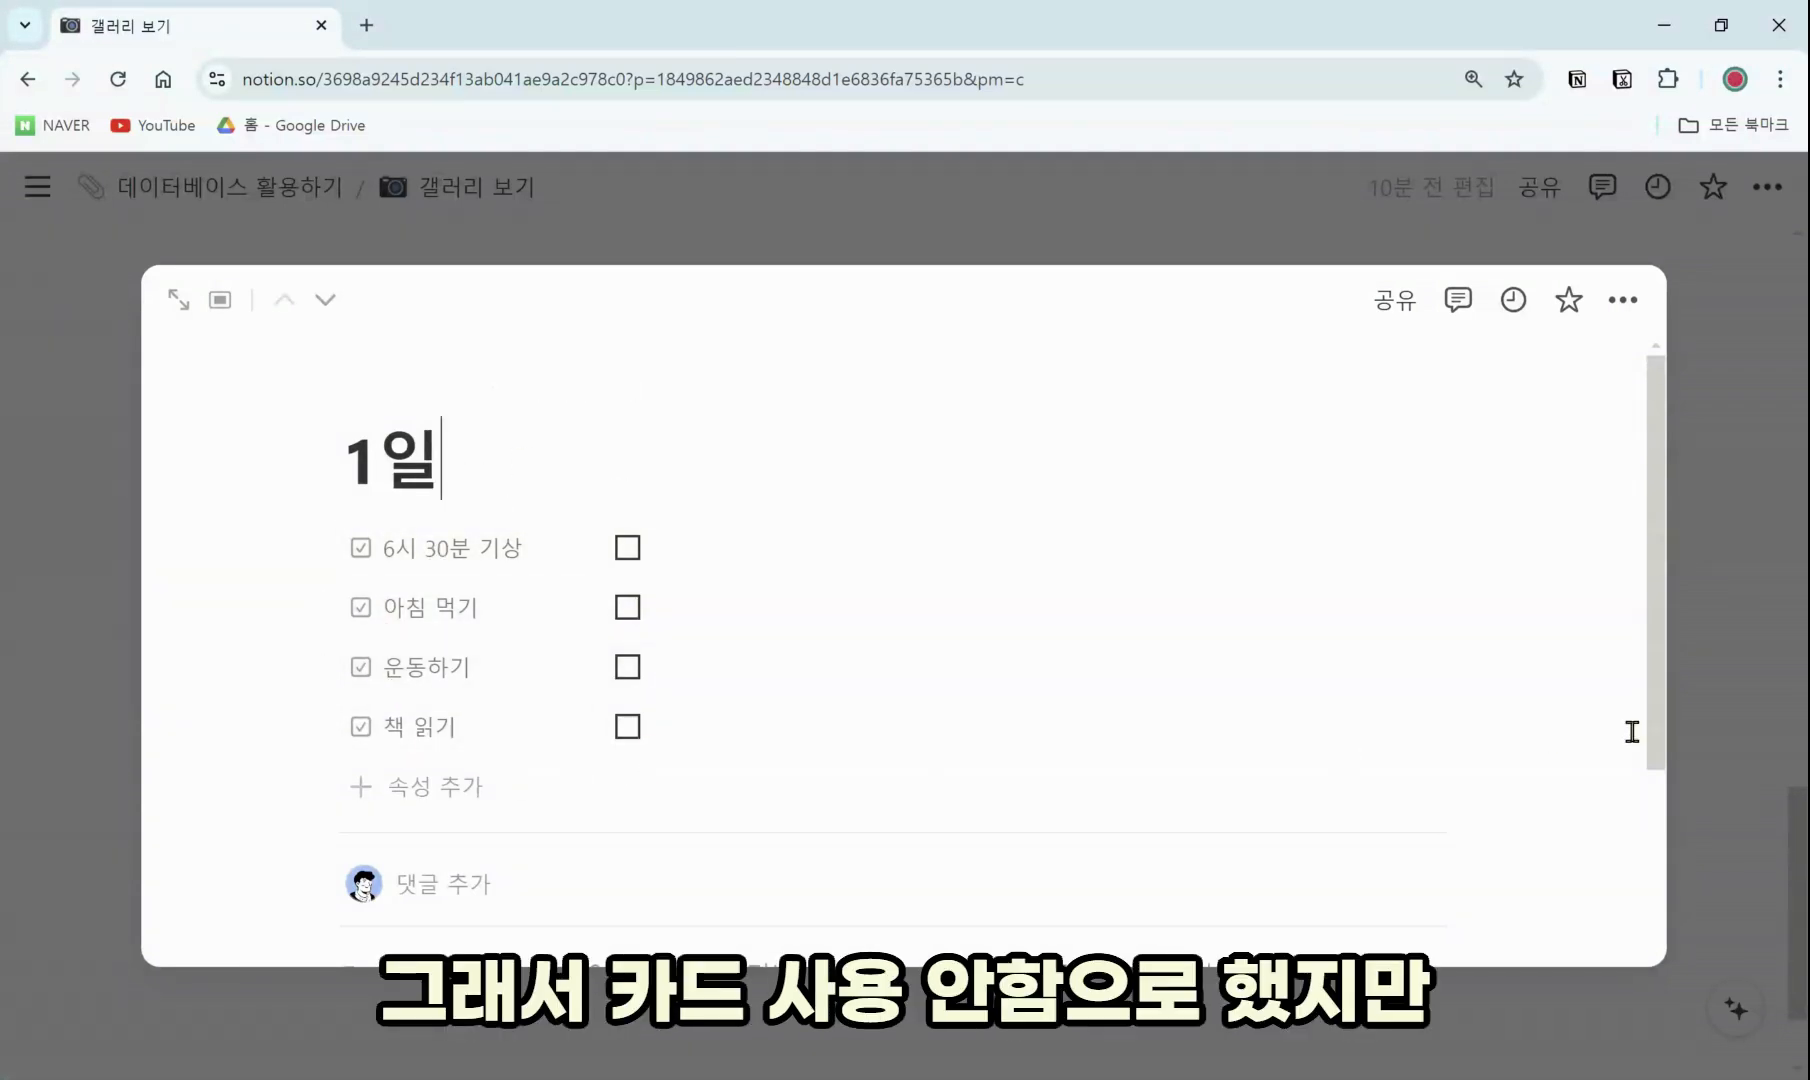
click(1720, 782)
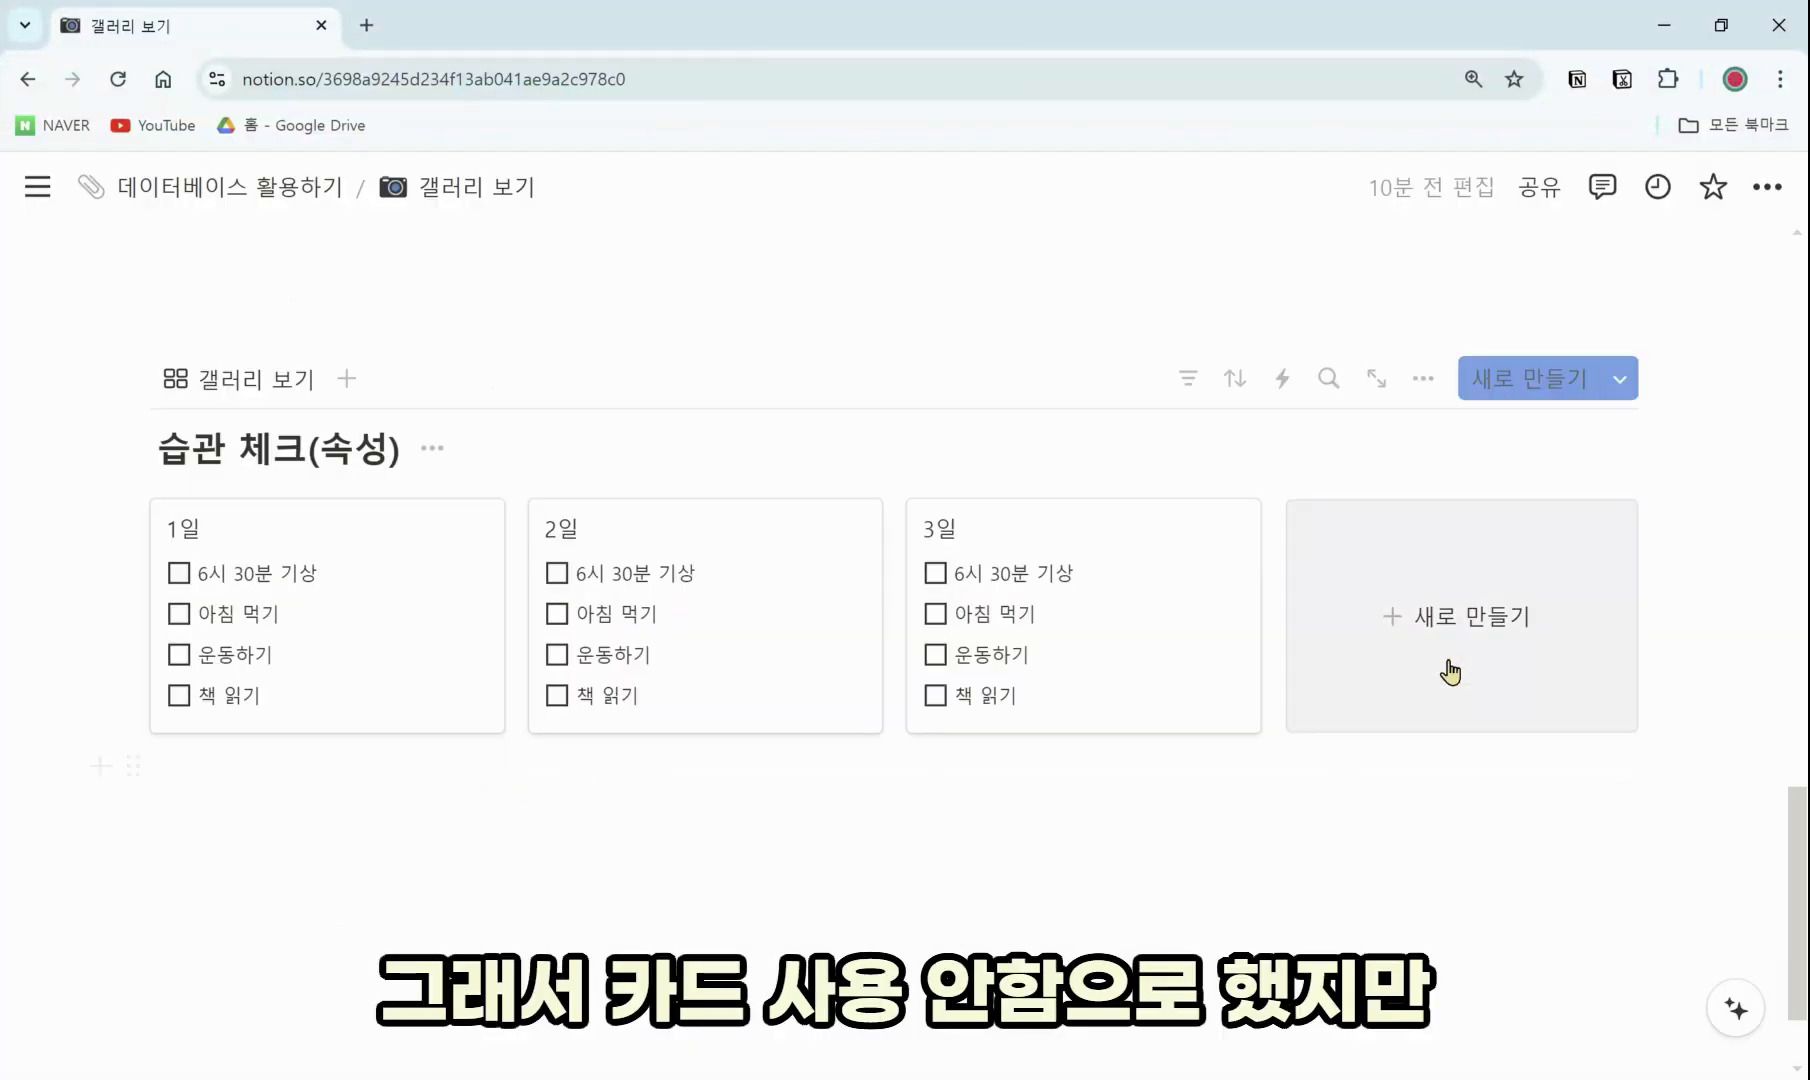
click(356, 665)
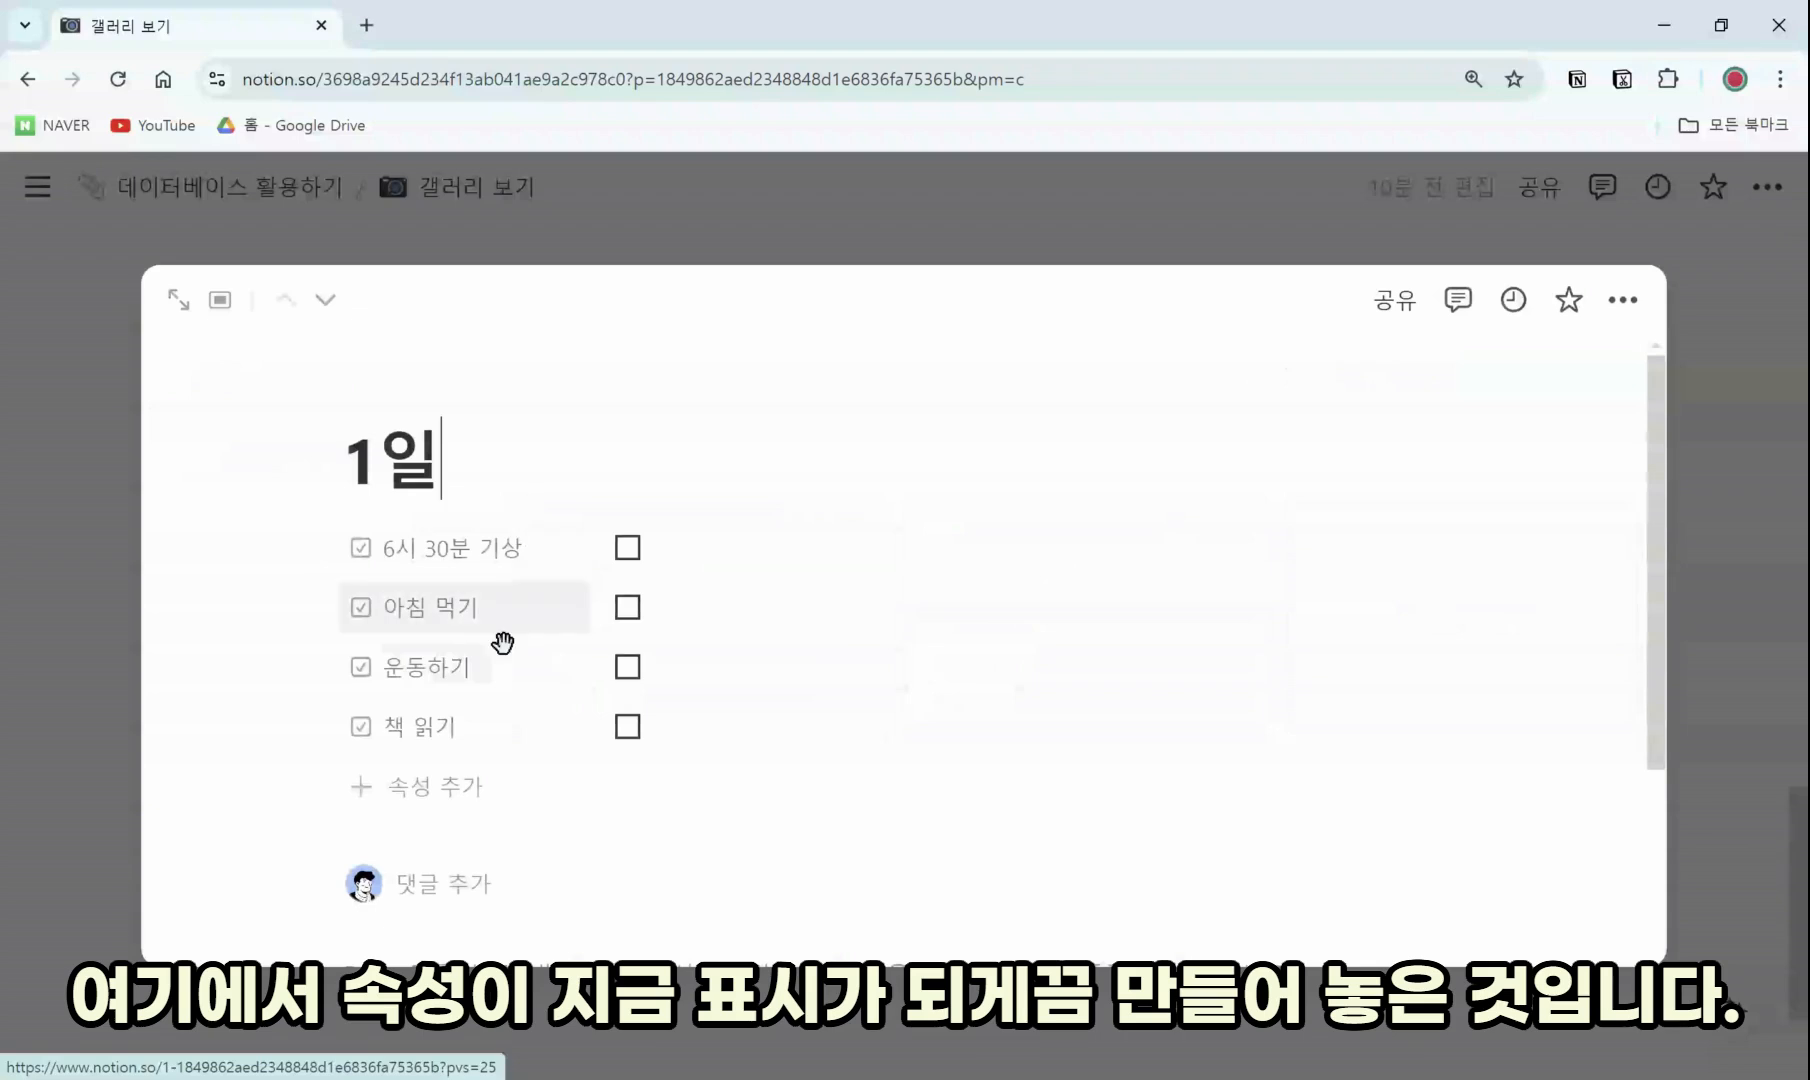
click(1735, 789)
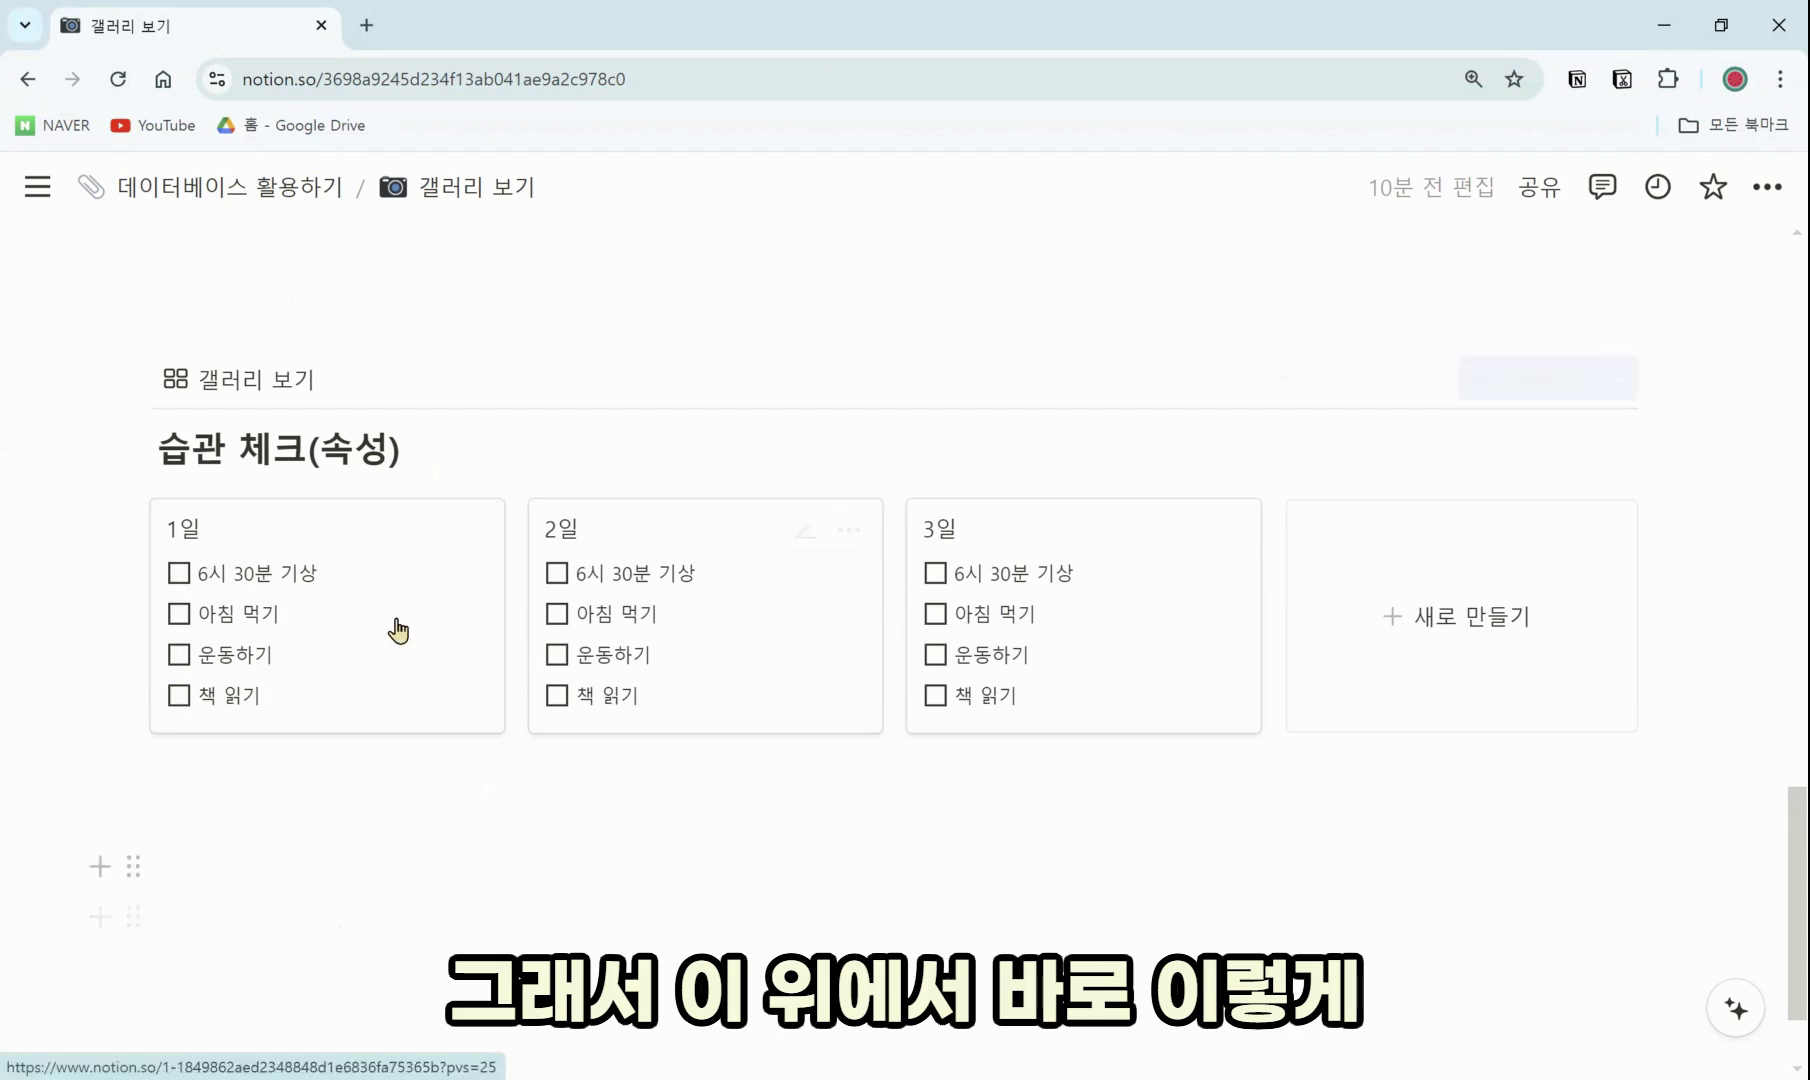
Check 아침 먹기 and 운동하기 on the 1일 card, 아침 먹기 and 책 읽기 on 2일, and 6시 30분 기상 and 운동하기 on 3일
click(179, 614)
click(179, 654)
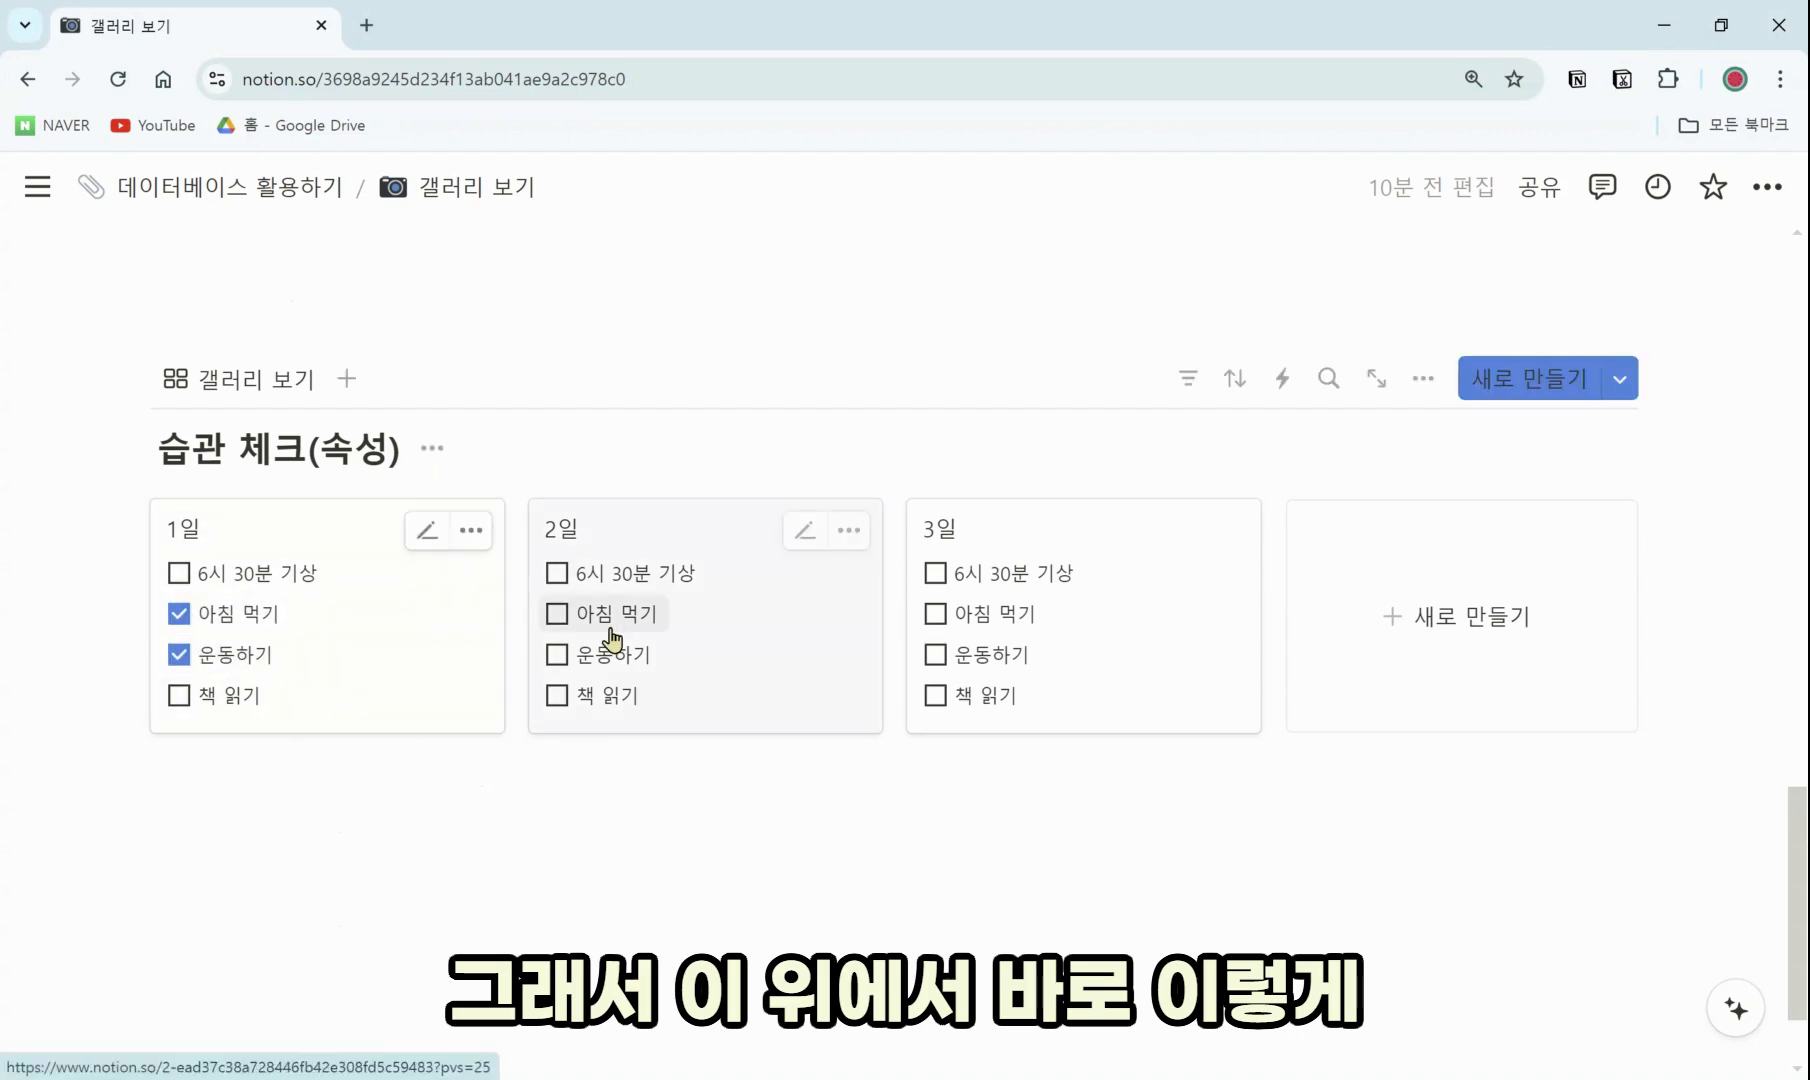
click(557, 614)
click(557, 695)
click(935, 654)
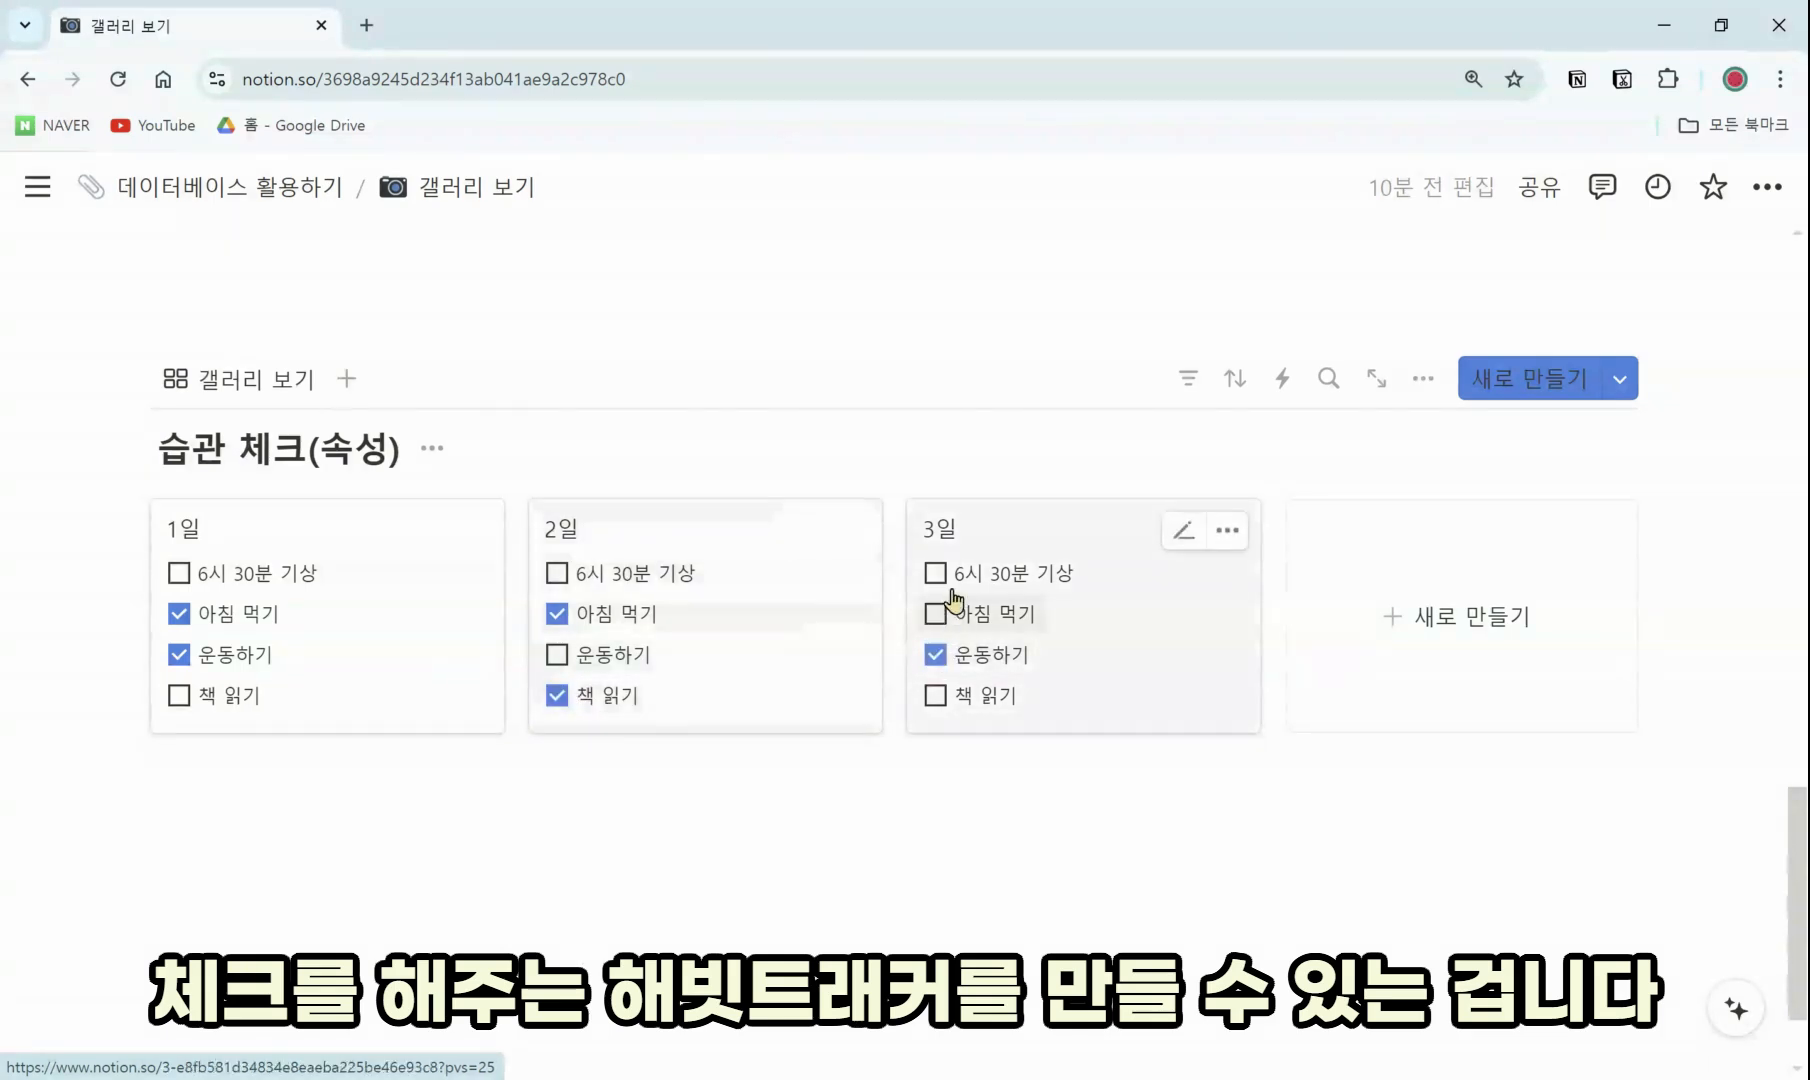
click(935, 573)
click(727, 845)
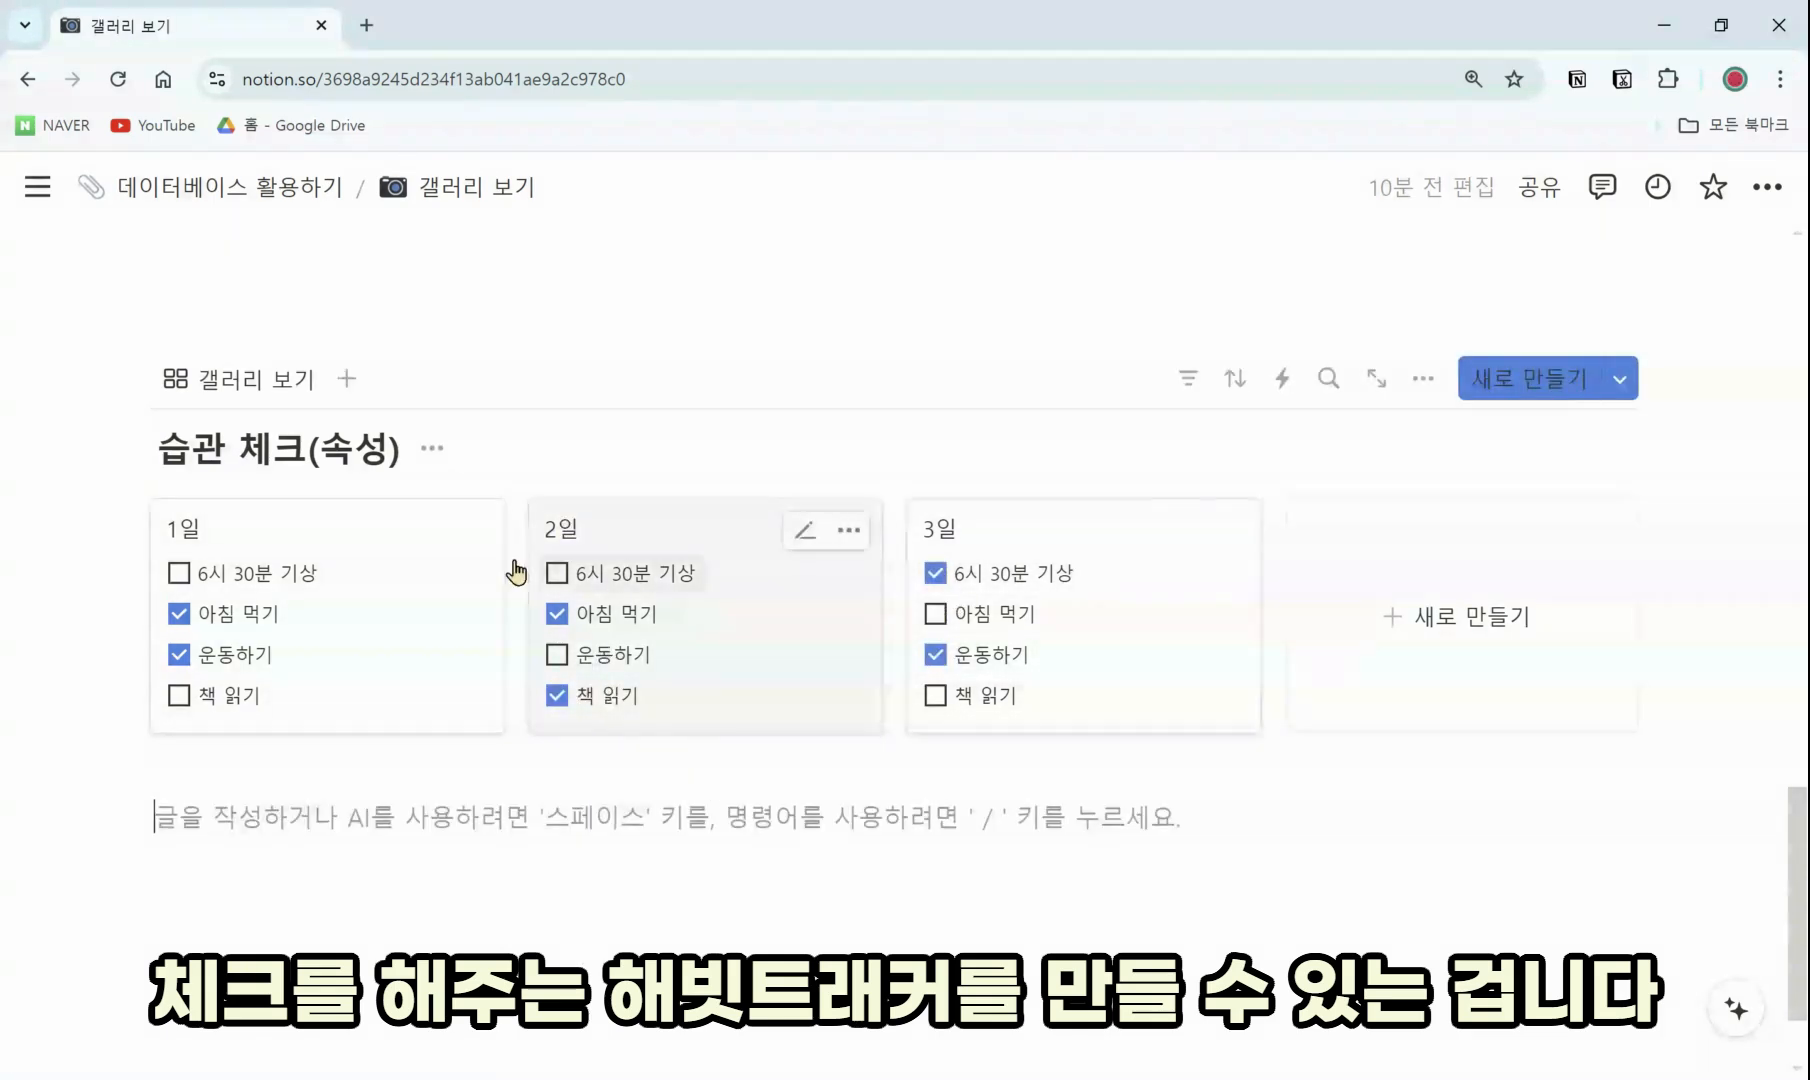
Move the 책 읽기 property above 아침 먹기 in the 습관 체크(속성) gallery's property order
click(1423, 379)
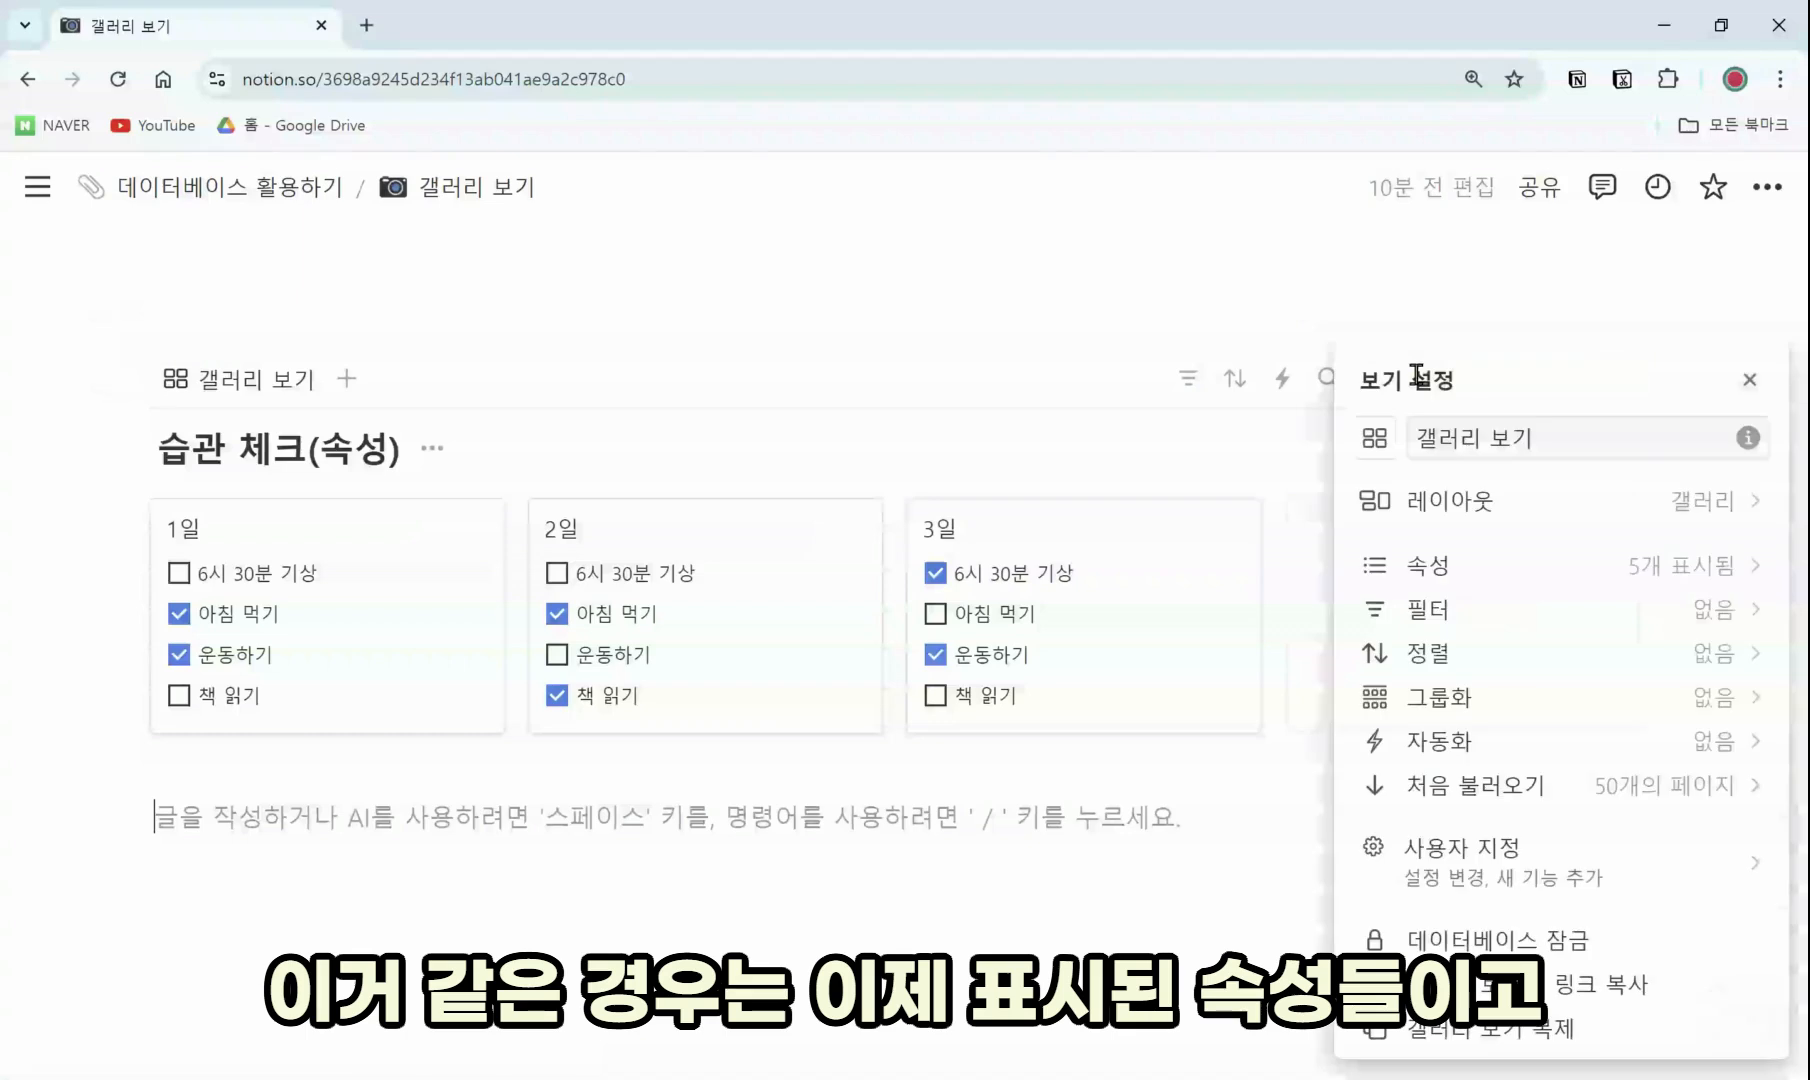
click(1525, 575)
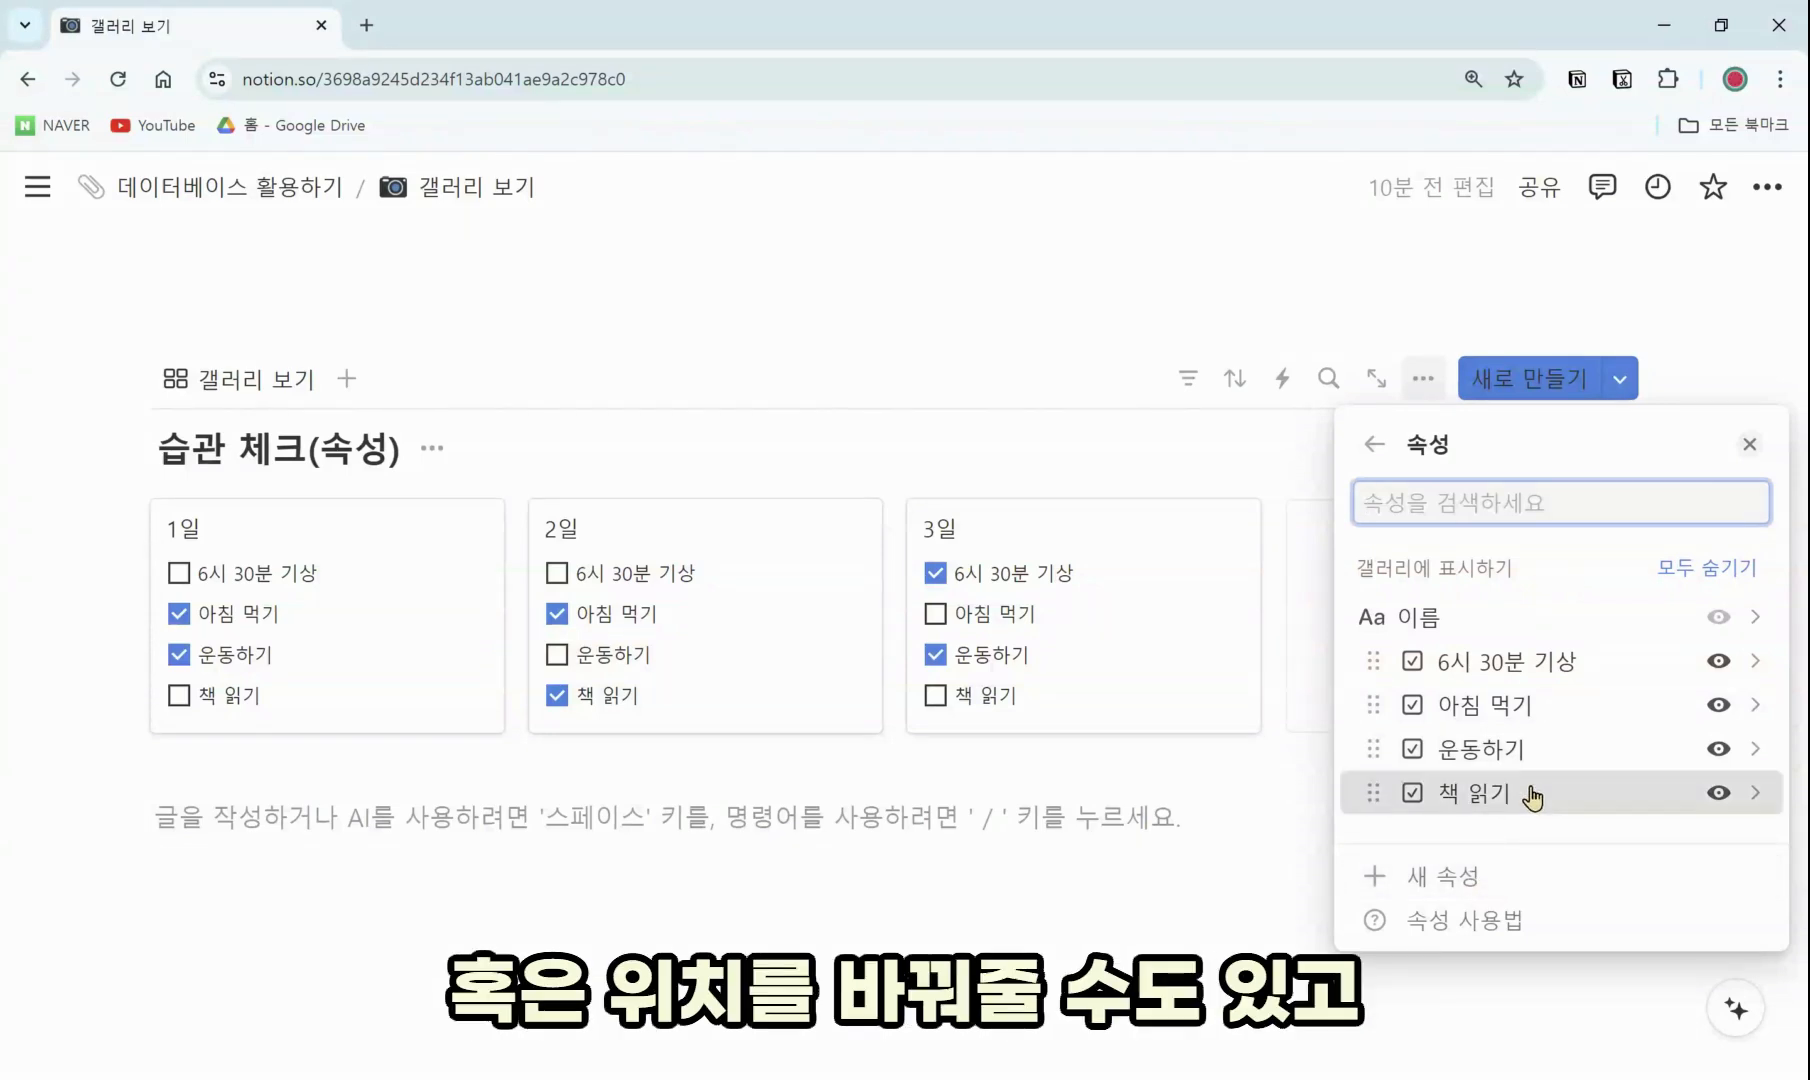
drag(1530, 790, 1523, 705)
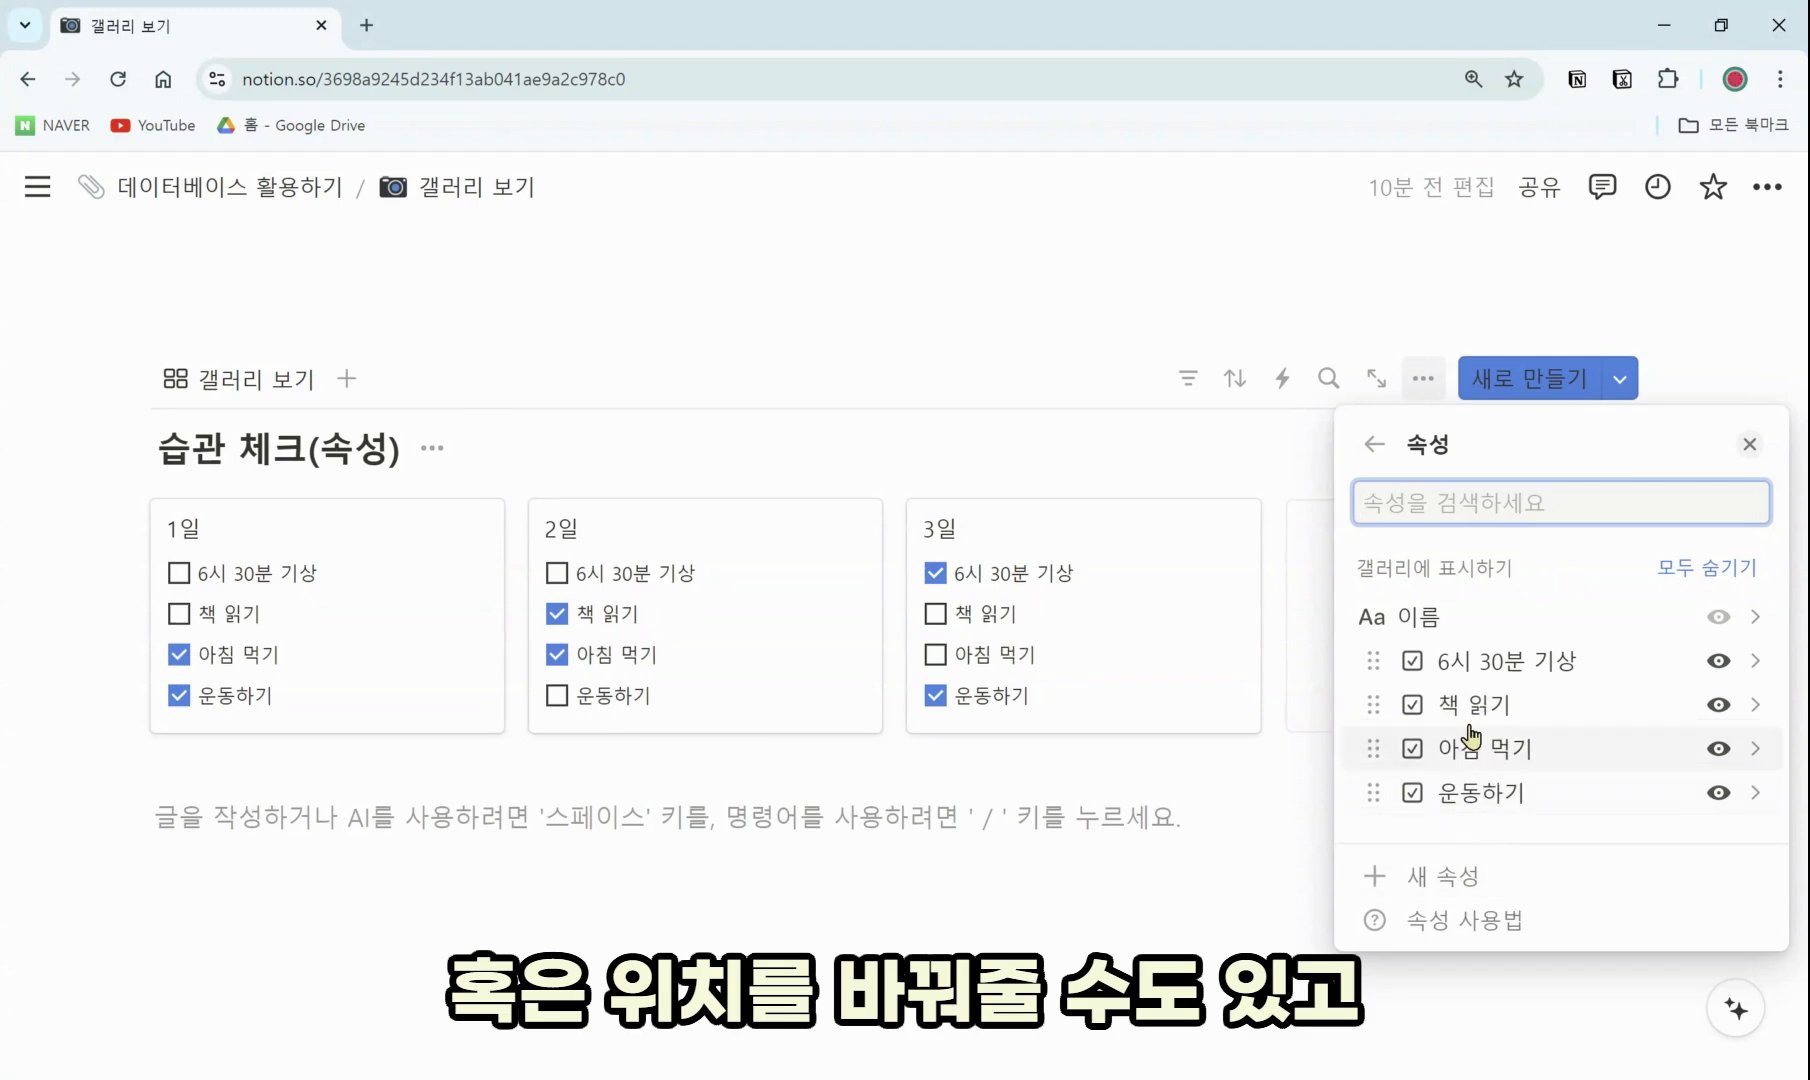
click(1178, 900)
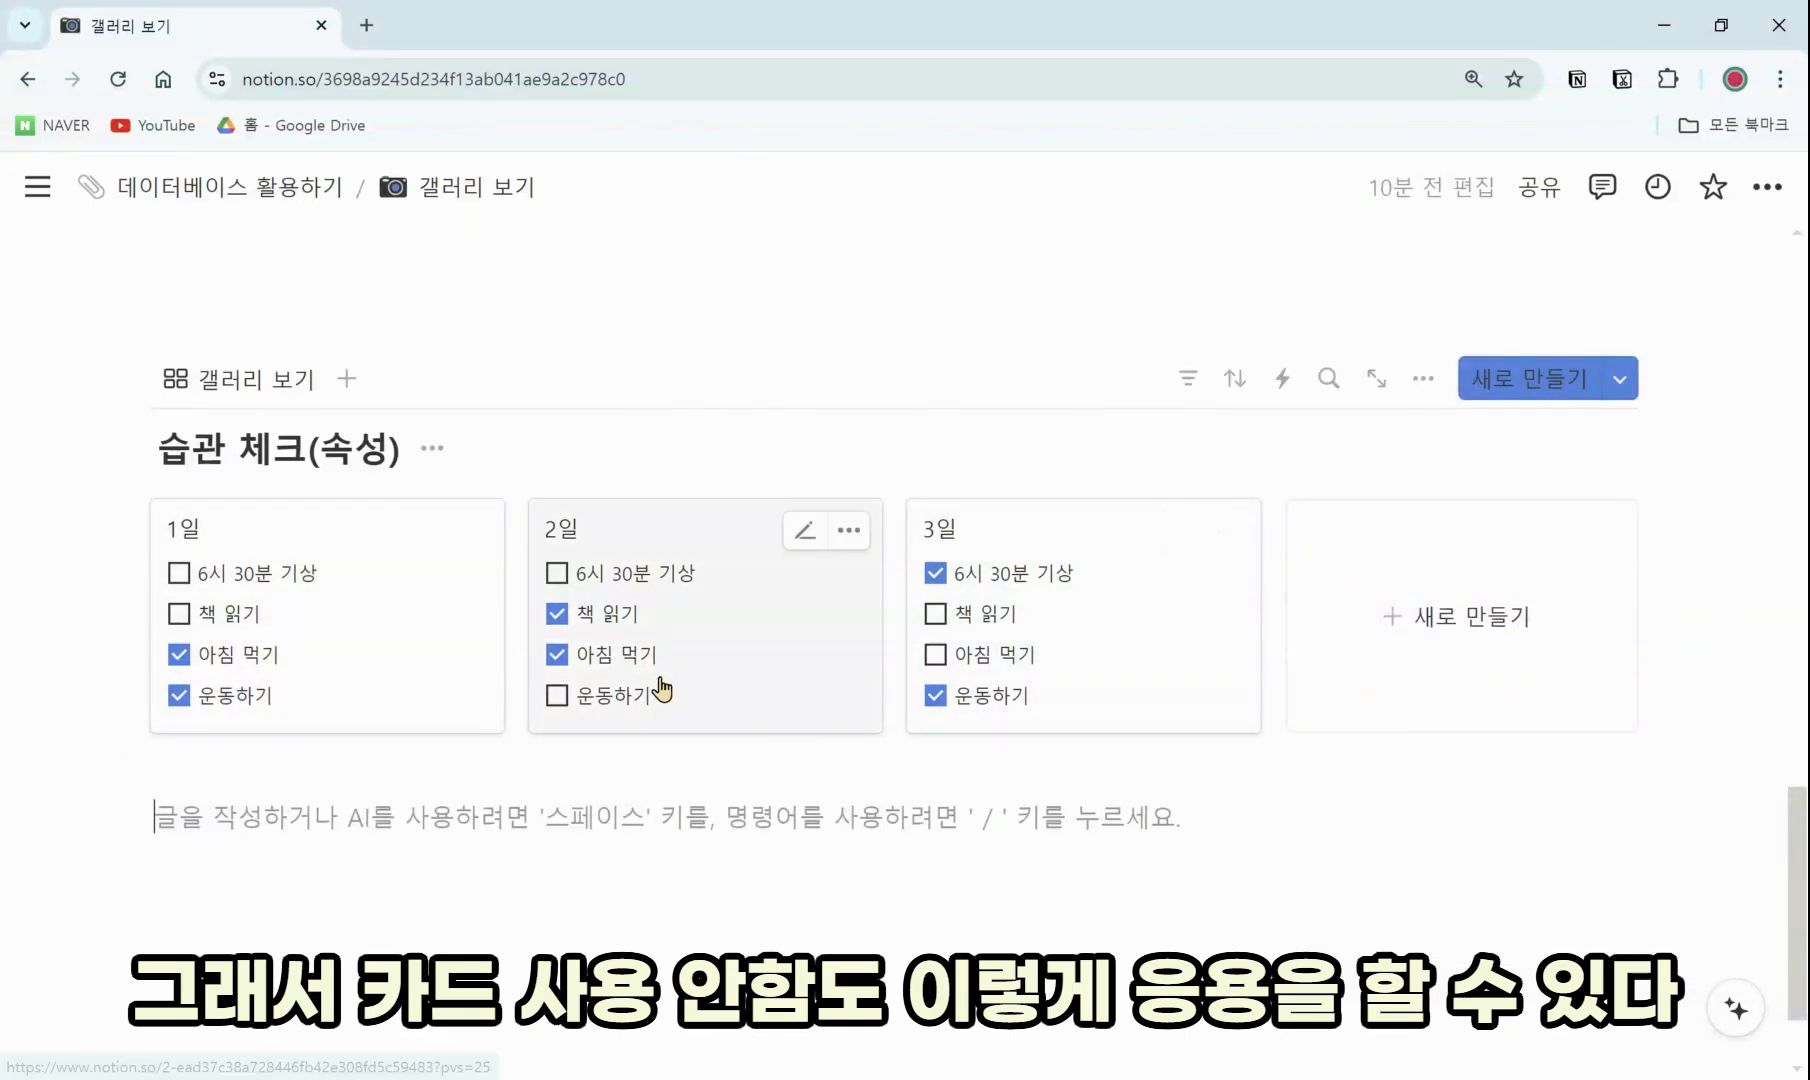
scroll(661, 690, up, 5)
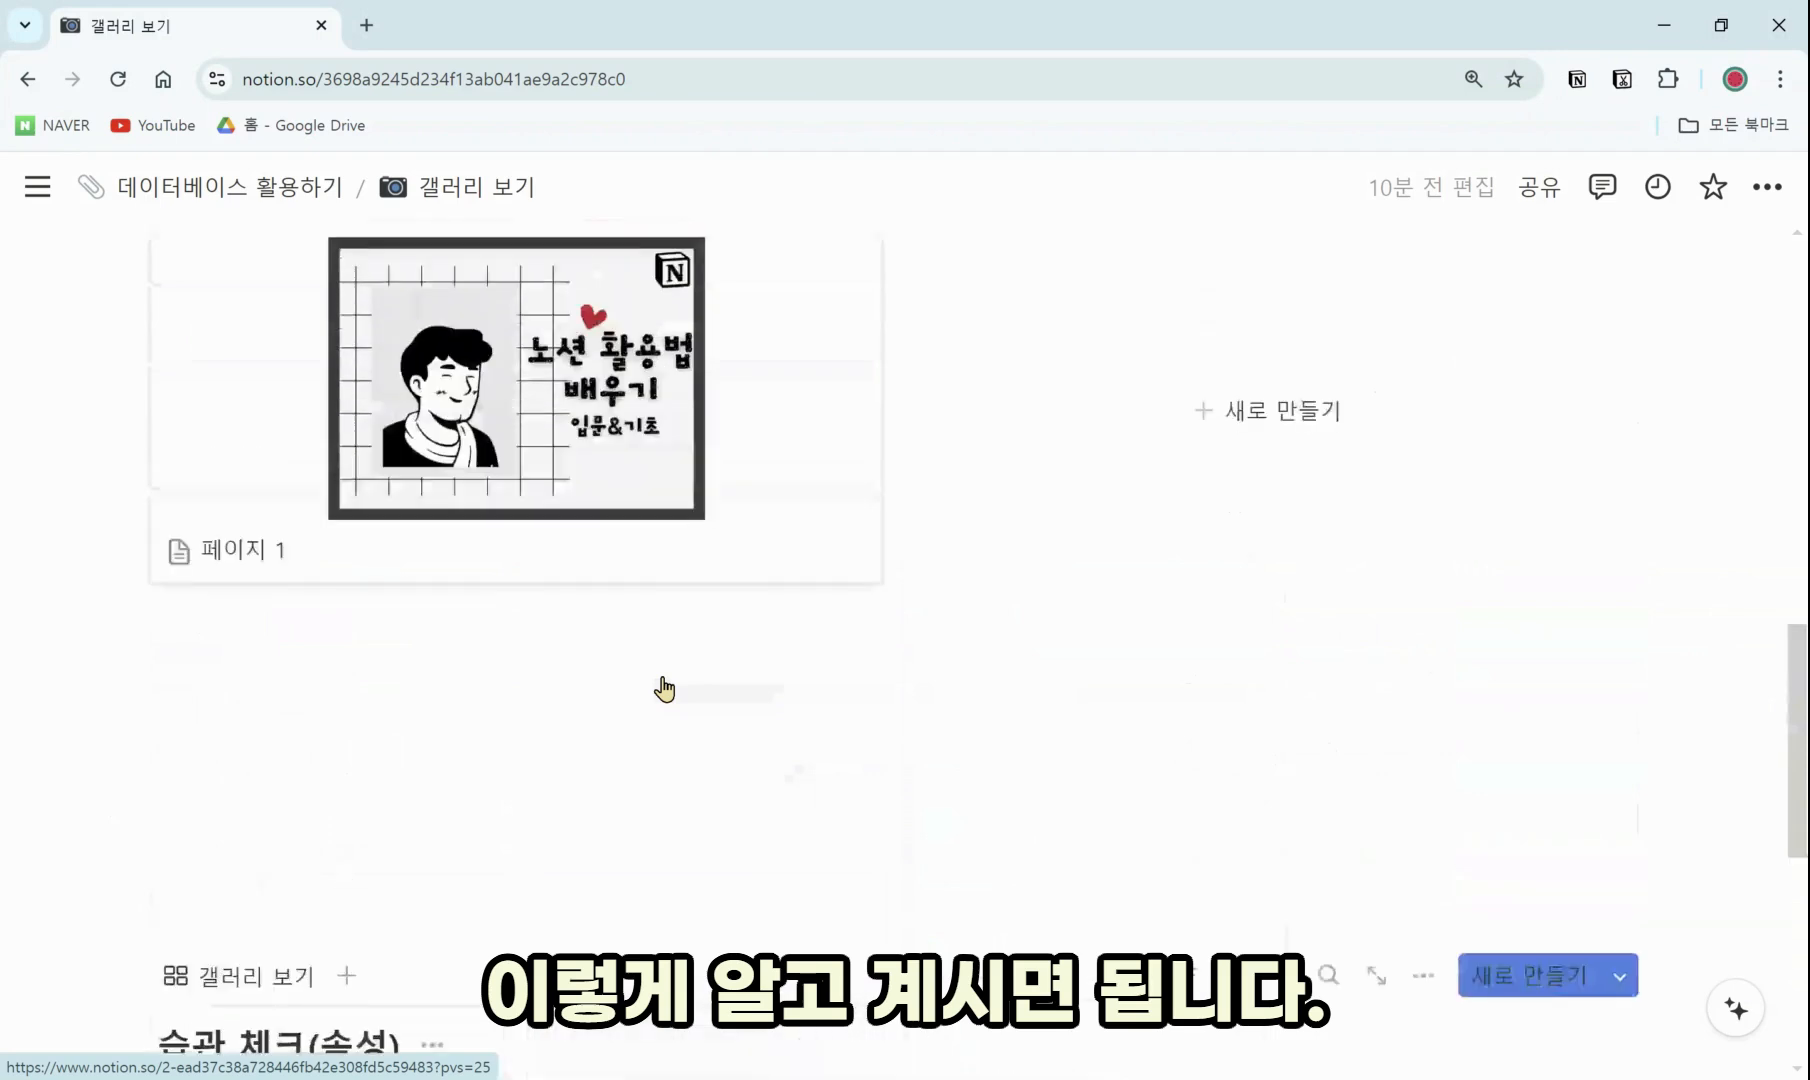
scroll(663, 690, up, 12)
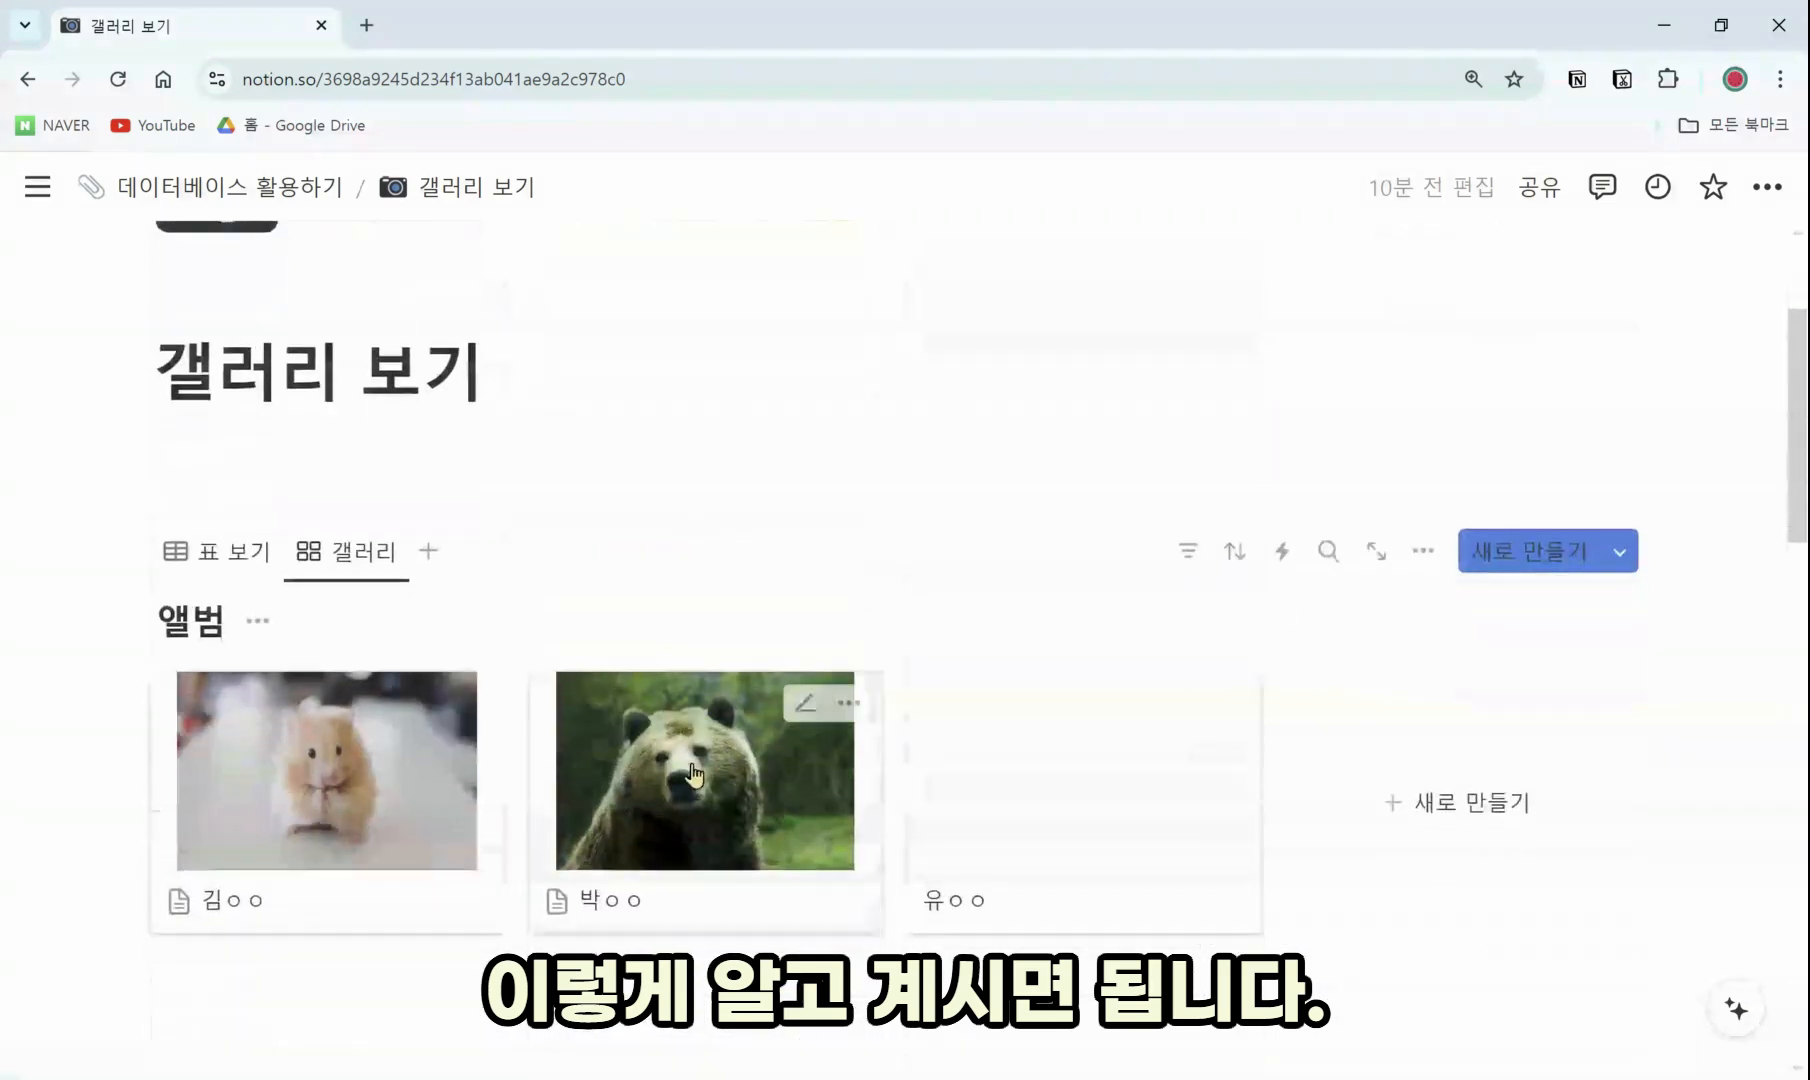
scroll(693, 773, down, 1)
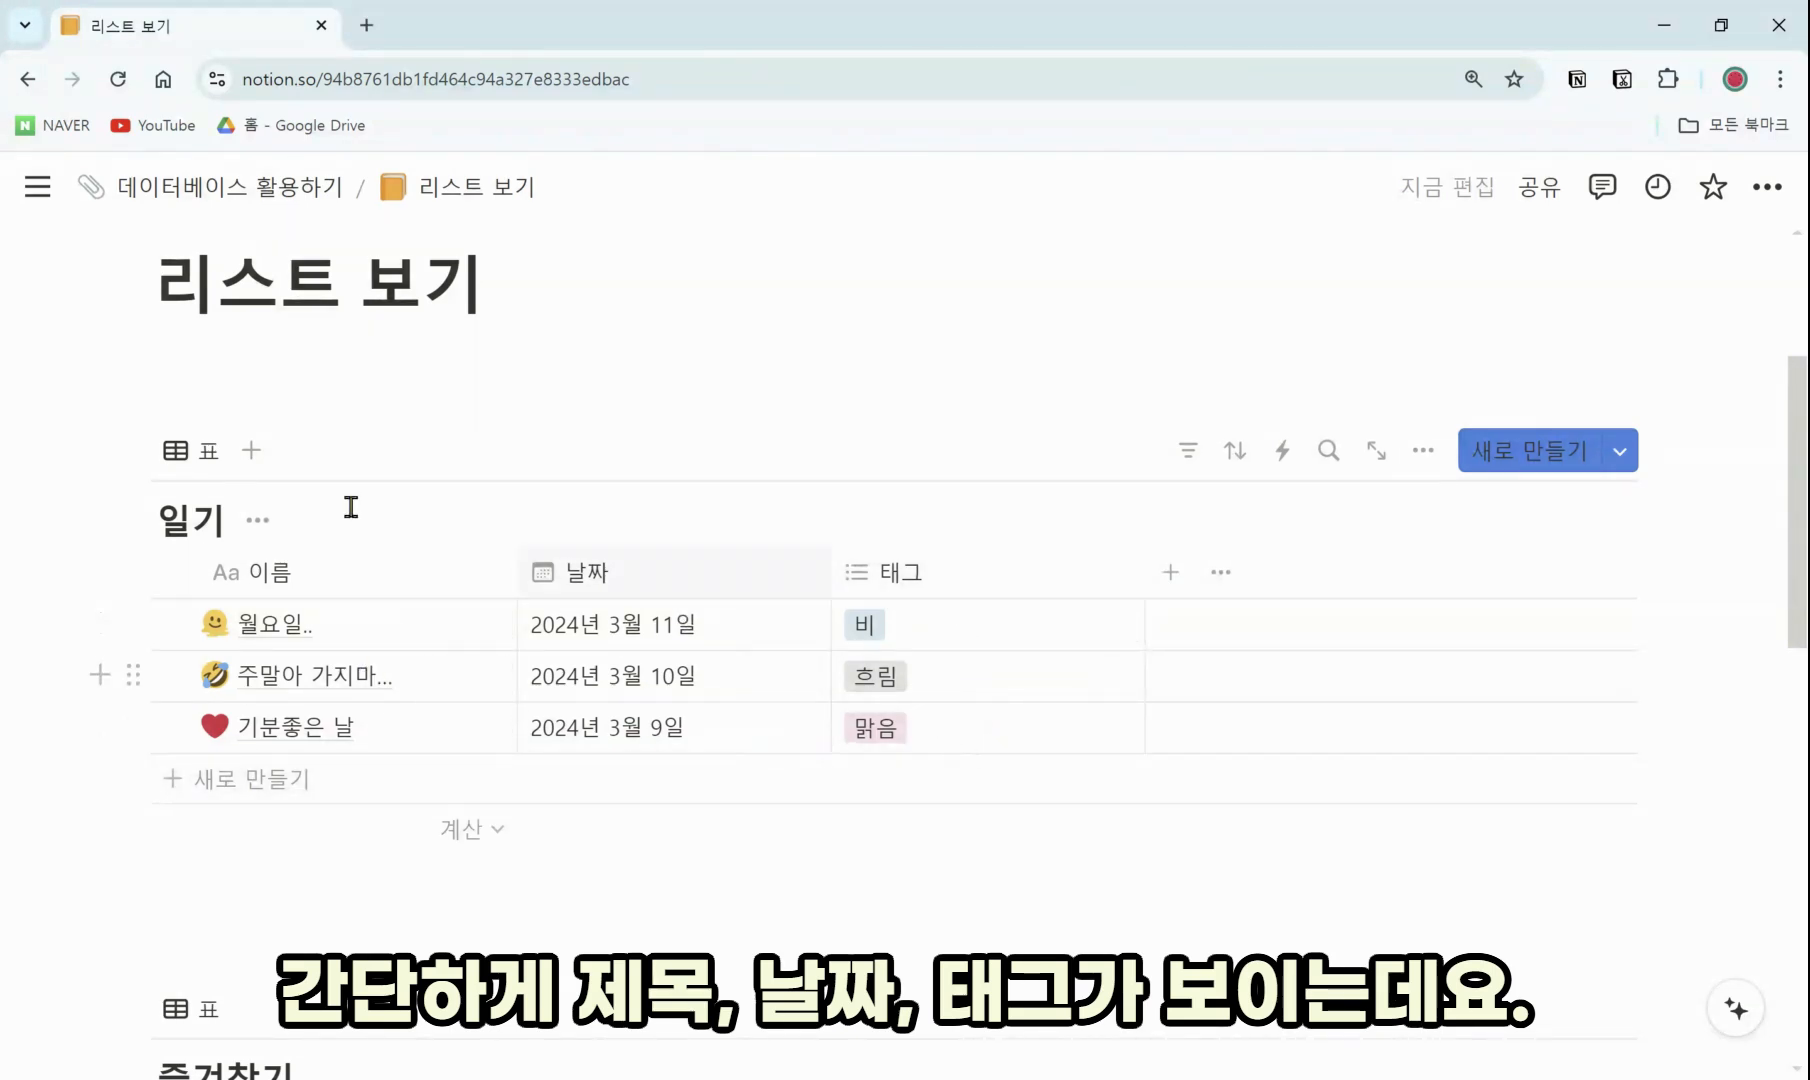
Add a list view (리스트) to the 일기 database and compare it with the table view
click(251, 451)
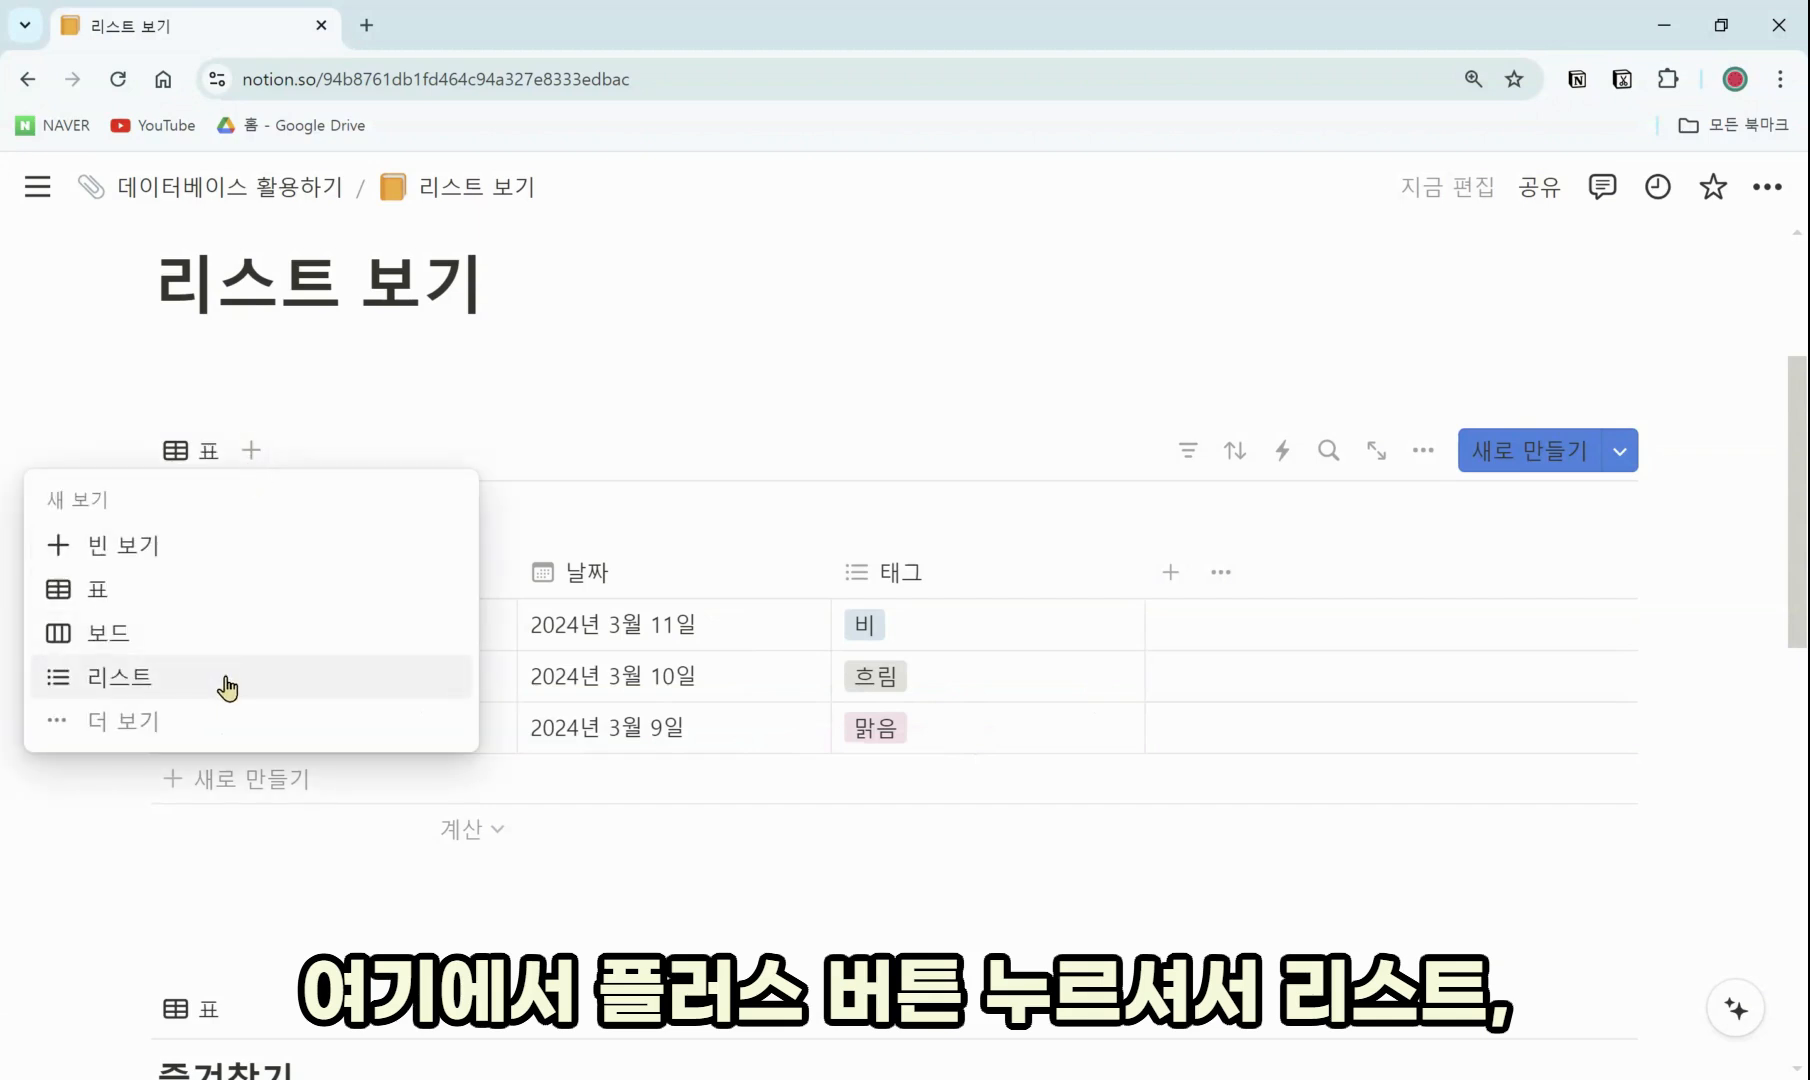
click(228, 687)
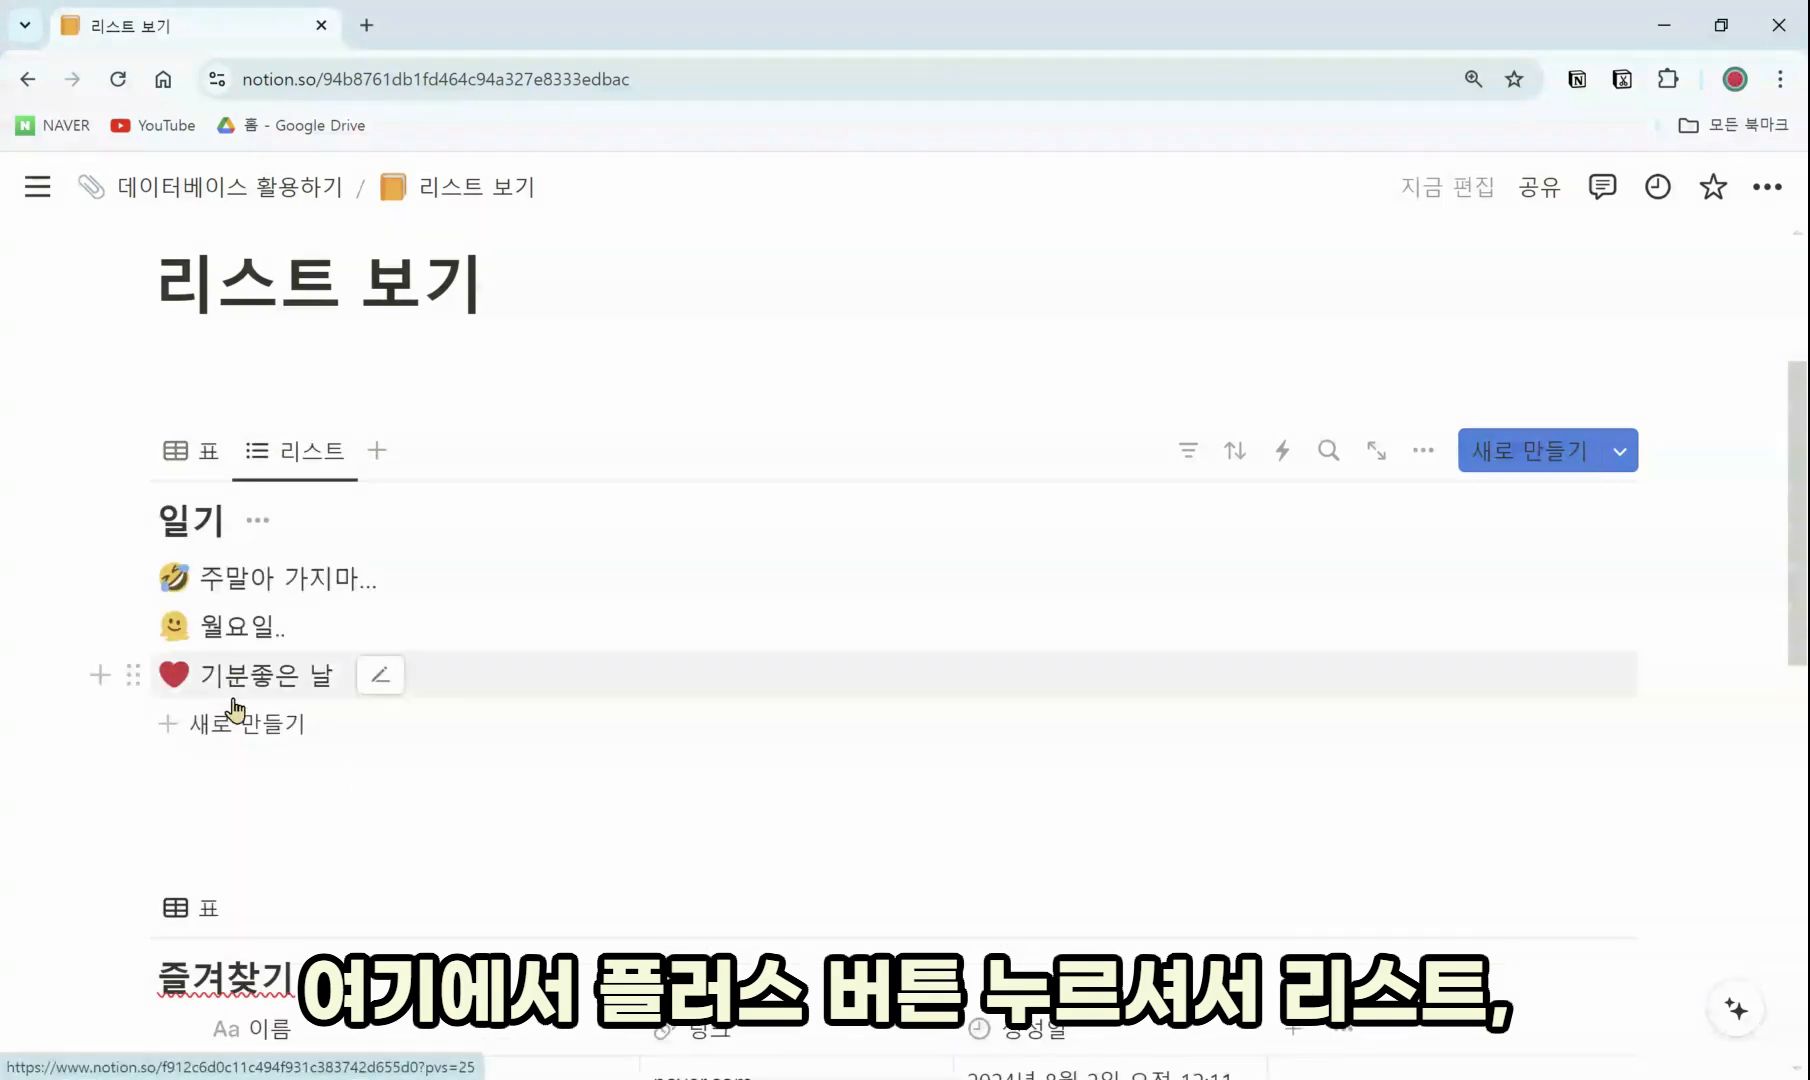
click(200, 452)
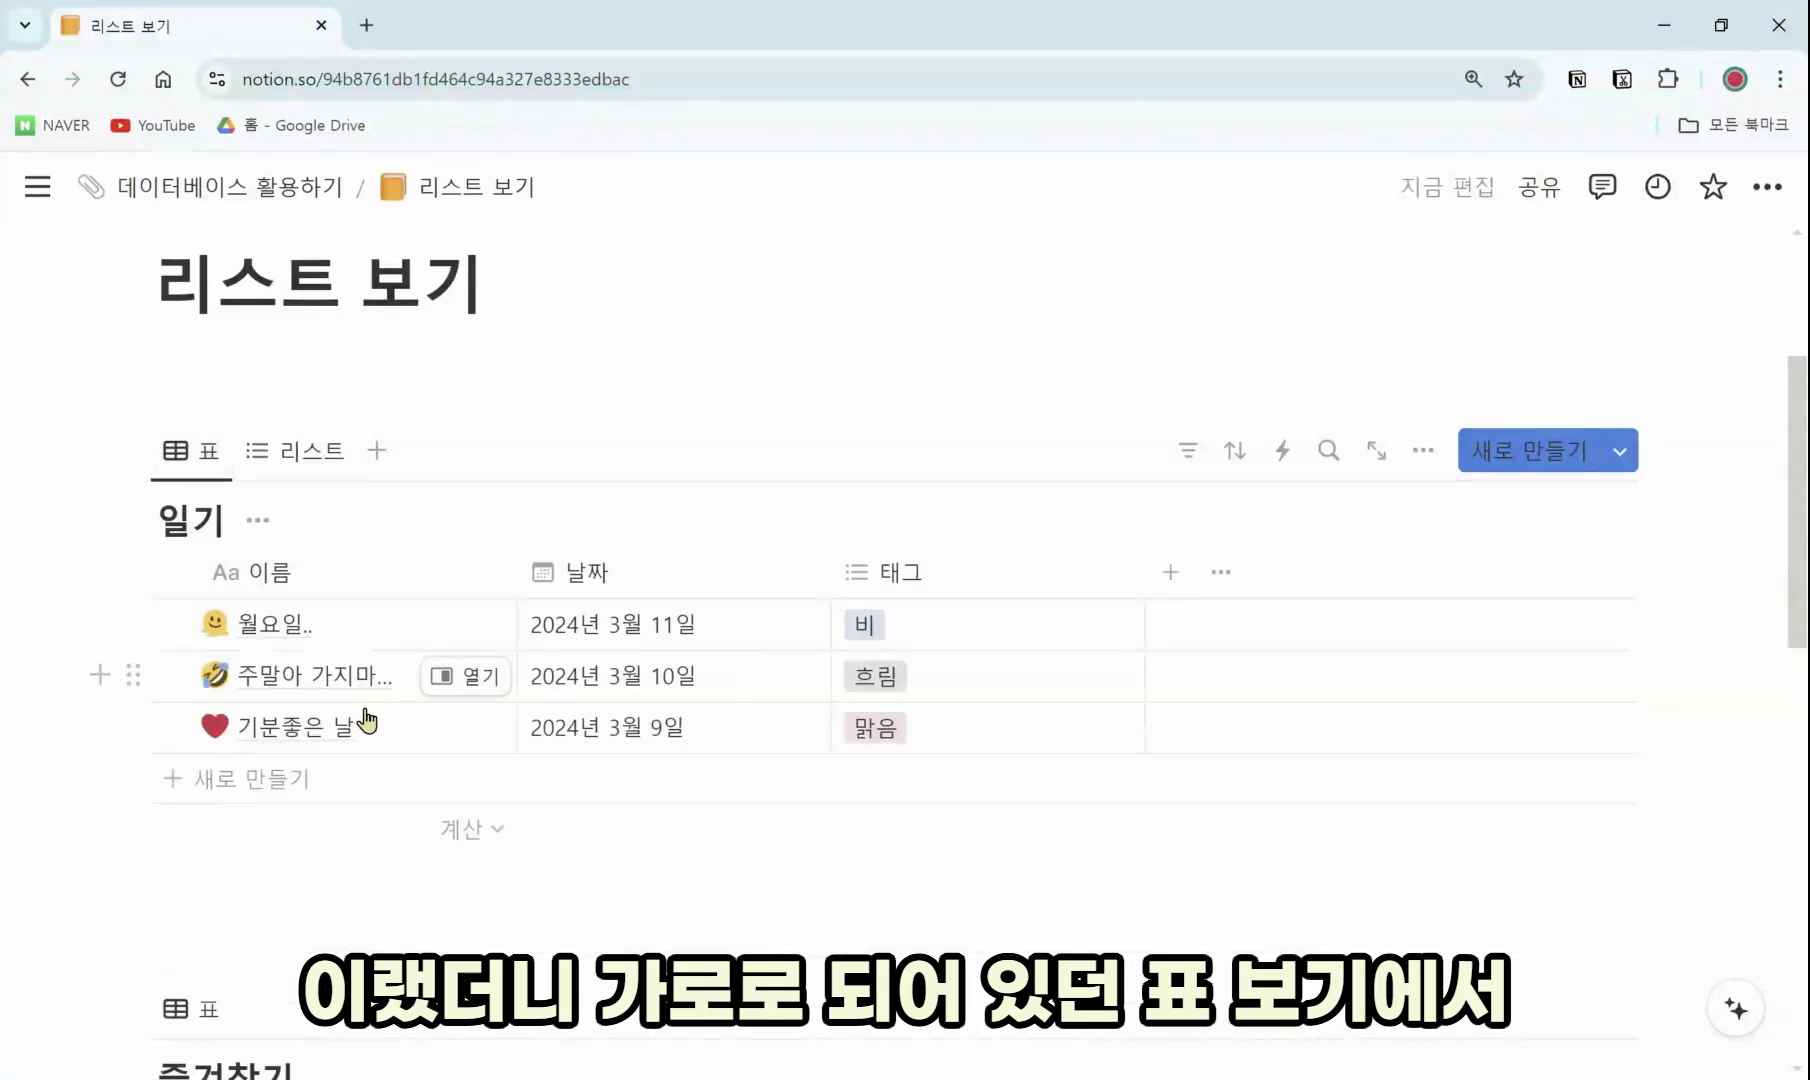
click(295, 452)
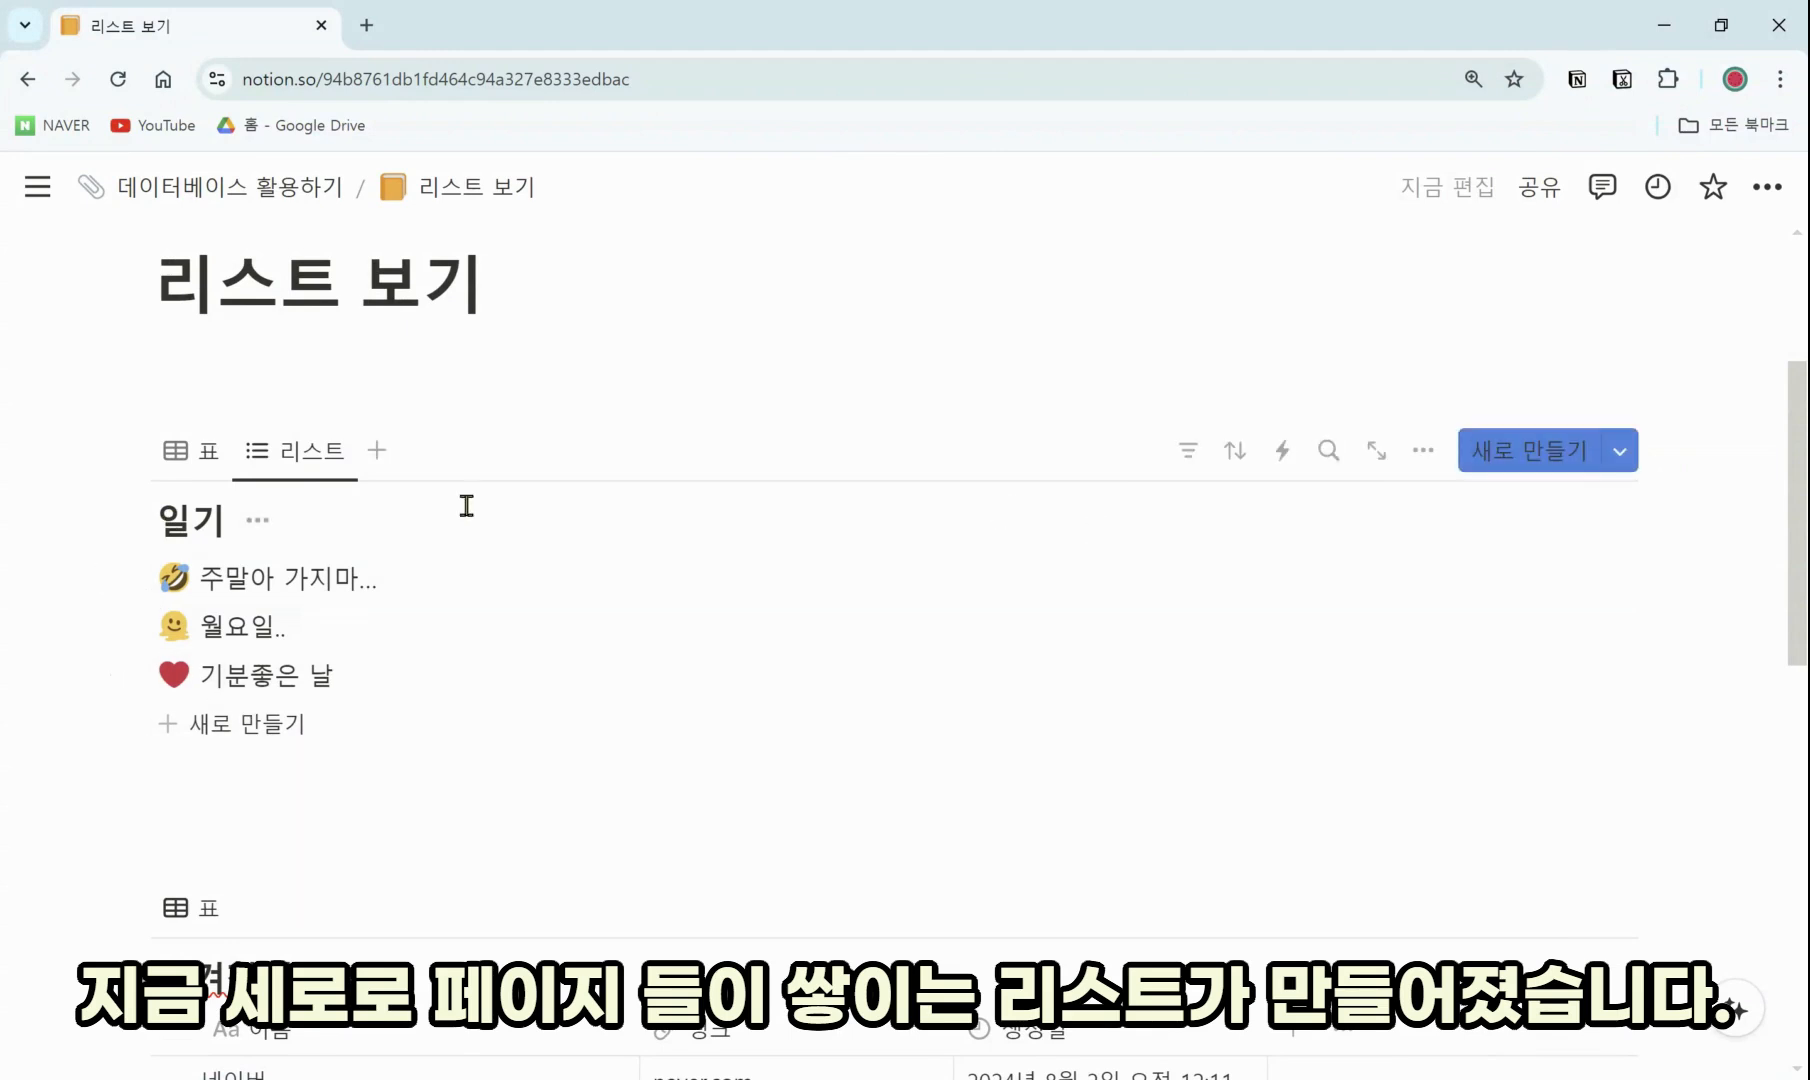
click(588, 804)
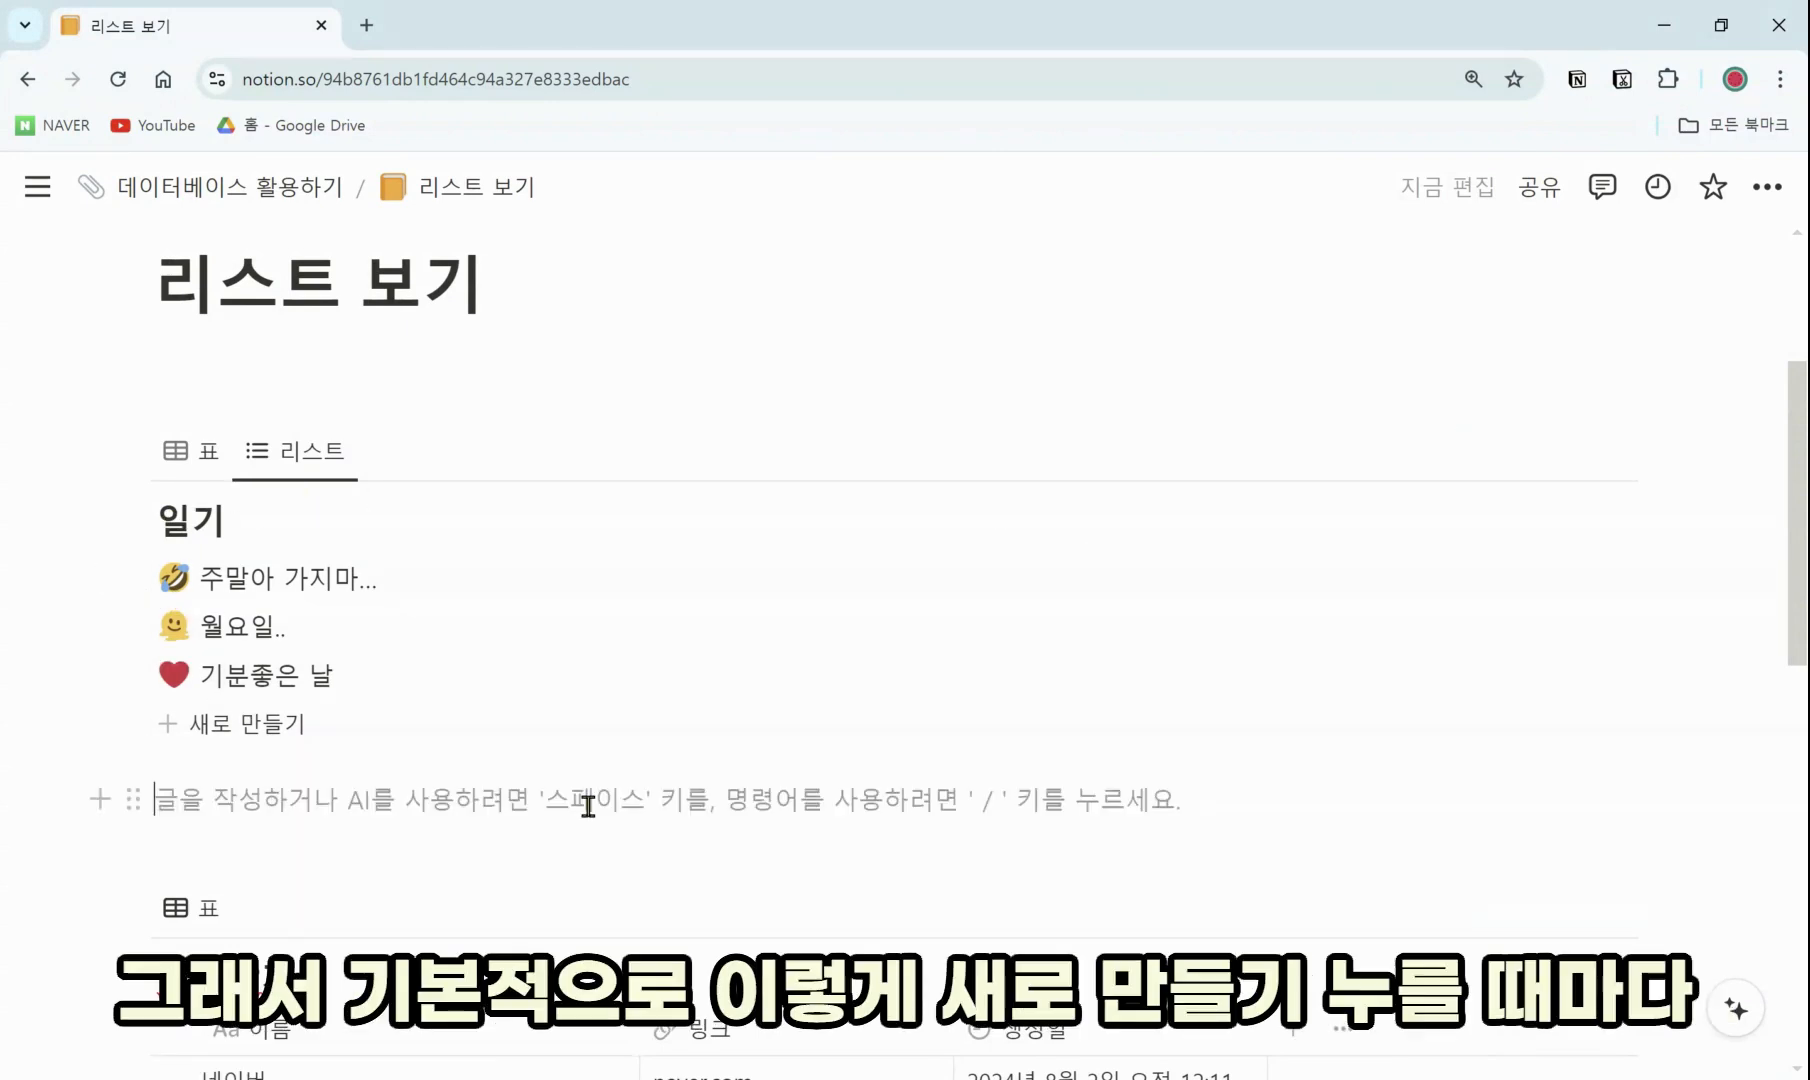
Add two new pages named ㄴㅇㅇㅇ and ㅇㅇㅇ to the 일기 list
click(281, 733)
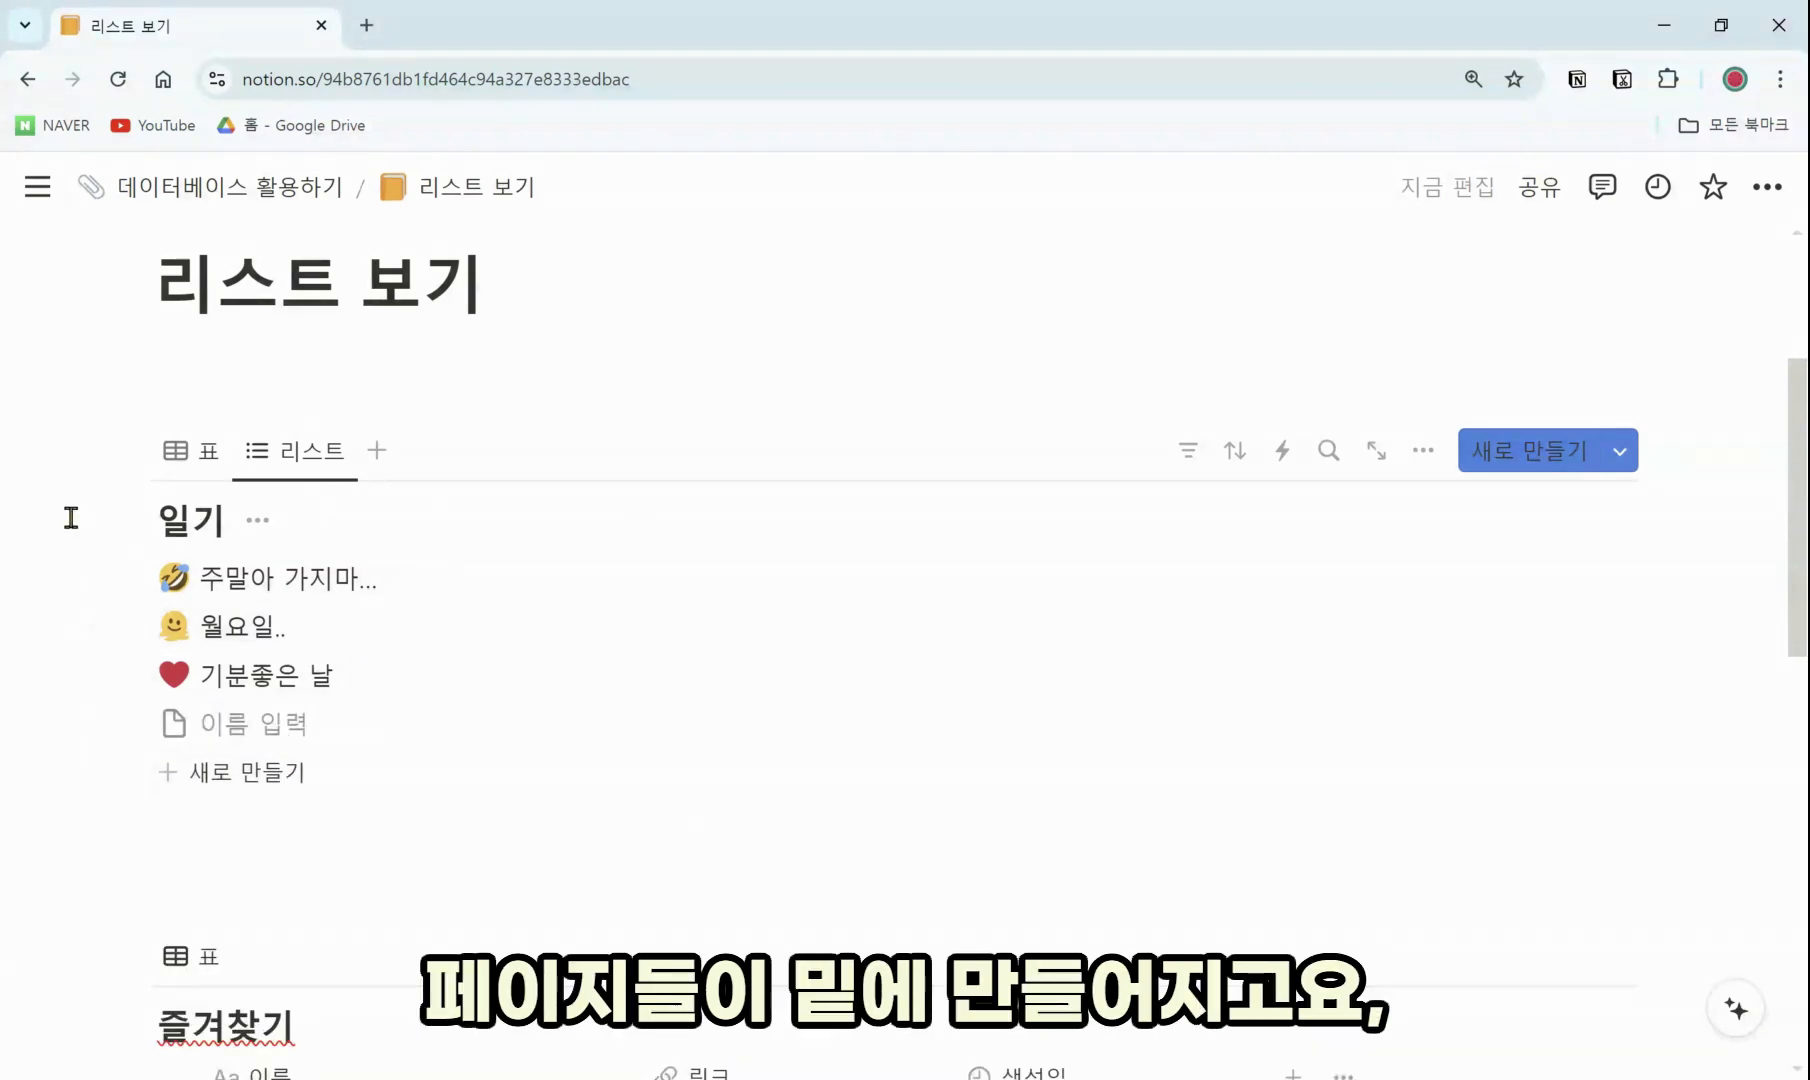
text(ㄴ)
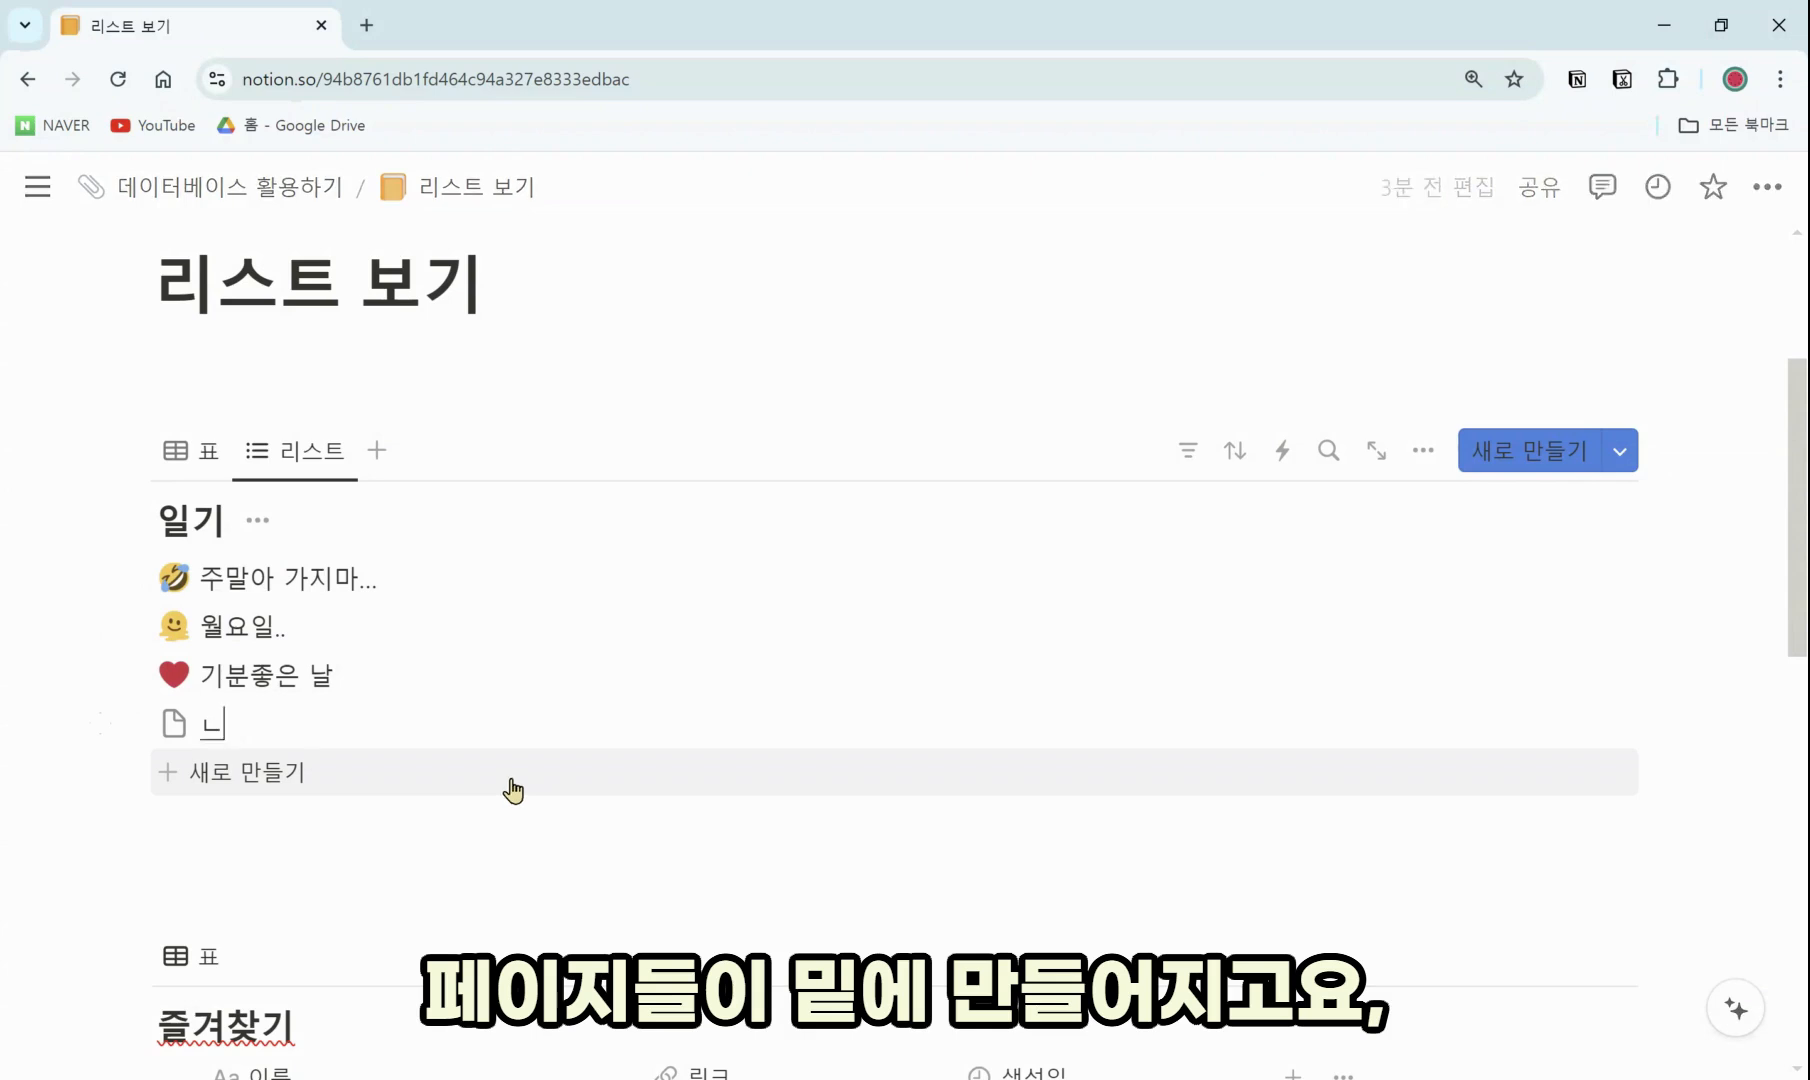
text(ㅇㅇㅇ)
click(430, 845)
click(250, 772)
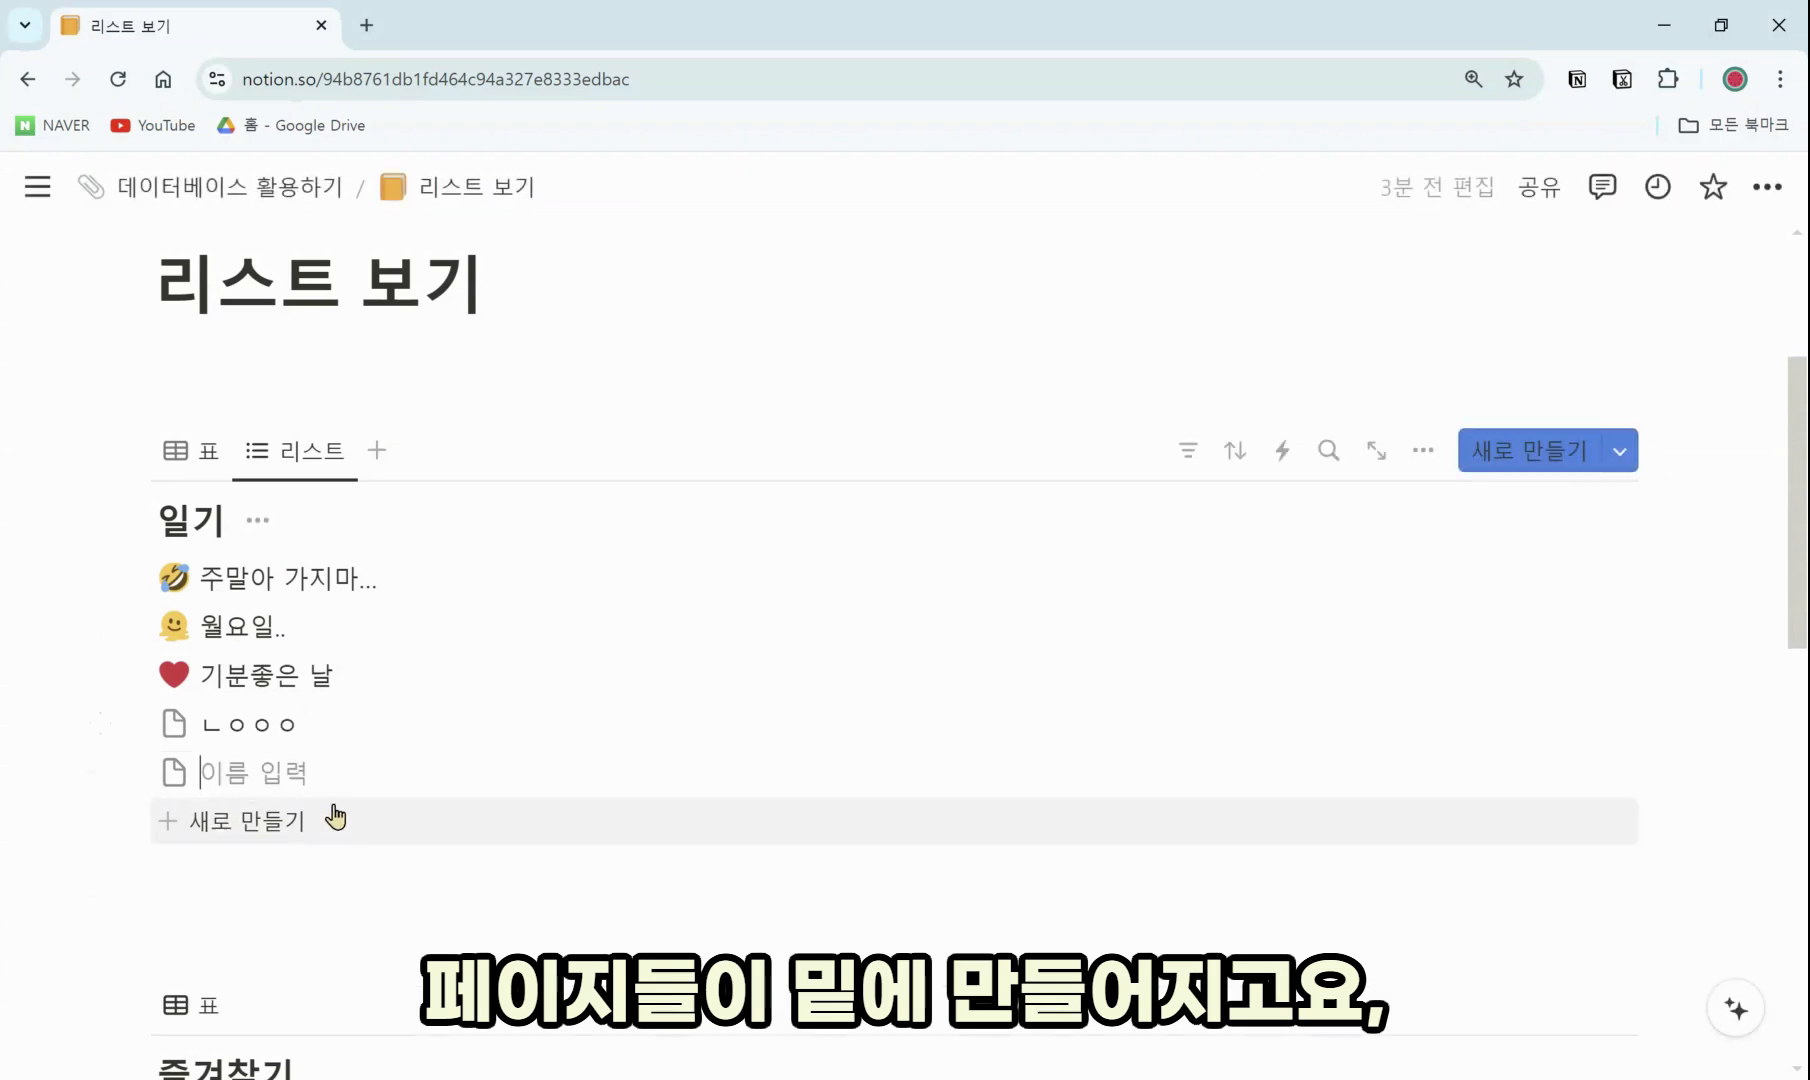
text(ㅇㅇㅇ)
click(339, 848)
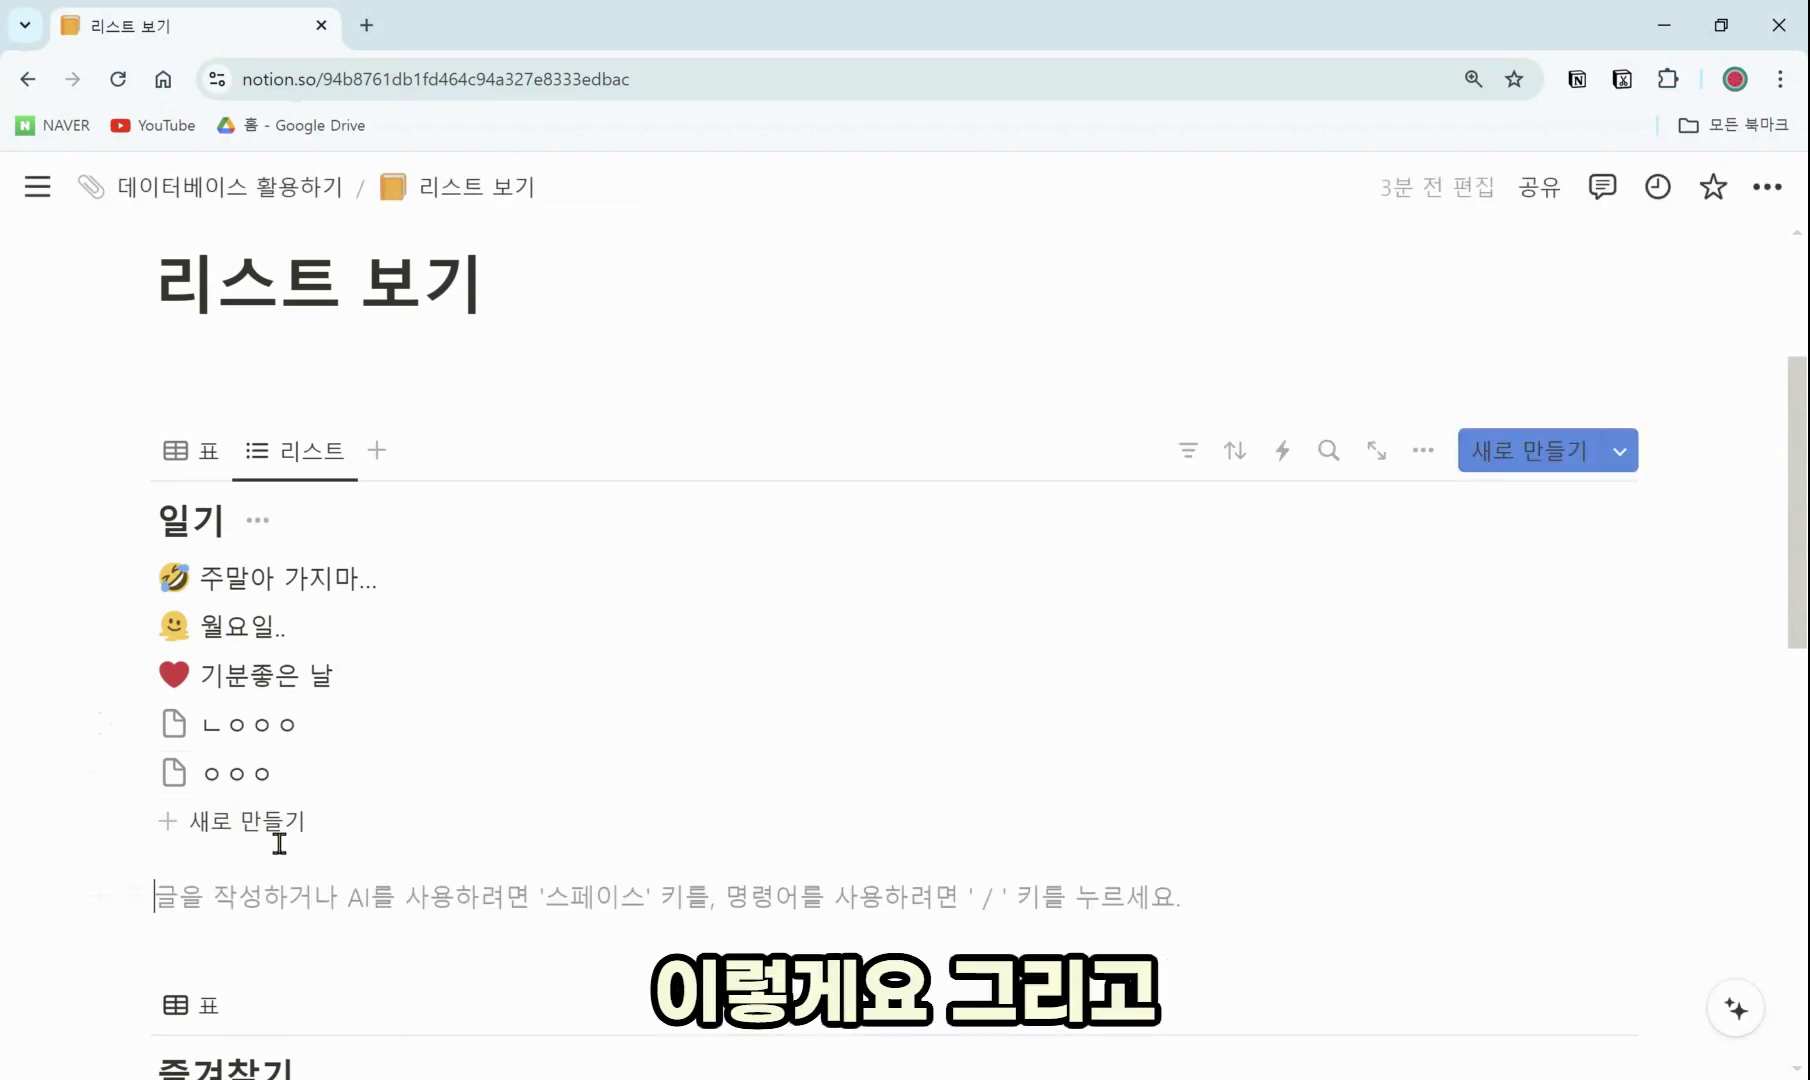
Give the ㄴㅇㅇㅇ page a green heart icon and the ㅇㅇㅇ page a purple heart icon
click(180, 738)
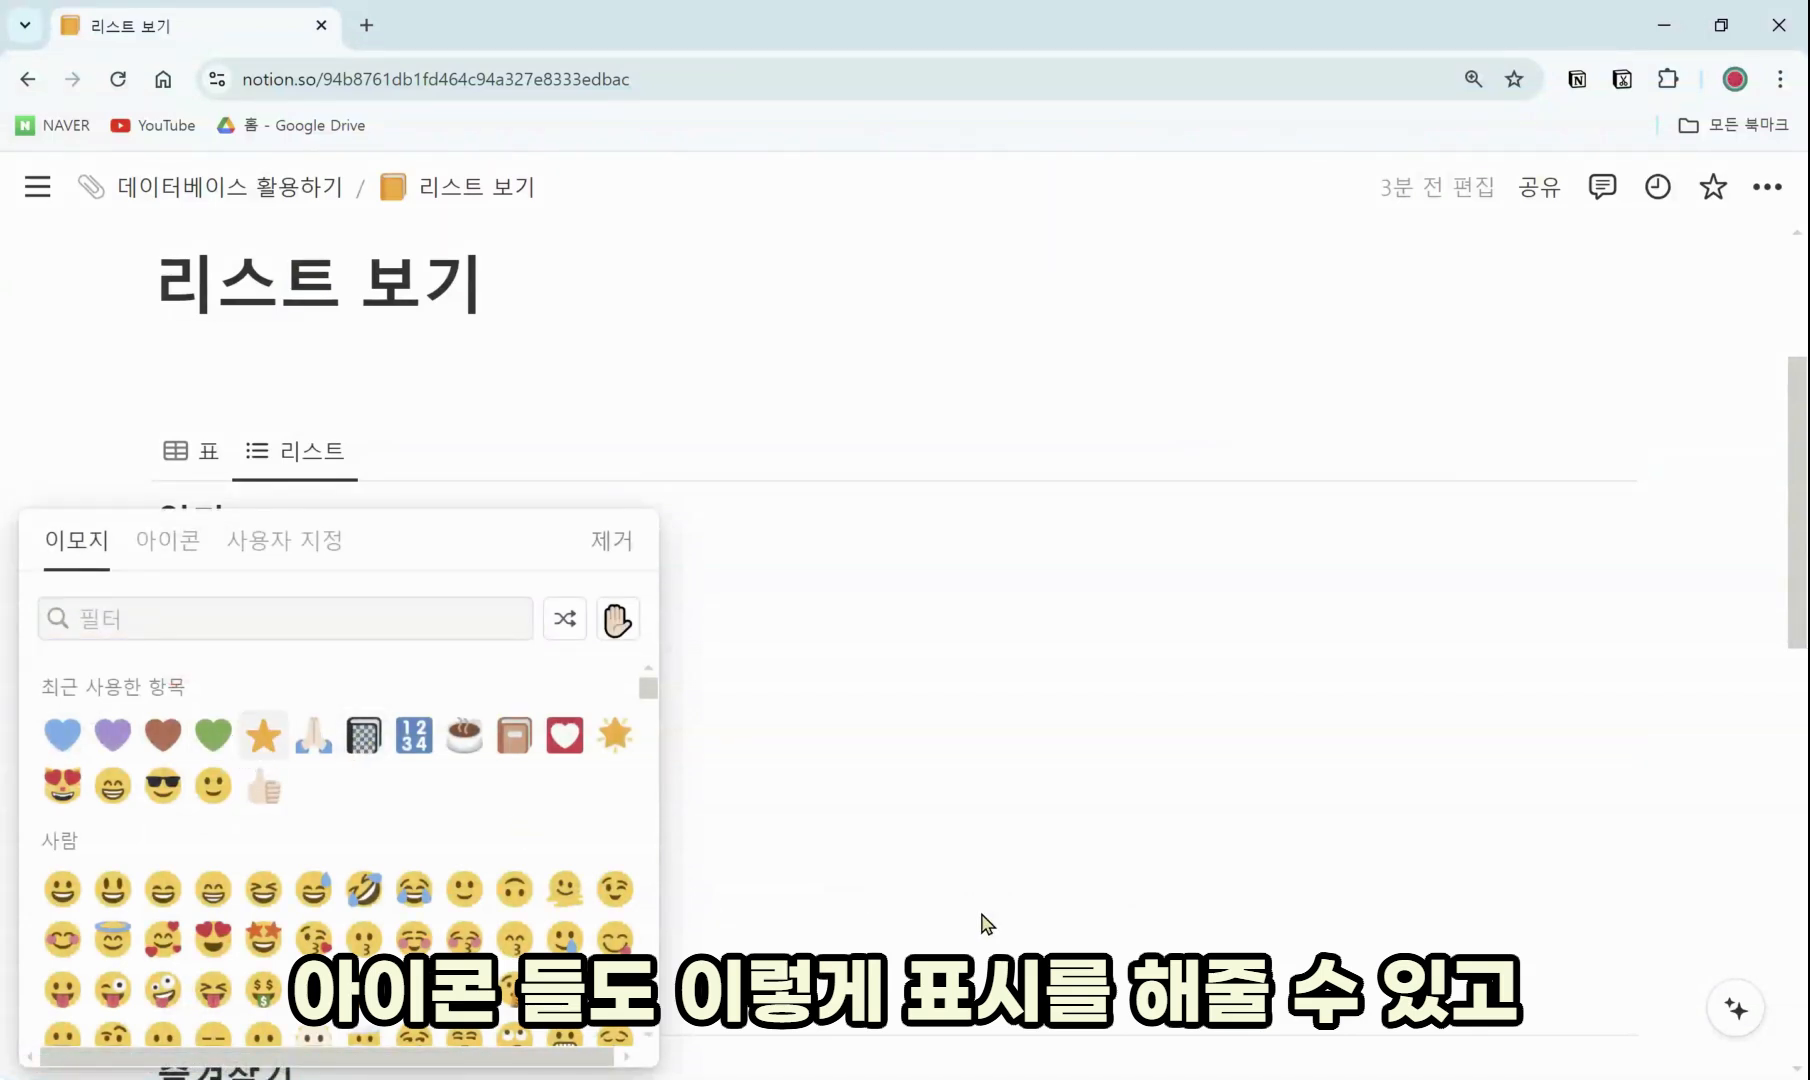
click(561, 845)
click(178, 738)
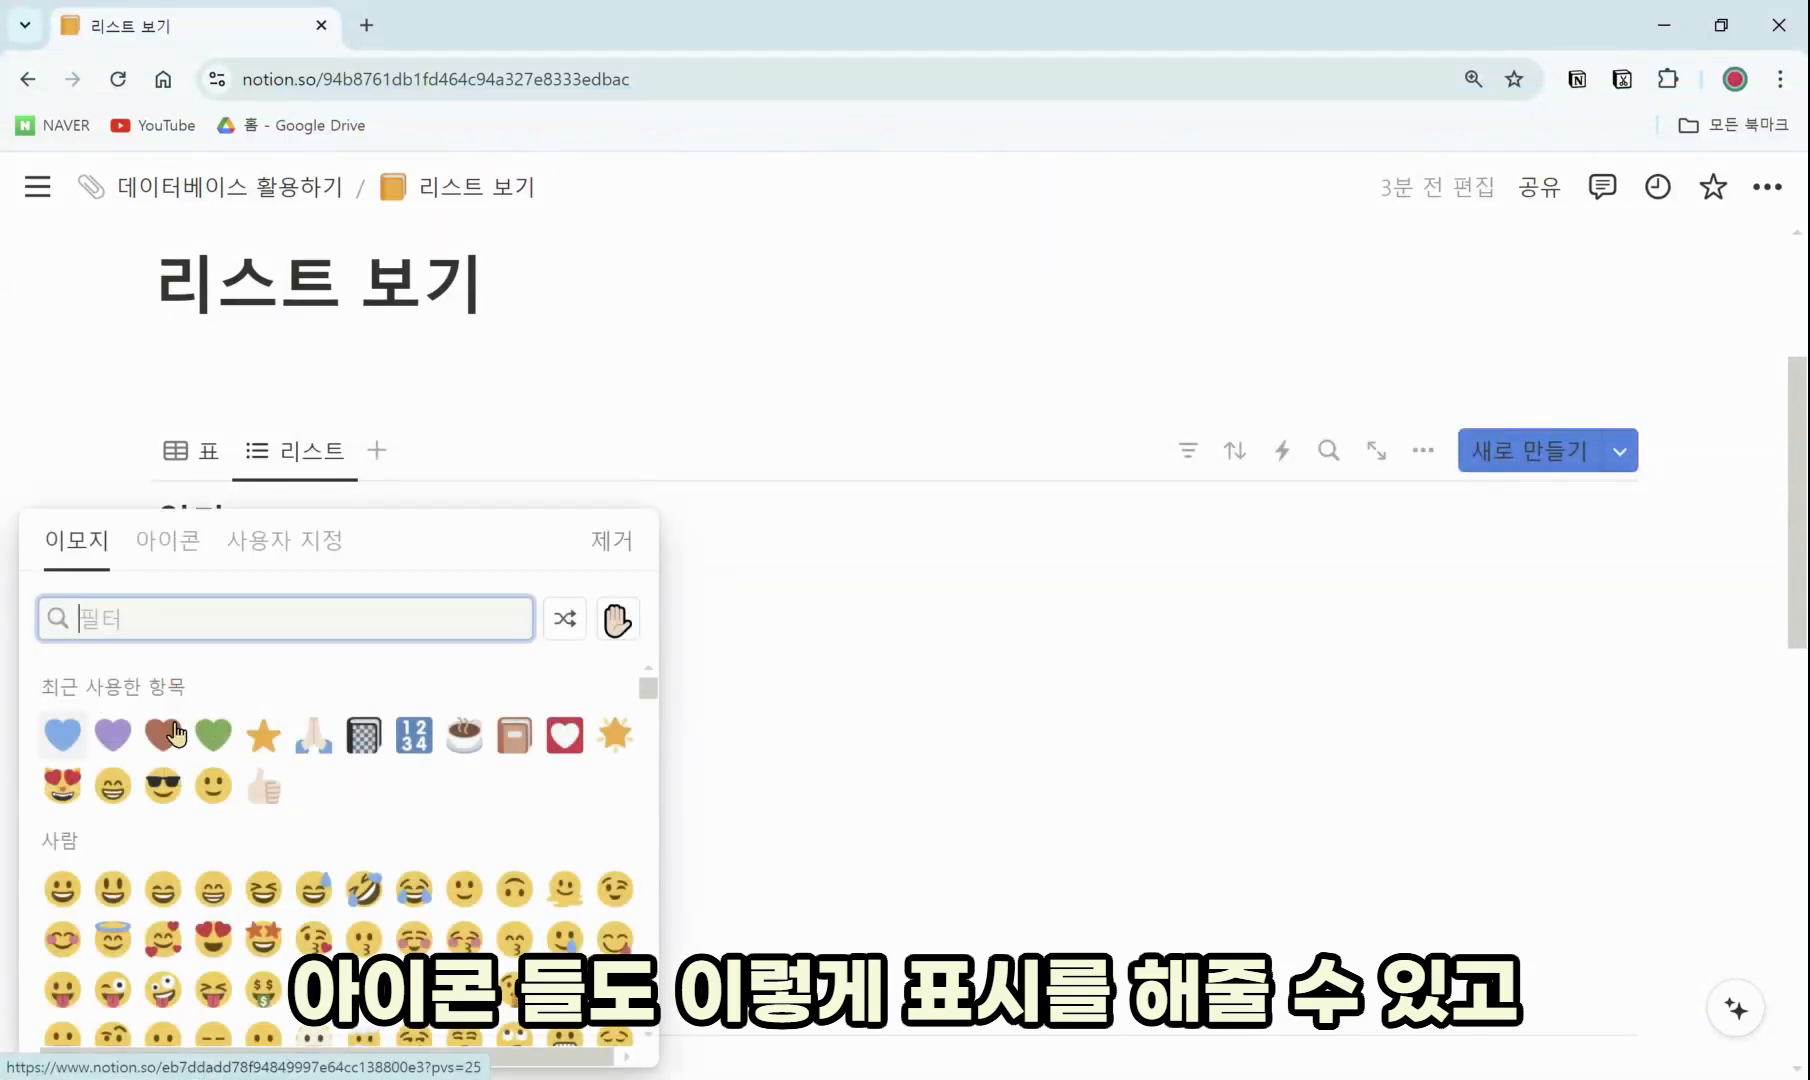
click(213, 735)
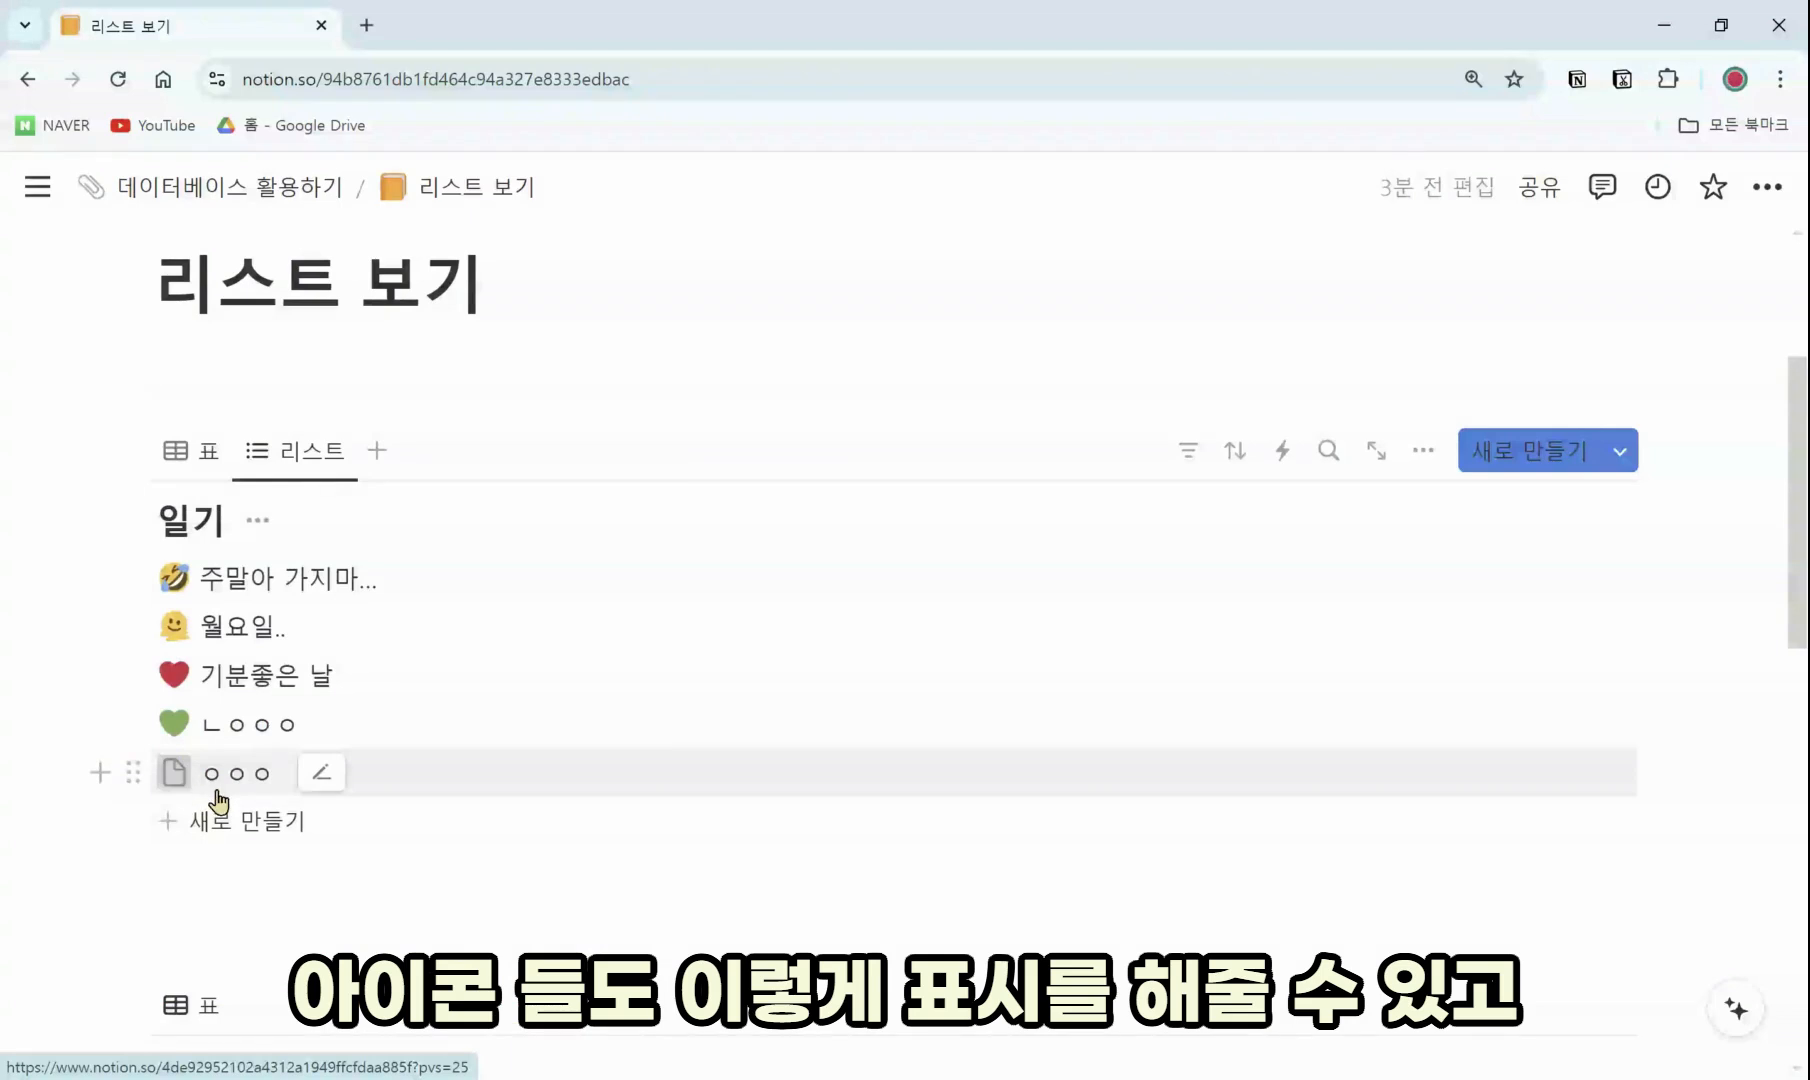
click(175, 775)
click(175, 775)
click(175, 775)
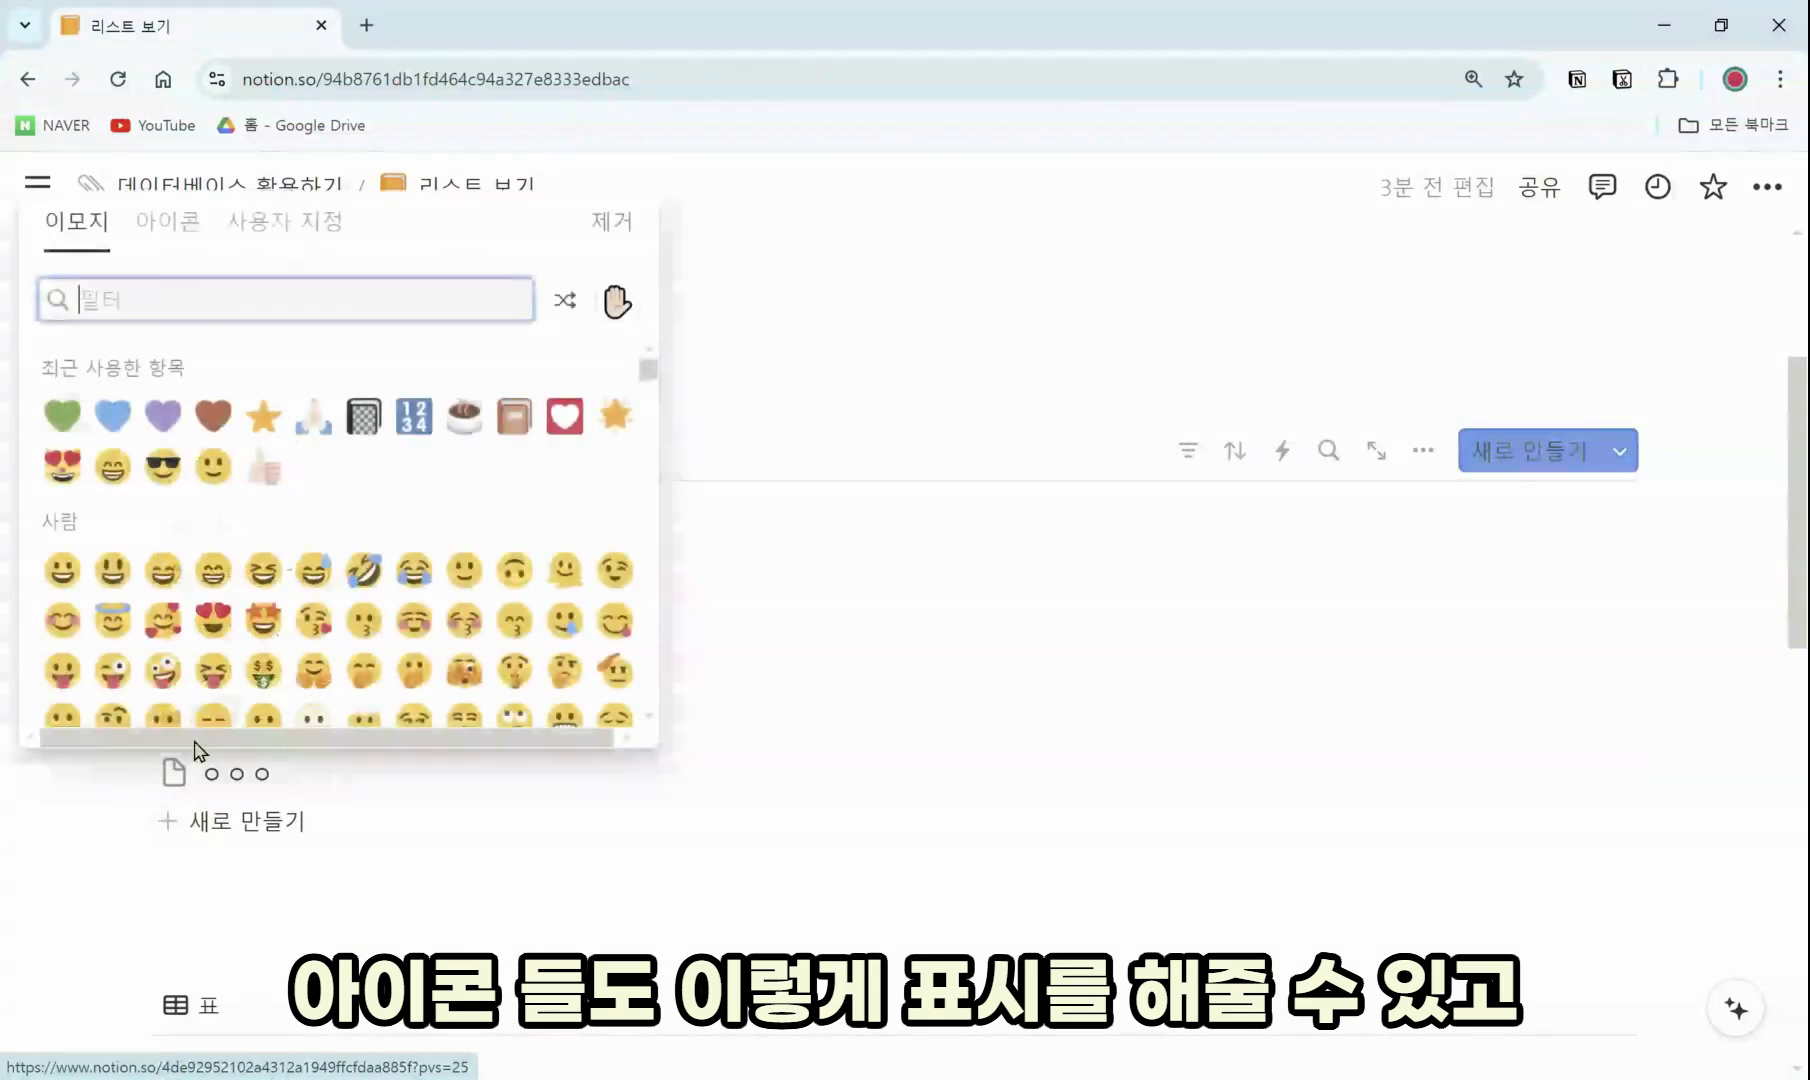
click(160, 415)
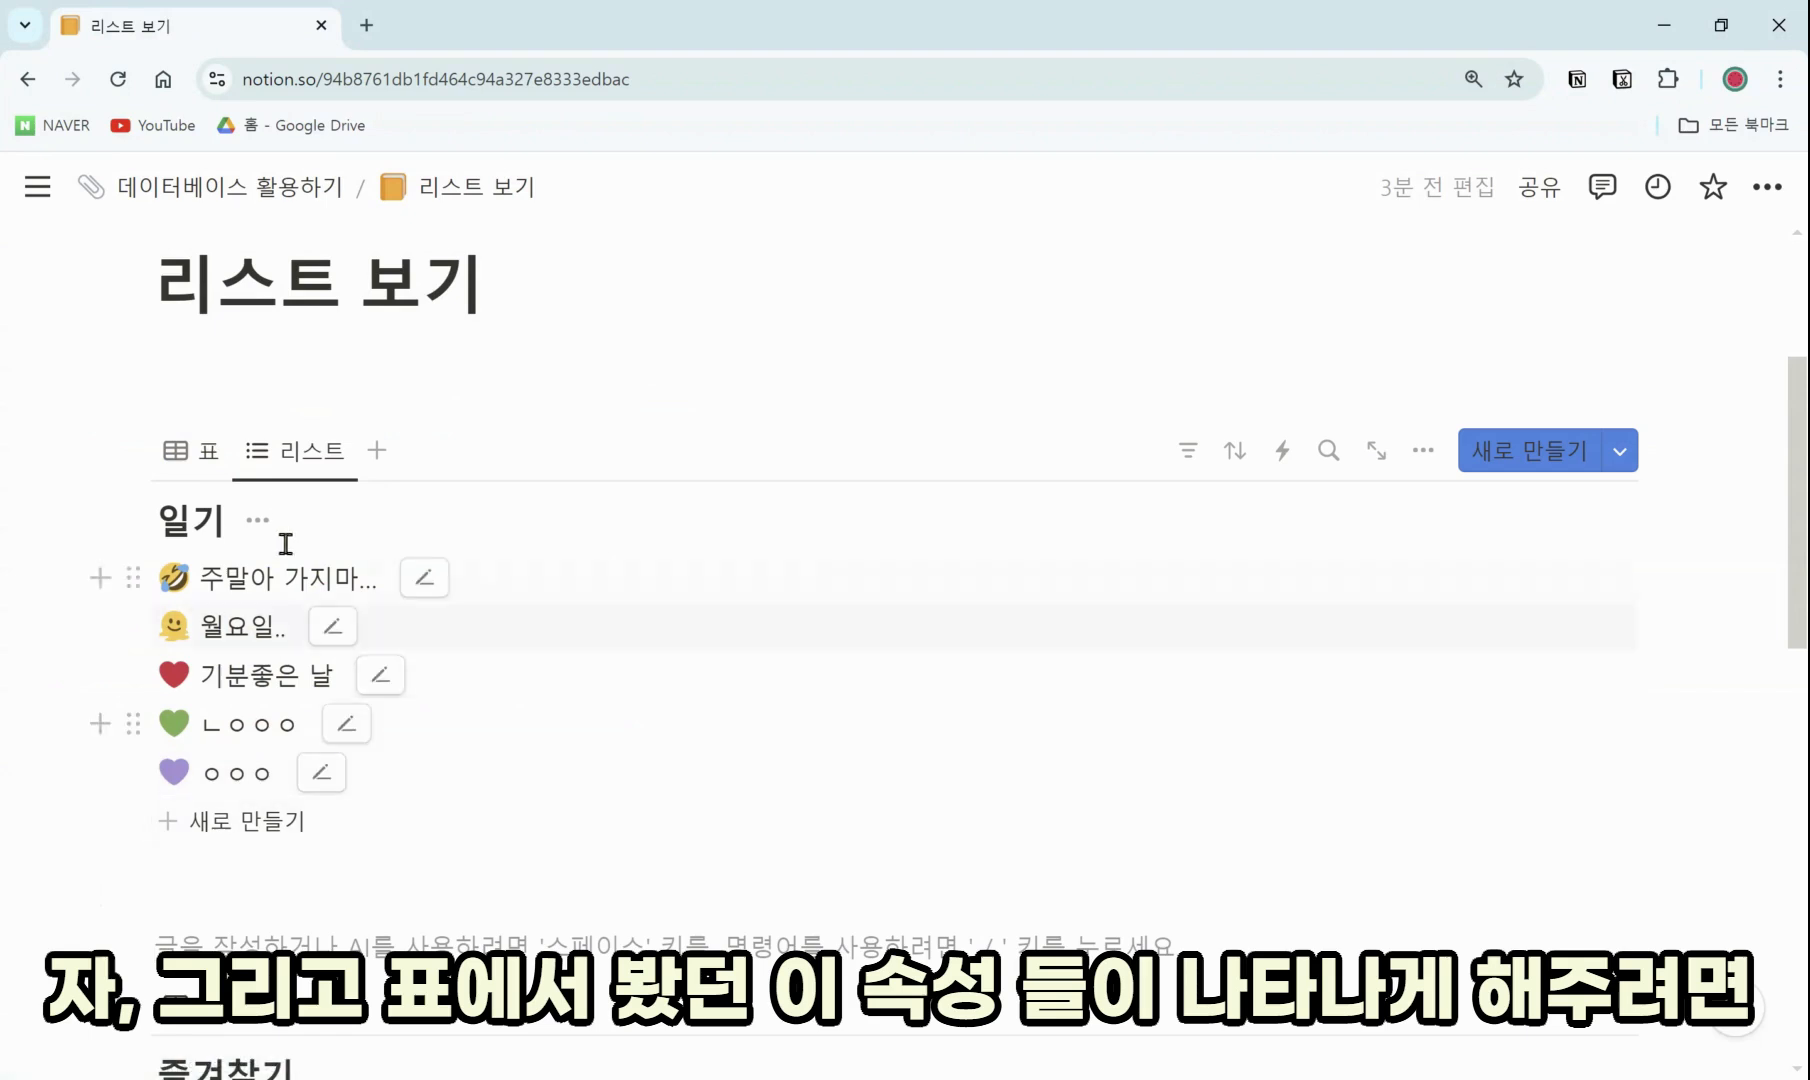
Check the table view's properties, then show the 날짜 and 태그 properties in the 일기 list view
click(224, 466)
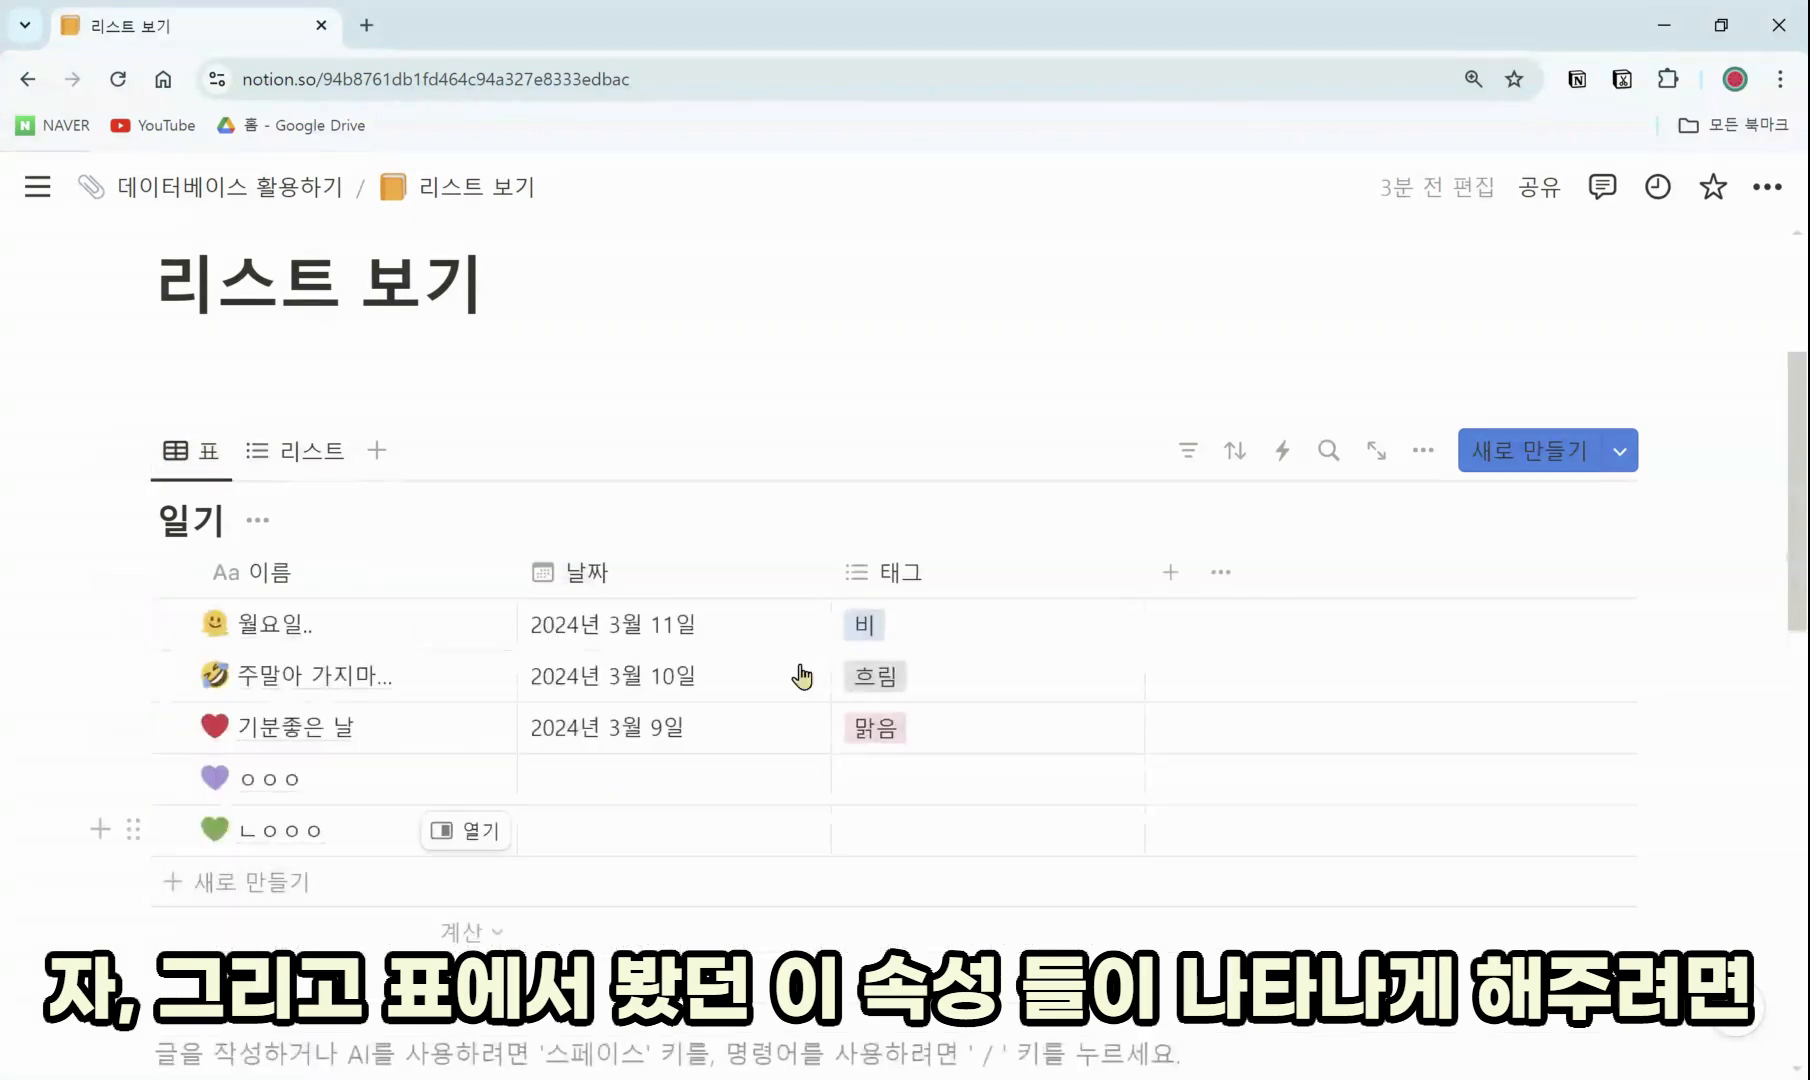
click(320, 460)
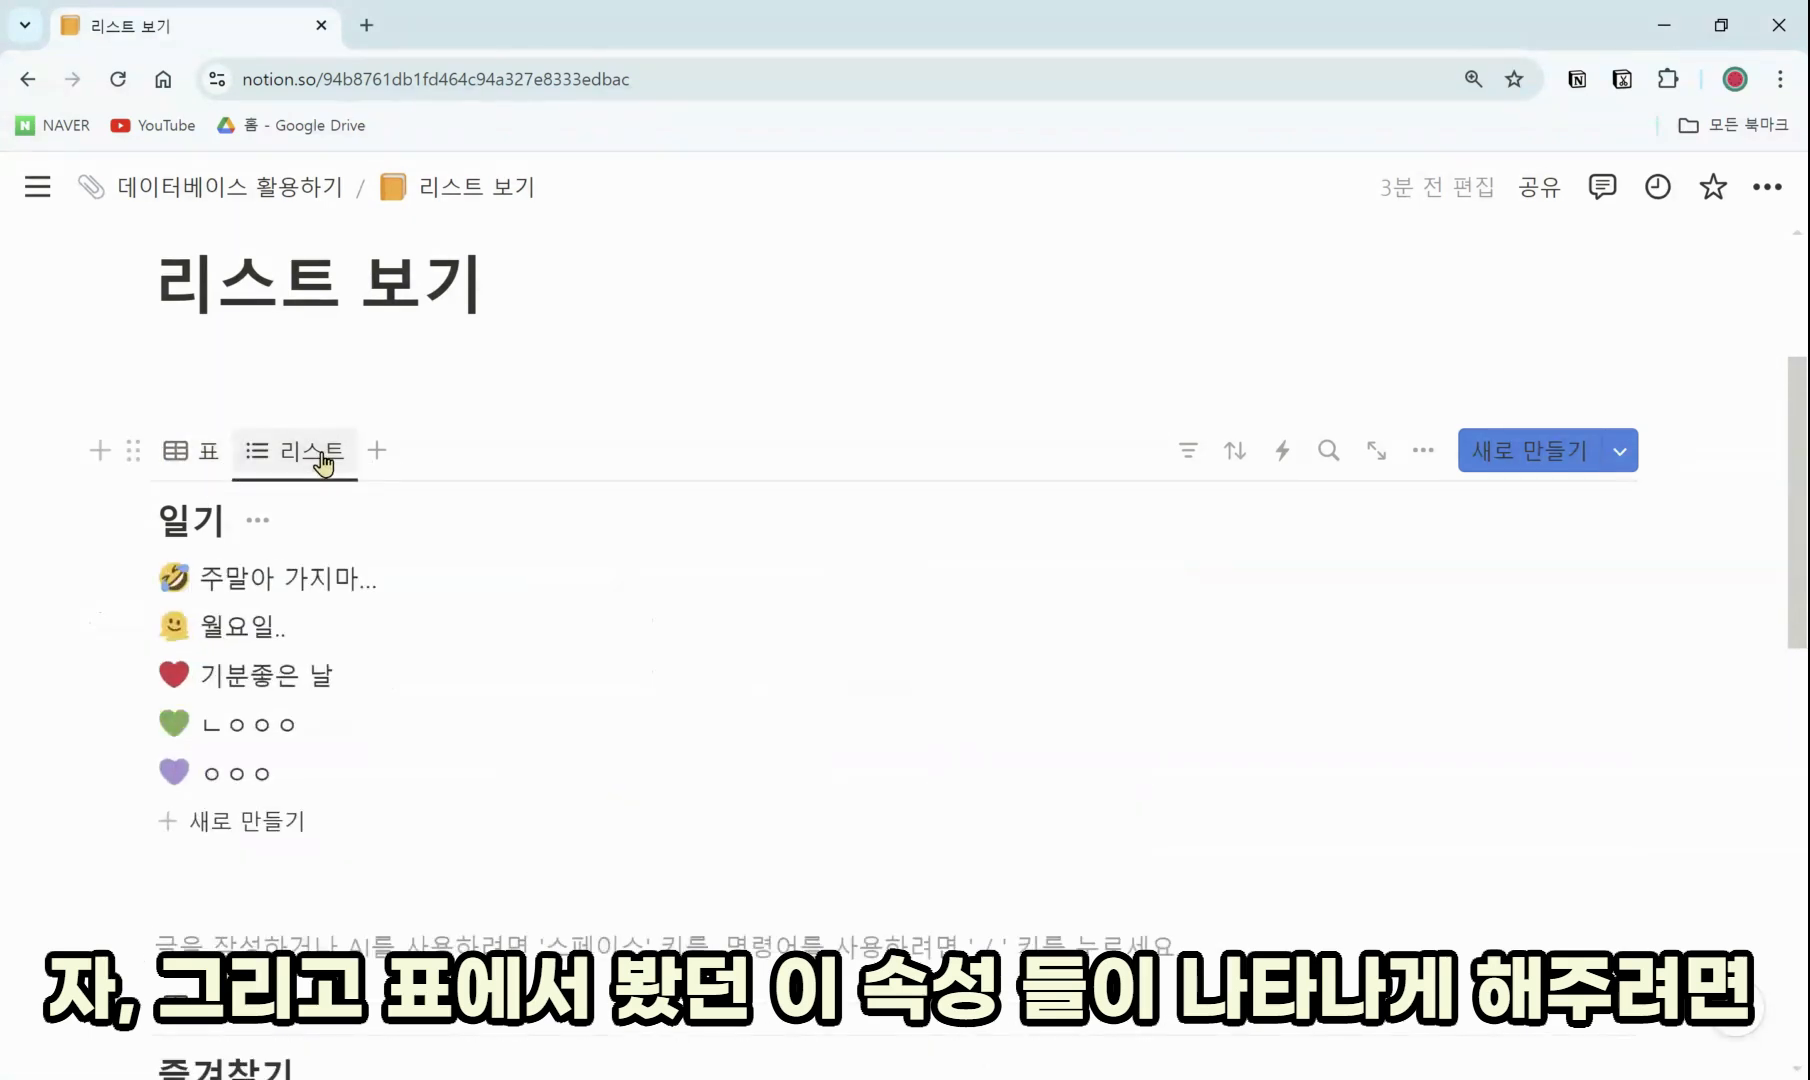
click(1426, 452)
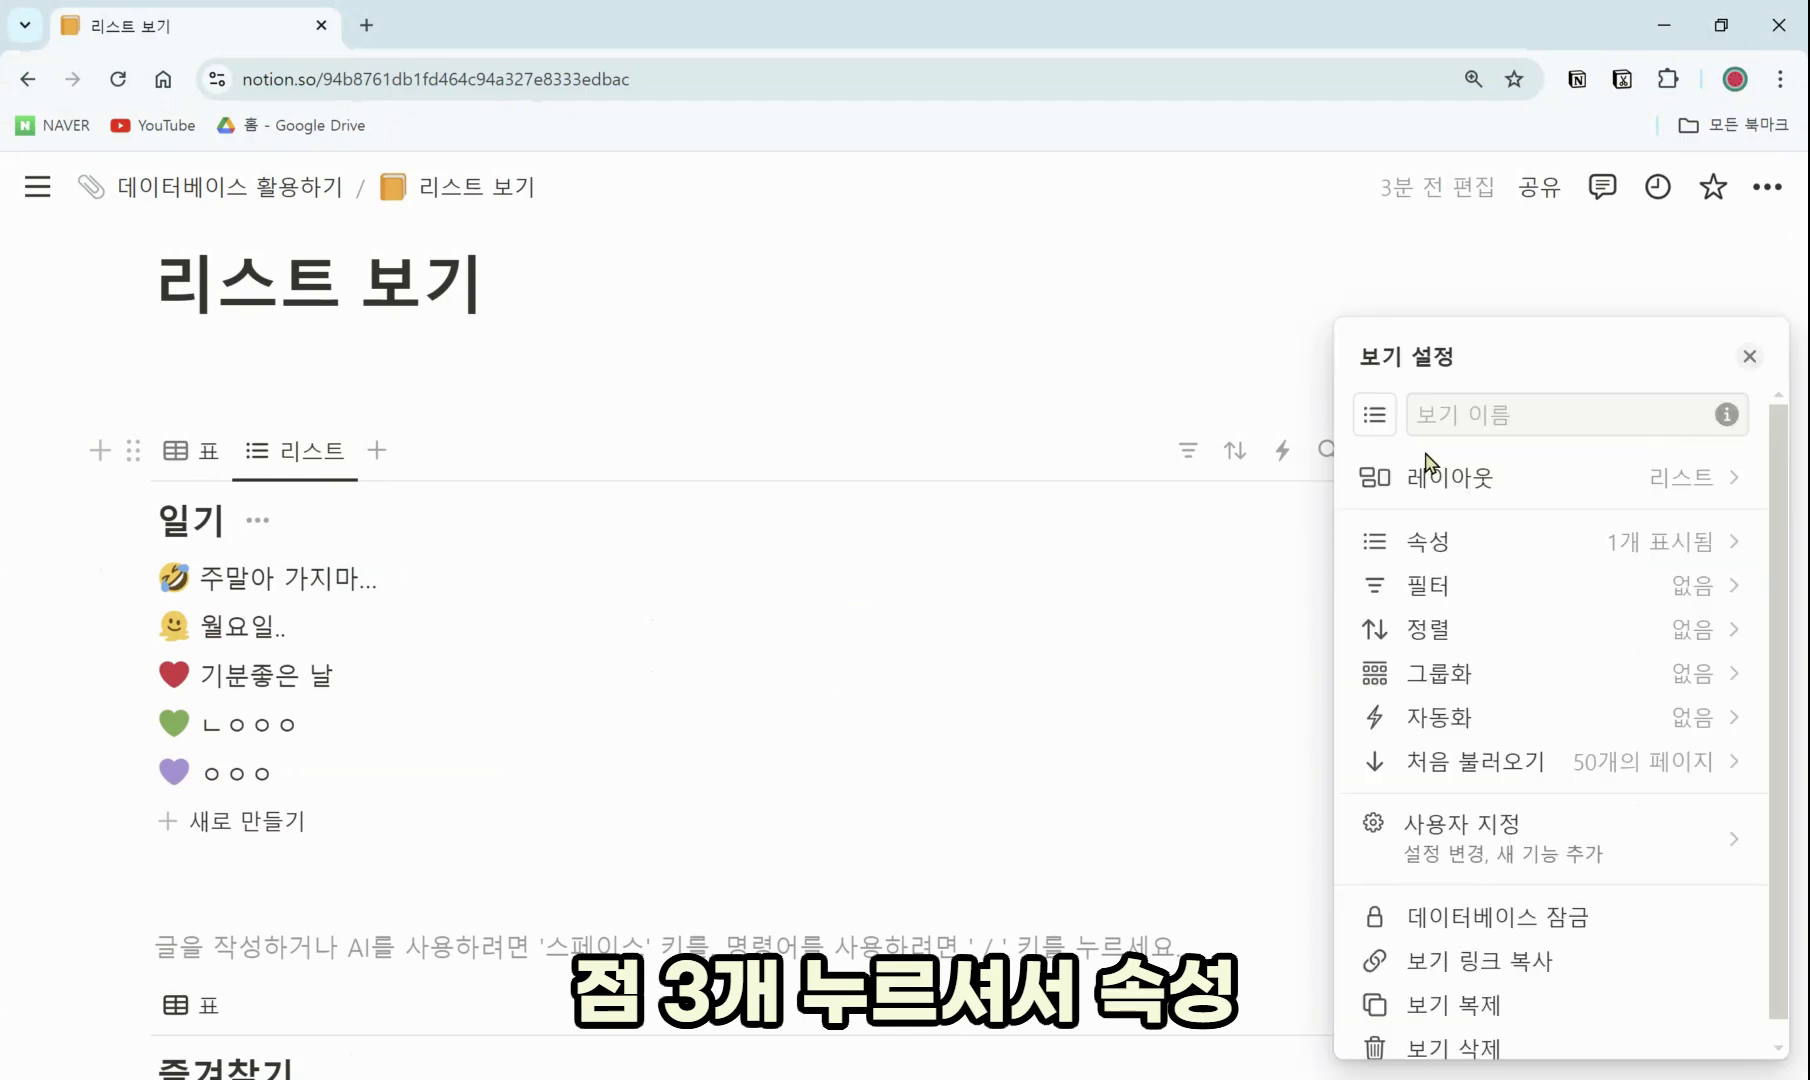
click(1590, 560)
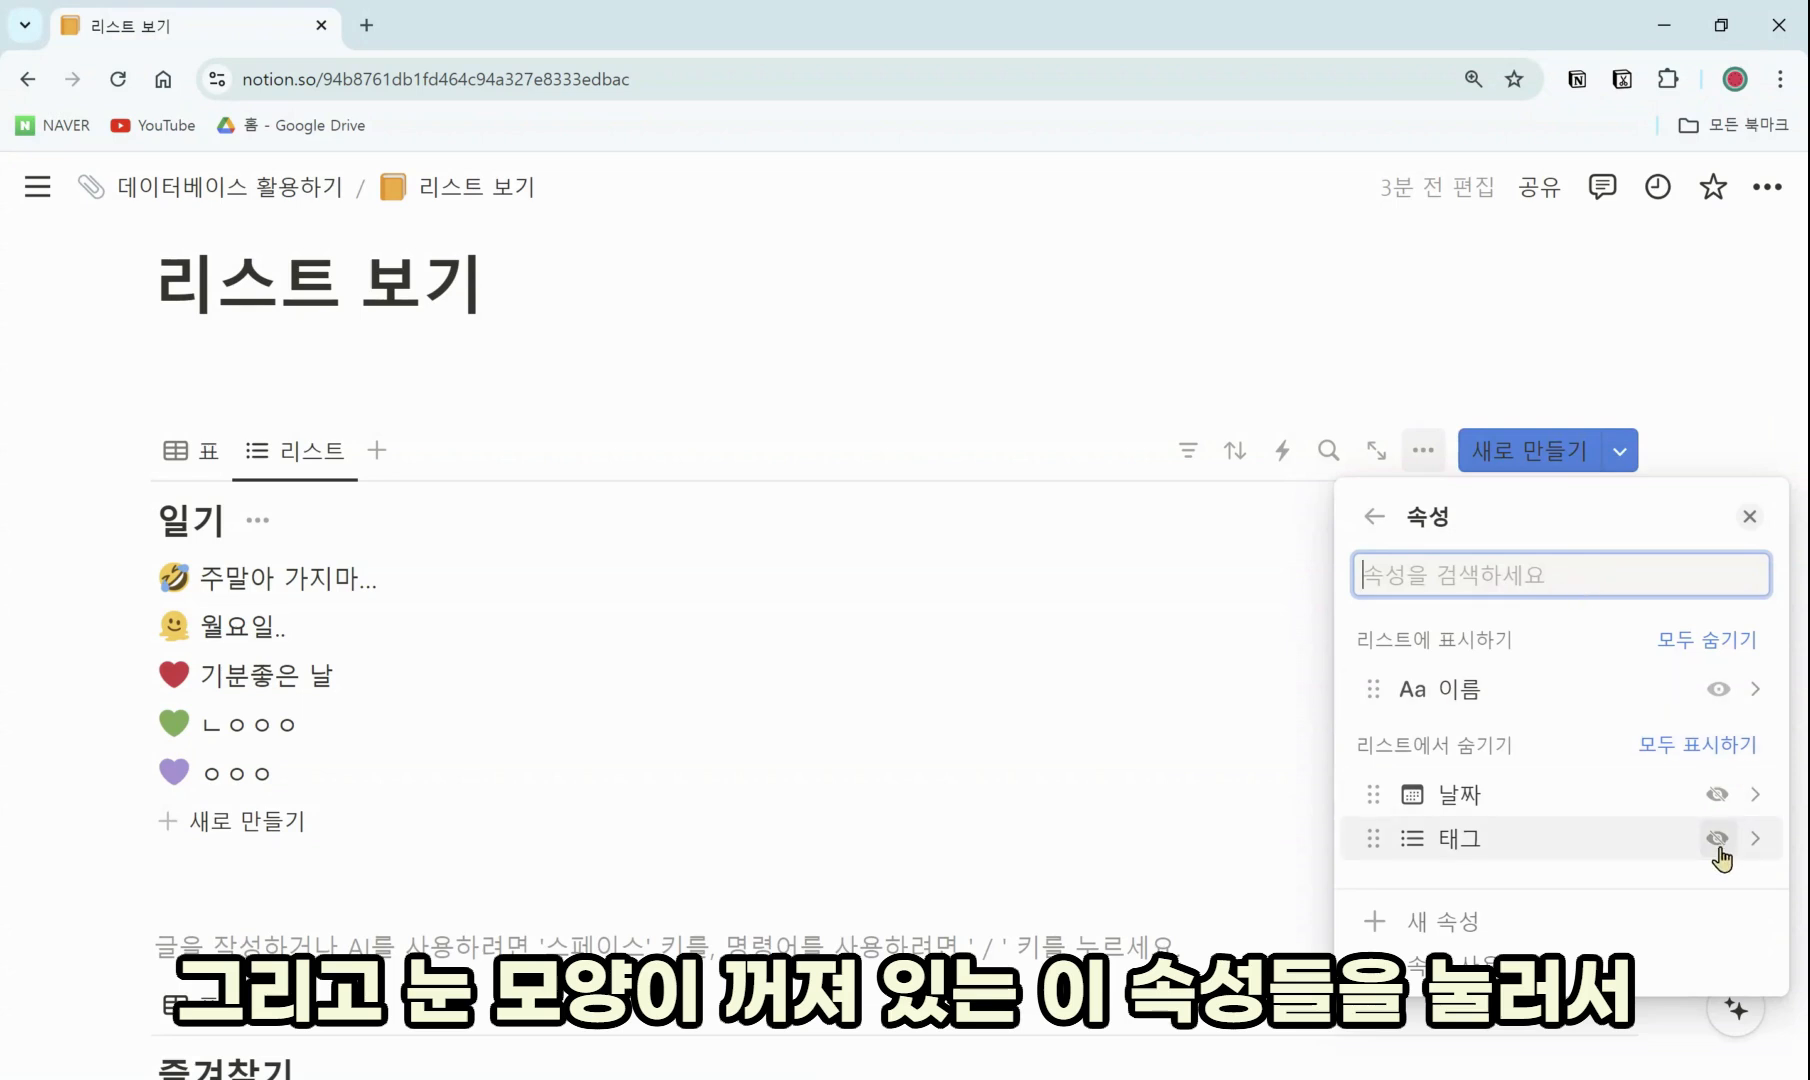
click(1718, 795)
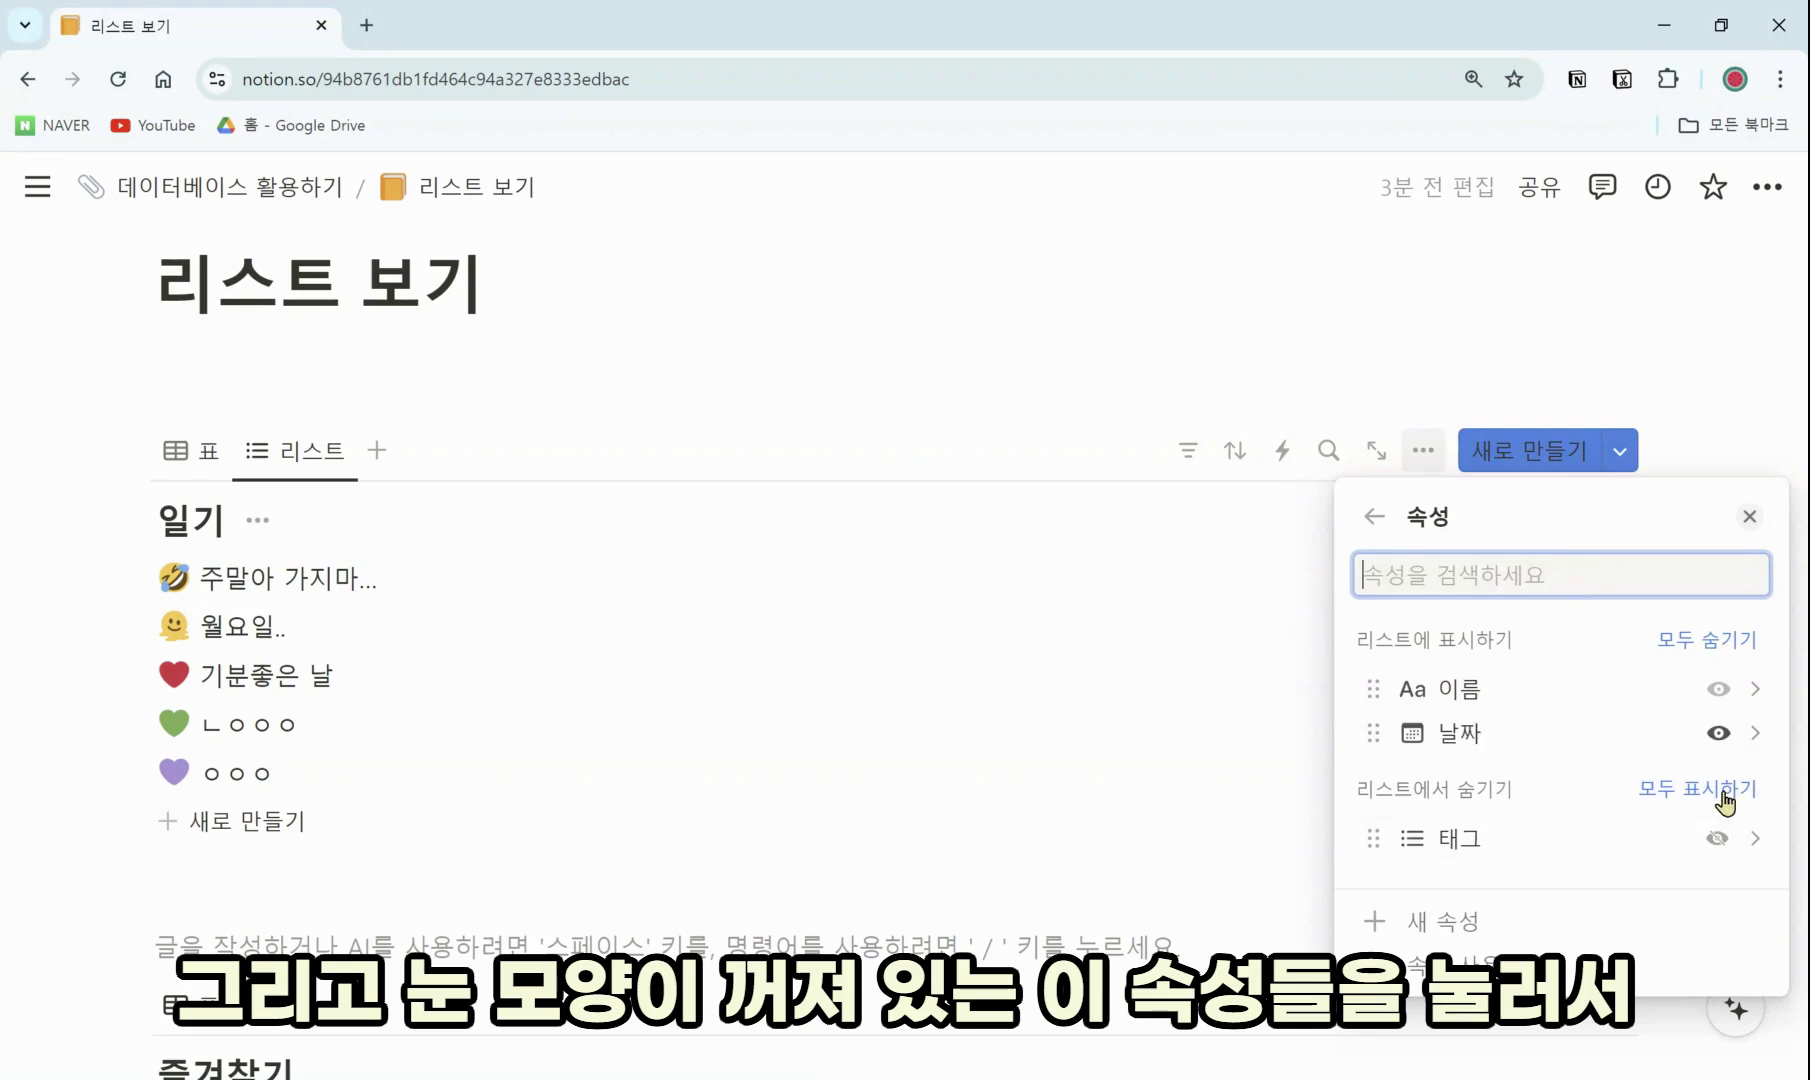
click(1718, 838)
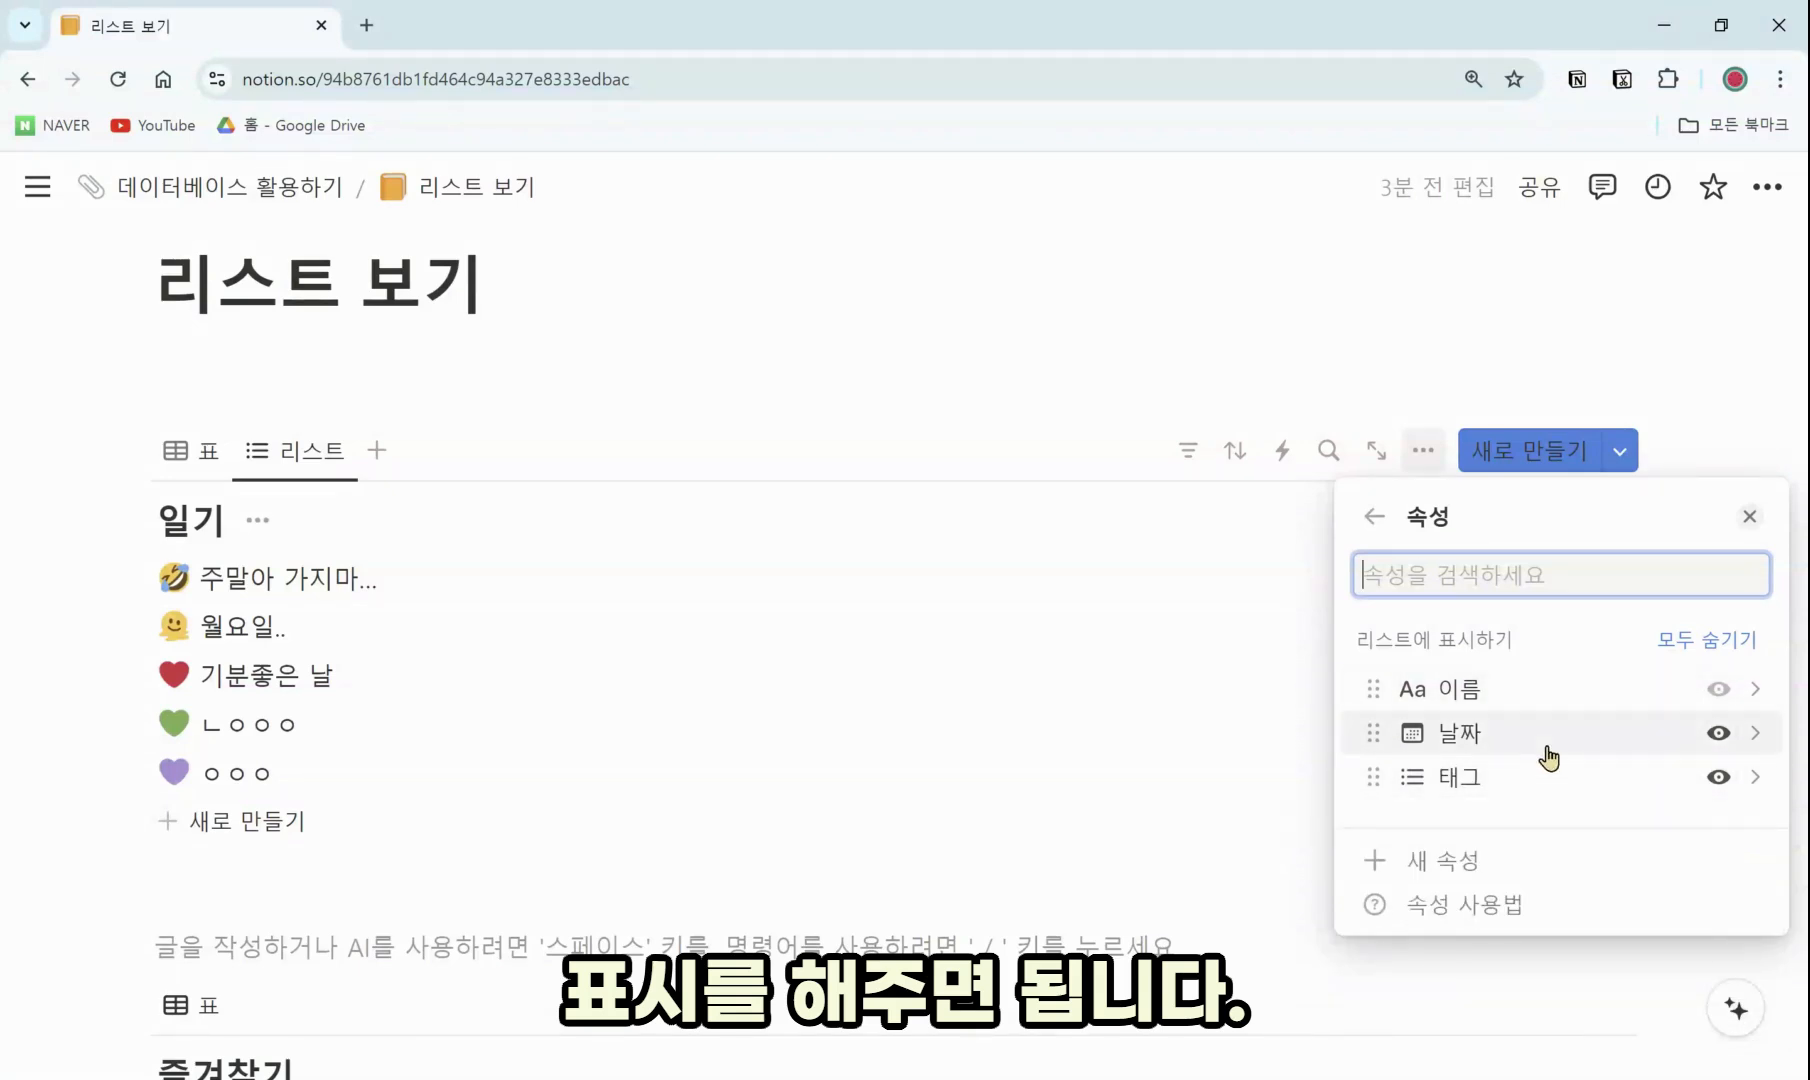
drag(1440, 736, 1480, 735)
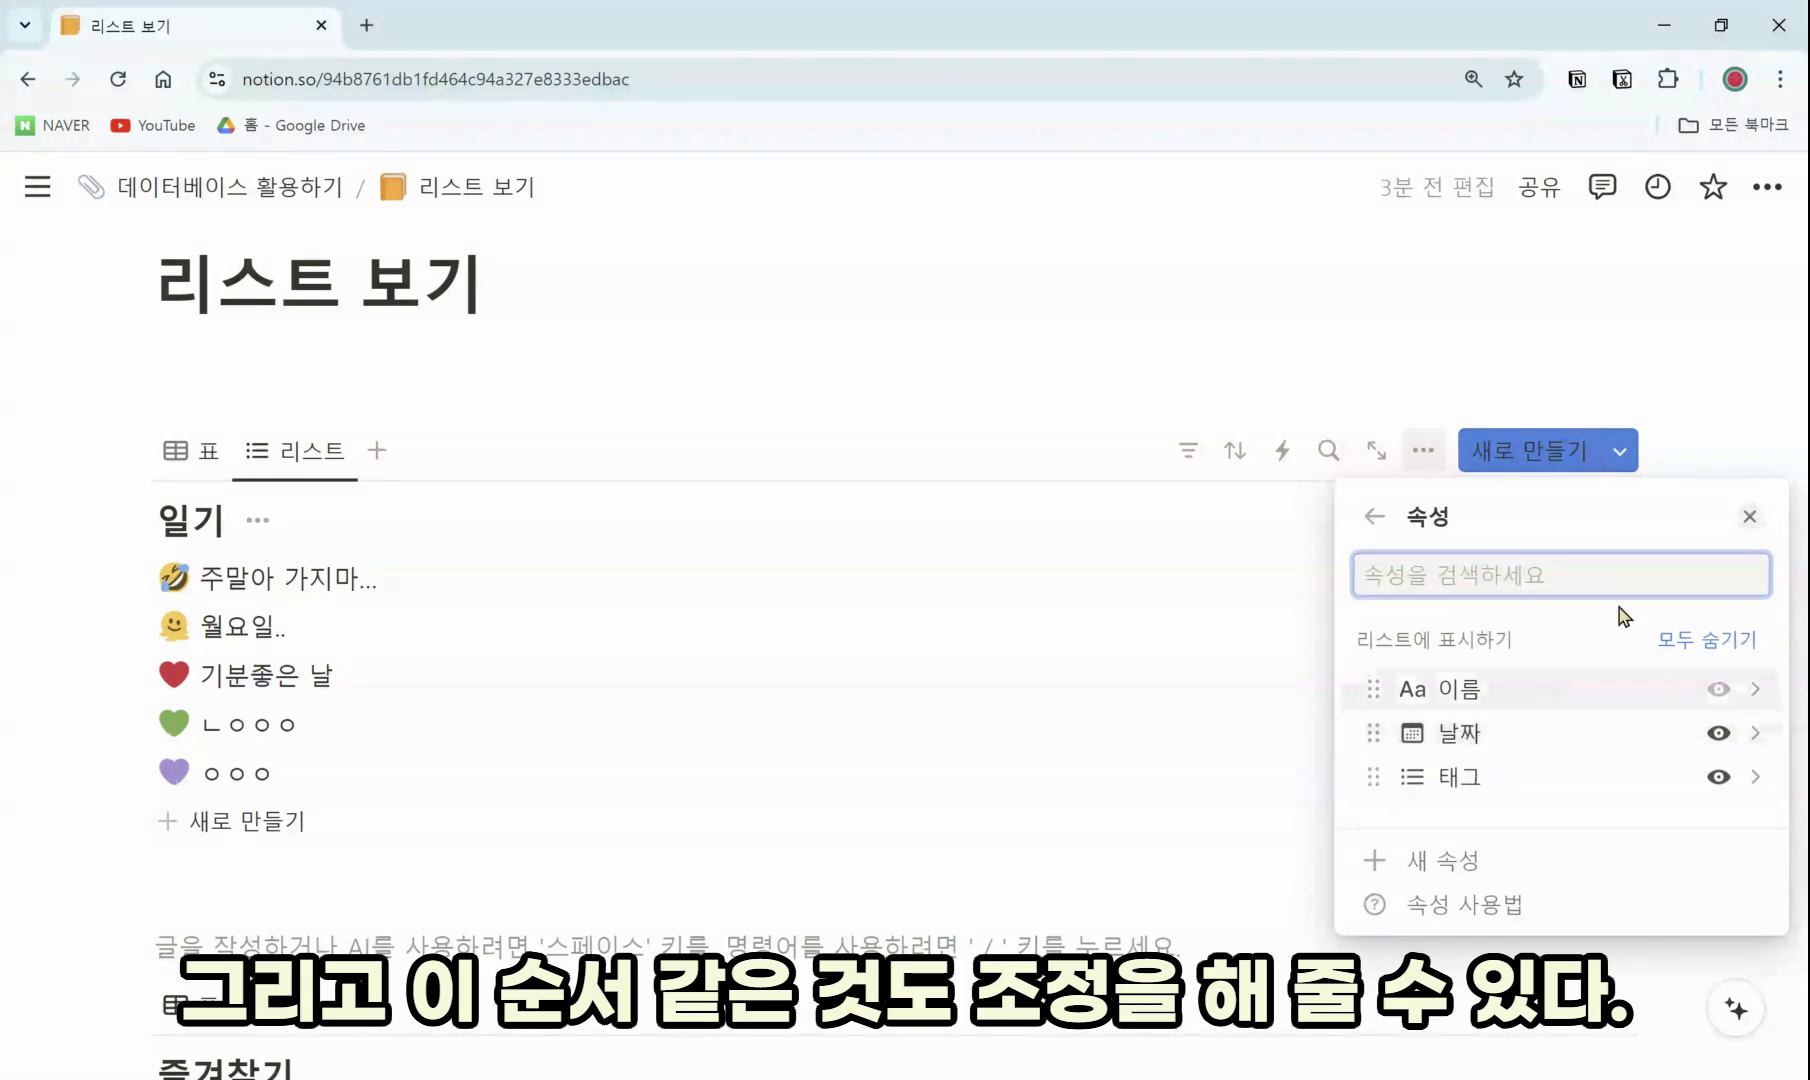
click(1750, 518)
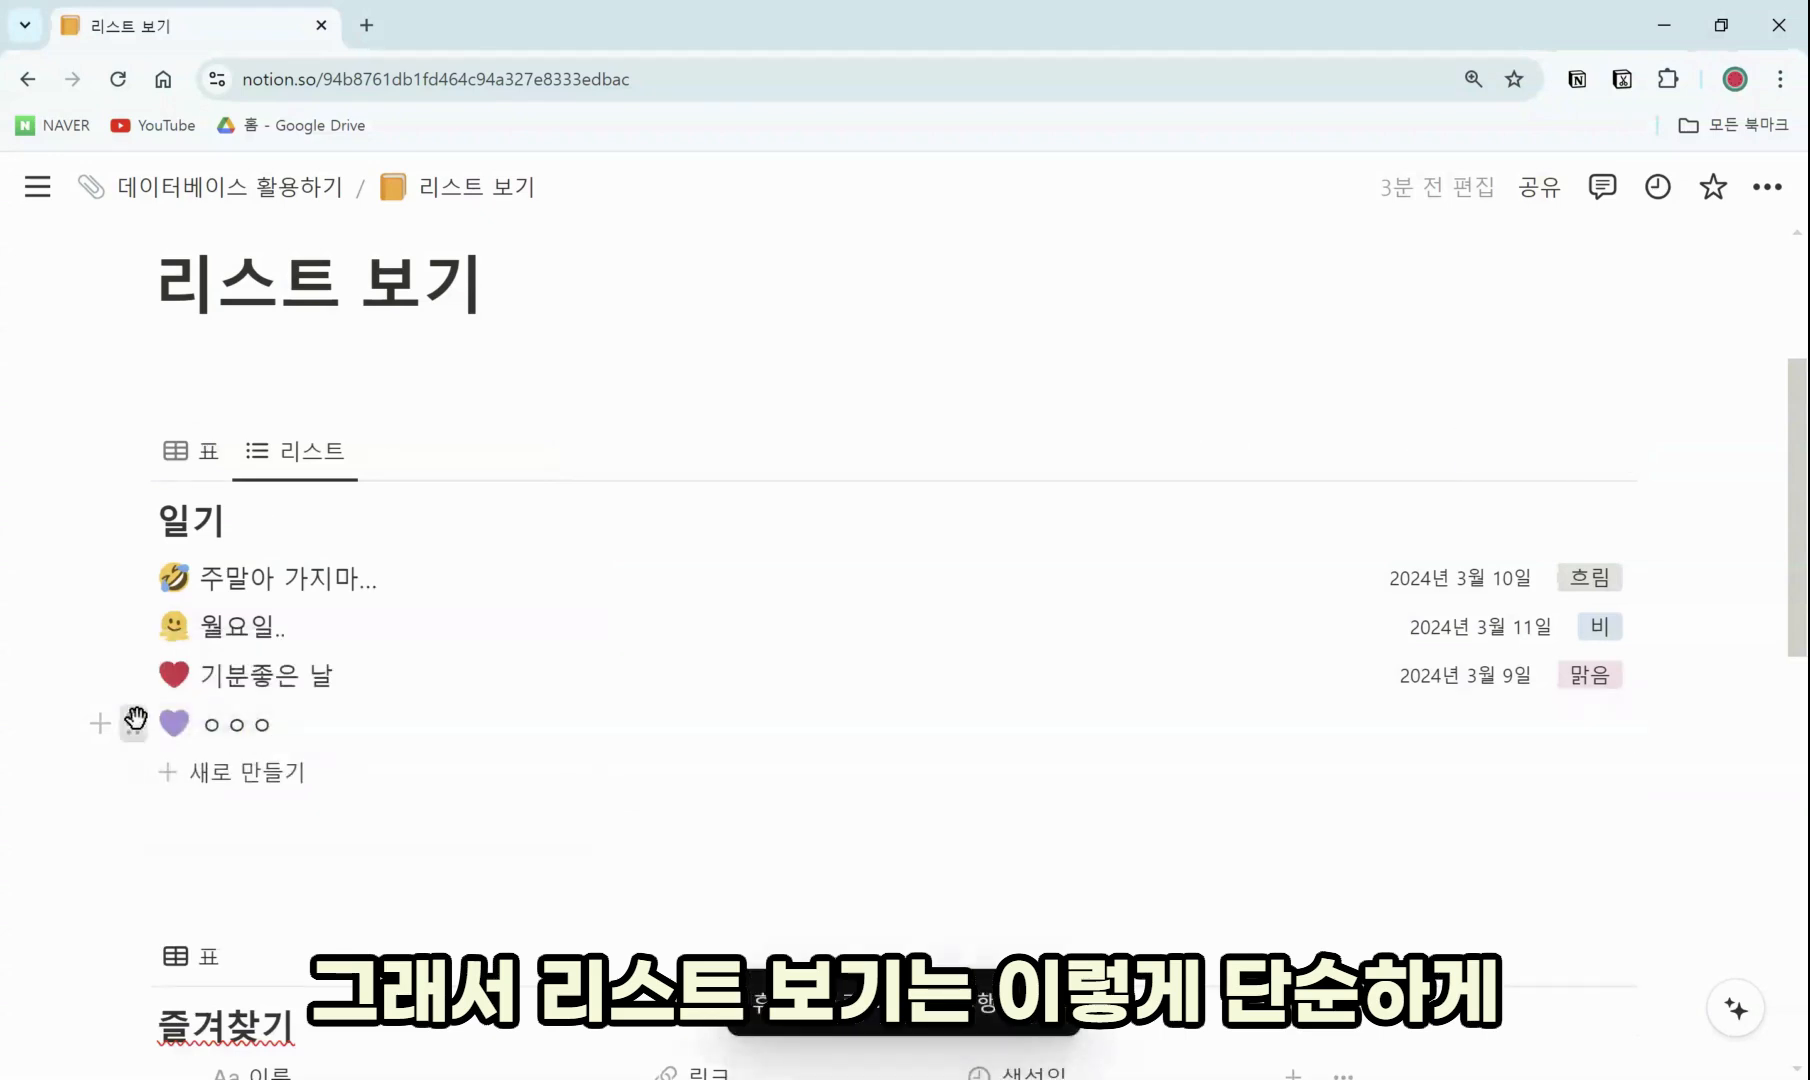
Delete the ㅇㅇㅇ page from the 일기 list
click(133, 723)
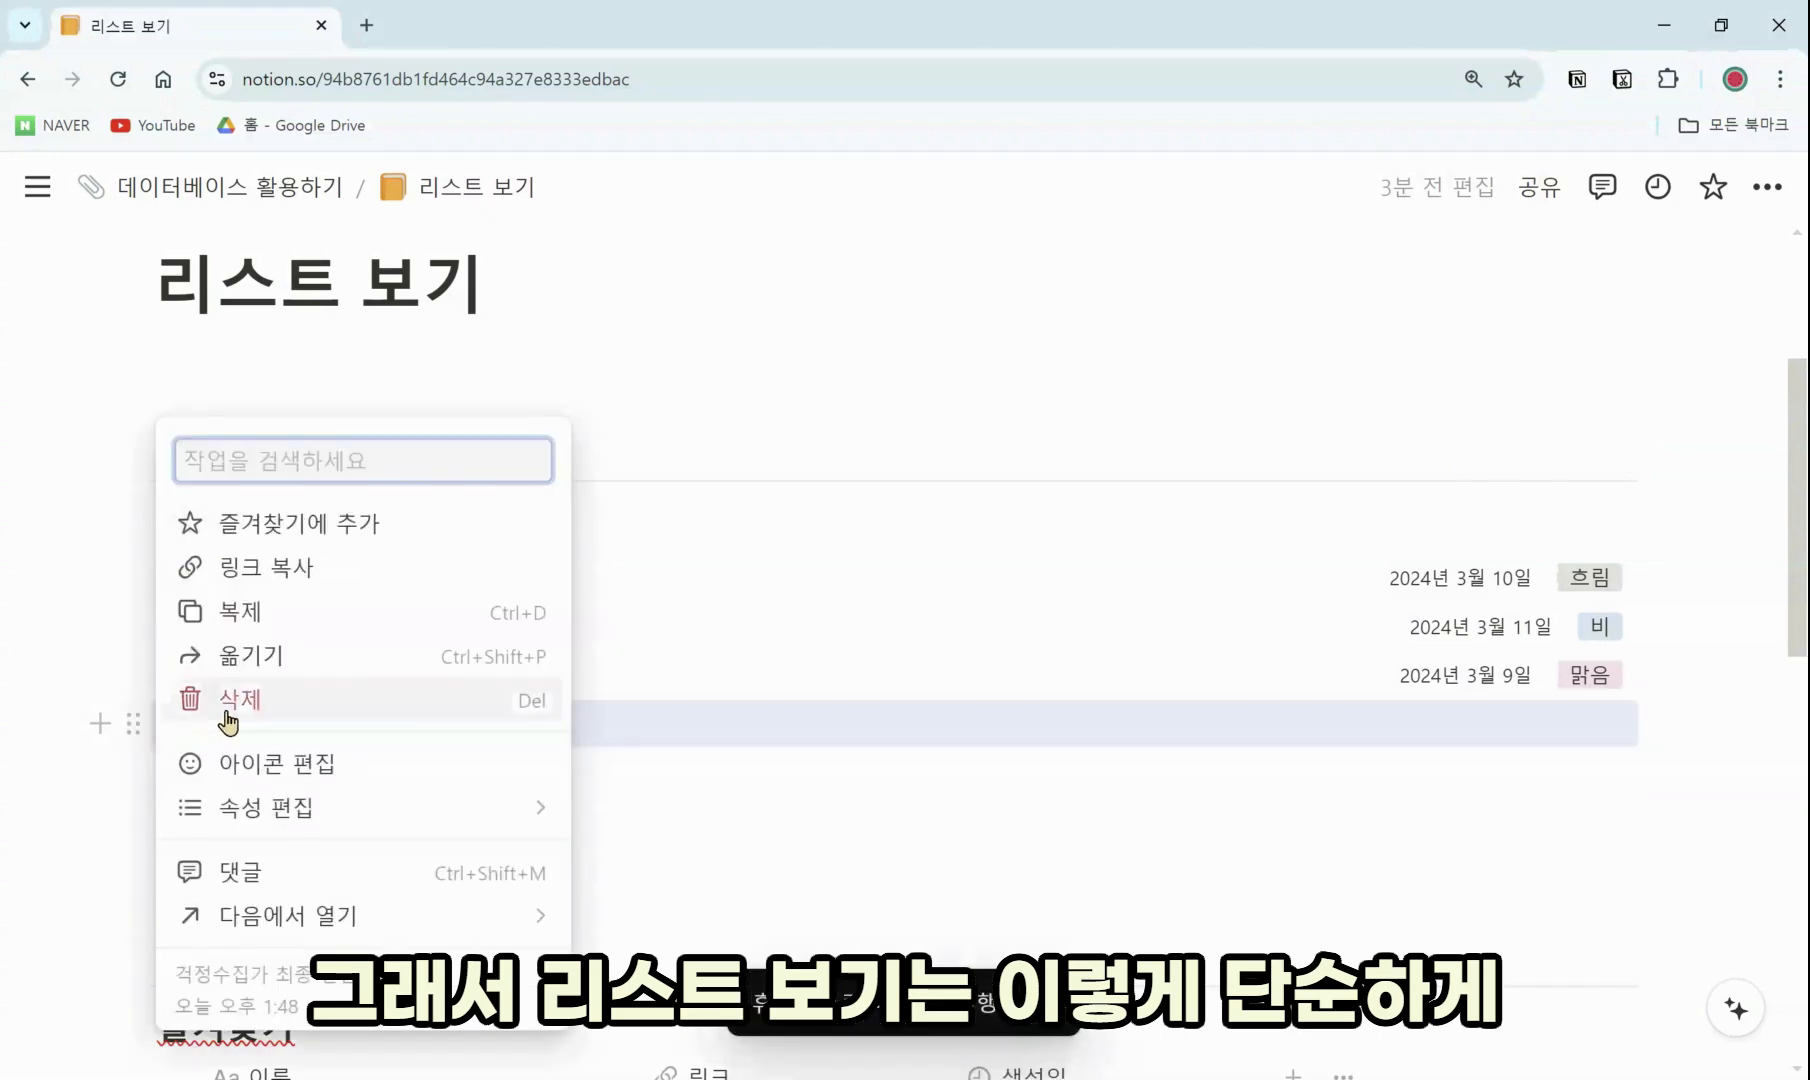
click(228, 708)
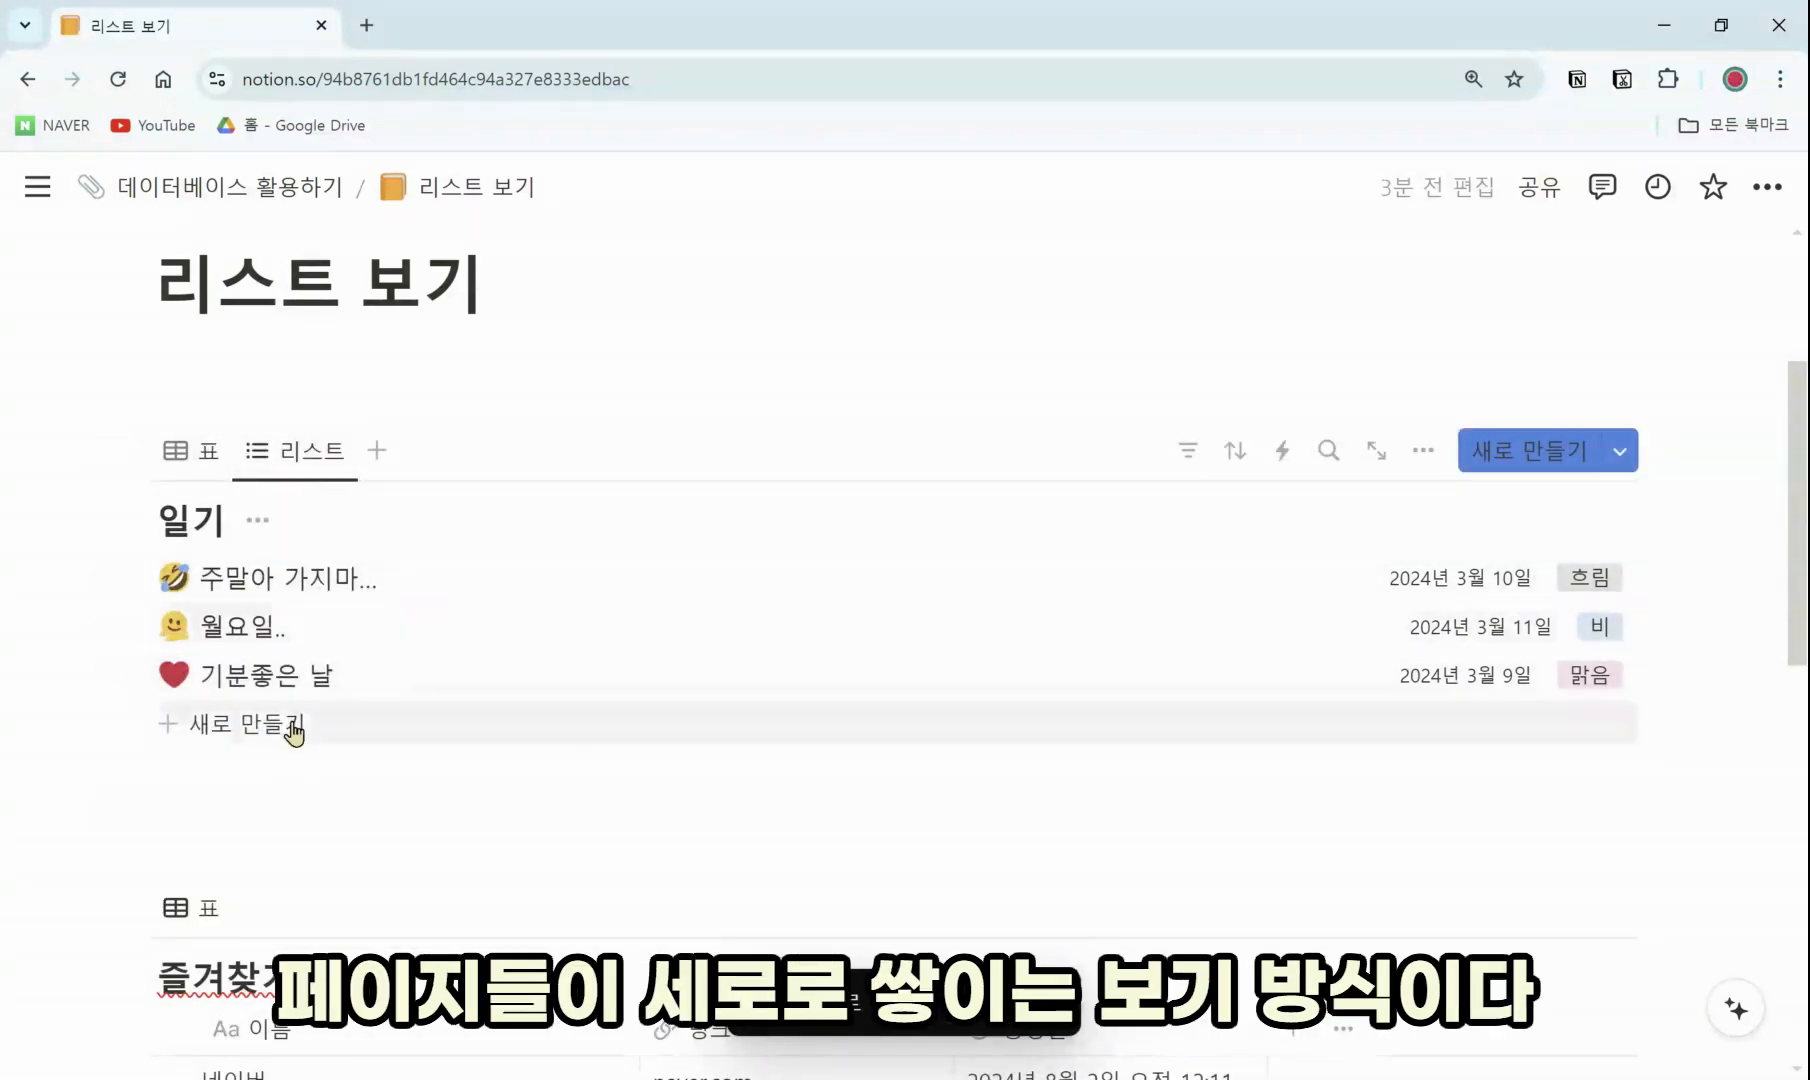
scroll(316, 622, down, 3)
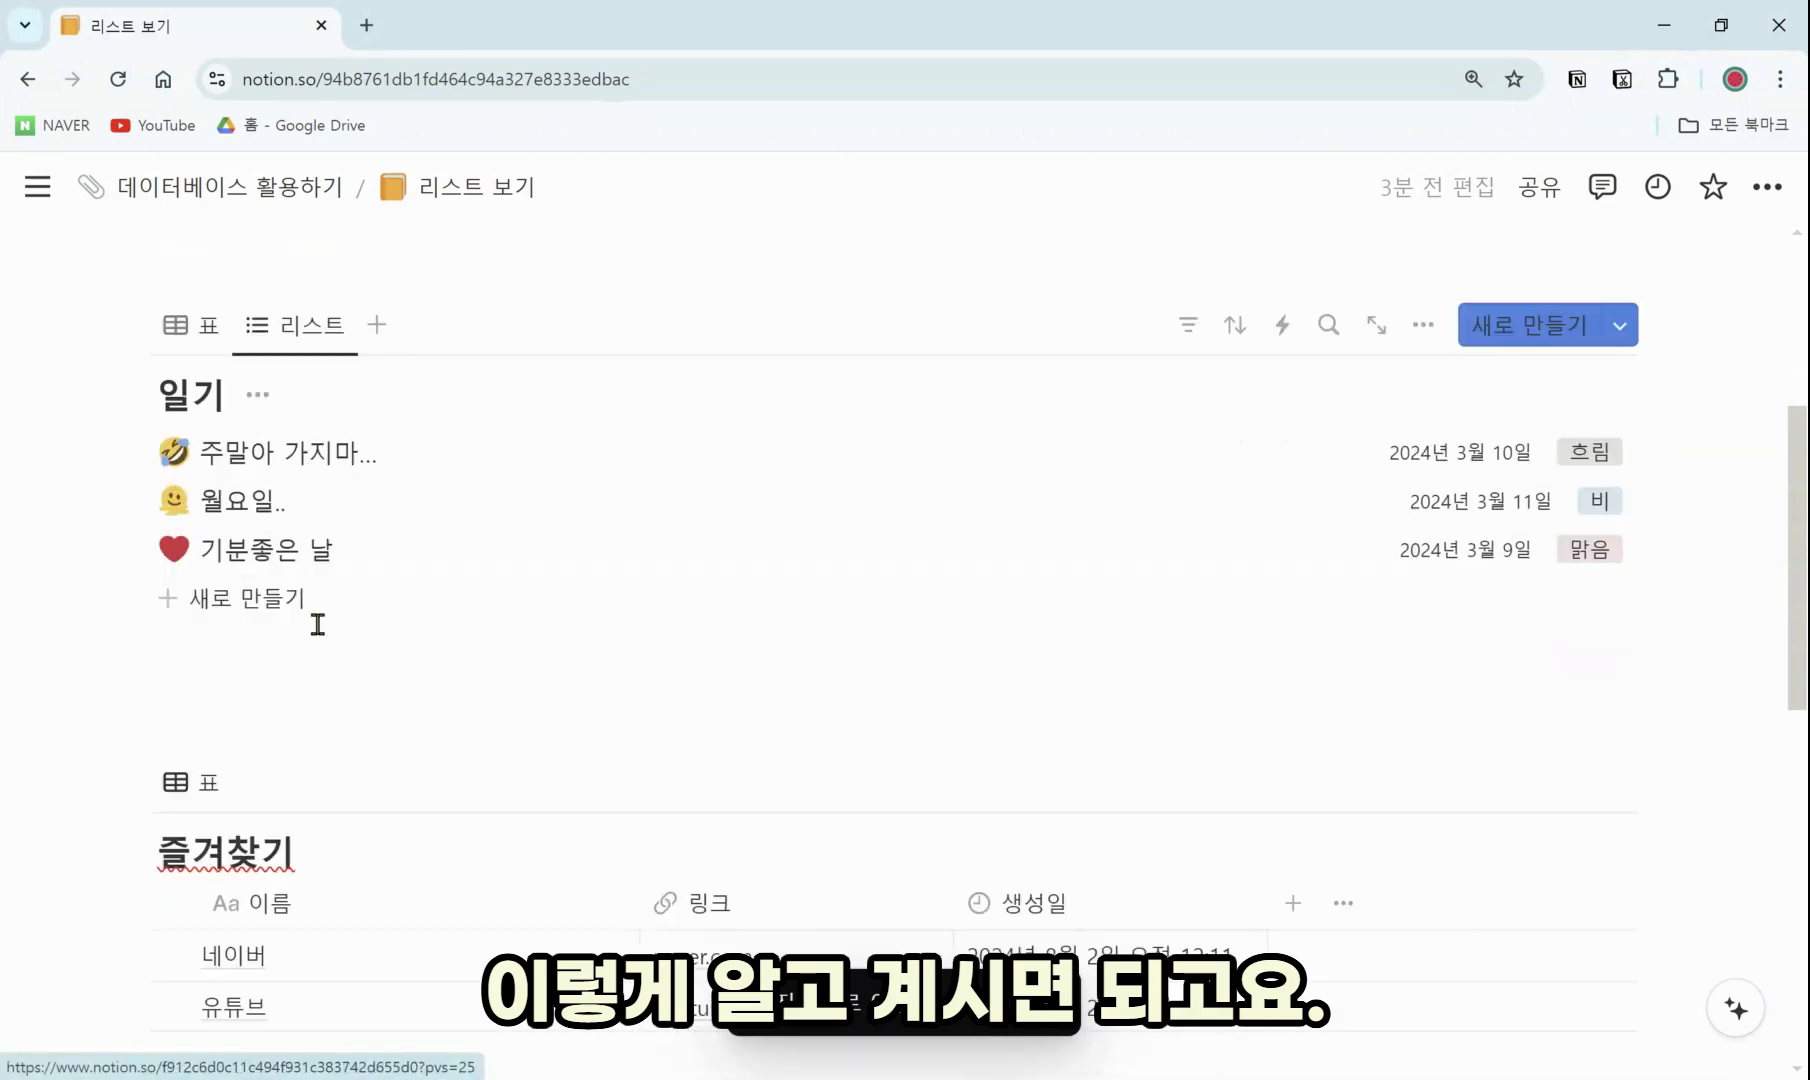
Narrow the 이름 column of the 즐겨찾기 table and delete its 생성일 property
scroll(314, 620, down, 2)
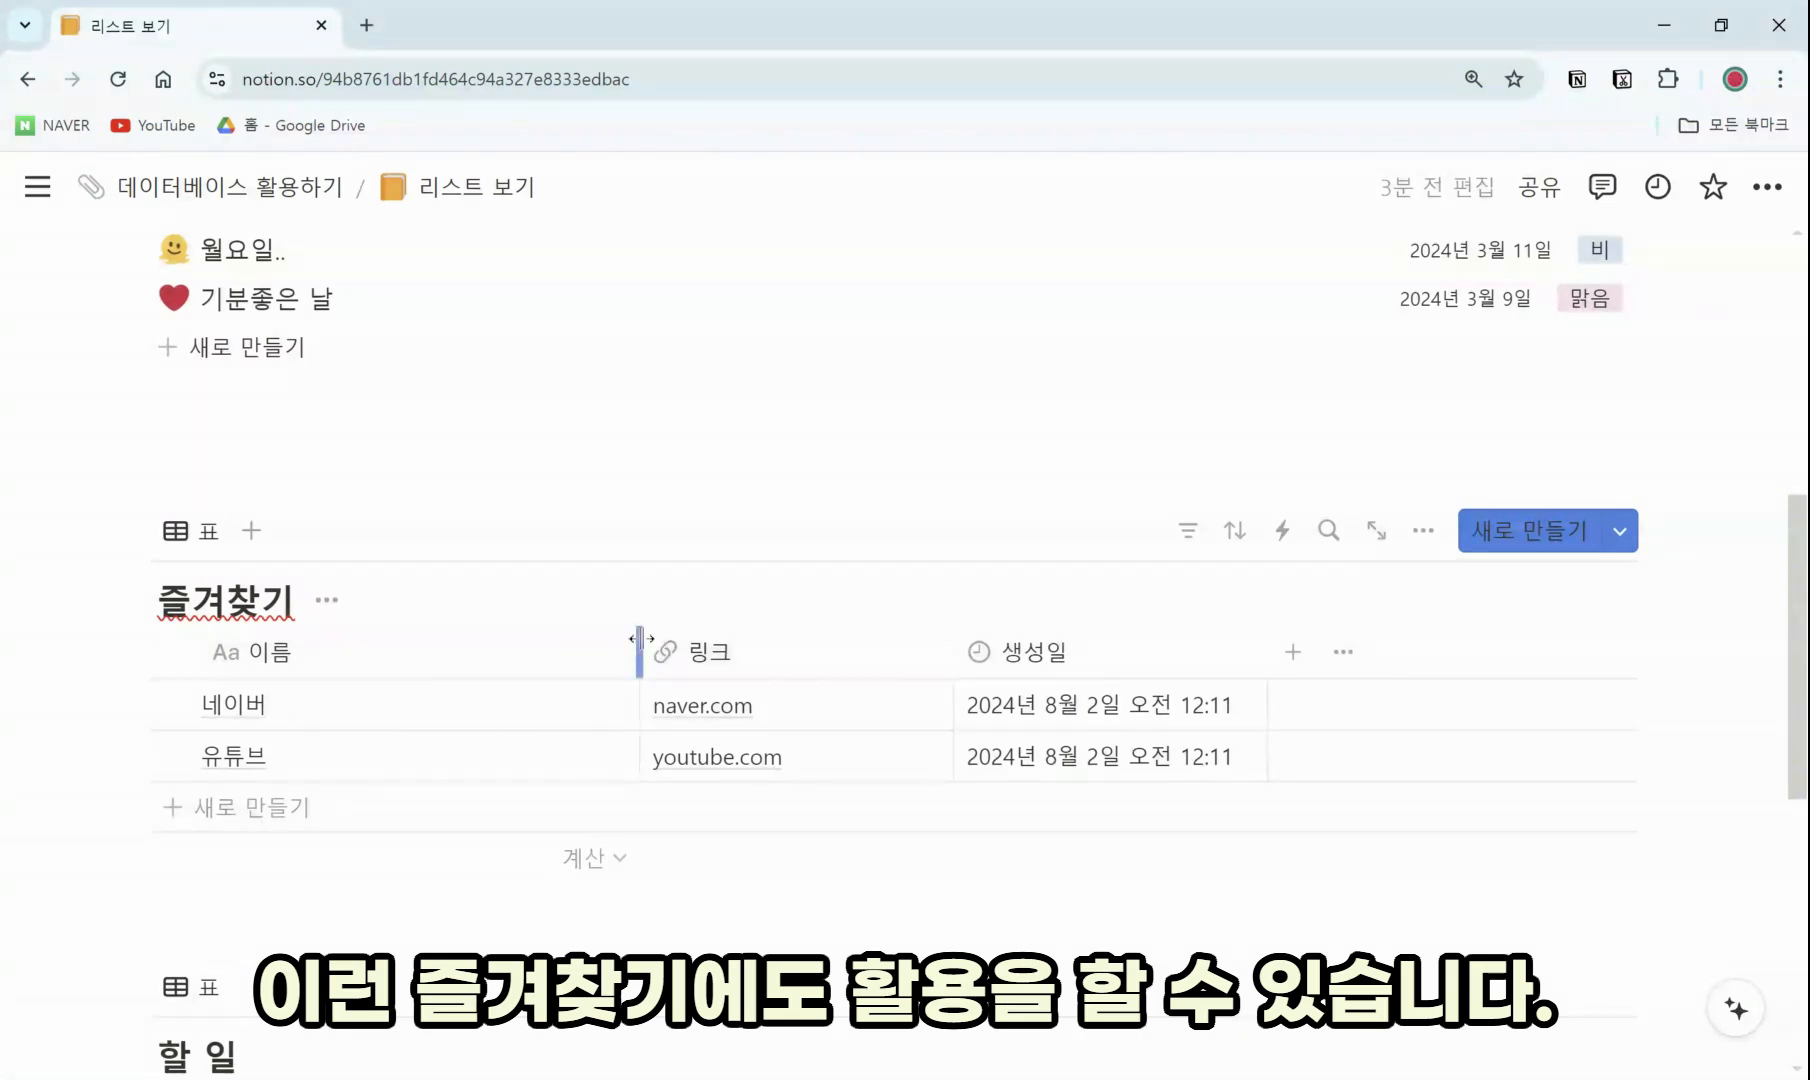
drag(636, 647, 495, 650)
click(1030, 655)
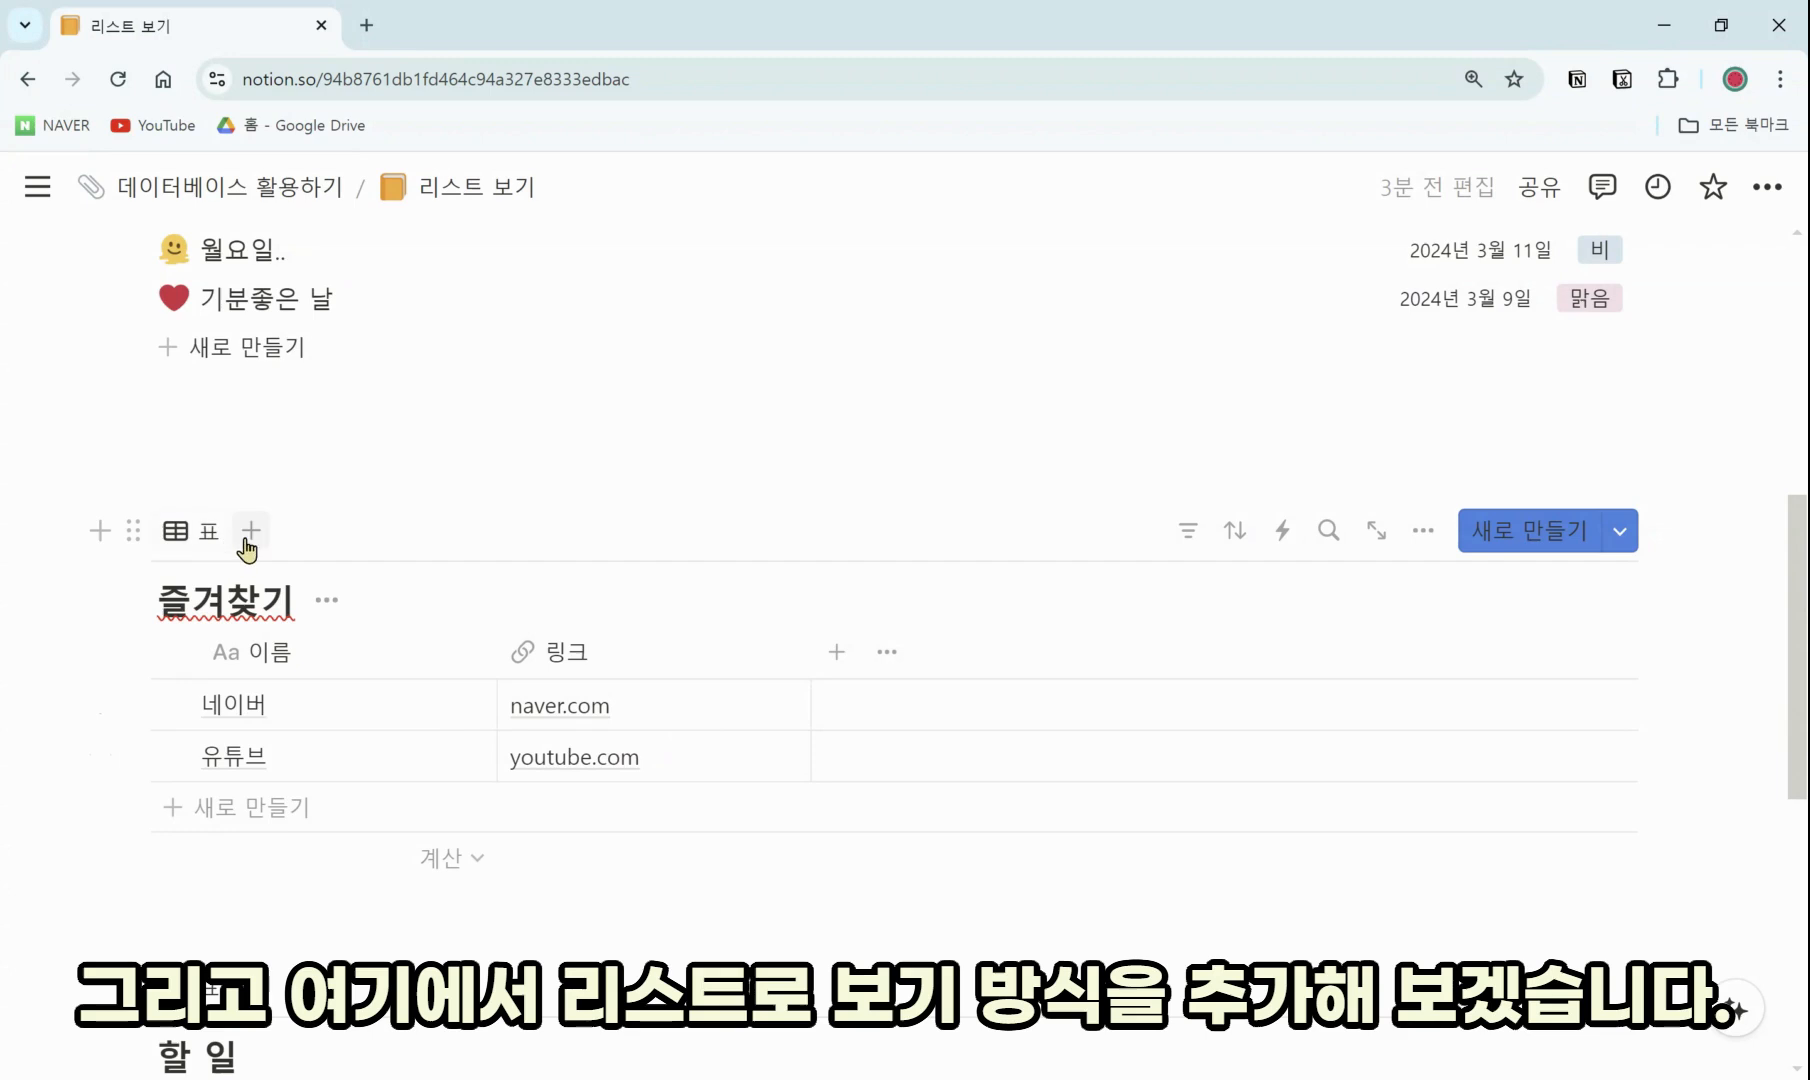
Add a list view to the 즐겨찾기 database and show the 링크 property in it
click(253, 536)
click(182, 755)
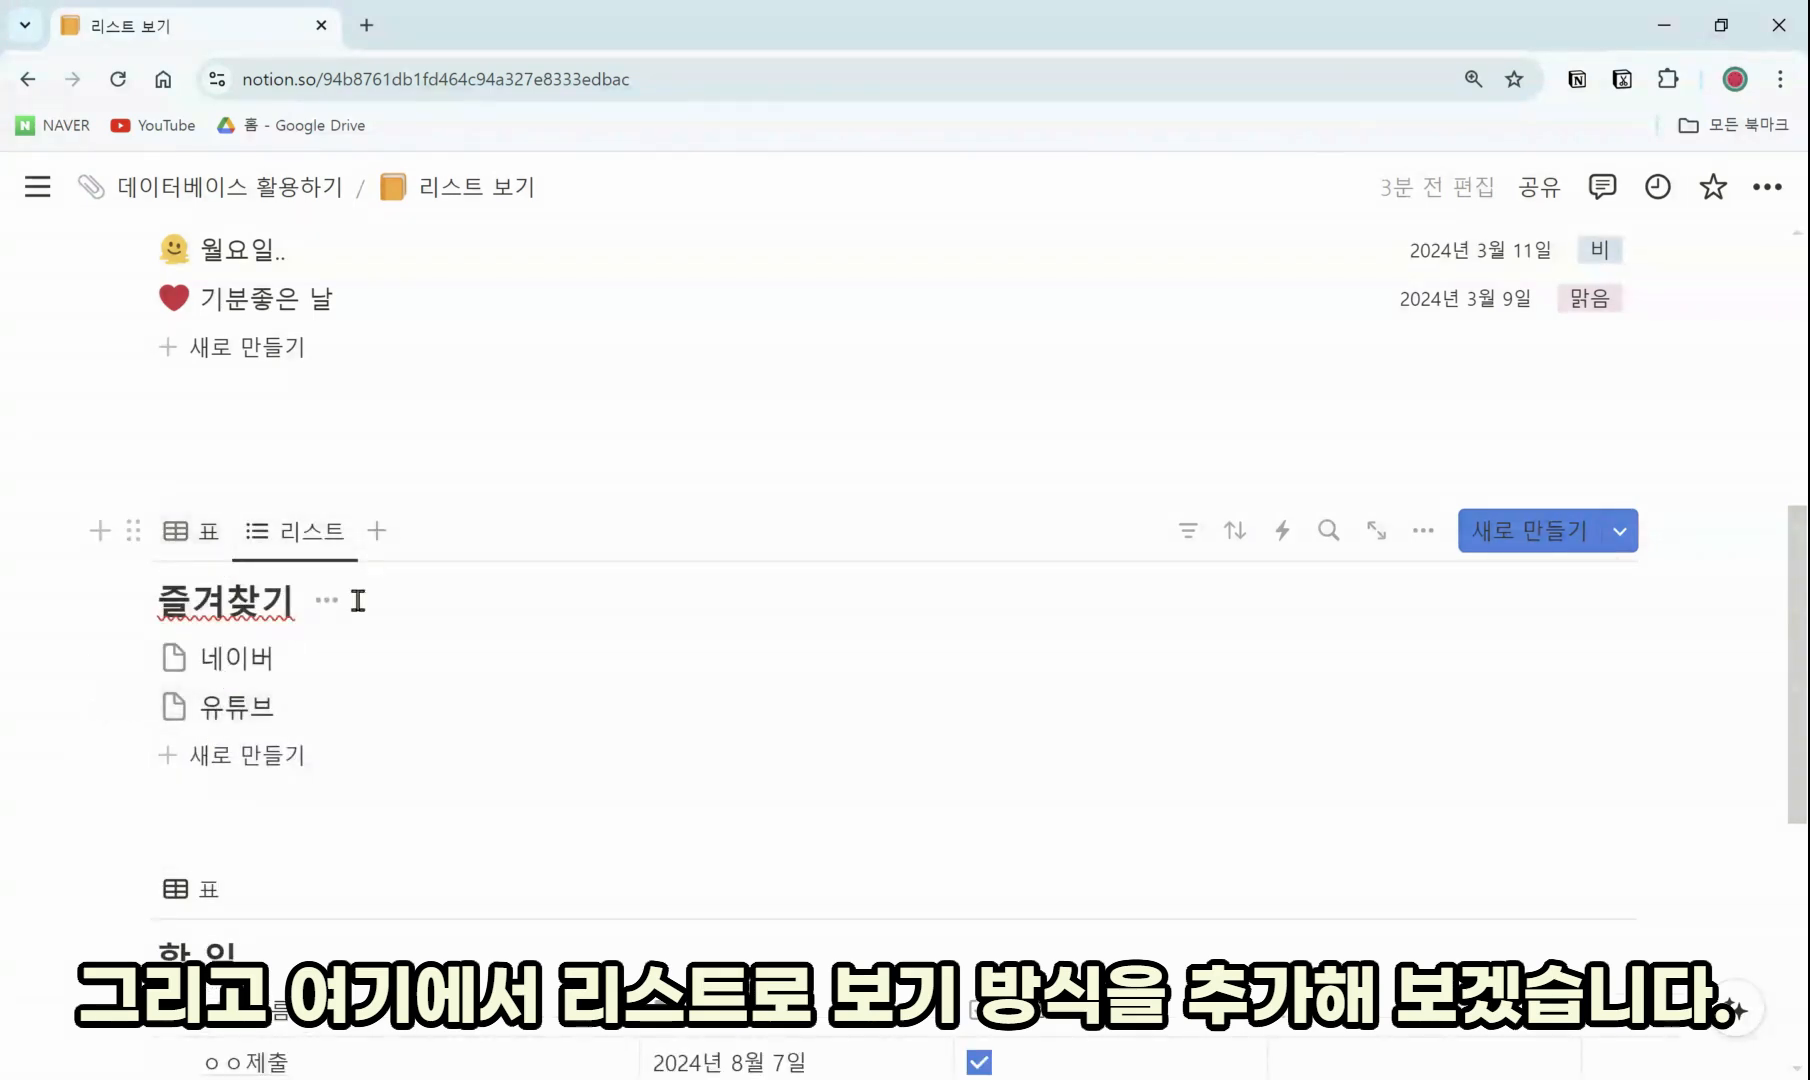
click(985, 480)
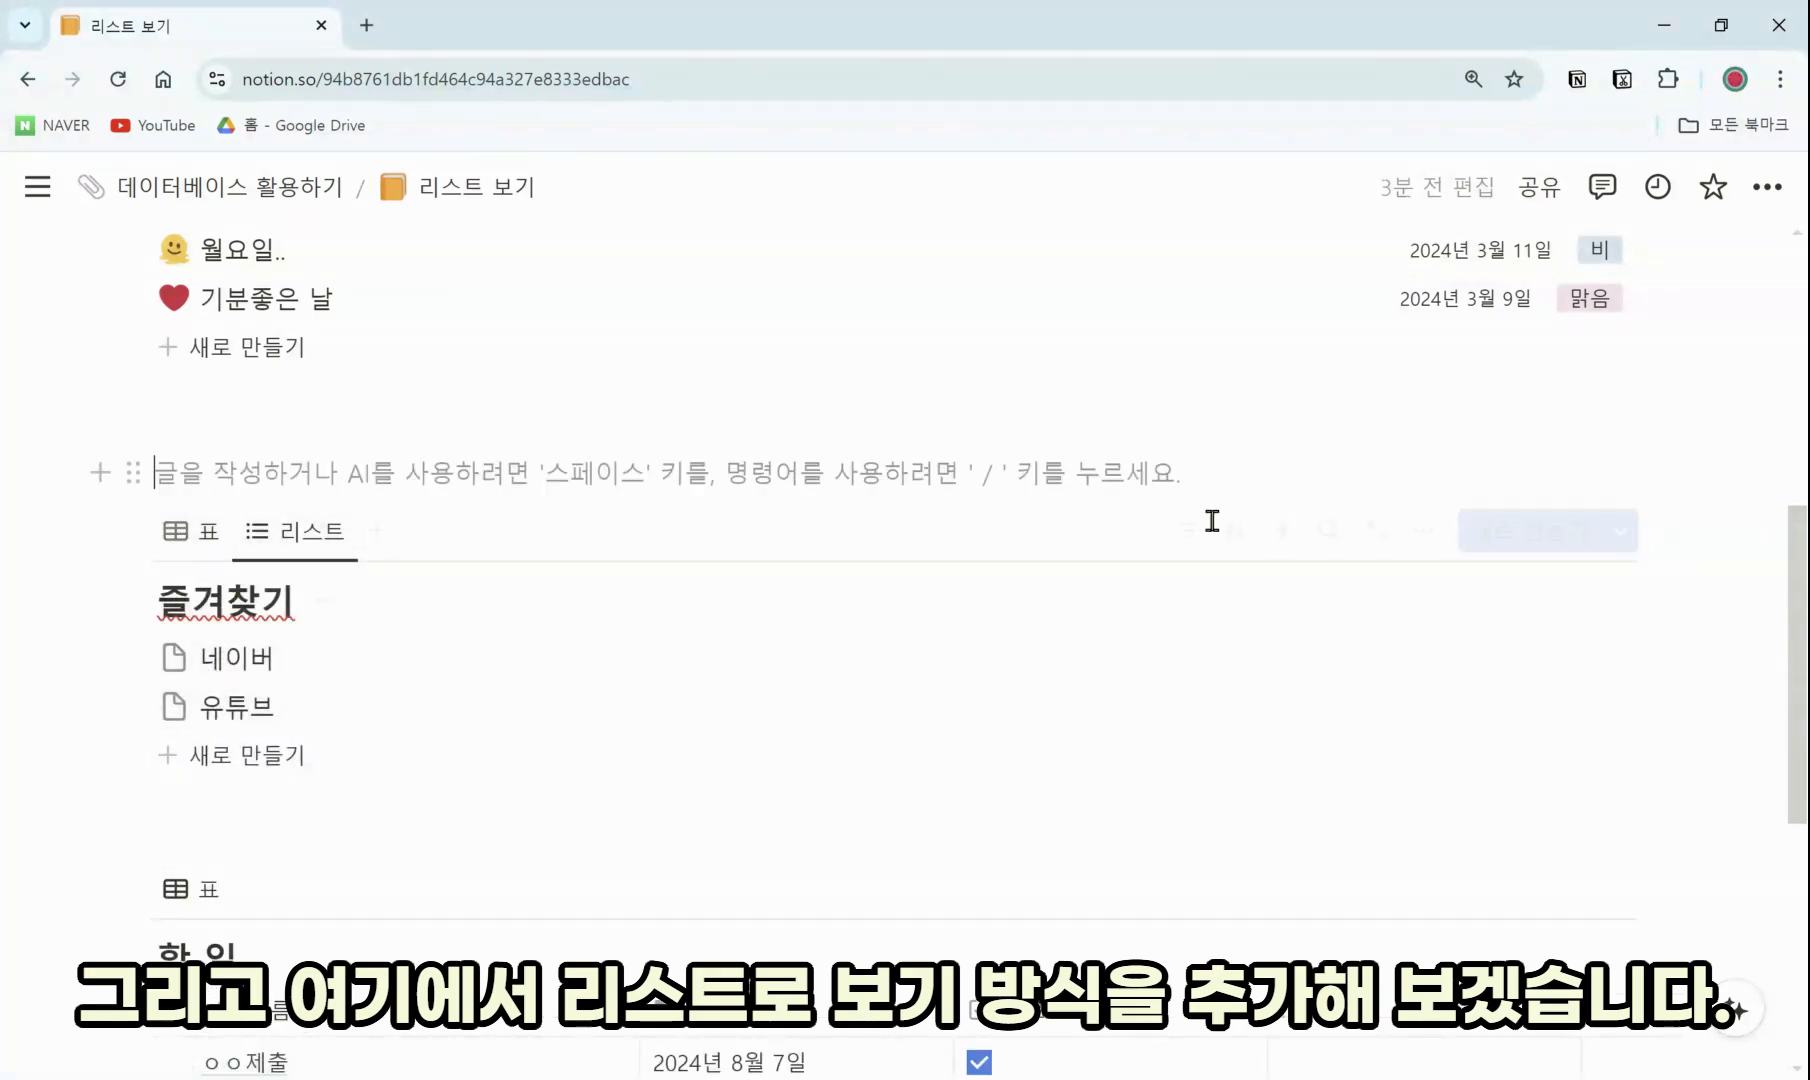
click(1422, 530)
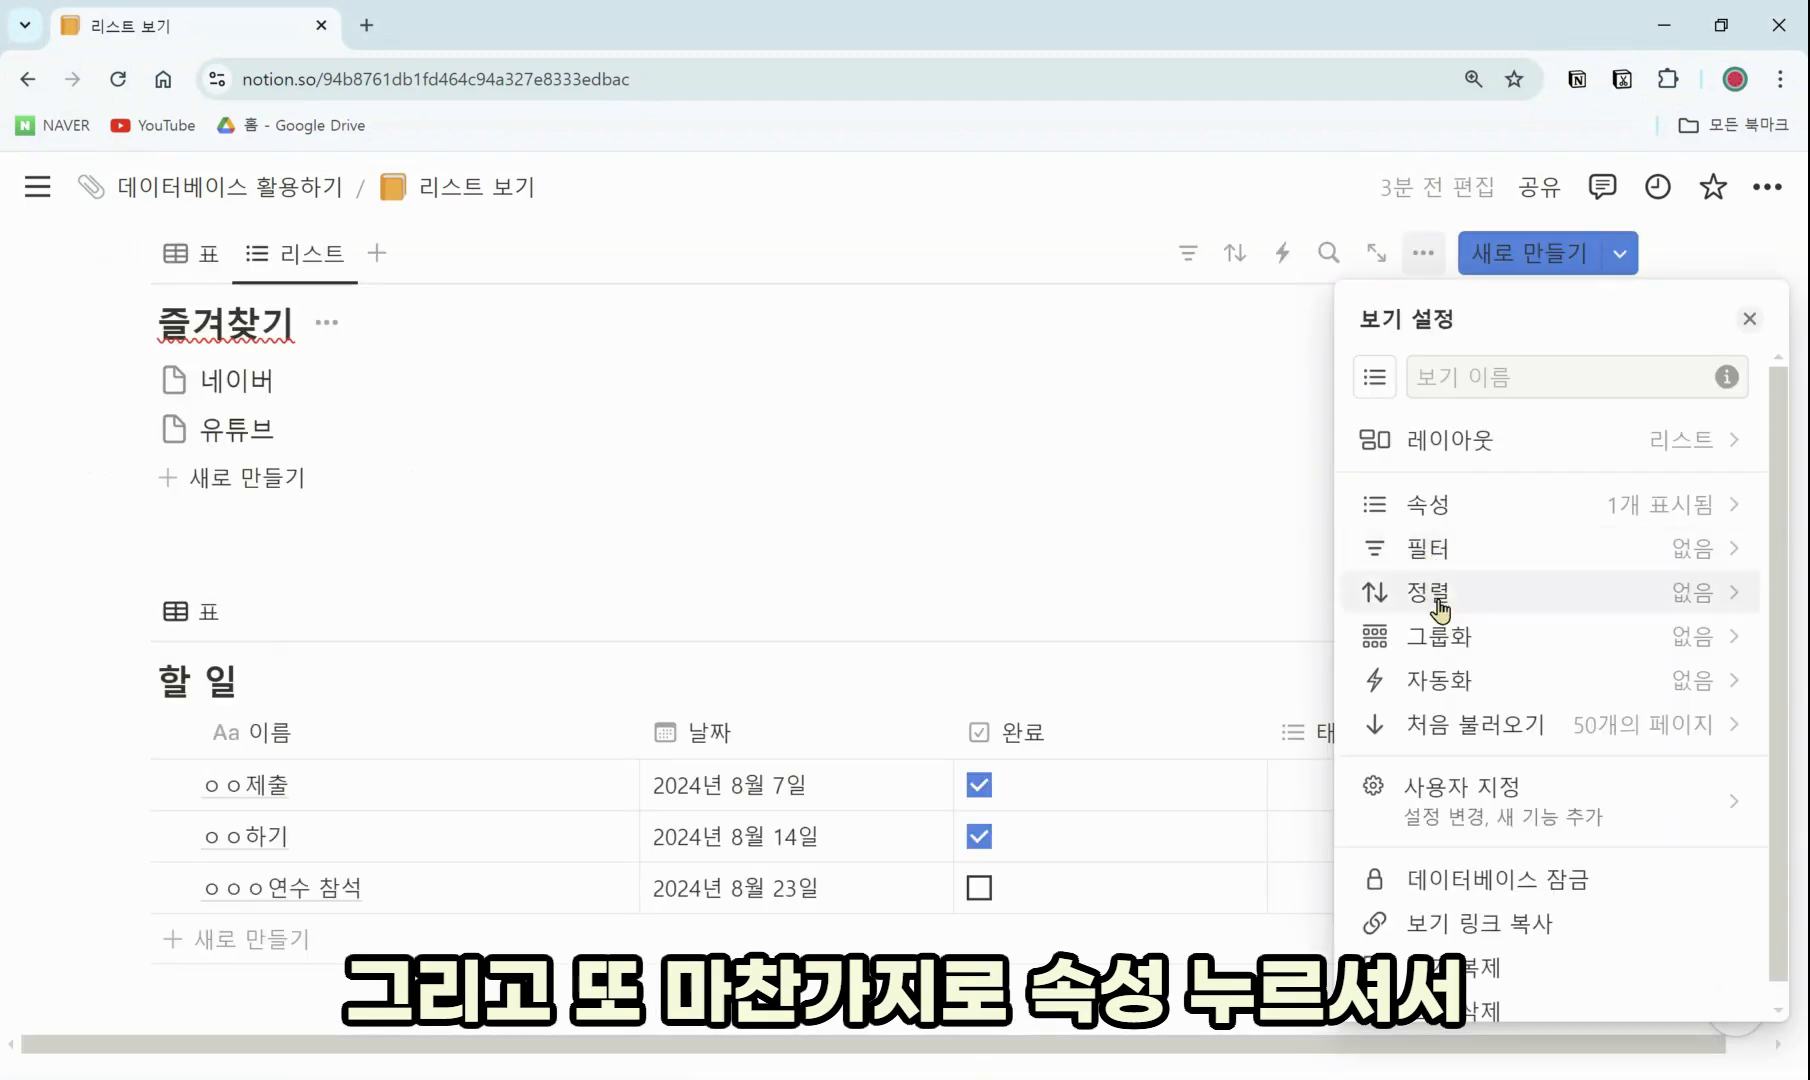
click(1560, 527)
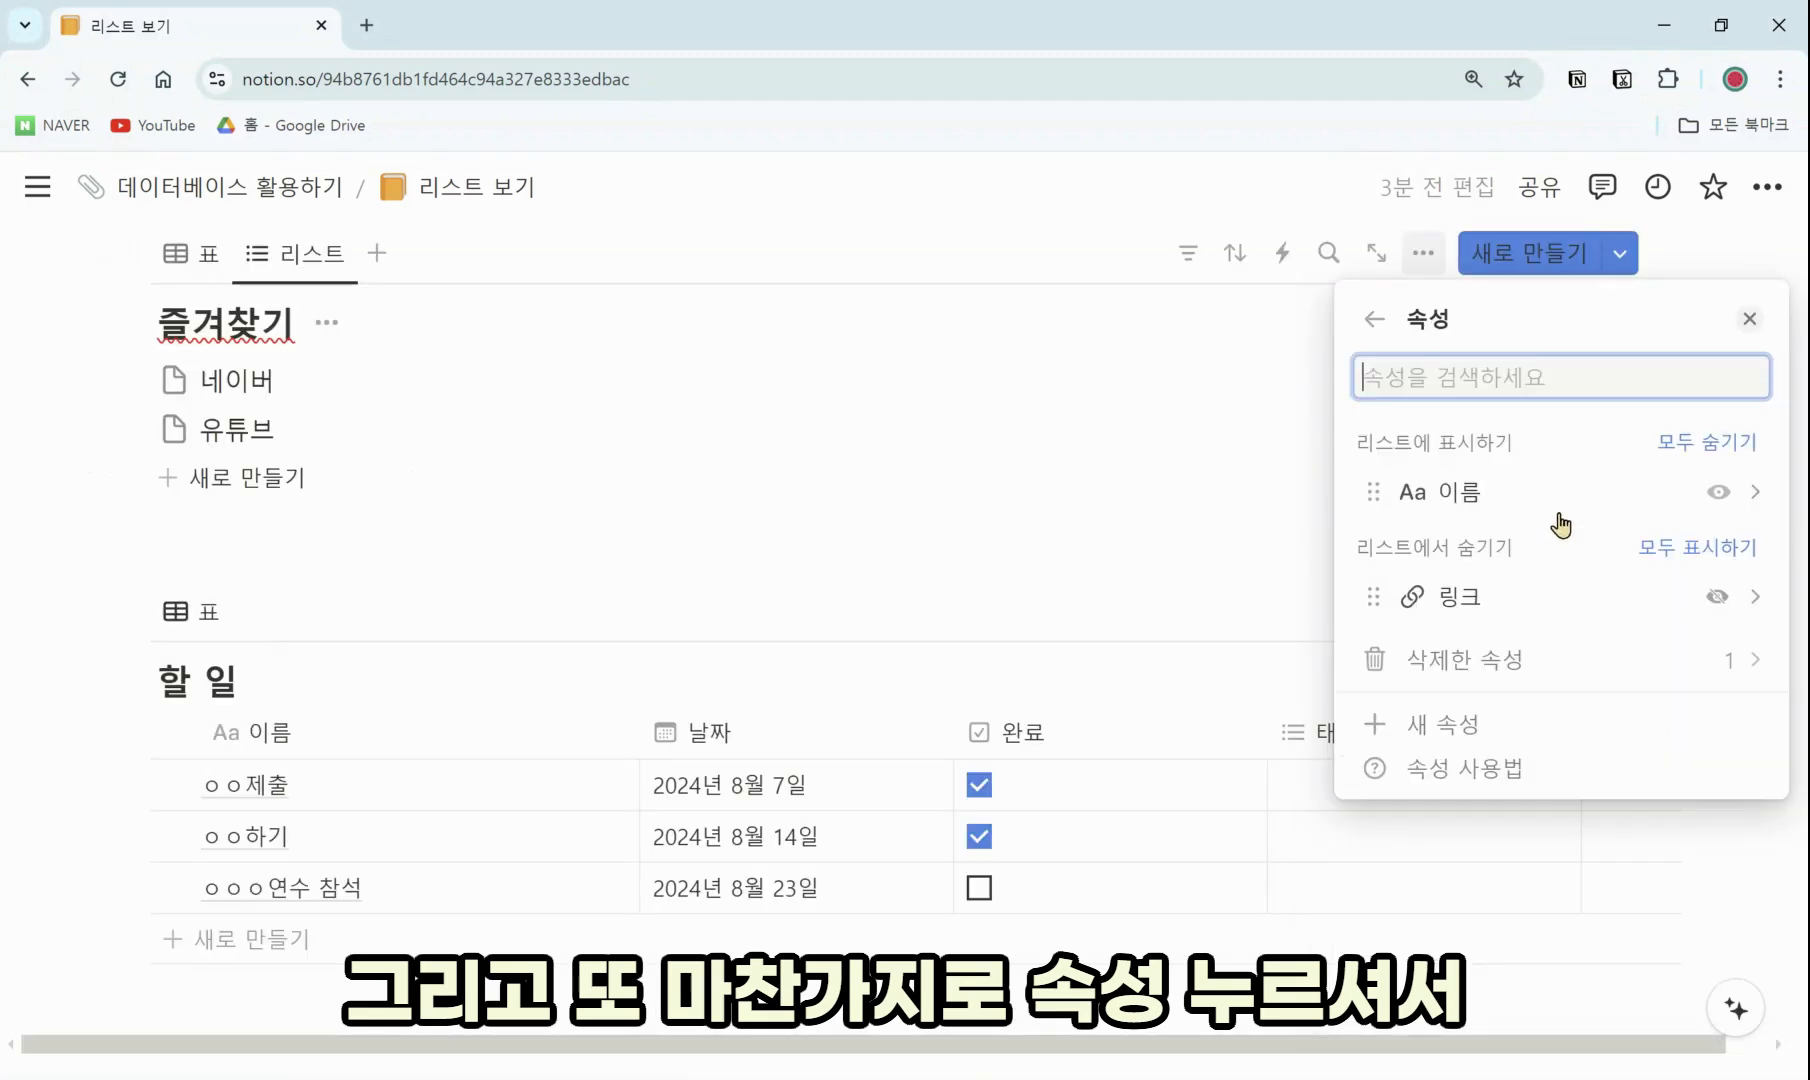
click(1717, 598)
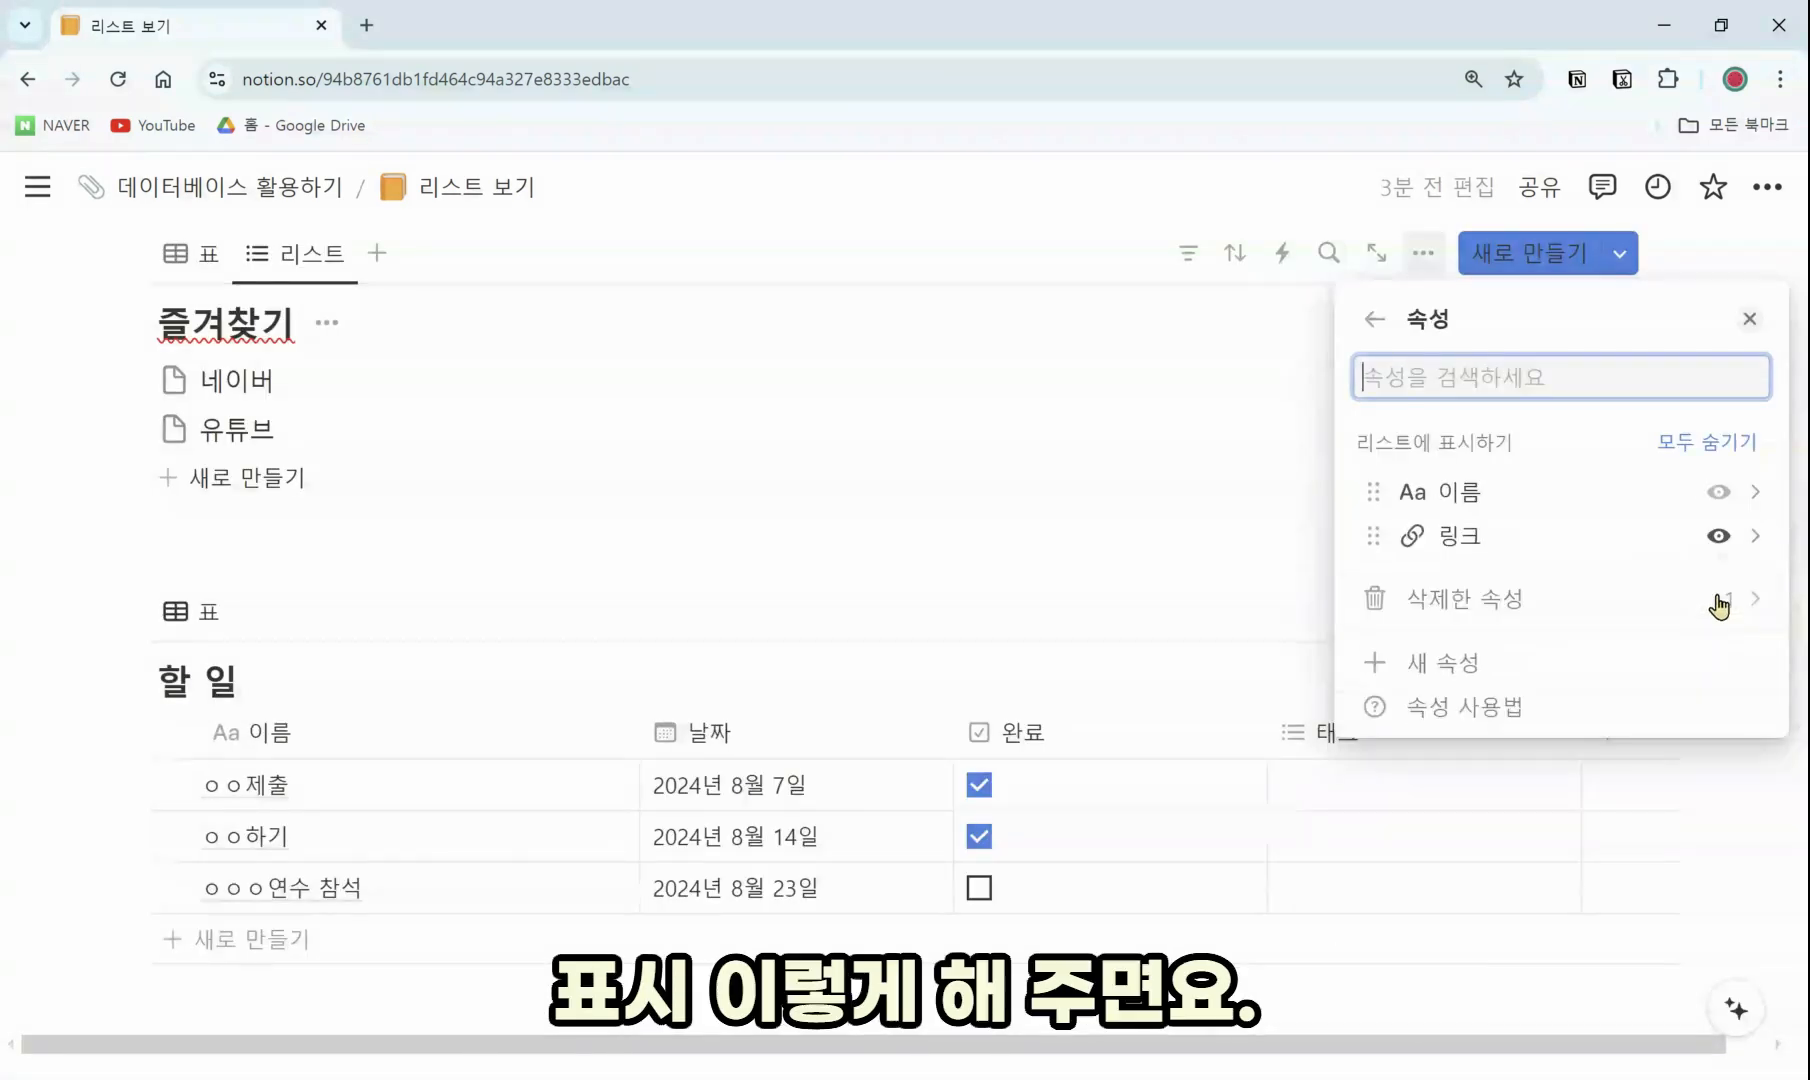
click(1749, 320)
scroll(1516, 672, up, 1)
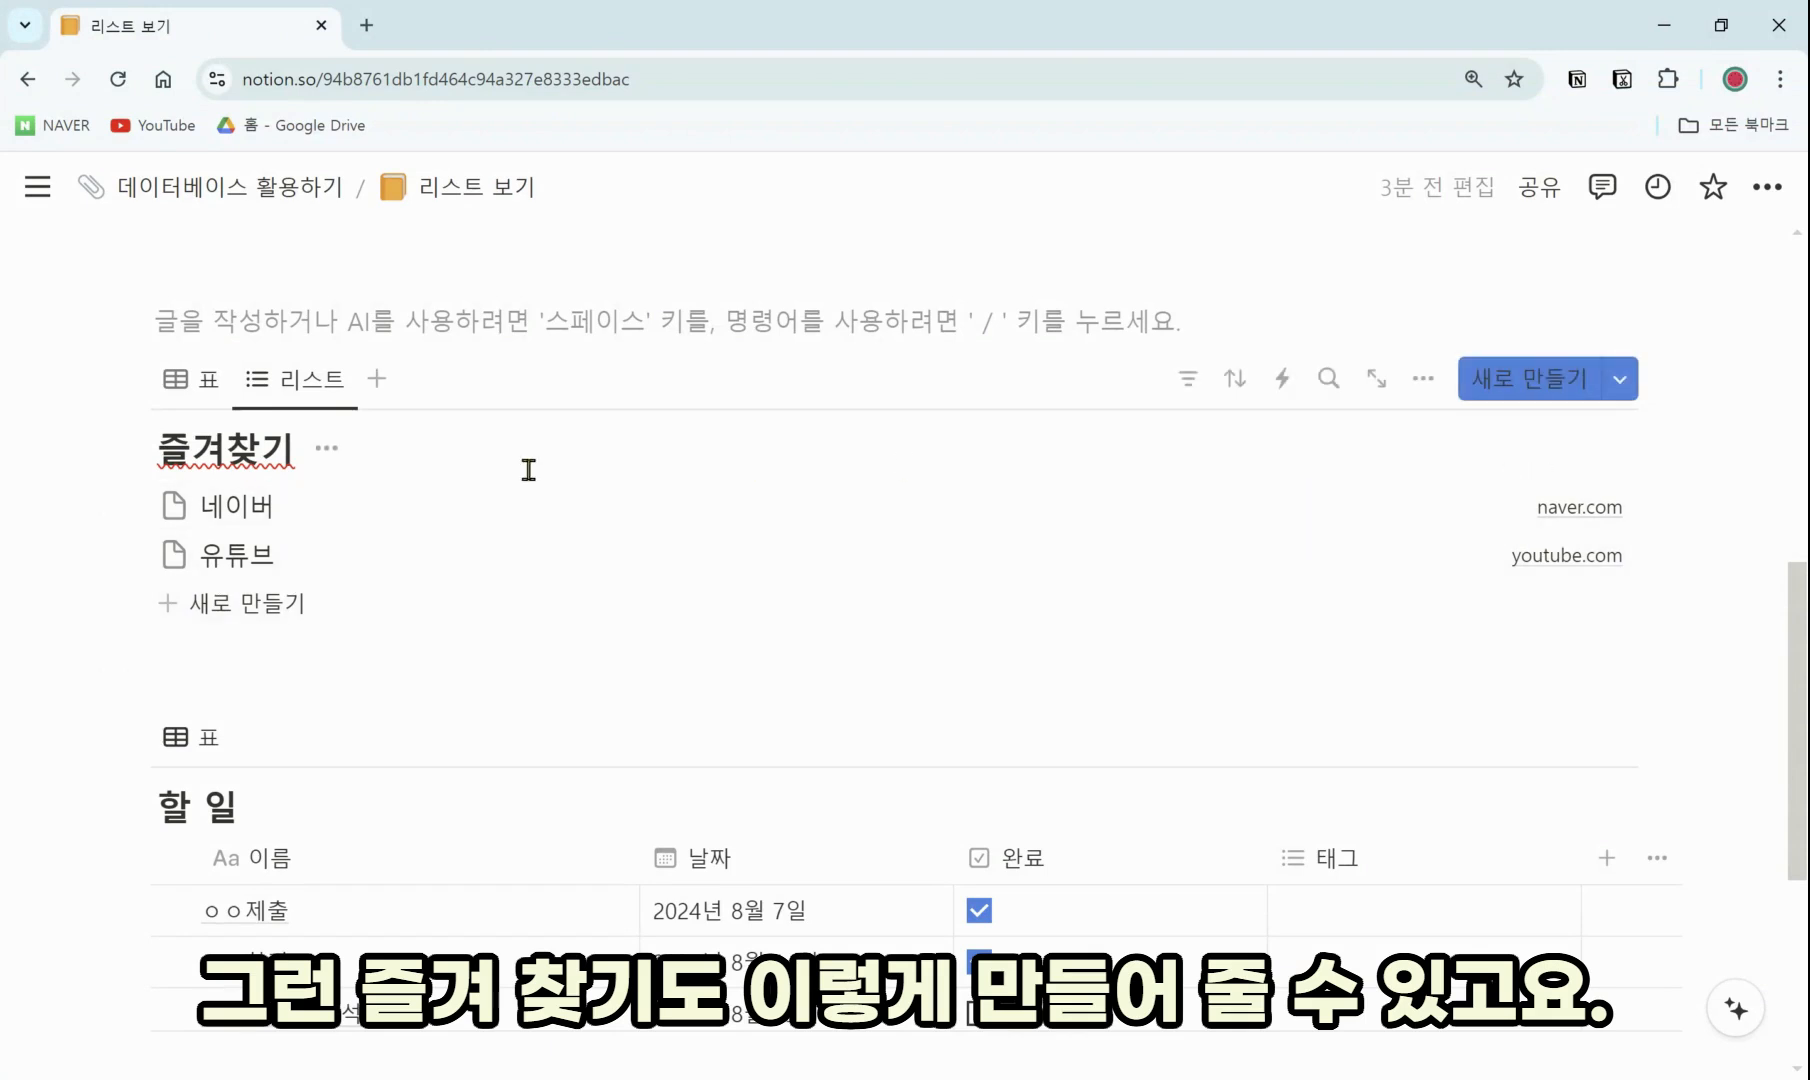
Narrow the columns of the 할 일 table and place the 완료 column before 날짜
scroll(285, 440, down, 3)
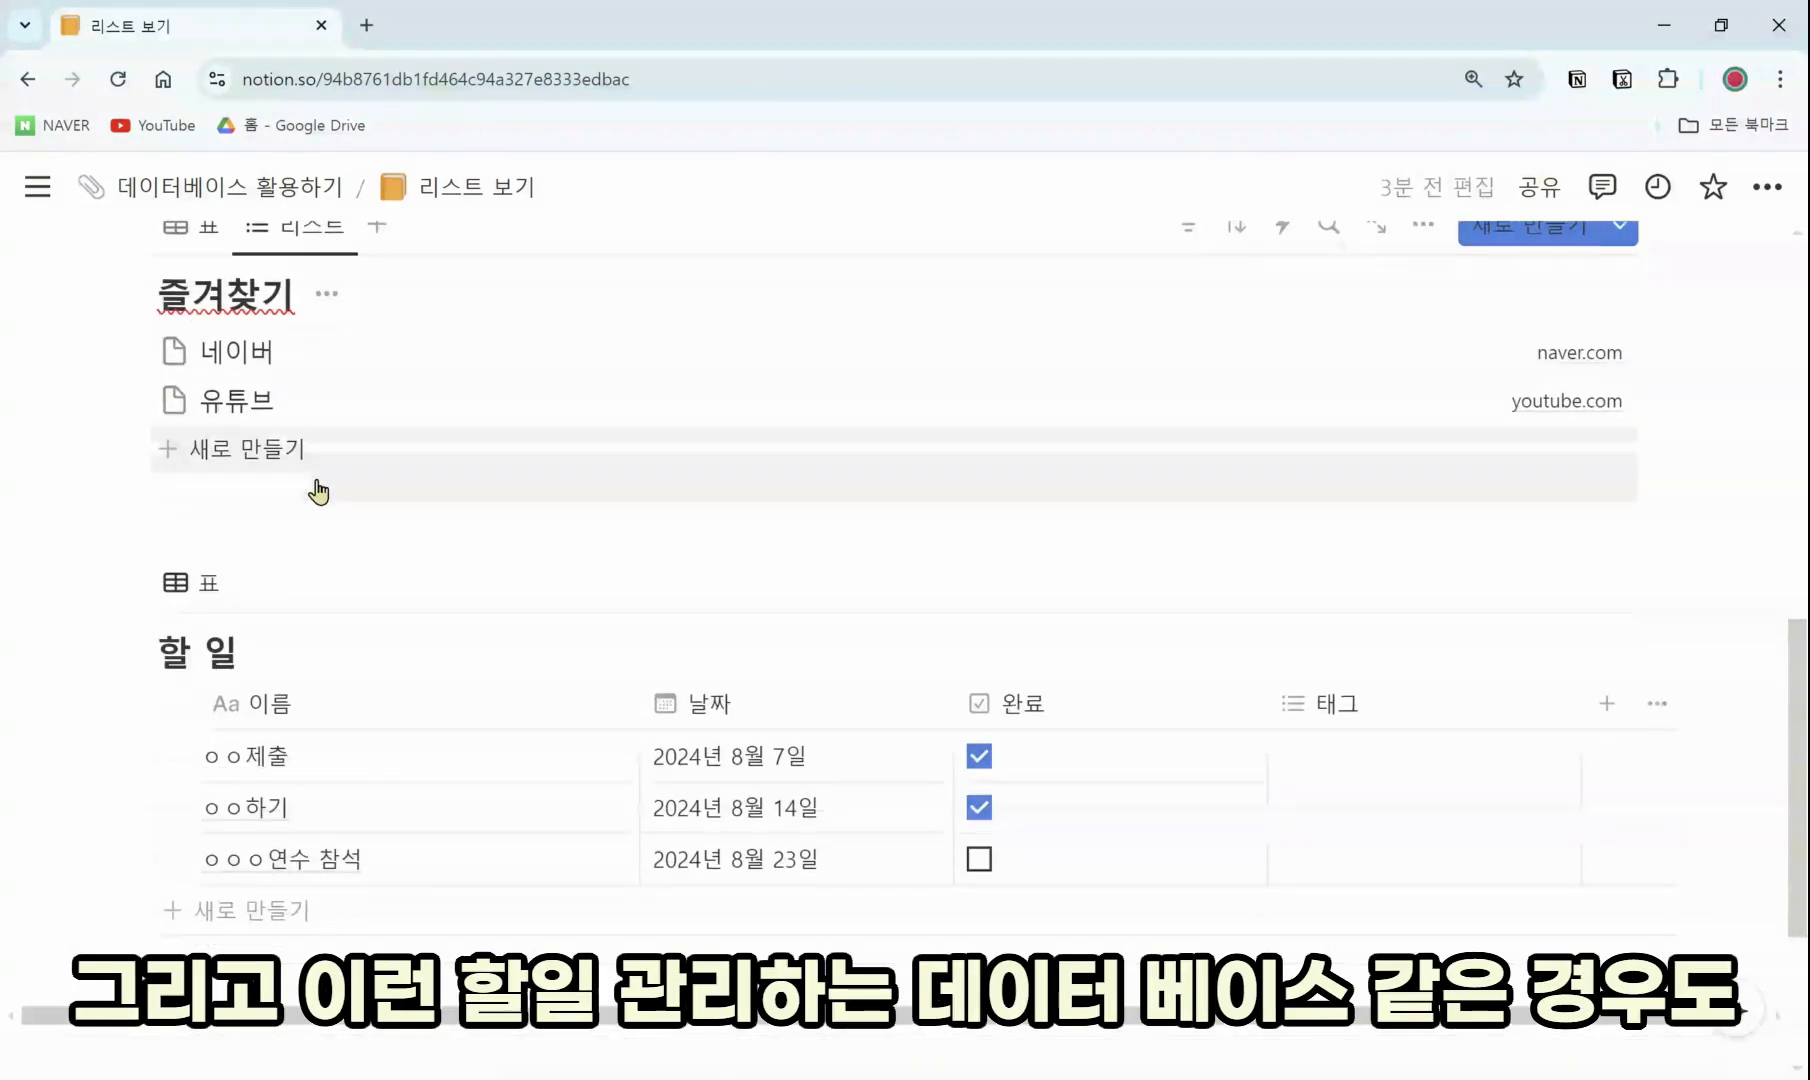
drag(638, 592, 497, 604)
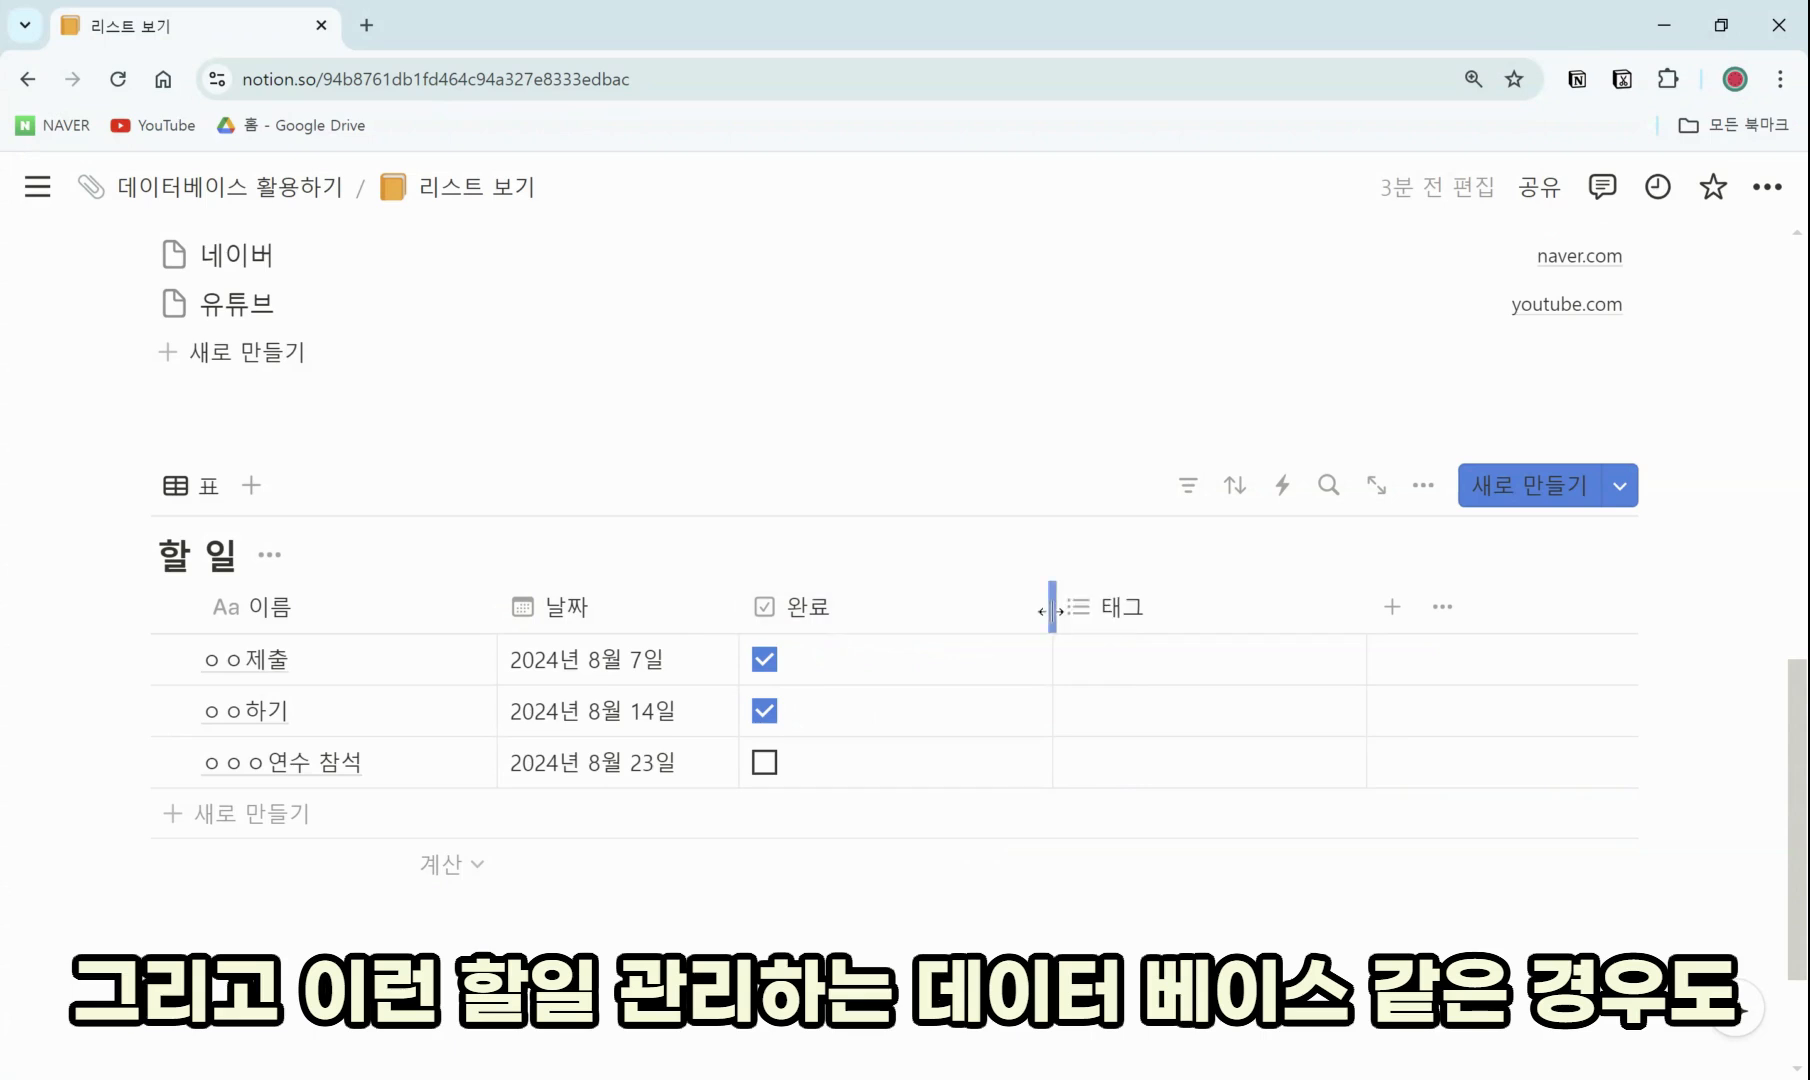
drag(1051, 620, 918, 627)
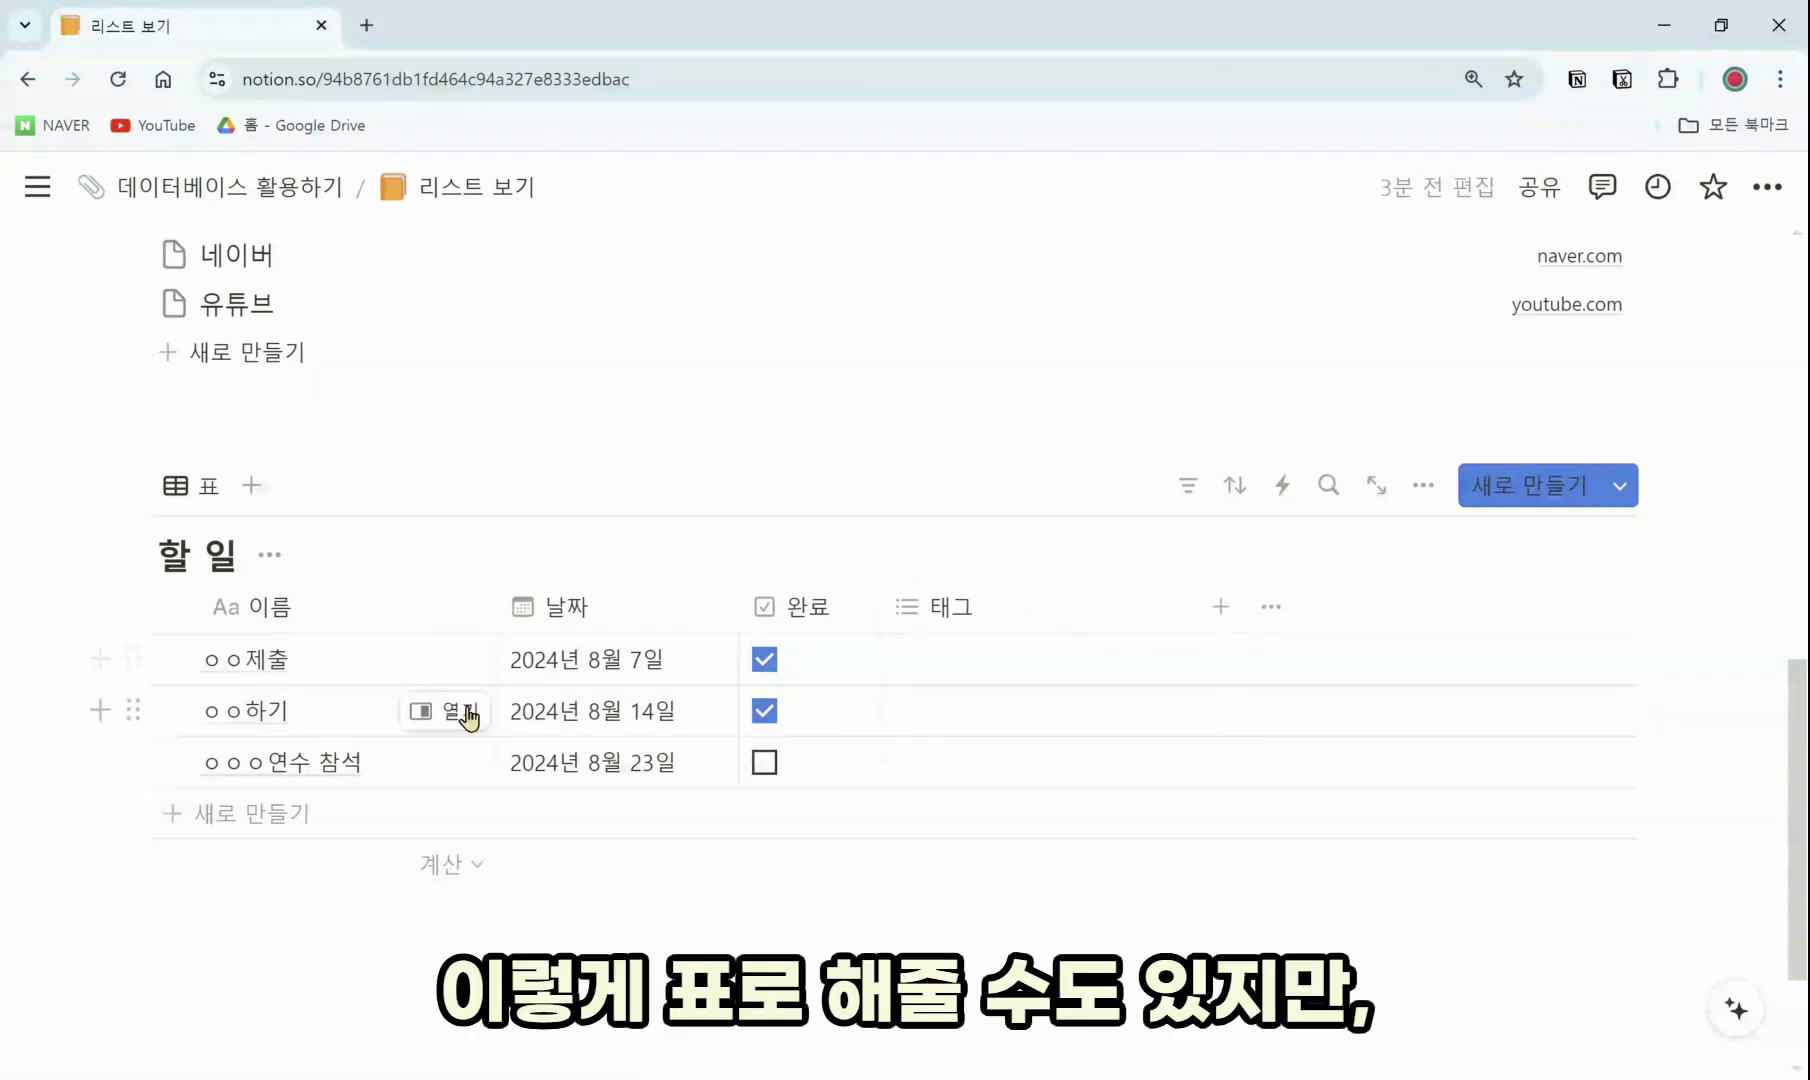
drag(735, 620, 534, 684)
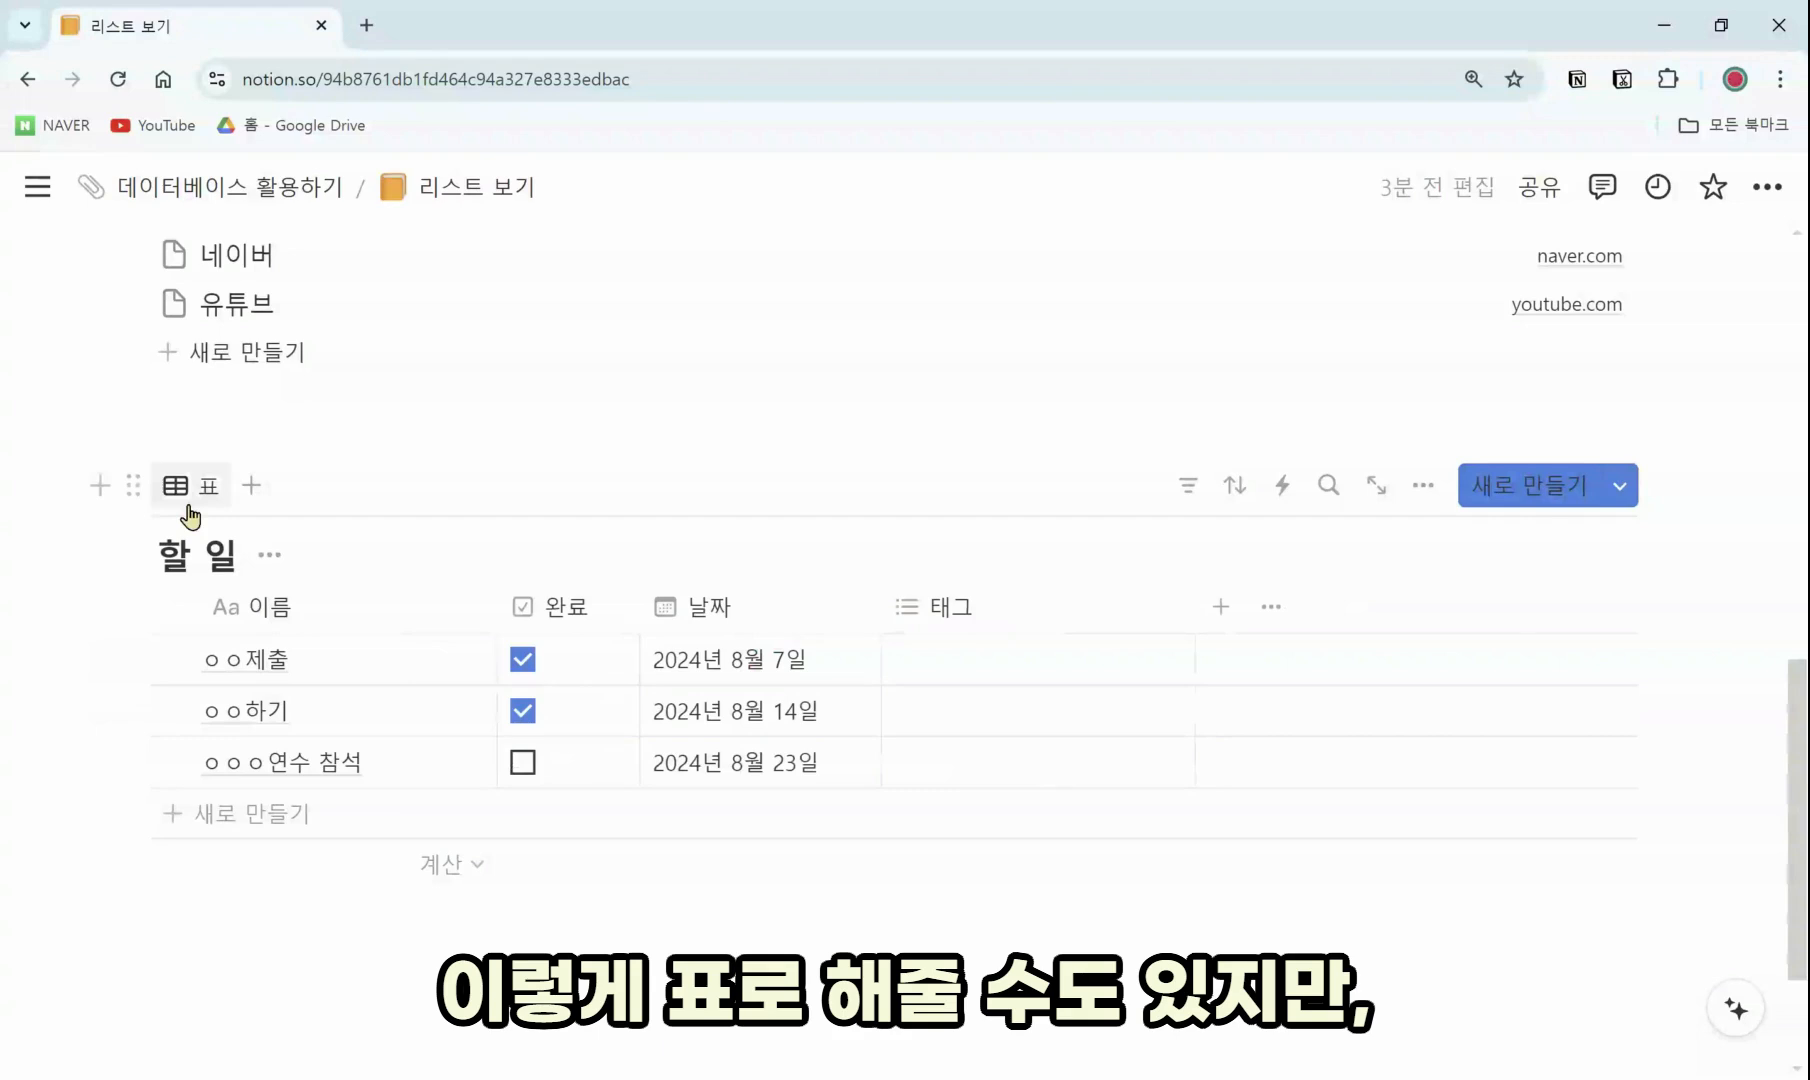
Add a list view to the 할 일 database and show the 날짜 and 완료 properties in it
click(251, 485)
click(210, 712)
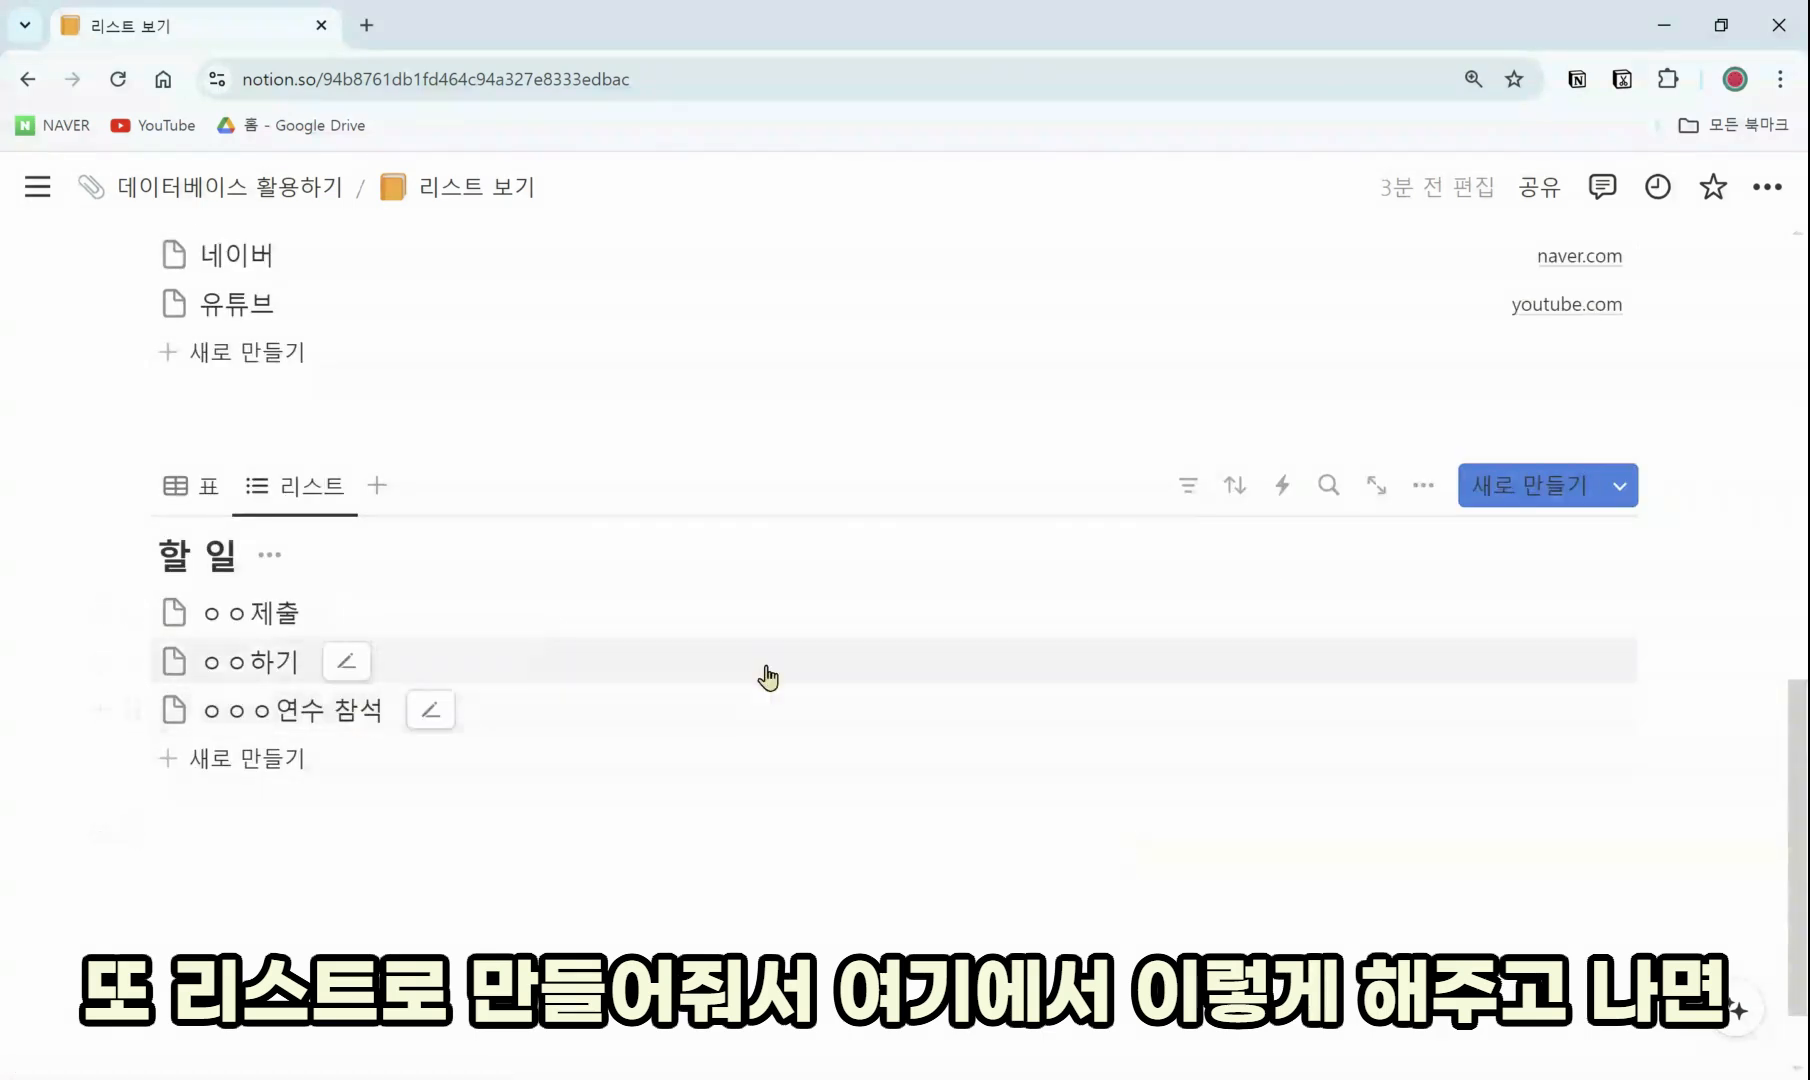
click(1423, 485)
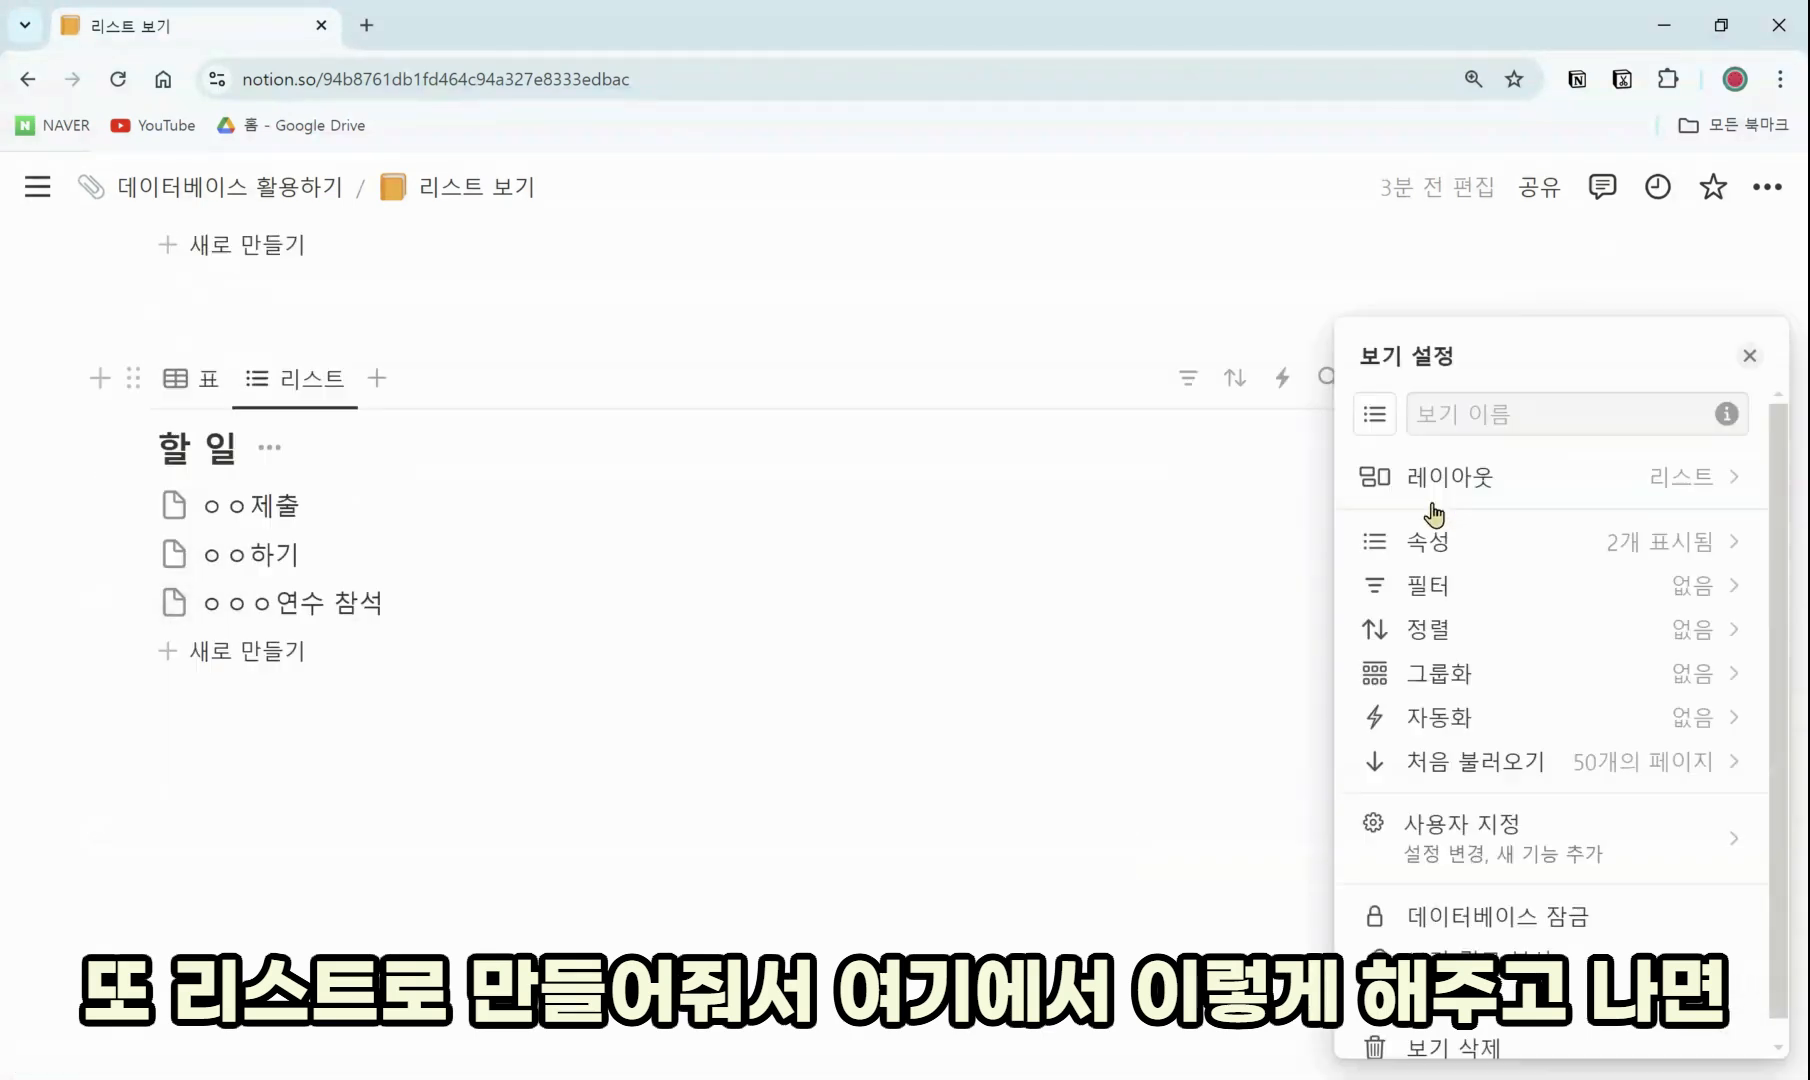
click(1567, 568)
click(1727, 768)
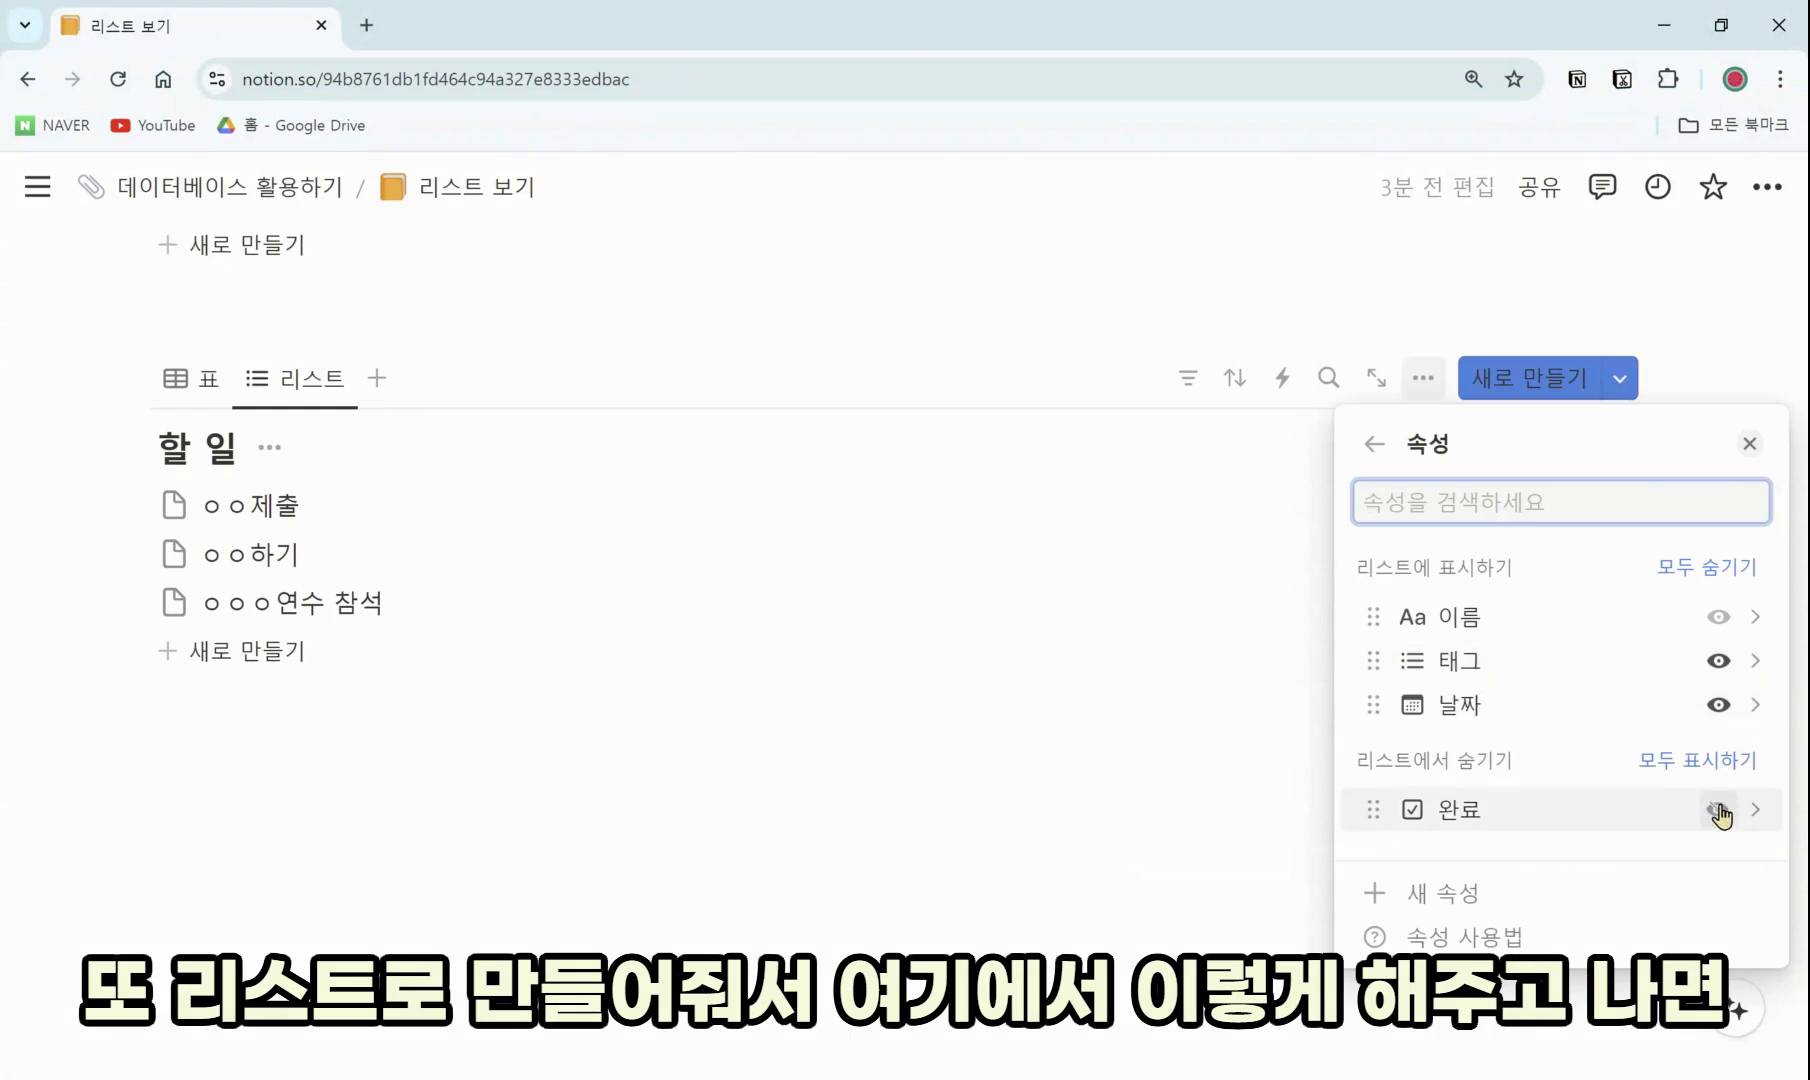
click(1721, 806)
click(1749, 443)
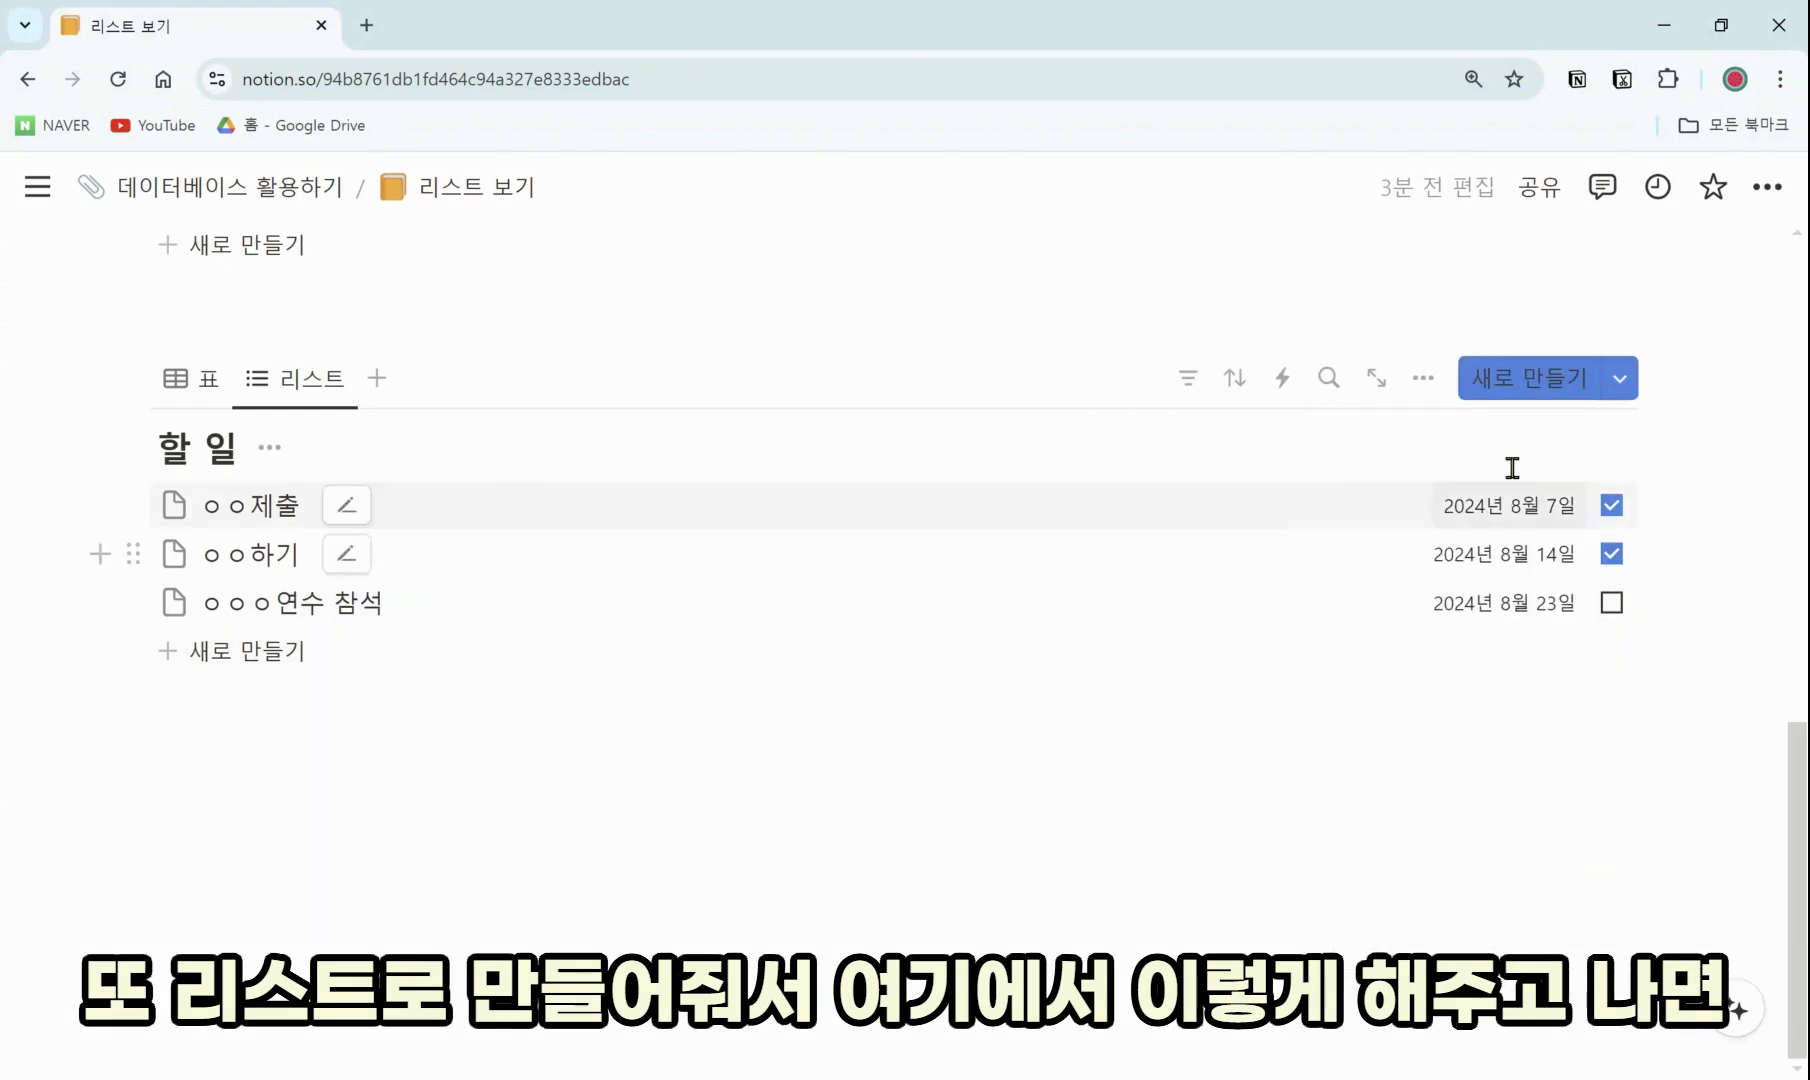
click(1568, 725)
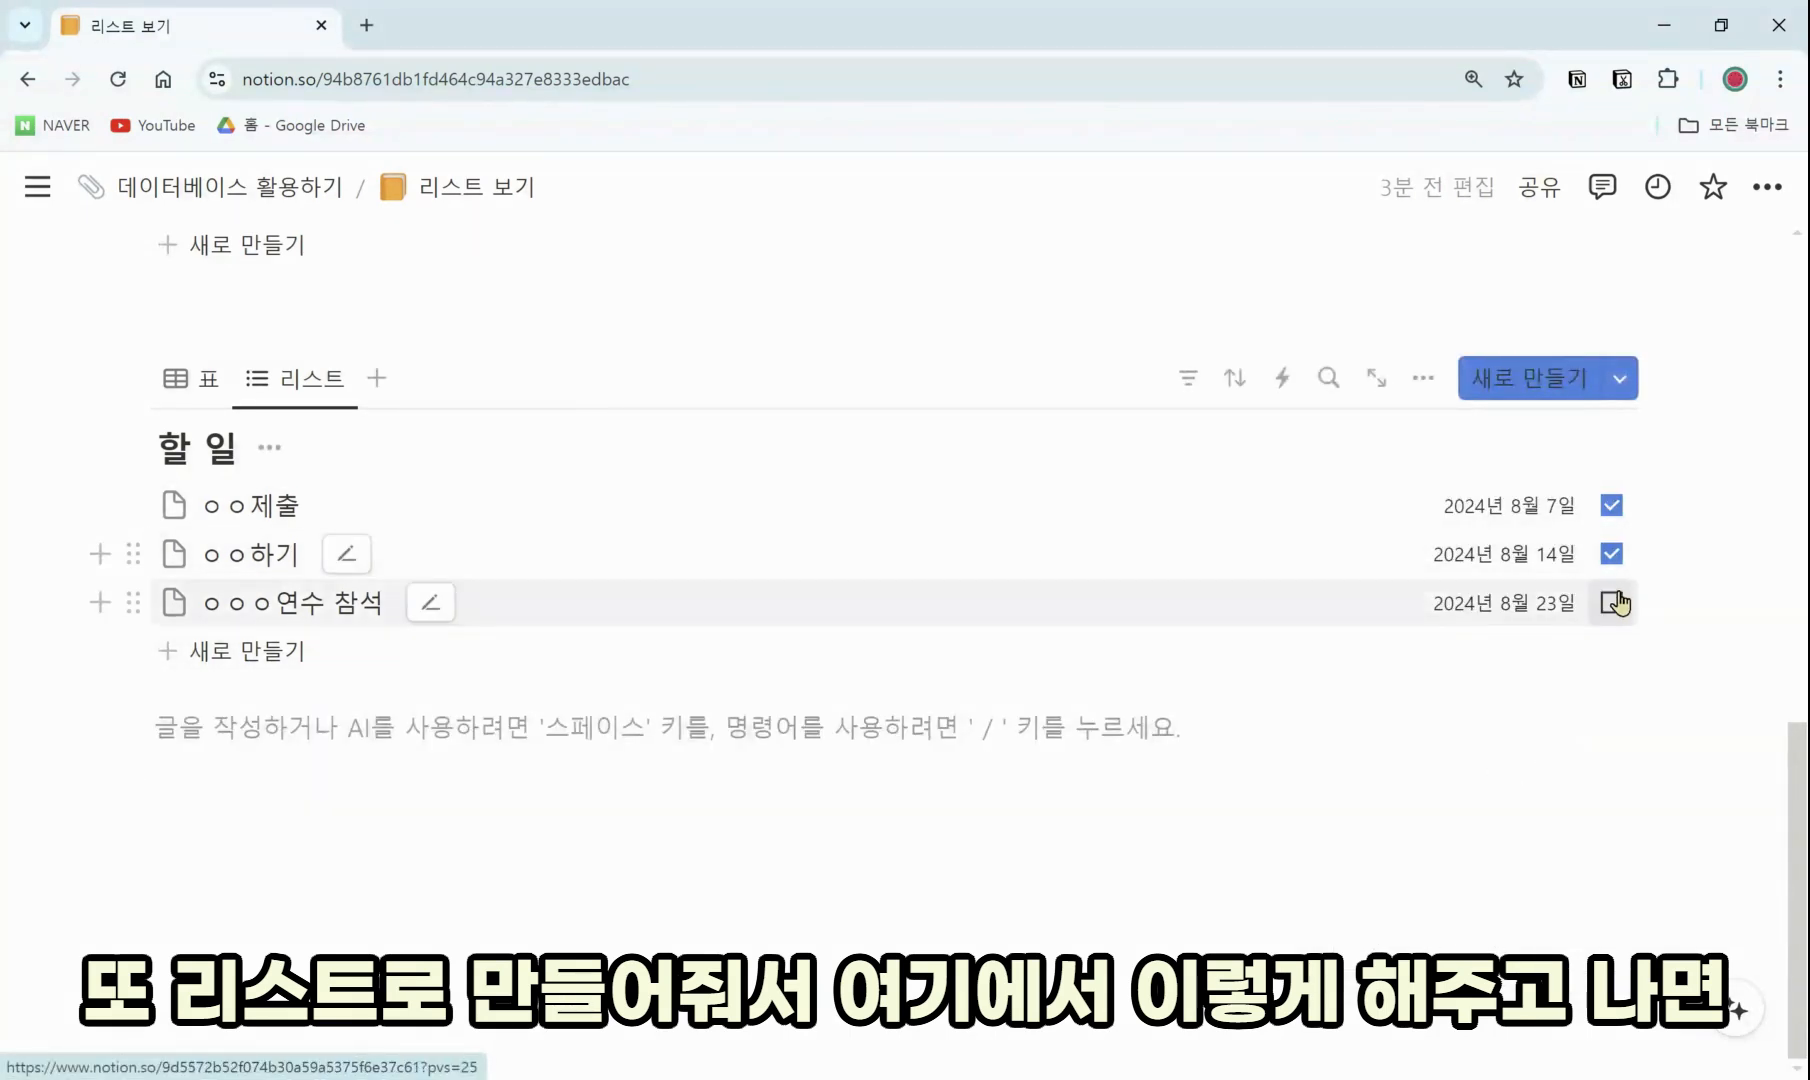
Toggle the 완료 checkboxes in the 할 일 list, leaving all three items unchecked
click(1611, 553)
click(1611, 505)
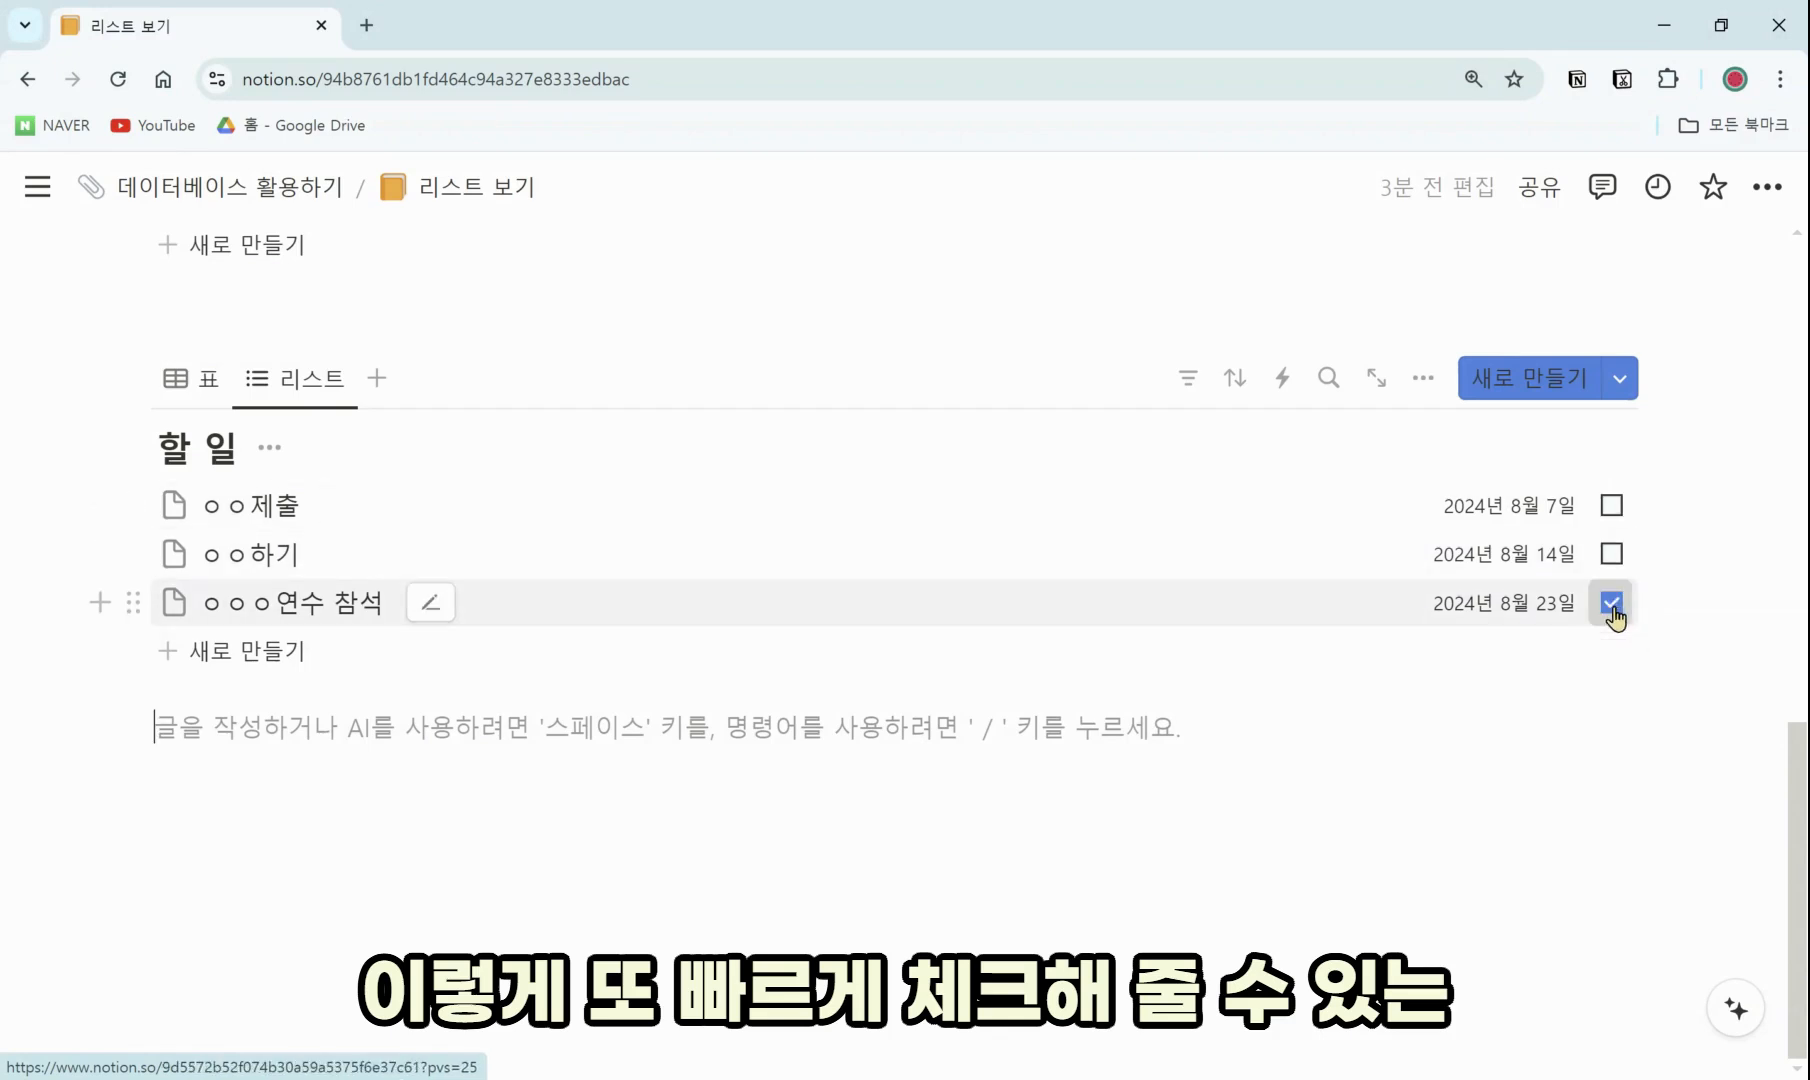
click(1611, 602)
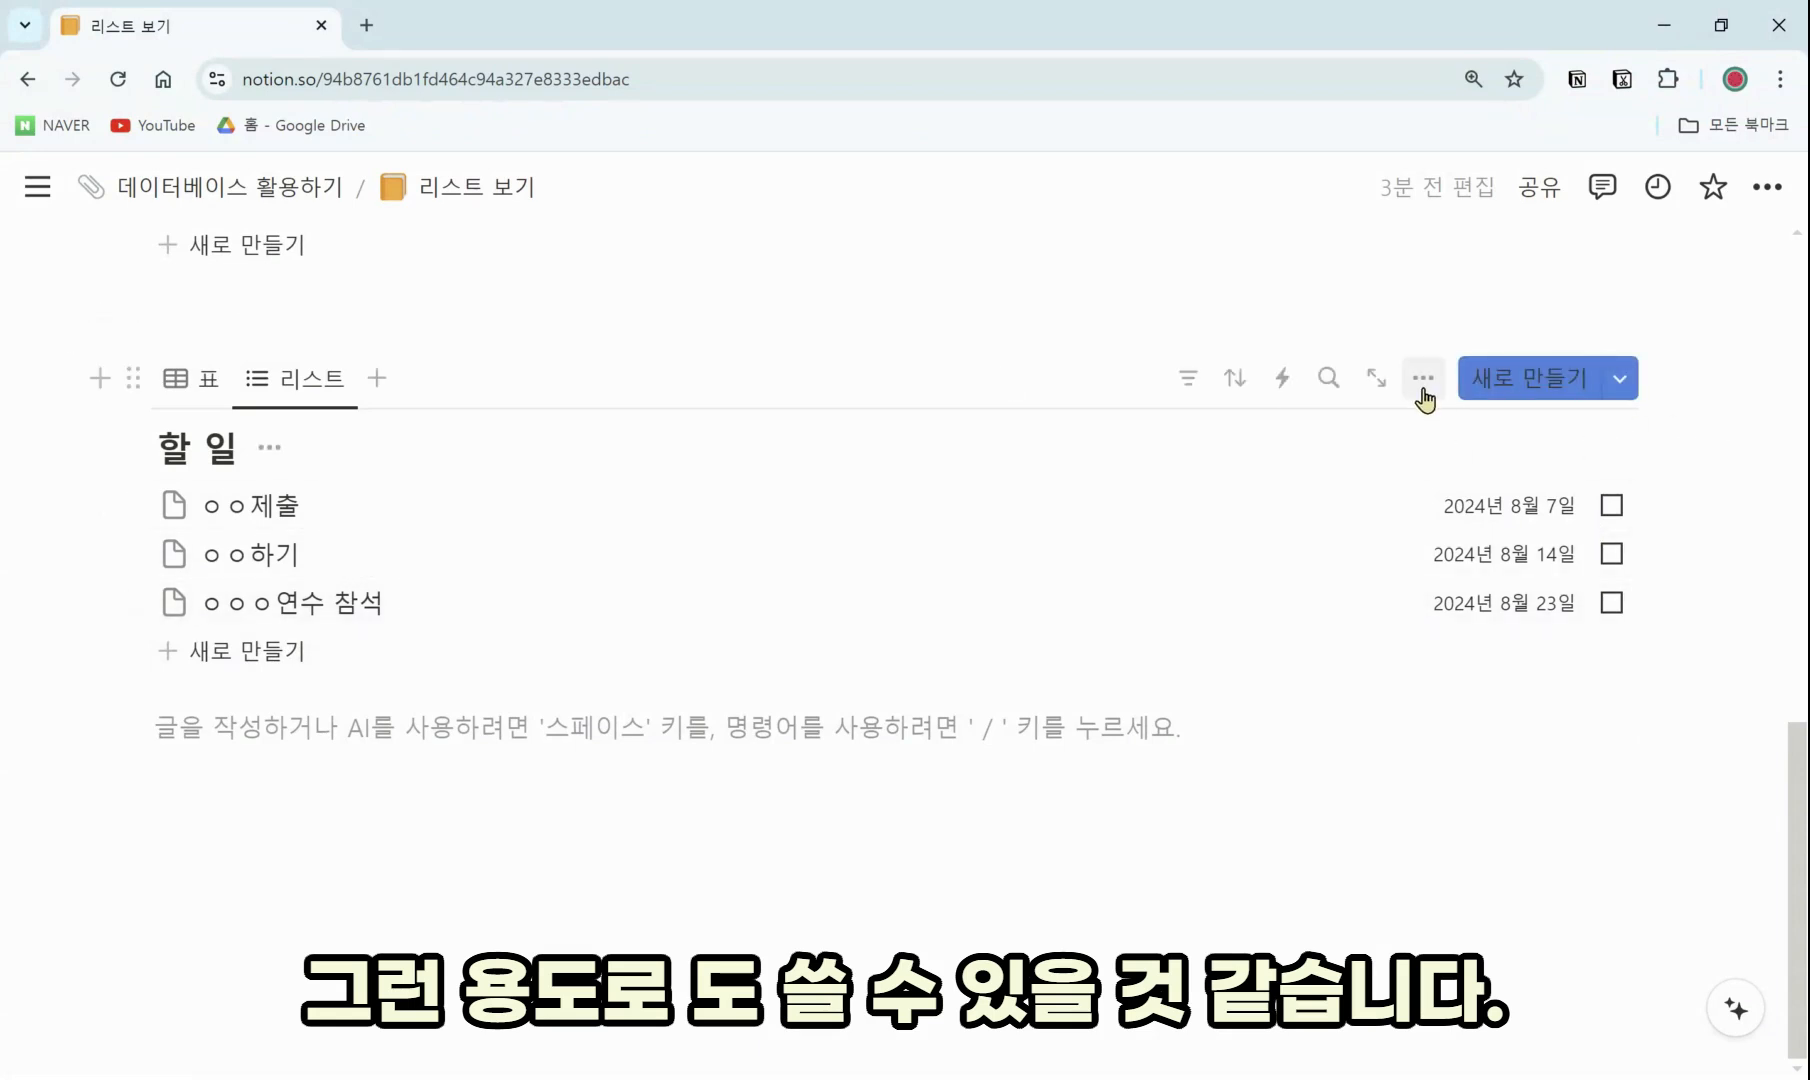
Review the layout options of the 일기 list view without changing them
scroll(1378, 671, up, 10)
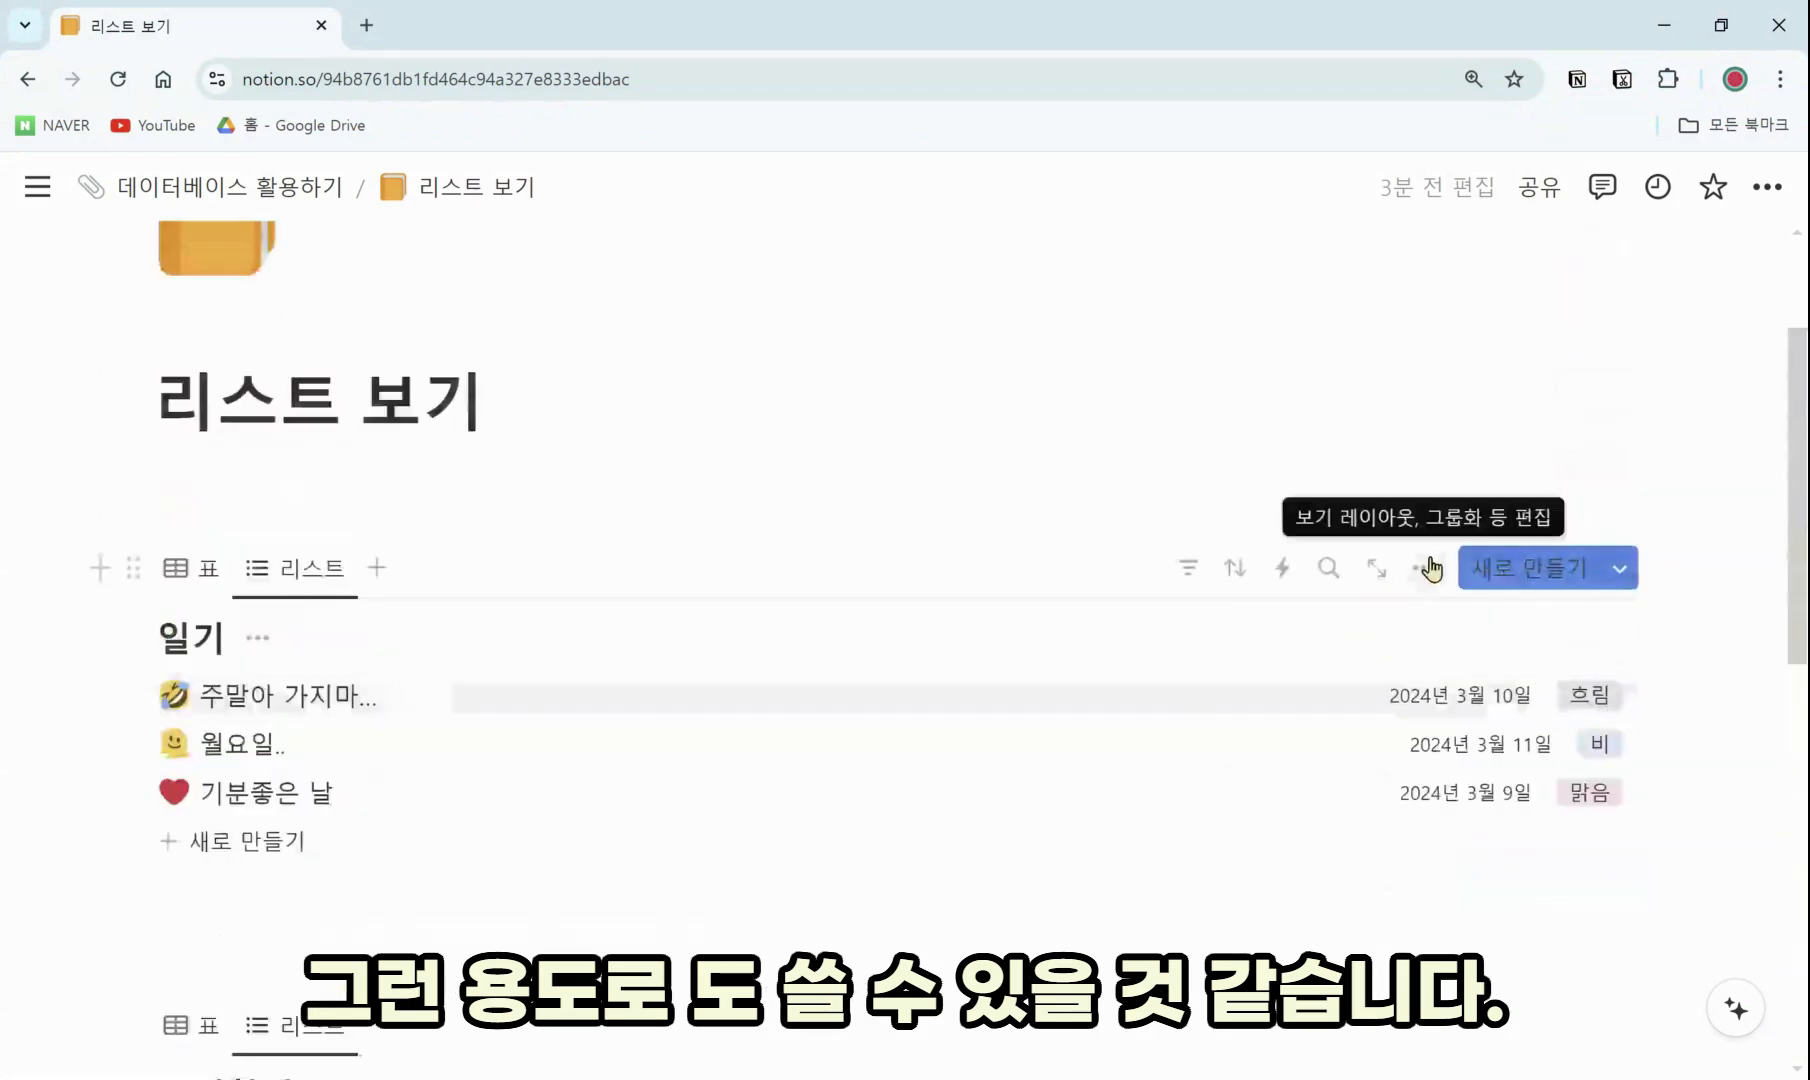
click(1425, 568)
click(1578, 432)
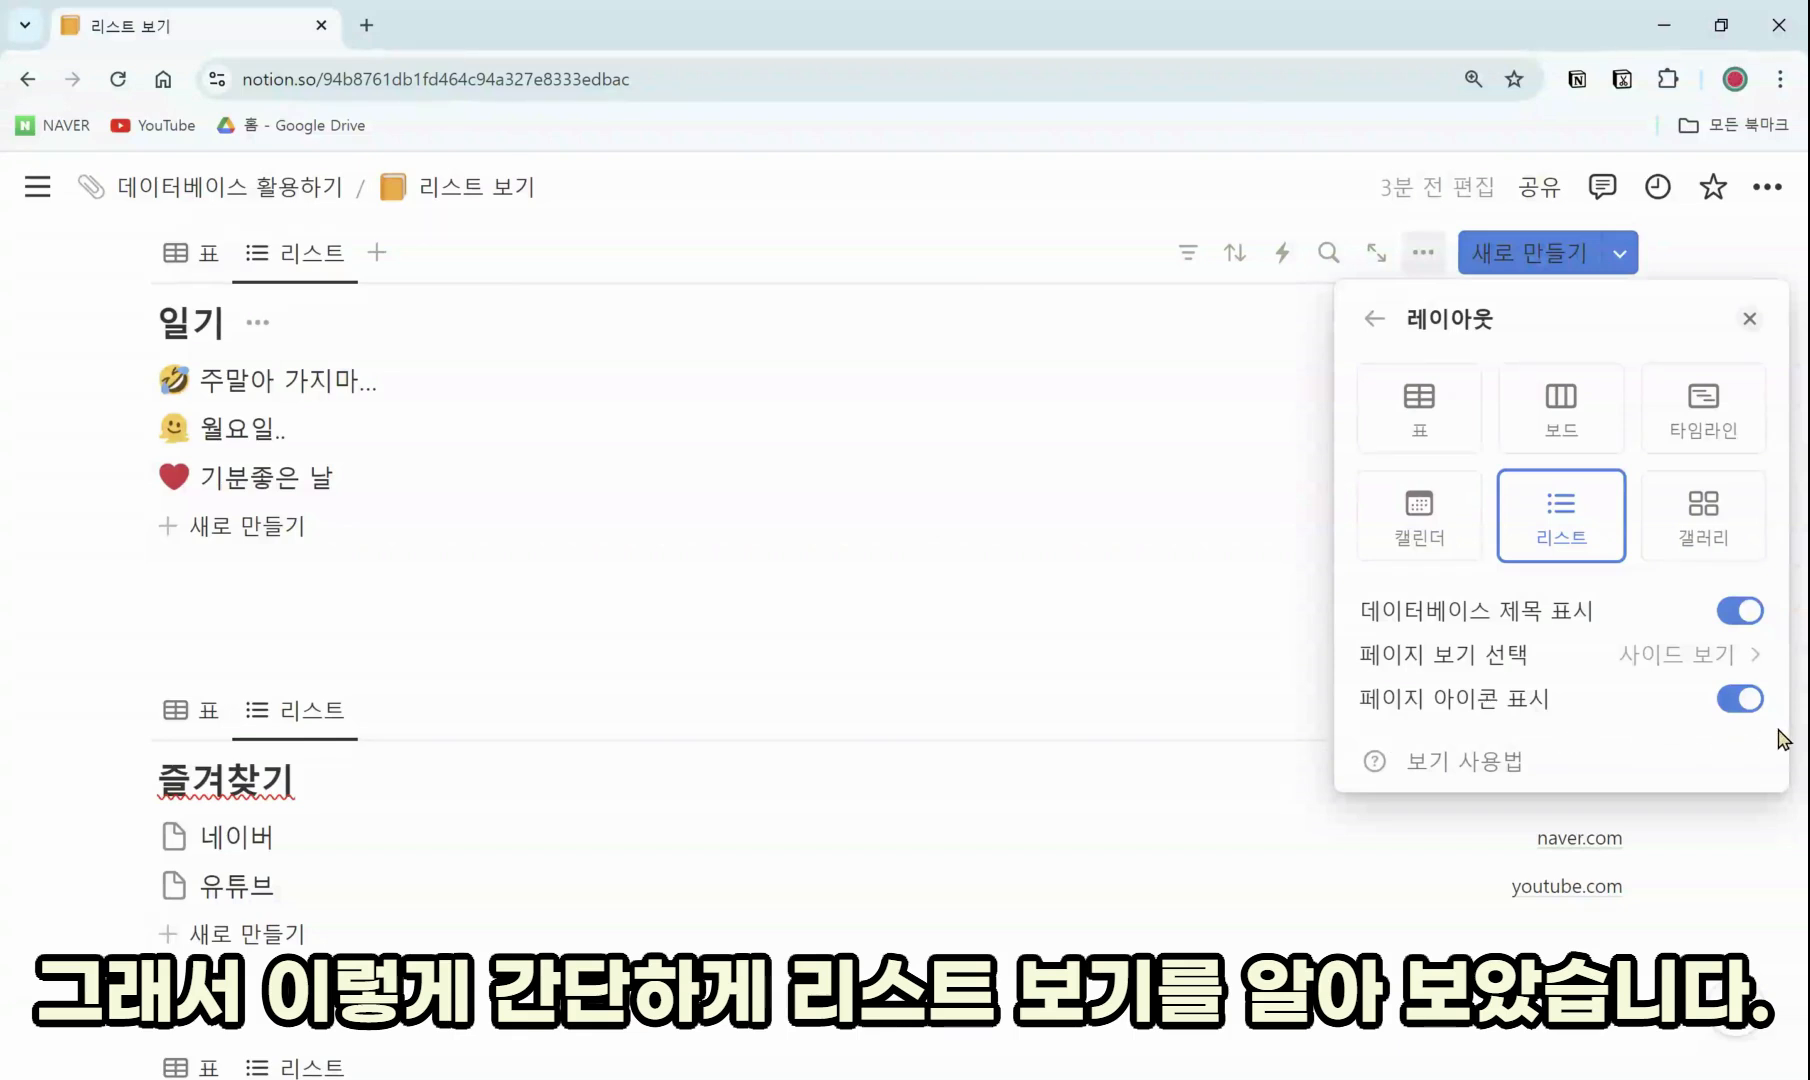
click(1749, 320)
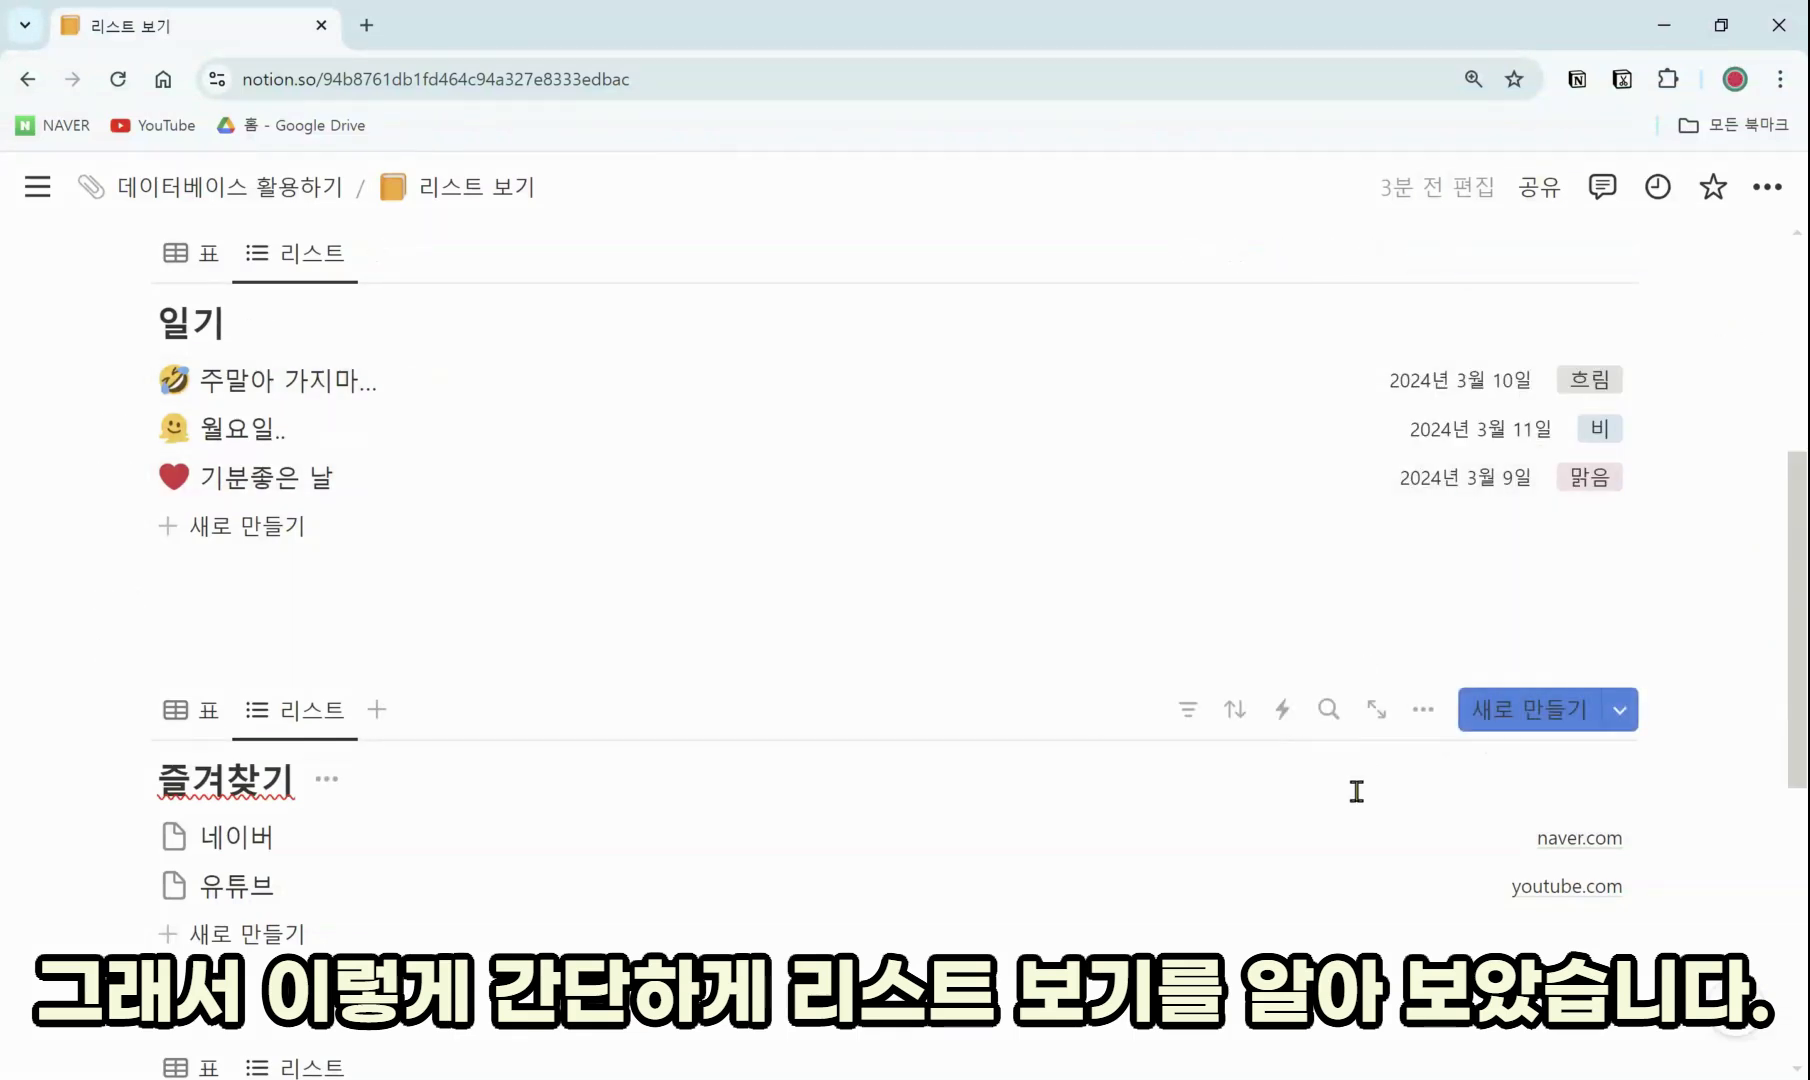
scroll(1355, 700, up, 1)
Add a calendar view to the 일정 예시 database on the 캘린더 보기 page and look over its month
scroll(1349, 828, down, 1)
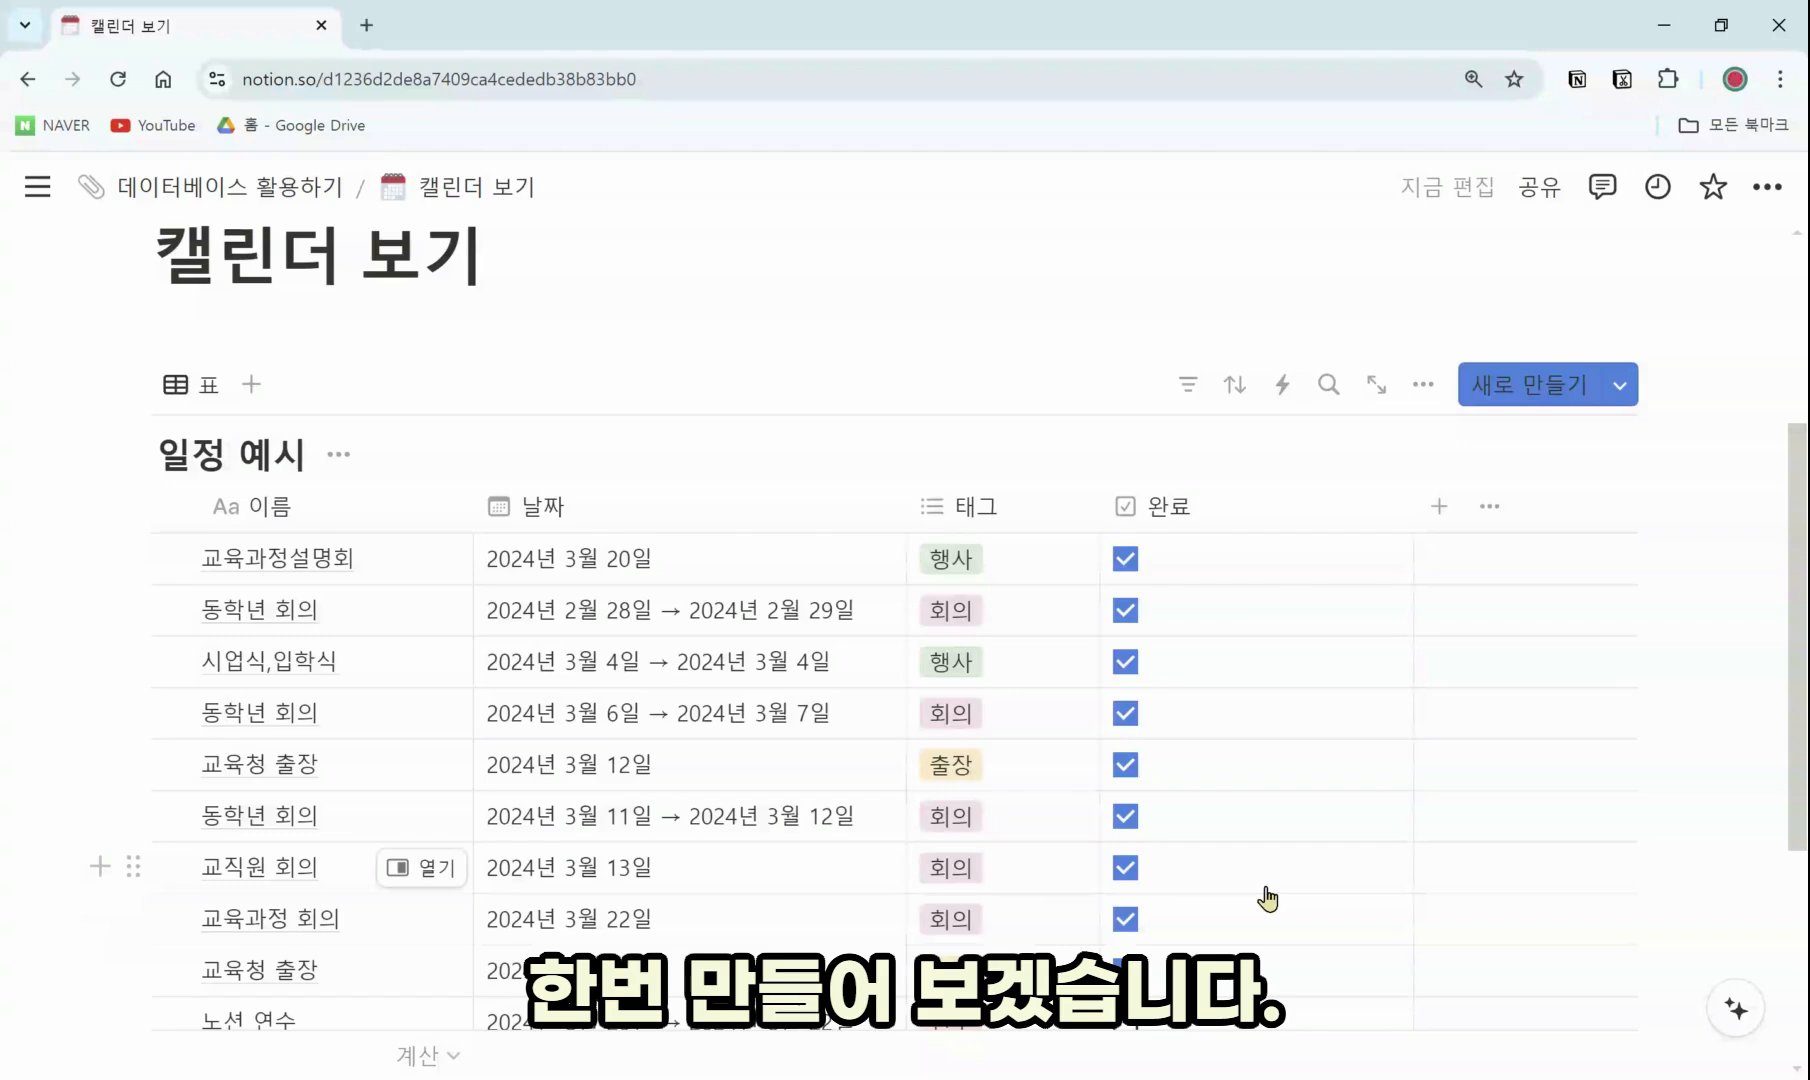
scroll(1267, 899, down, 1)
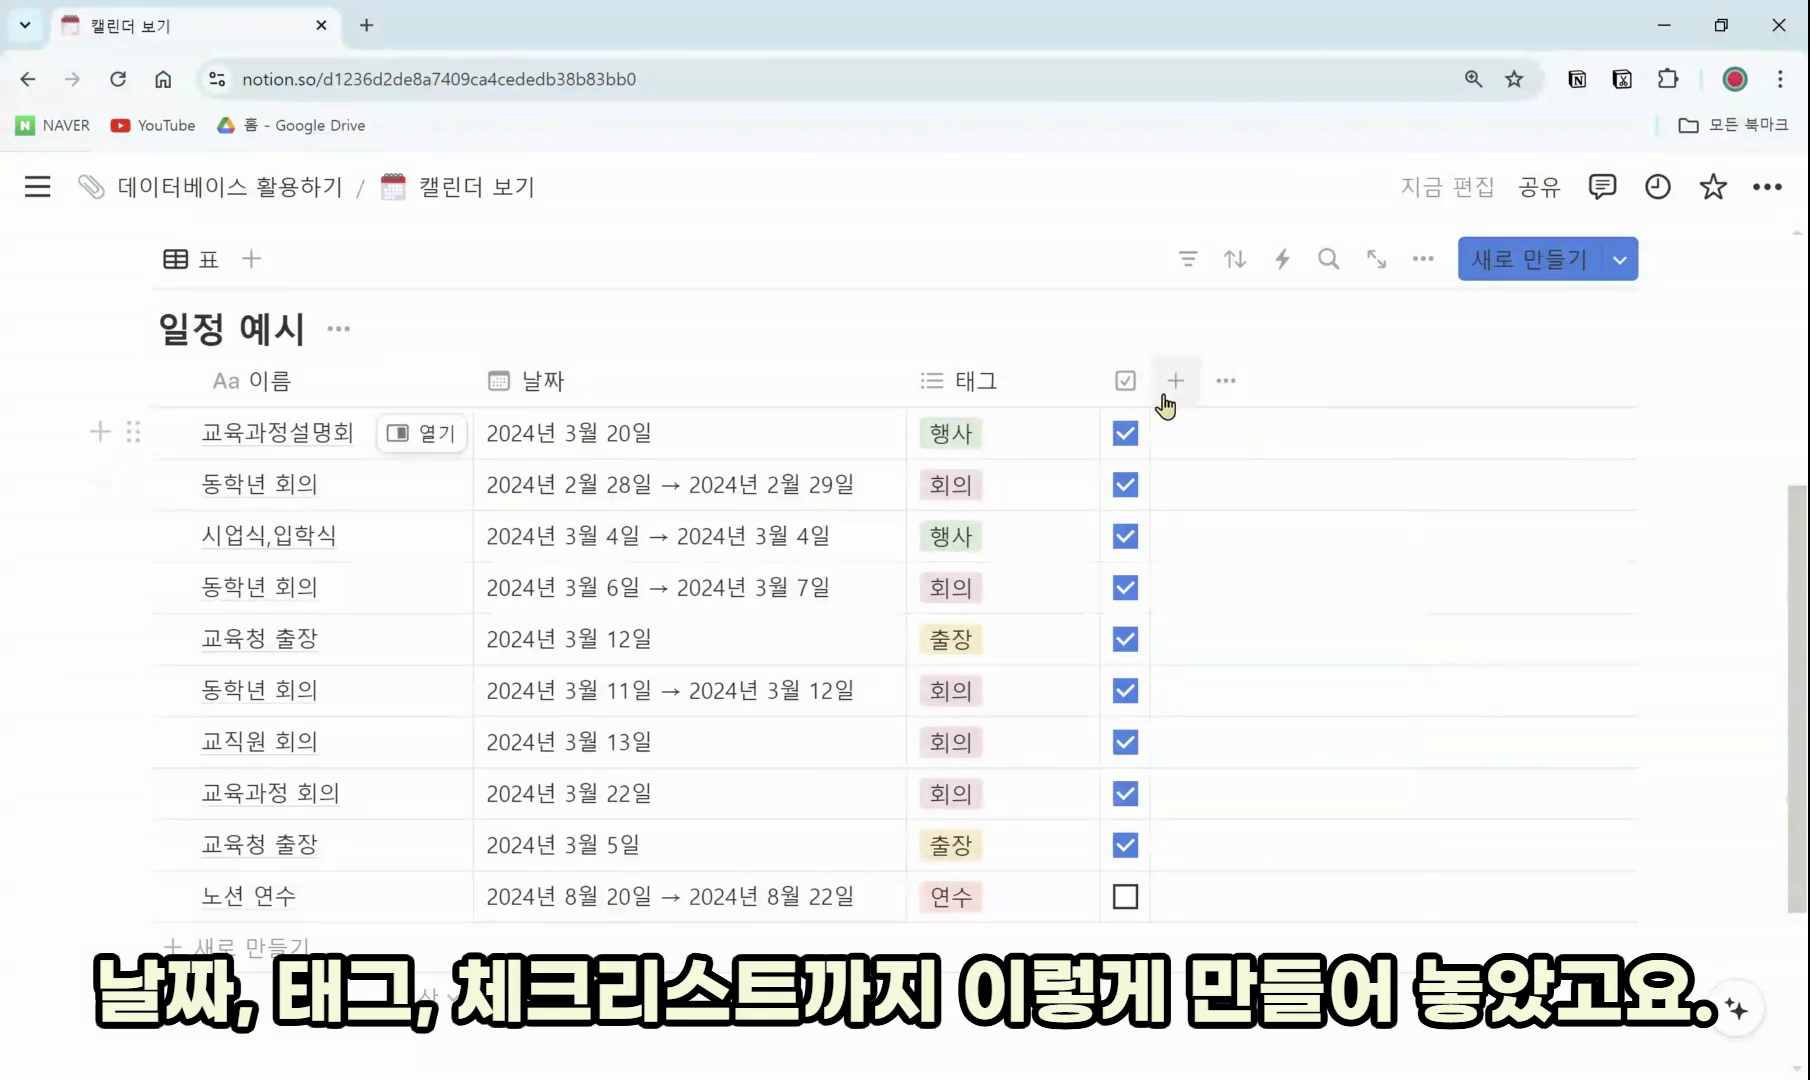
scroll(889, 473, up, 2)
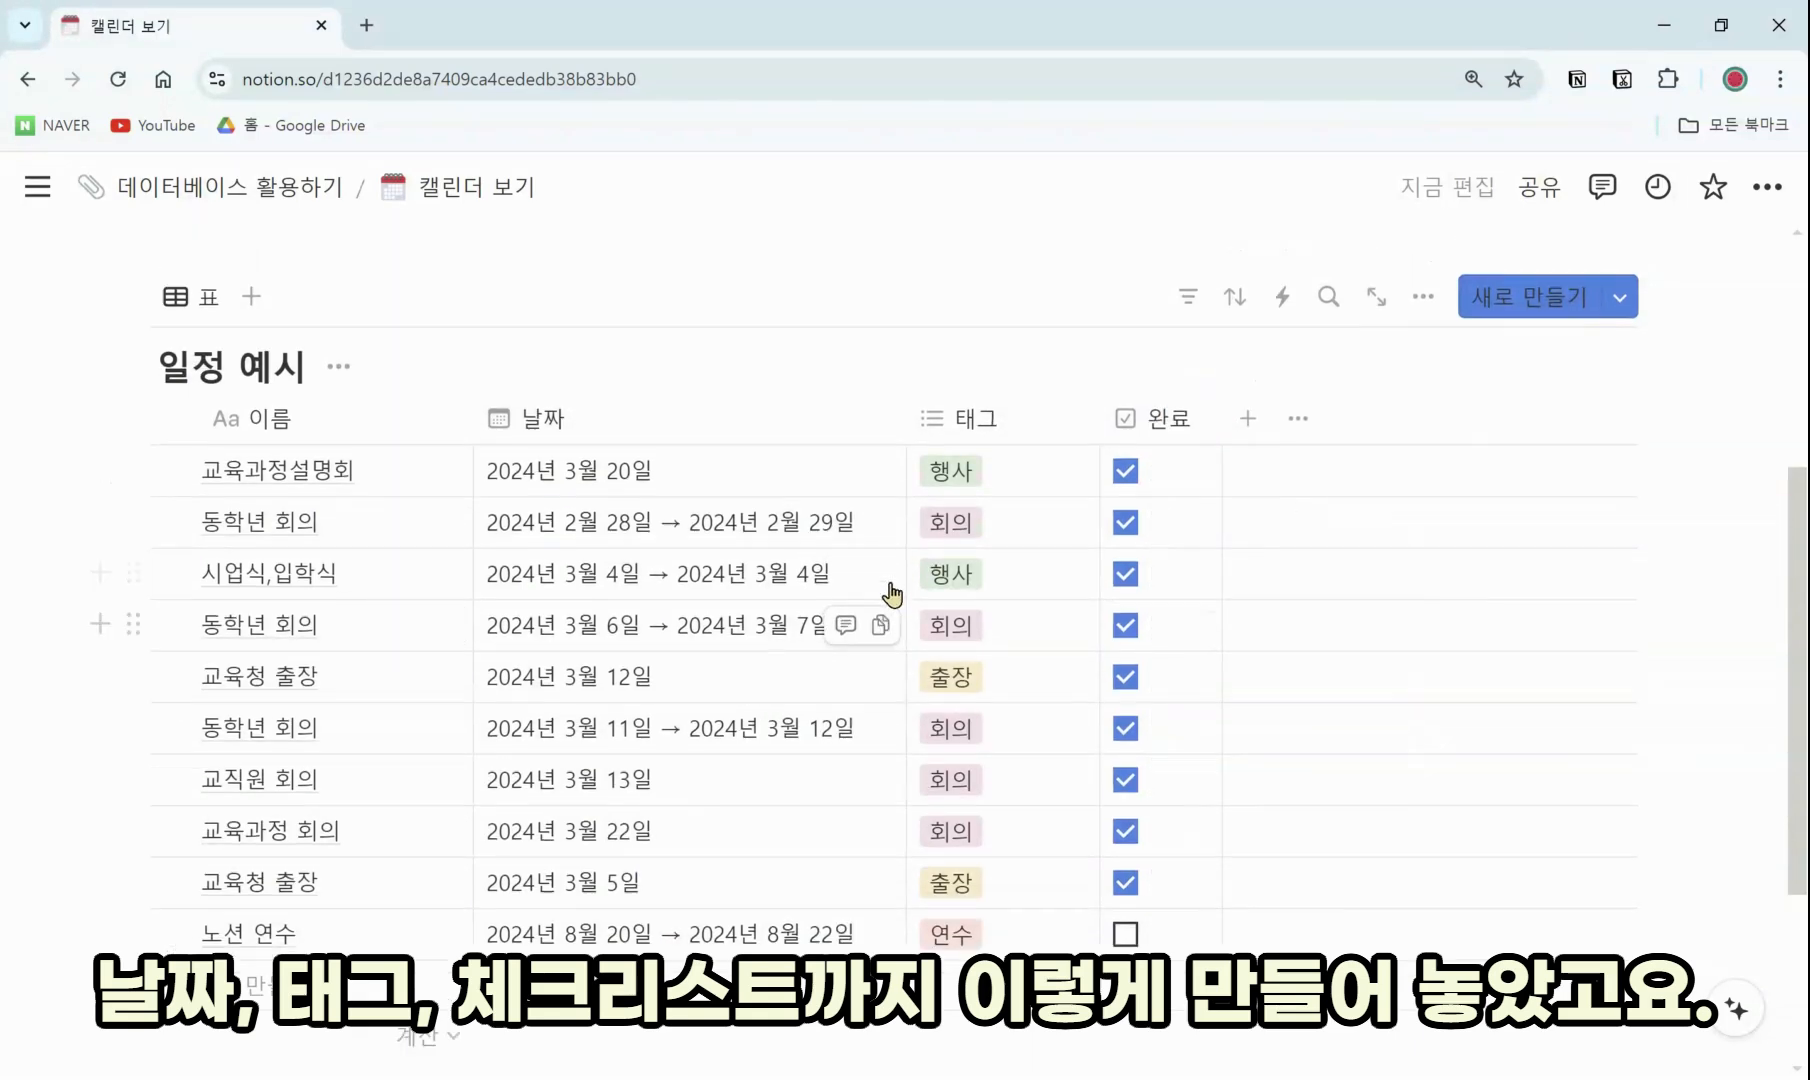
click(244, 390)
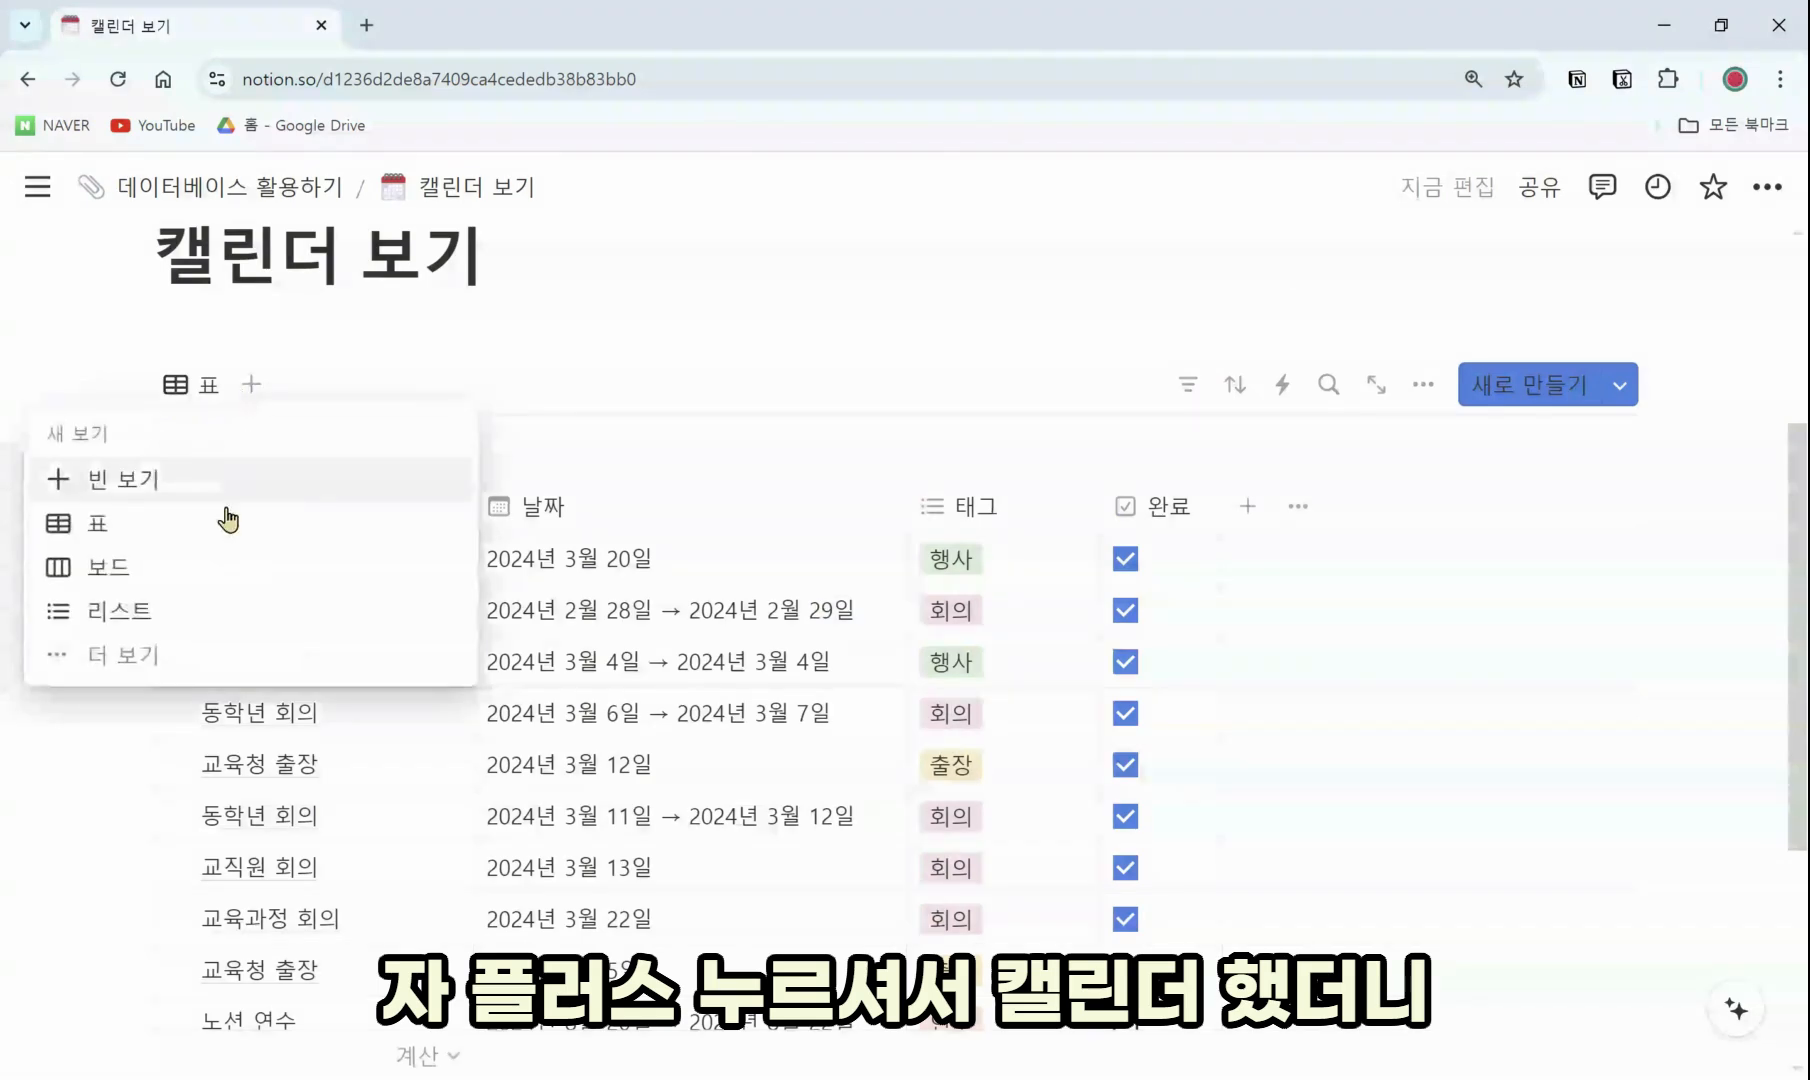
click(182, 712)
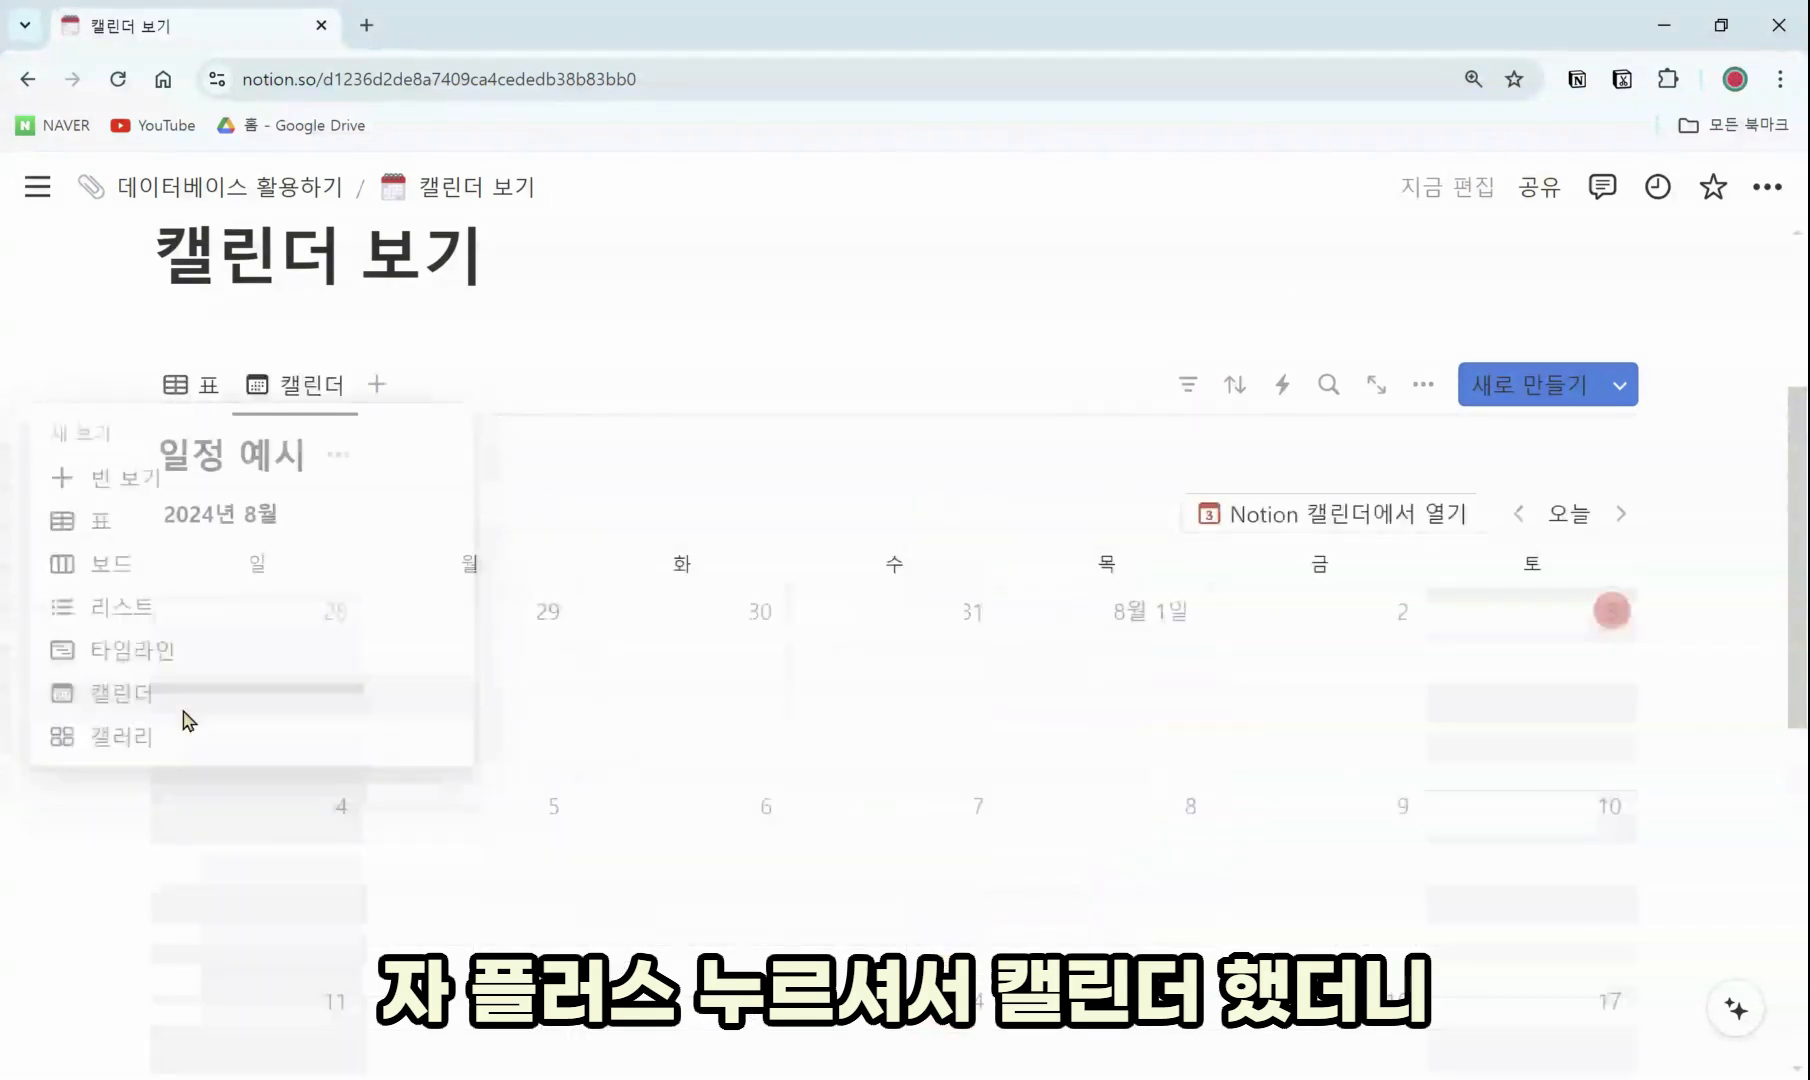
scroll(836, 817, down, 2)
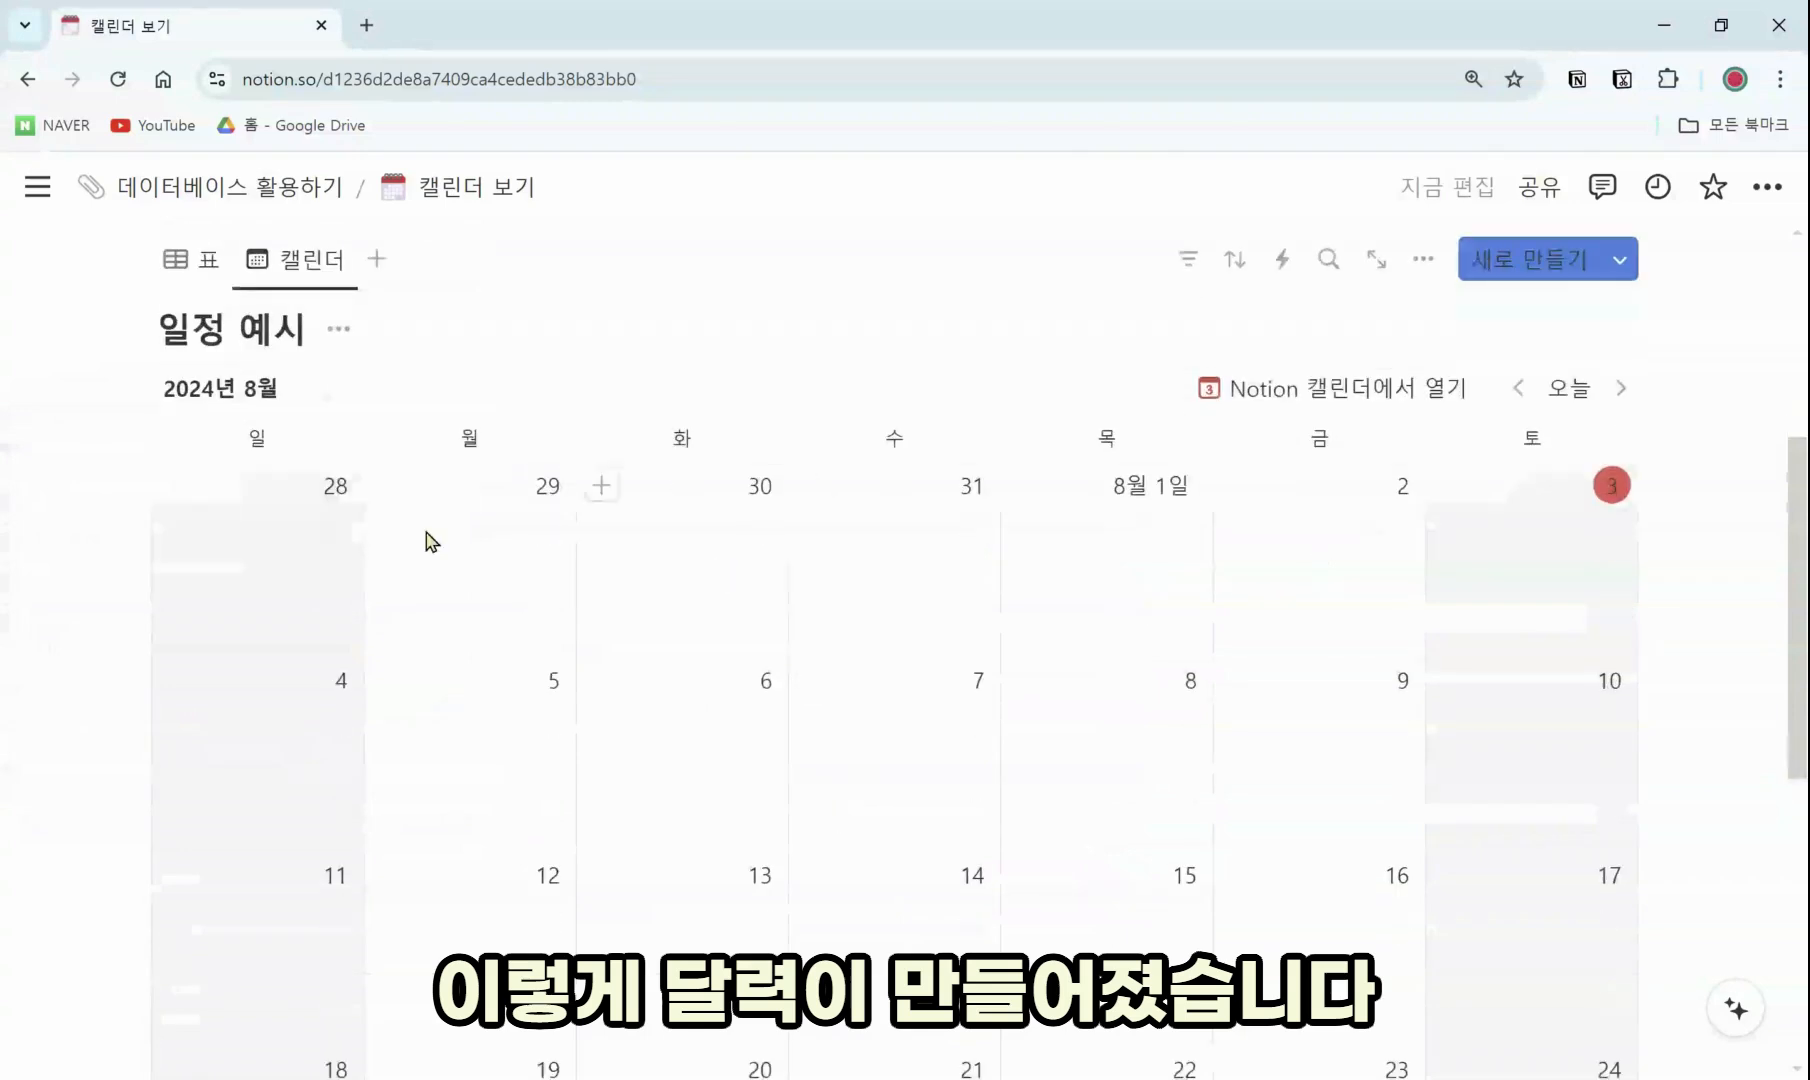
scroll(428, 541, down, 5)
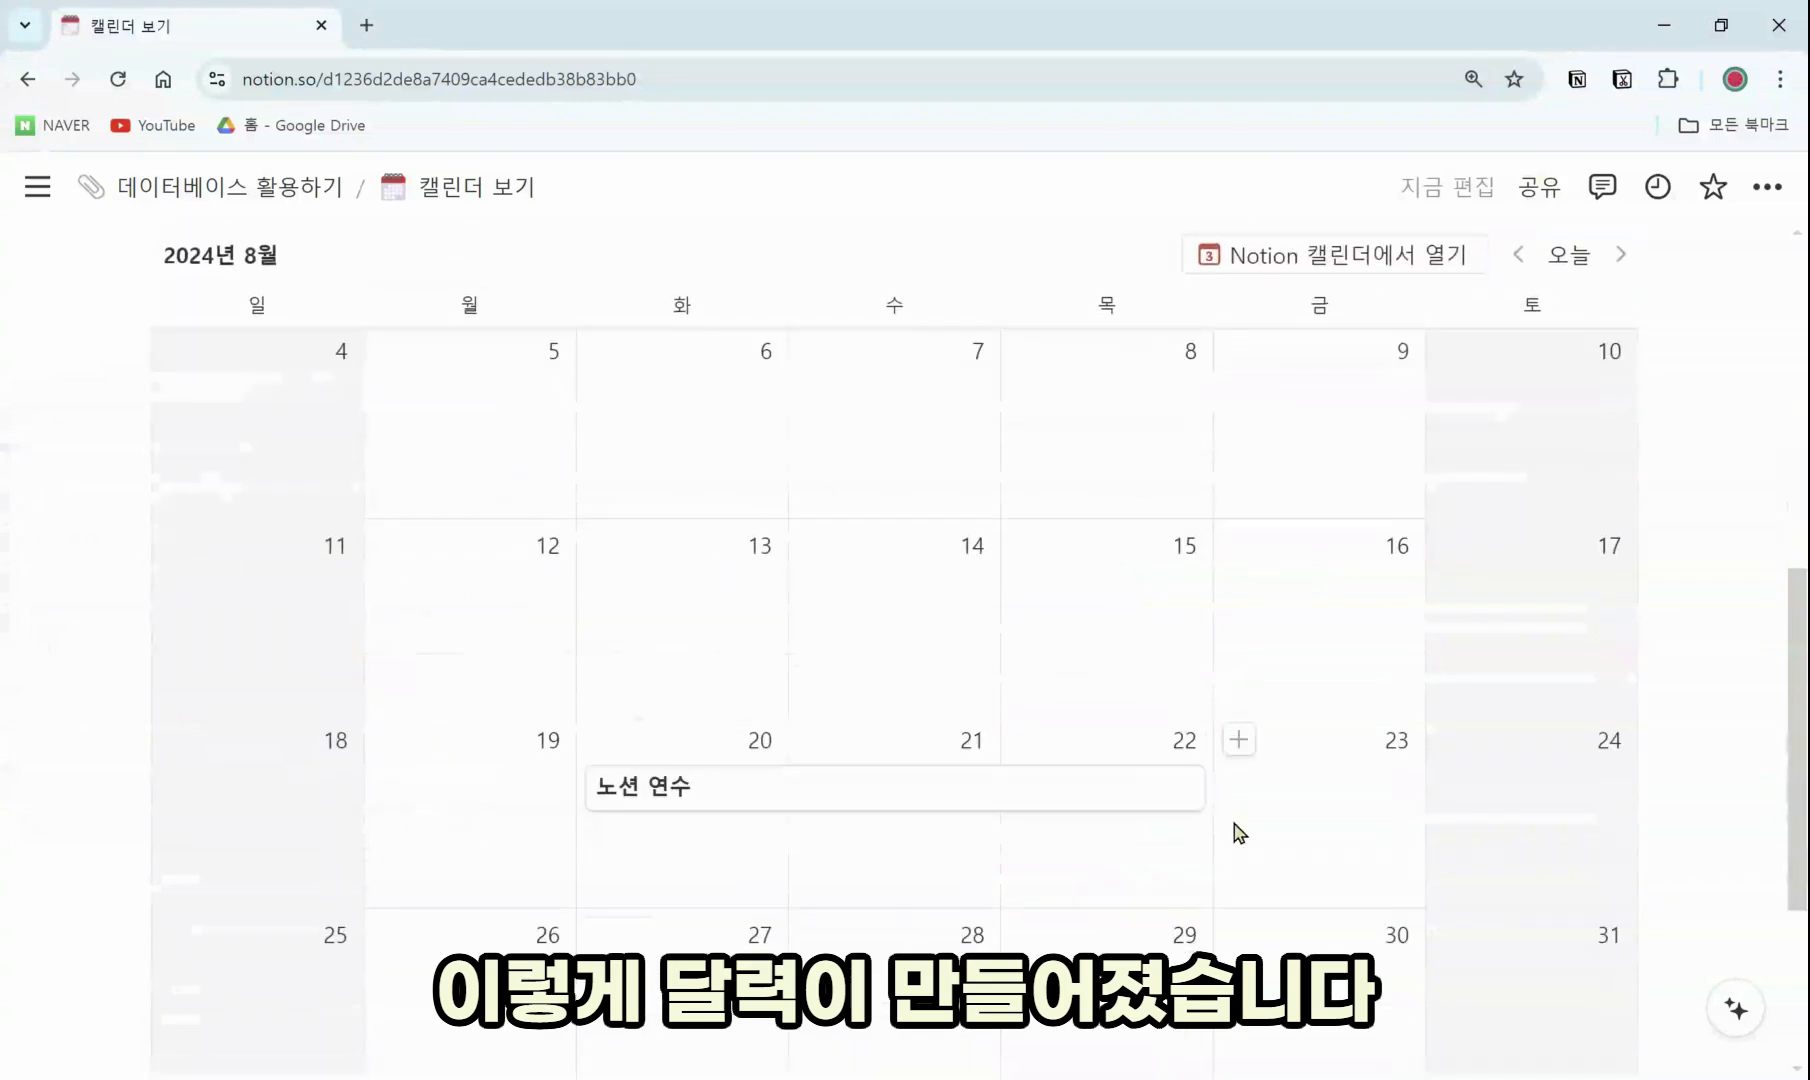
scroll(1248, 800, up, 5)
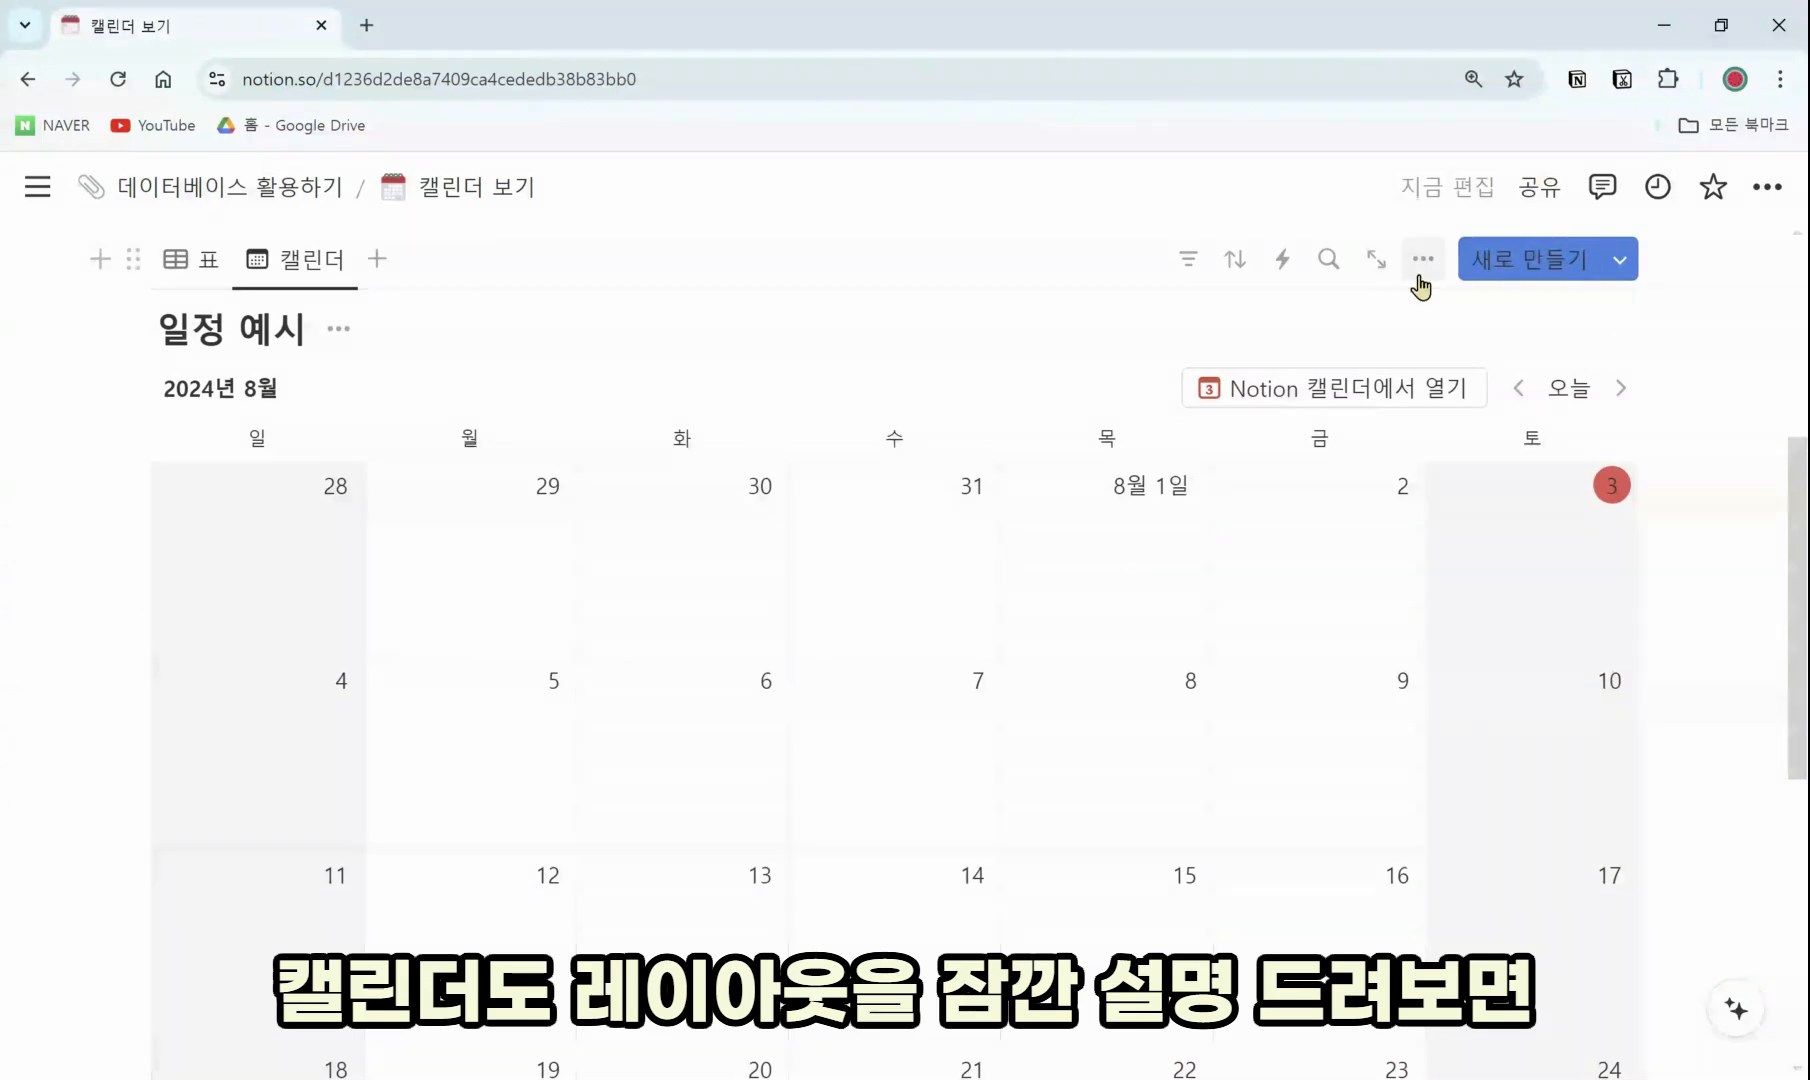
Review the calendar view's layout options, keeping 날짜 as the property the calendar is displayed by
click(1422, 262)
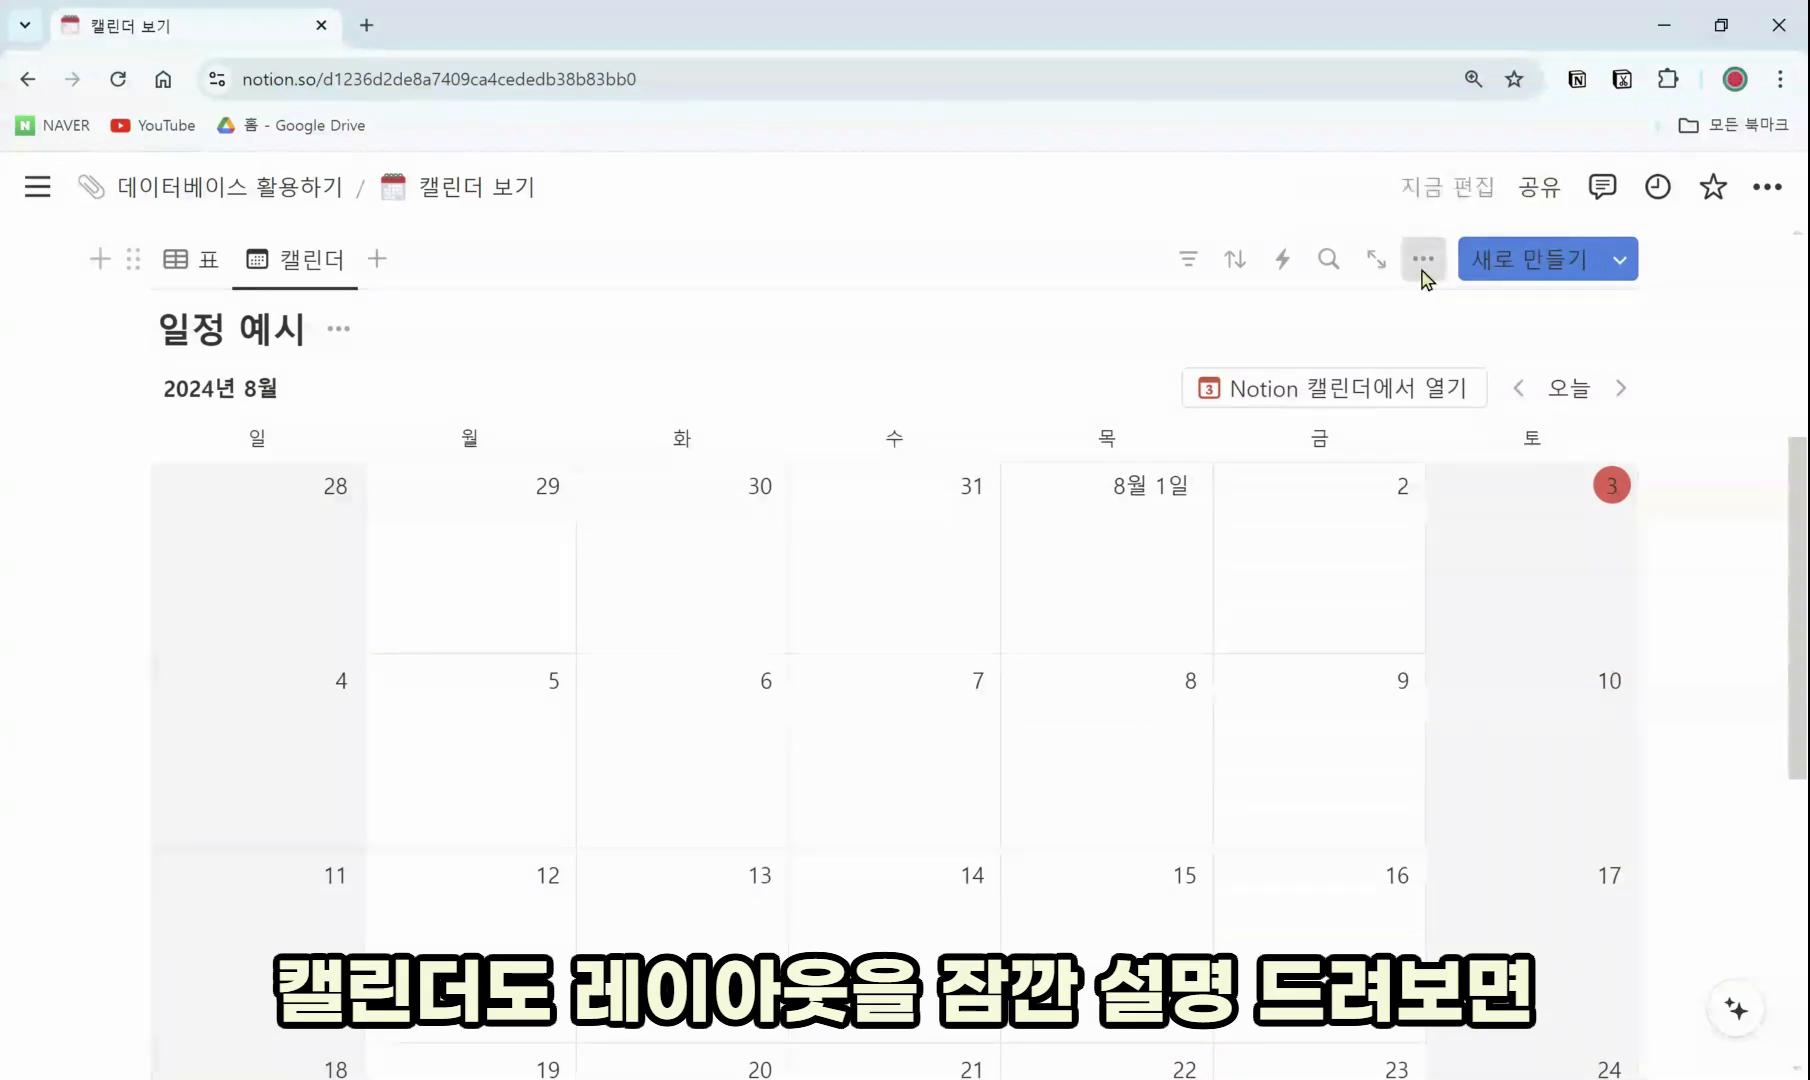
click(1508, 462)
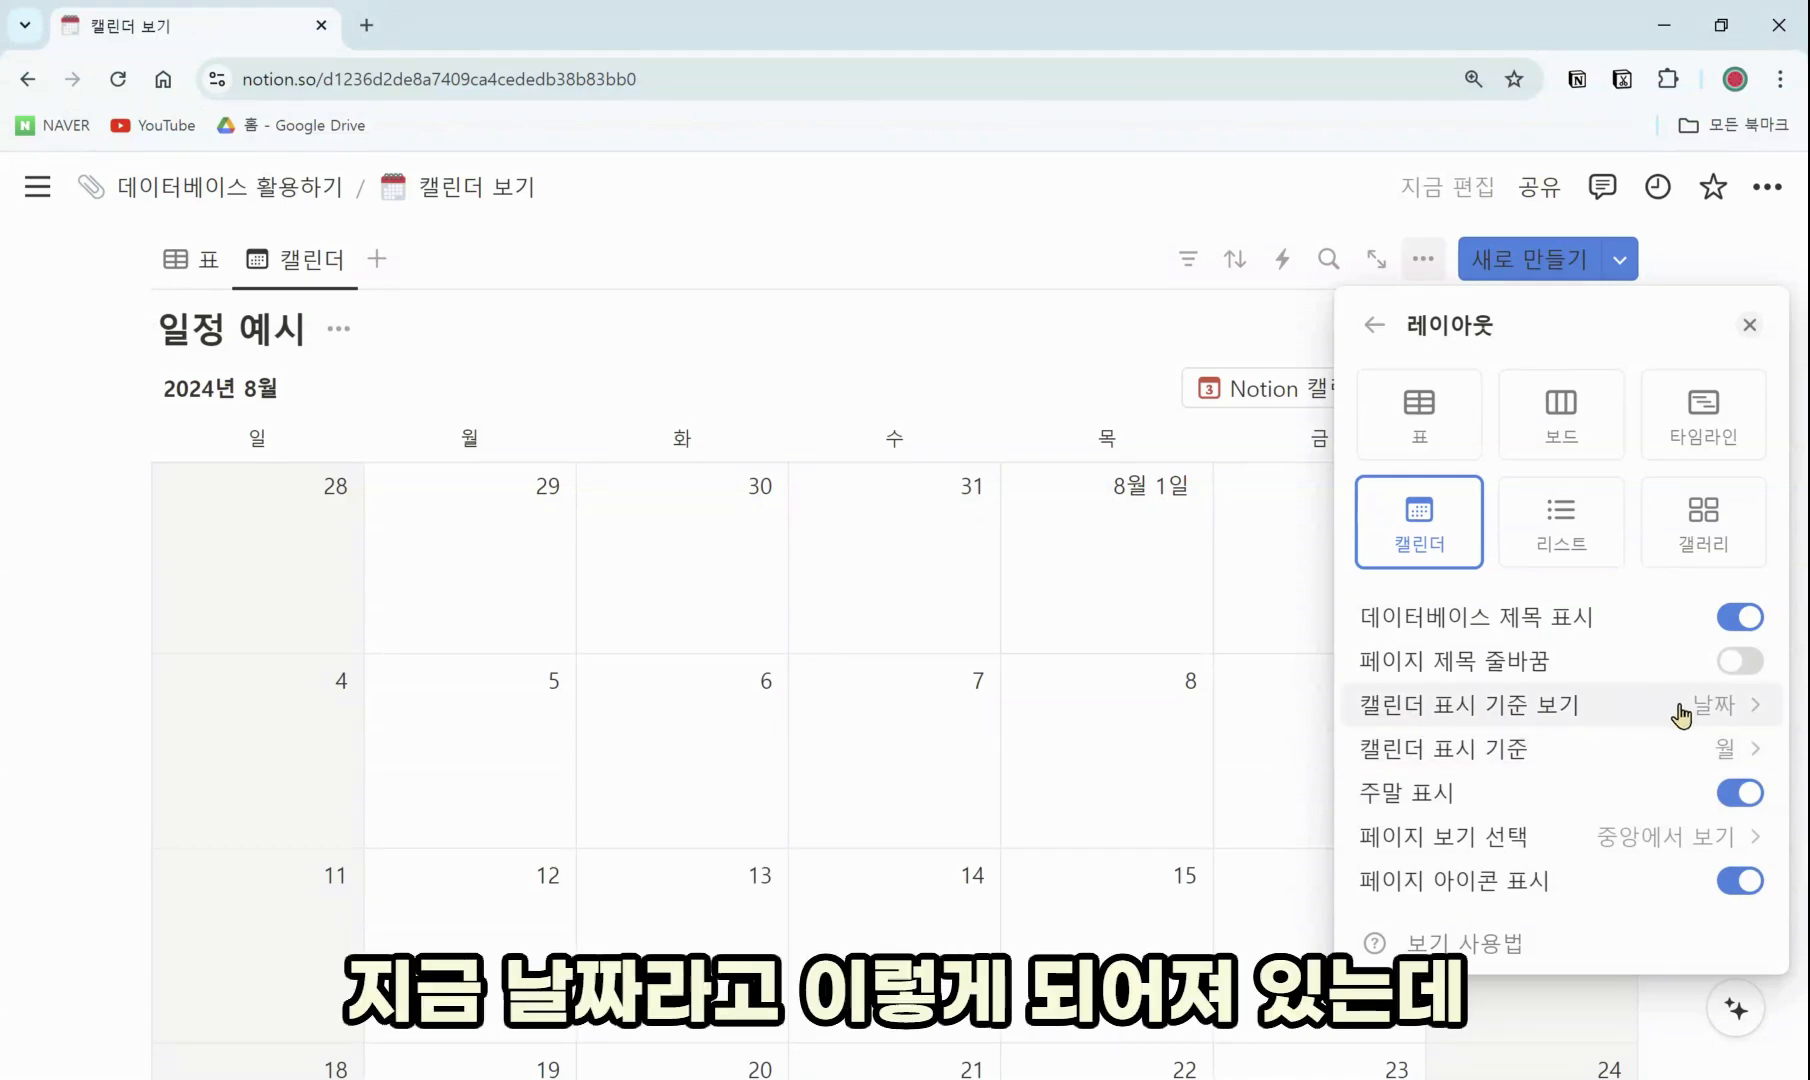
click(1724, 716)
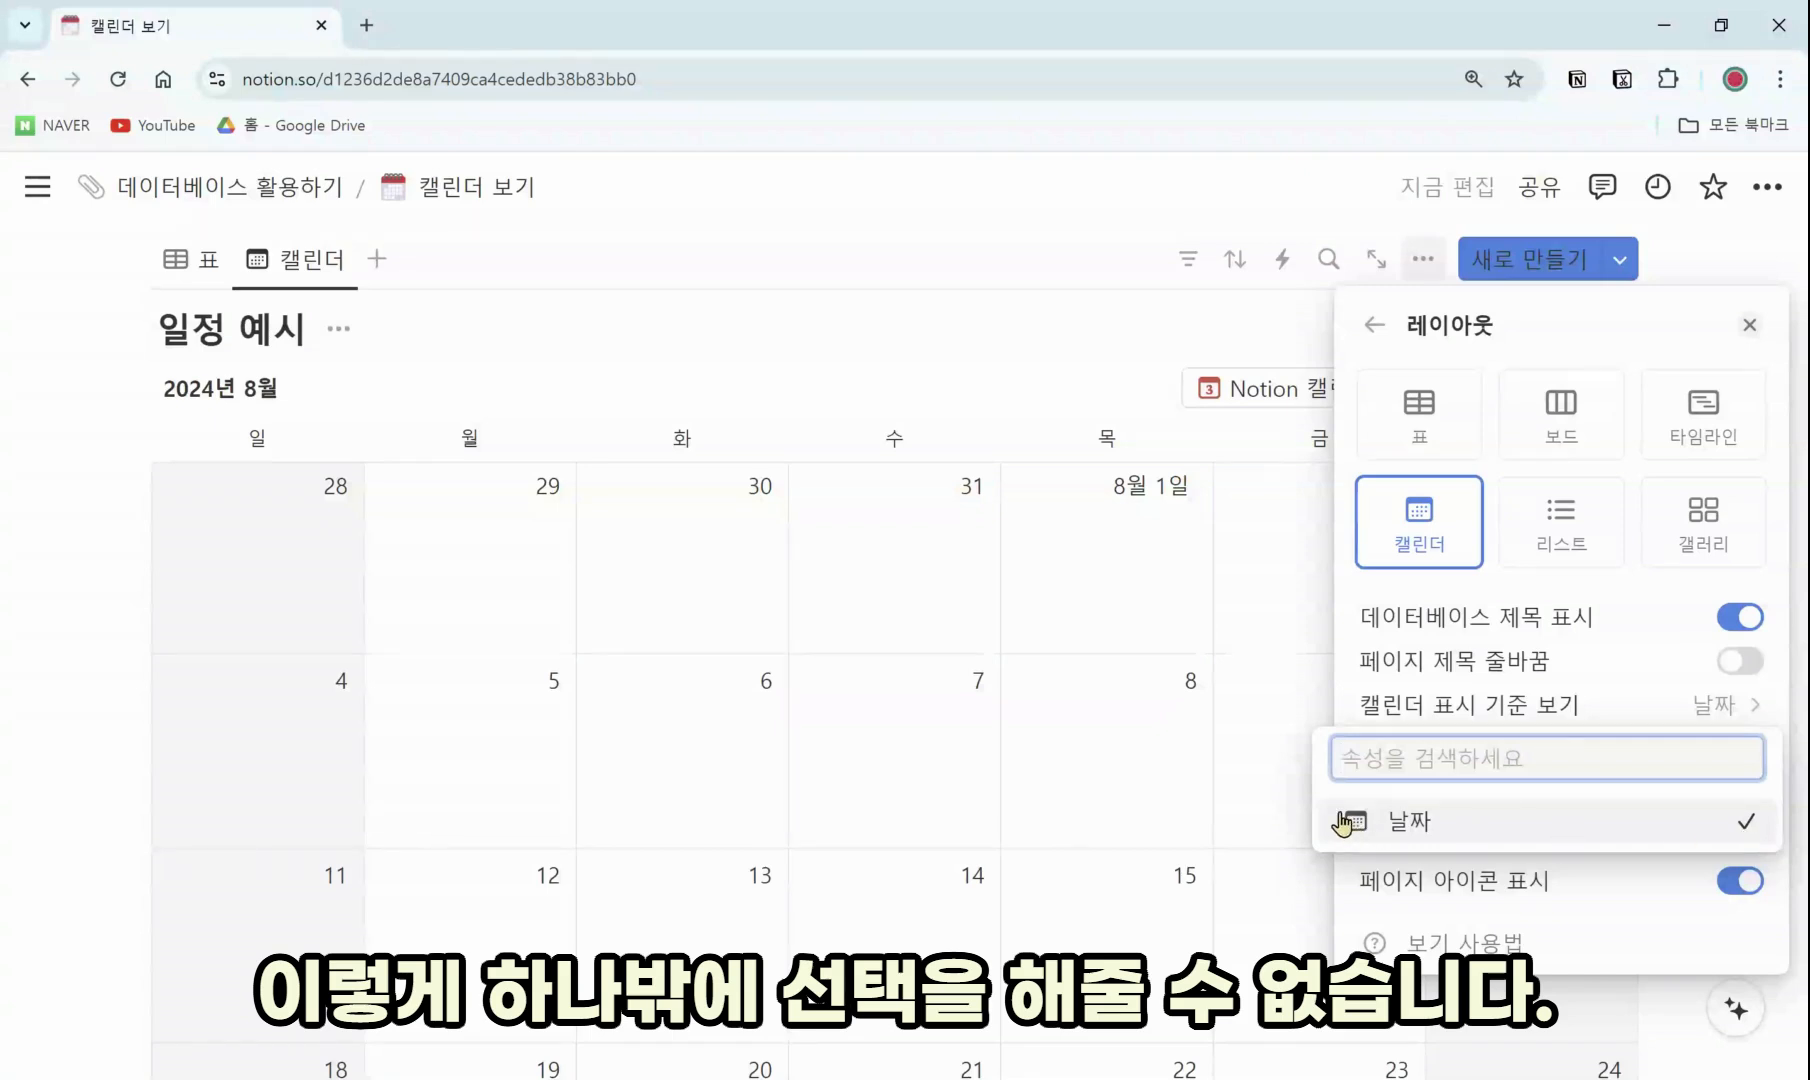
click(1633, 835)
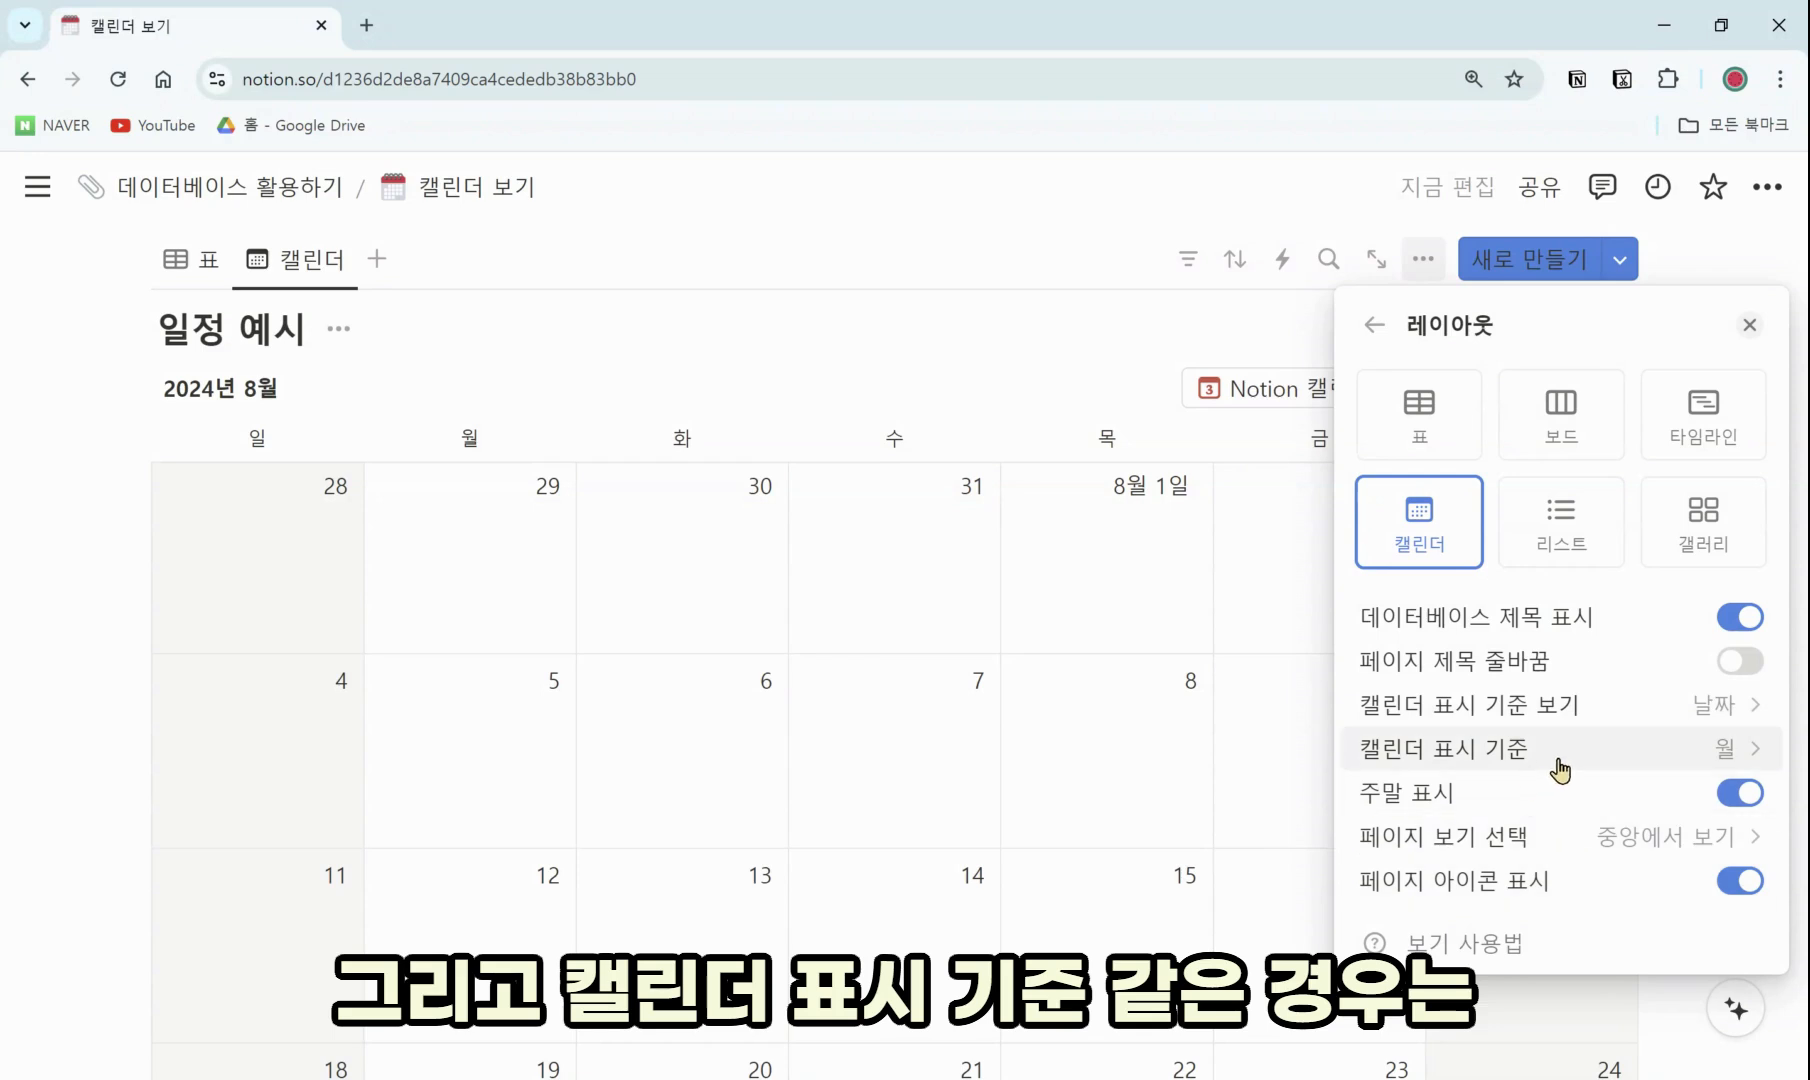
Switch 캘린더 표시 기준 between 주 and 월 to compare the weekly and monthly calendars, ending on 주
click(1557, 765)
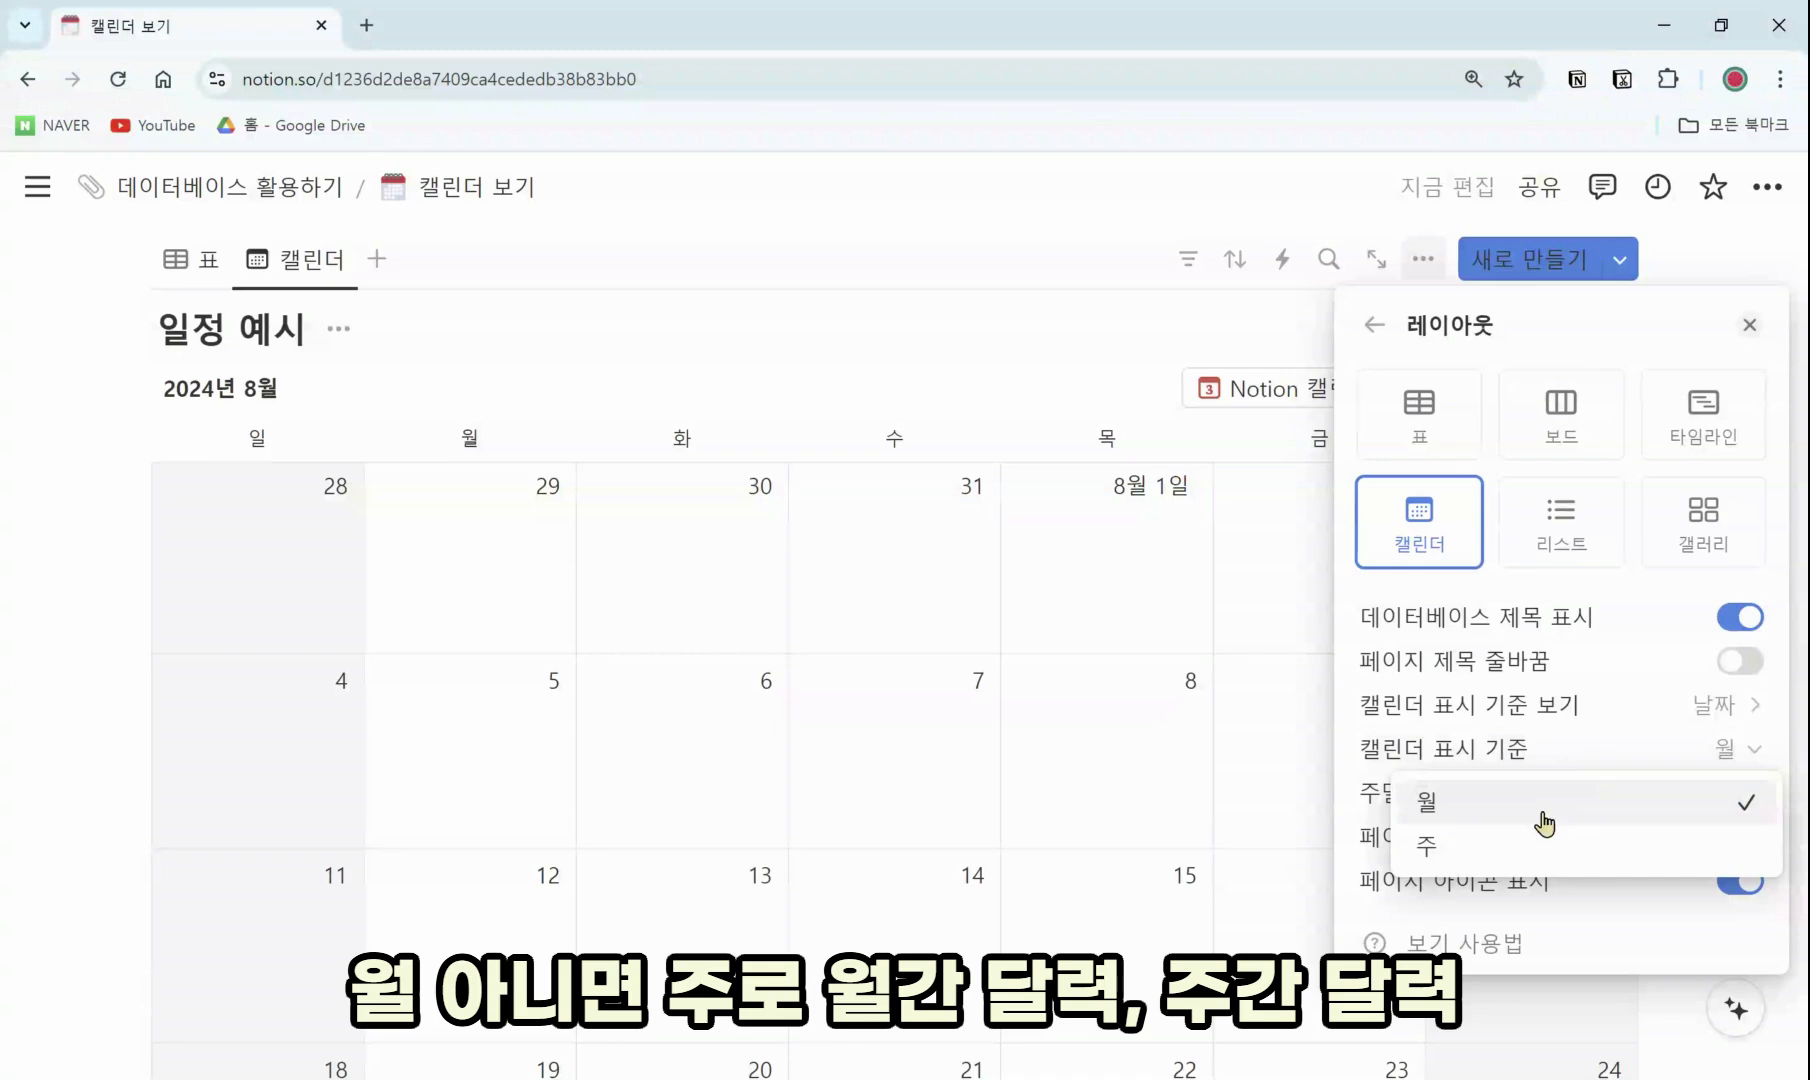
click(1543, 852)
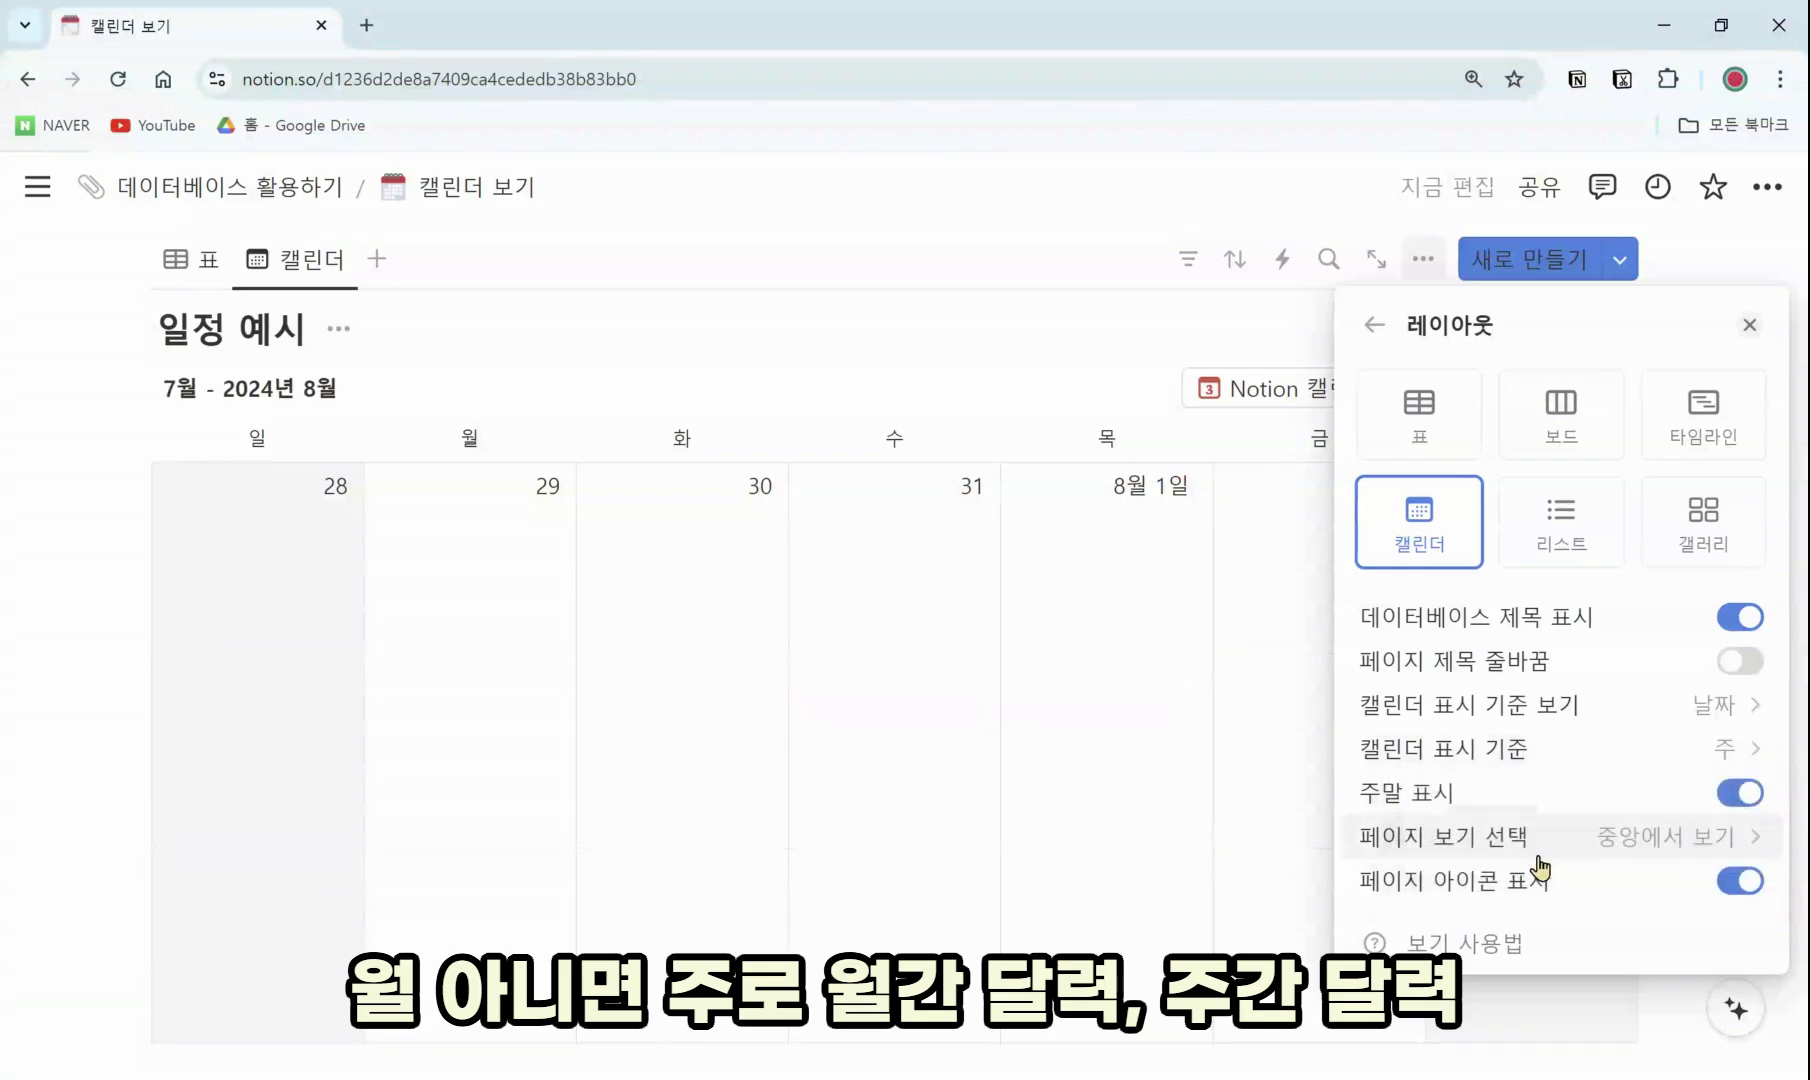
click(1572, 768)
click(1551, 805)
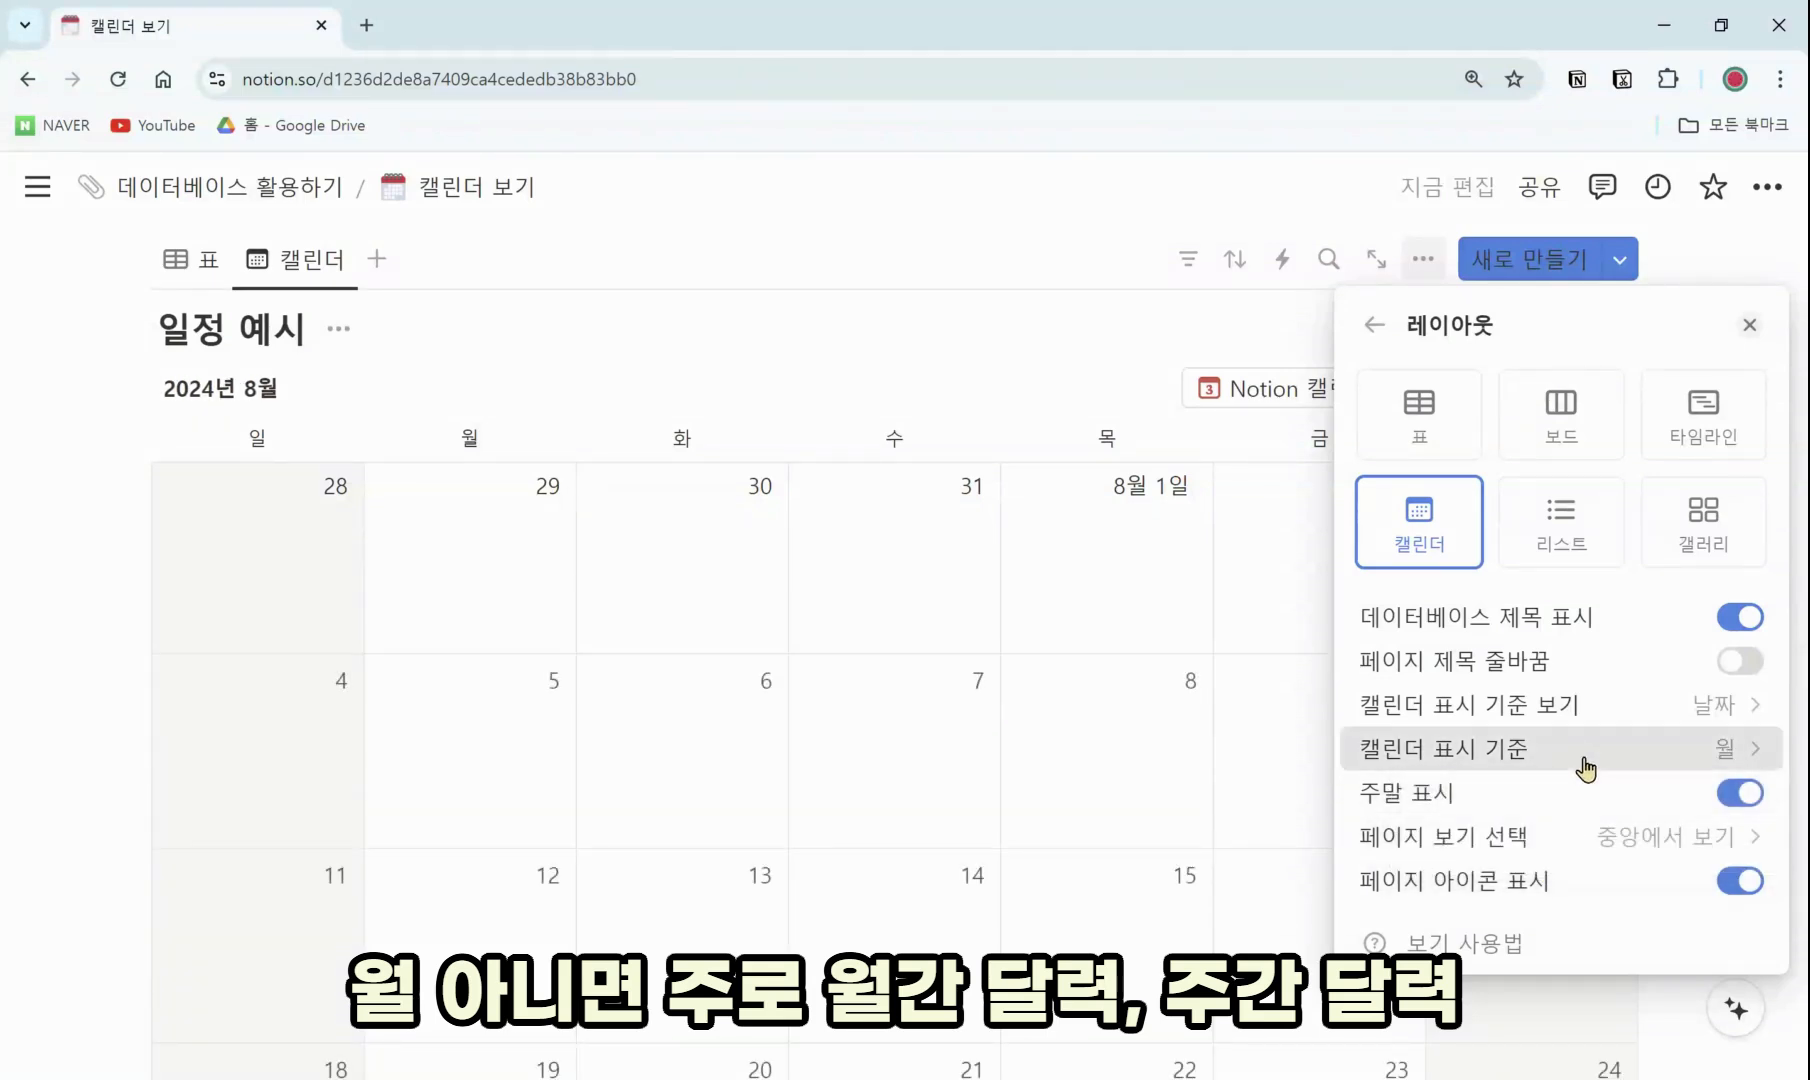
click(1586, 768)
click(1530, 843)
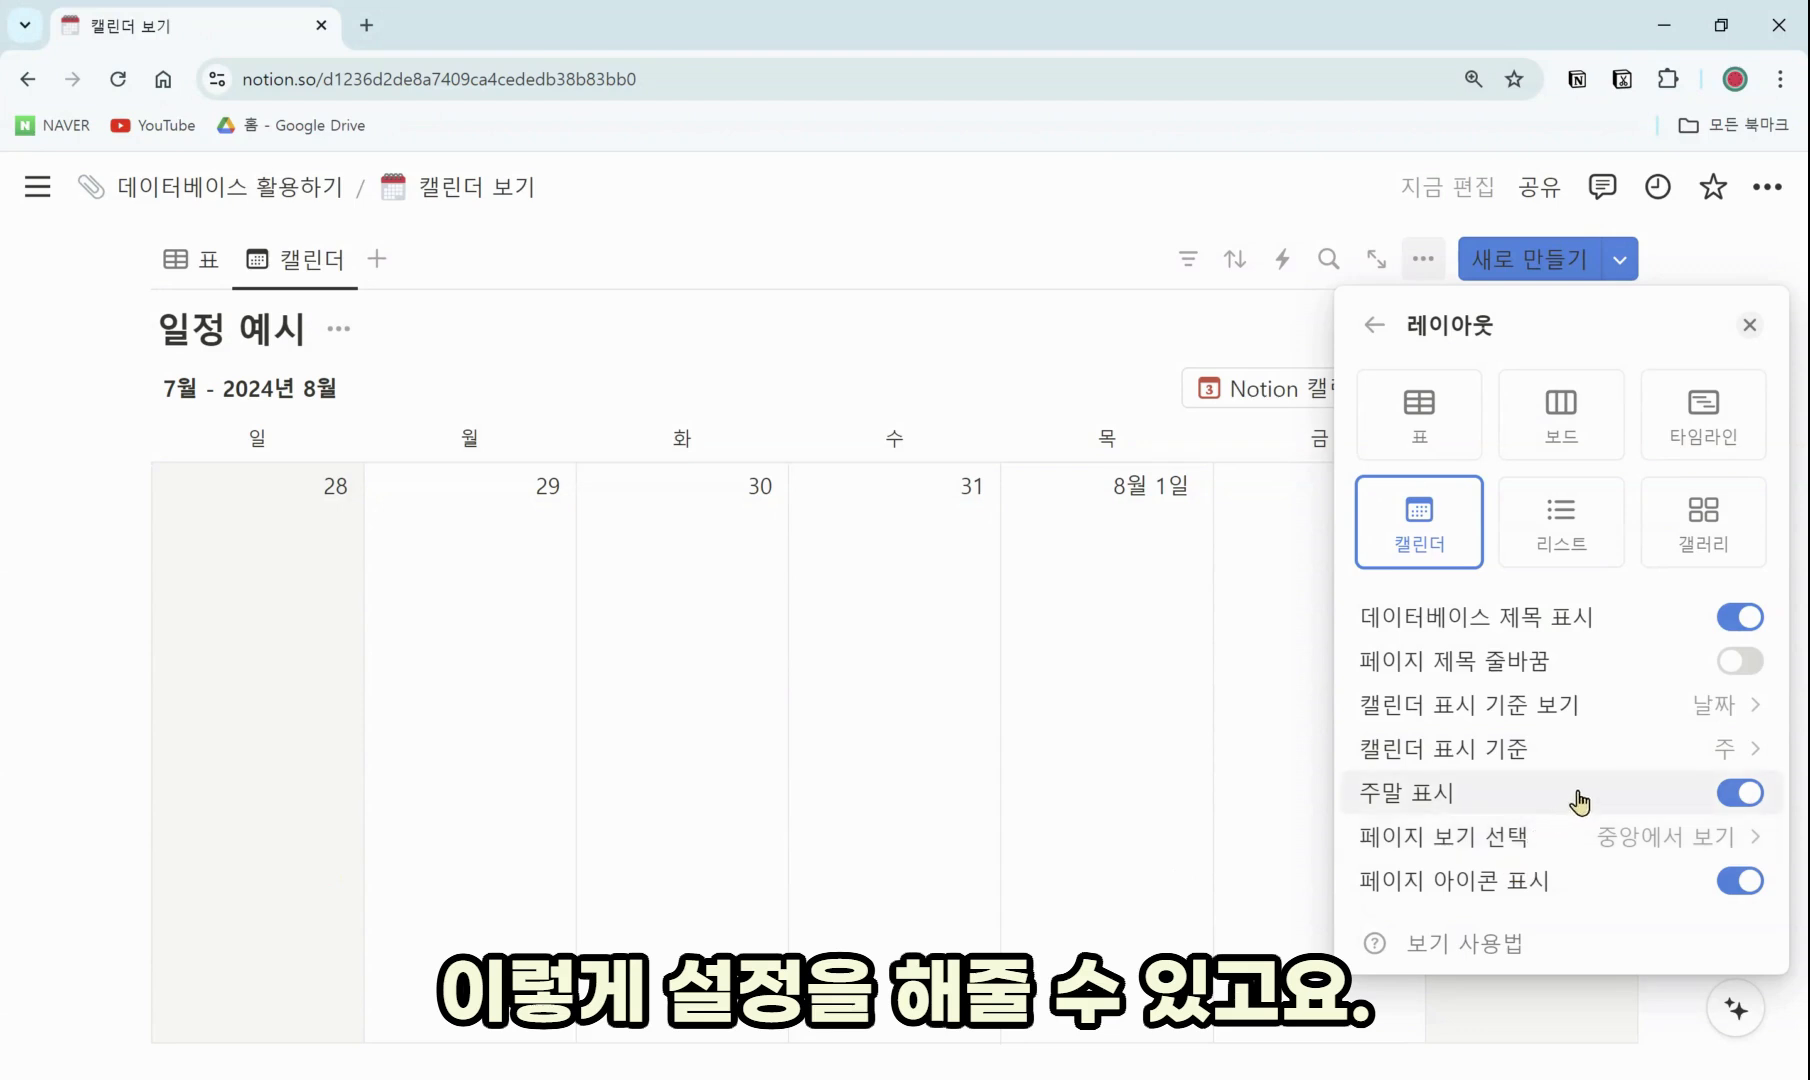
Turn the weekend display off and on again, and set 캘린더 표시 기준 back to 월
click(1738, 795)
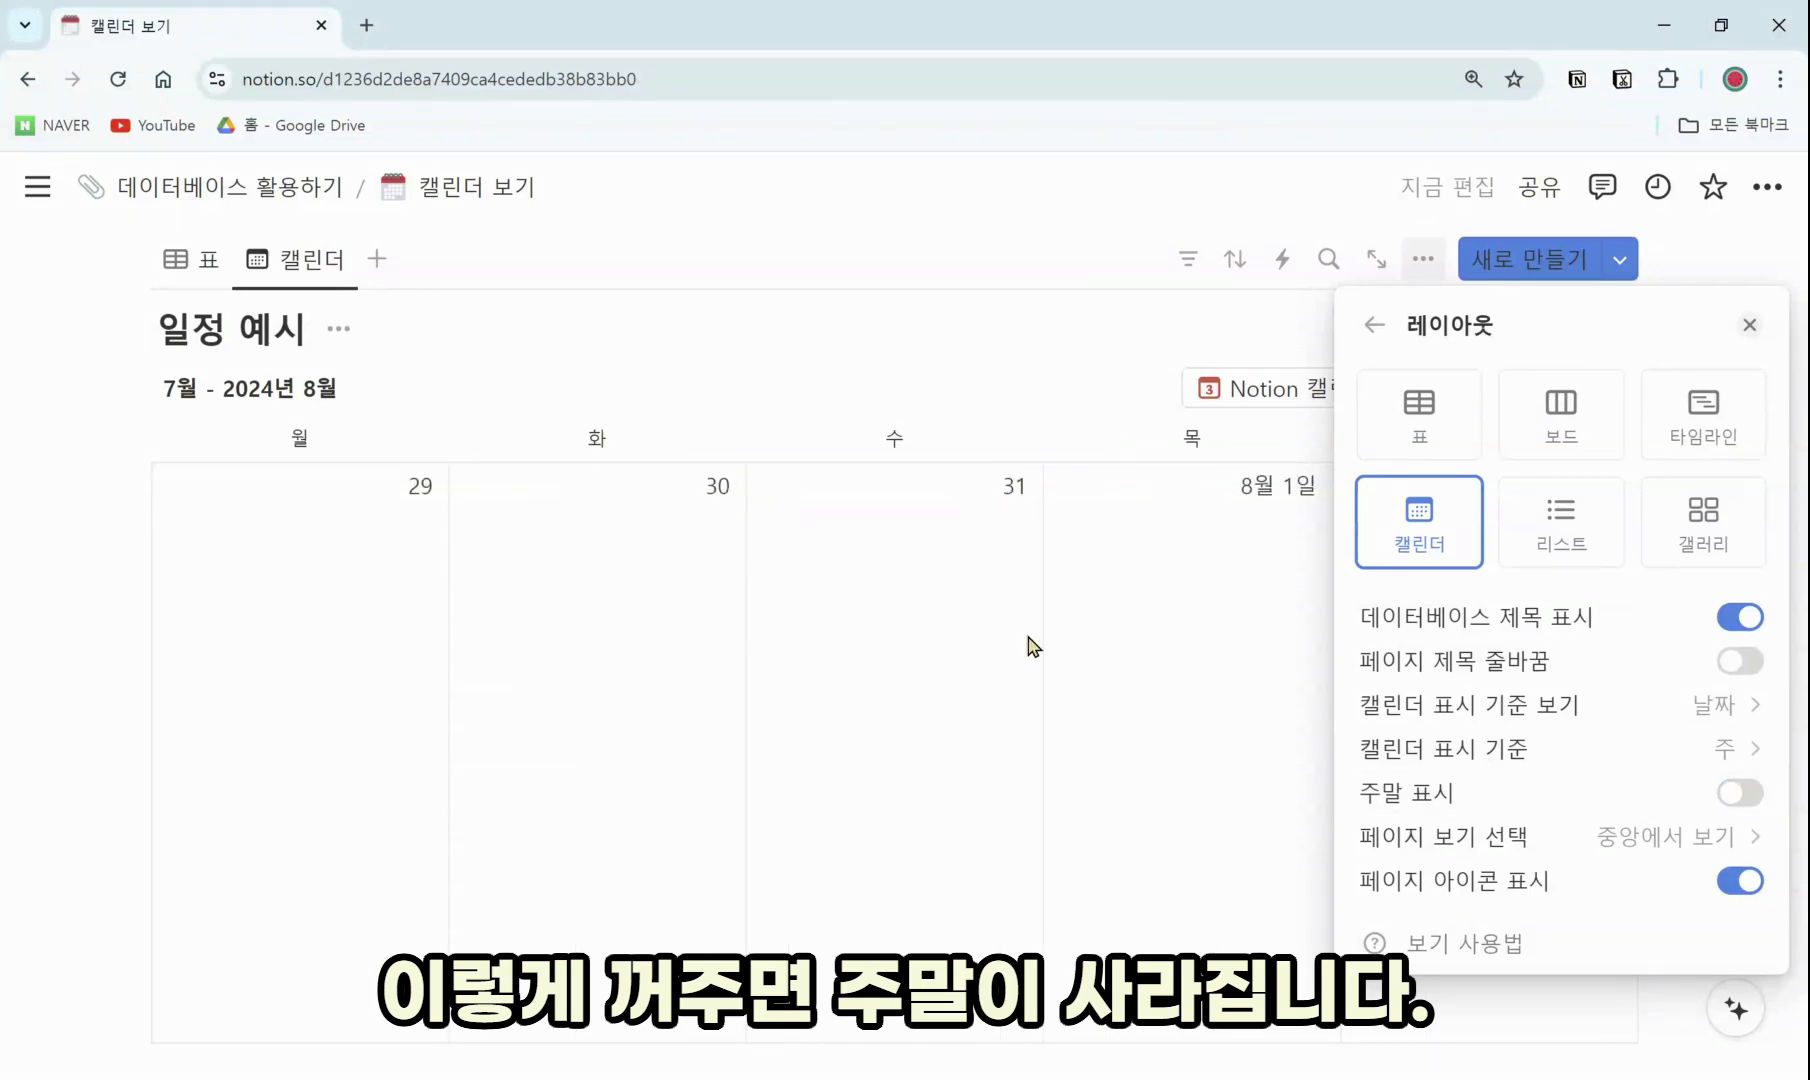
click(1743, 793)
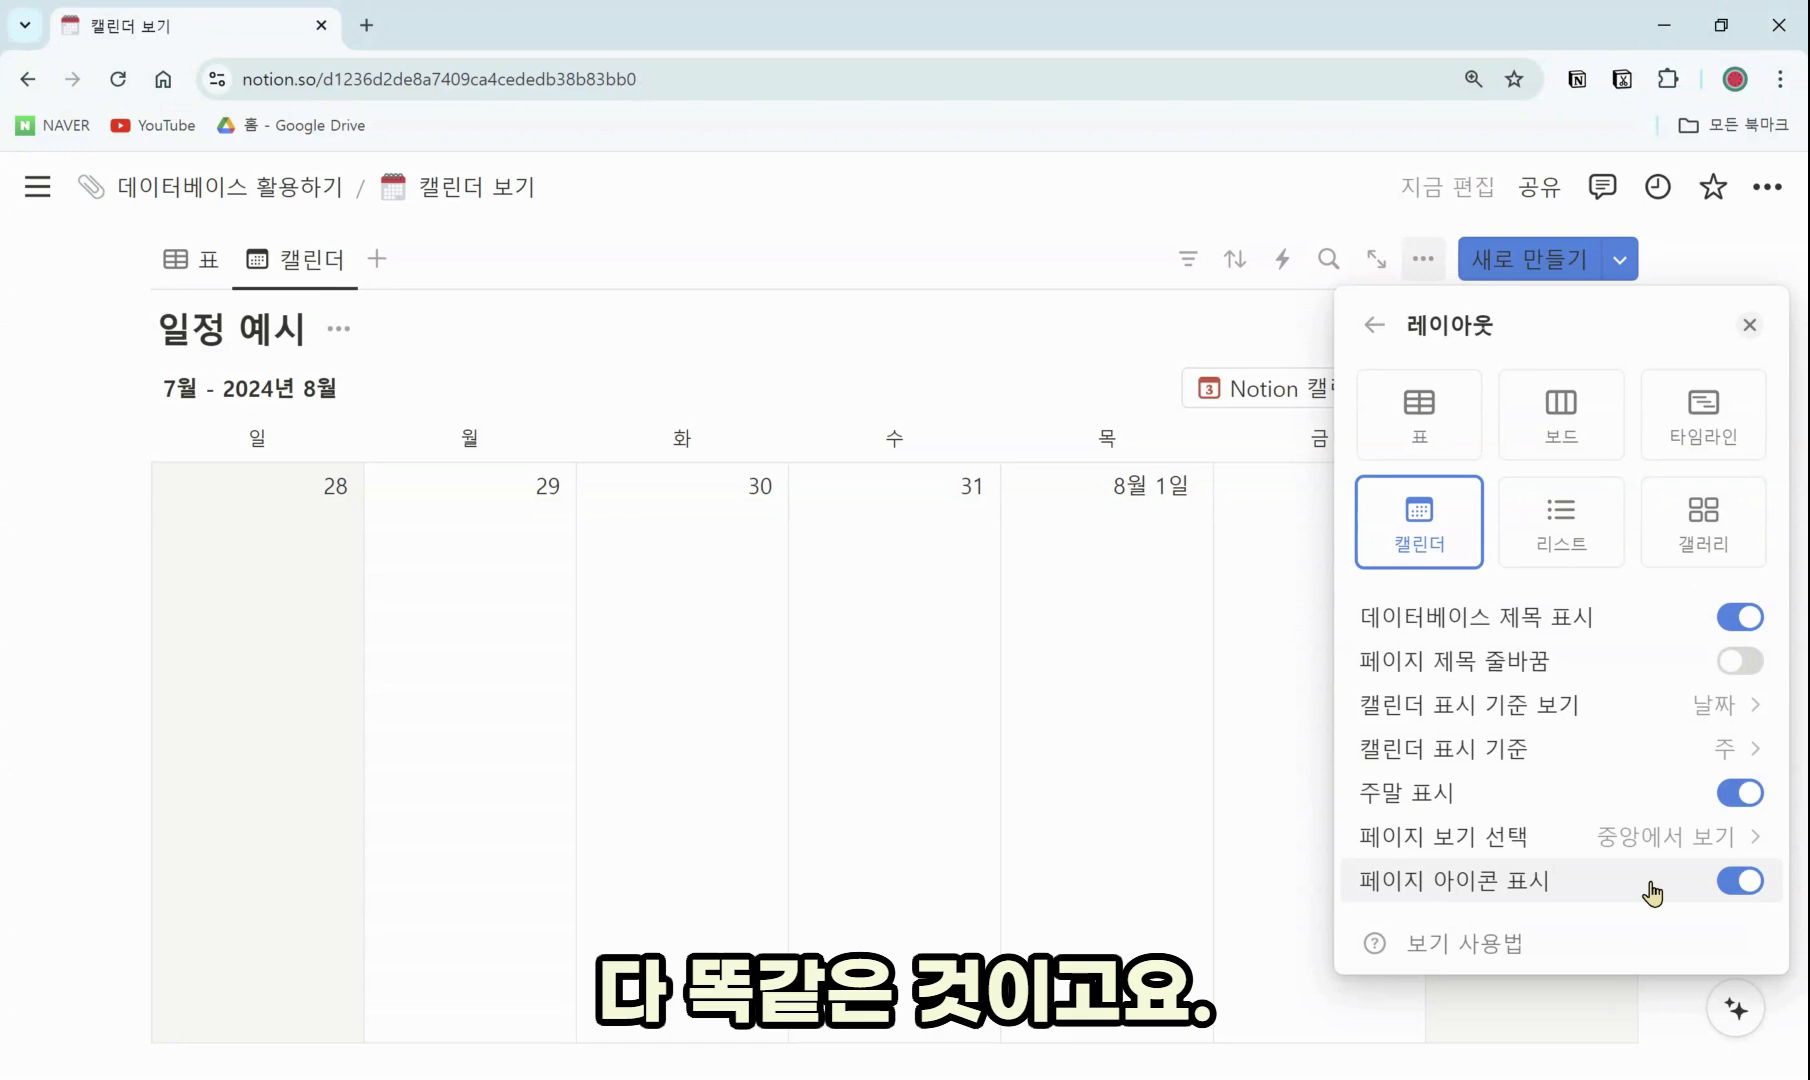
click(1725, 747)
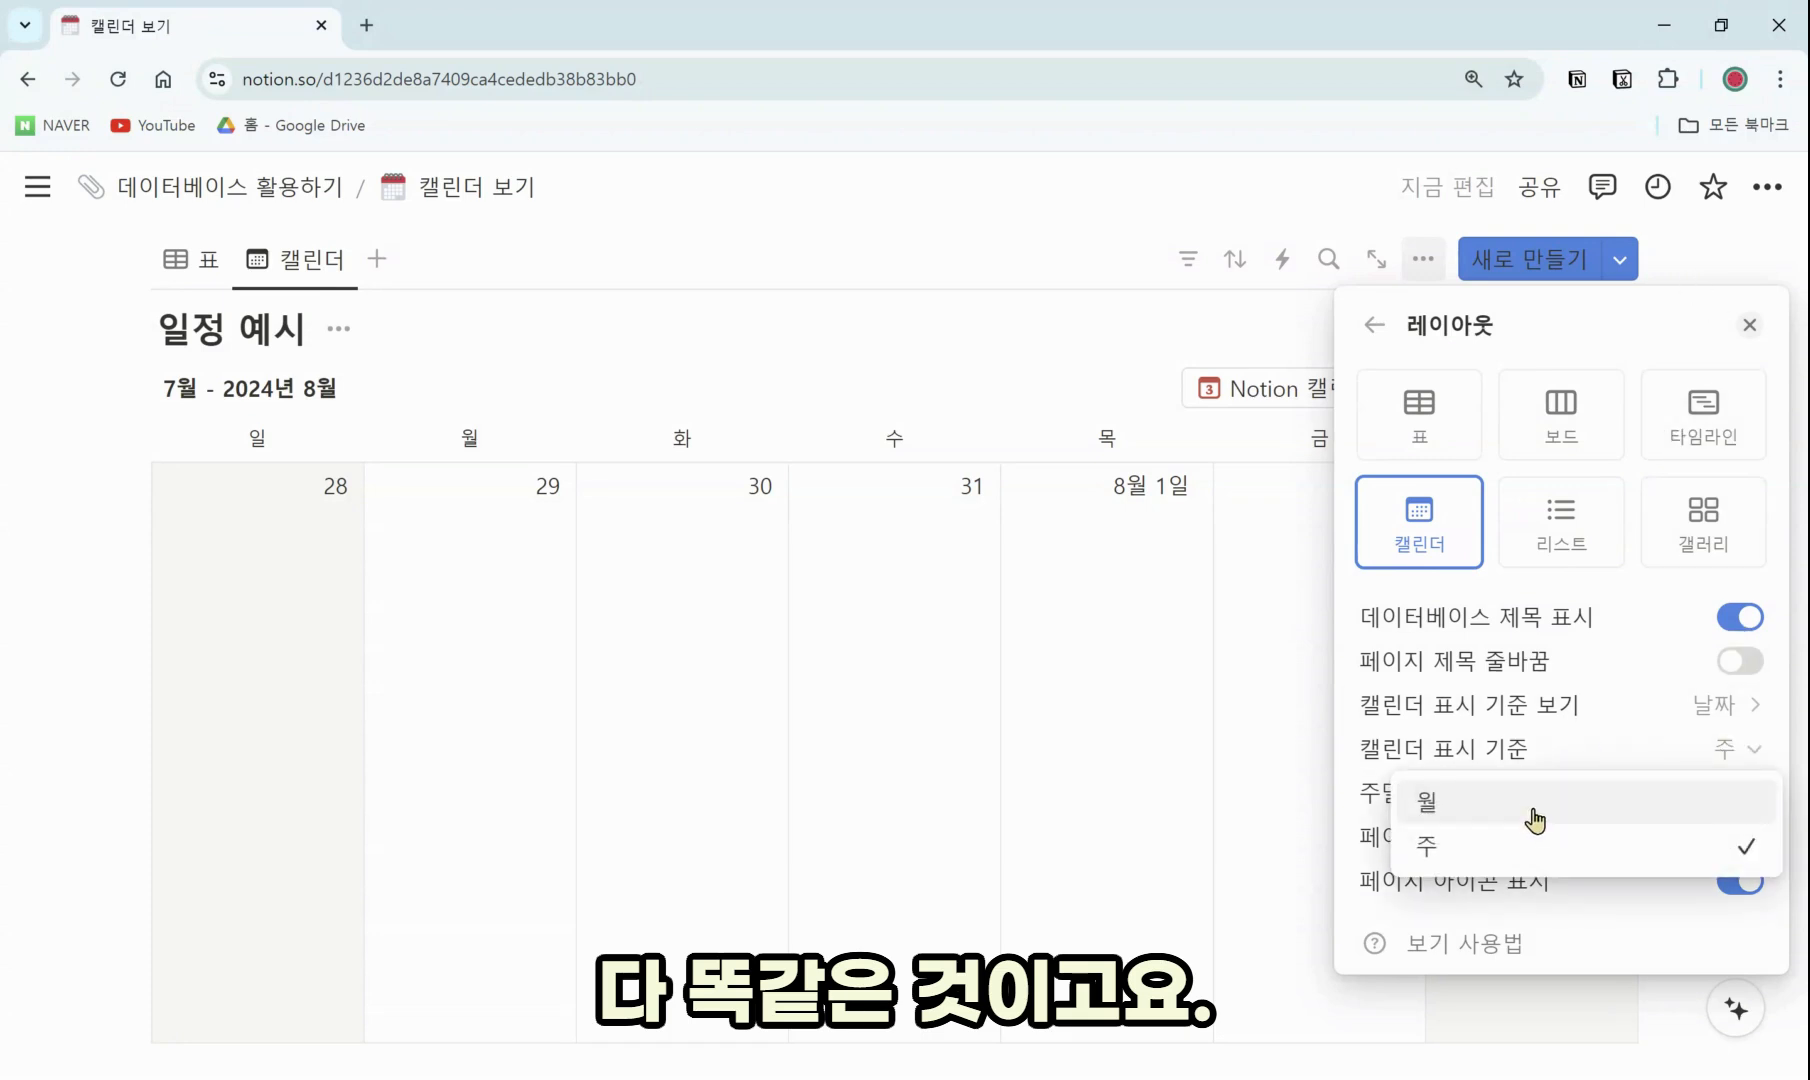
click(1531, 814)
click(1748, 327)
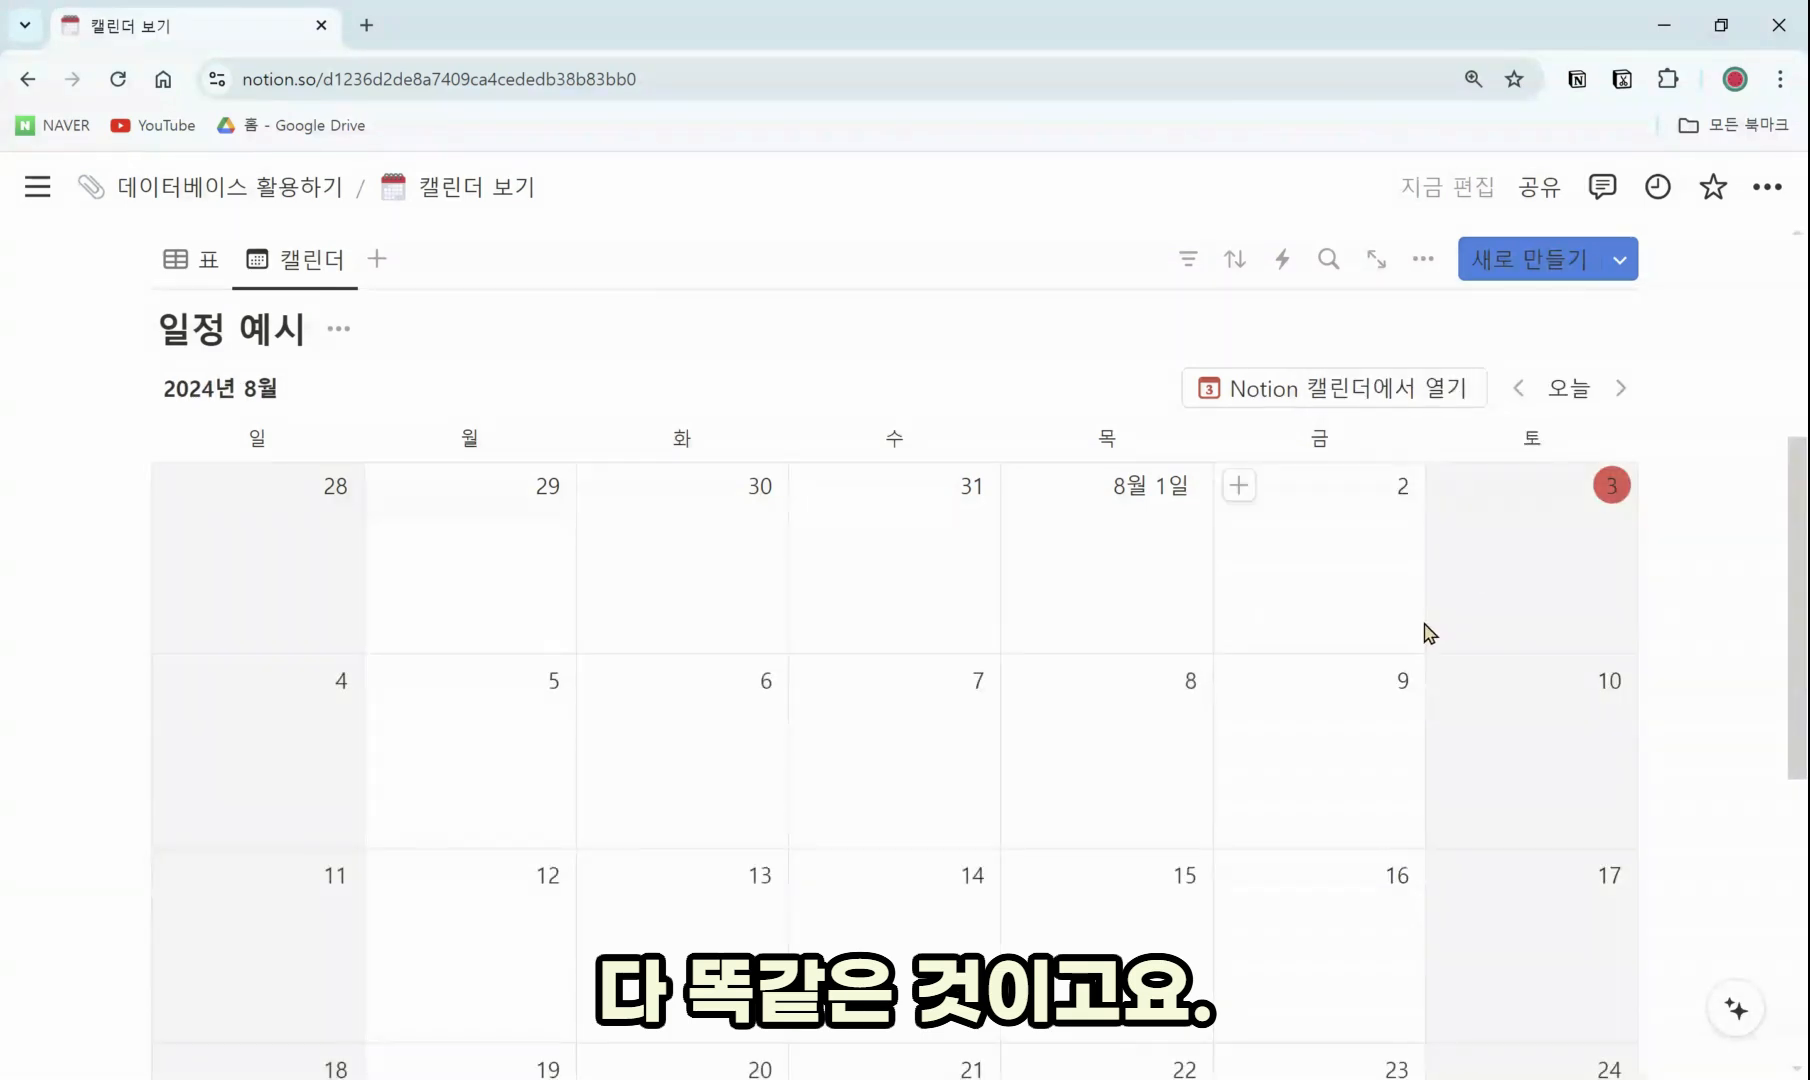
Go back to March 2024 in the calendar and look over the events recorded there
click(1522, 395)
click(1522, 395)
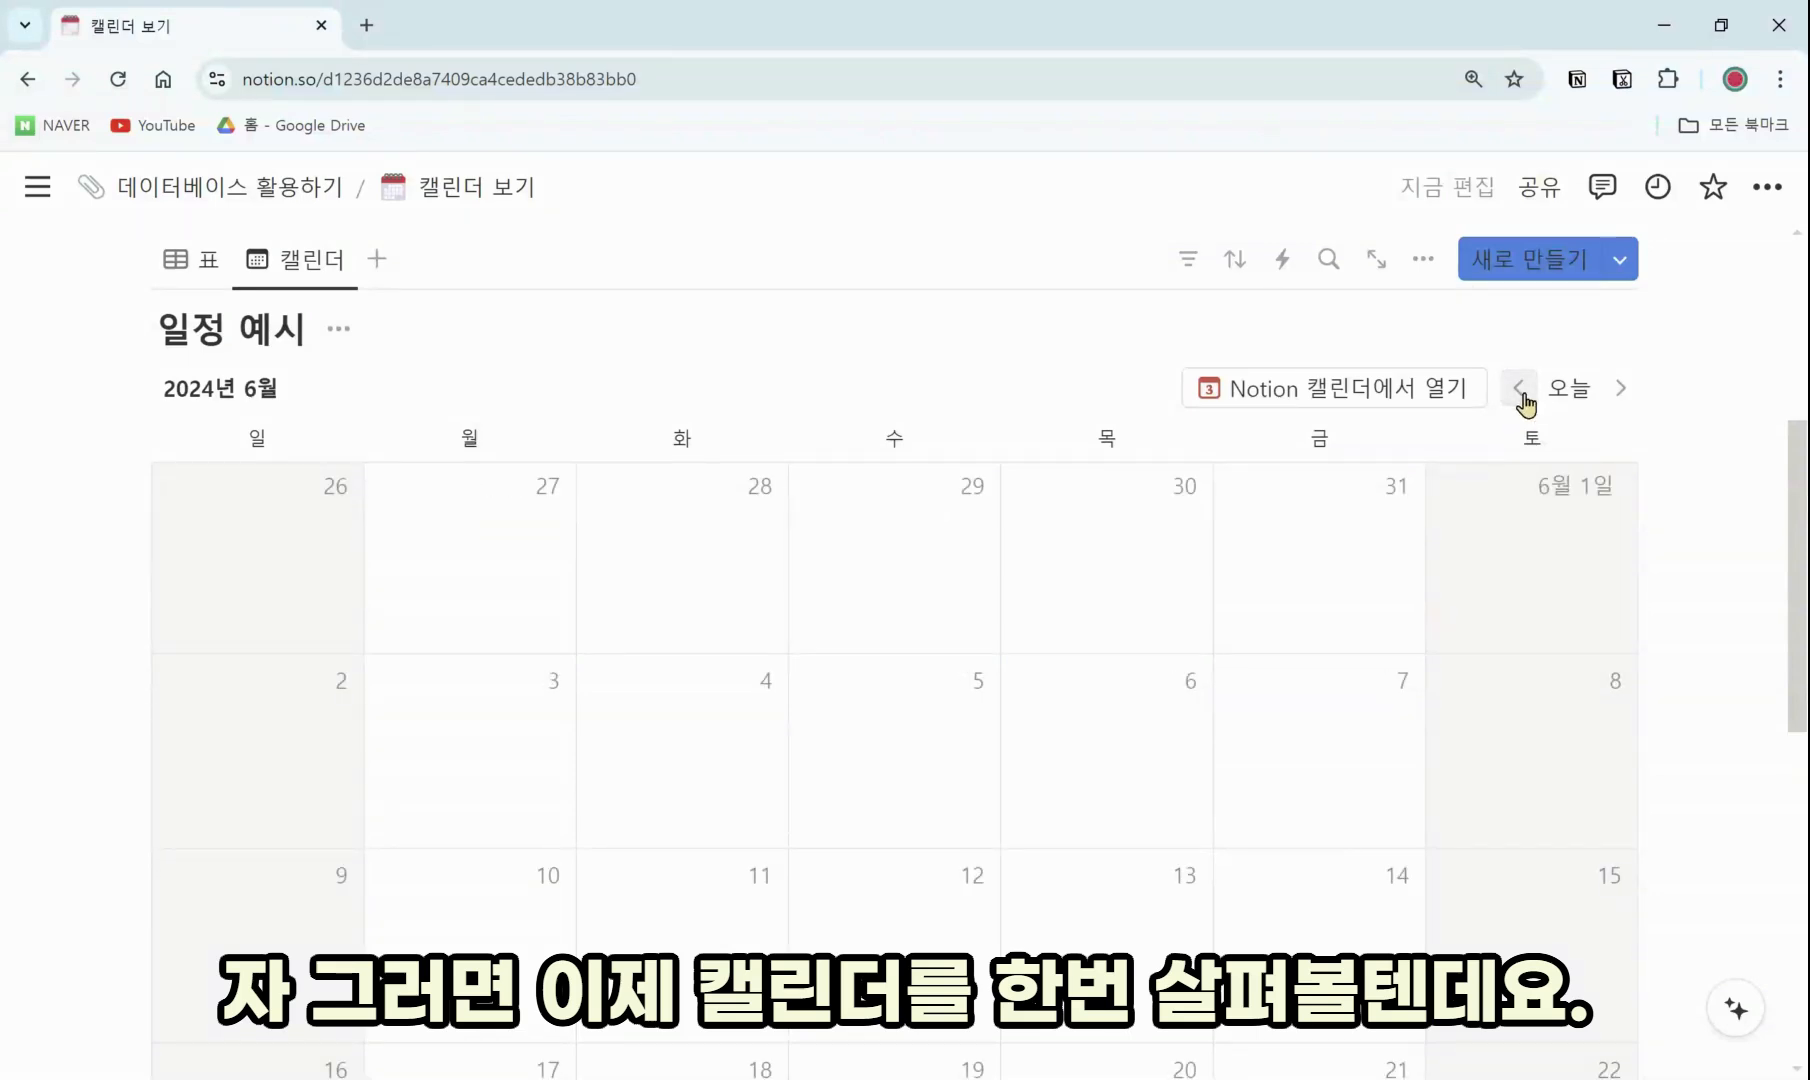
click(1522, 395)
click(1522, 395)
click(1522, 395)
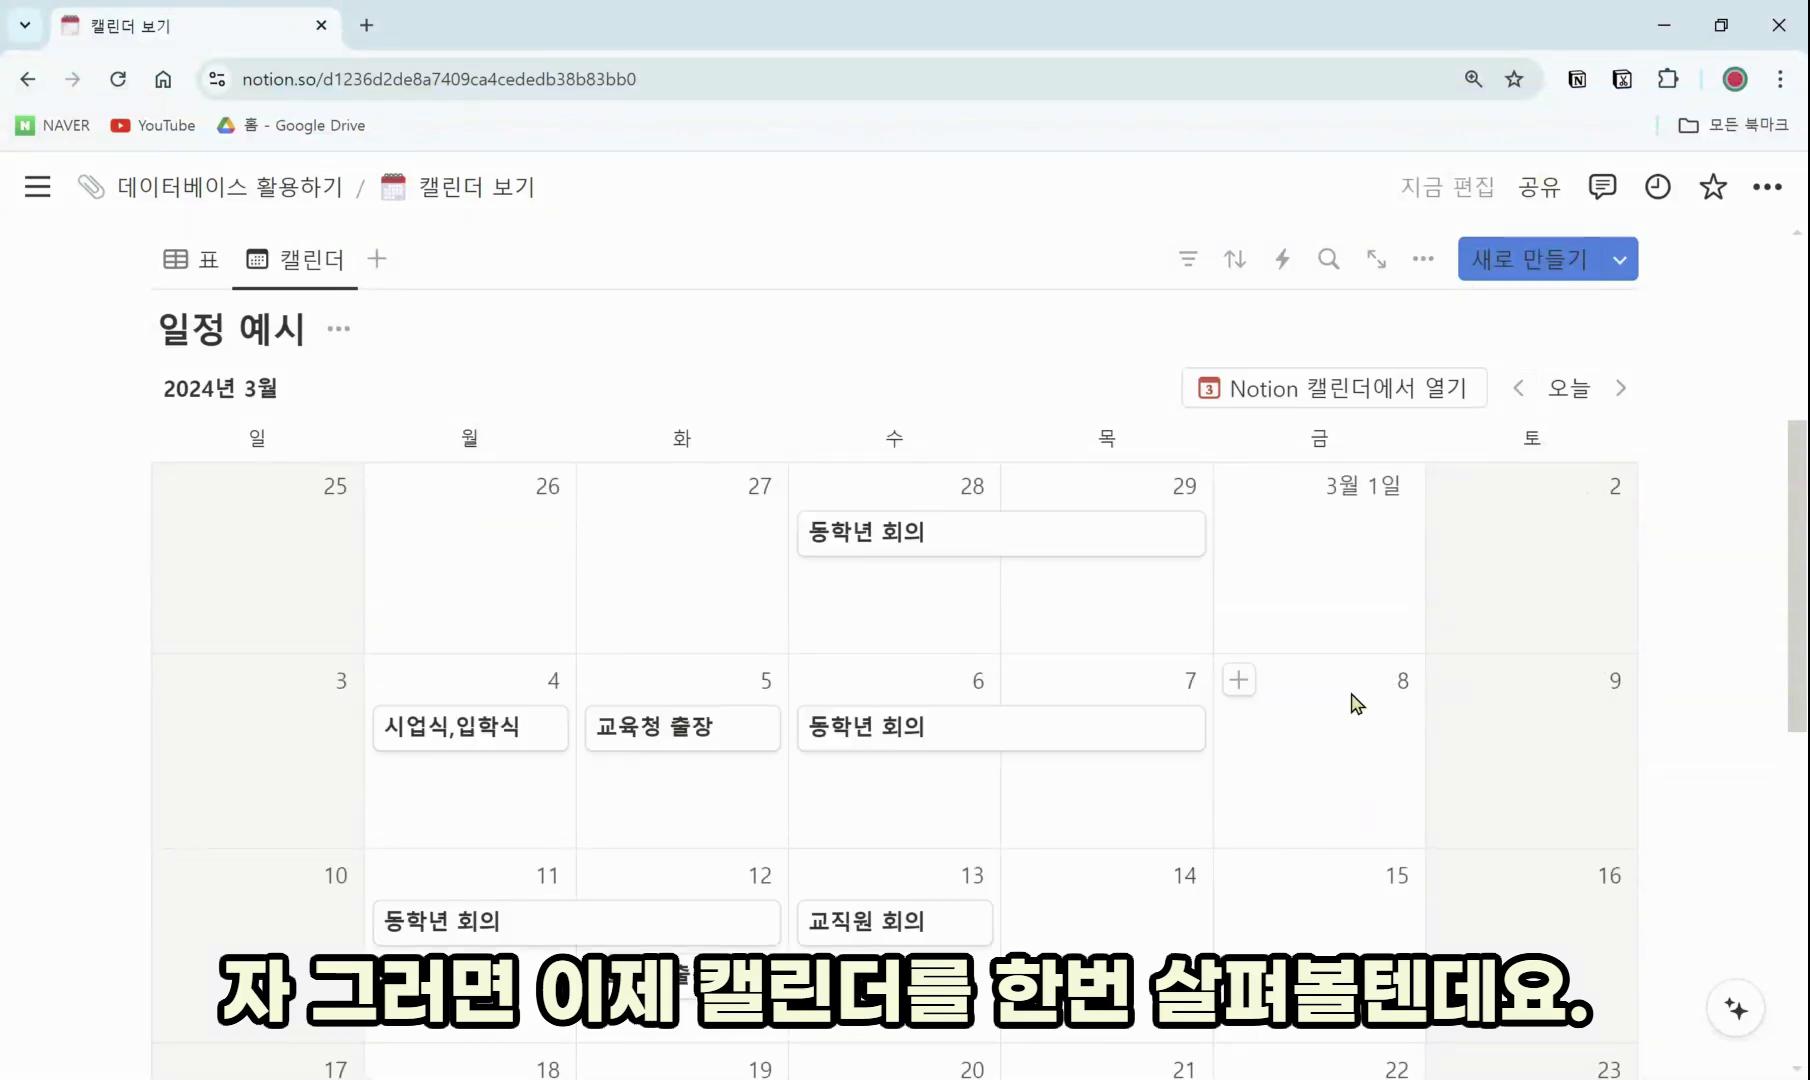
scroll(1366, 816, down, 2)
scroll(850, 740, up, 2)
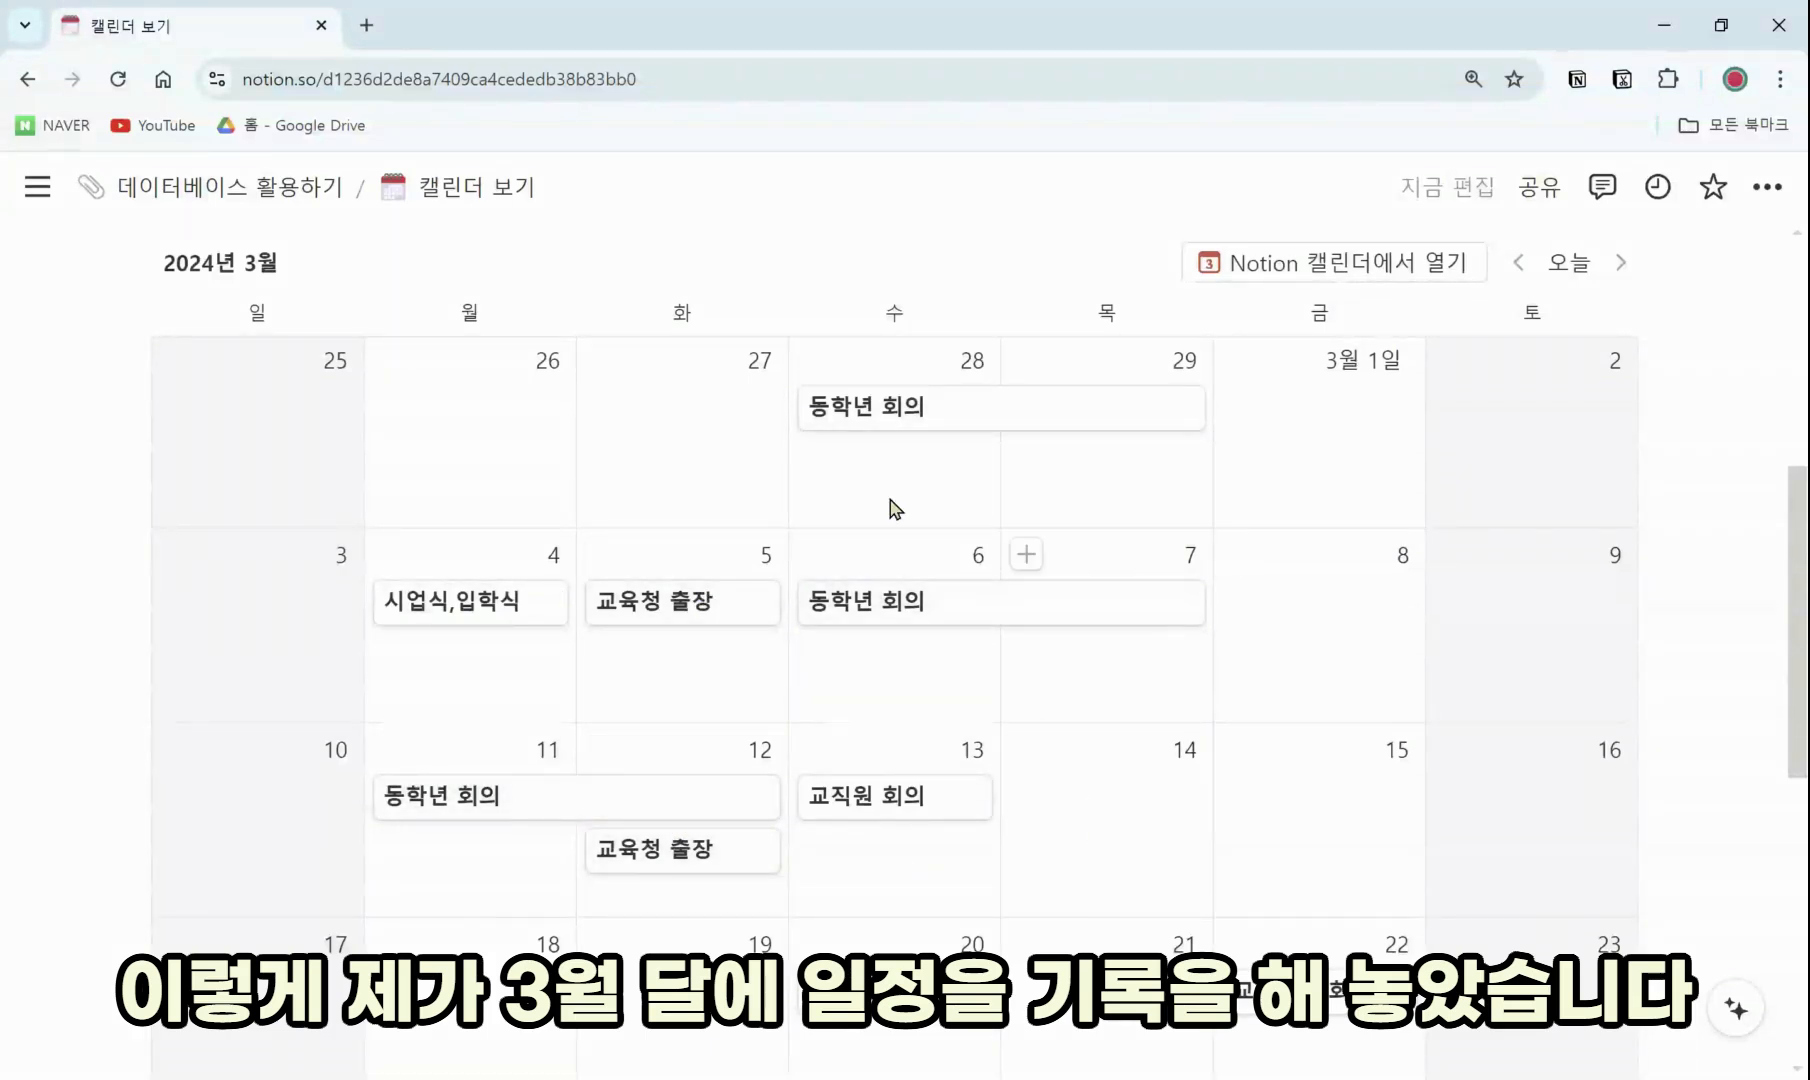
scroll(1300, 890, up, 2)
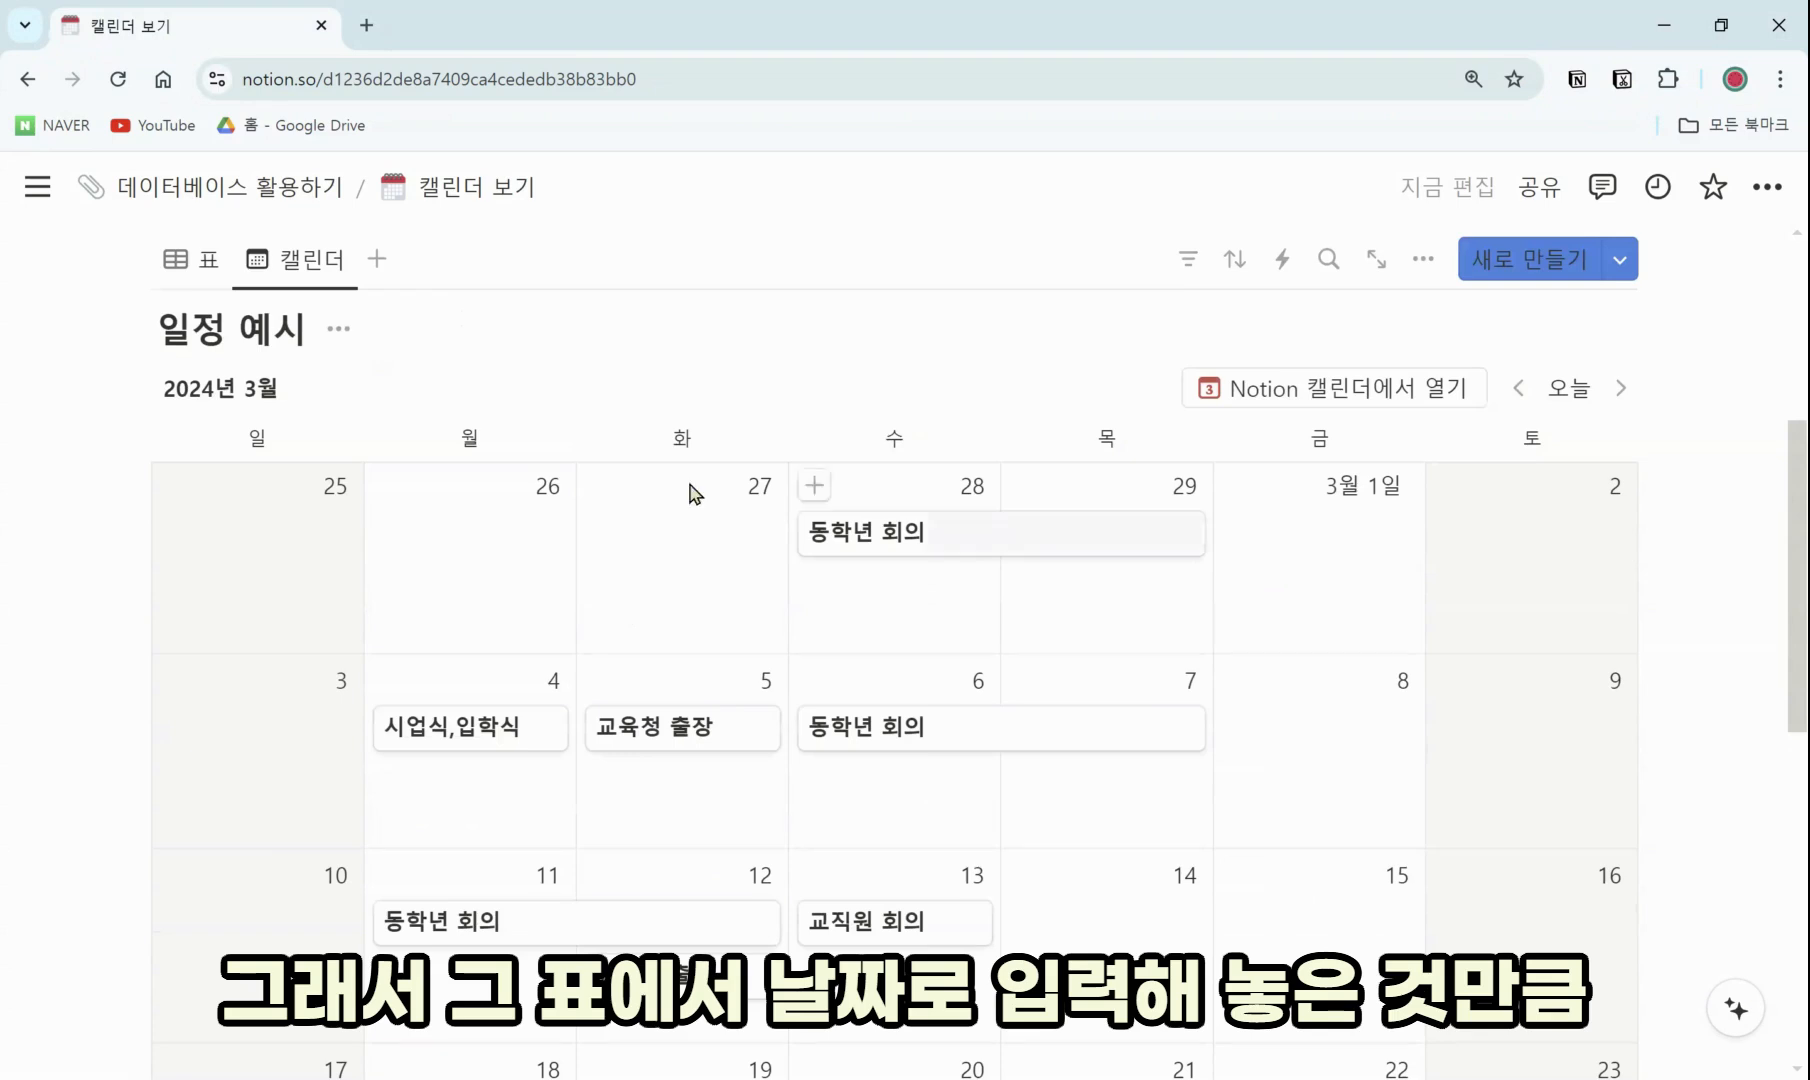
Compare the dates entered in the 표 view with how the single-day and multi-day events appear in the calendar view
click(212, 270)
scroll(230, 297, down, 3)
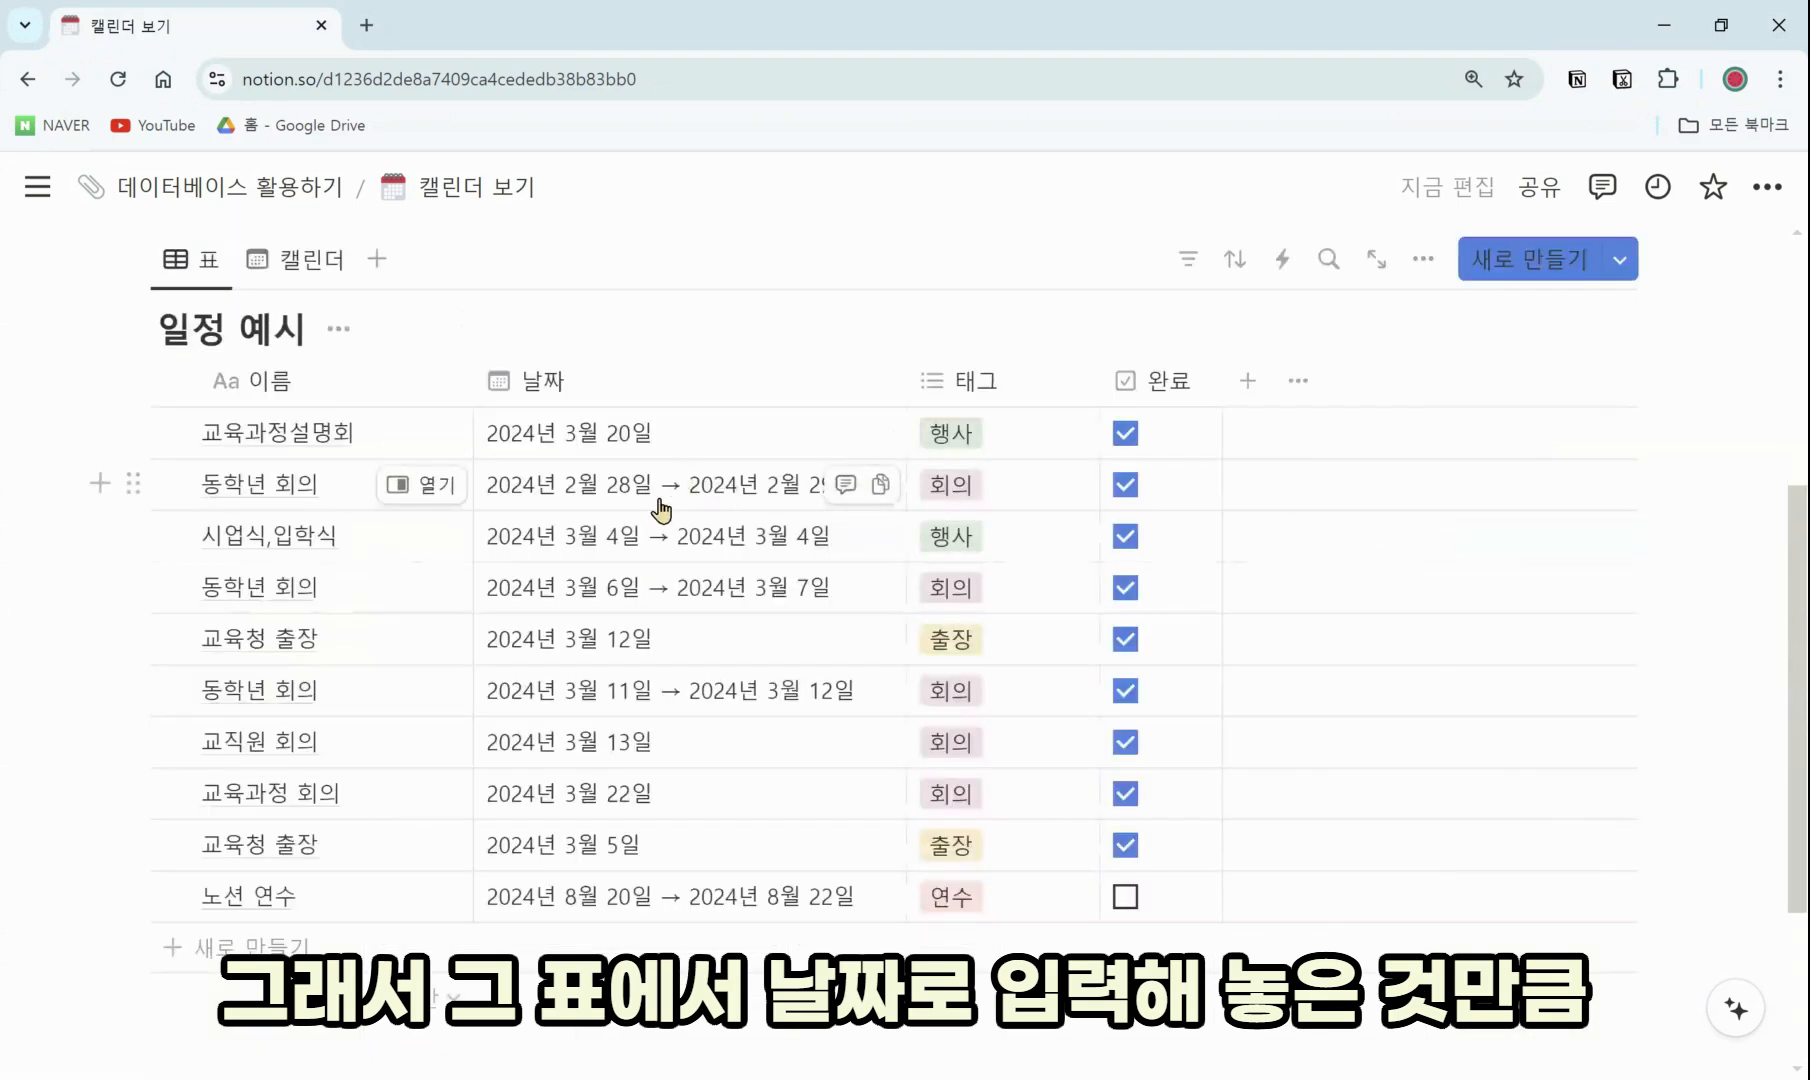
click(303, 262)
scroll(797, 790, down, 1)
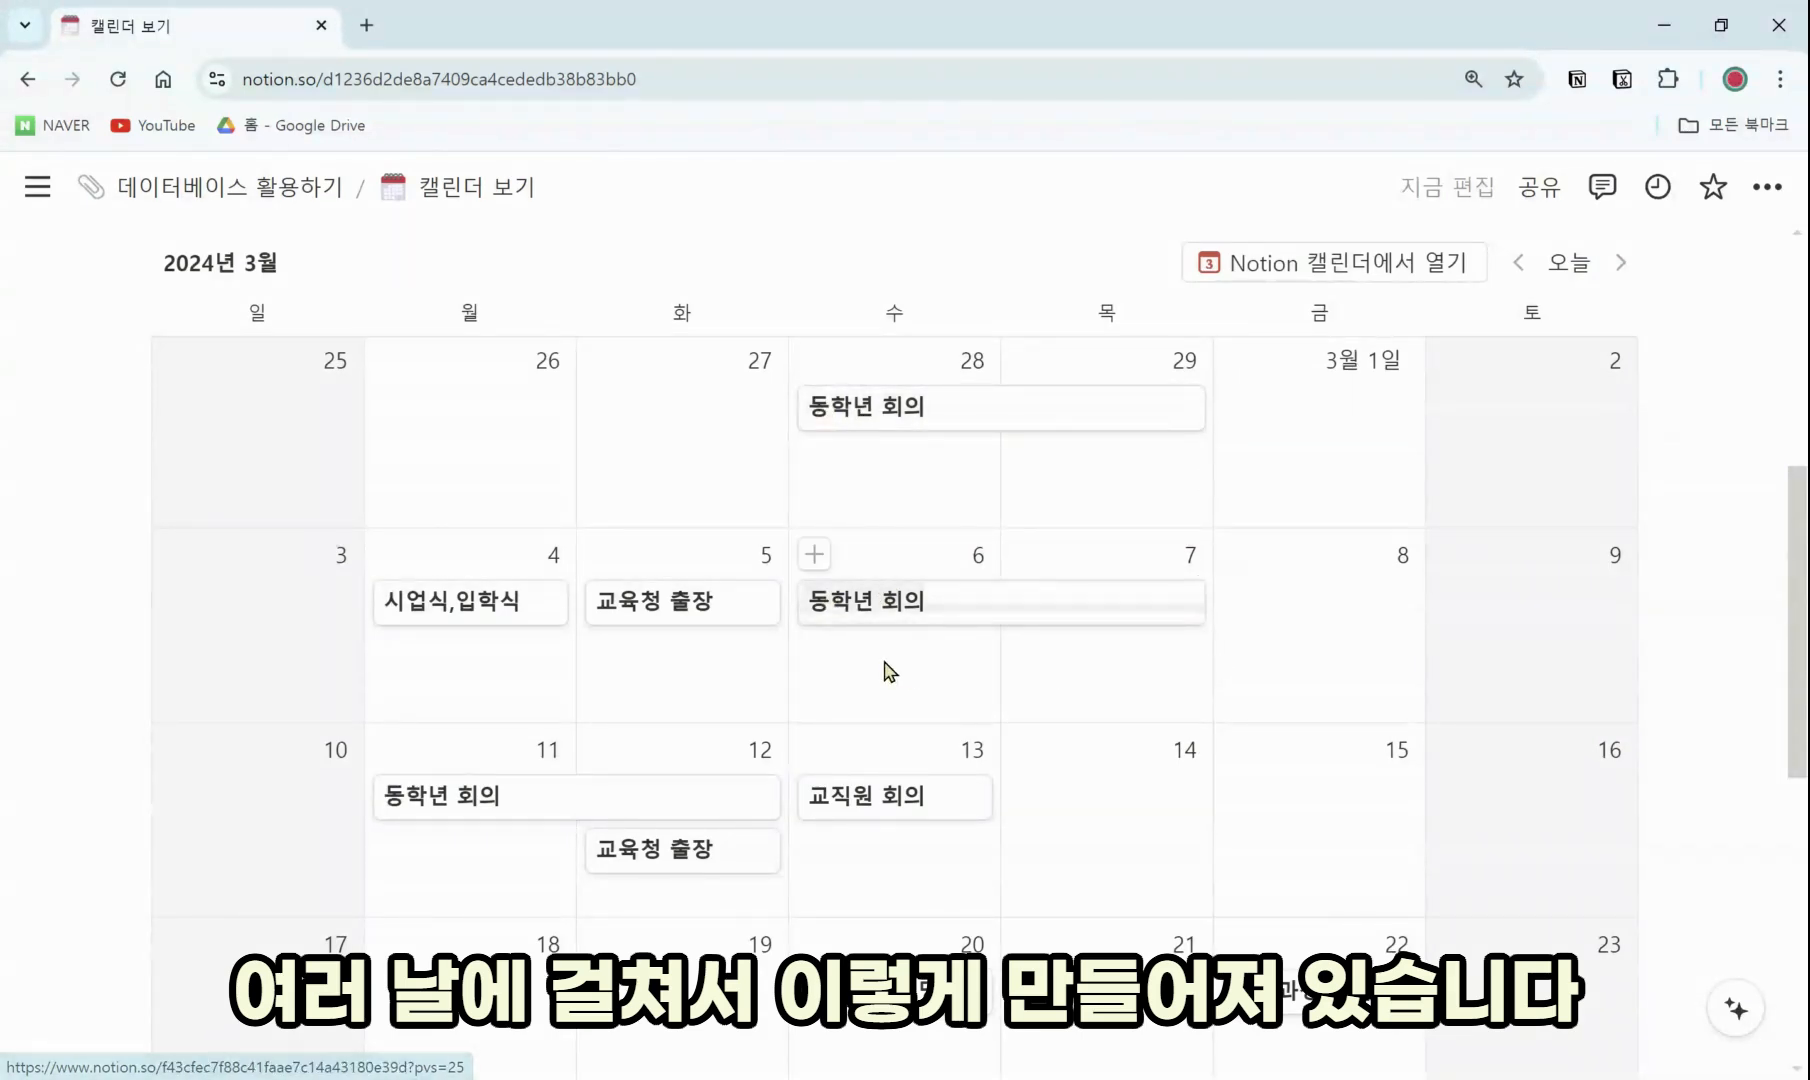
scroll(880, 675, down, 2)
scroll(950, 735, up, 2)
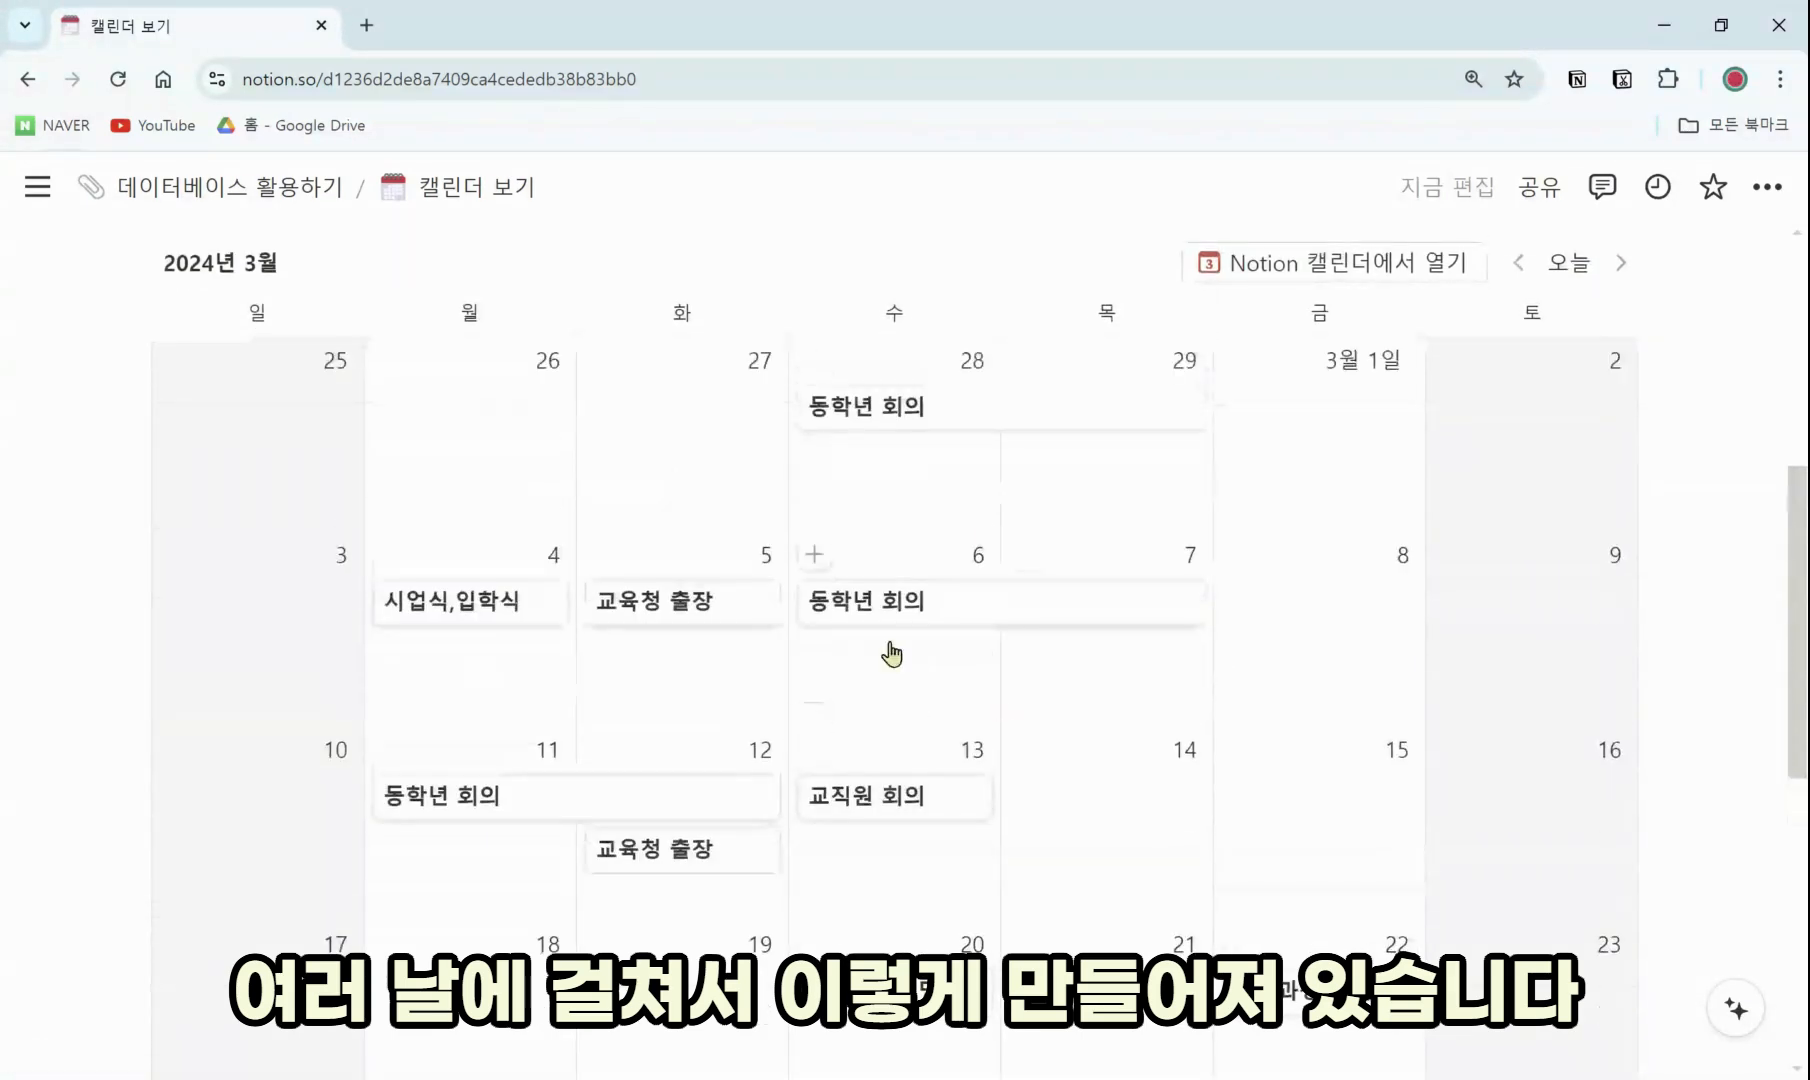
scroll(914, 724, up, 1)
scroll(914, 724, down, 1)
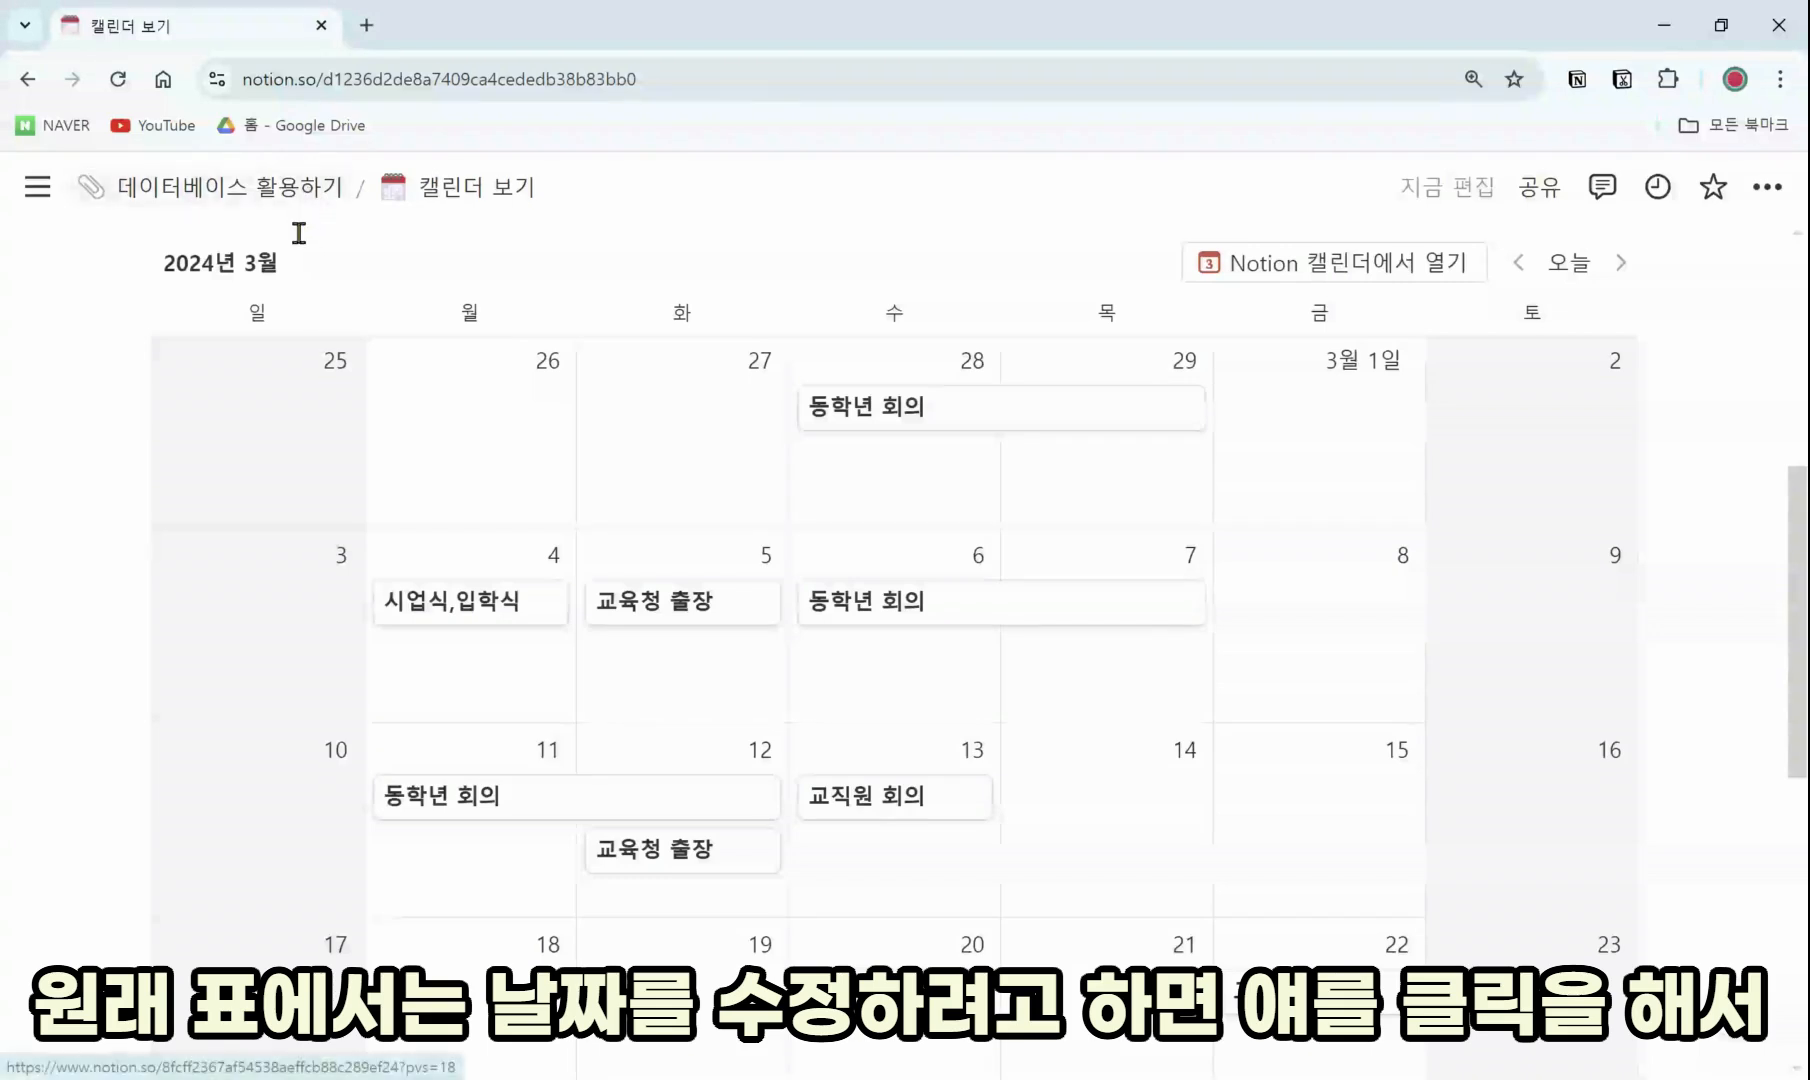
Browse the 교육과정설명회 date picker to April 2024 in the 표 view without changing the date, and return to the calendar view
scroll(364, 416, up, 2)
click(195, 259)
scroll(573, 527, down, 3)
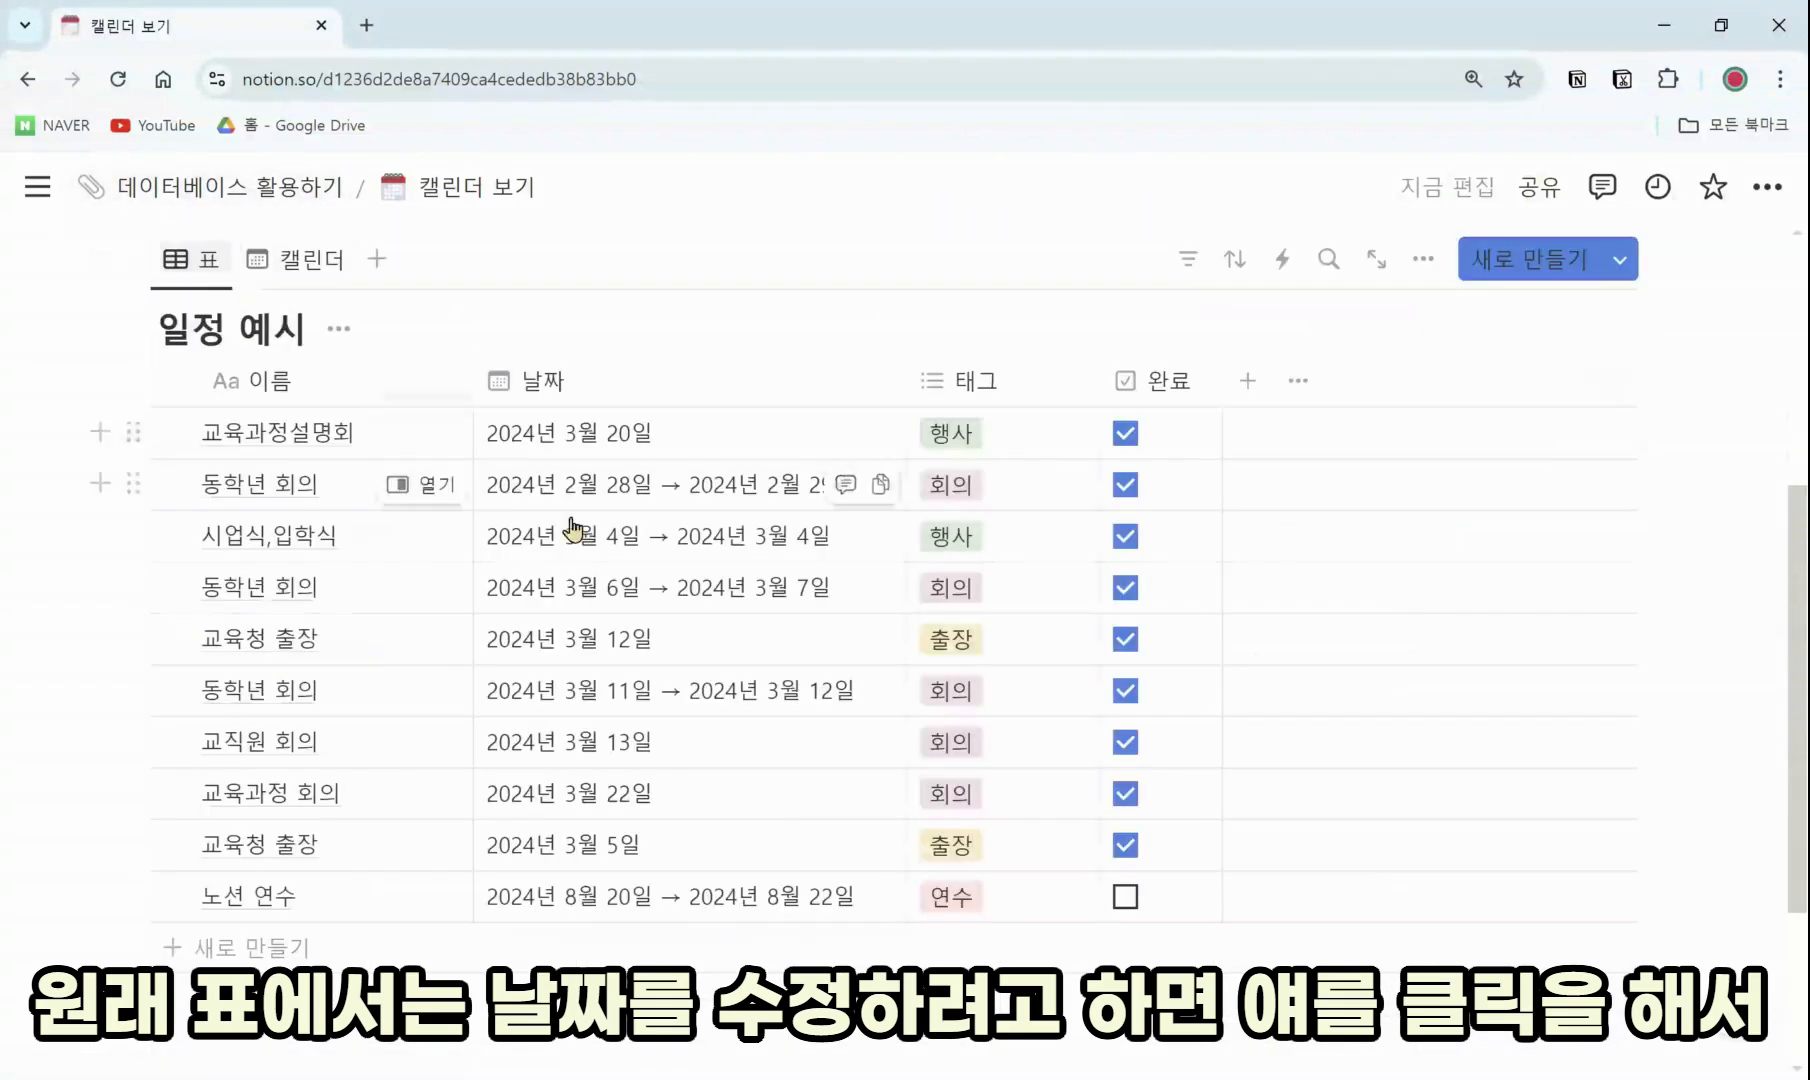
click(690, 437)
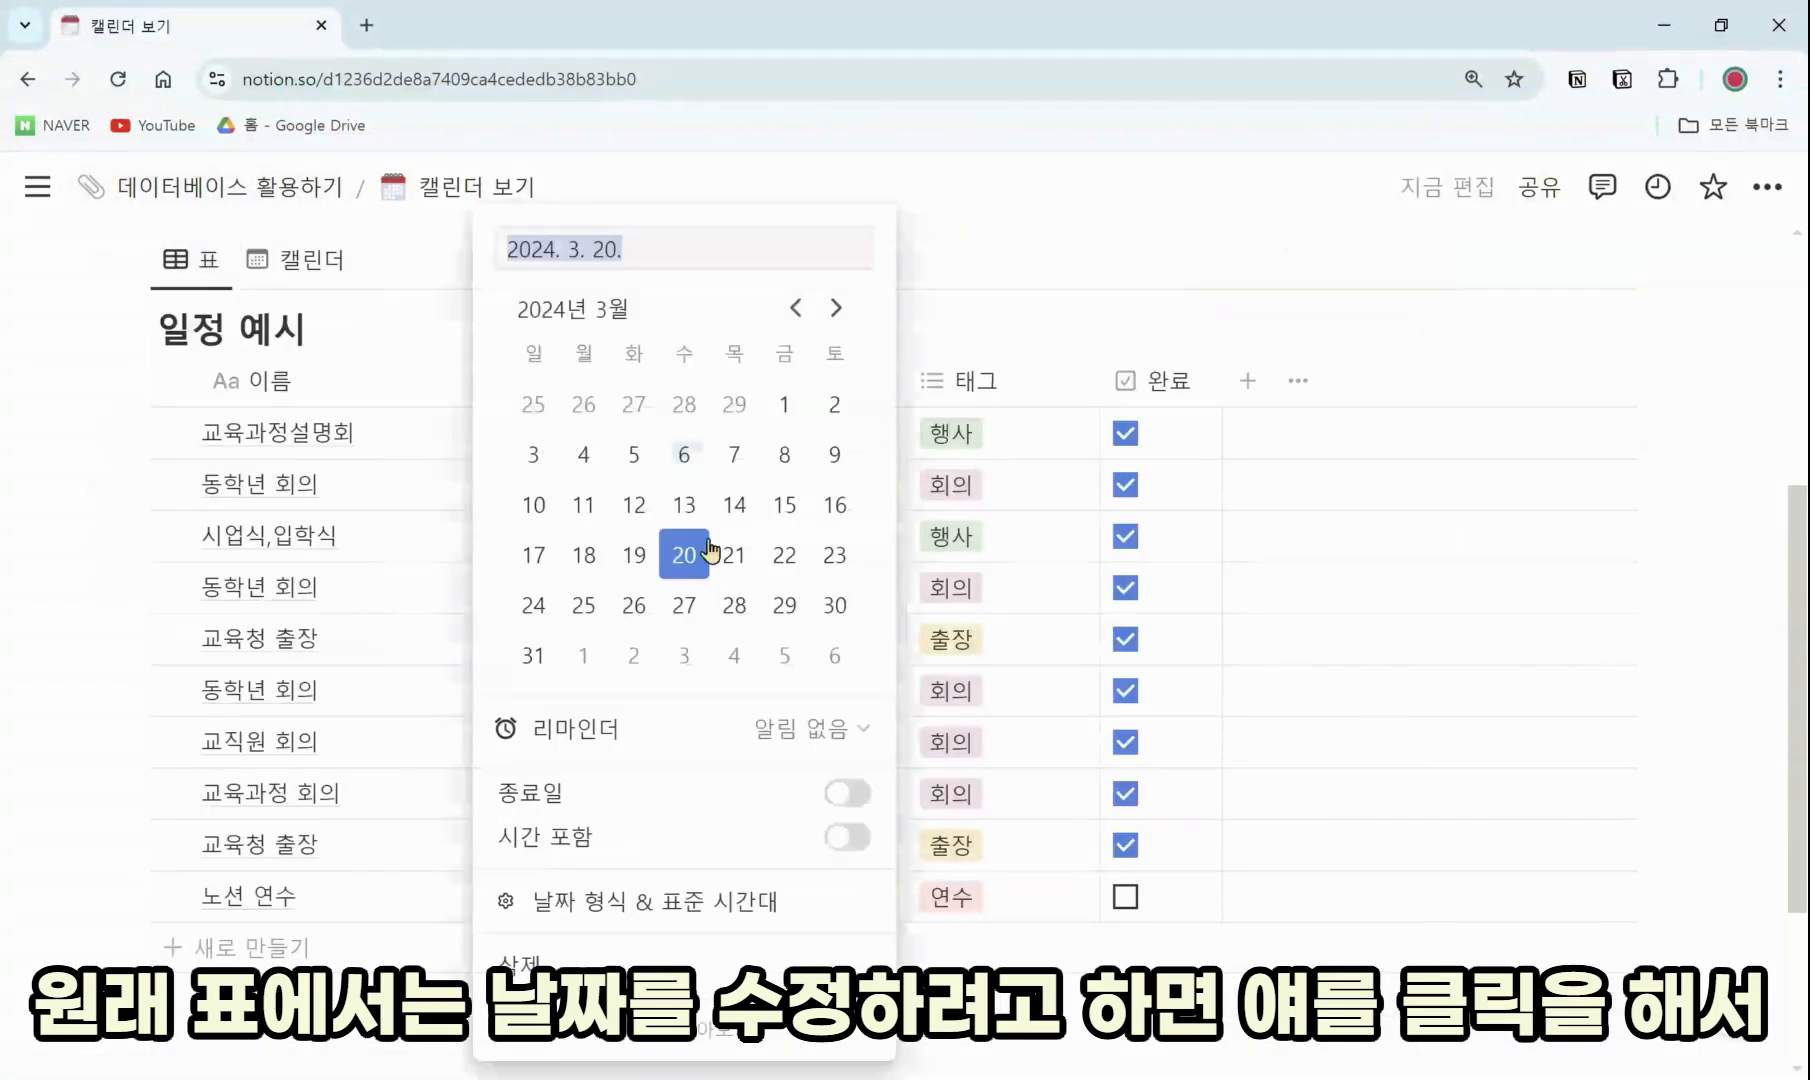
click(836, 307)
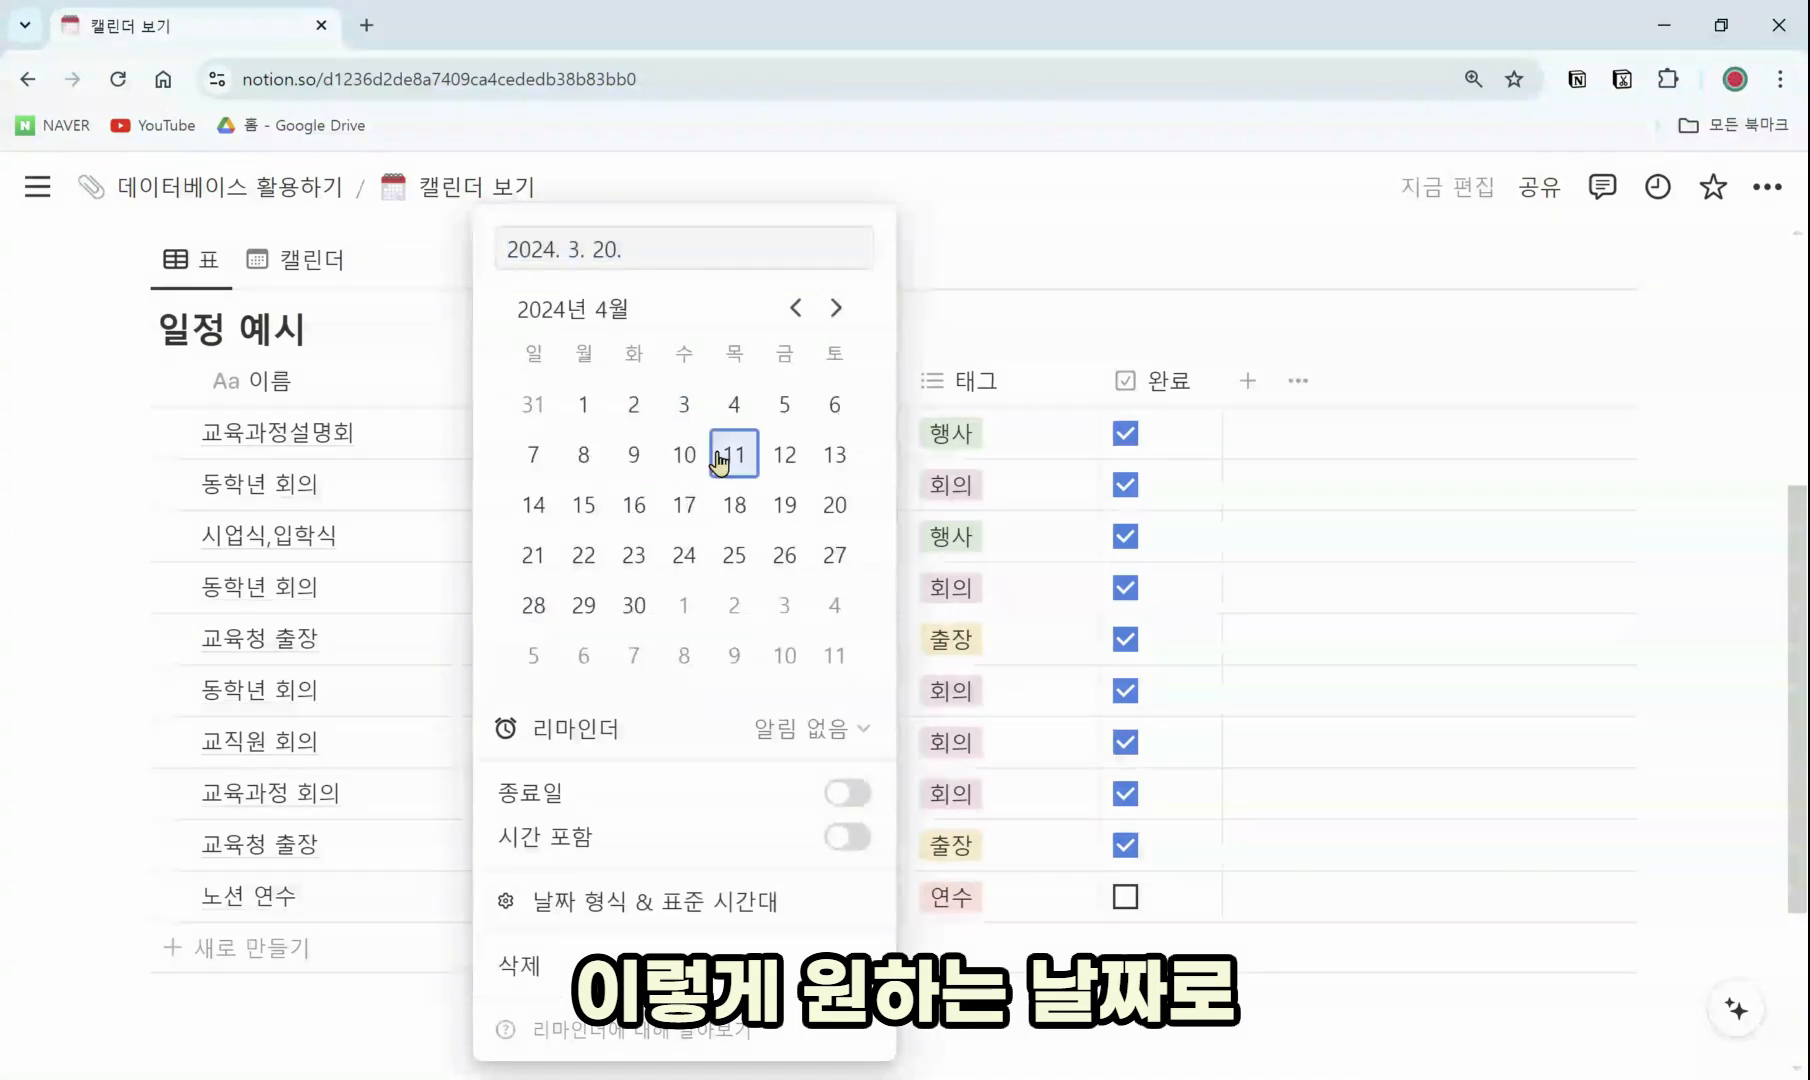
click(1378, 586)
scroll(330, 400, up, 2)
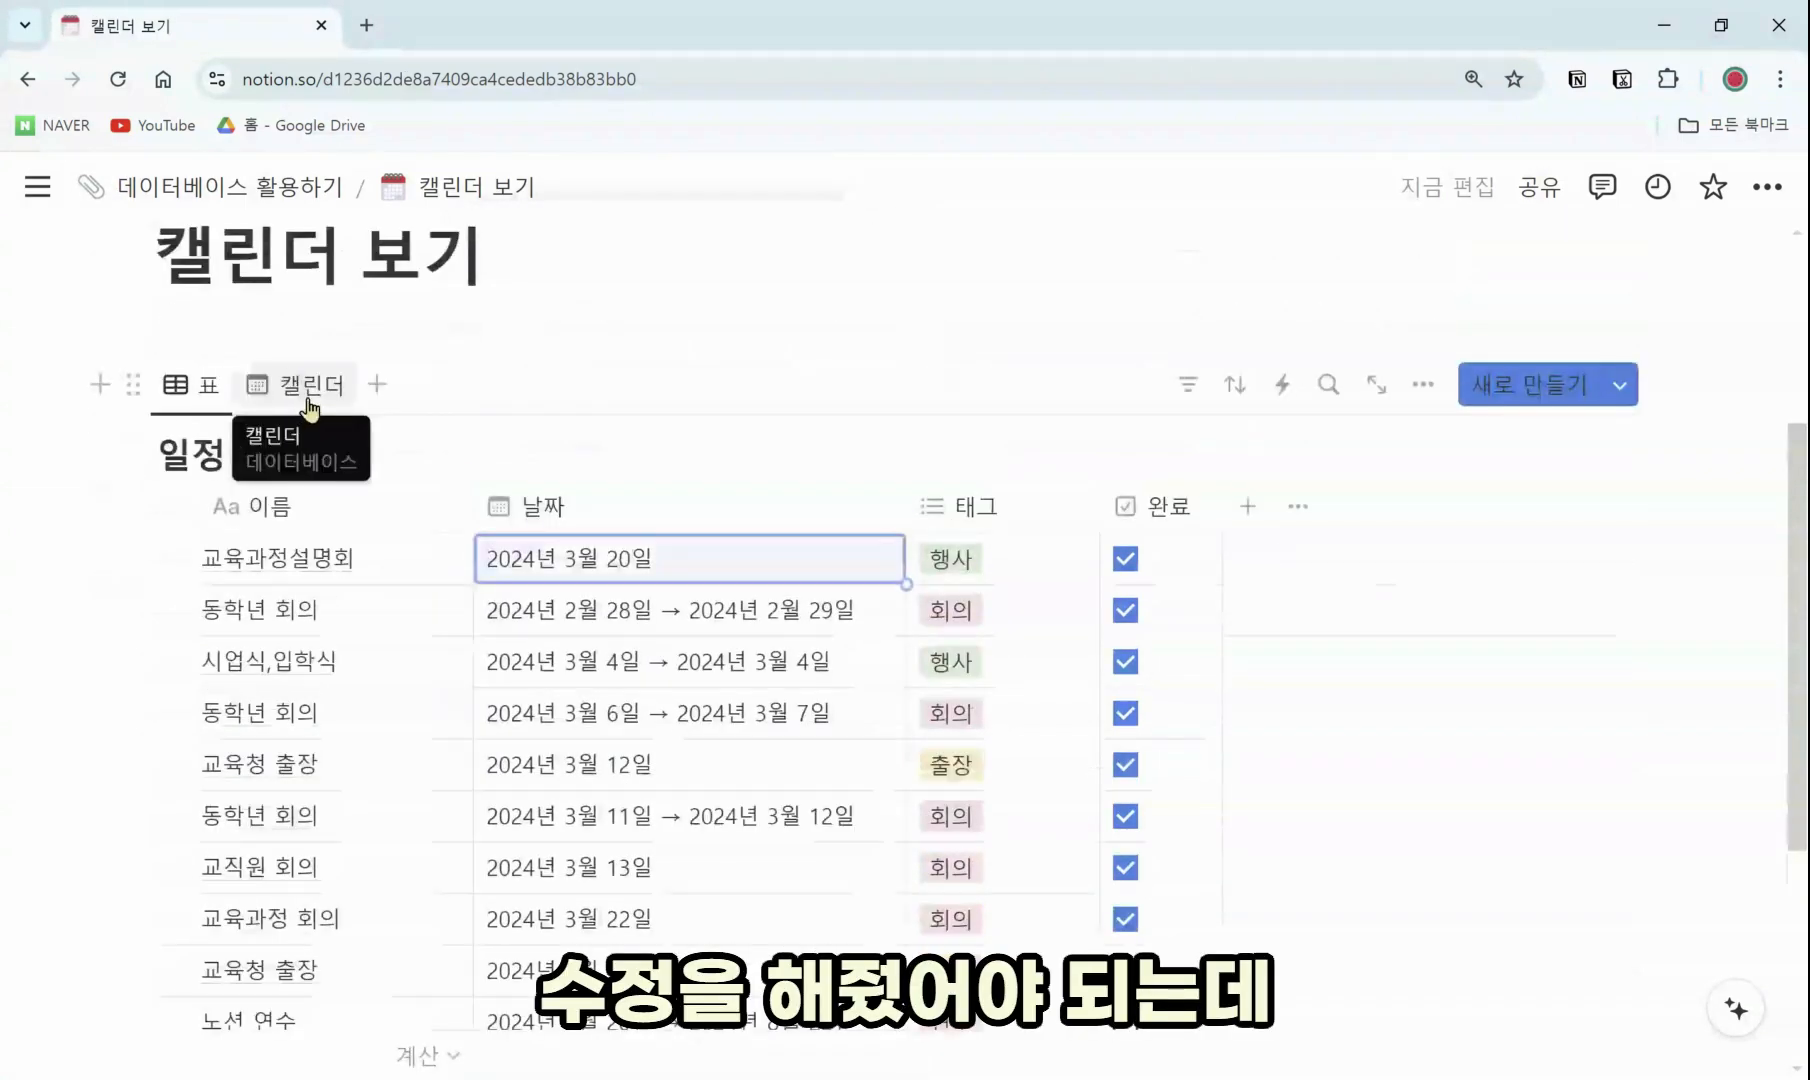
click(300, 385)
scroll(330, 440, down, 1)
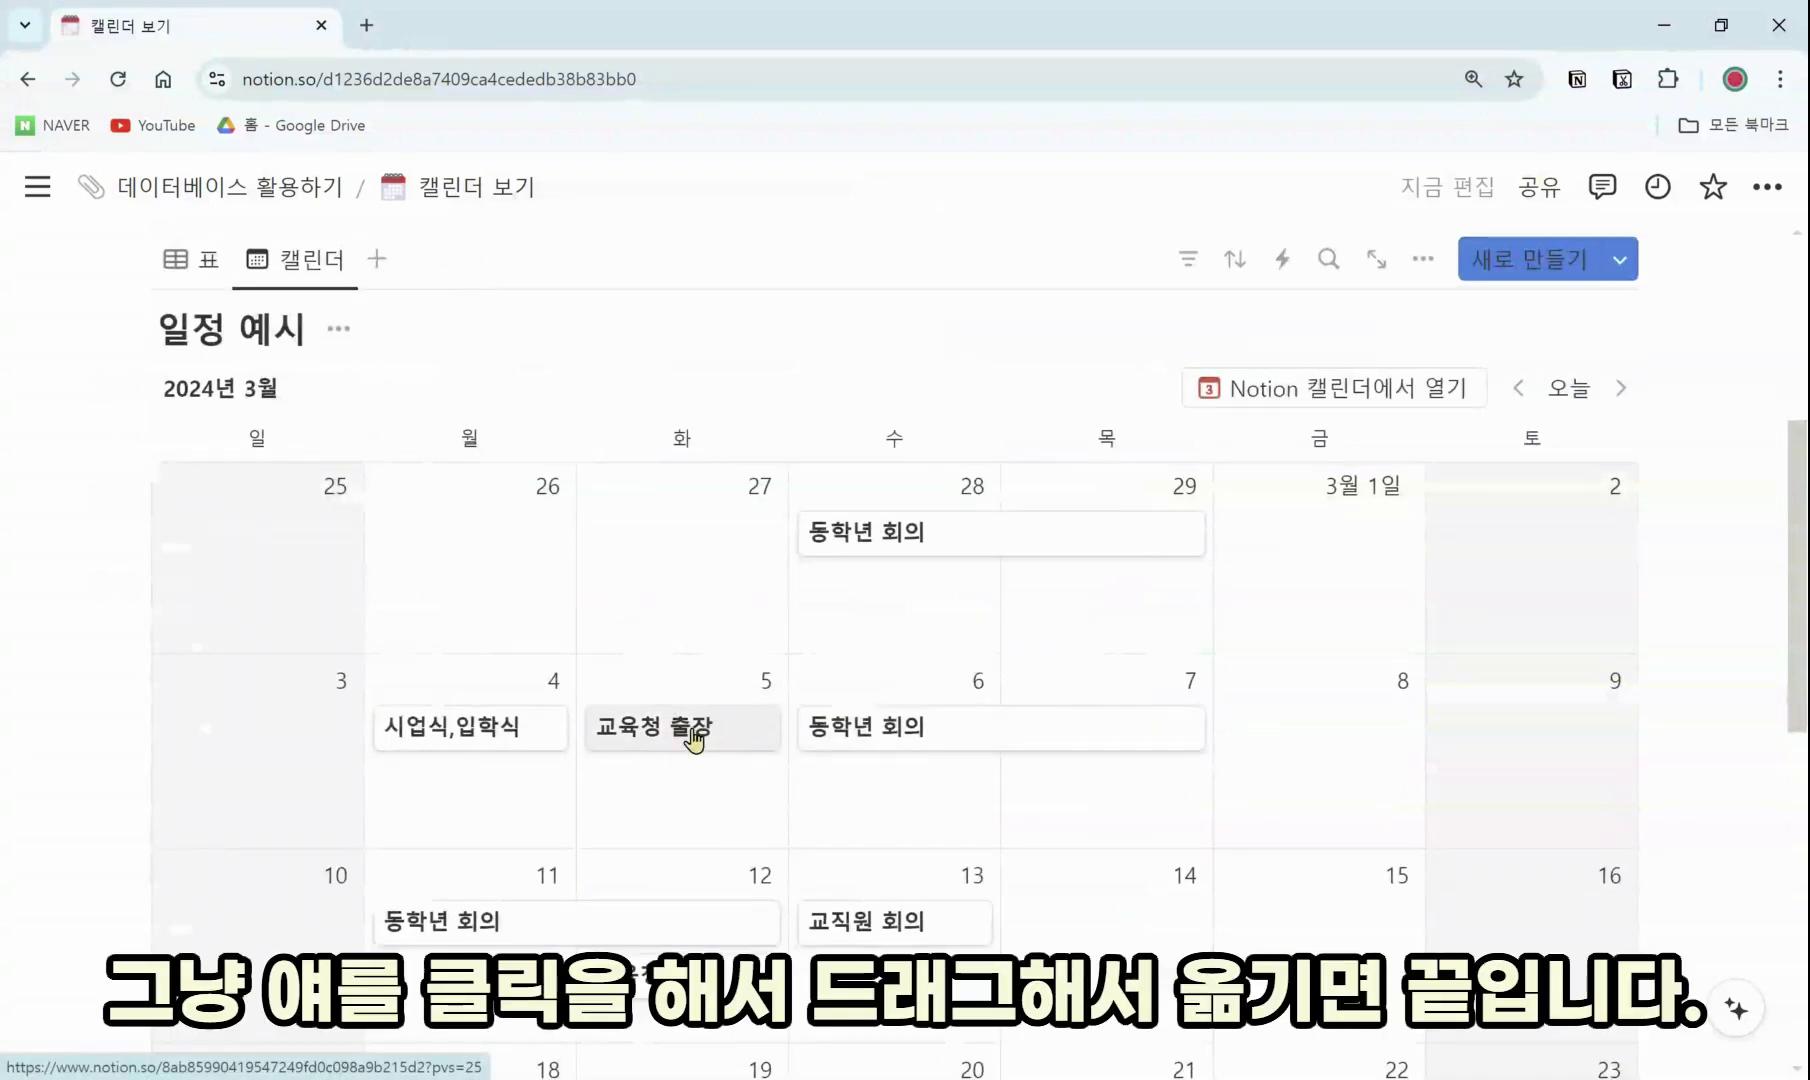
Move the 교육청 출장 event from March 5 to March 9, checking its 날짜 property before and after the move
mouse_move(693, 738)
mouse_down()
mouse_move(806, 702)
mouse_move(1338, 745)
mouse_move(1054, 731)
mouse_move(671, 751)
mouse_up()
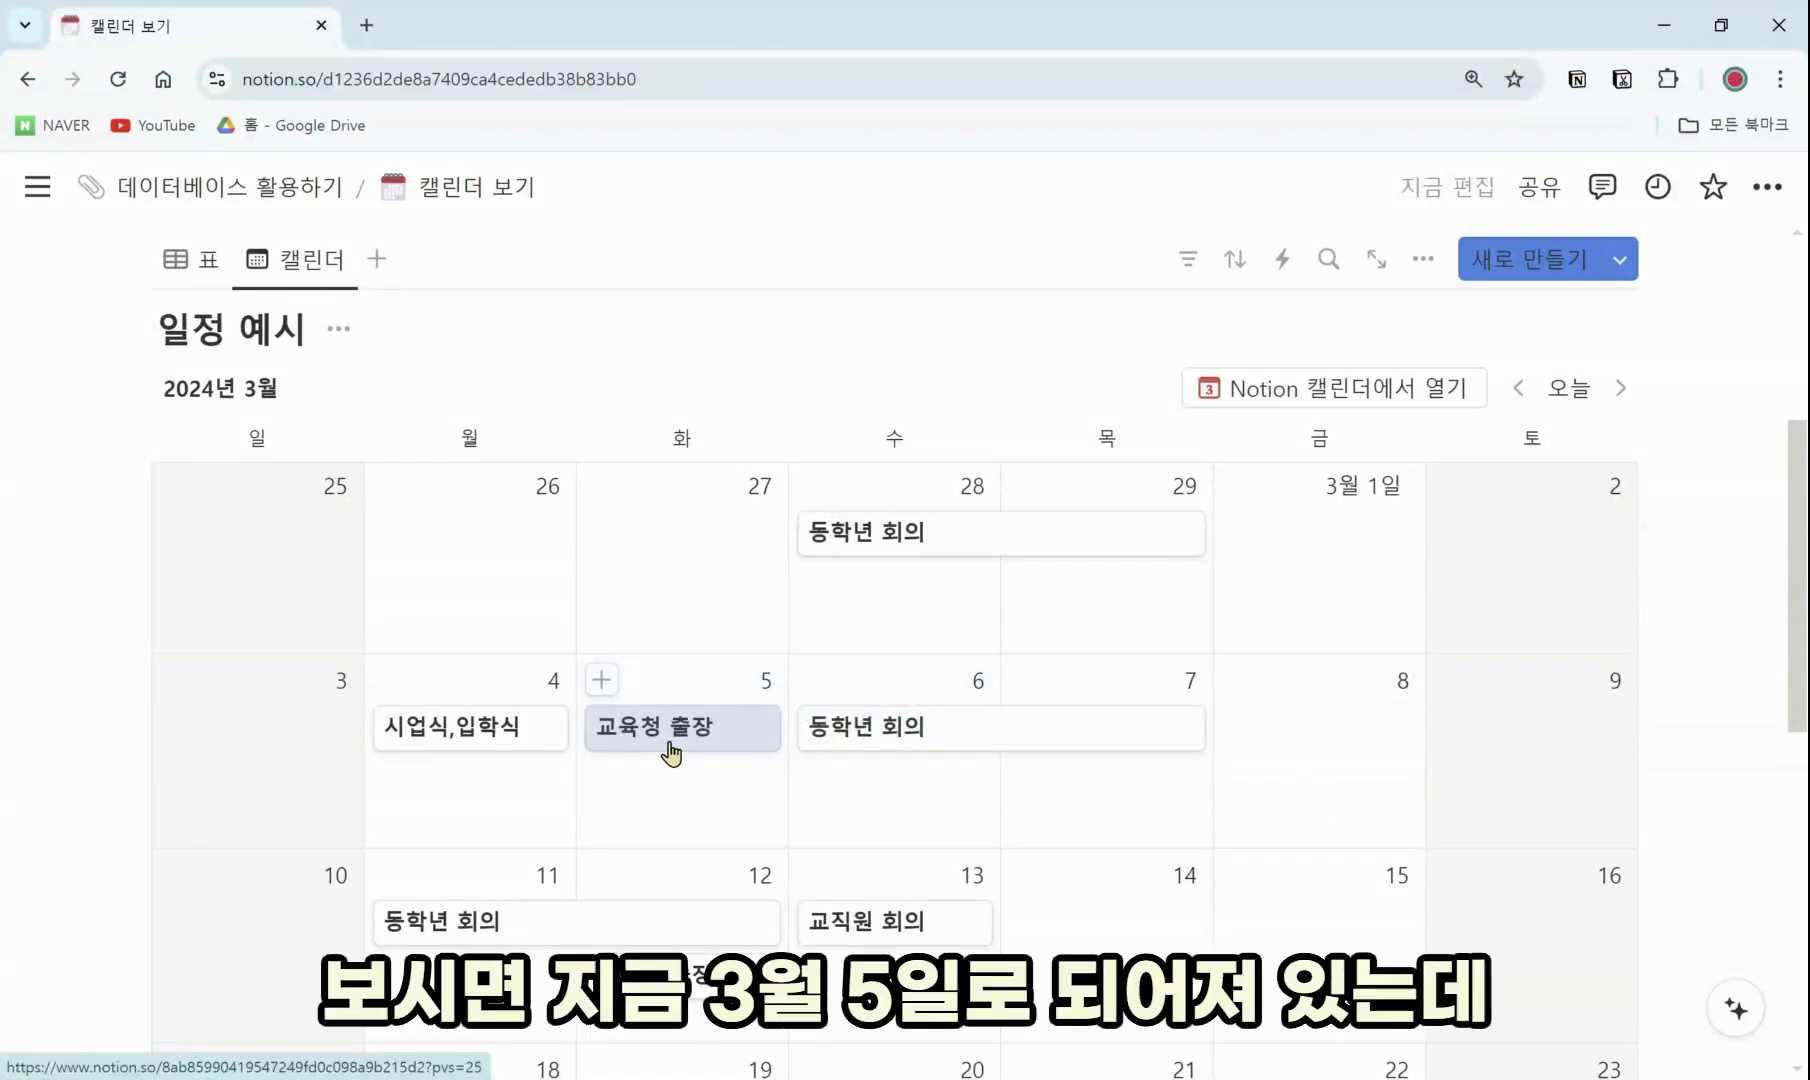
click(687, 748)
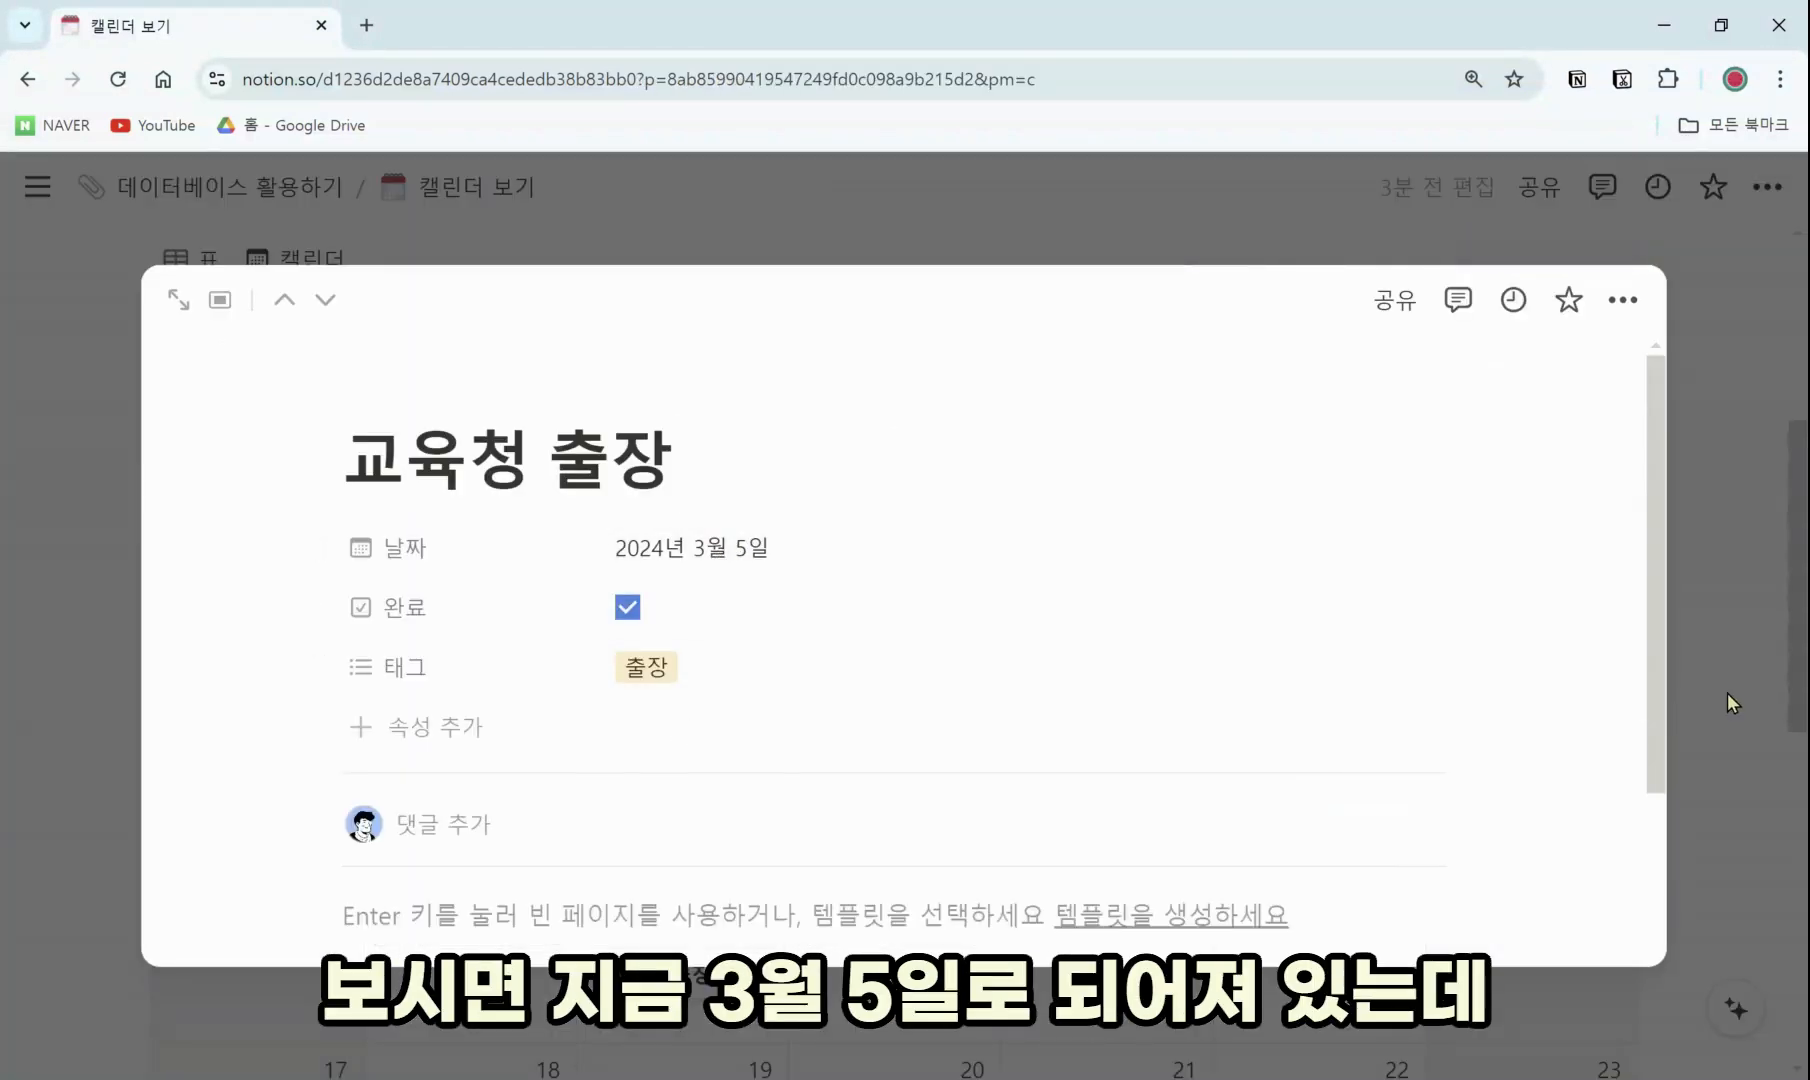
click(1727, 691)
drag(766, 742, 1543, 753)
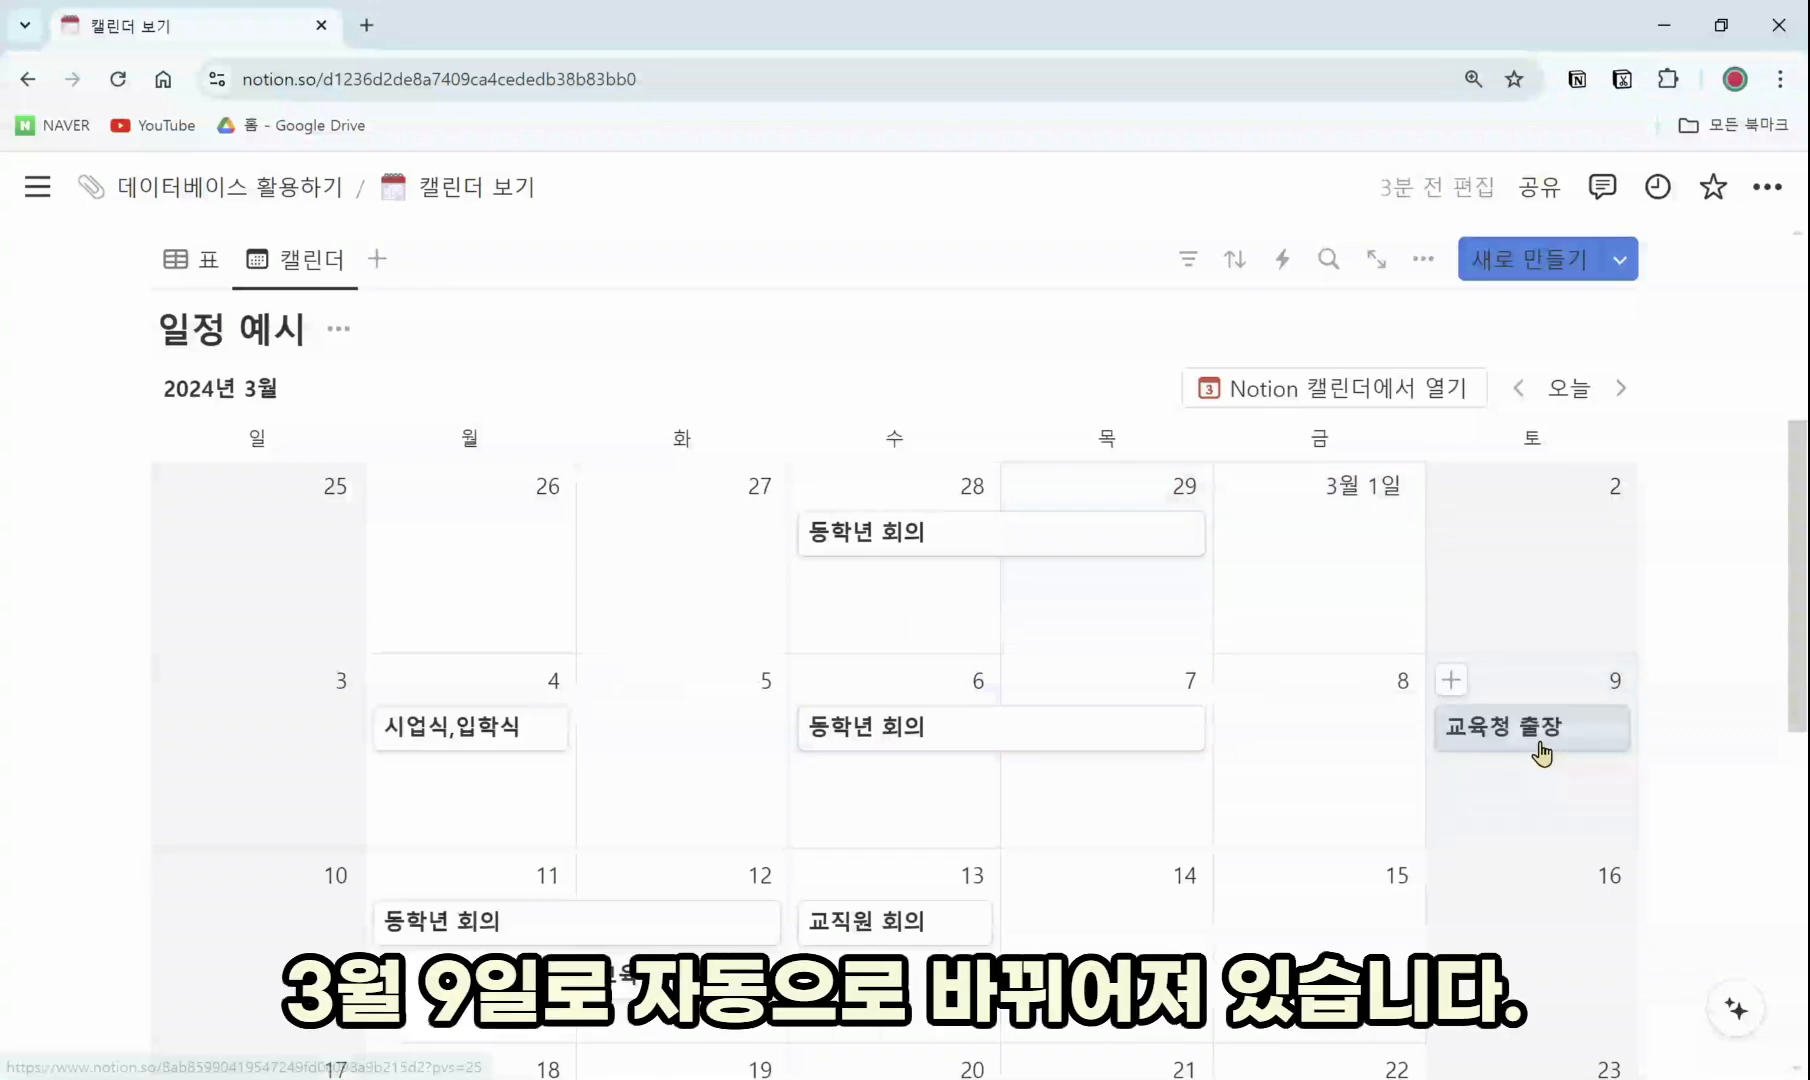
click(1540, 752)
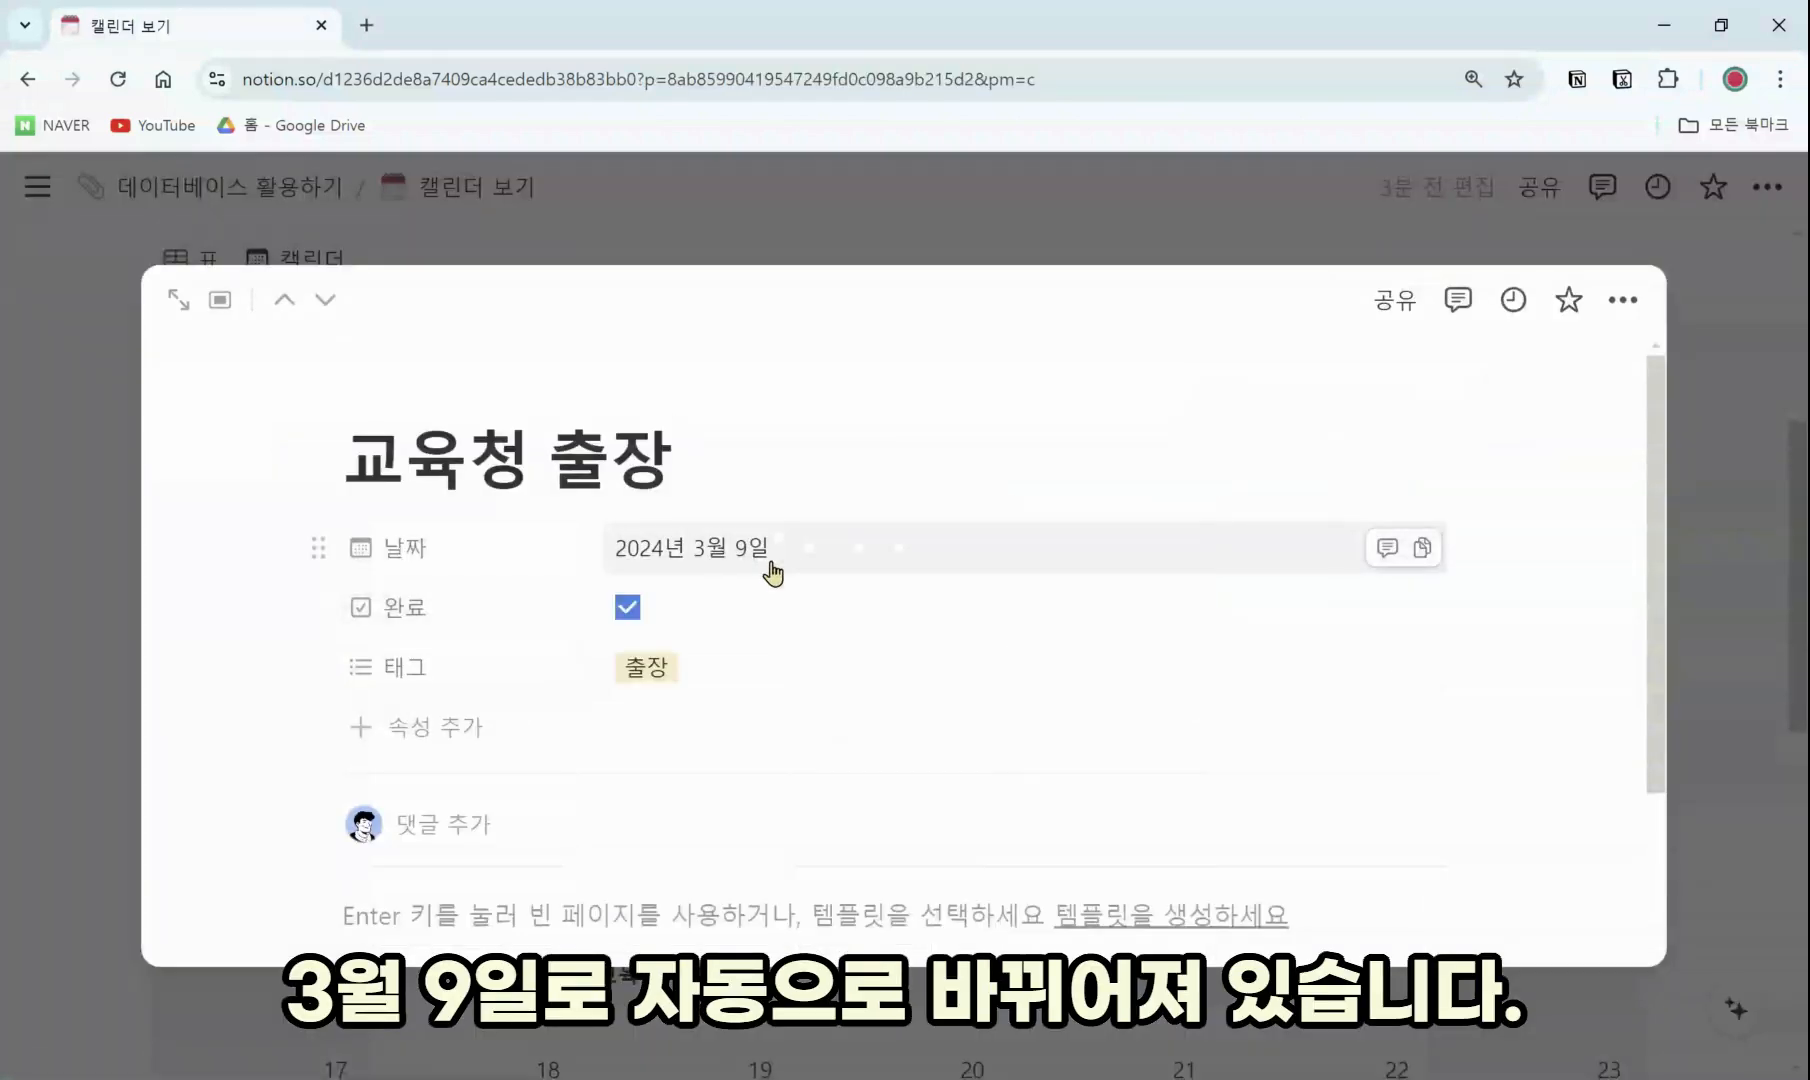
click(1721, 614)
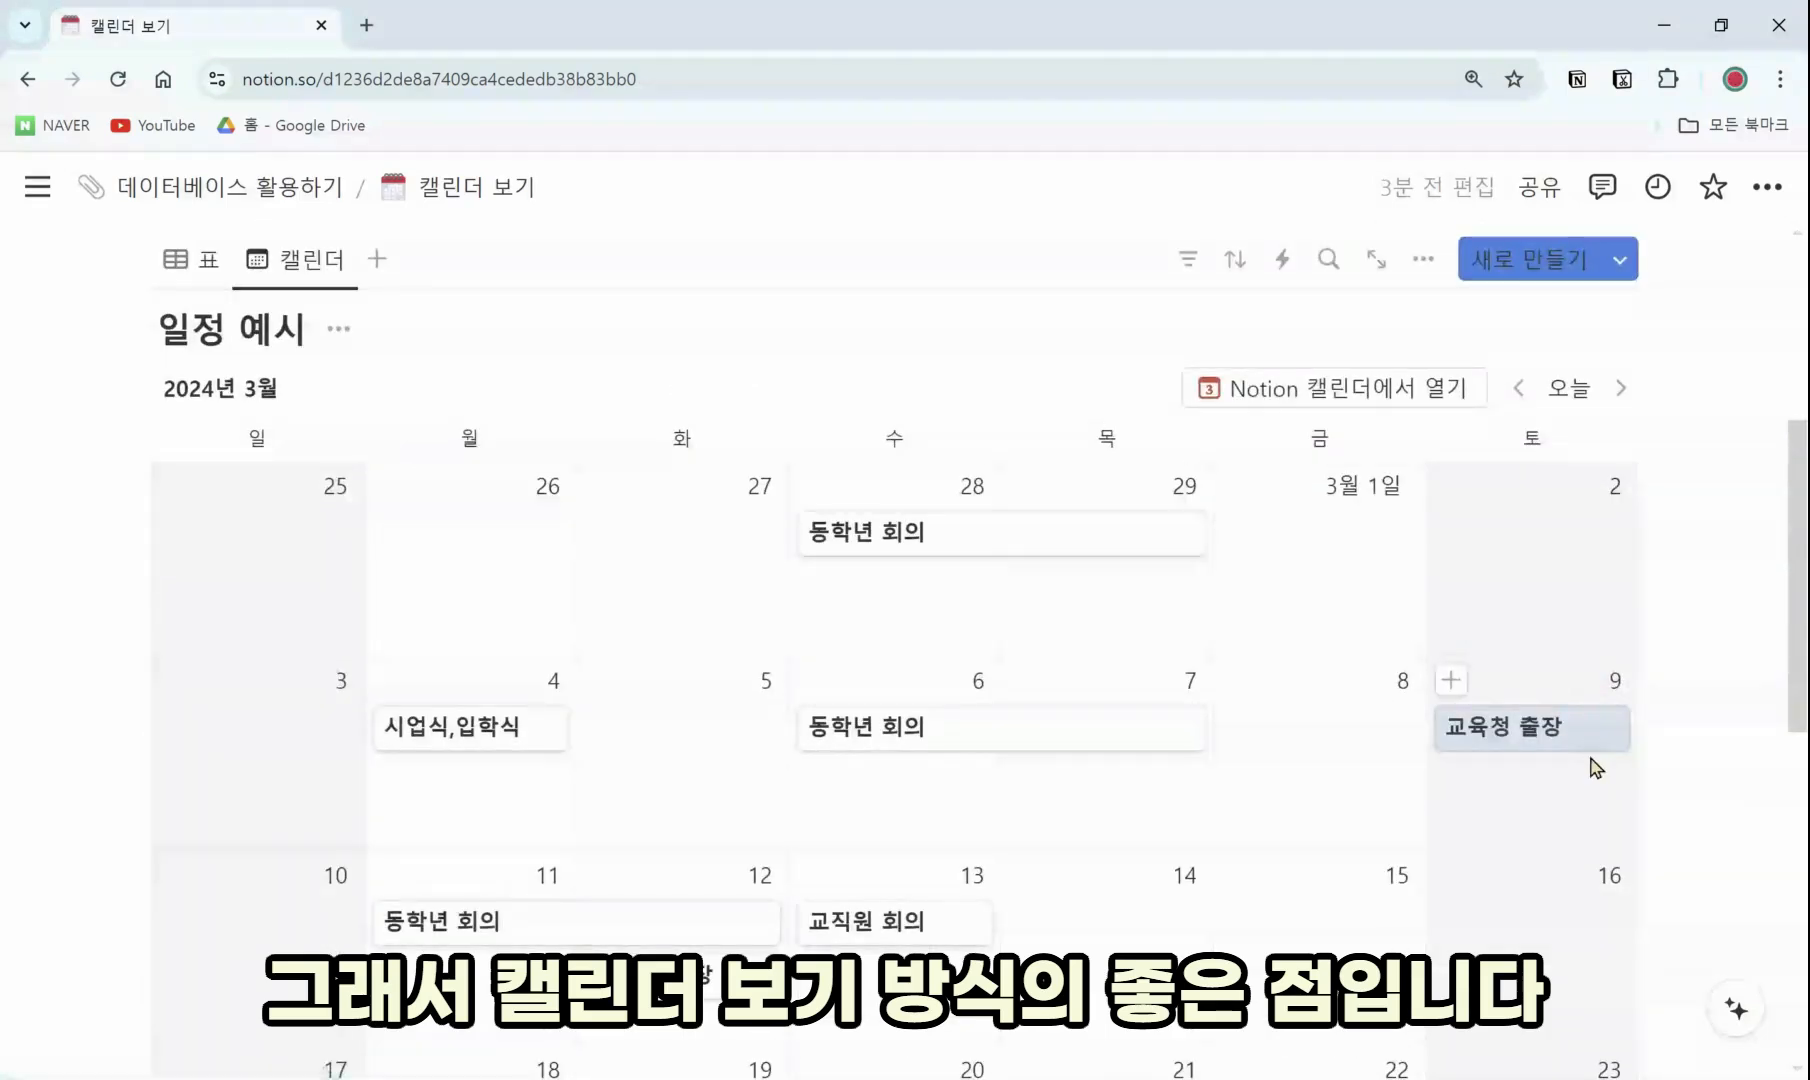
Move the 교육청 출장 event from March 9 to March 15 and check its 날짜 property
drag(1592, 755, 1320, 930)
scroll(1320, 930, down, 1)
drag(1290, 797, 1335, 796)
click(1335, 796)
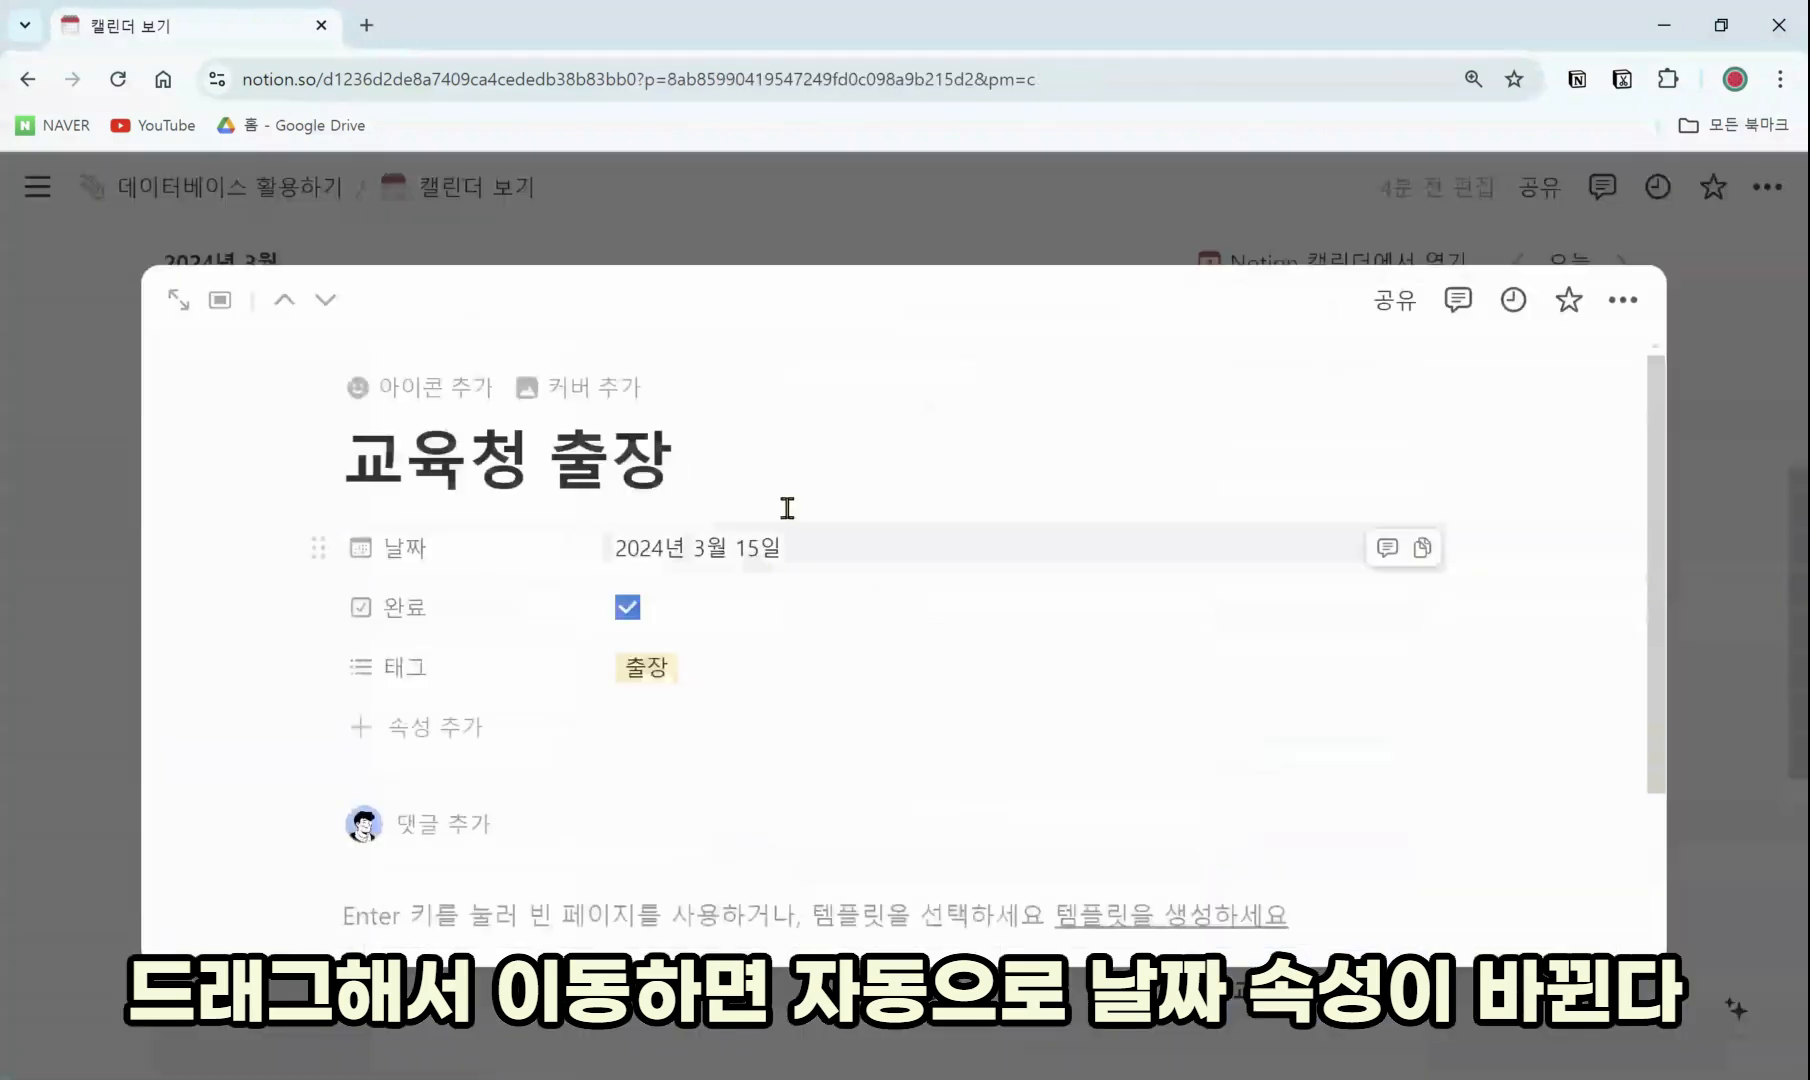
click(1717, 661)
Move the 교육청 출장 event to March 8, extend it through March 9, and check its 날짜 property
drag(1326, 828, 1333, 630)
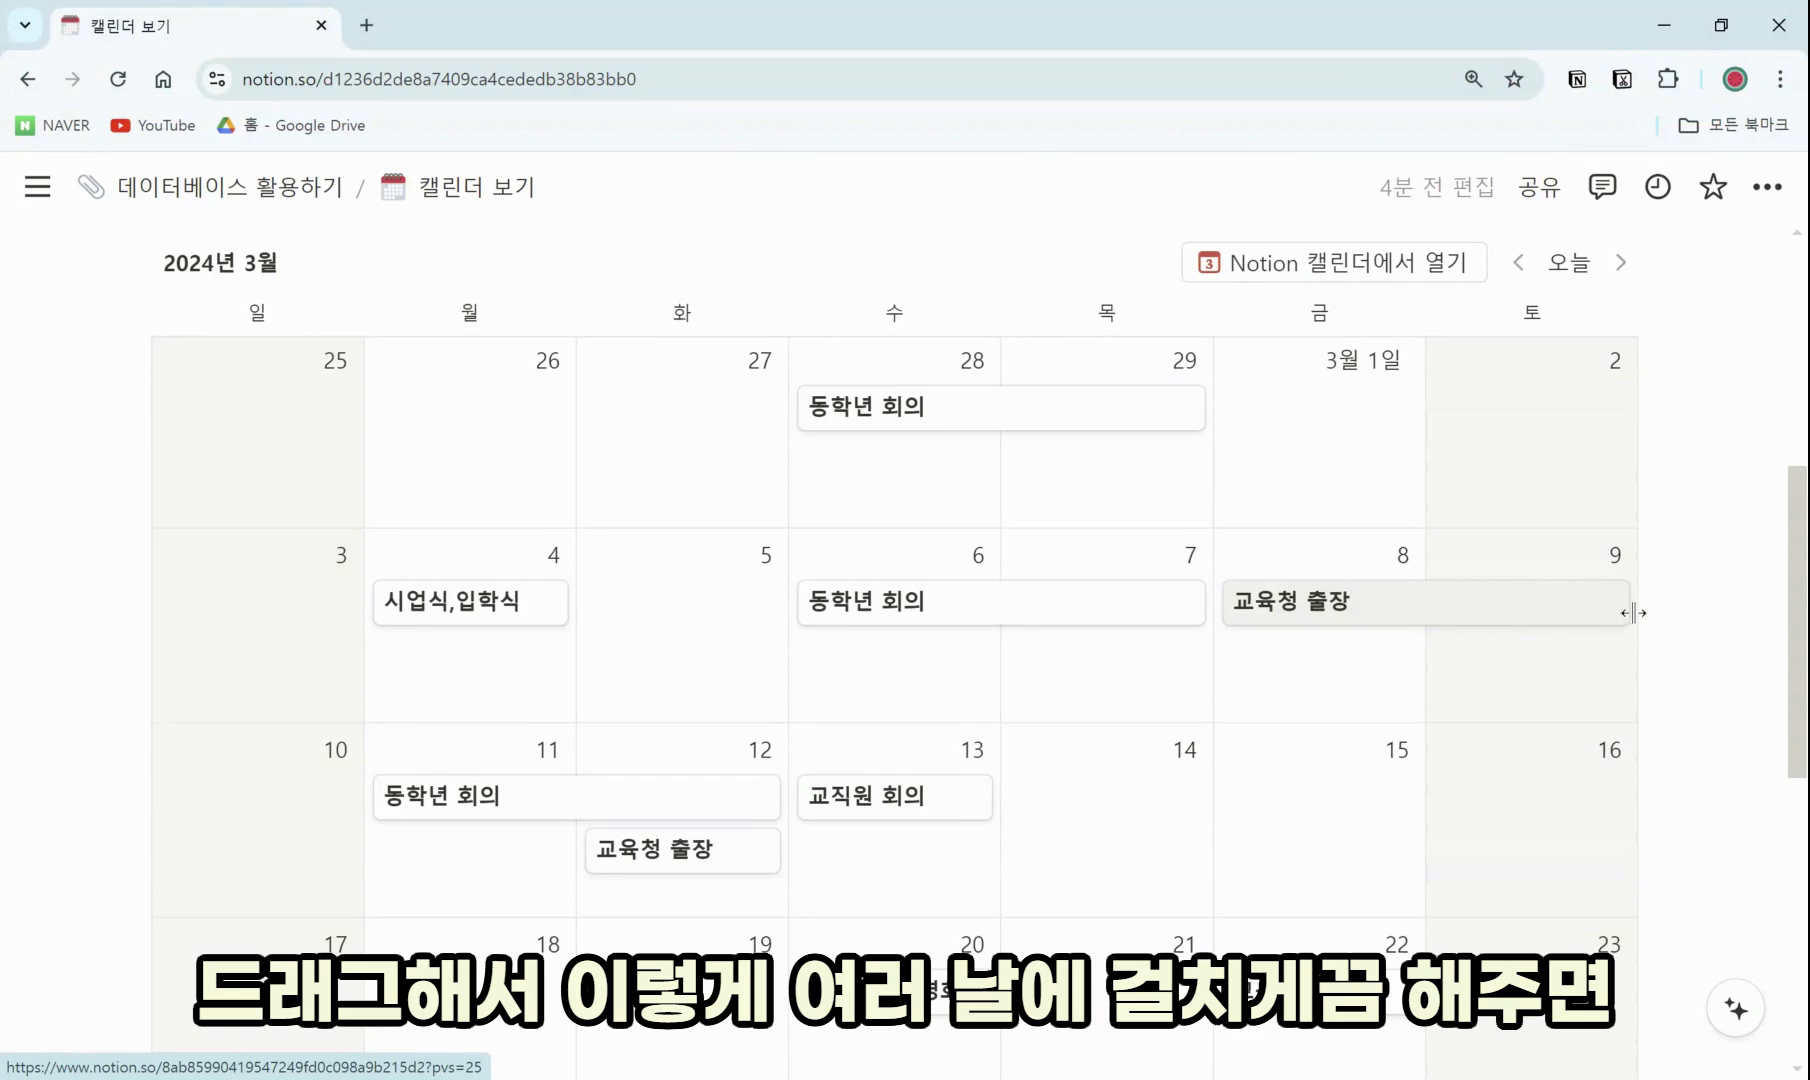
click(1378, 614)
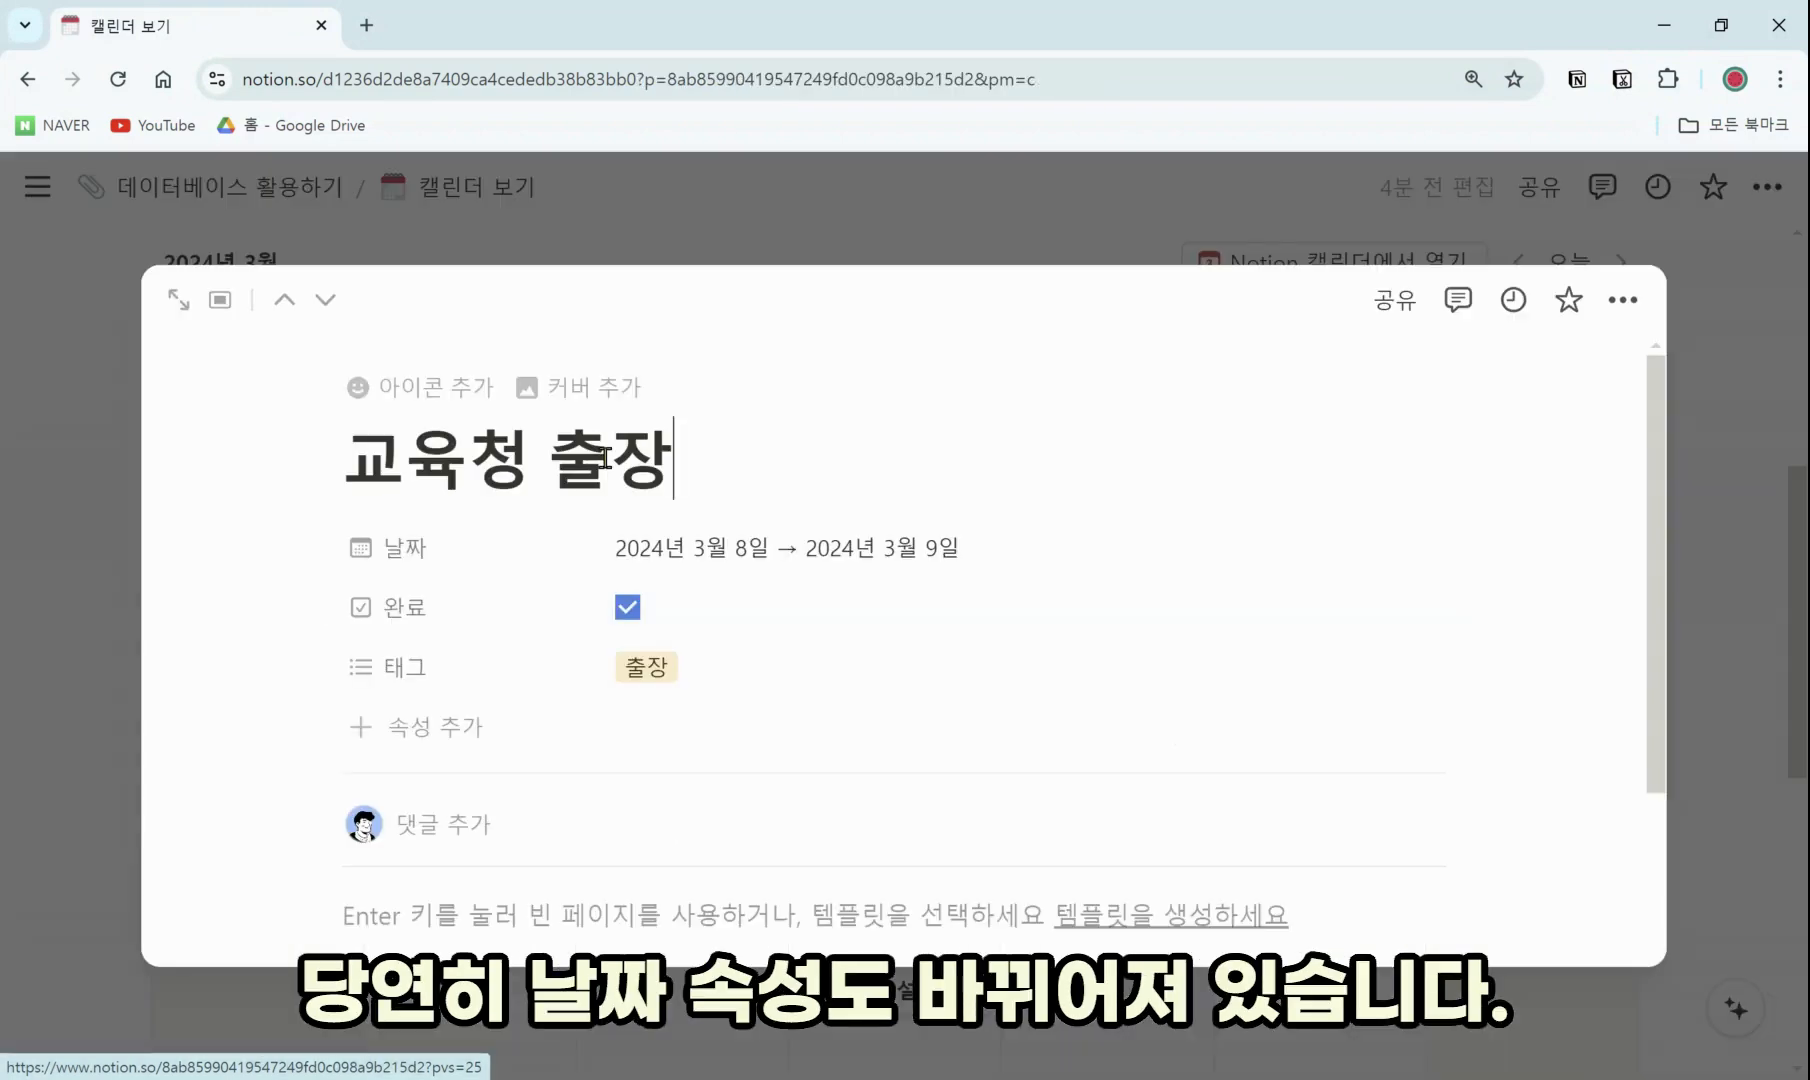
click(1728, 634)
Move the two-day 교육청 출장 event to March 15–16 and the March 6–7 동학년 회의 event to March 1–2
drag(1329, 627, 1358, 740)
drag(953, 626, 1301, 460)
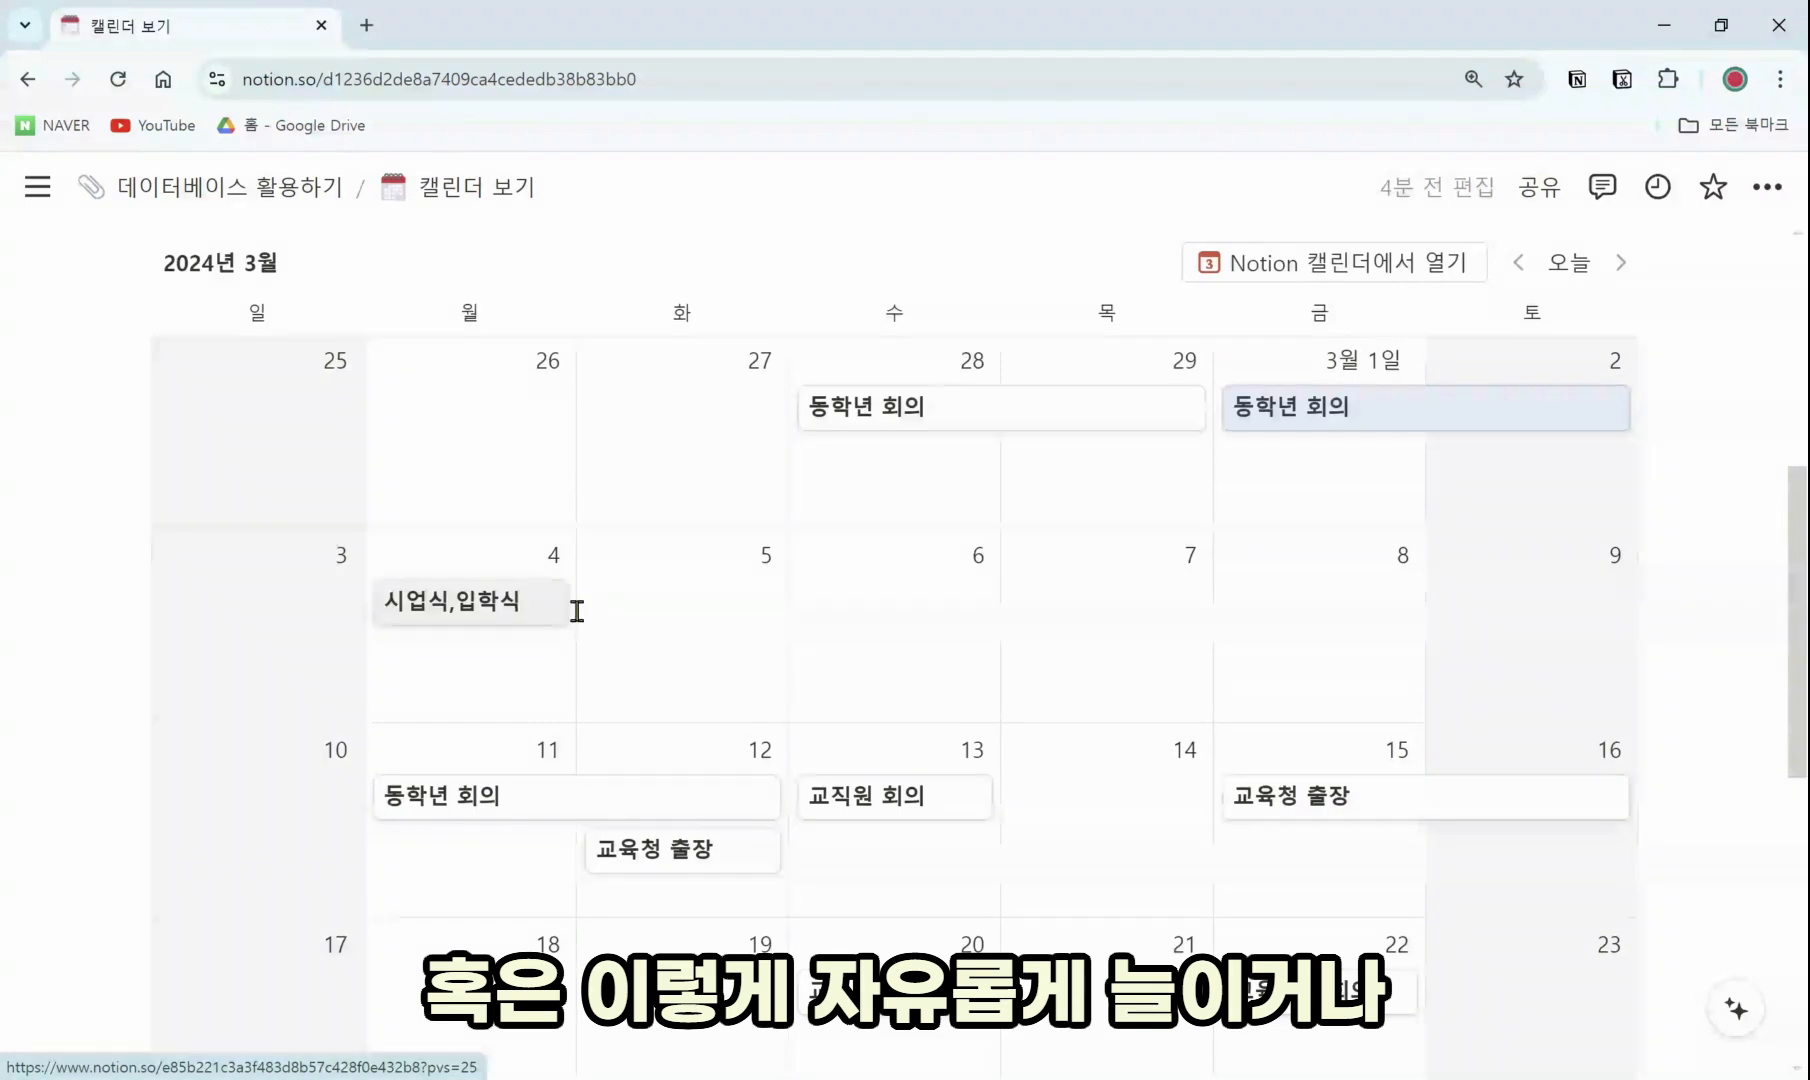
Extend the 시업식,입학식 event on March 4 through March 9
drag(577, 611, 1507, 630)
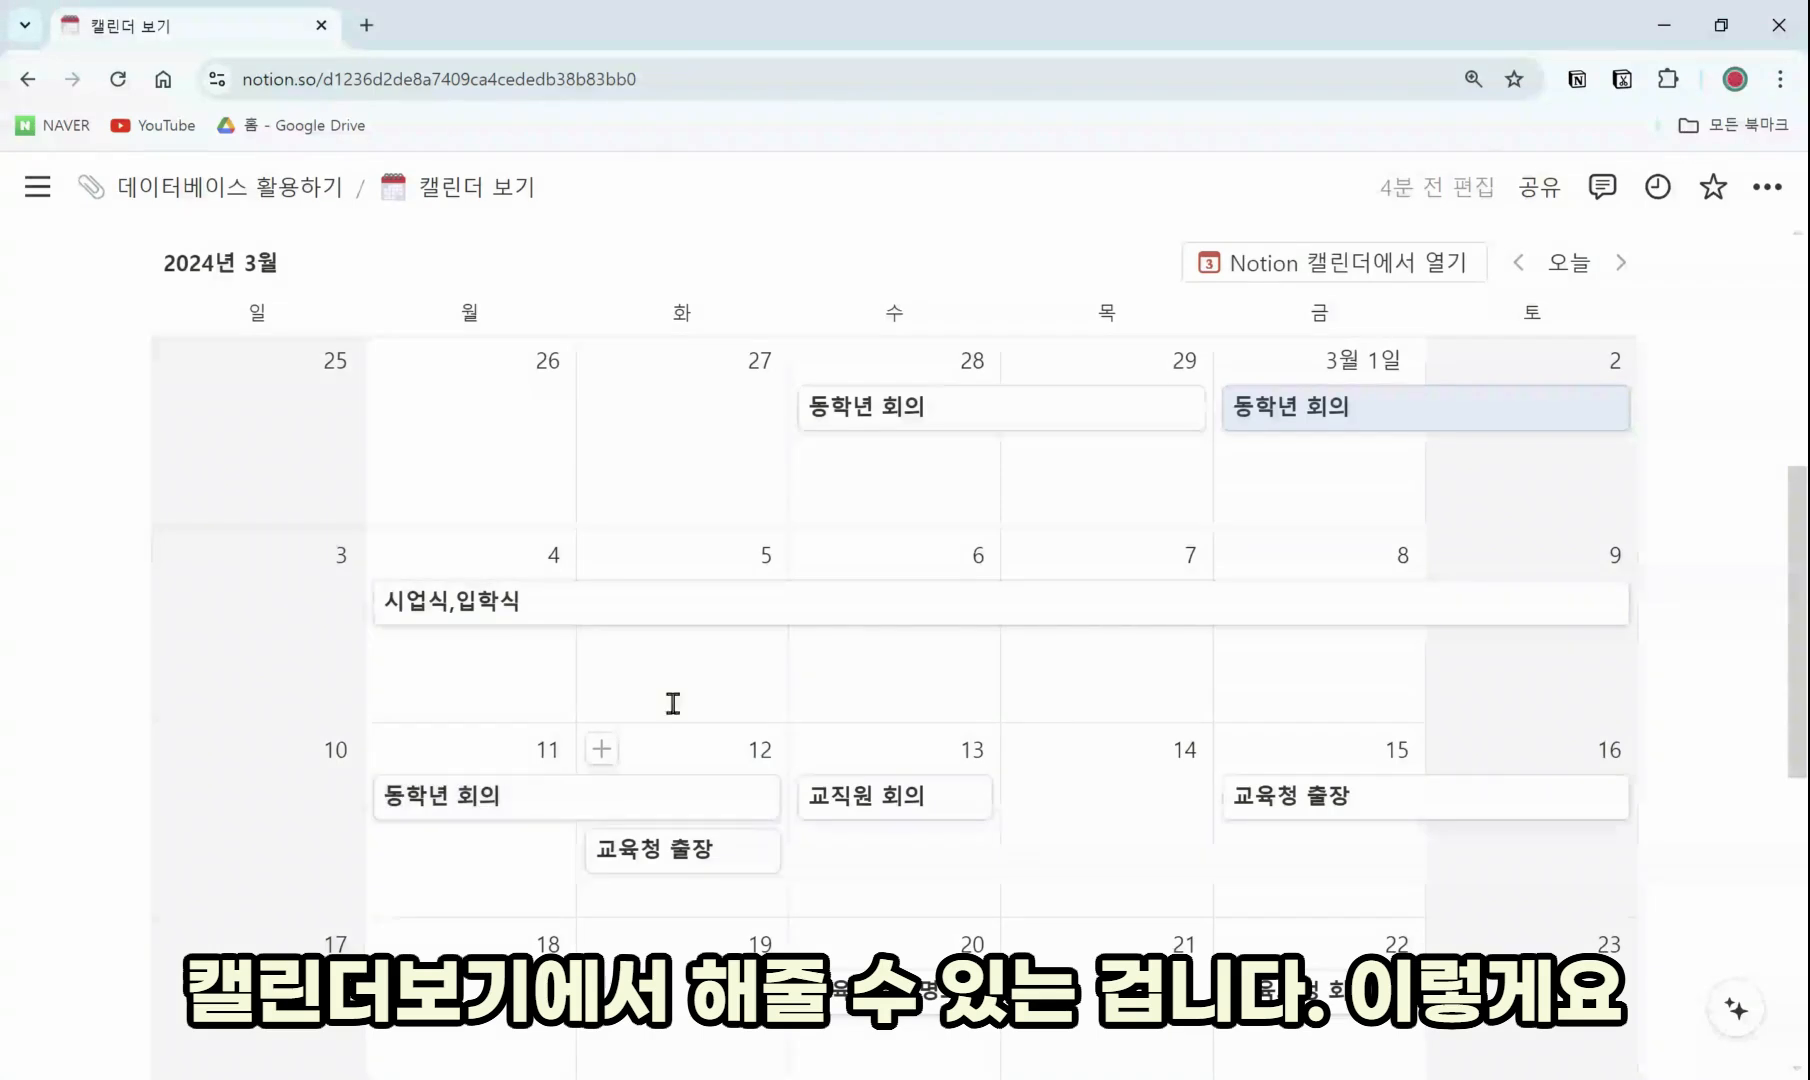
Reschedule the 시업식,입학식 event to March 6–8, then open its page briefly and close it
drag(876, 635, 940, 640)
drag(560, 802, 1281, 615)
click(921, 619)
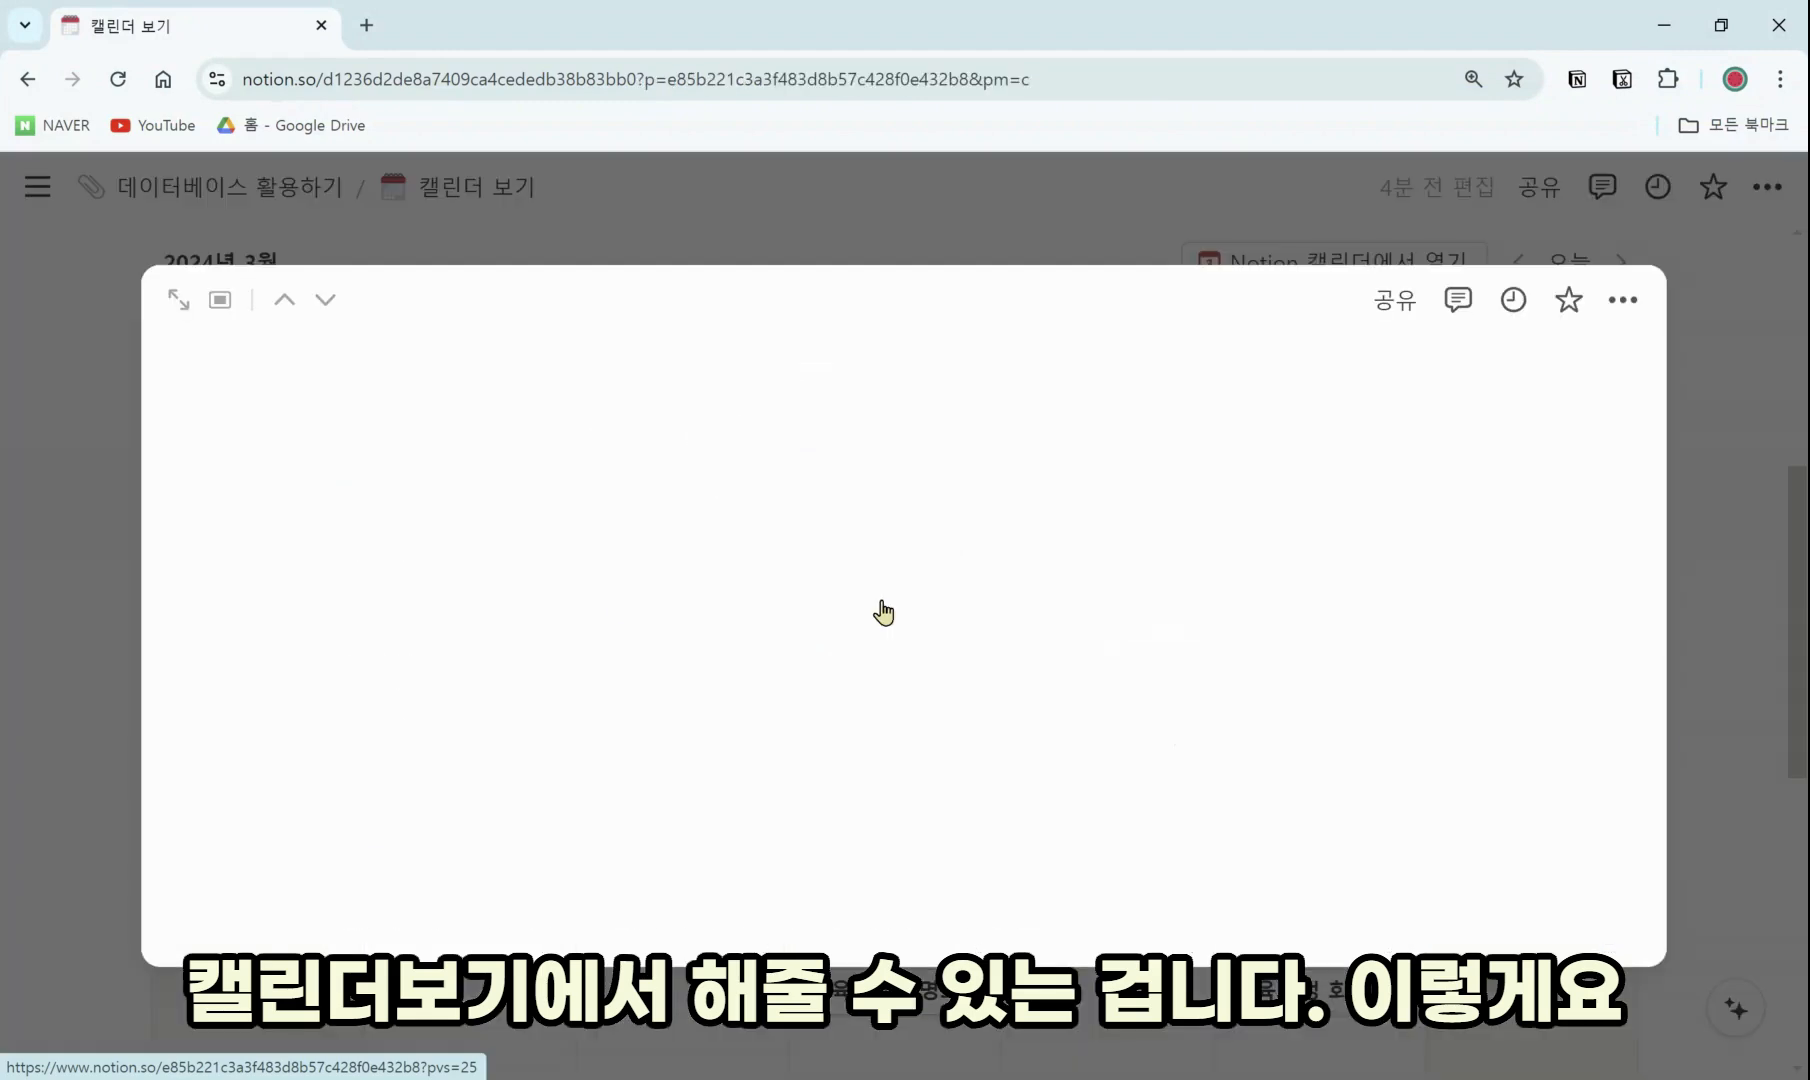
click(1690, 647)
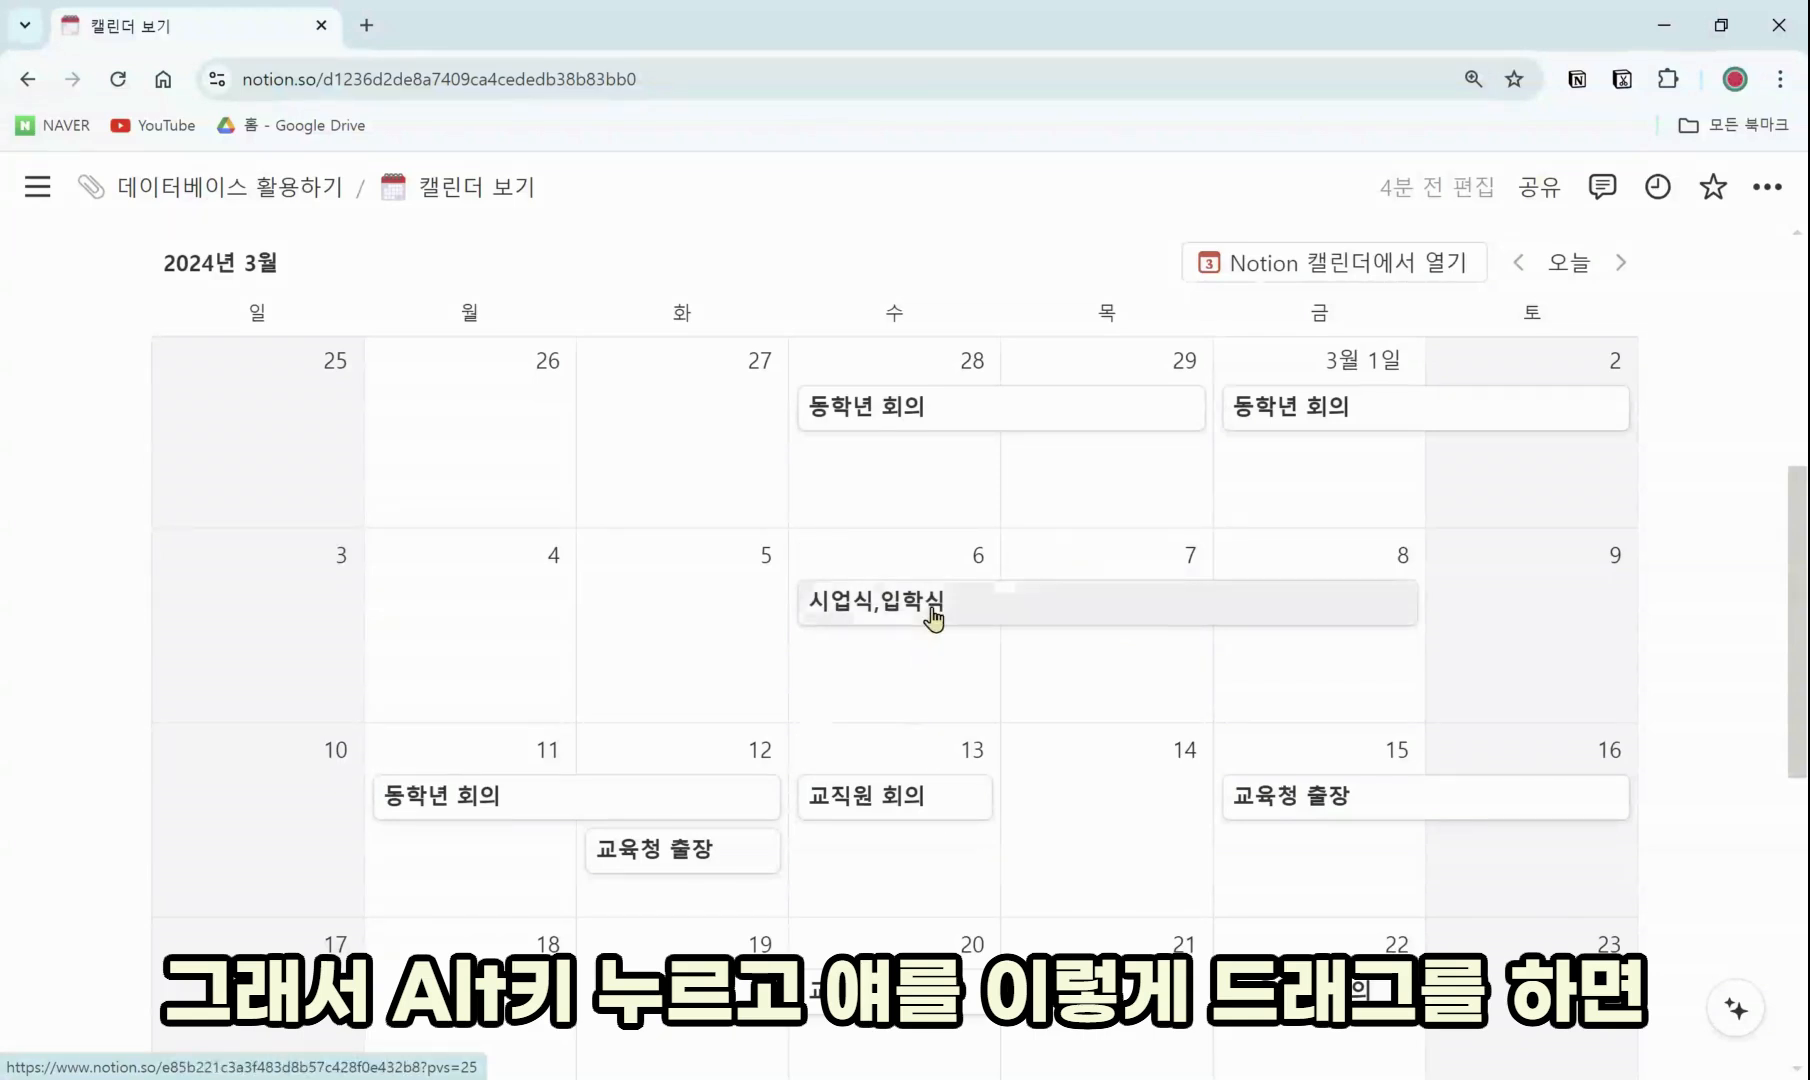
Duplicate the 시업식,입학식 event with the copy starting March 4, and shorten the two events to March 4 only and March 6 only
drag(935, 612, 520, 686)
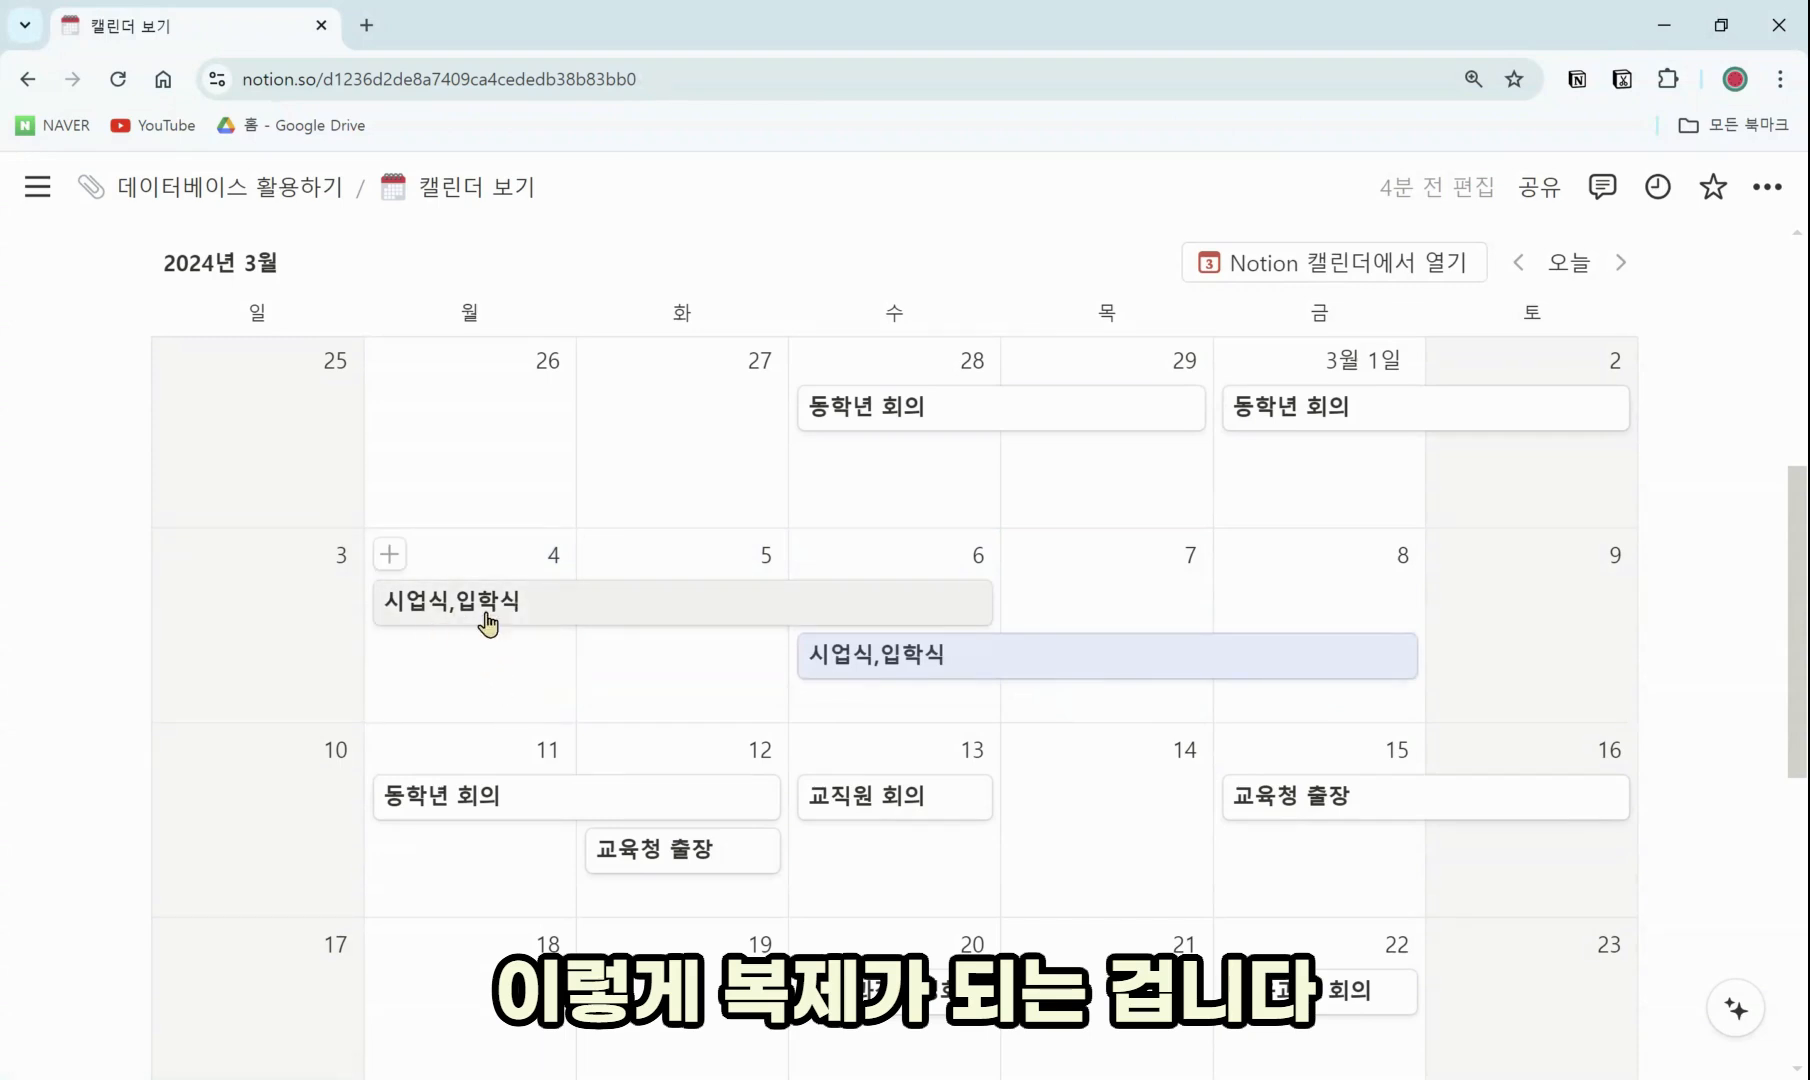
drag(993, 612, 562, 602)
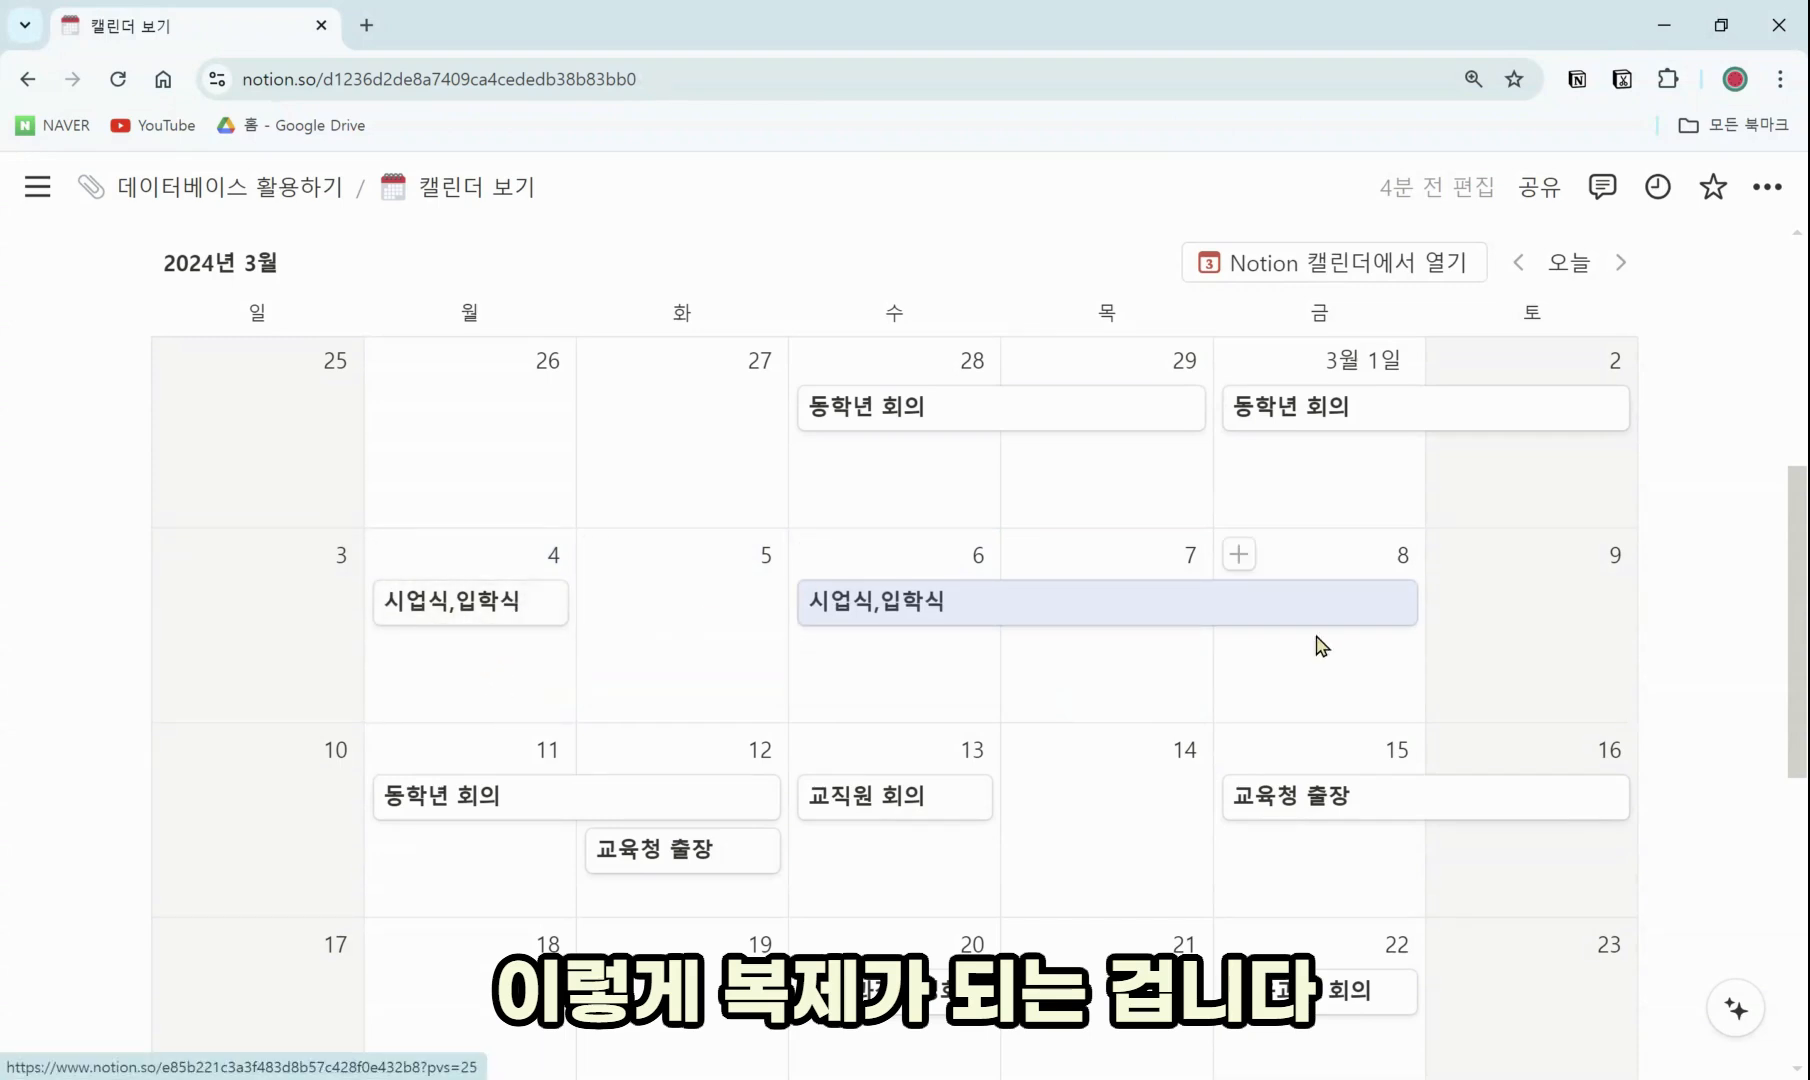
drag(1418, 598, 990, 600)
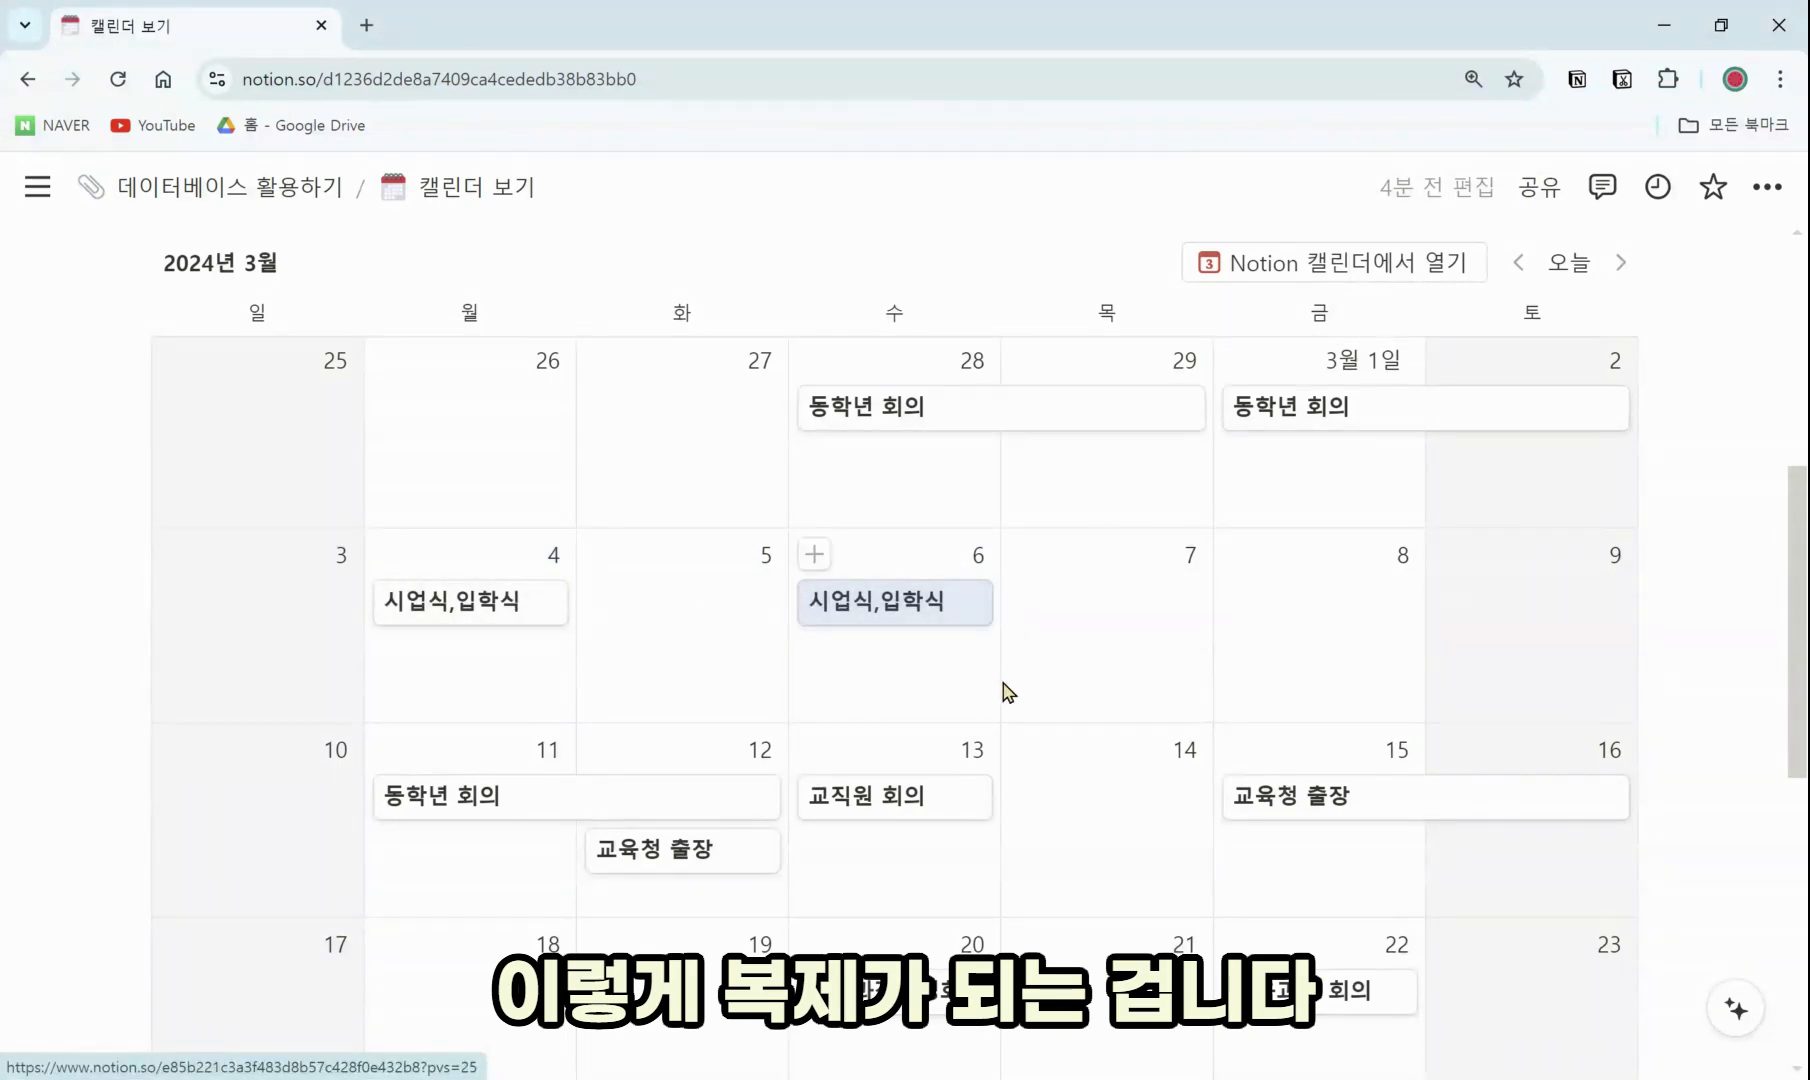
Duplicate the March 13 교직원 회의 event onto March 27
scroll(1003, 683, down, 3)
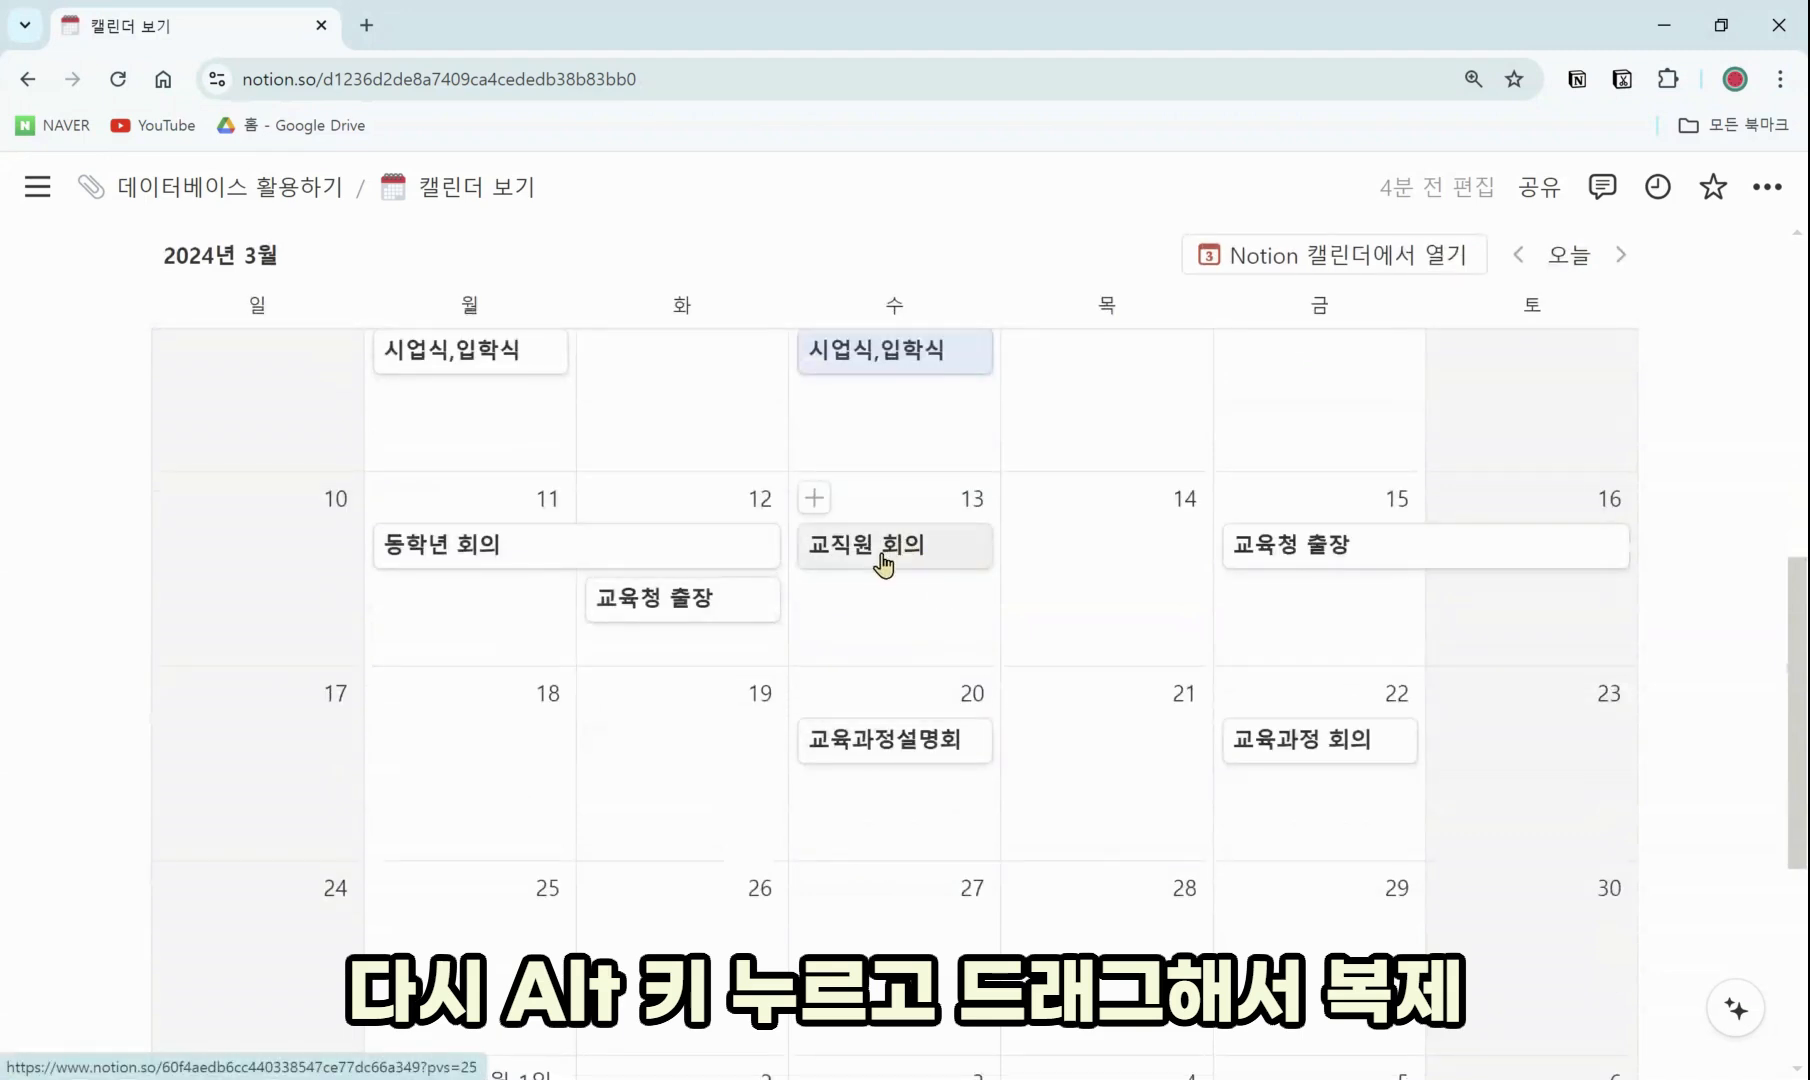
drag(915, 556, 930, 880)
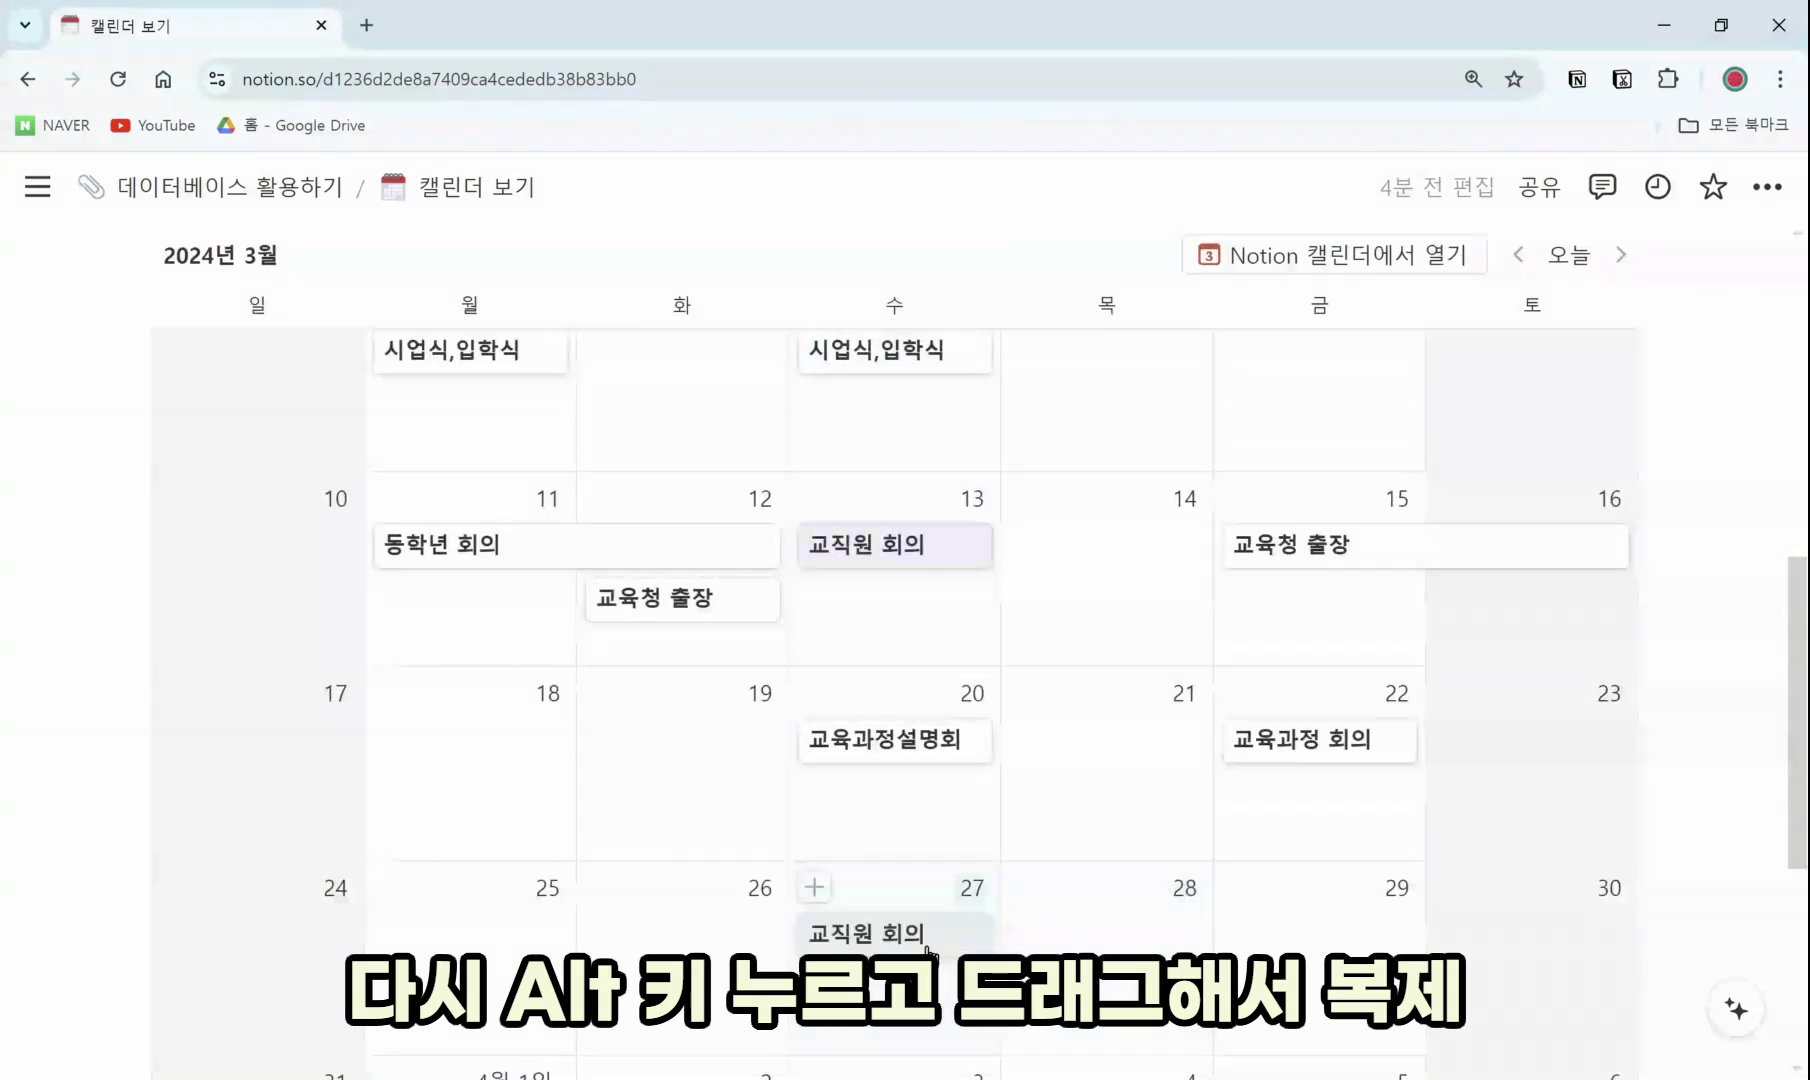
scroll(950, 860, down, 2)
scroll(980, 876, up, 1)
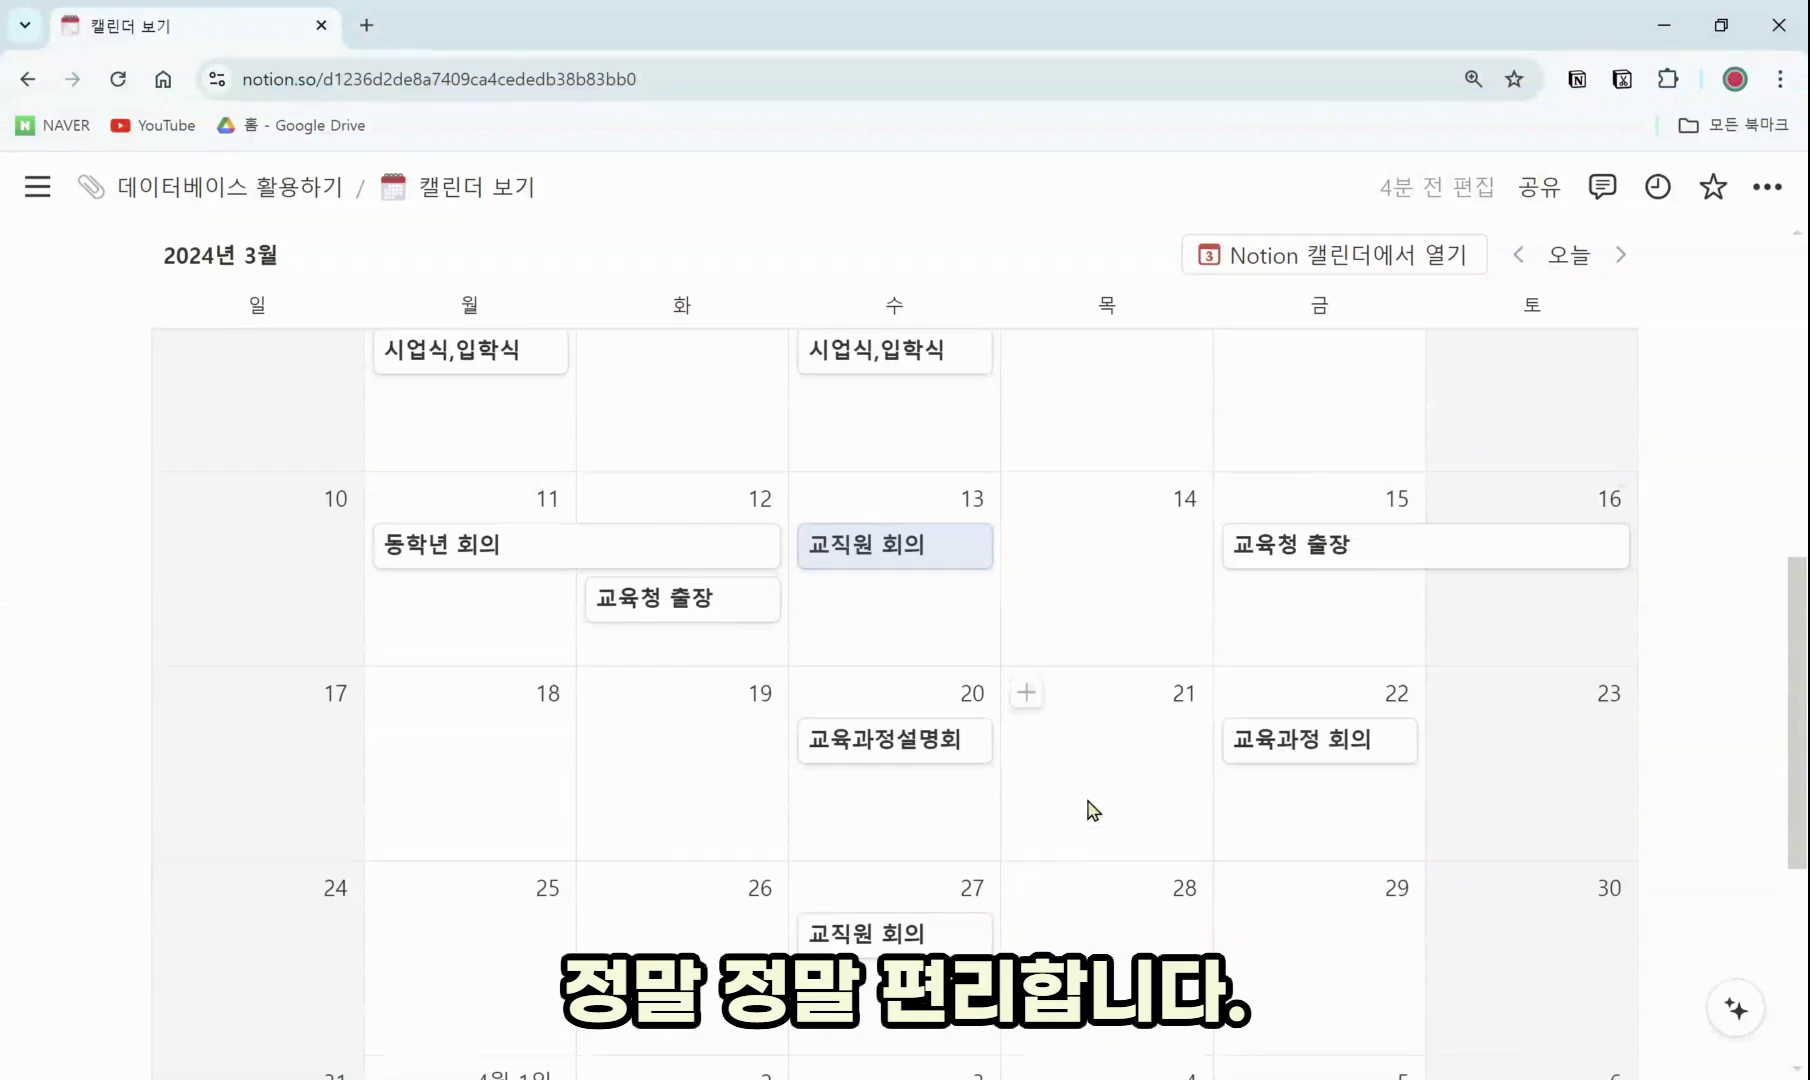
scroll(1079, 812, down, 1)
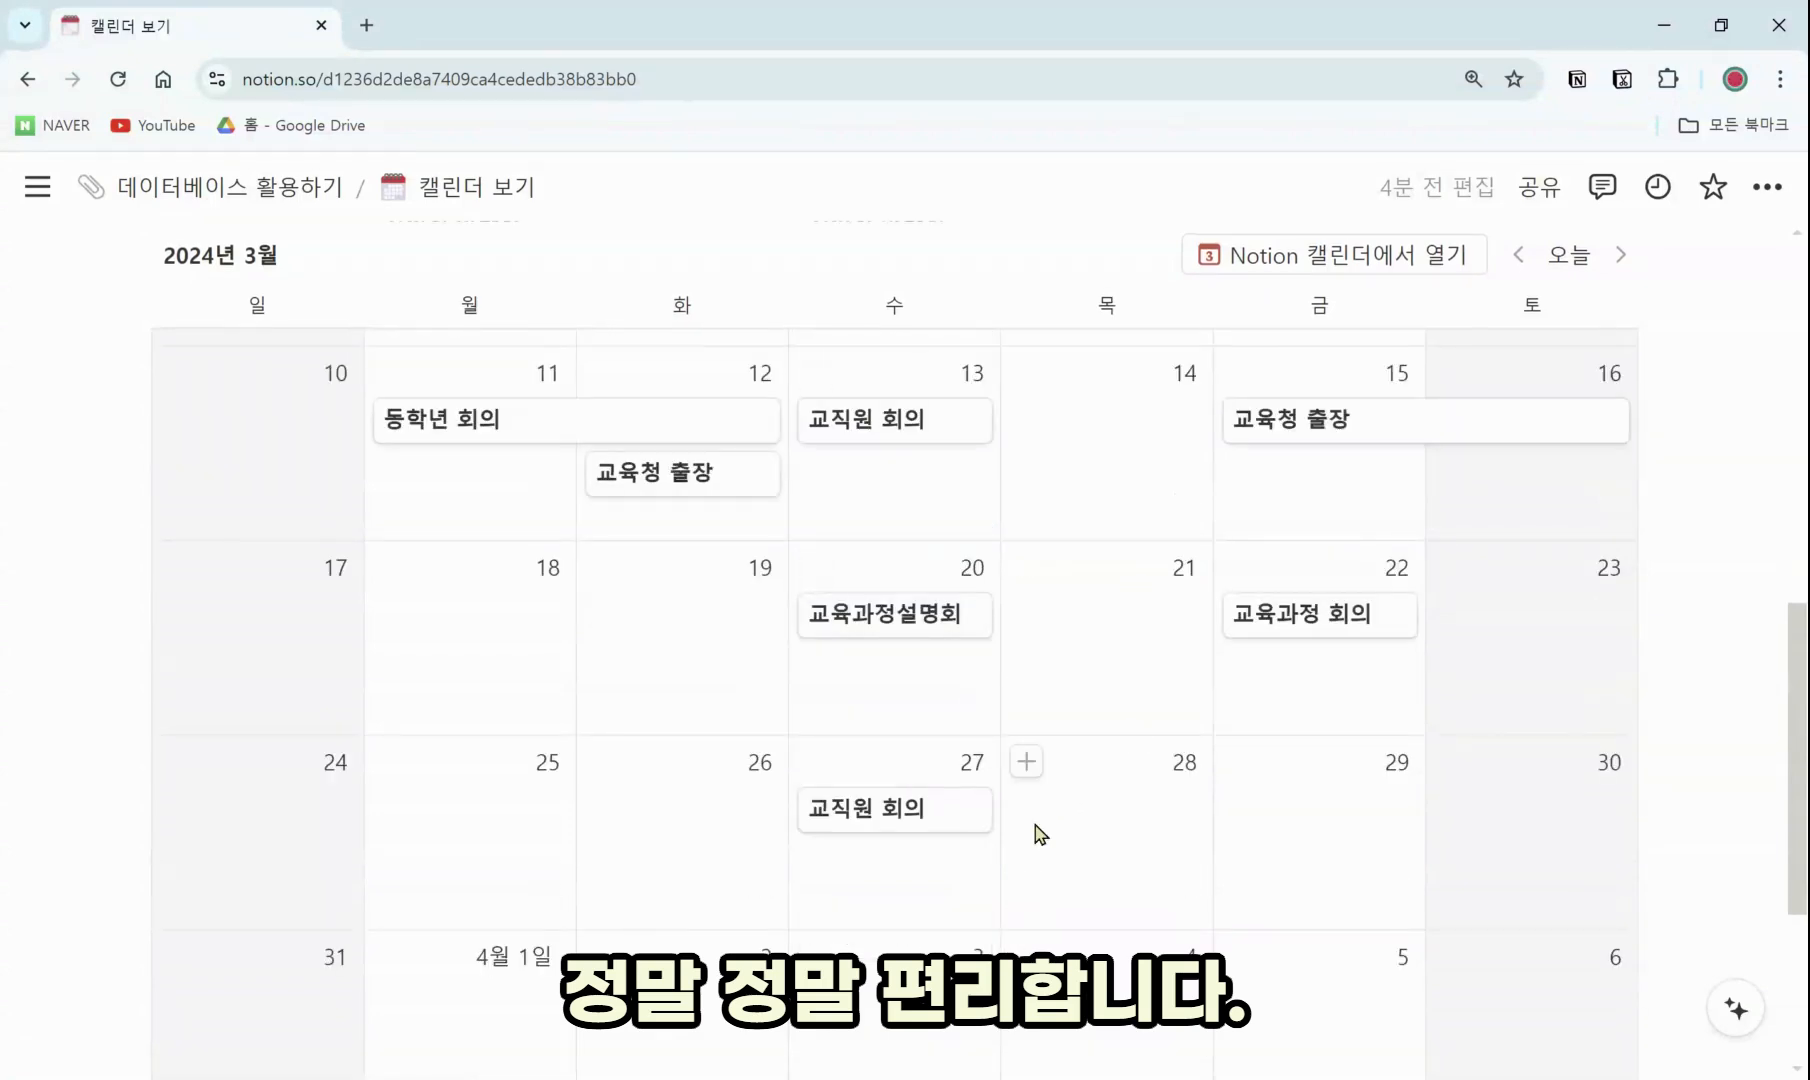
Move 태그 to the top of the hidden calendar properties and show both 태그 and 완료 on the event cards
scroll(1038, 832, up, 2)
scroll(988, 838, up, 2)
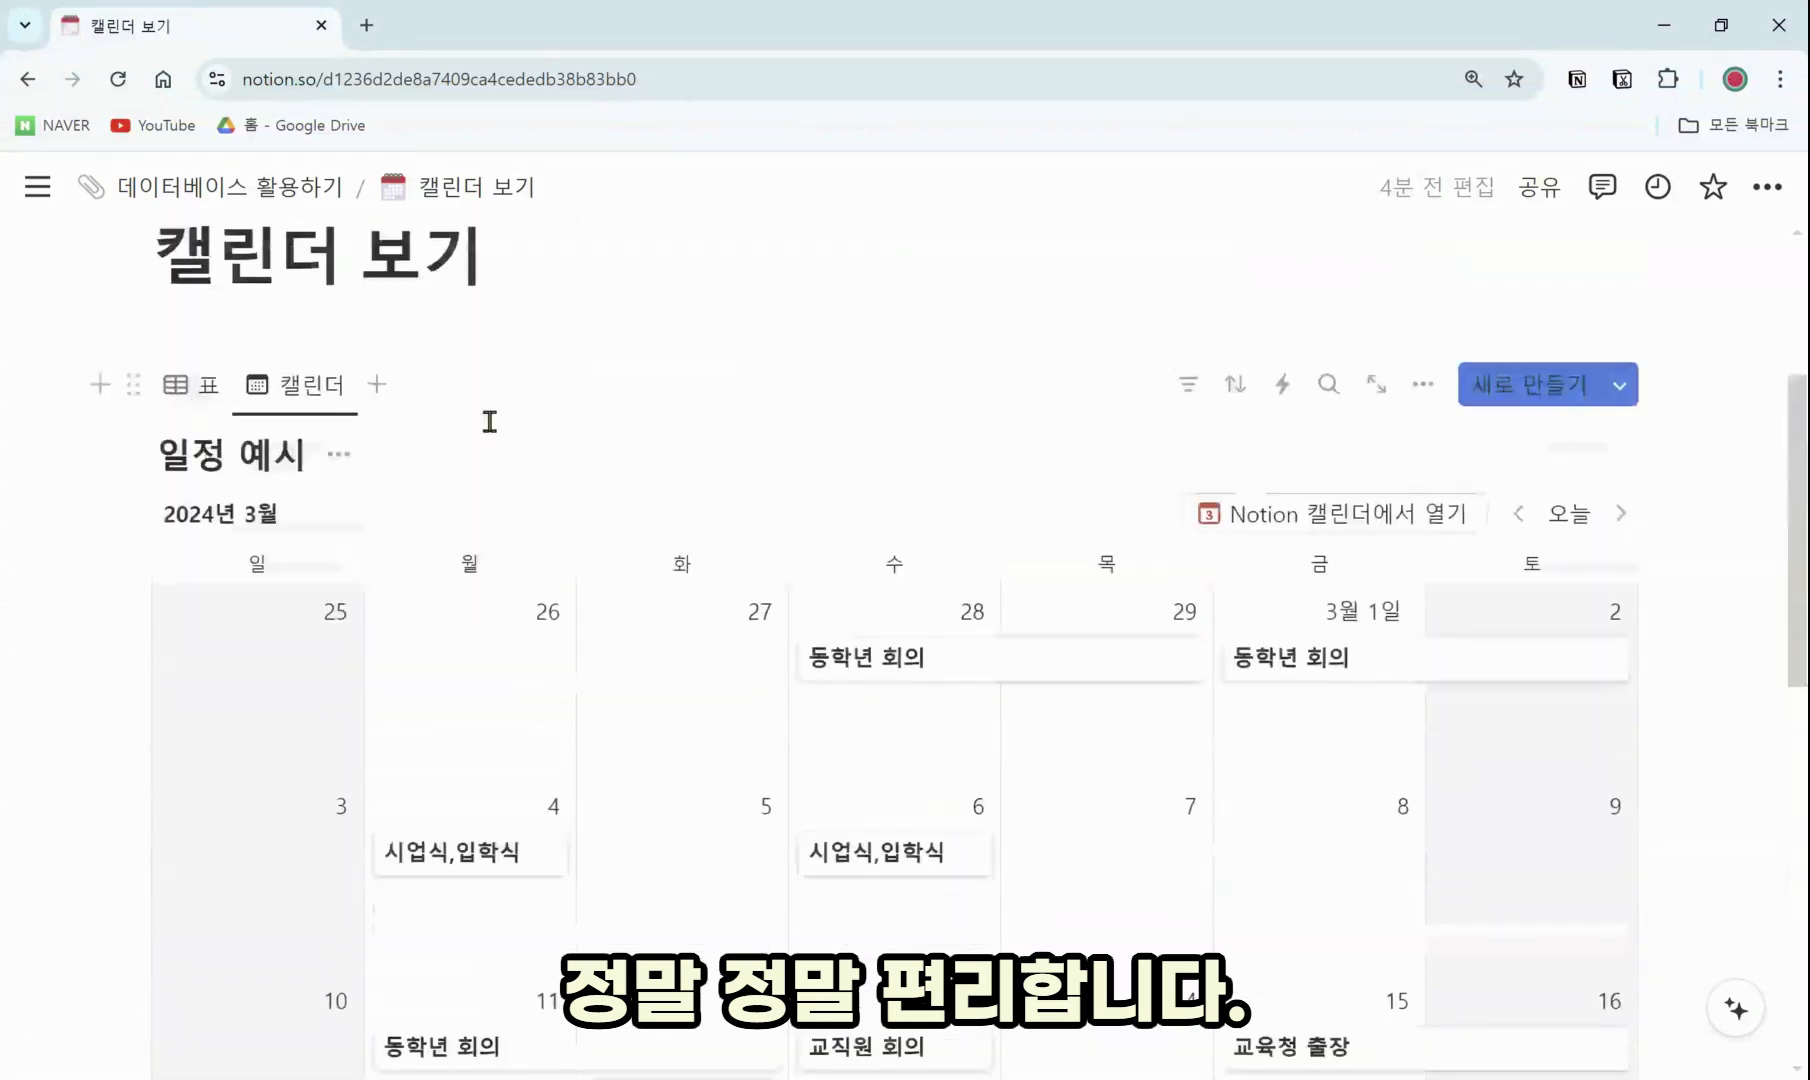
click(1424, 387)
click(1467, 598)
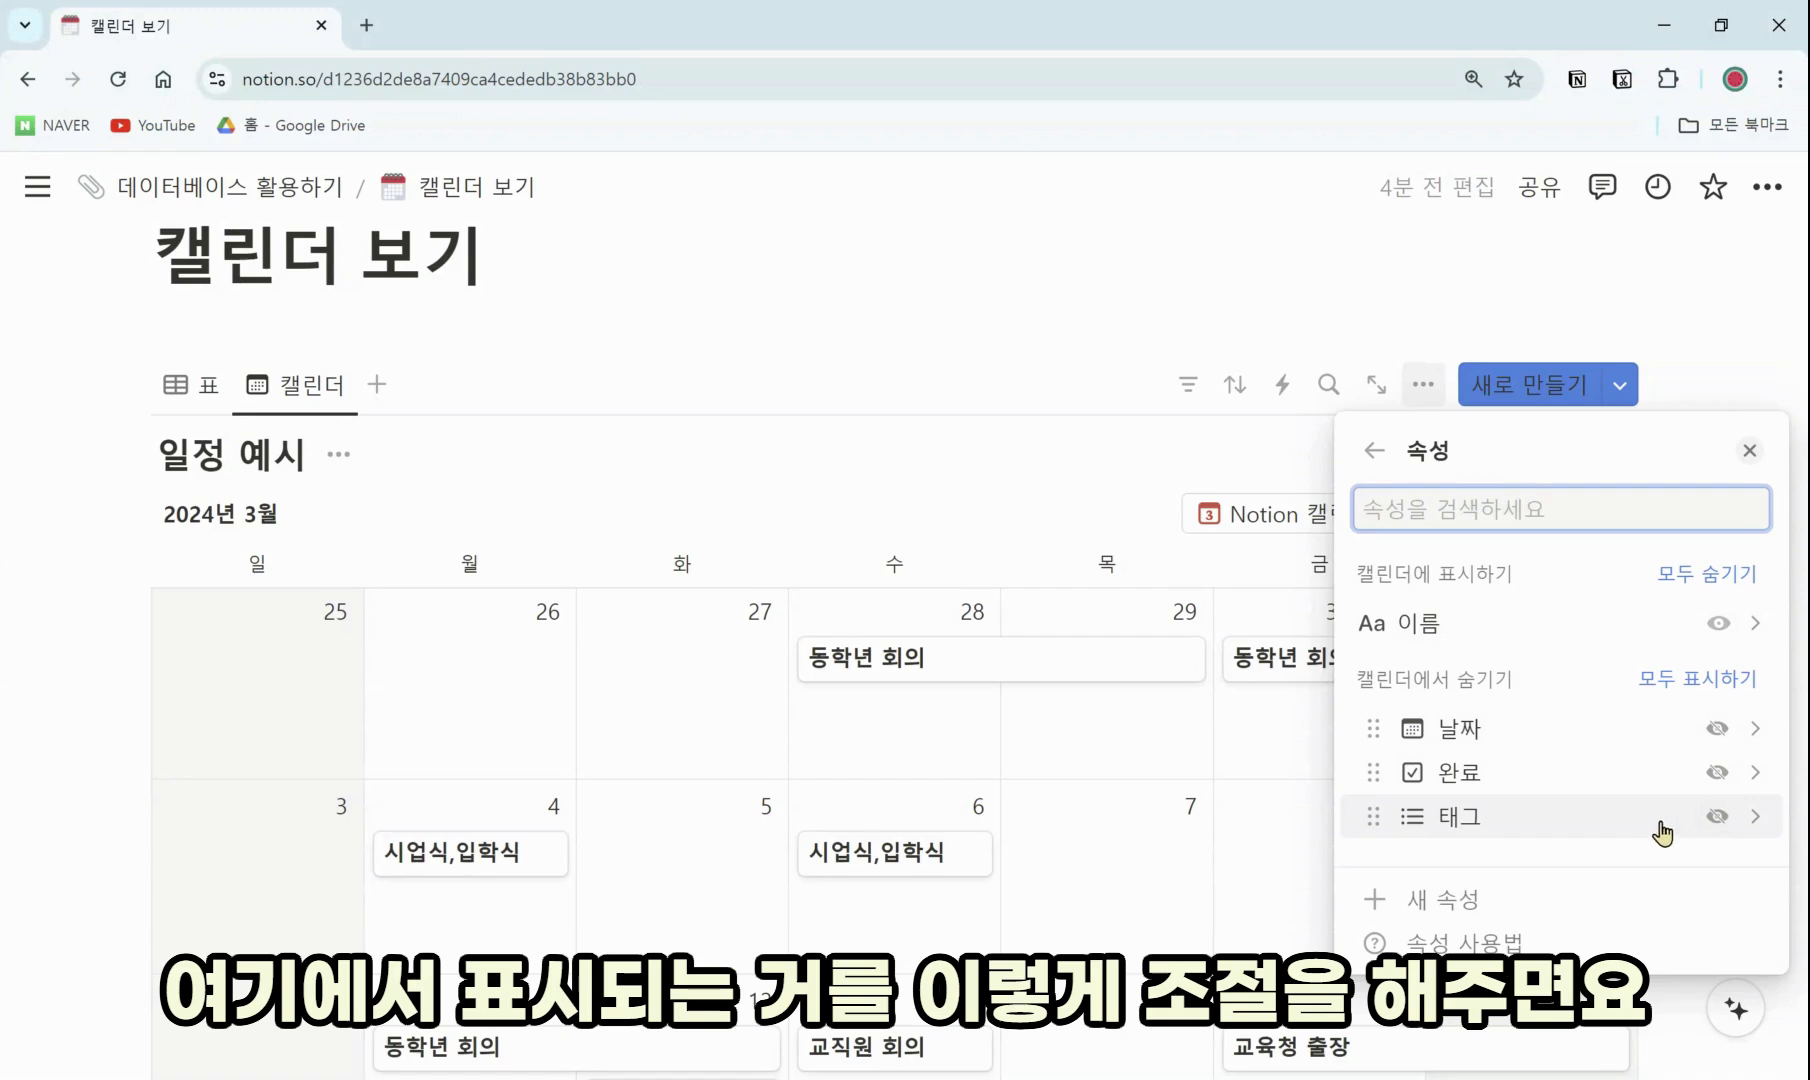
drag(1650, 830, 1650, 748)
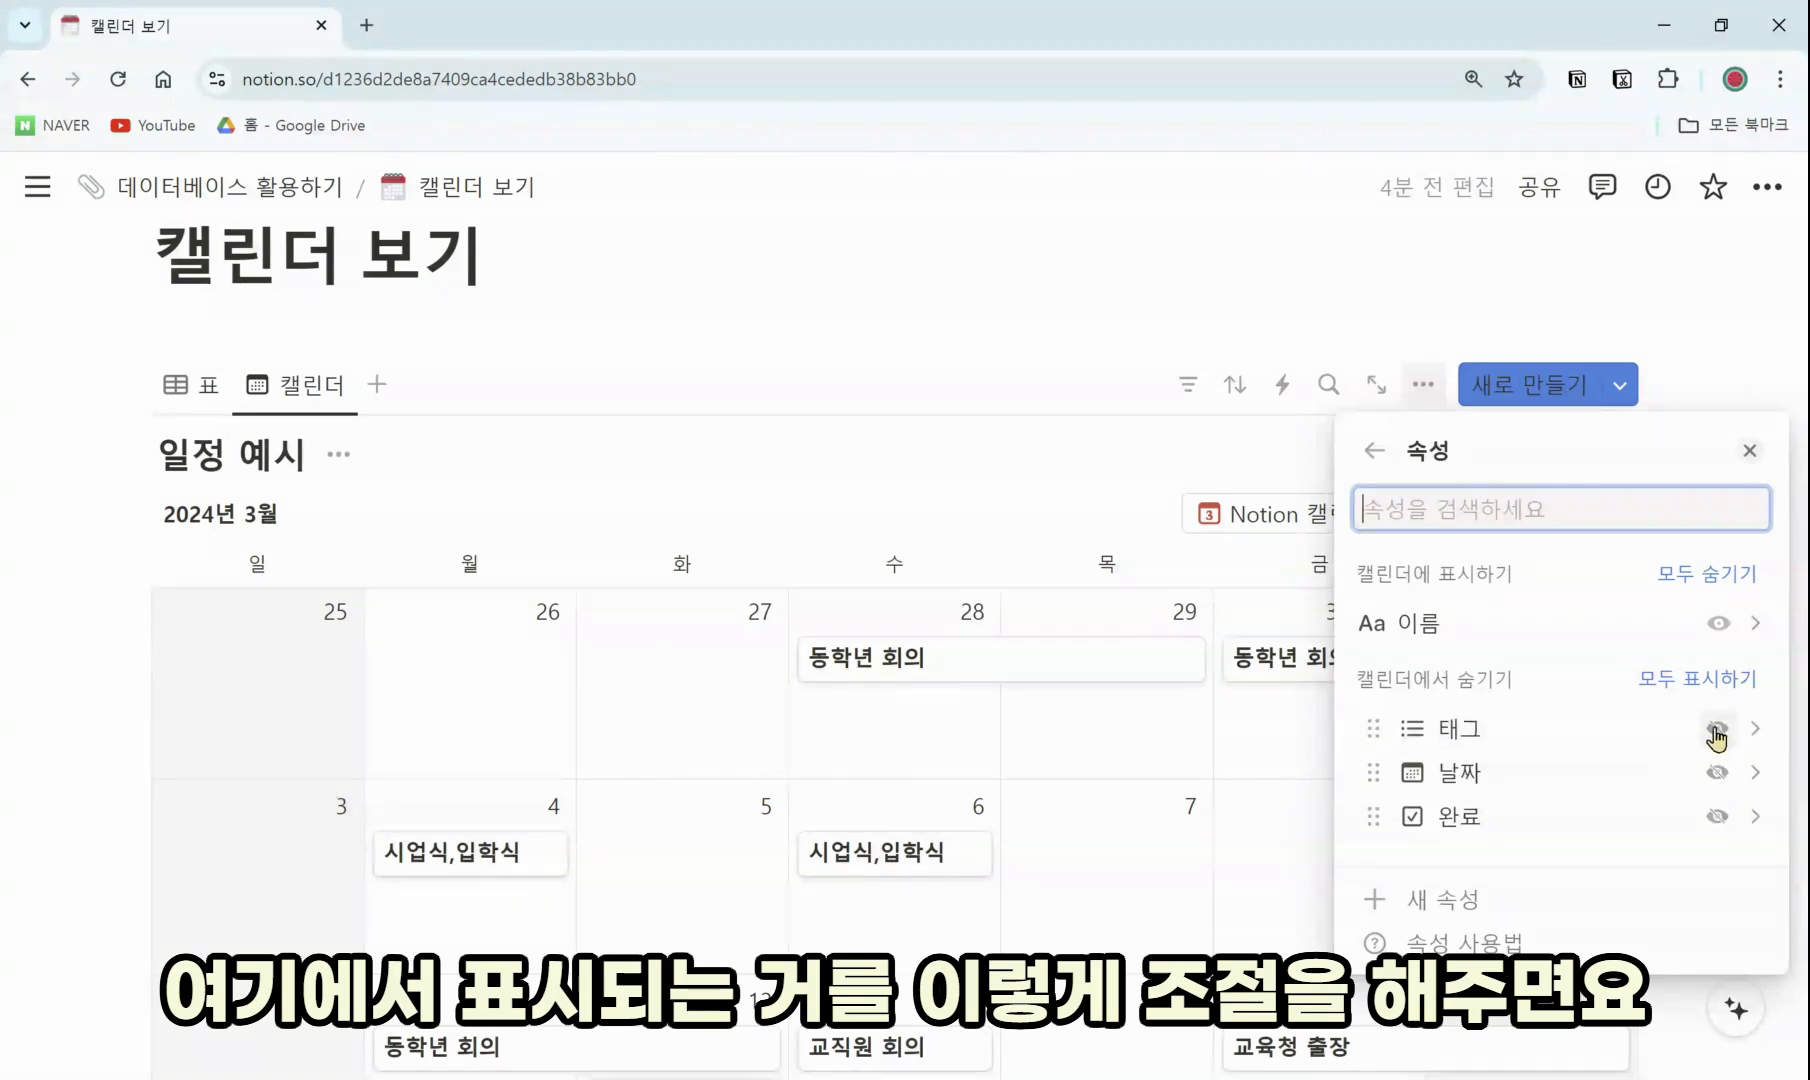
click(1717, 730)
click(1717, 816)
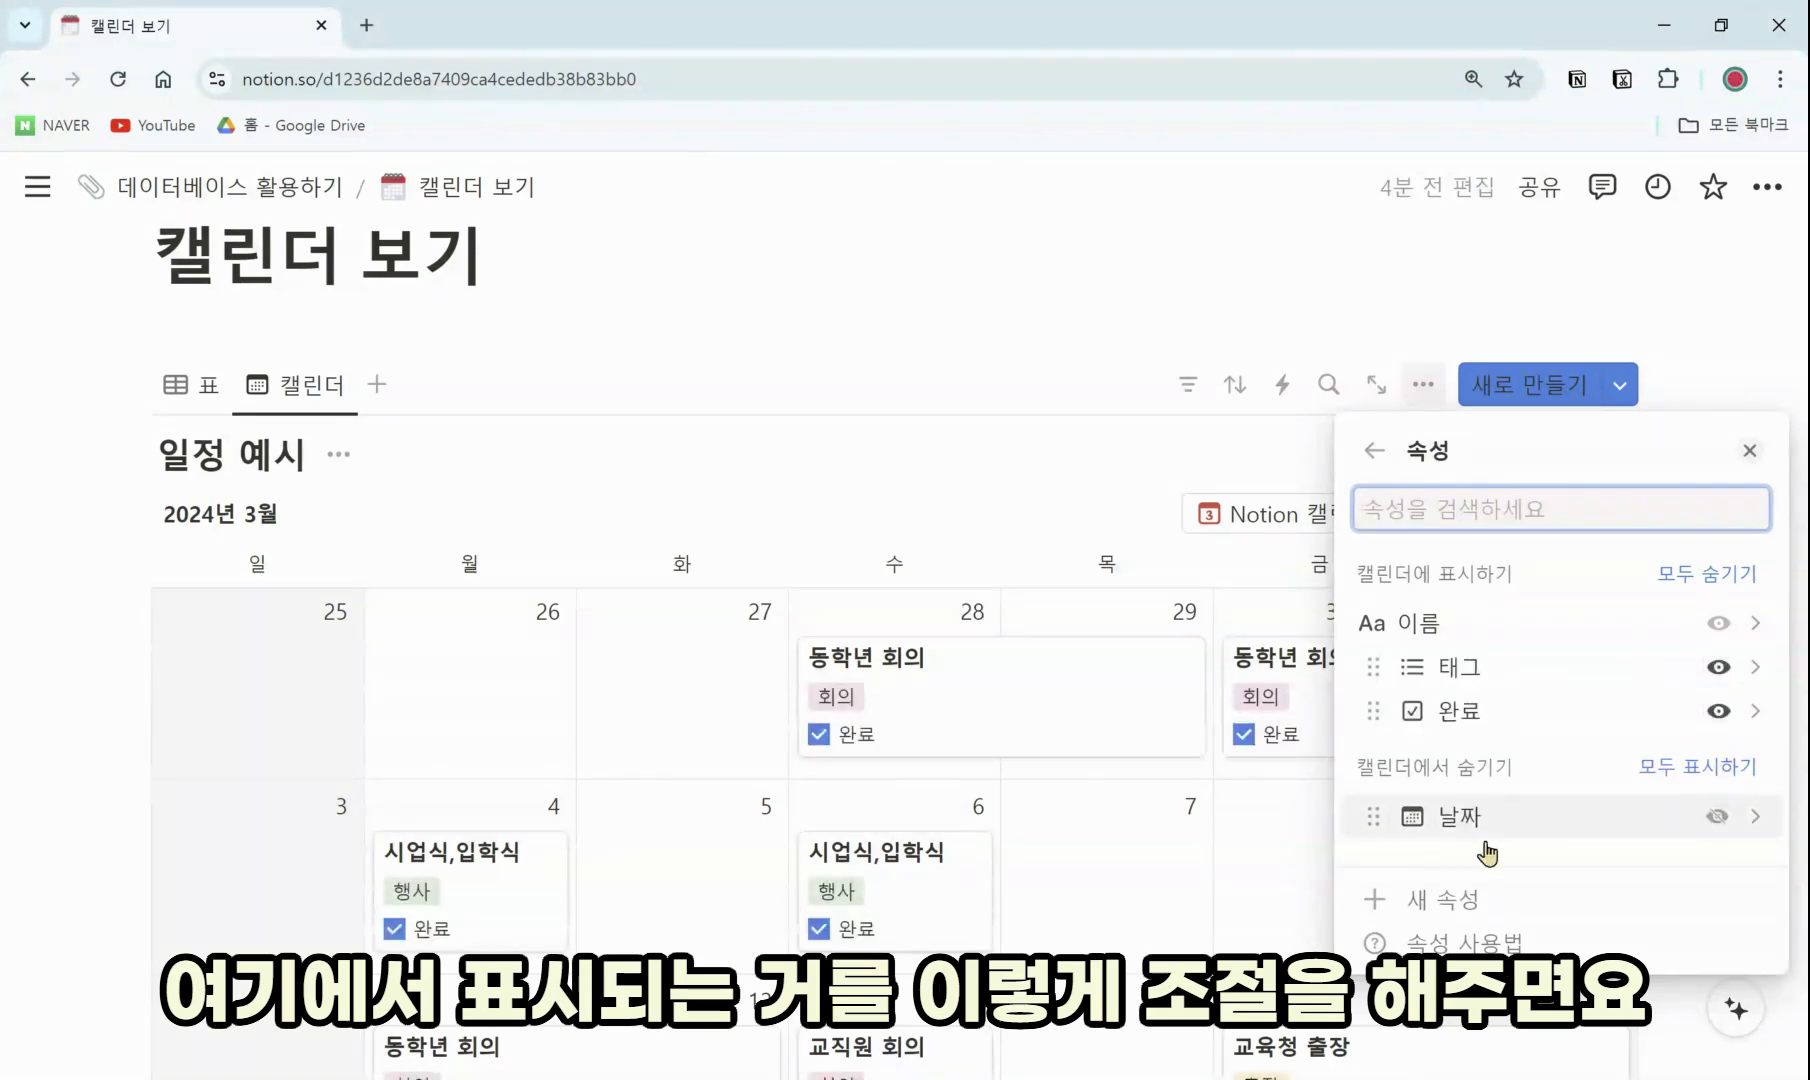
click(1020, 800)
scroll(900, 700, down, 1)
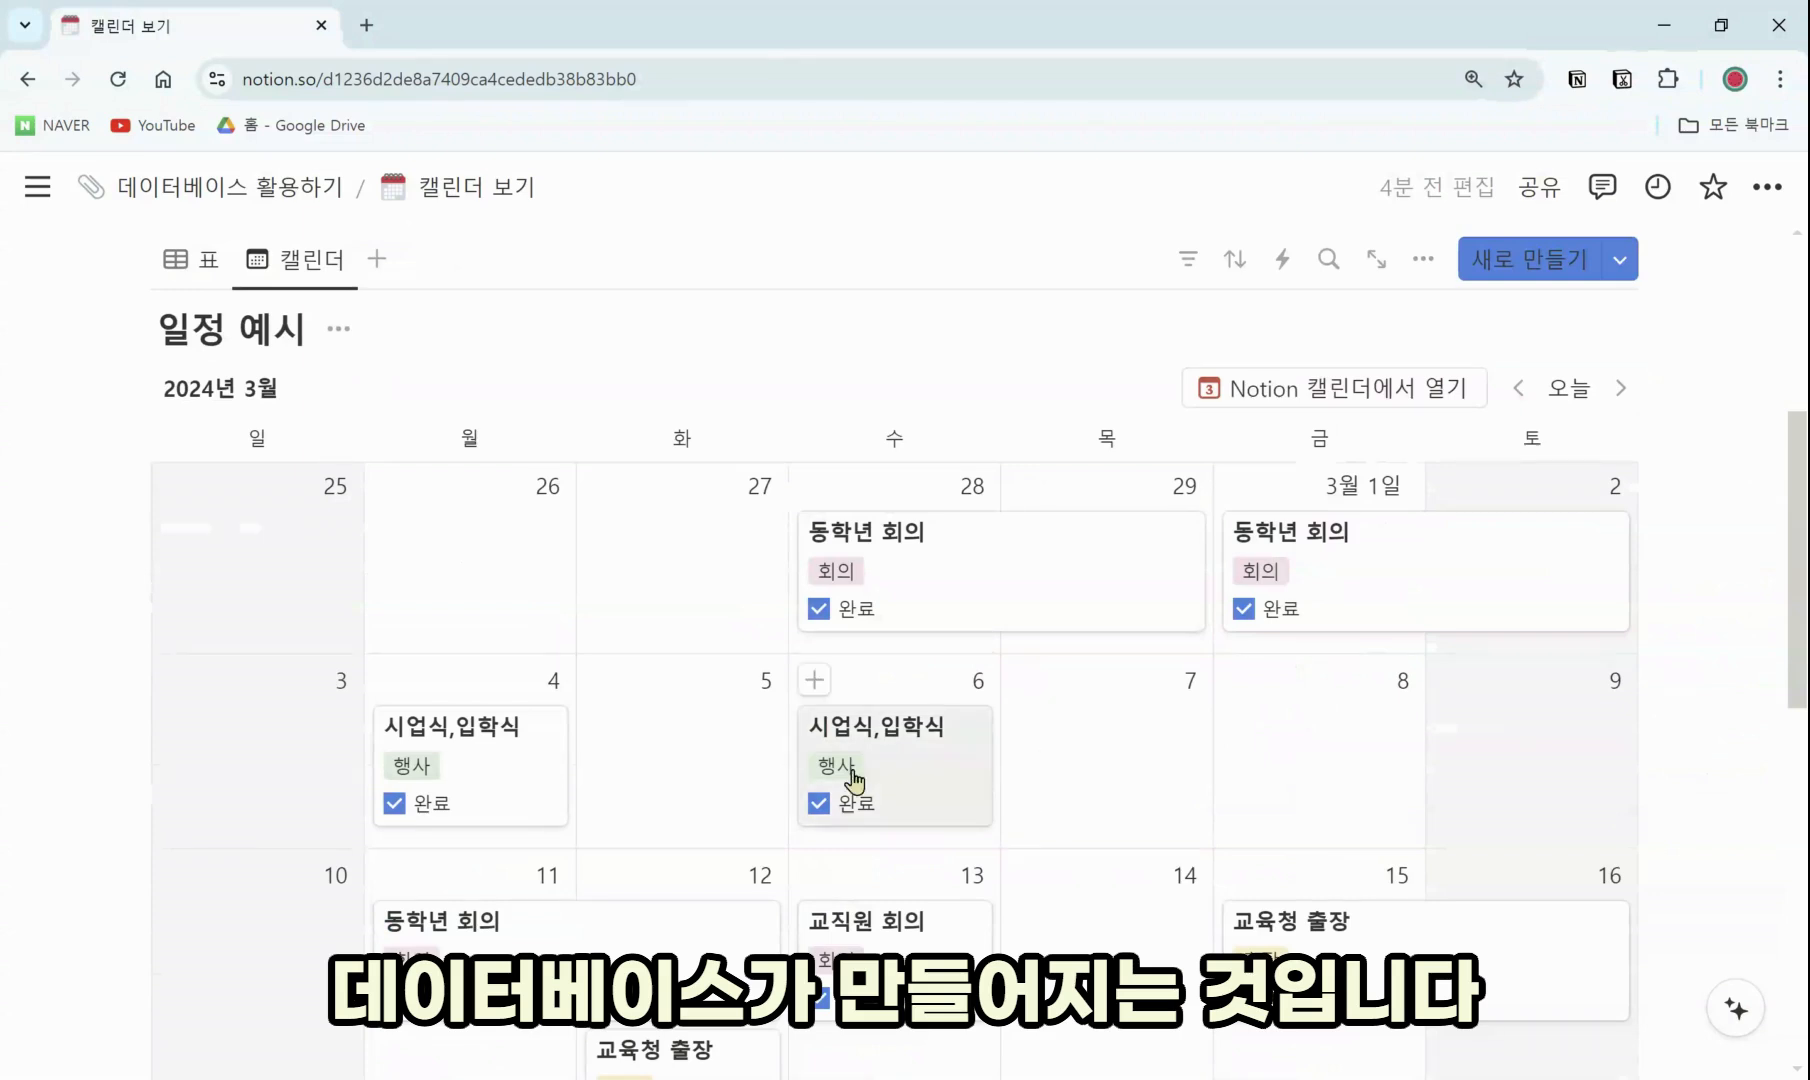
Review the calendar view's shown and hidden properties and their order
click(1422, 261)
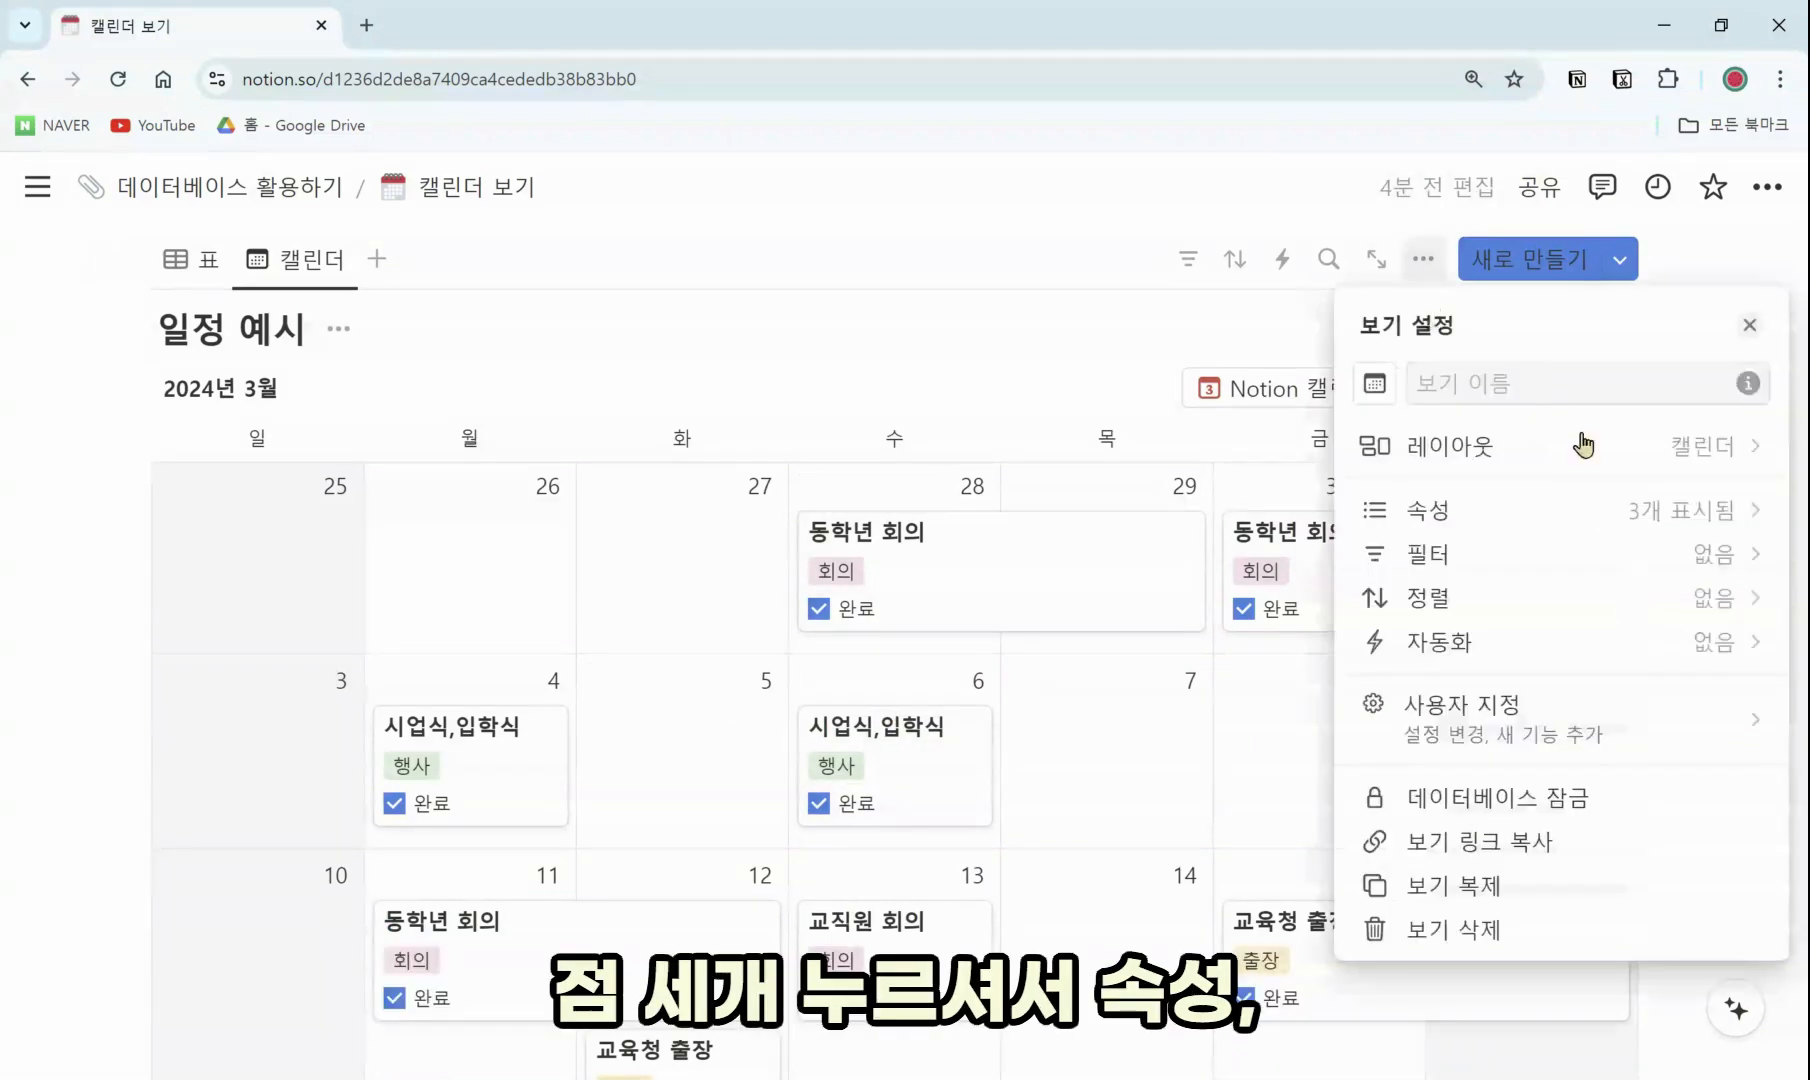
click(1712, 512)
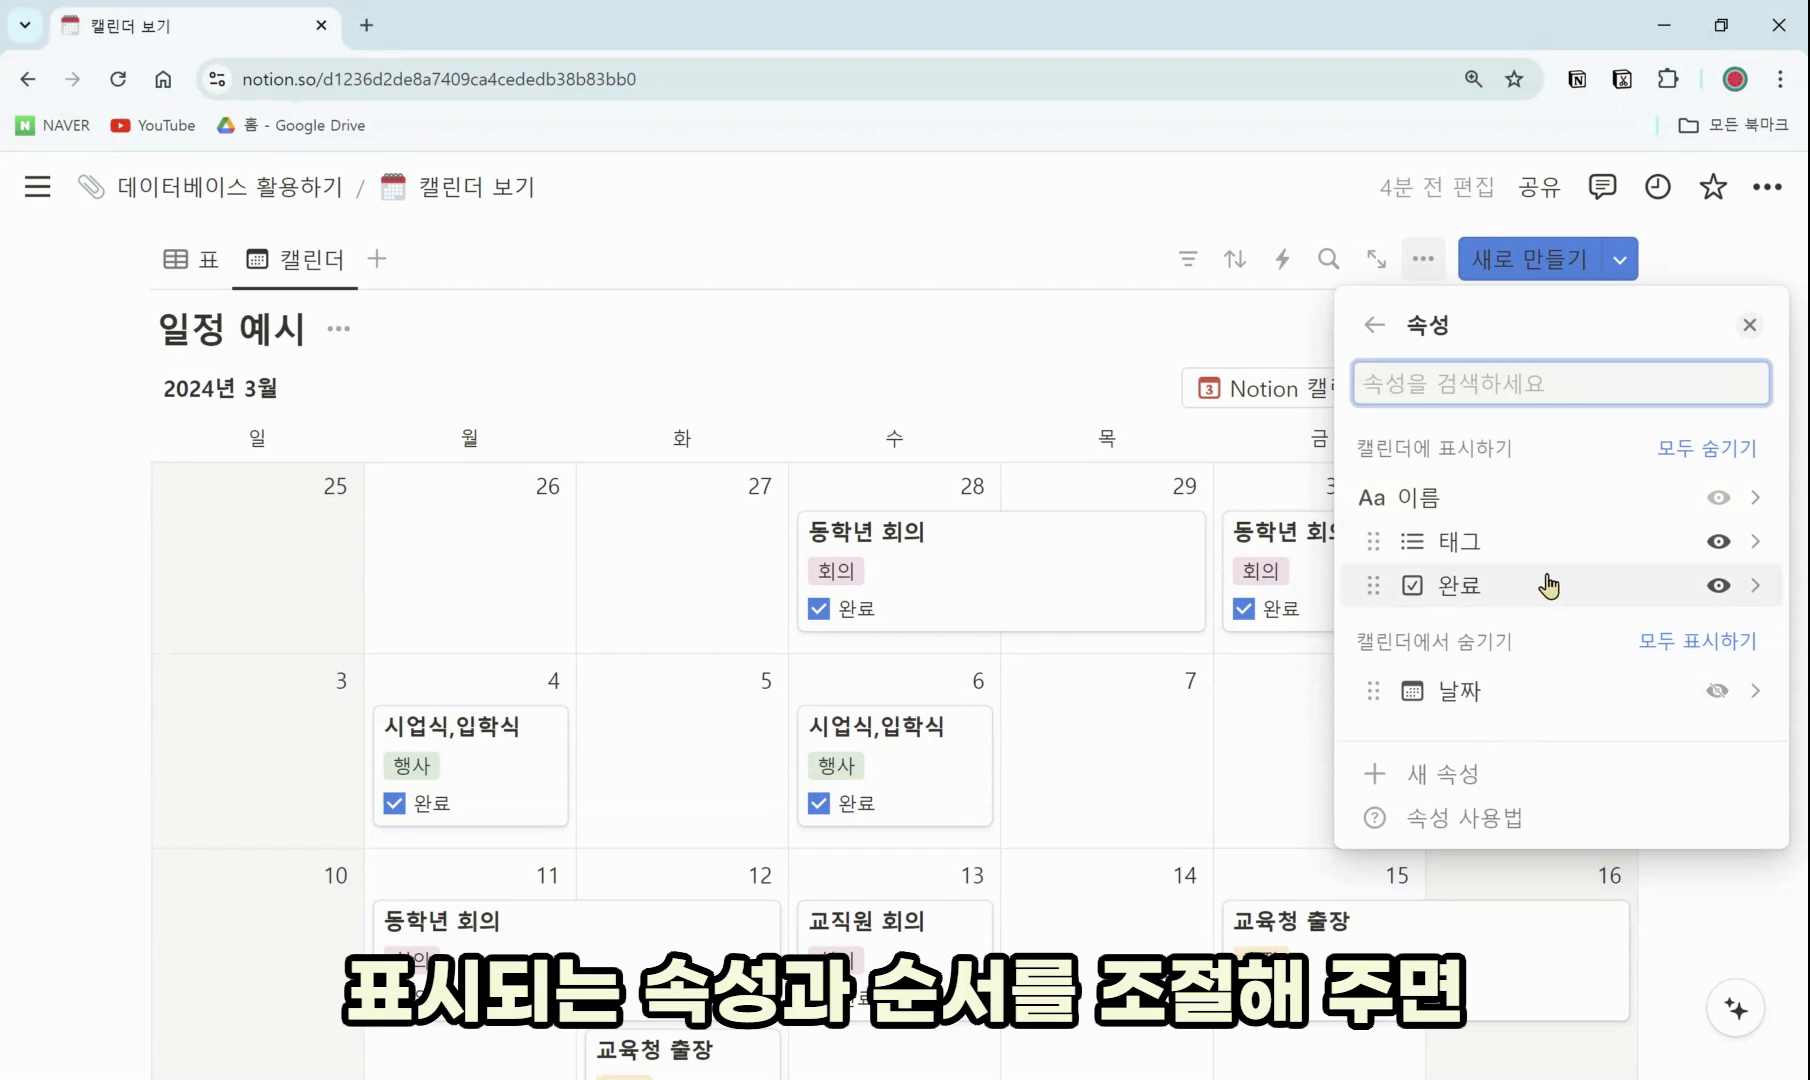
mouse_move(1548, 585)
mouse_down()
mouse_move(1547, 533)
mouse_move(1550, 588)
mouse_up()
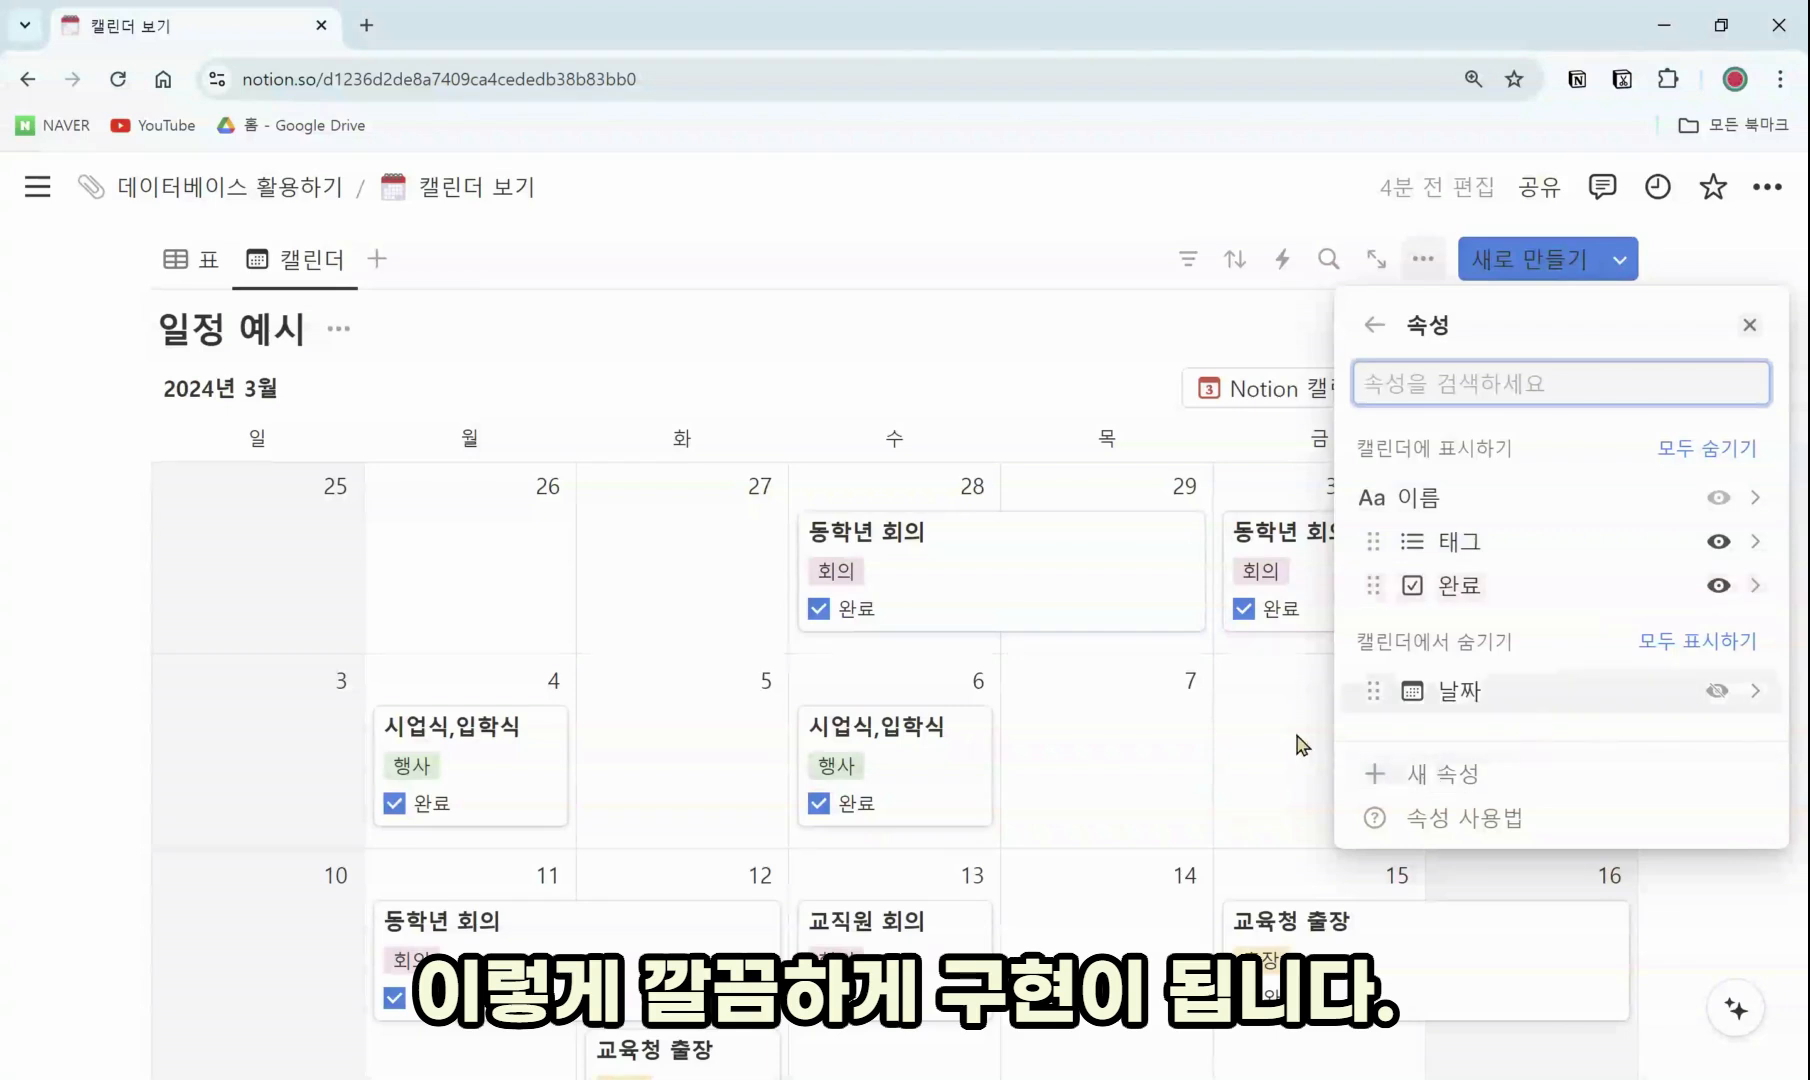
click(1752, 328)
Uncheck 완료 on the March 4 and March 6 시업식,입학식 events and on the February 28–29 and March 1–2 동학년 회의 events
scroll(1000, 640, down, 3)
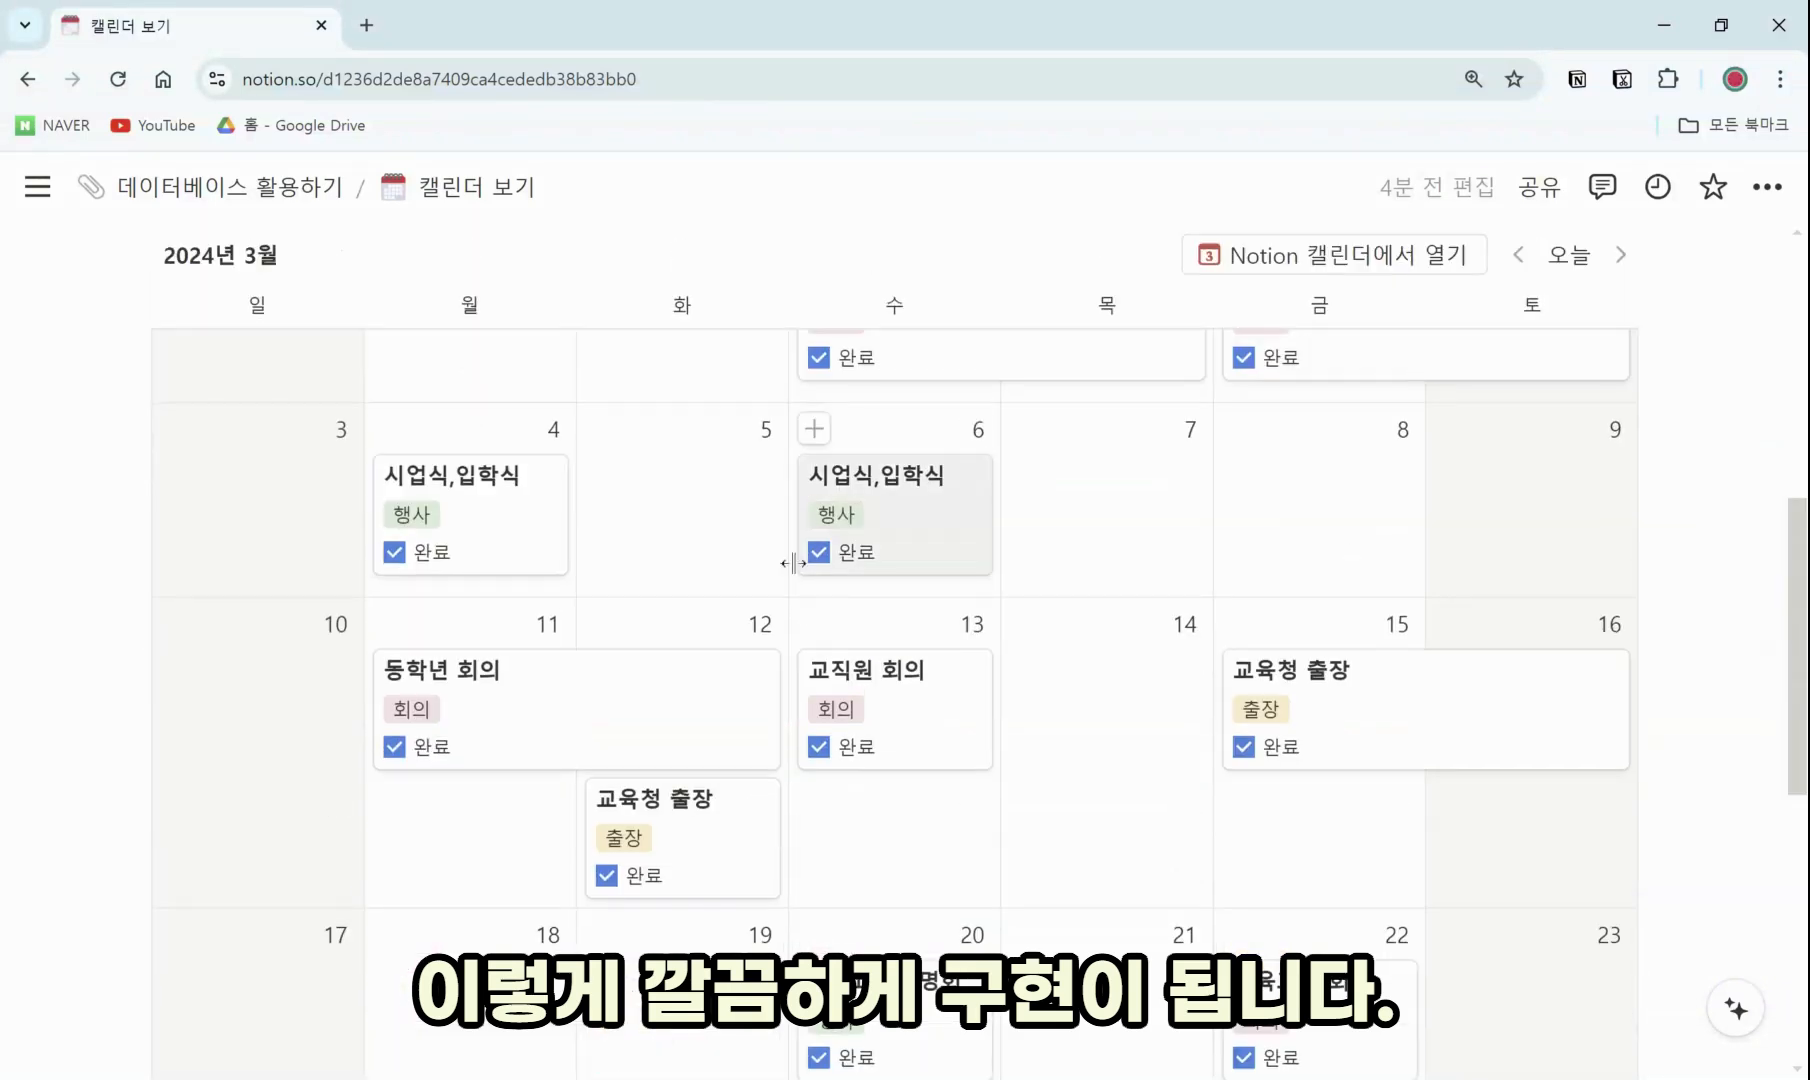
click(818, 552)
click(394, 552)
scroll(440, 570, up, 3)
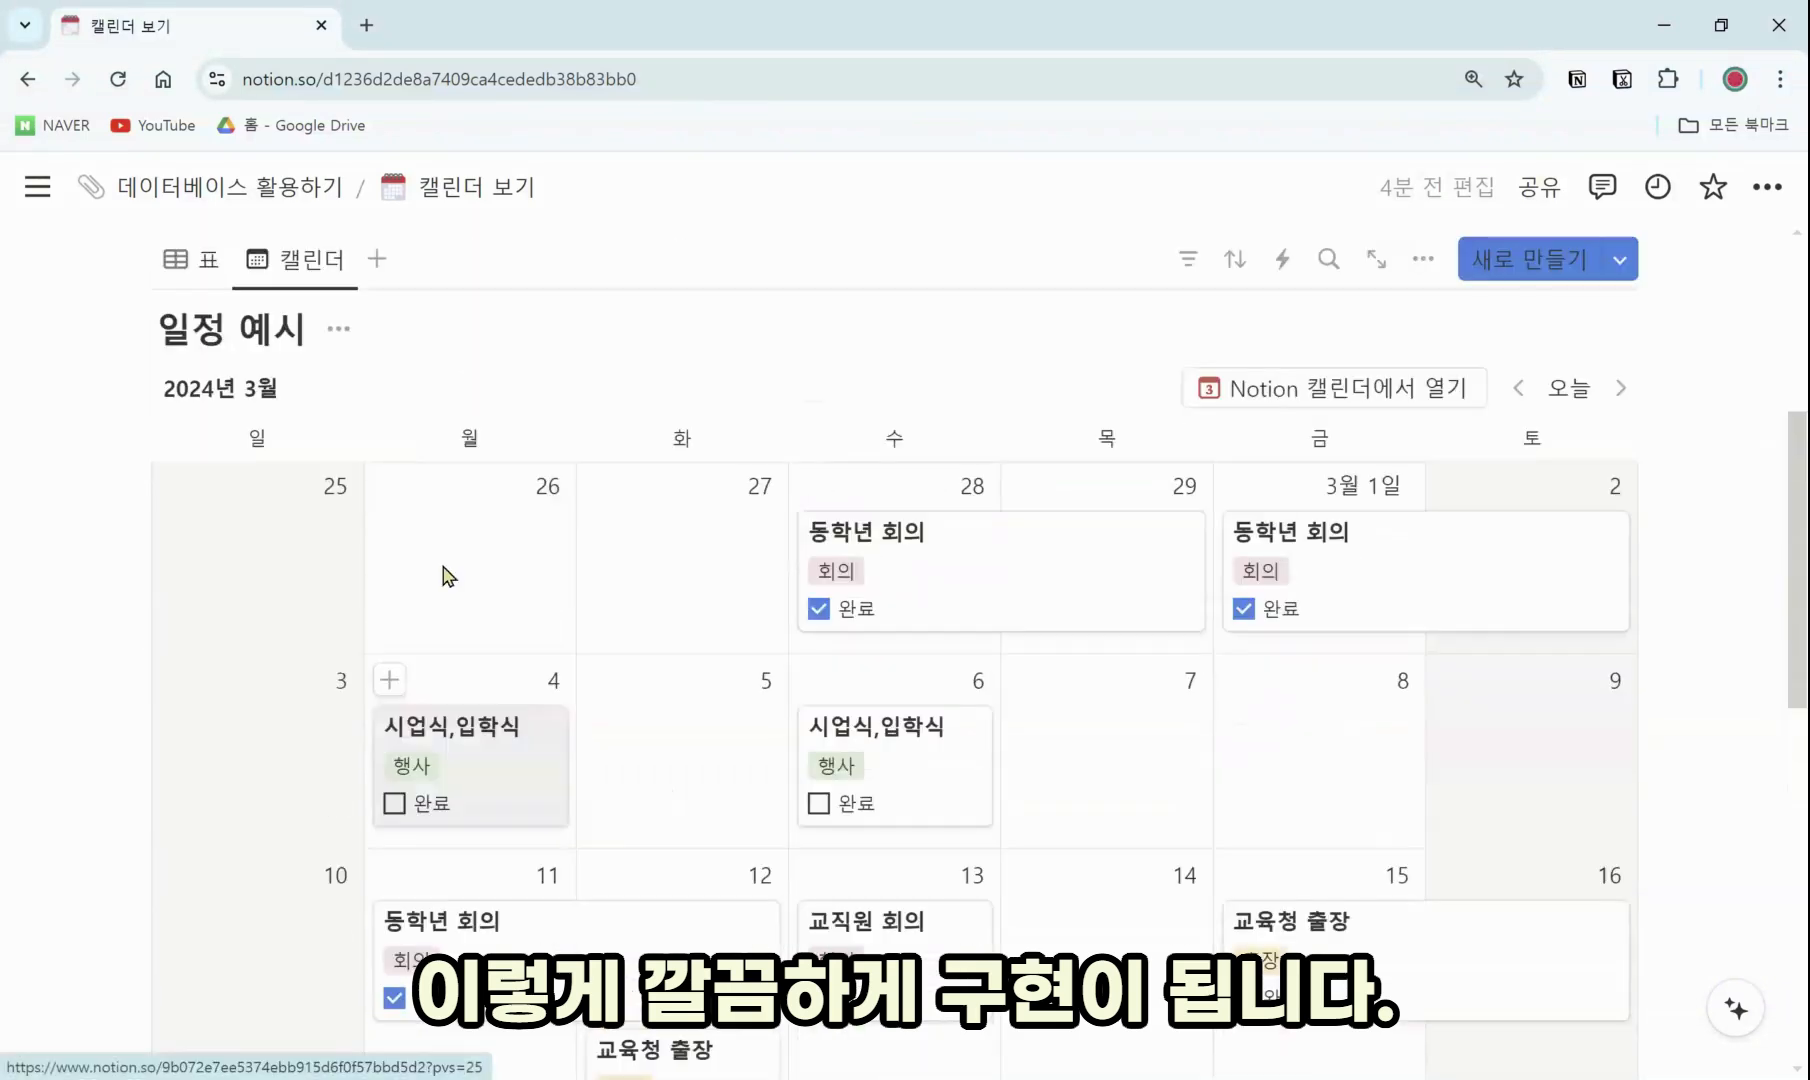
click(818, 607)
click(1243, 608)
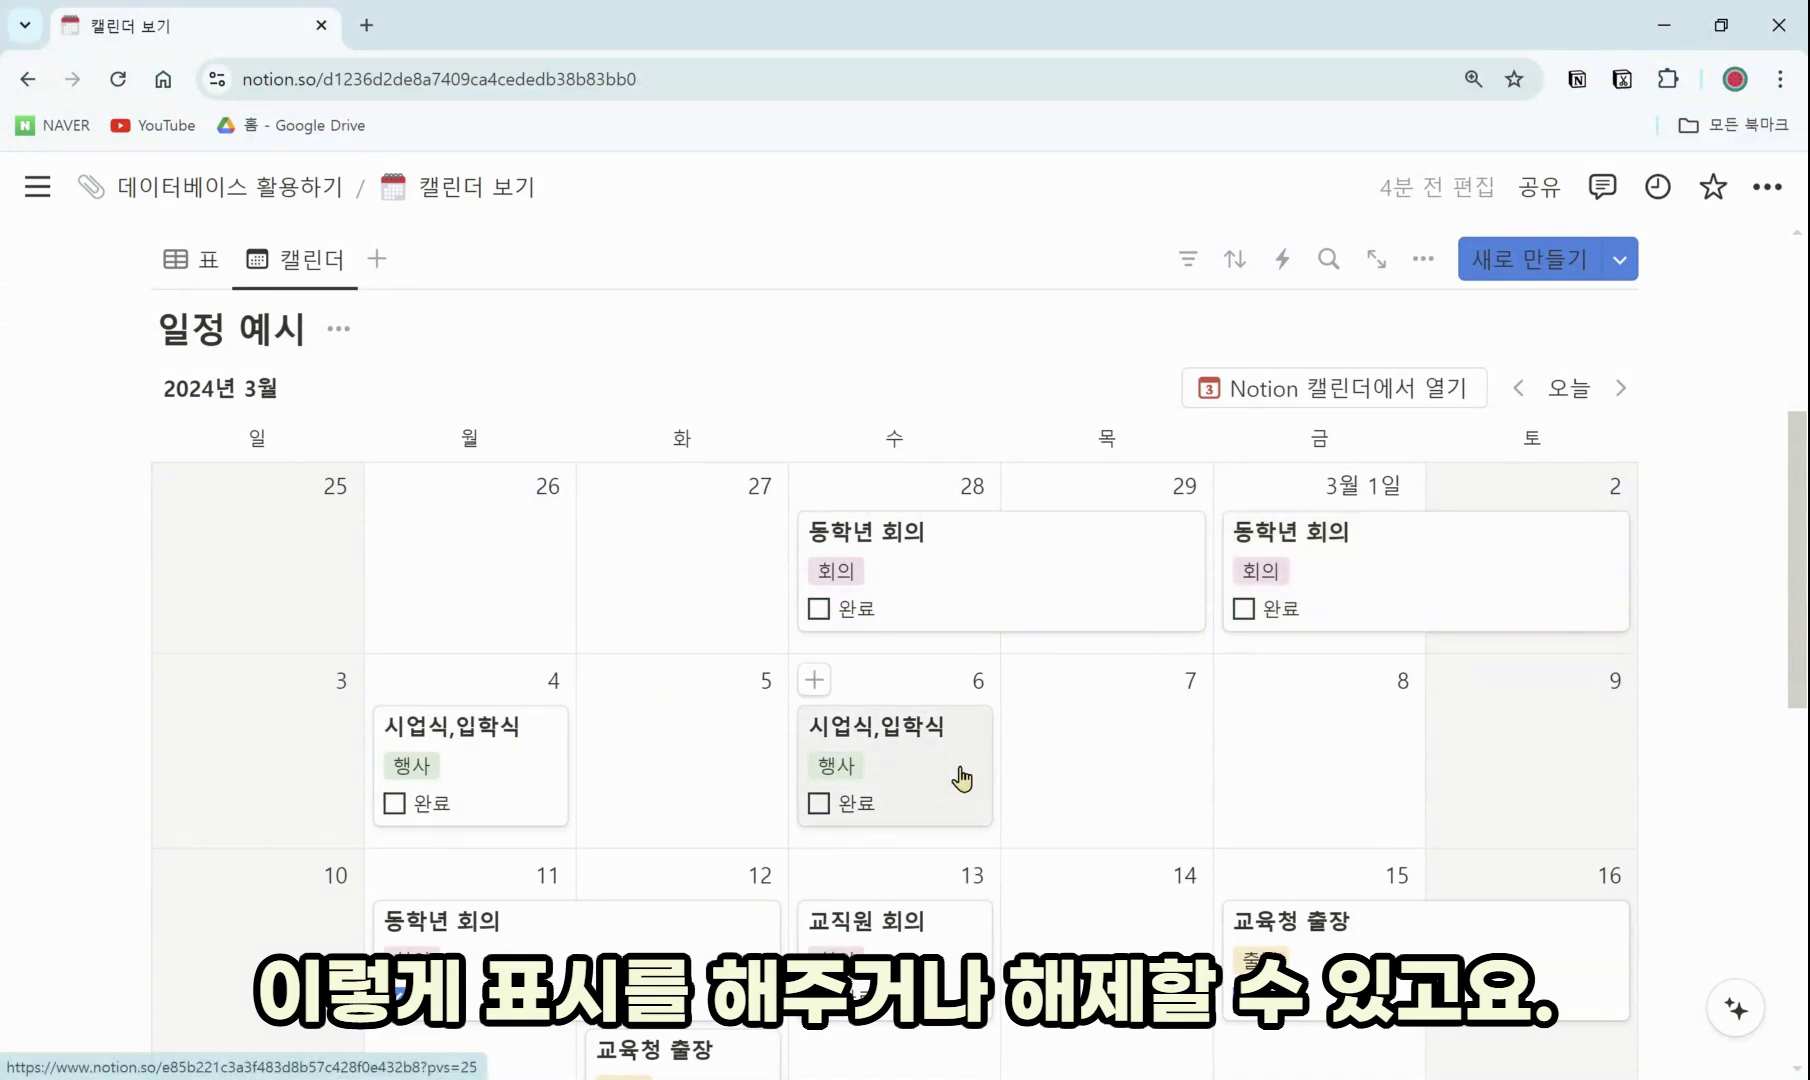
Switch the 일정 예시 database to its 표 view and look over the entries
scroll(965, 785, down, 1)
scroll(1004, 945, up, 1)
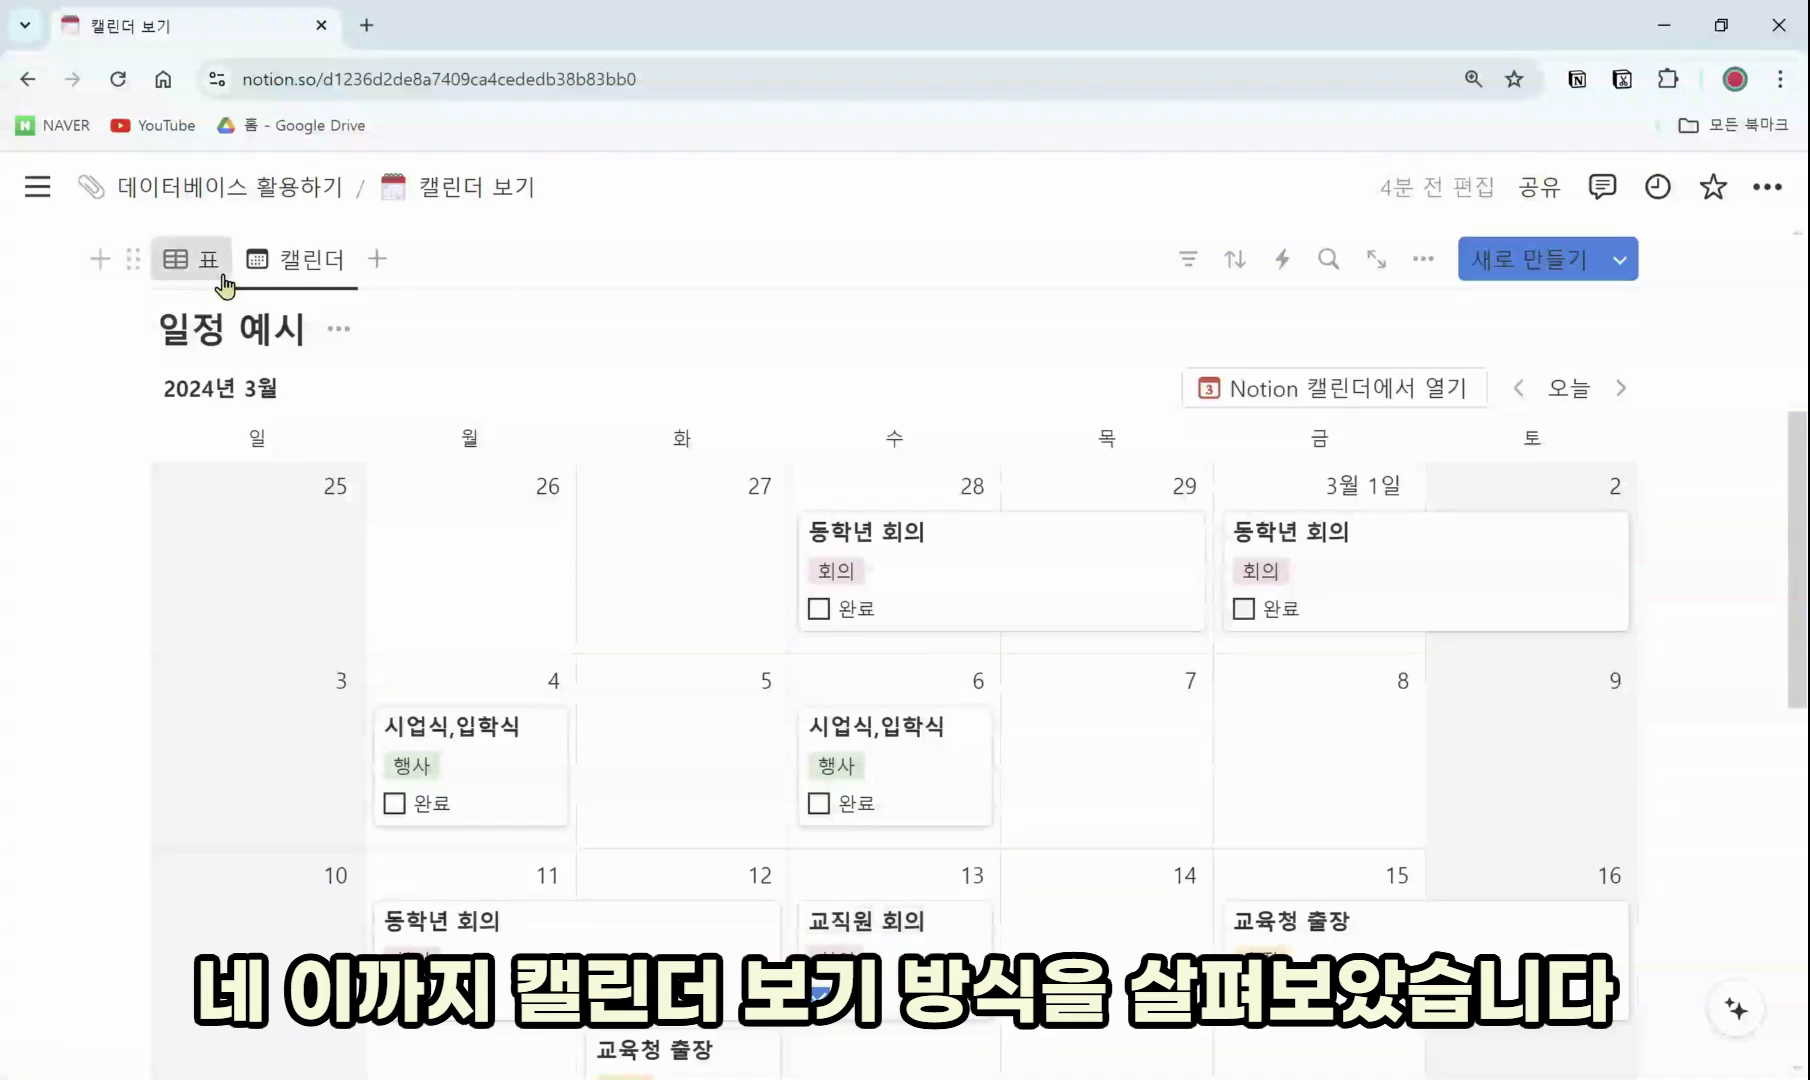
click(195, 257)
scroll(690, 745, down, 1)
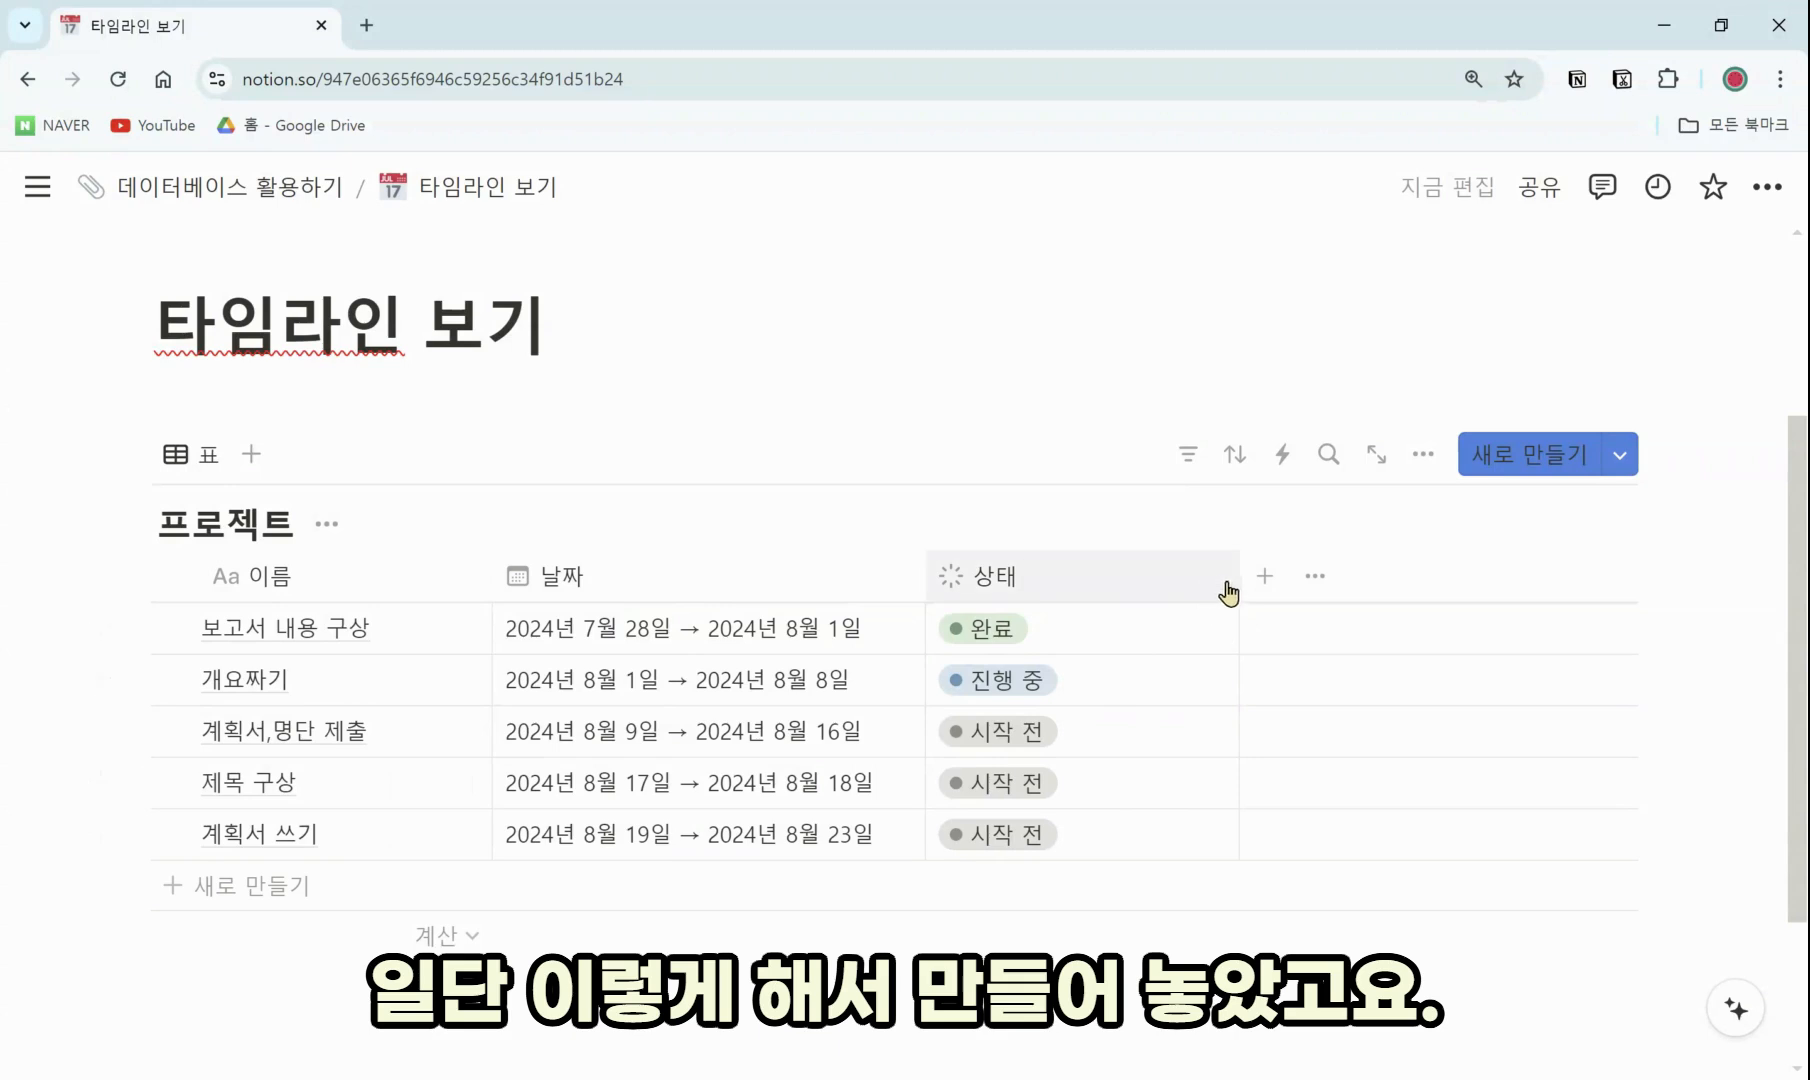
Narrow the 상태 column of the 프로젝트 table and add a 타임라인 view to the database
drag(1238, 583, 1083, 583)
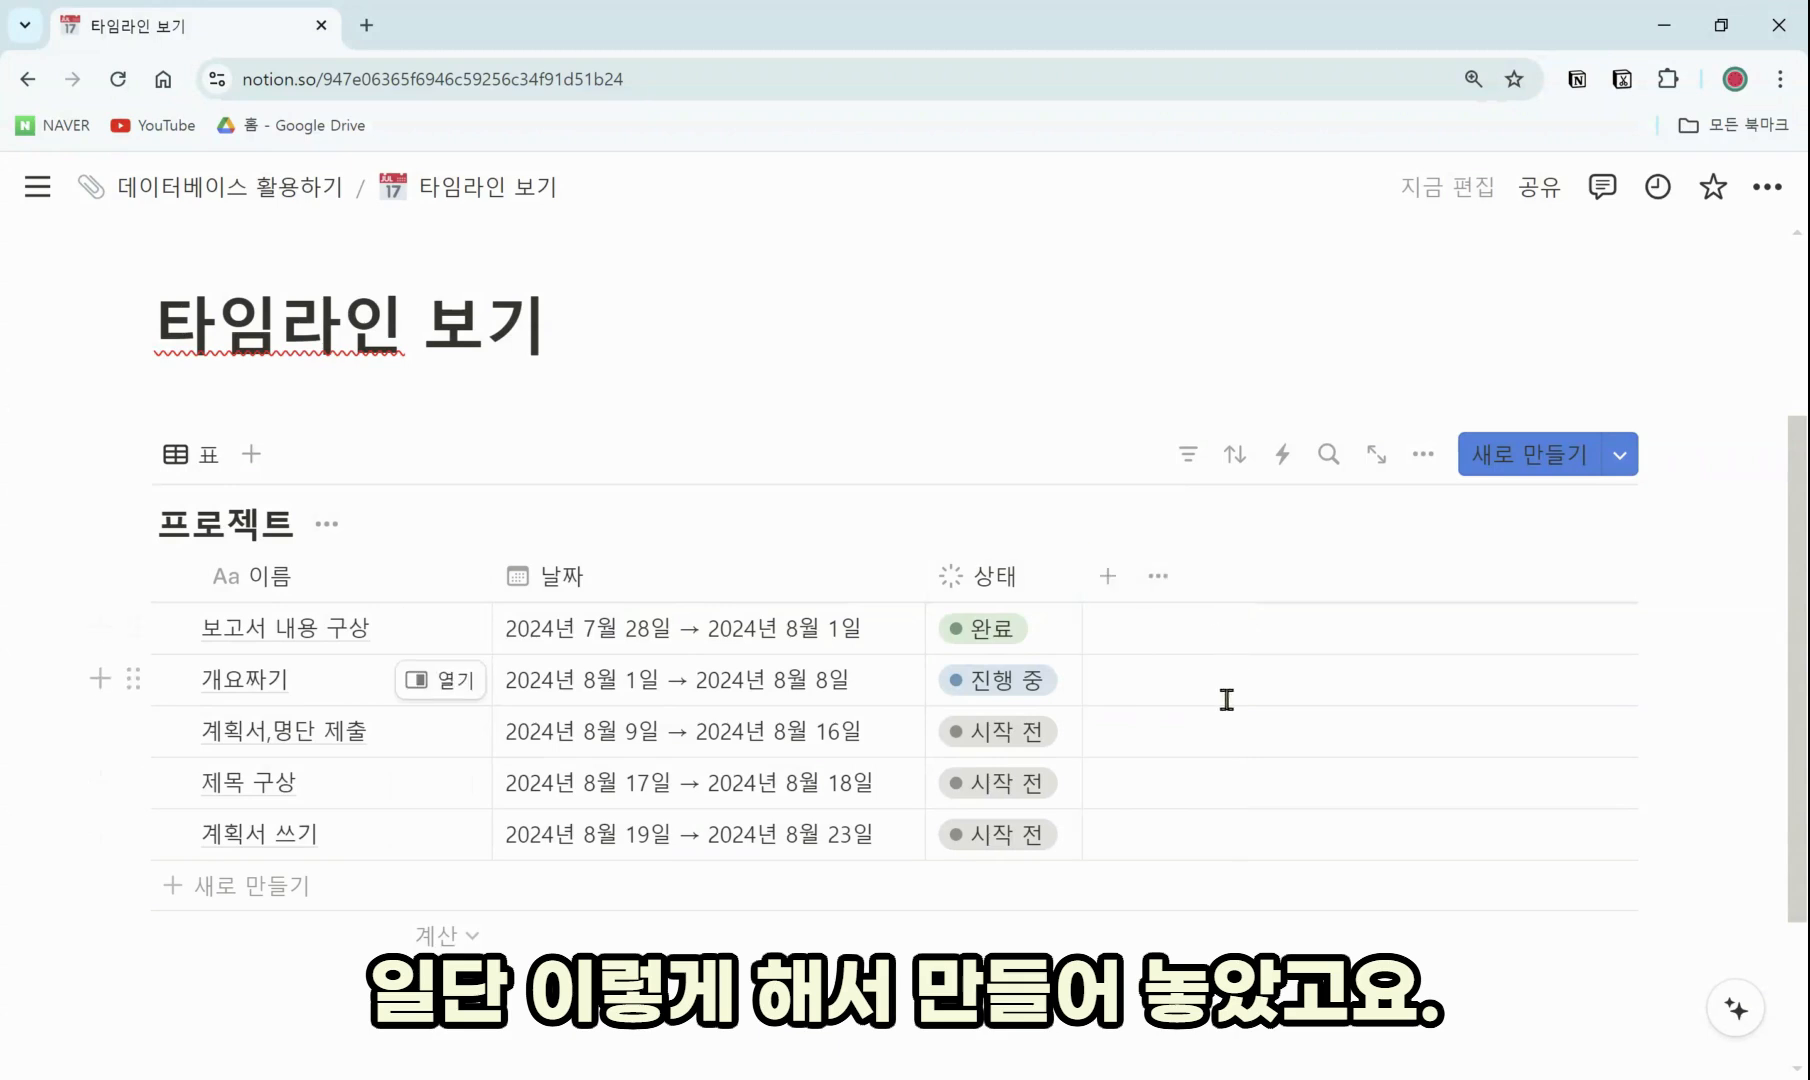
click(253, 457)
click(160, 730)
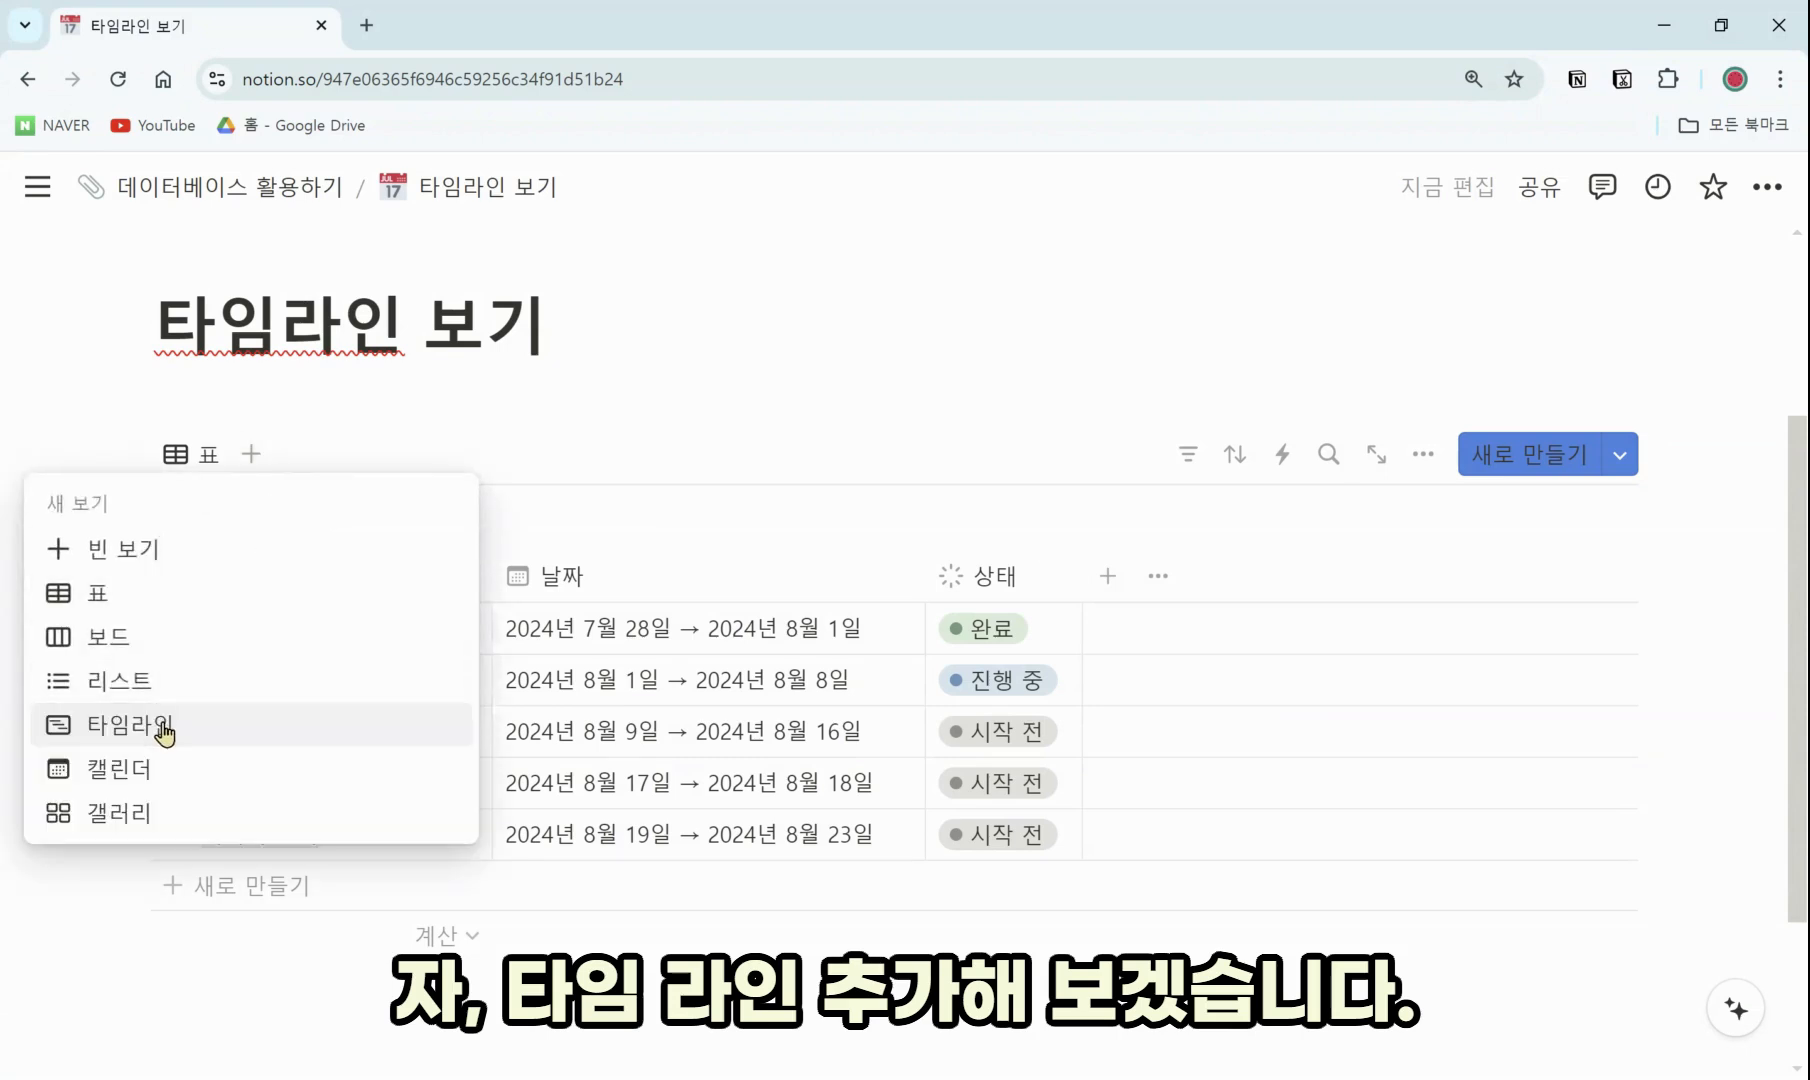
click(175, 738)
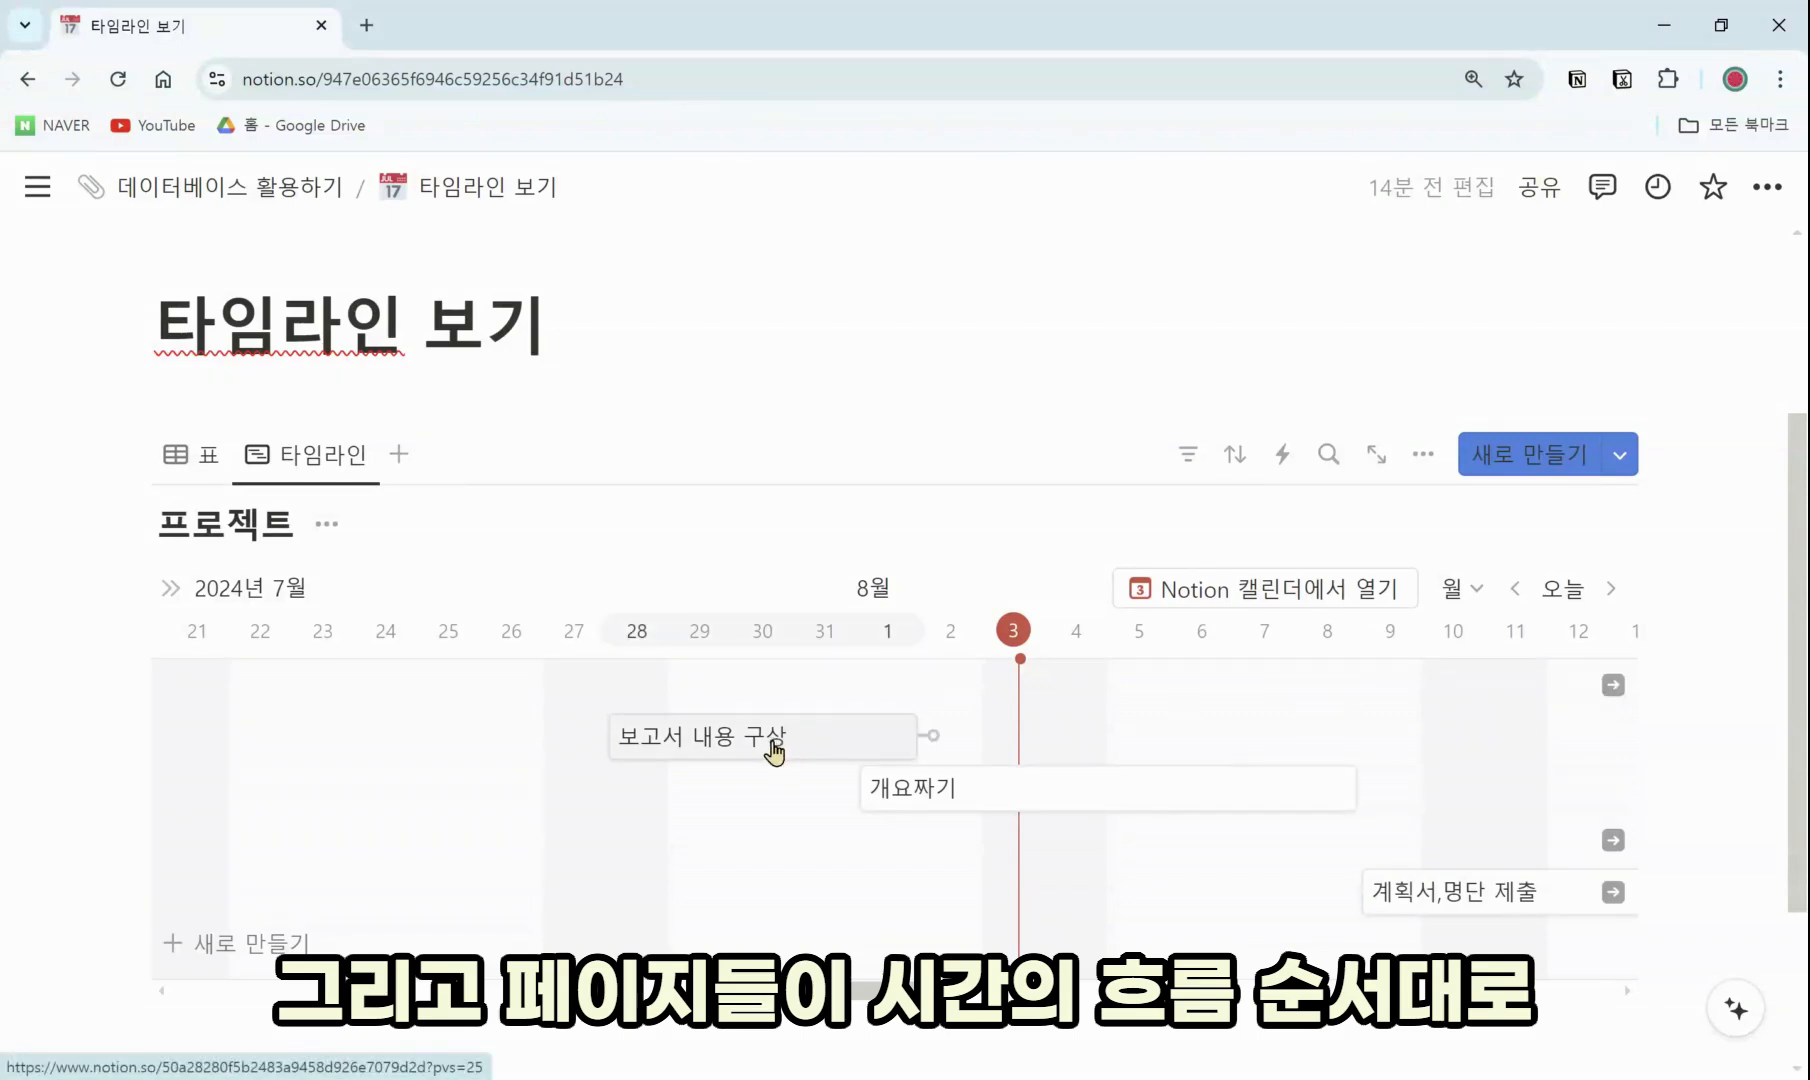
Examine how the 프로젝트 pages are laid out along the timeline from late July to late August
scroll(888, 800, right, 1)
scroll(851, 1008, right, 10)
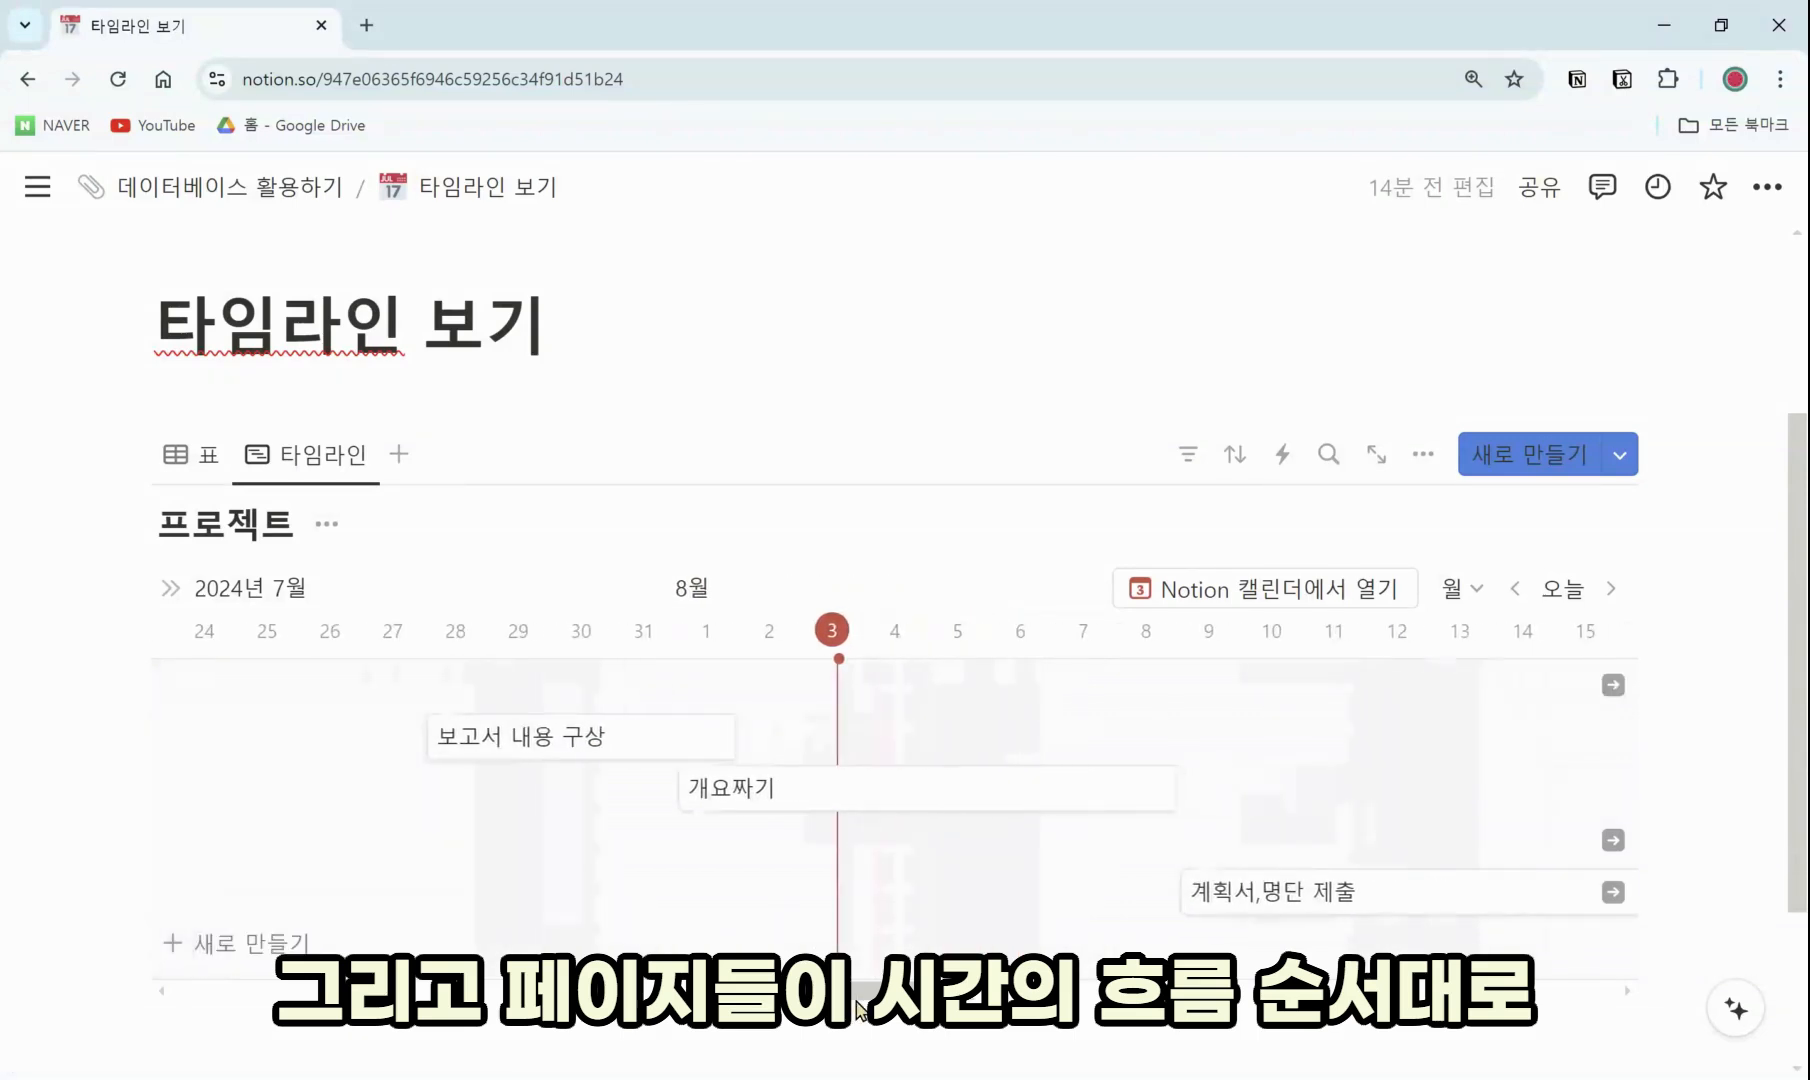
scroll(894, 820, right, 8)
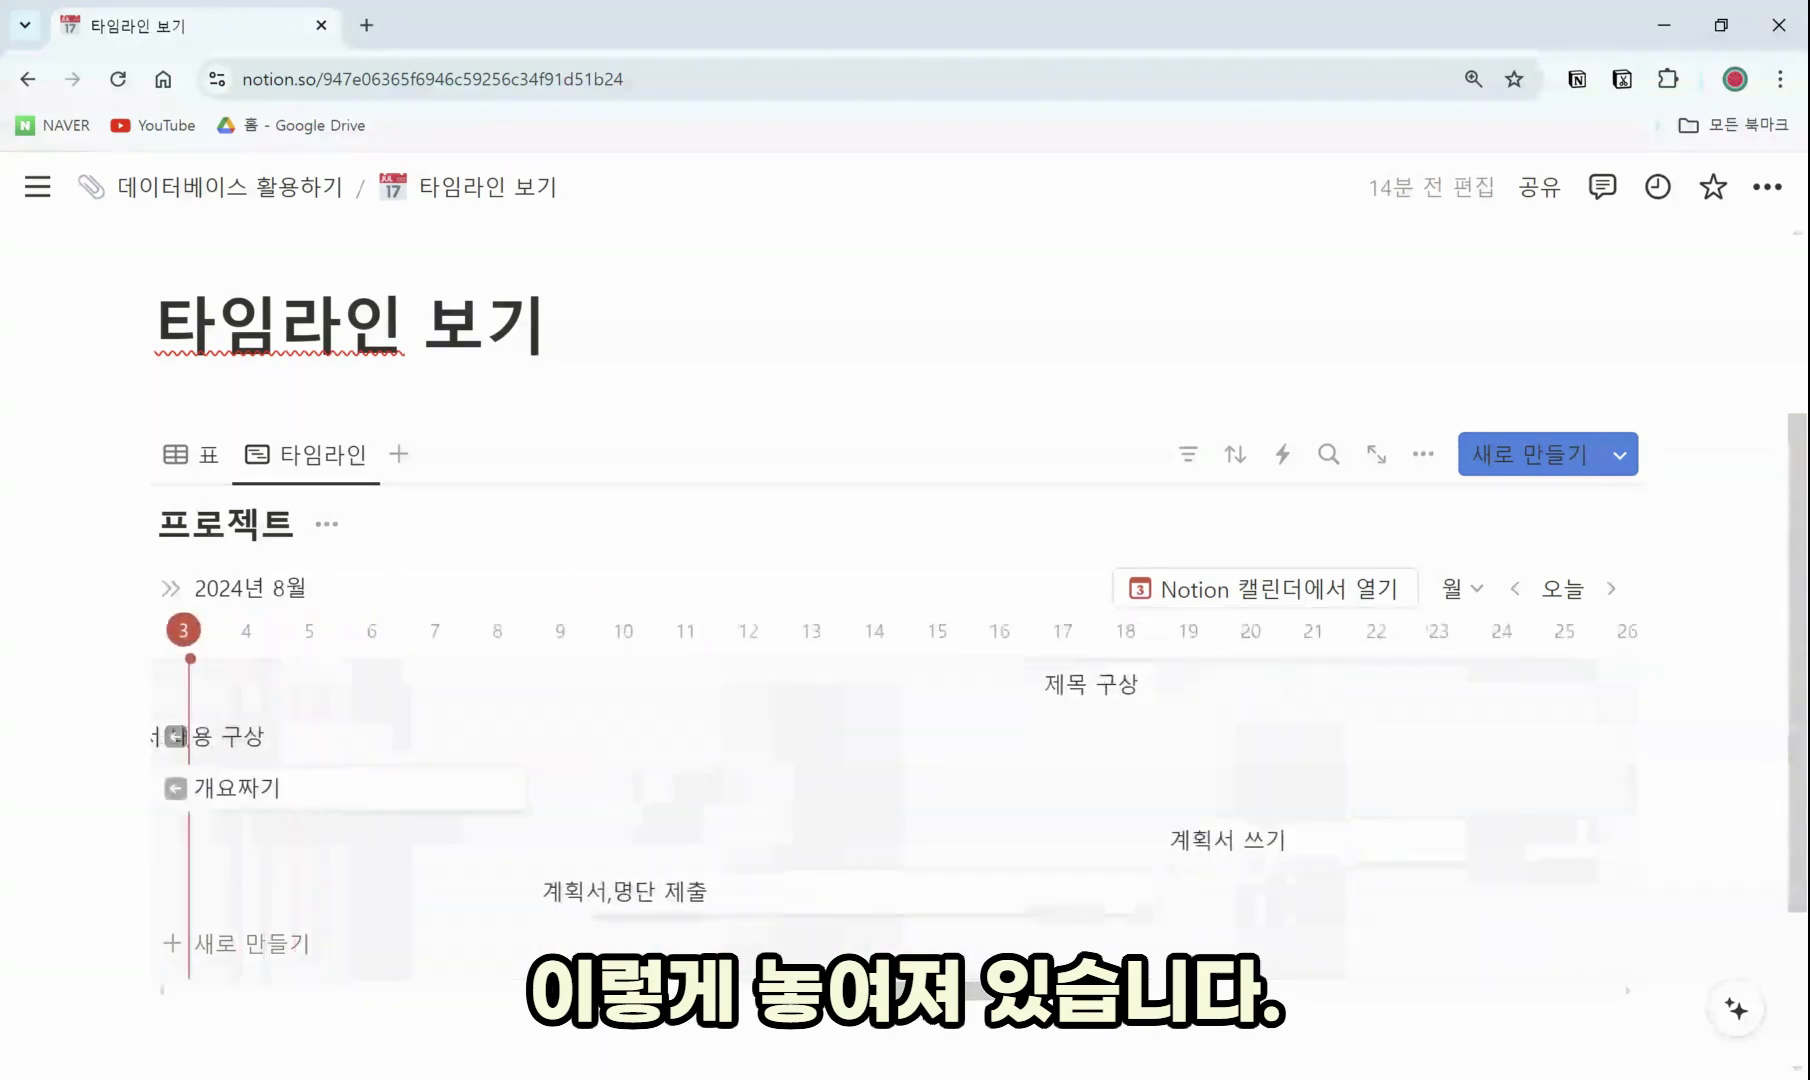
scroll(894, 800, left, 10)
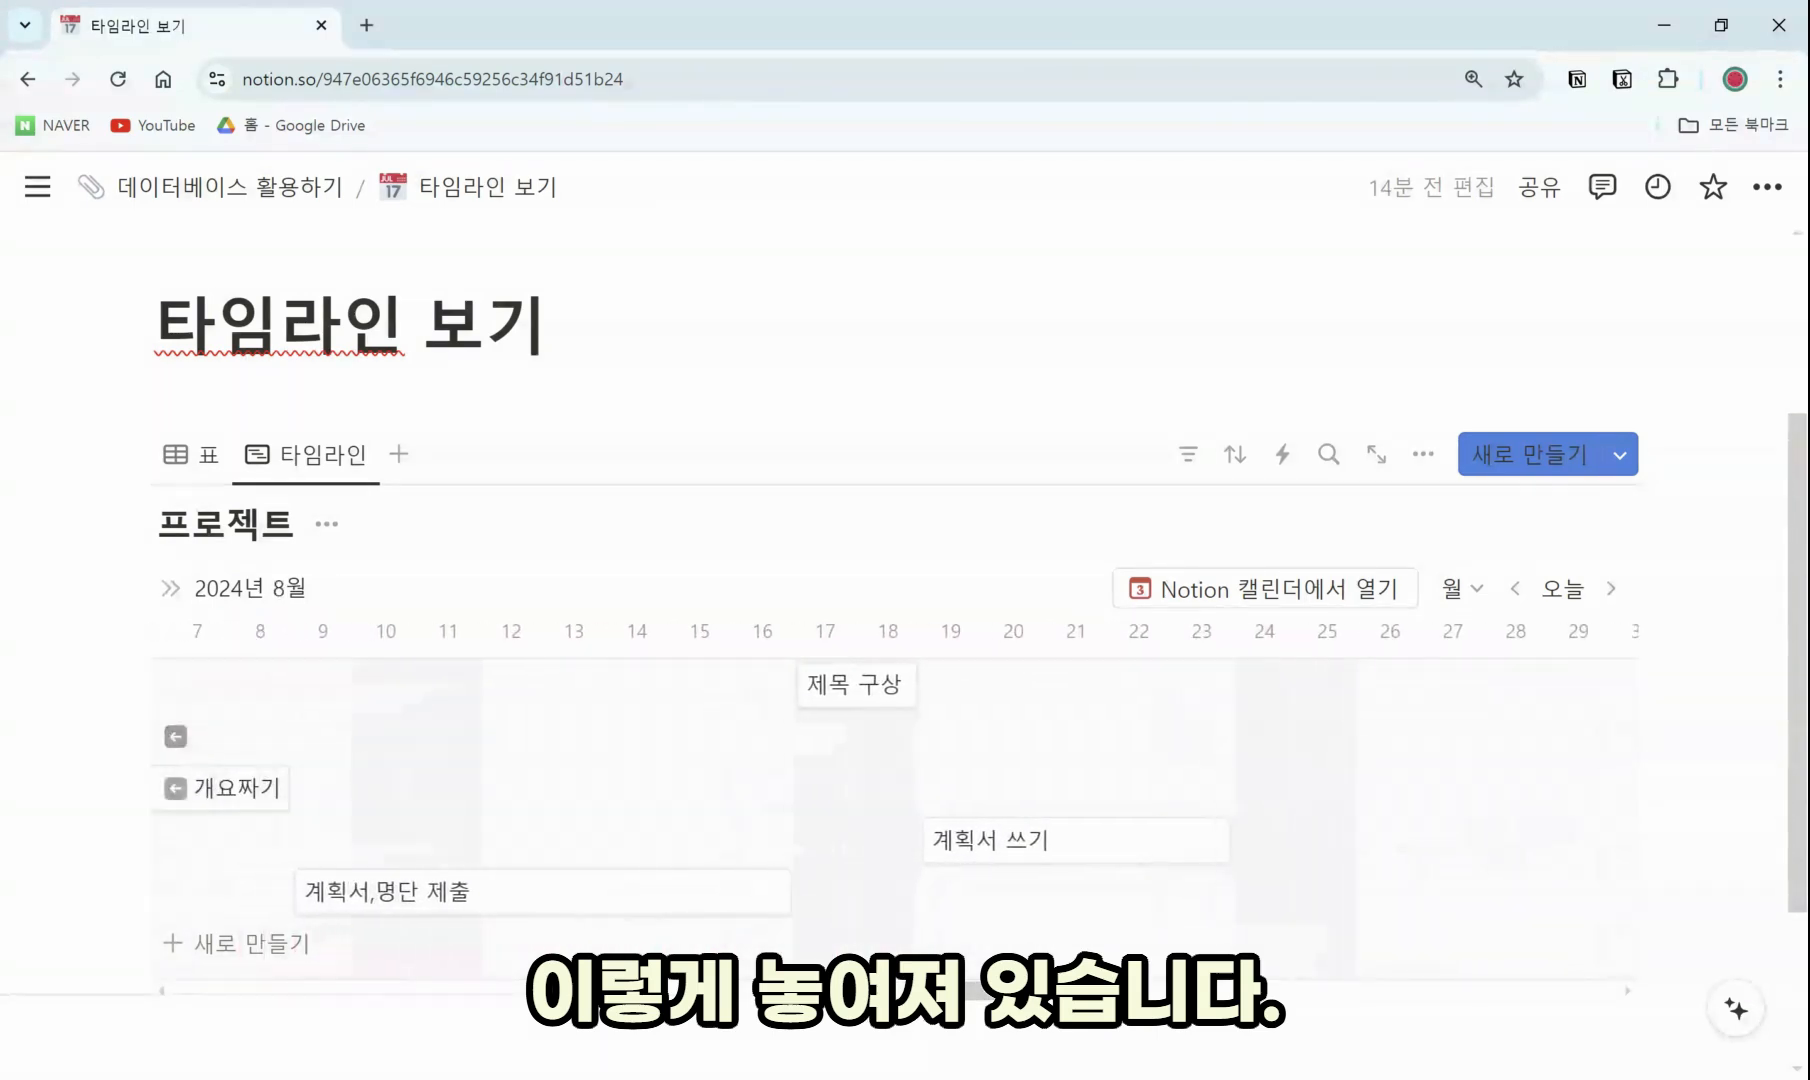
scroll(894, 800, left, 3)
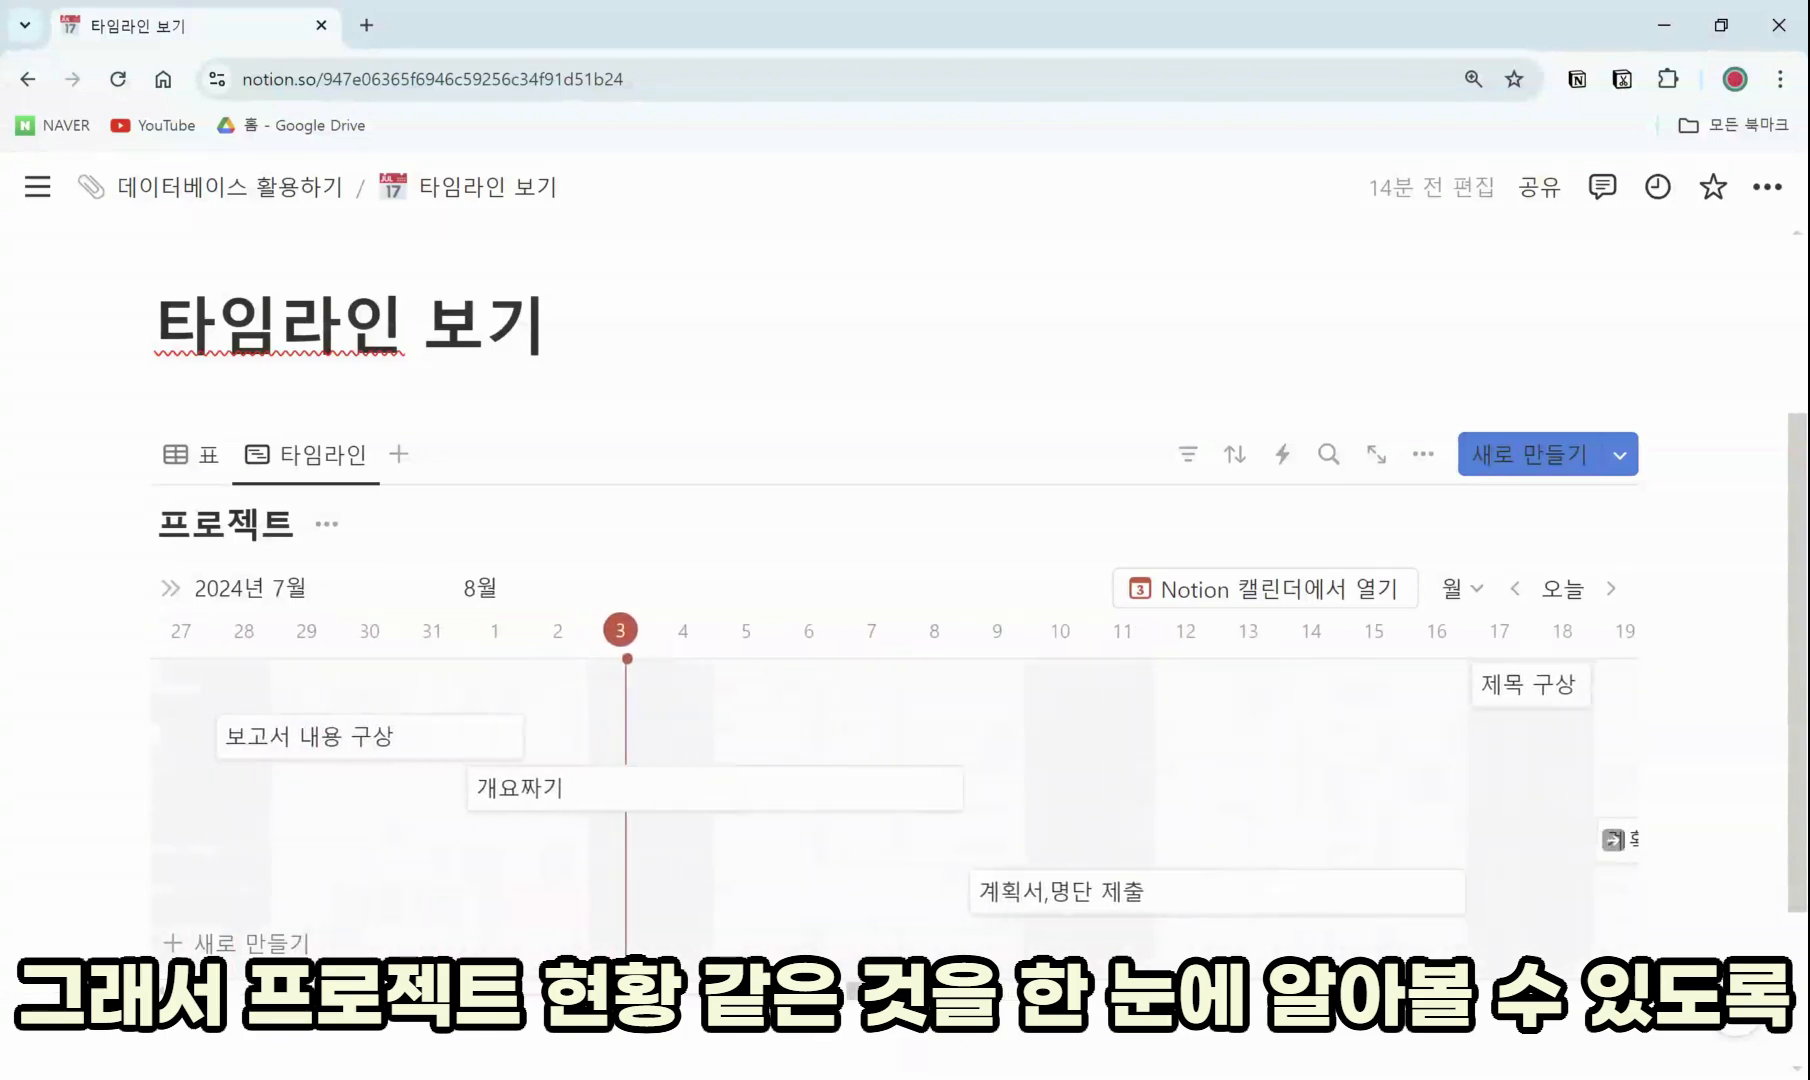
scroll(894, 800, left, 2)
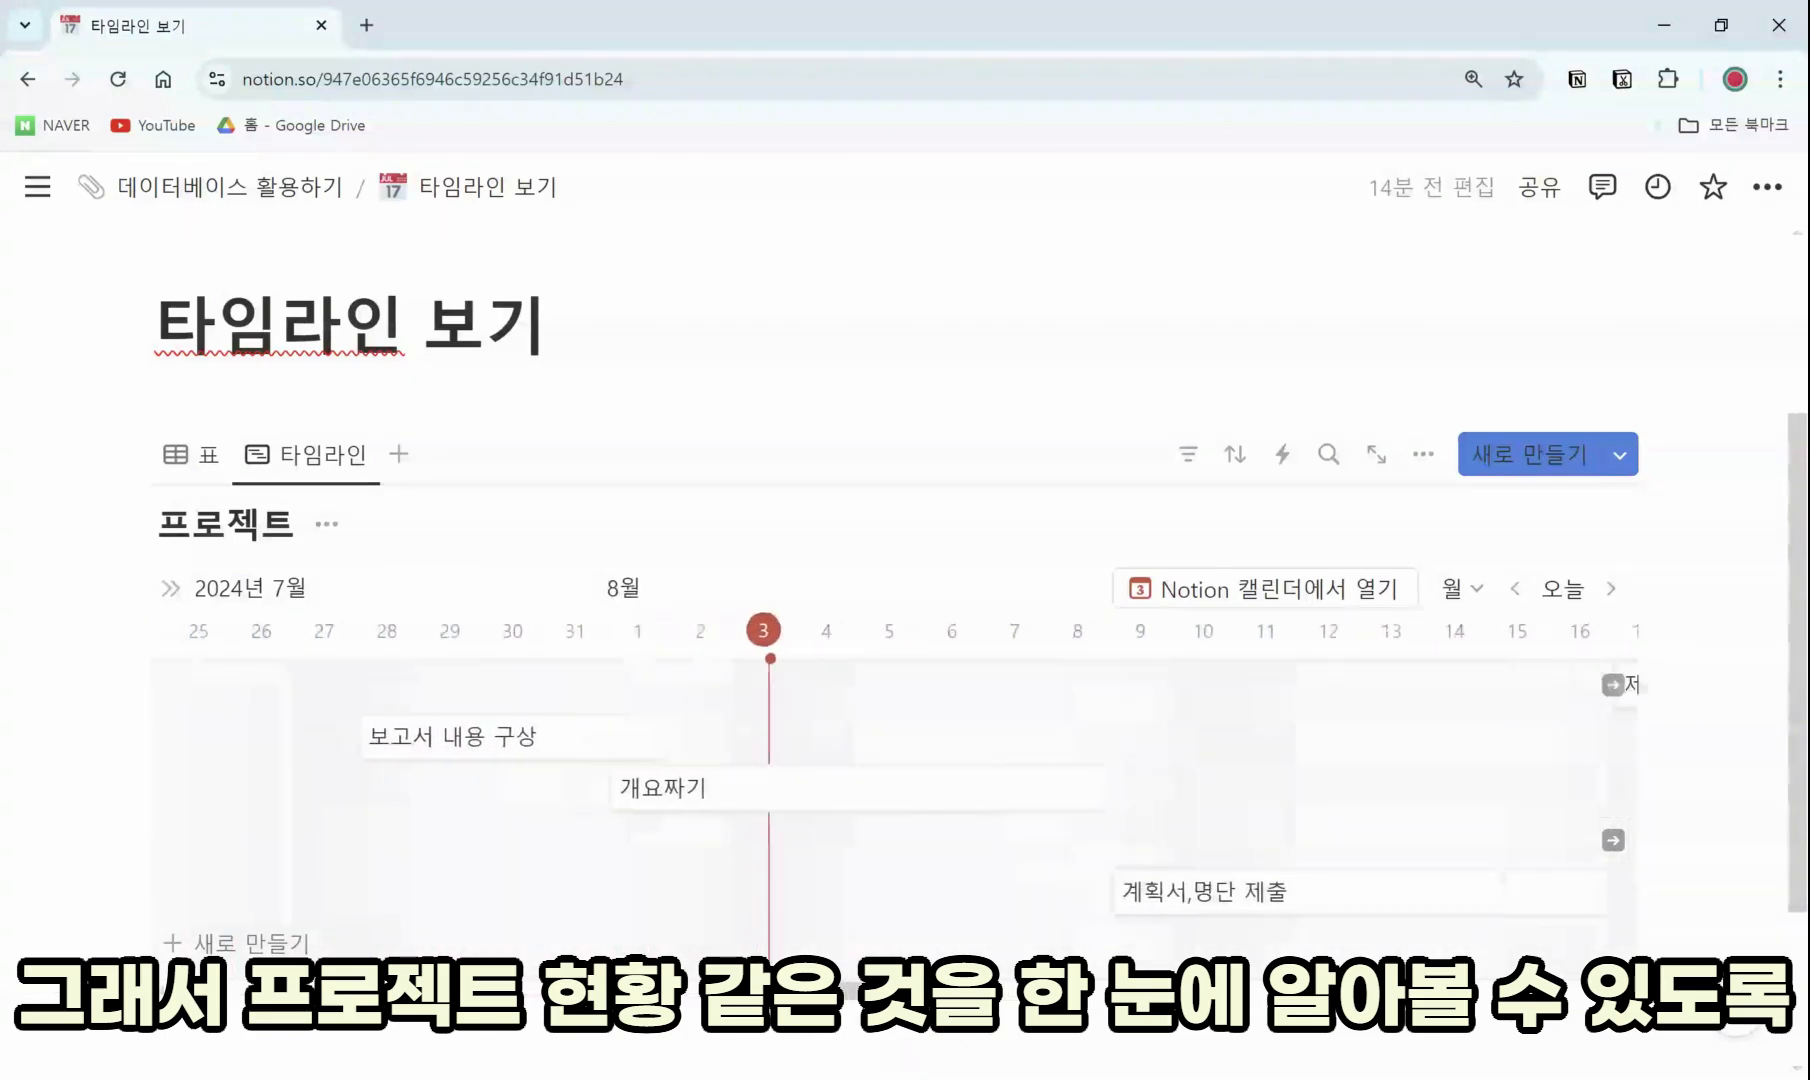
scroll(894, 800, right, 4)
scroll(947, 1020, right, 9)
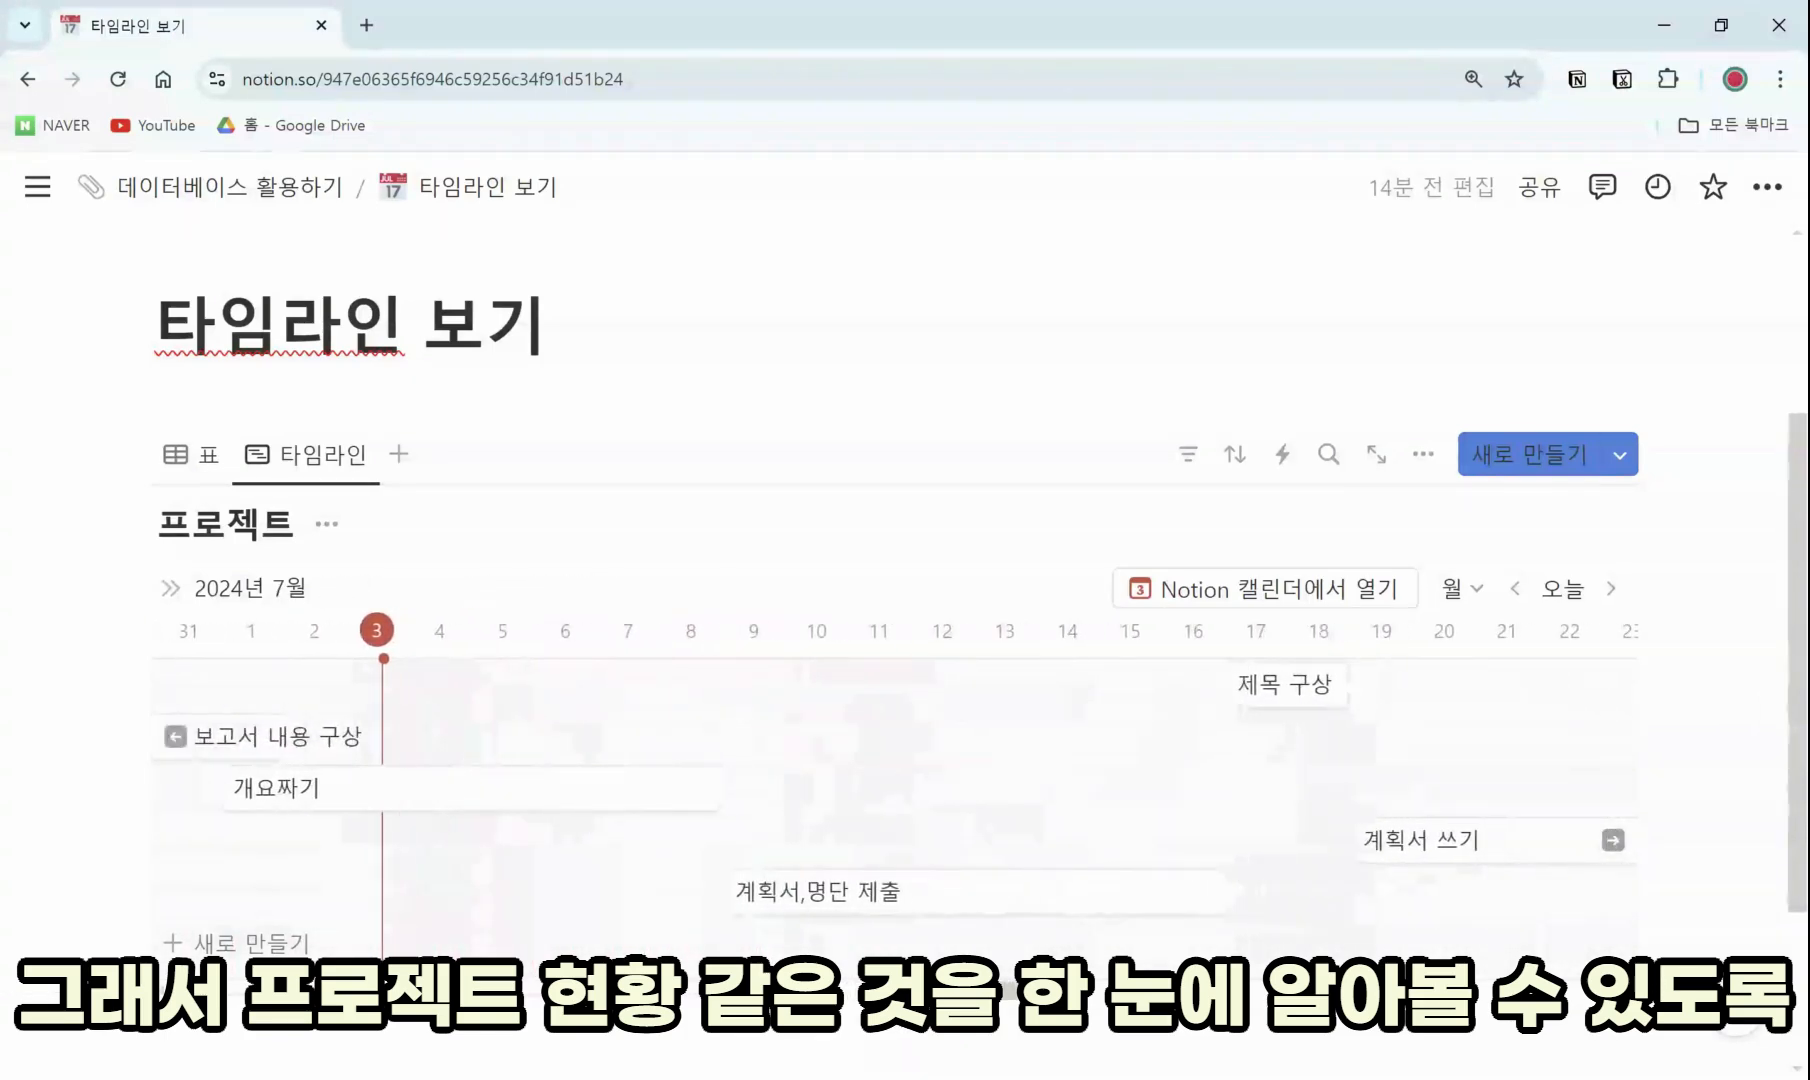
scroll(947, 1020, left, 10)
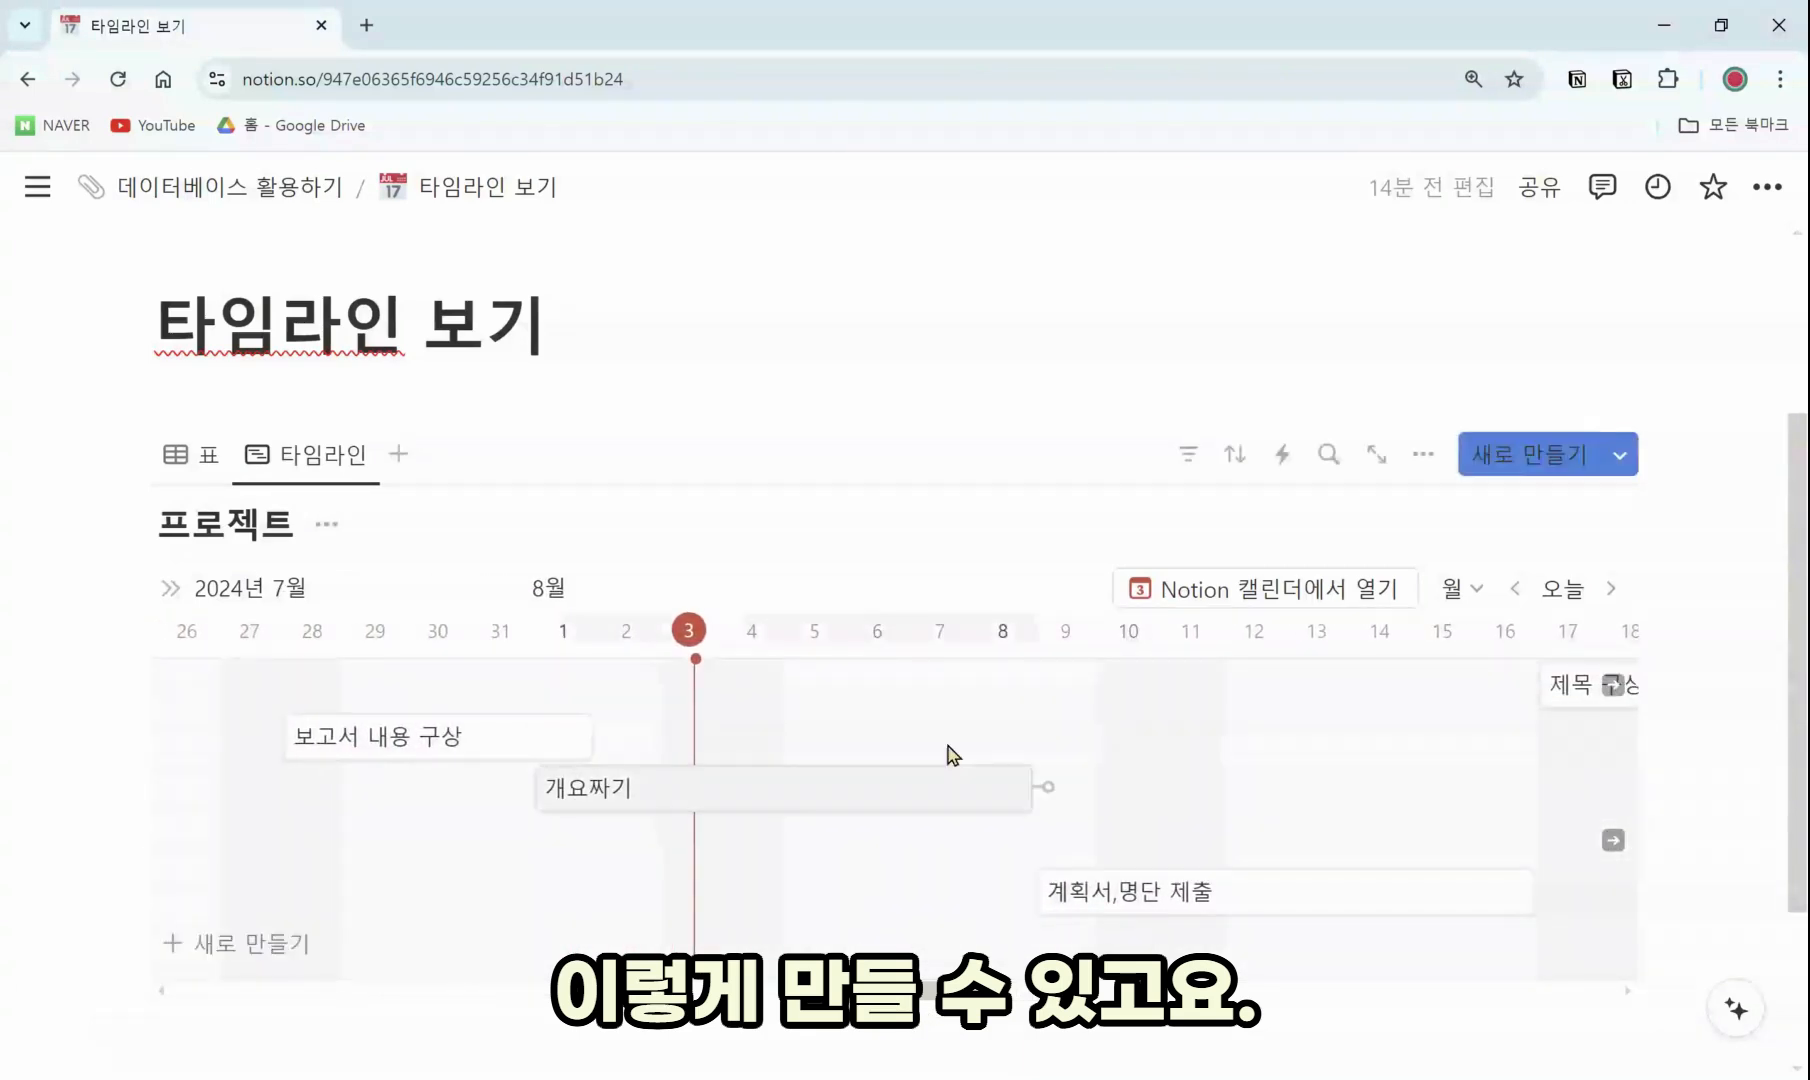
Keep 날짜 as the timeline's date basis in the layout settings and turn on 표 보기
click(1423, 456)
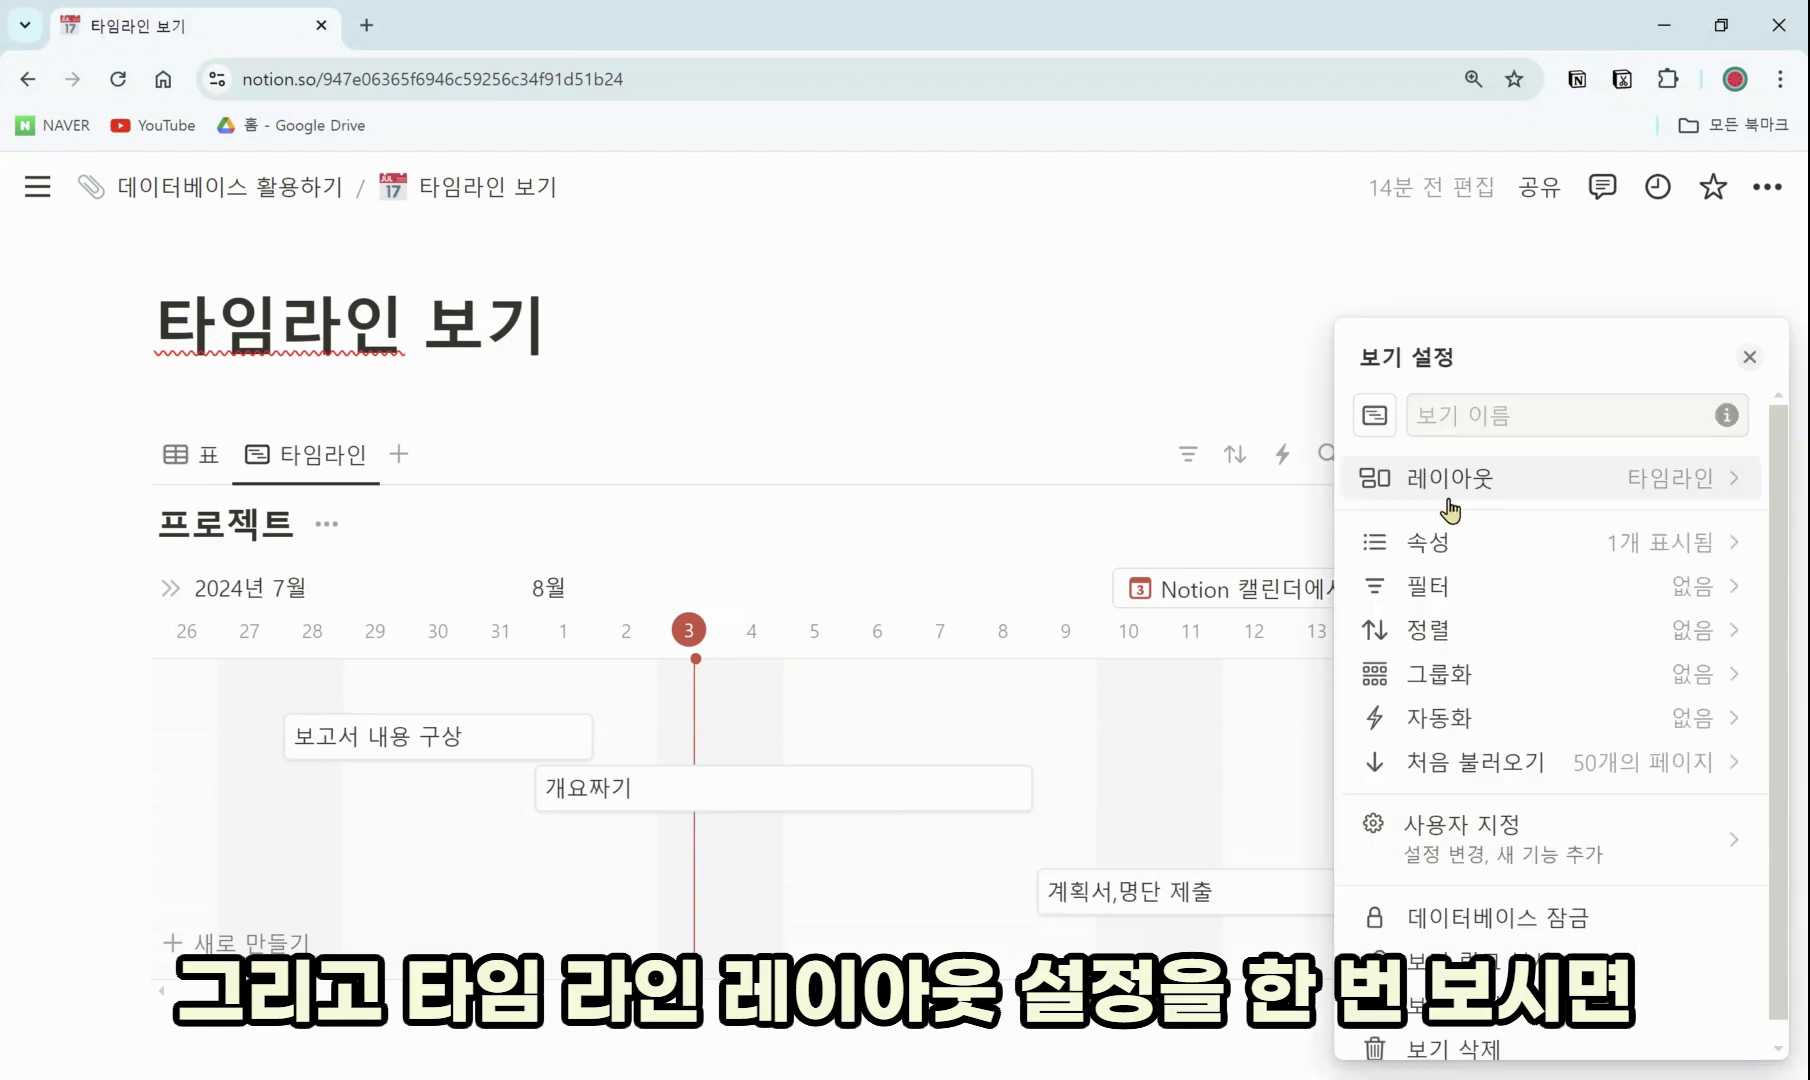
click(1479, 488)
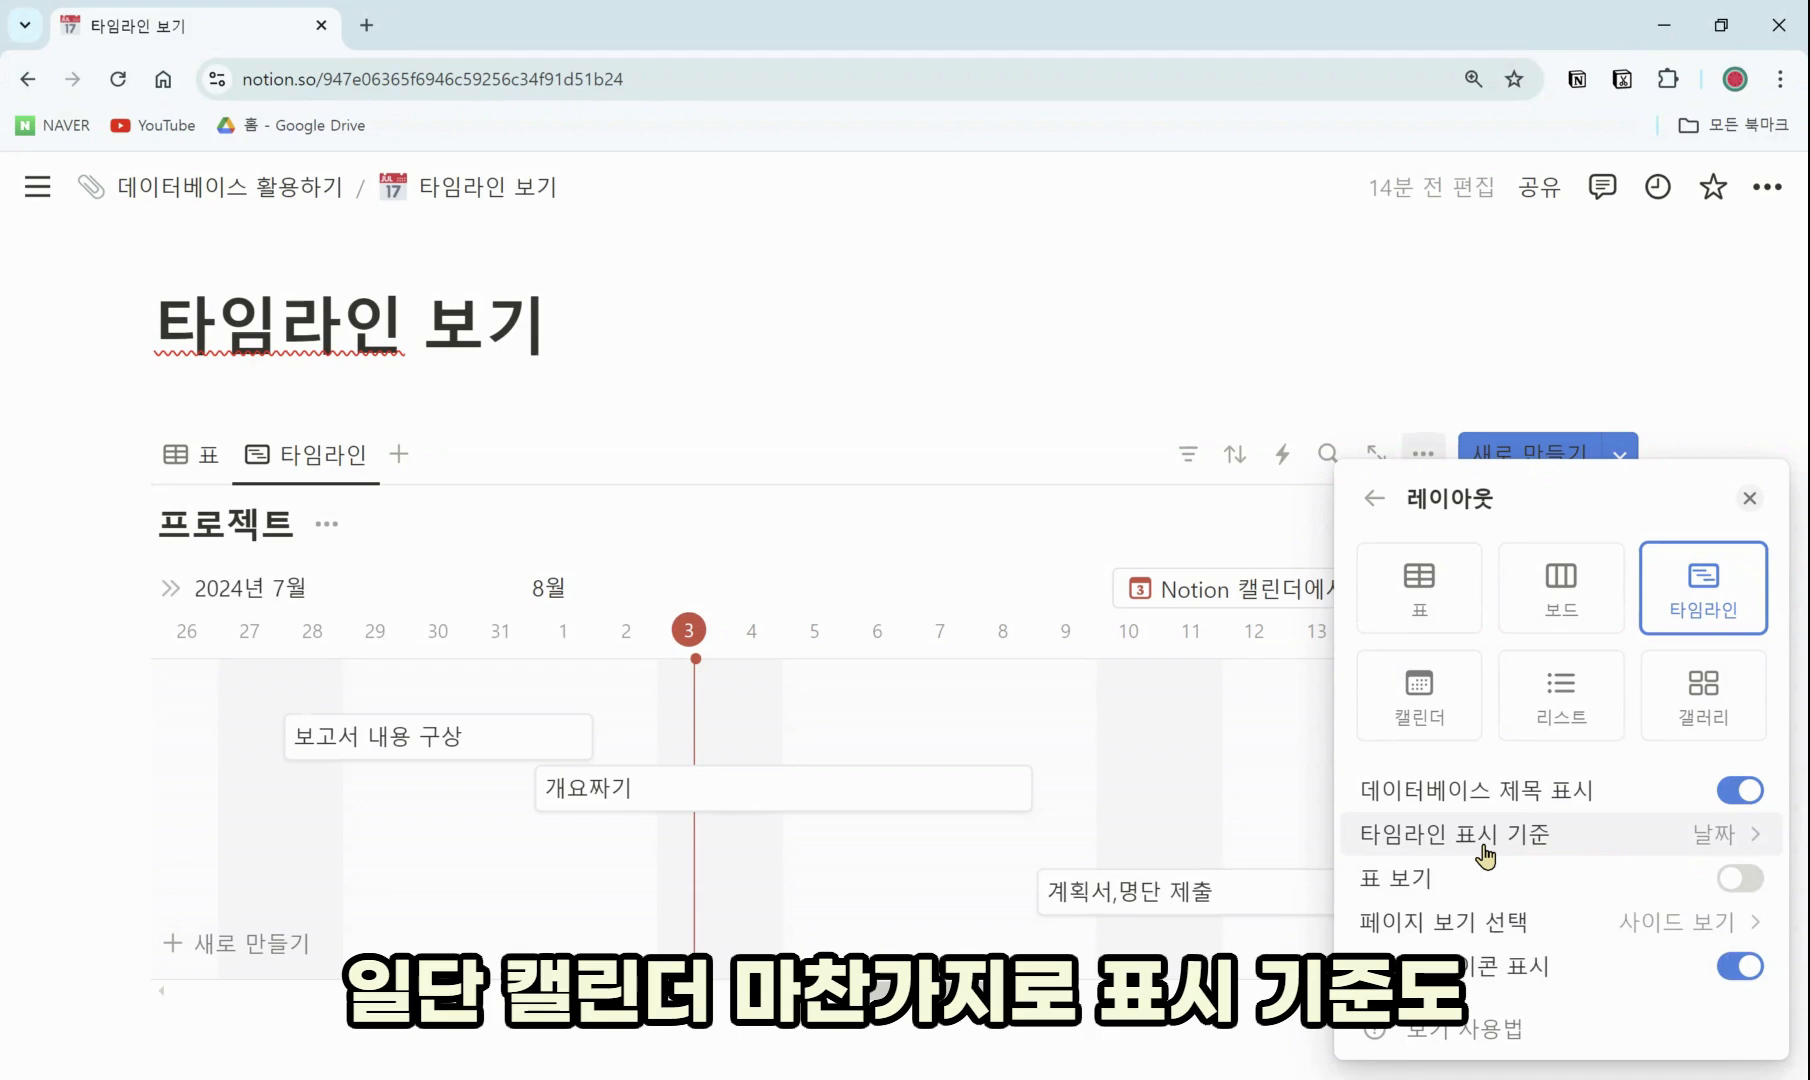
click(1632, 843)
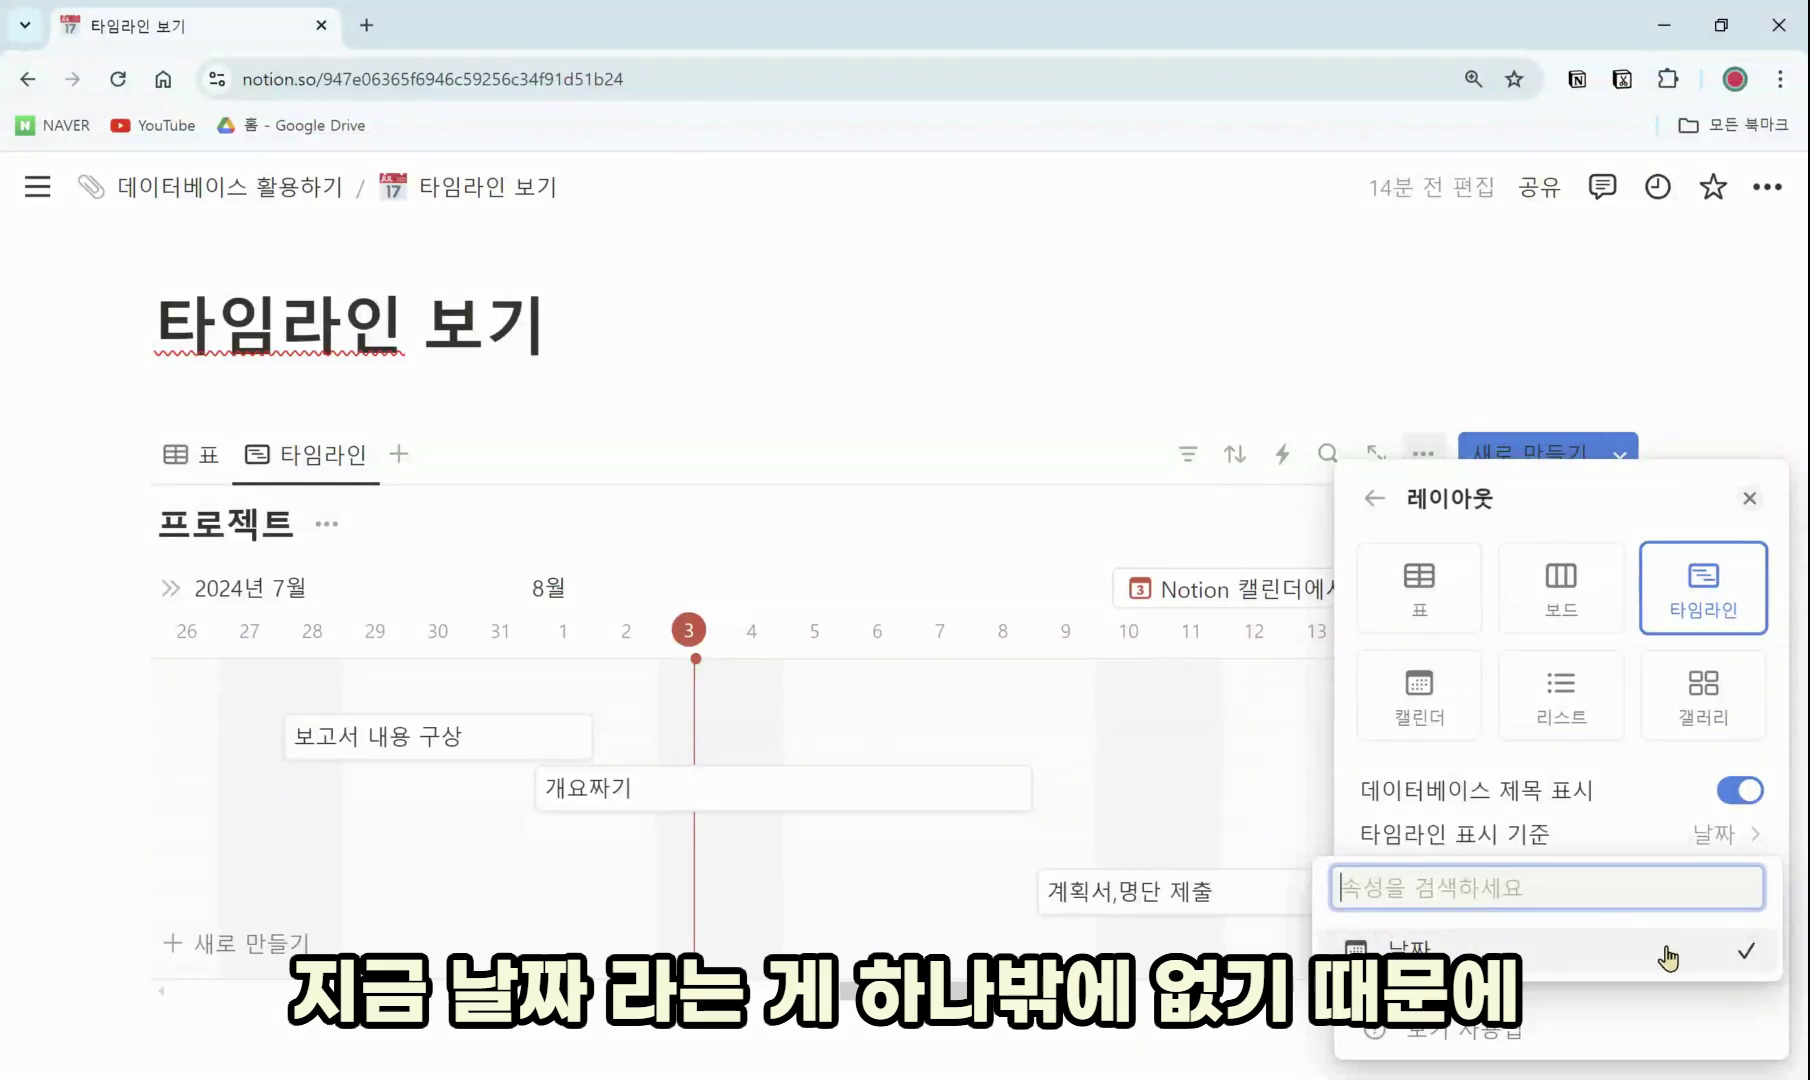
click(1724, 948)
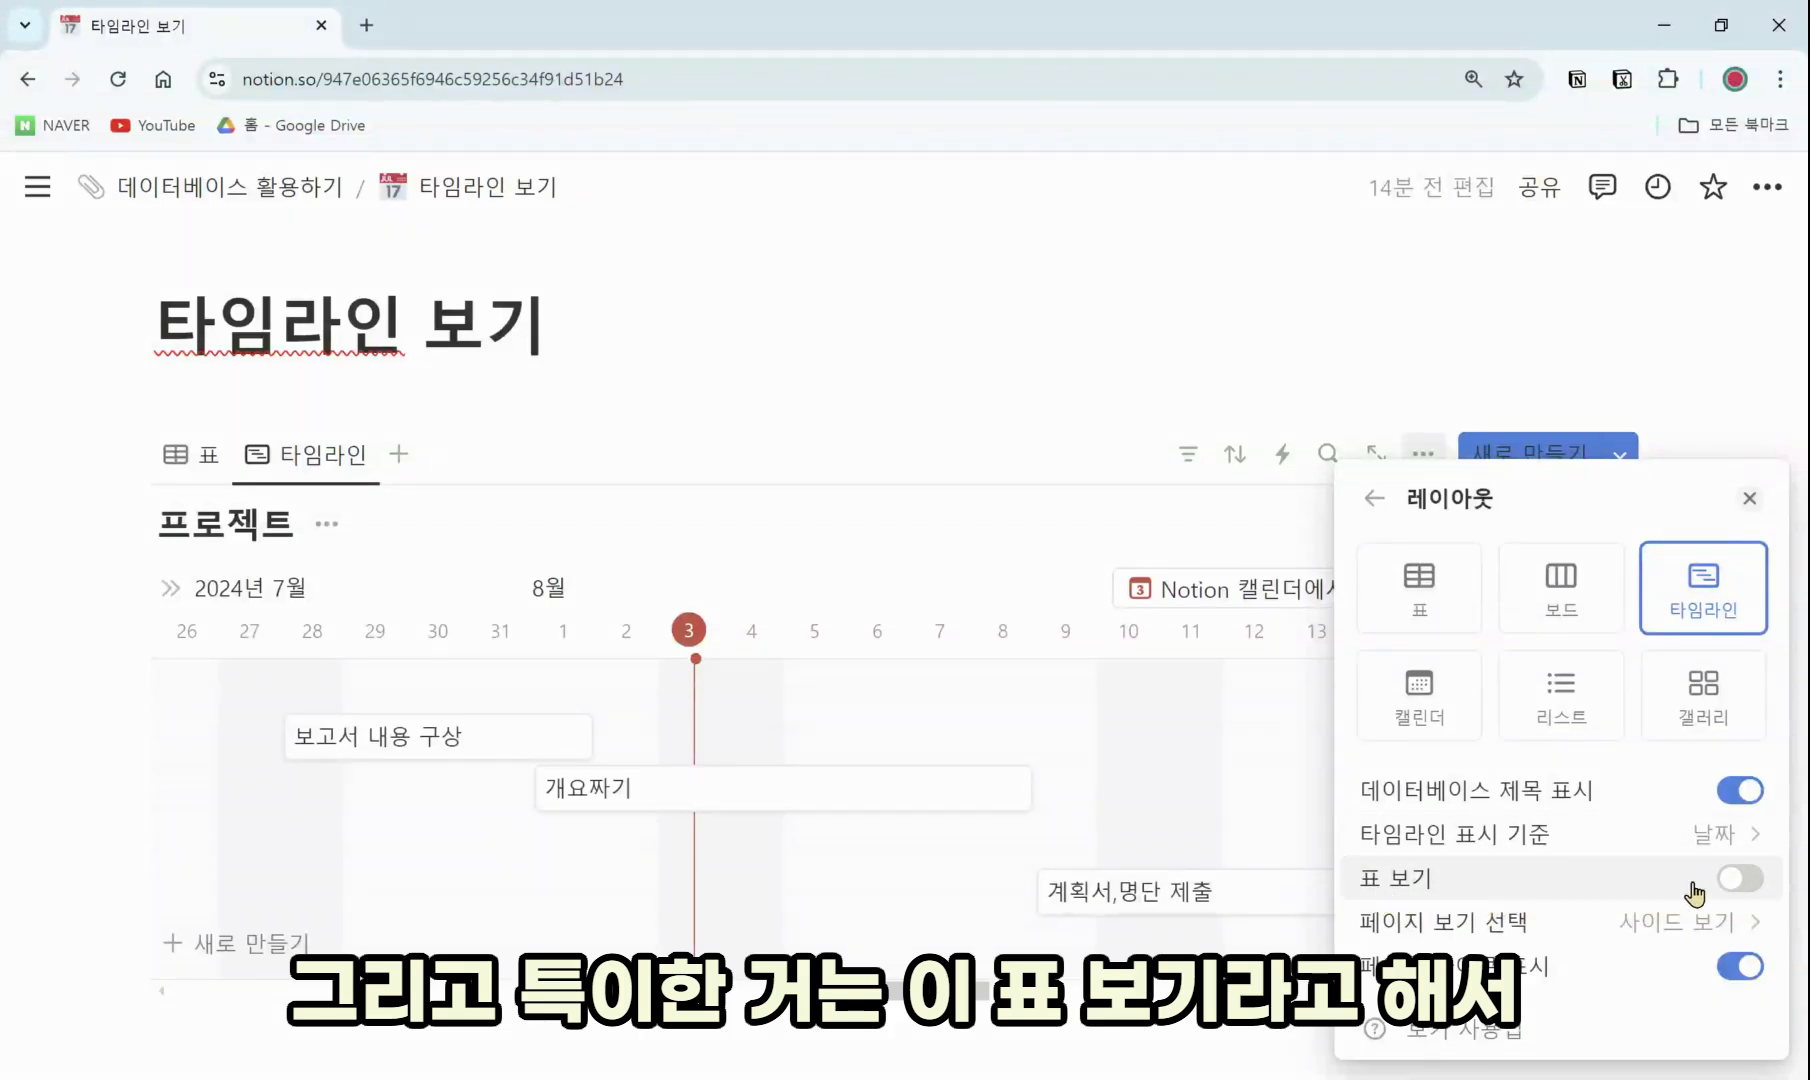
click(1738, 879)
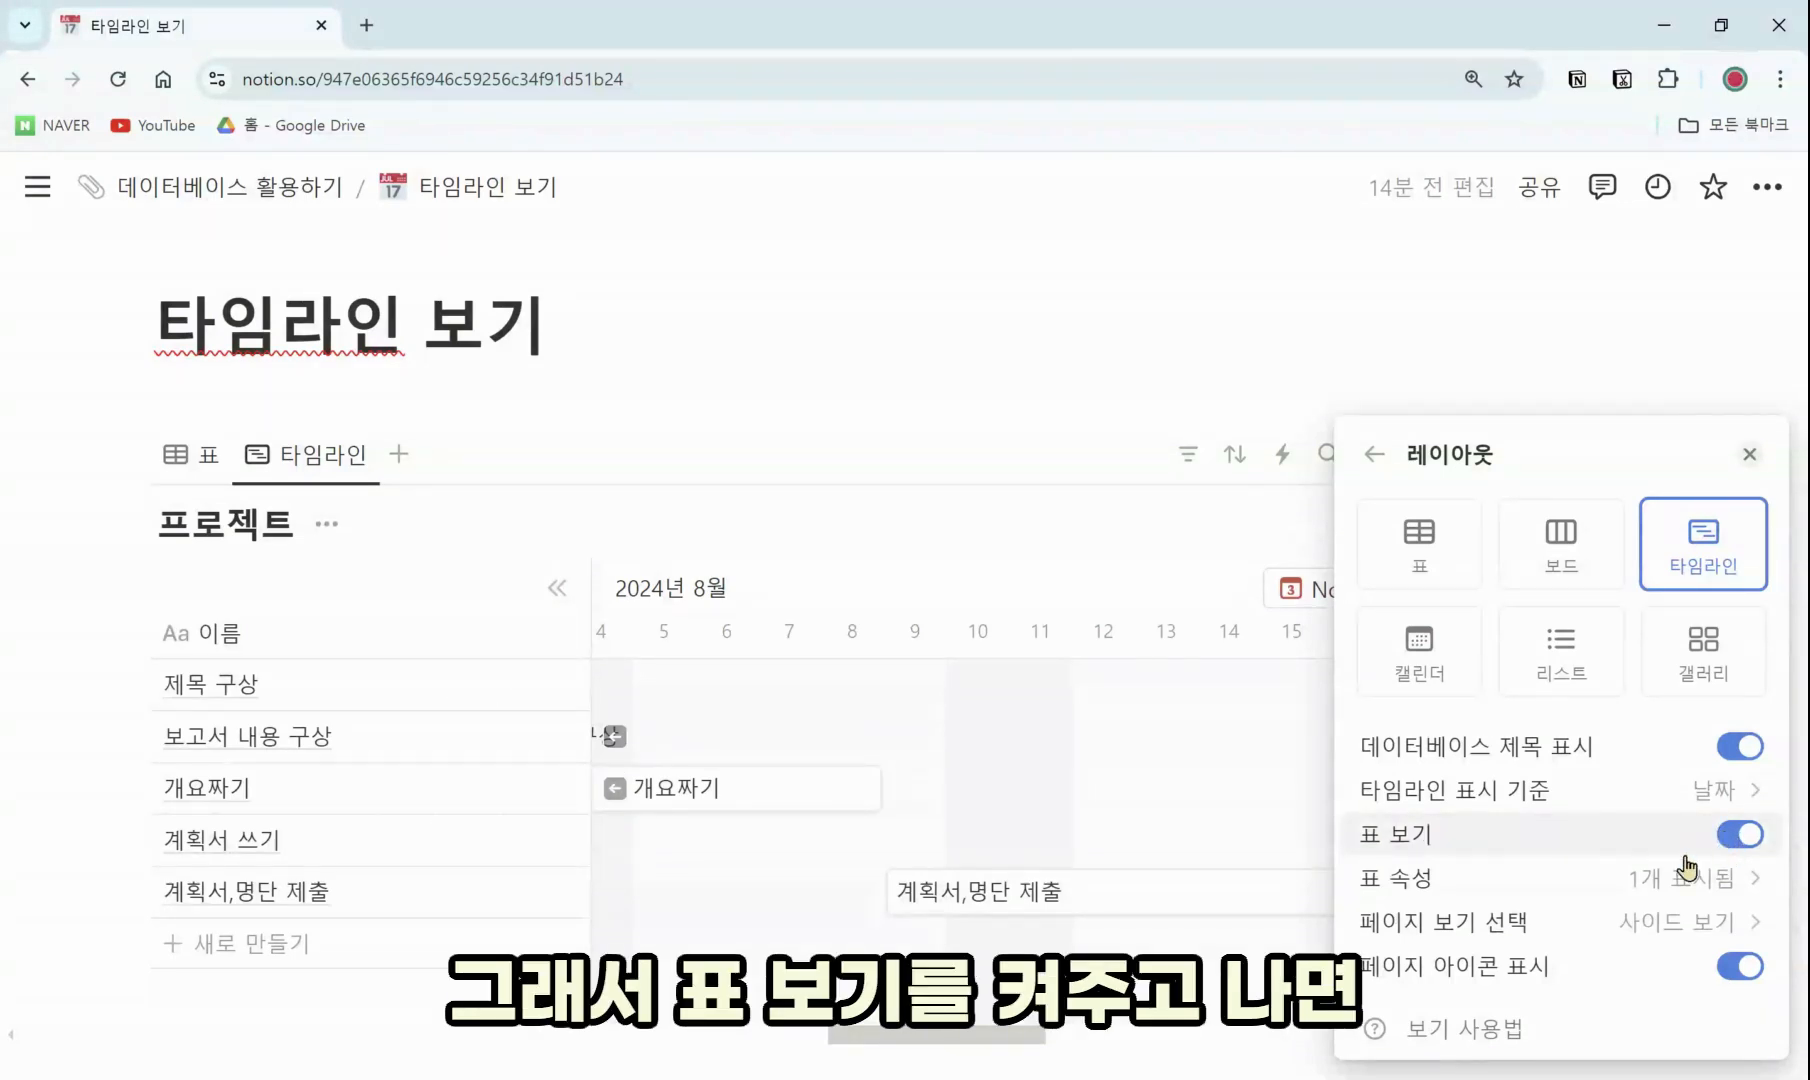
Show the 상태 property beside 이름 in the timeline's table with 날짜 hidden, and narrow the 이름 column
click(1640, 888)
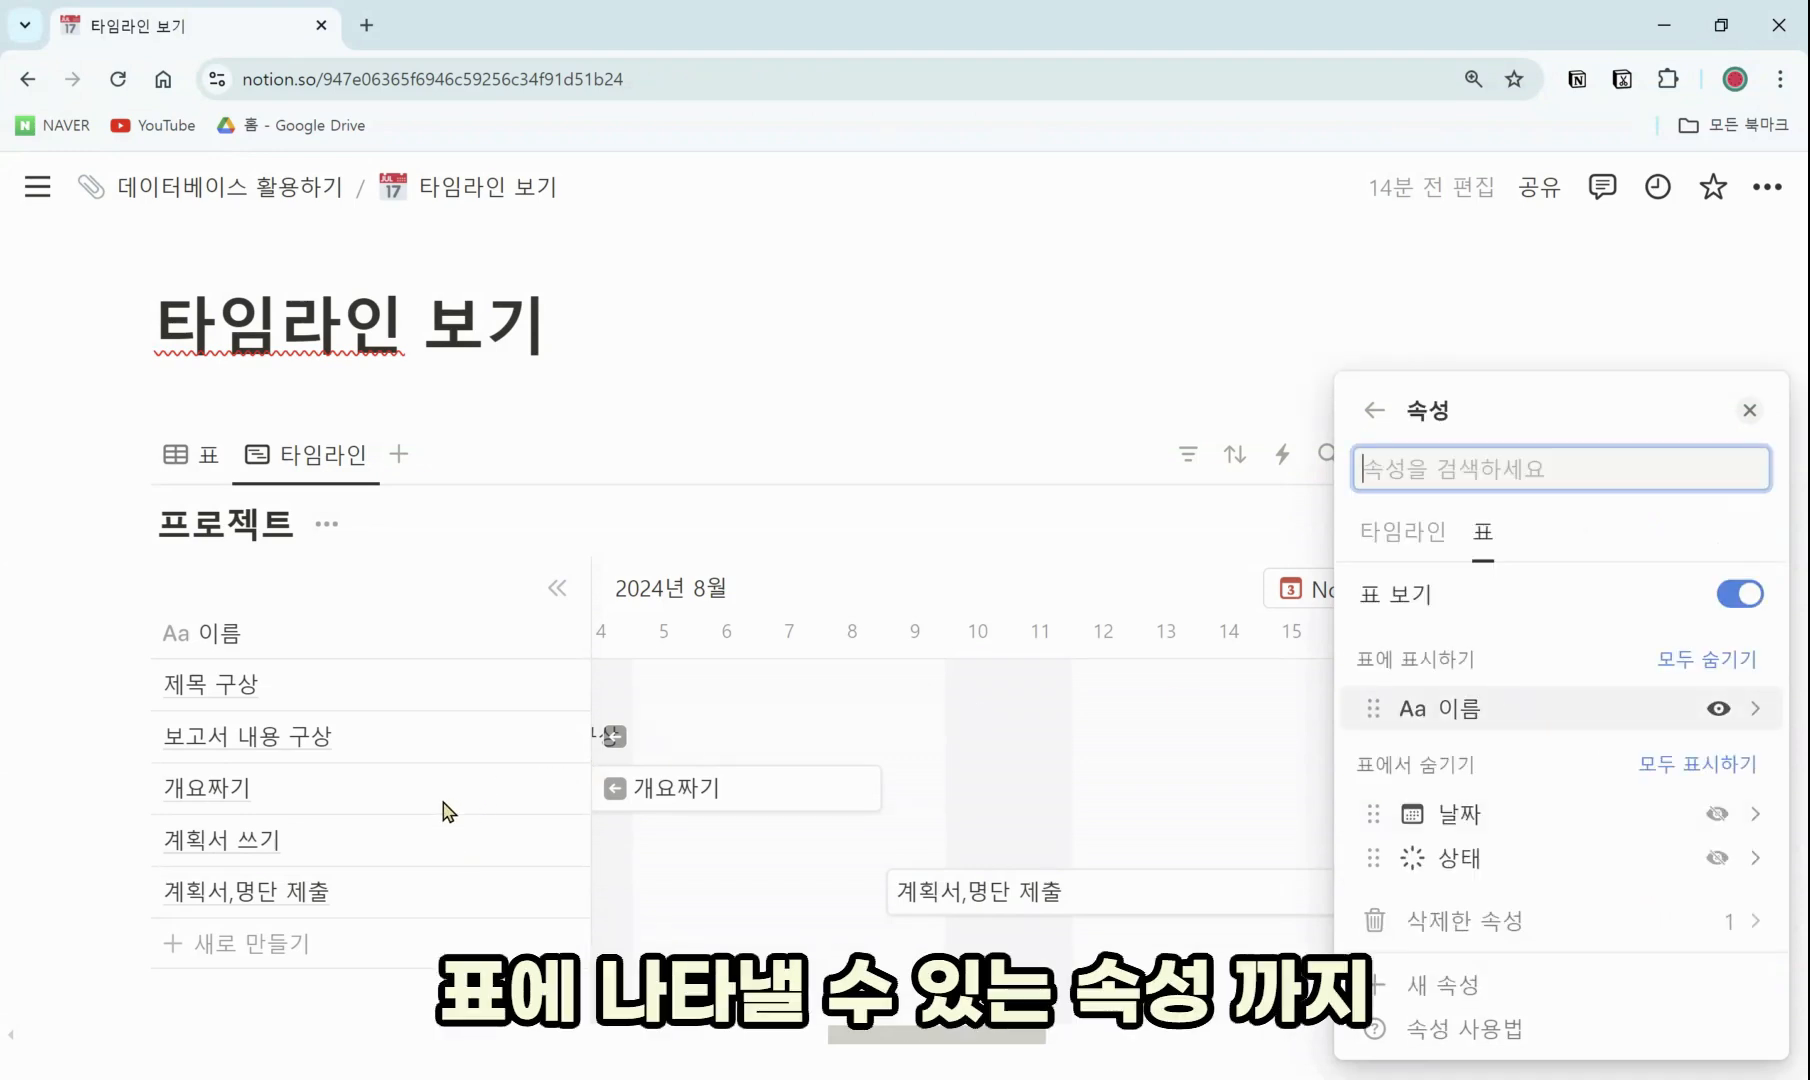
click(1717, 813)
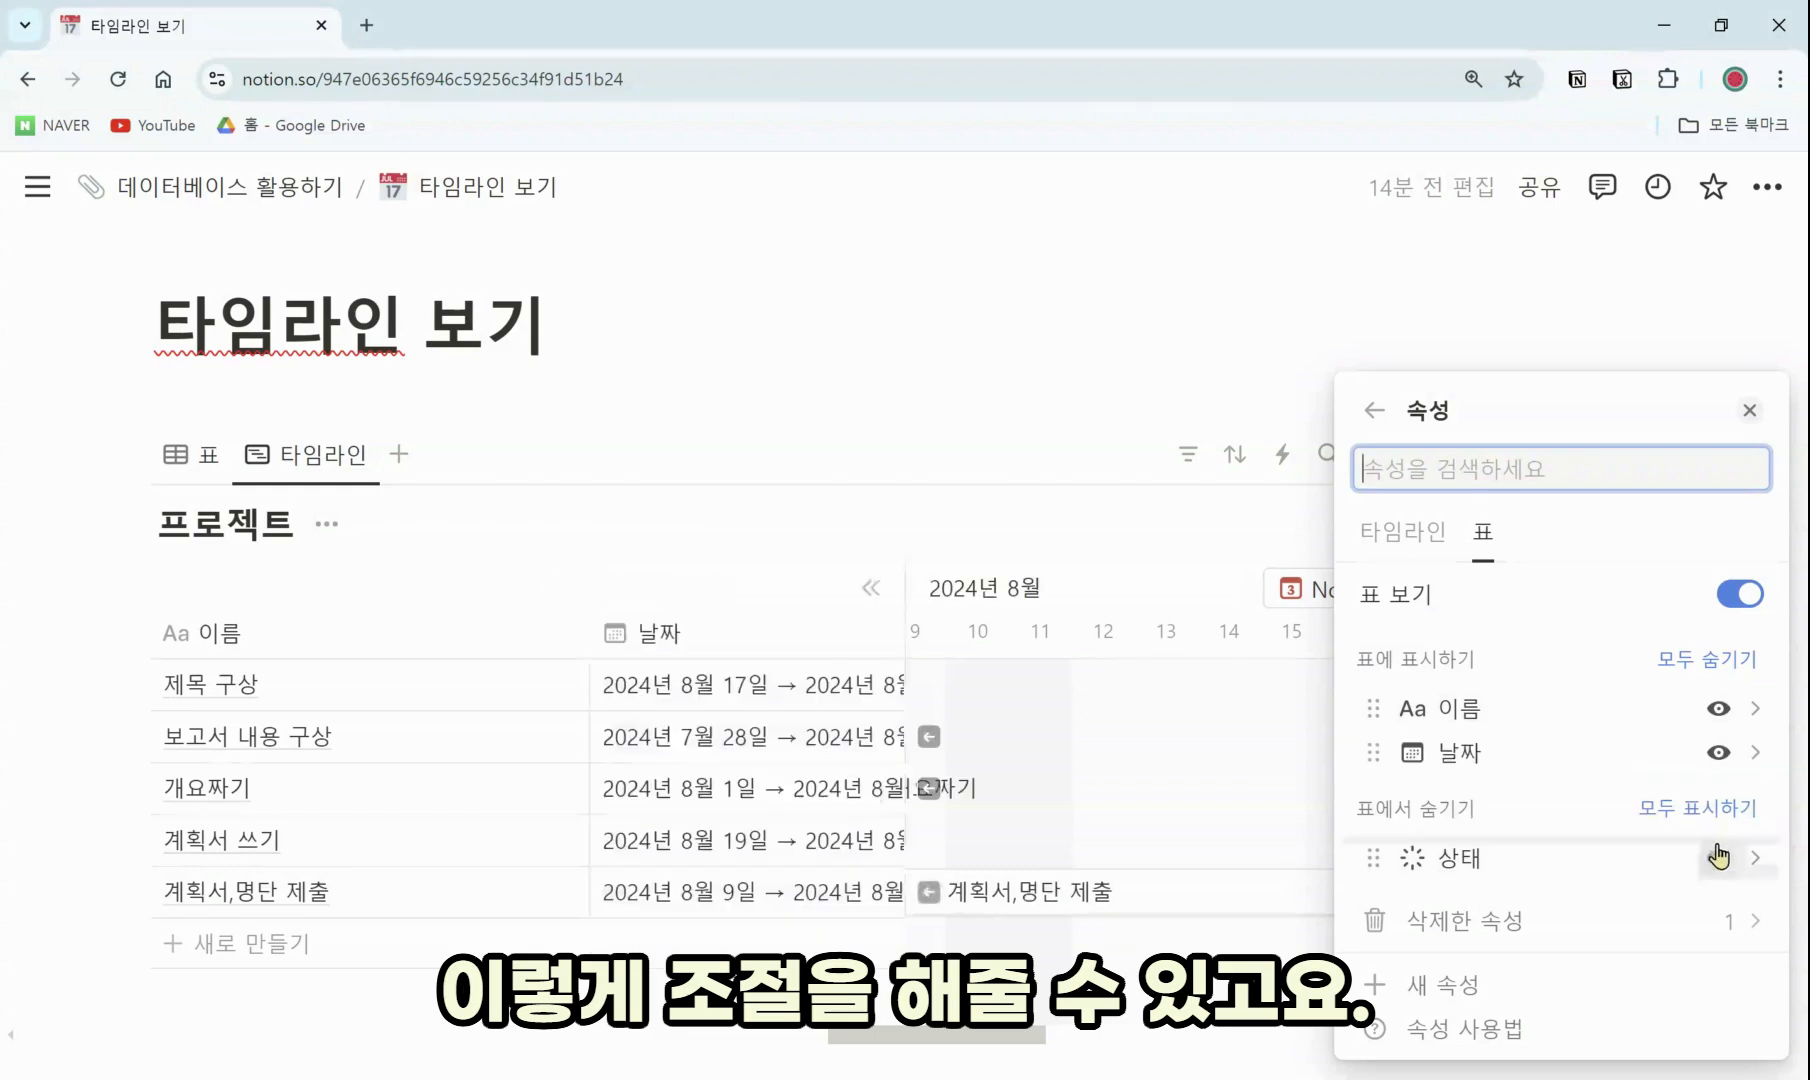
click(1718, 857)
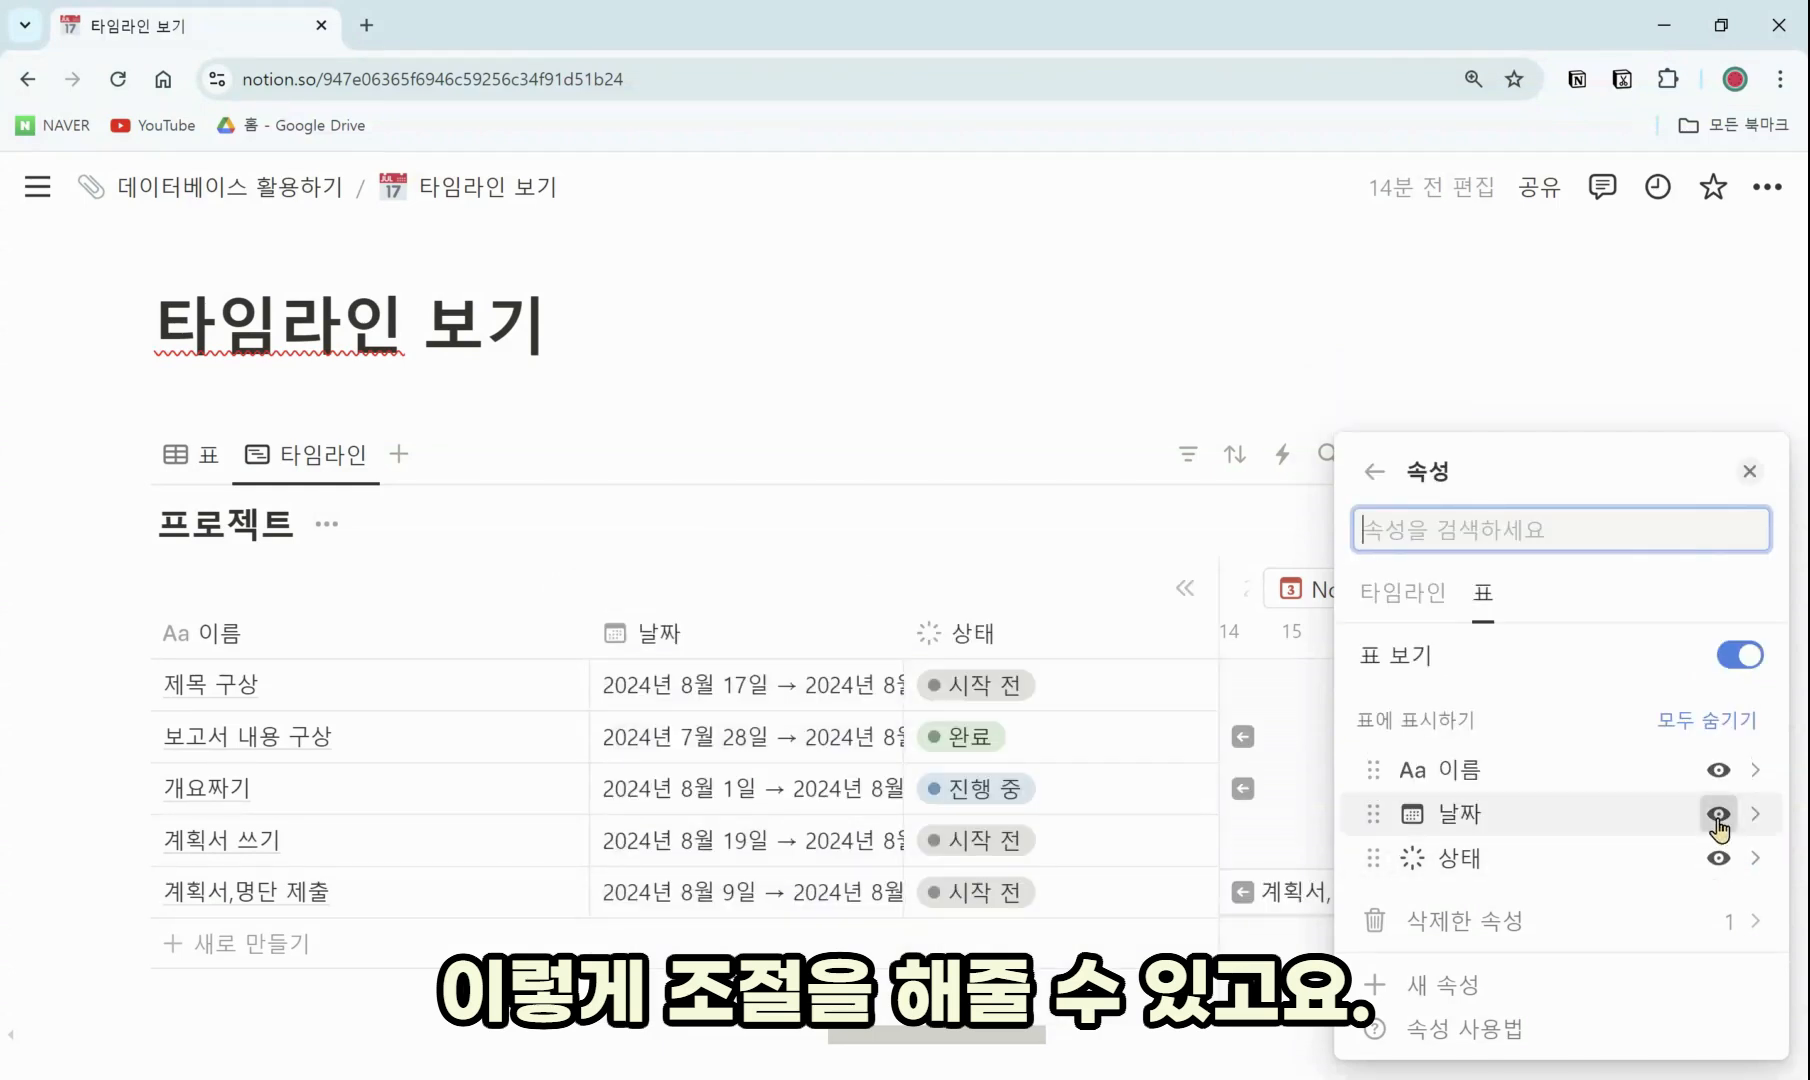
click(1718, 813)
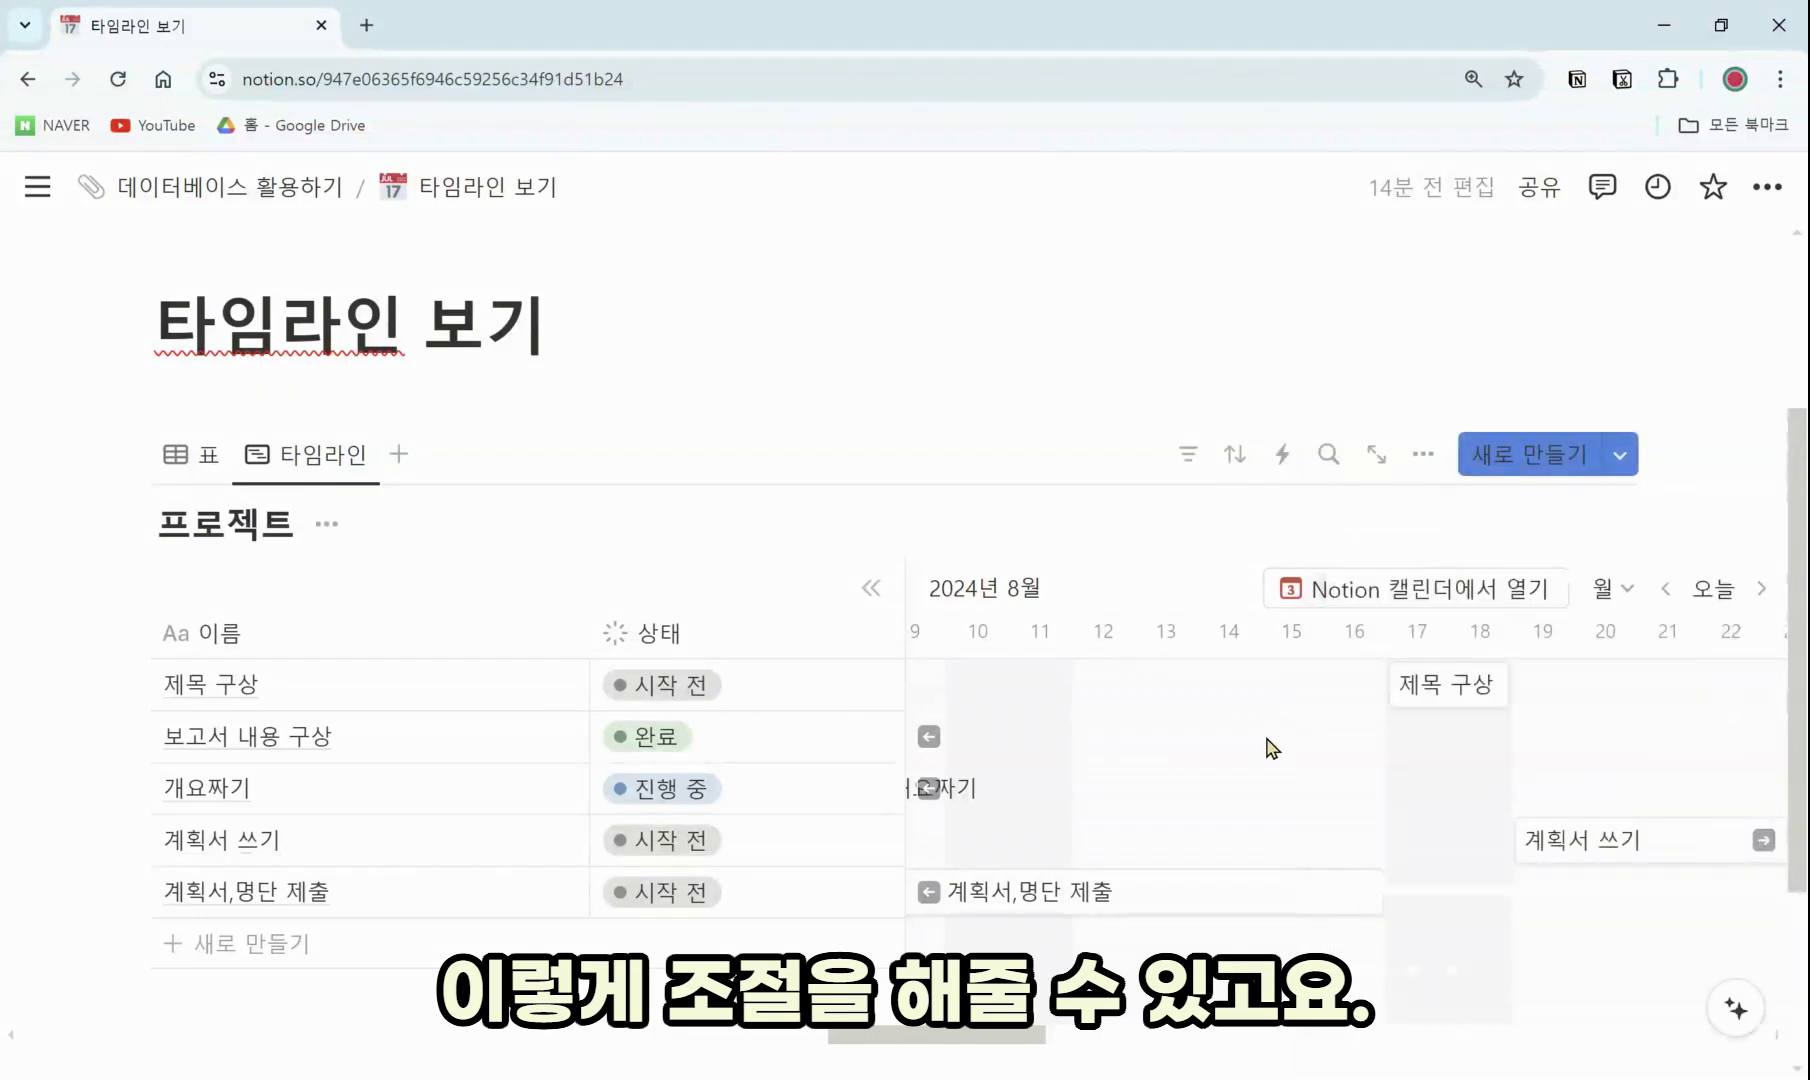
drag(467, 617, 428, 617)
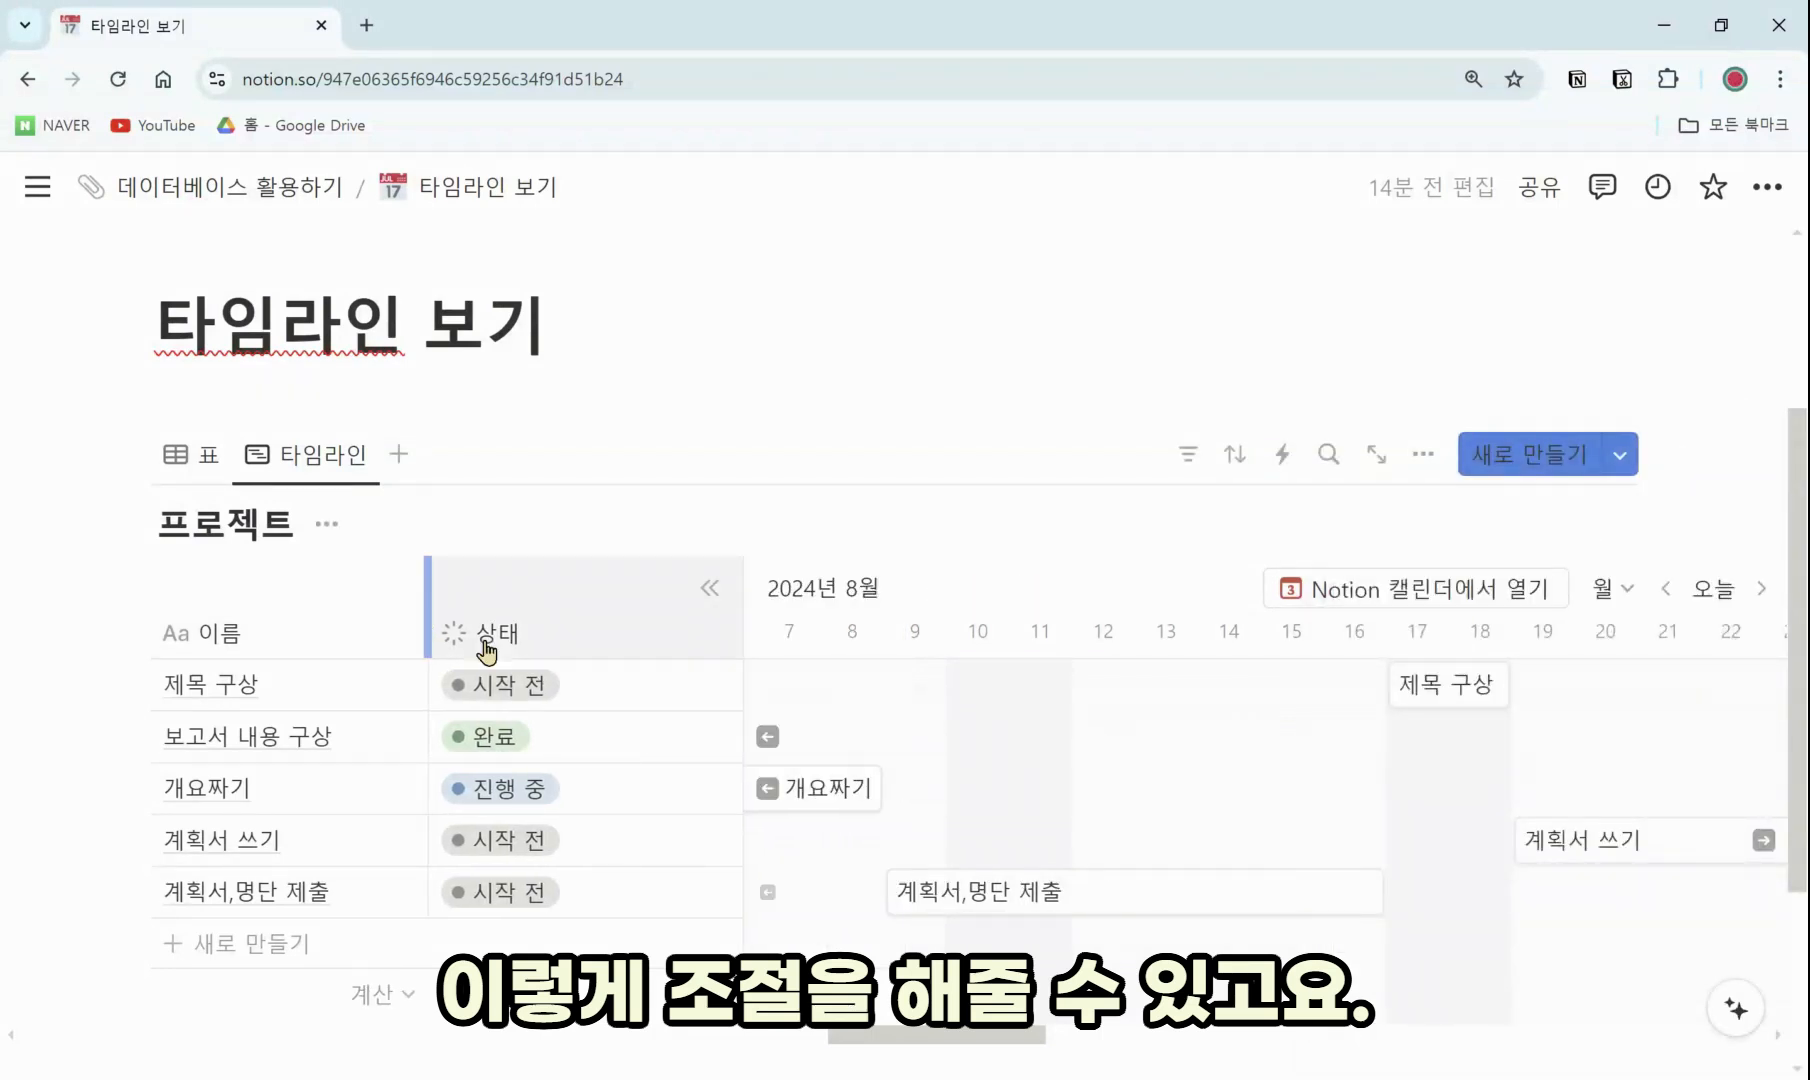
Shorten the 개요짜기 bar on the timeline so that it ends on August 6
drag(1005, 1038, 896, 1048)
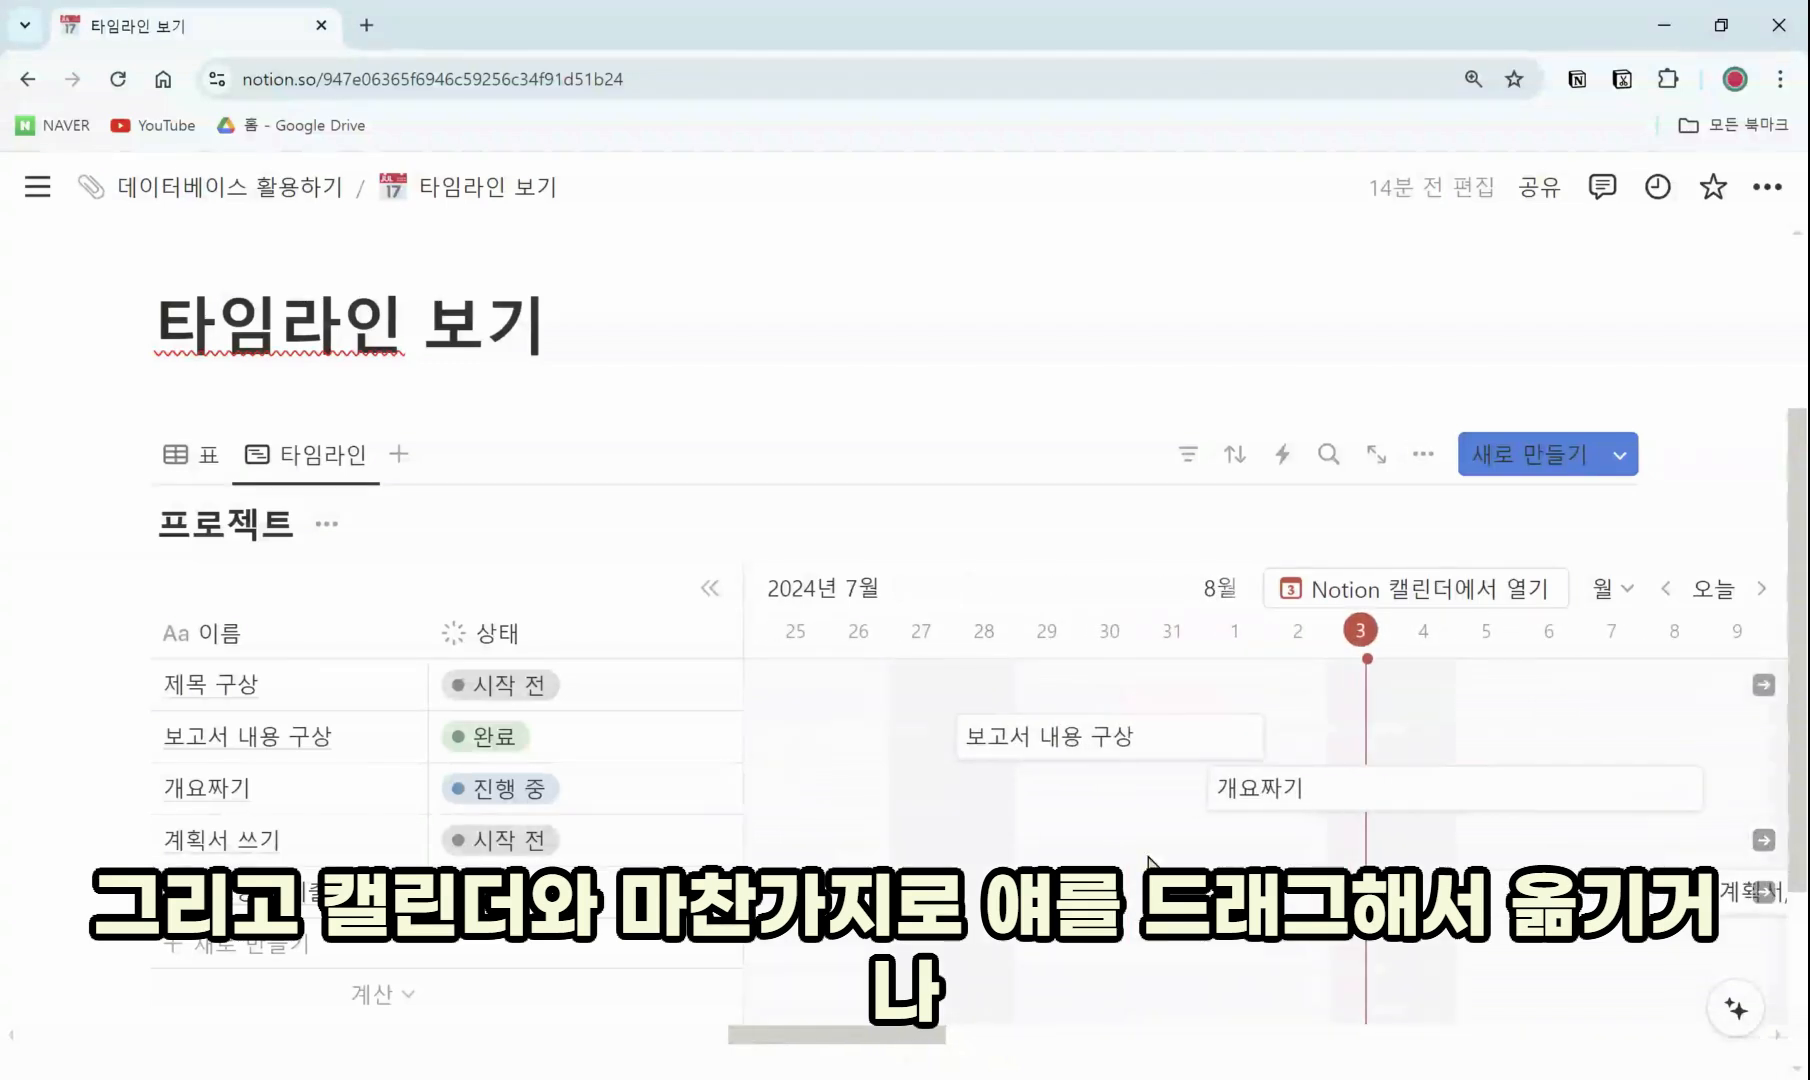
mouse_move(1252, 798)
mouse_down()
mouse_move(990, 810)
mouse_move(1250, 808)
mouse_up()
drag(1688, 810, 1488, 866)
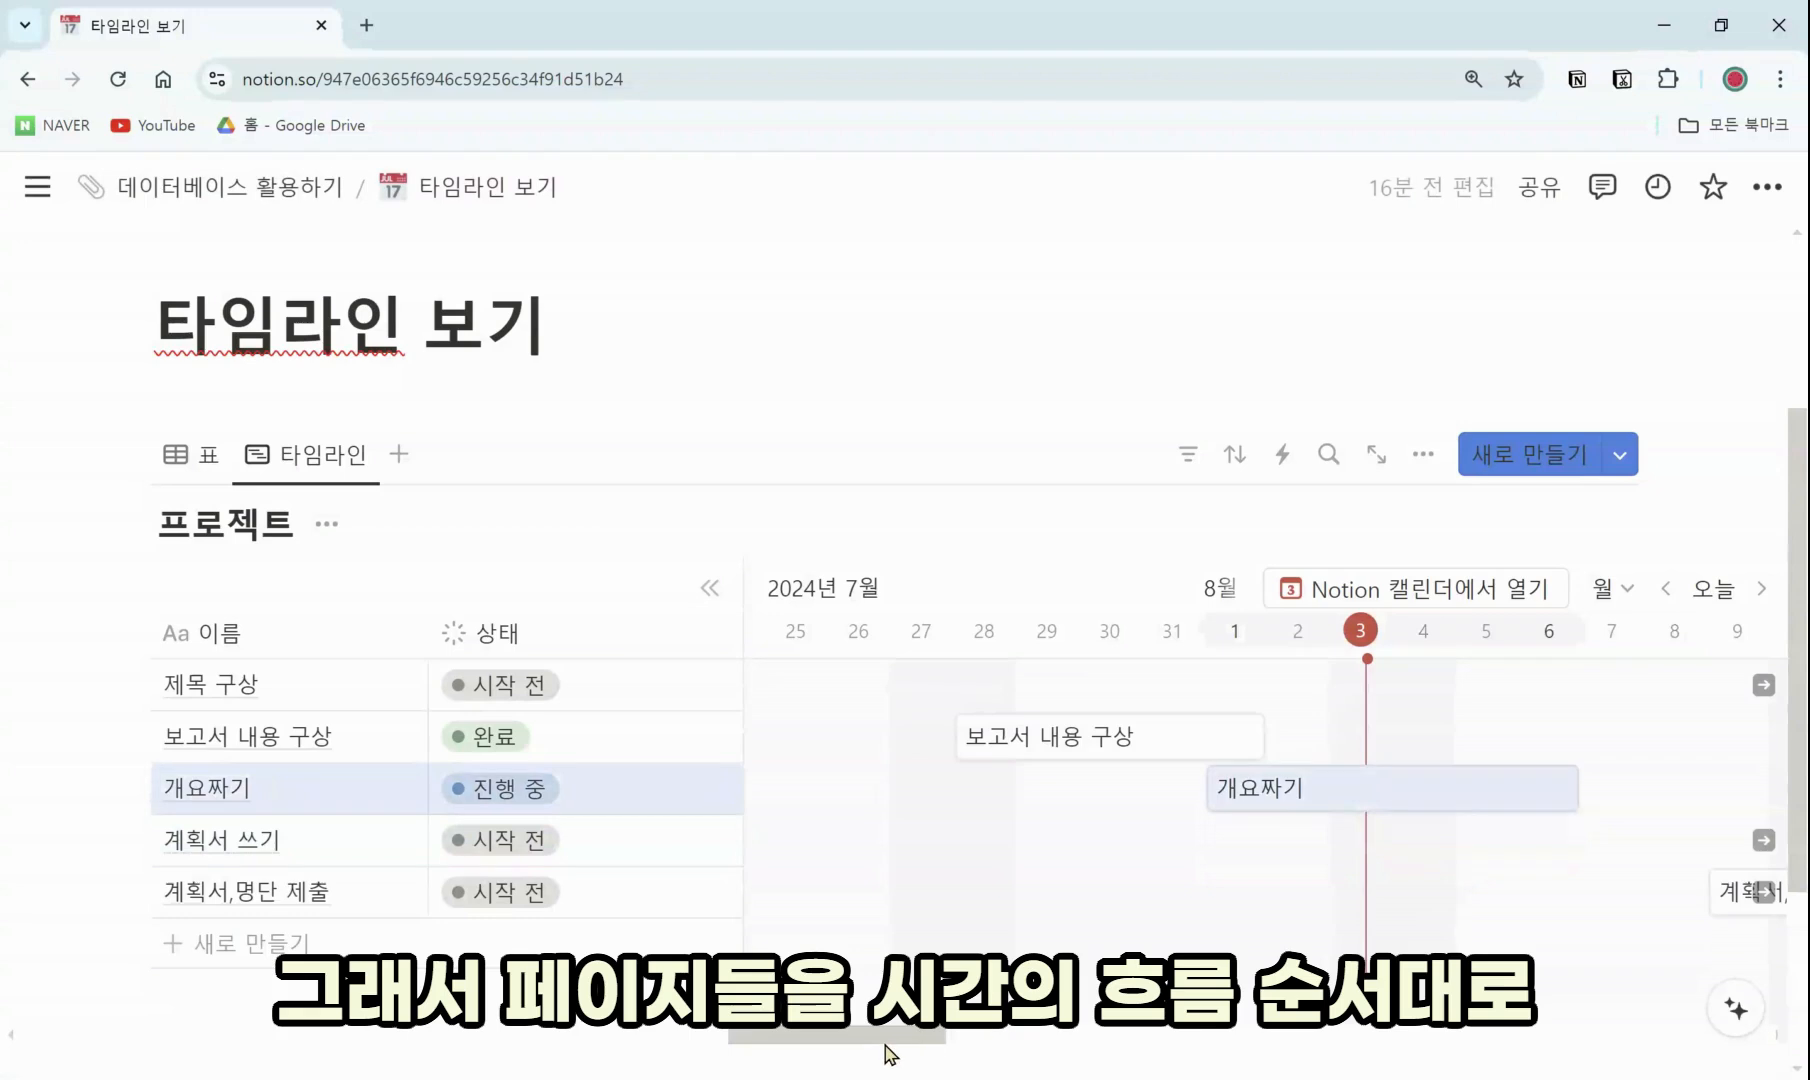
Look over the August pages on the timeline and review the view's layout options
mouse_move(895, 1040)
mouse_down()
mouse_move(917, 1042)
mouse_move(882, 1050)
mouse_move(1063, 1034)
mouse_move(1013, 1035)
mouse_up()
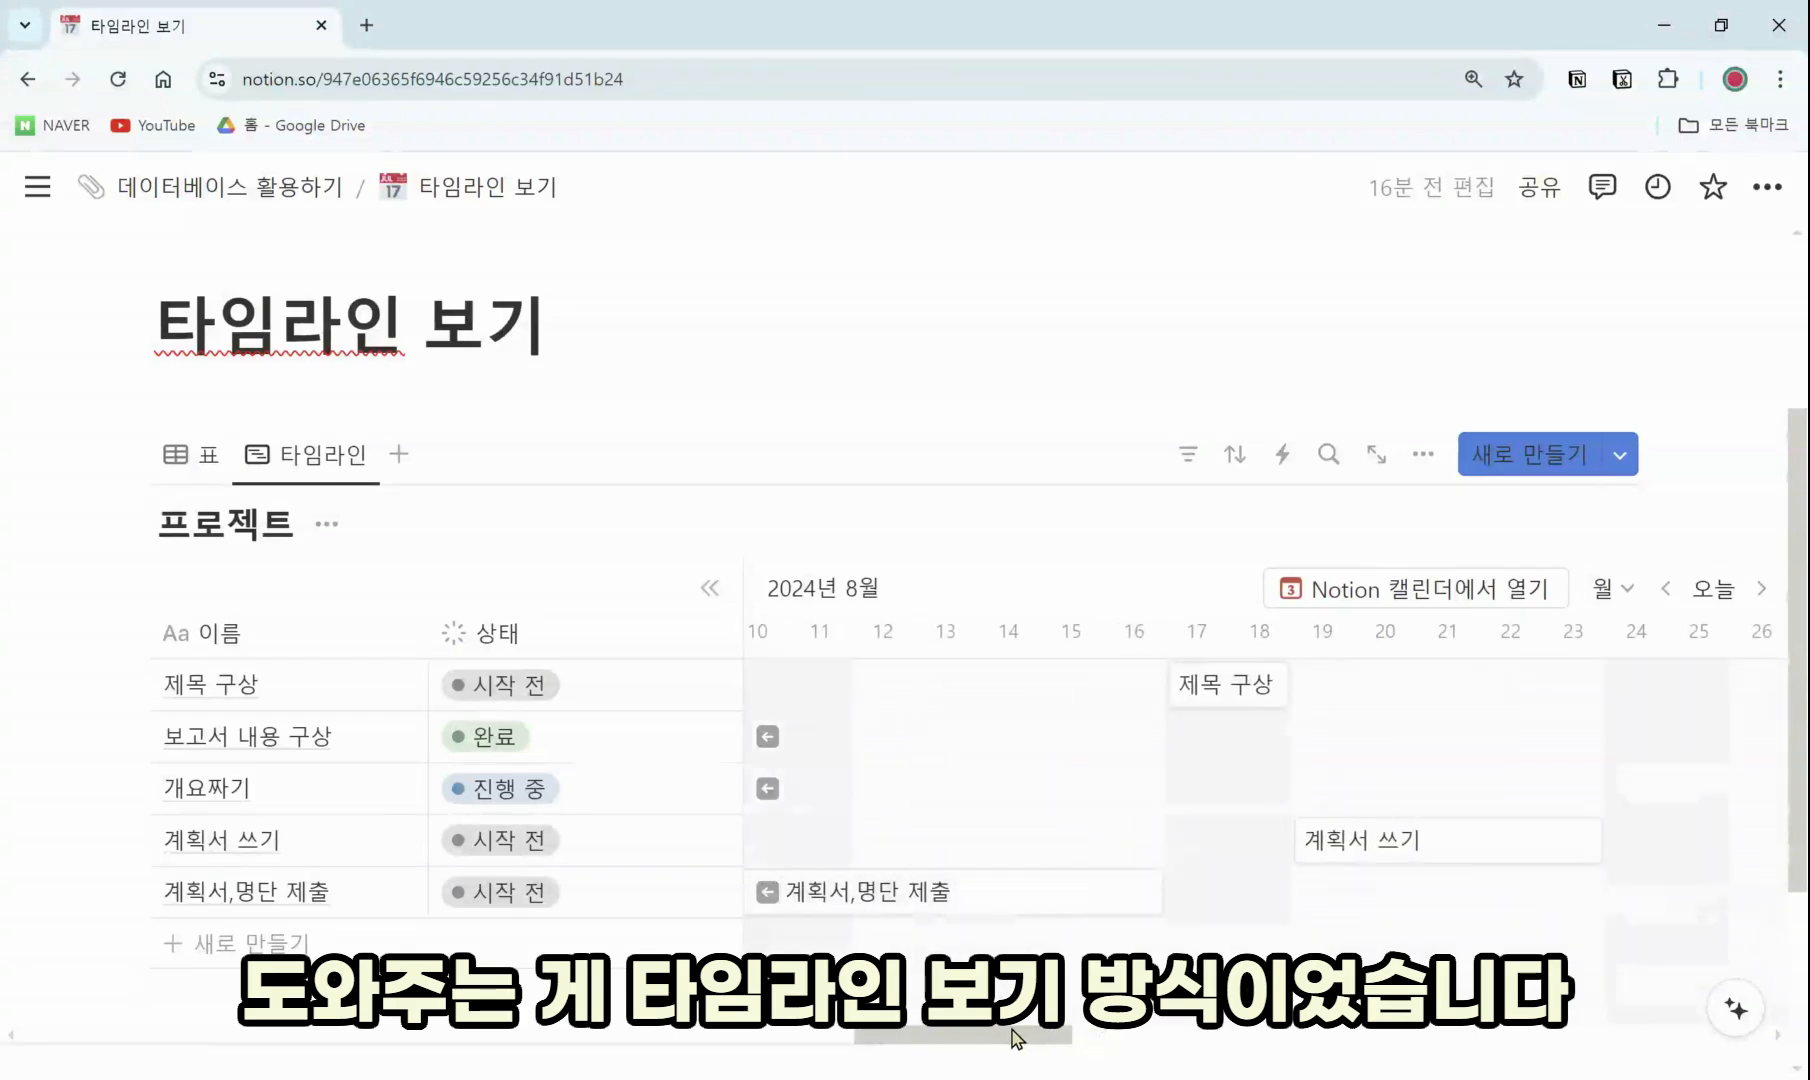
drag(1015, 1040, 962, 1045)
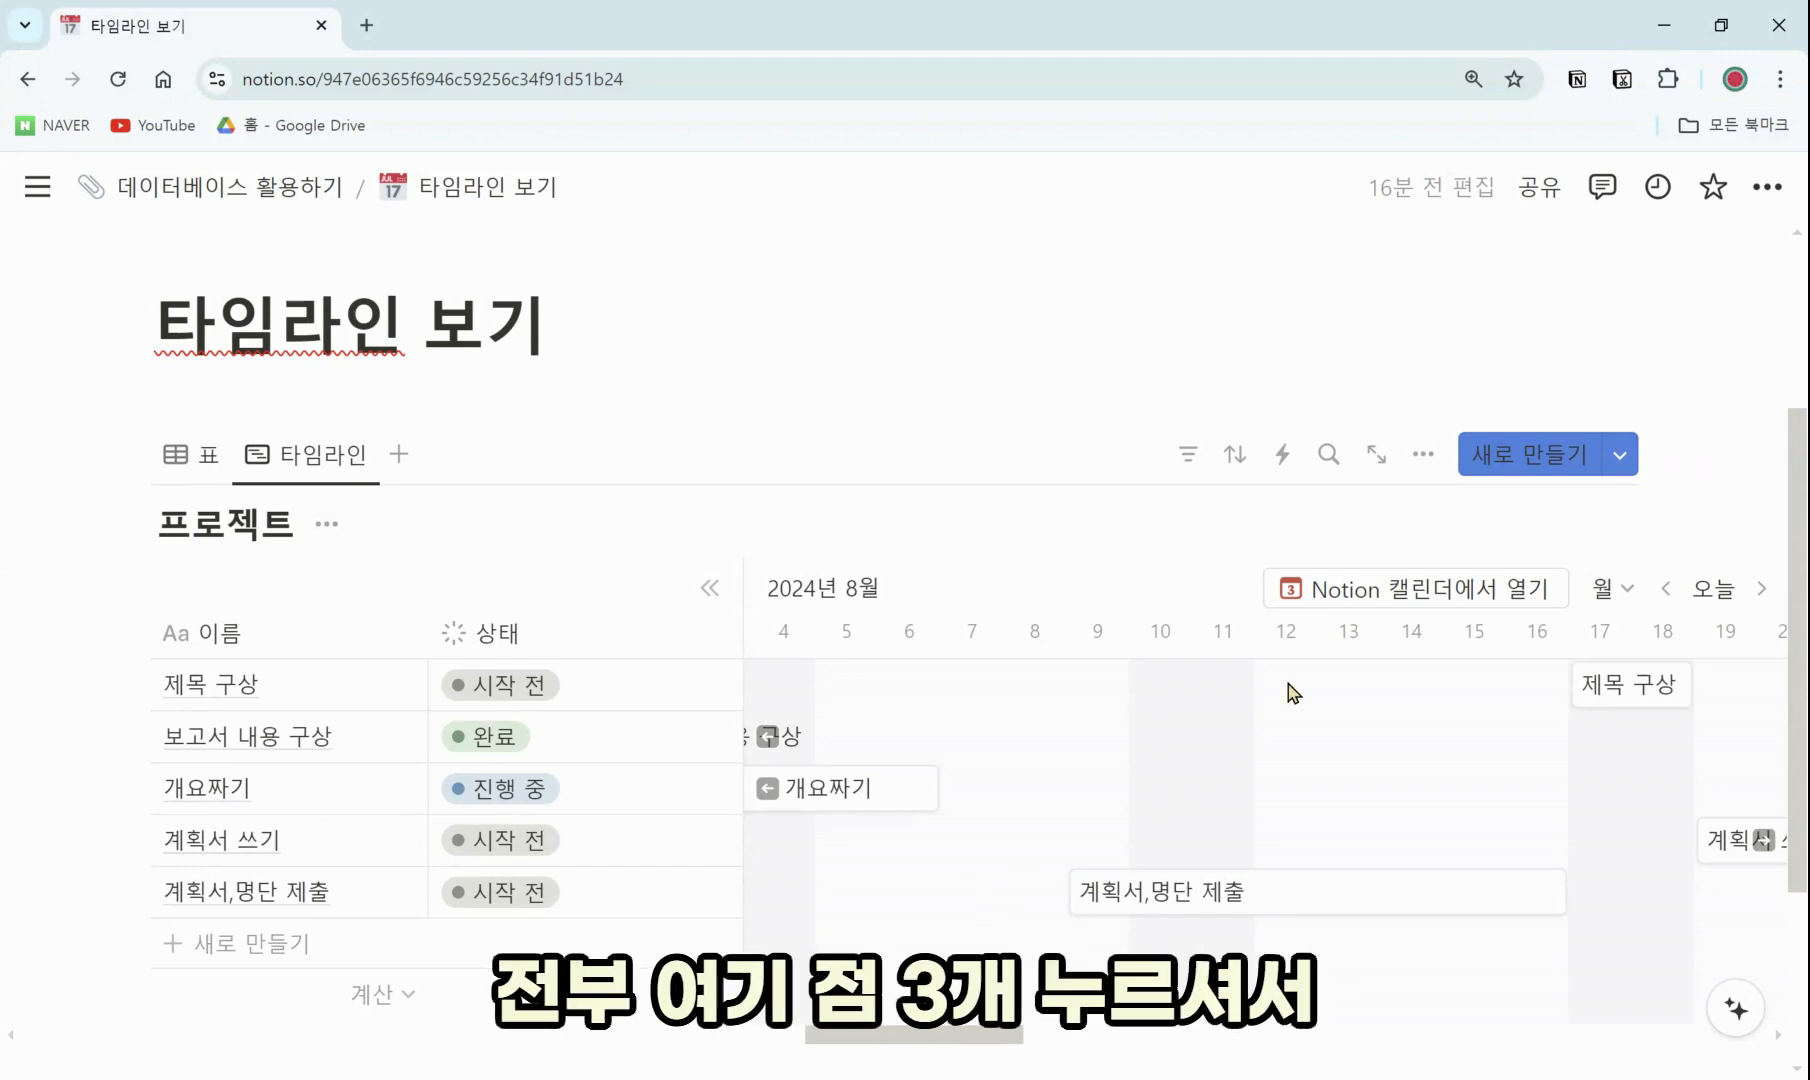
click(1423, 456)
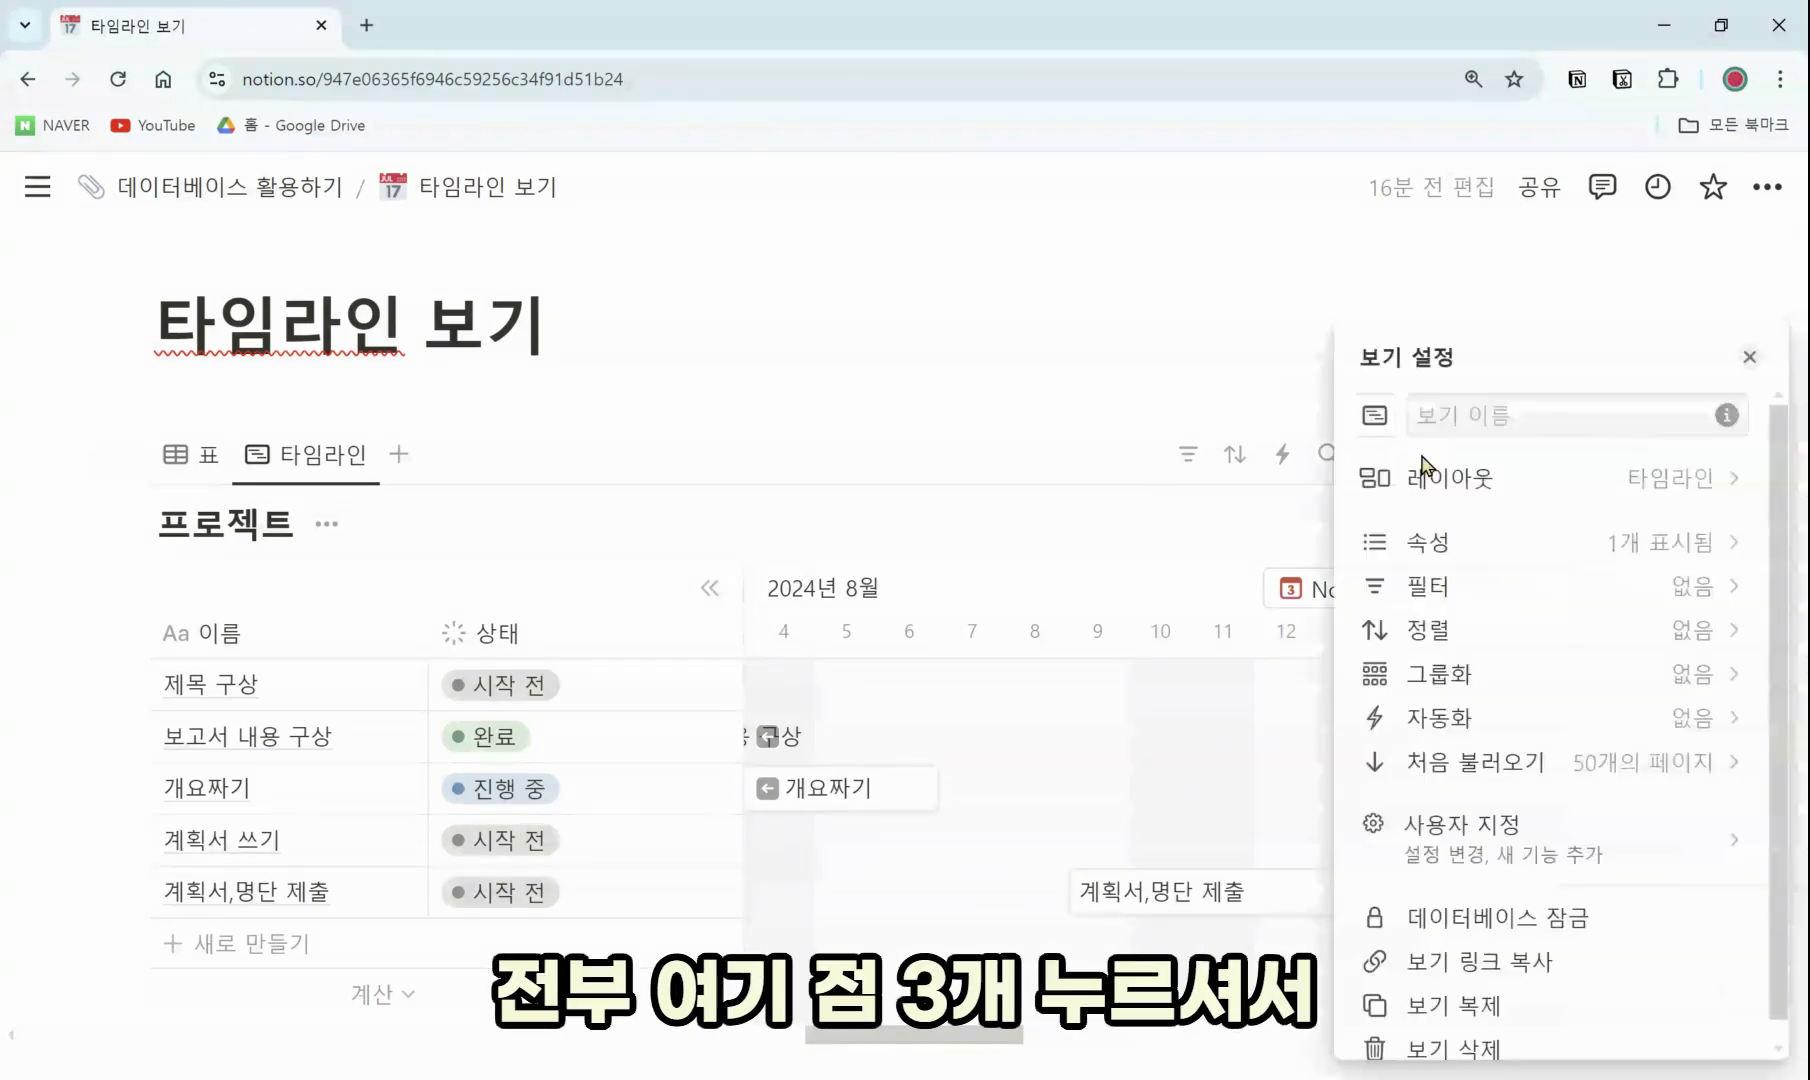
click(1505, 495)
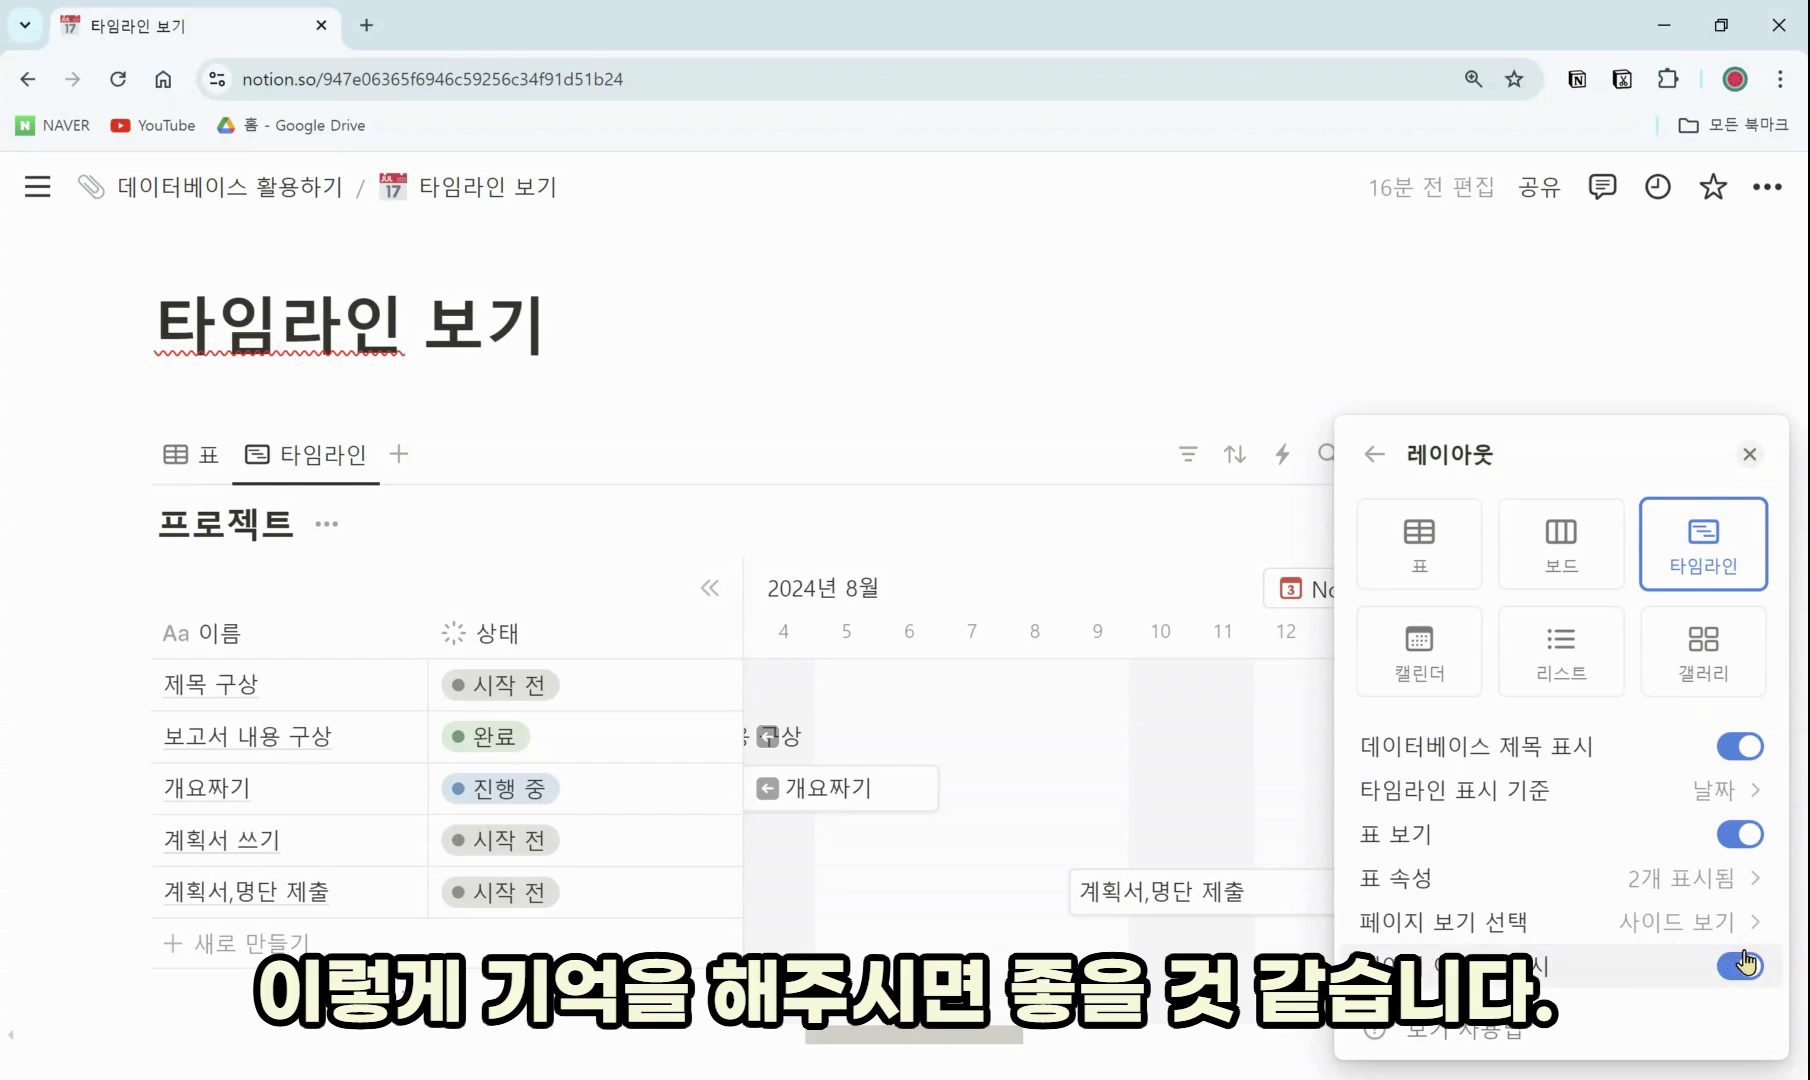
click(1748, 455)
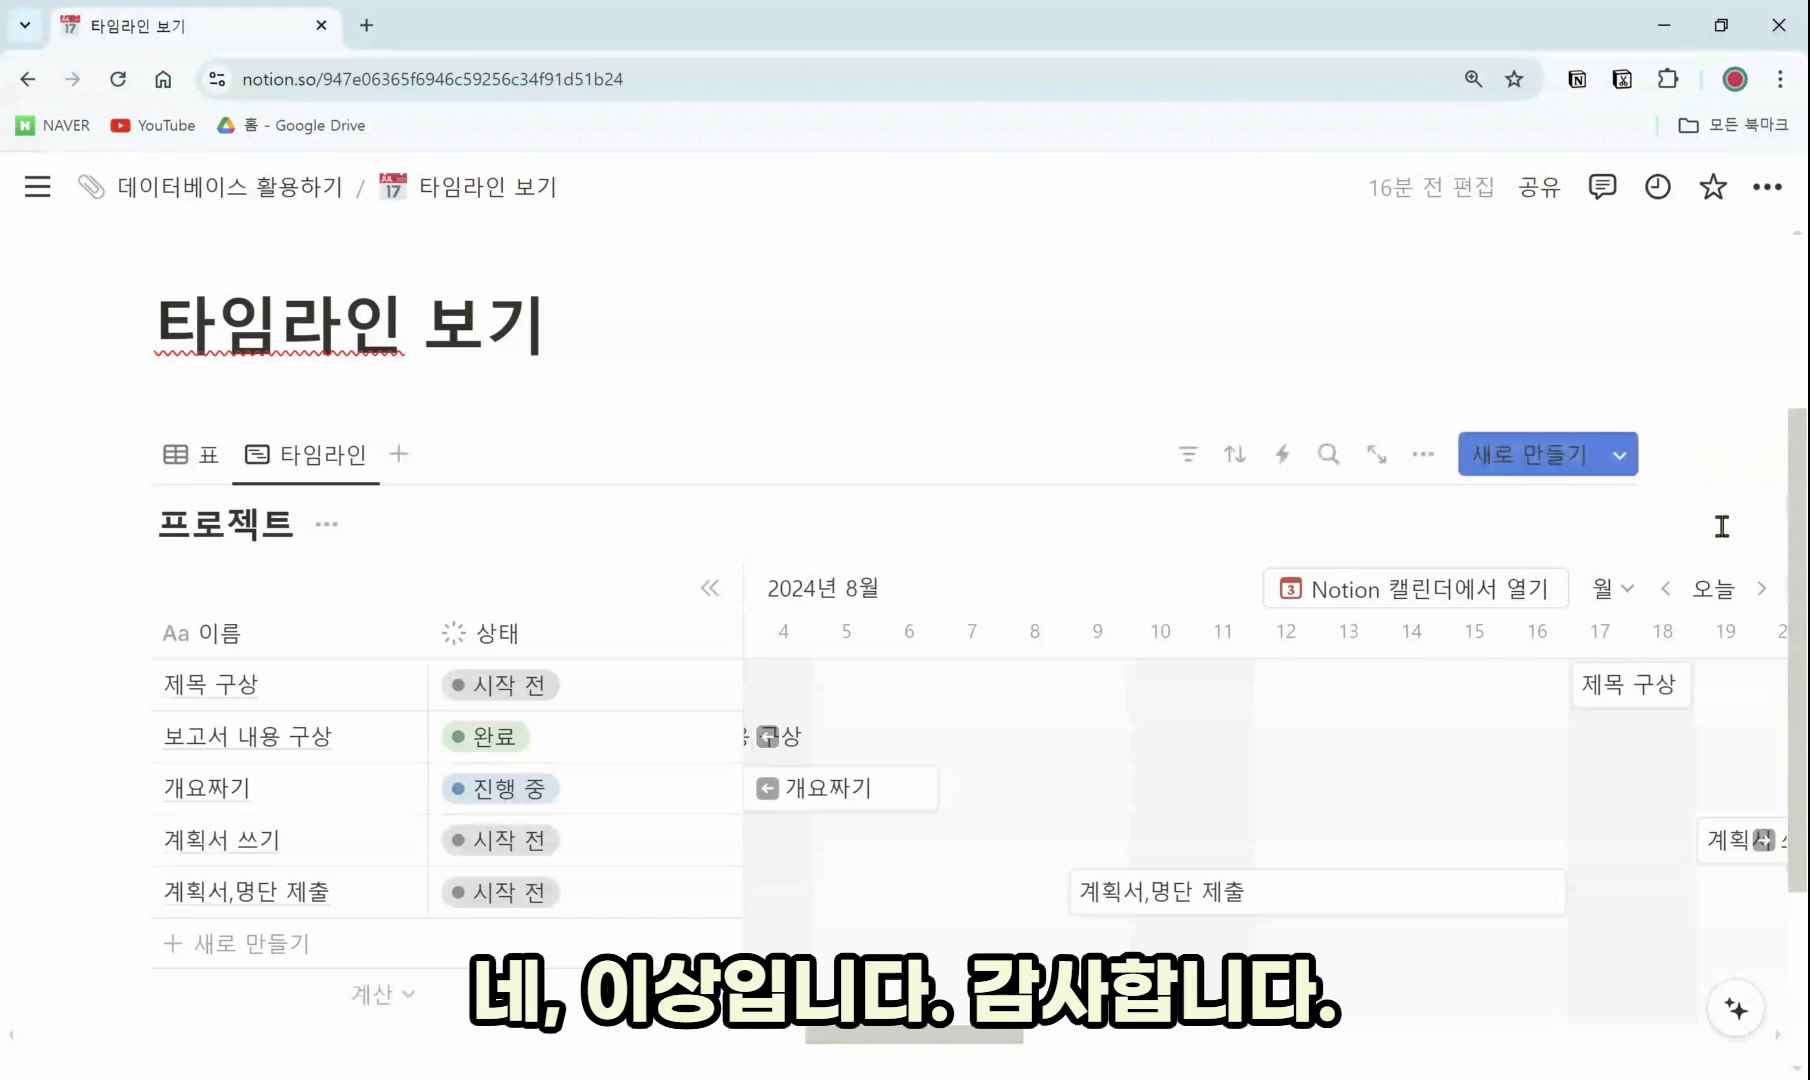